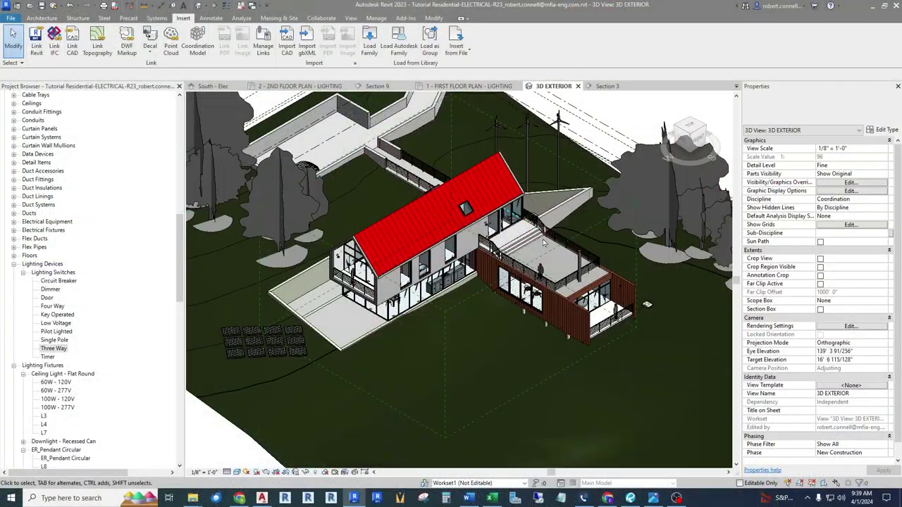
Step: Examine the exterior wall lamps and outlets beside the doors and on the gable-end deck in the 3D EXTERIOR view
scroll(544, 243, "up", 8)
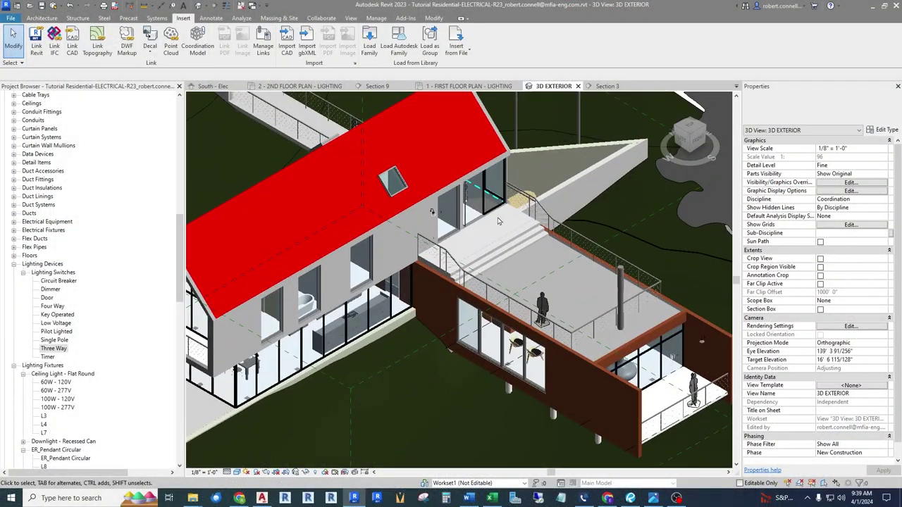
scroll(404, 235, "down", 5)
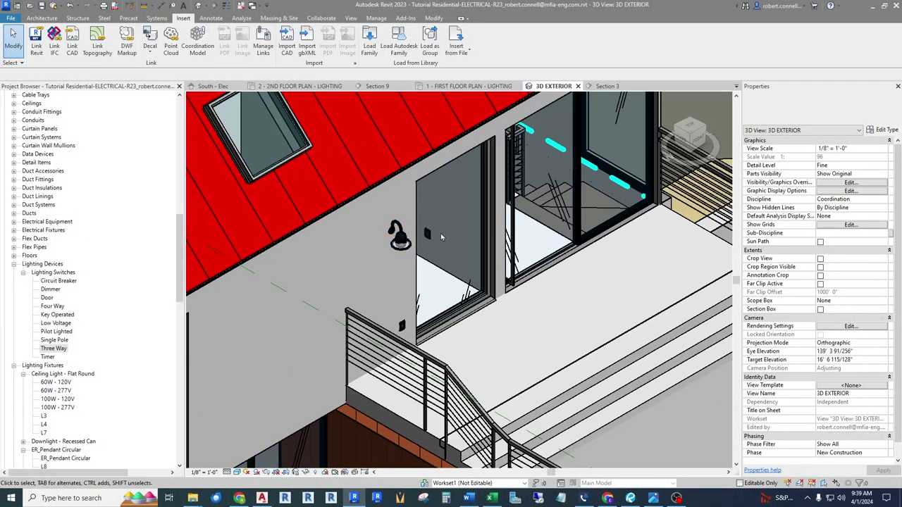
scroll(388, 296, "down", 3)
middle_click_drag(388, 296, 219, 255, "shift")
scroll(220, 255, "up", 6)
scroll(344, 267, "down", 1)
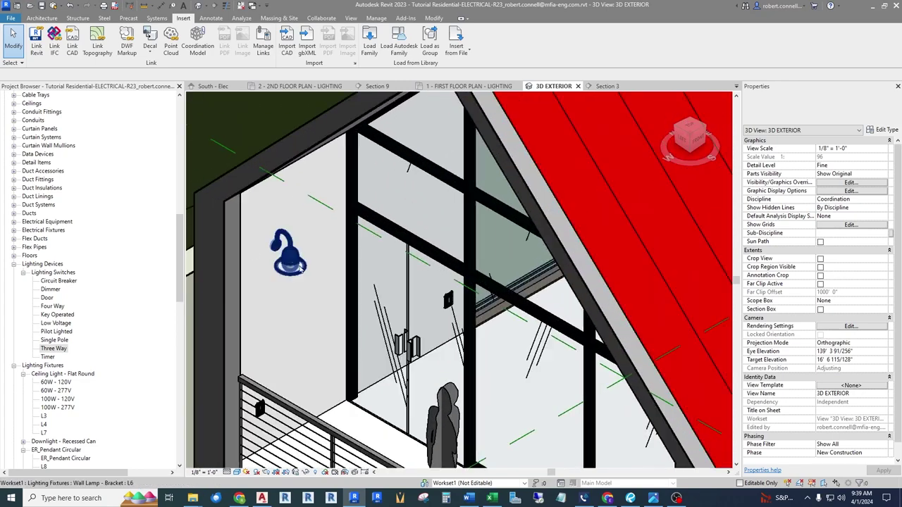
scroll(363, 268, "down", 4)
scroll(362, 269, "down", 2)
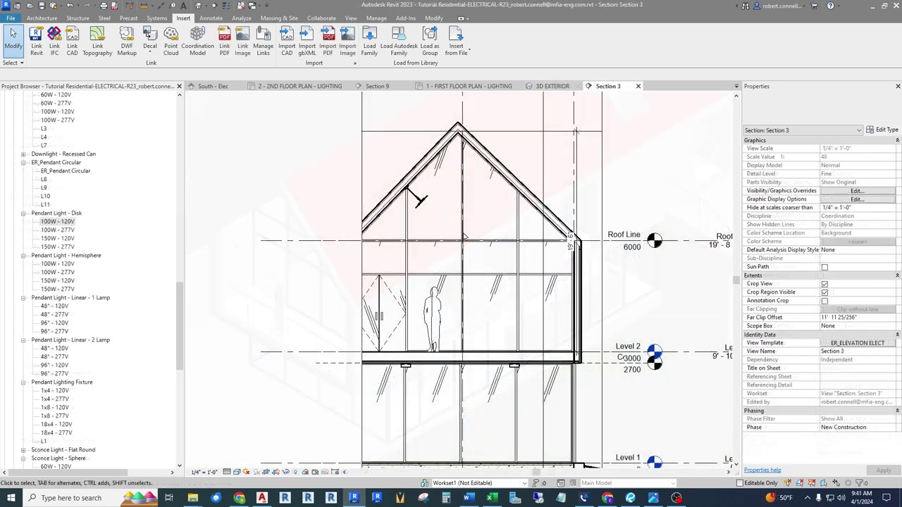
Step: Move the ceiling-hosted pendant light along the sloped roof underside in Section 3
scroll(387, 192, "up", 3)
scroll(387, 192, "up", 2)
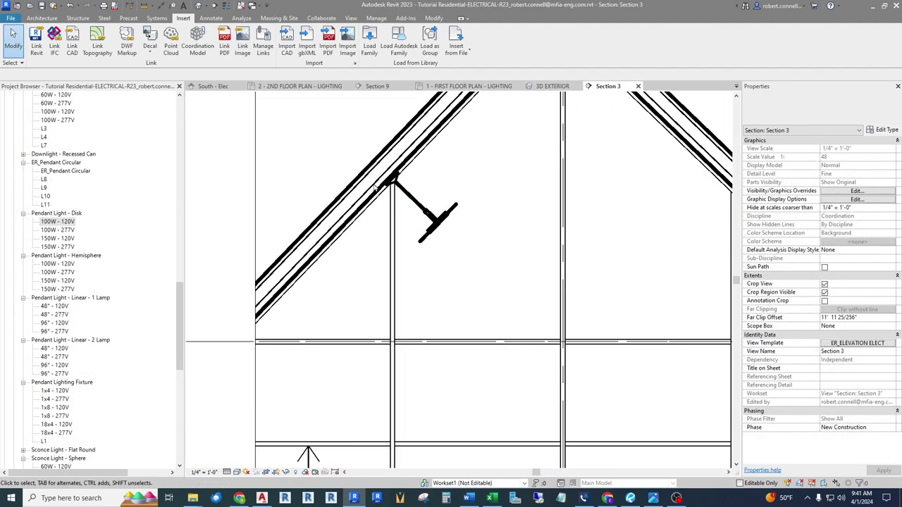
left_click(365, 253)
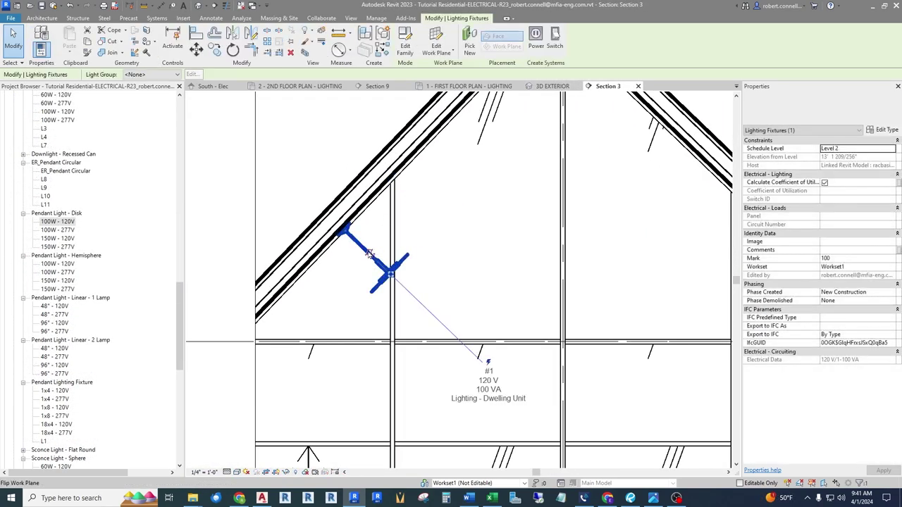
left_click_drag(365, 252, 457, 158)
scroll(432, 278, "down", 2)
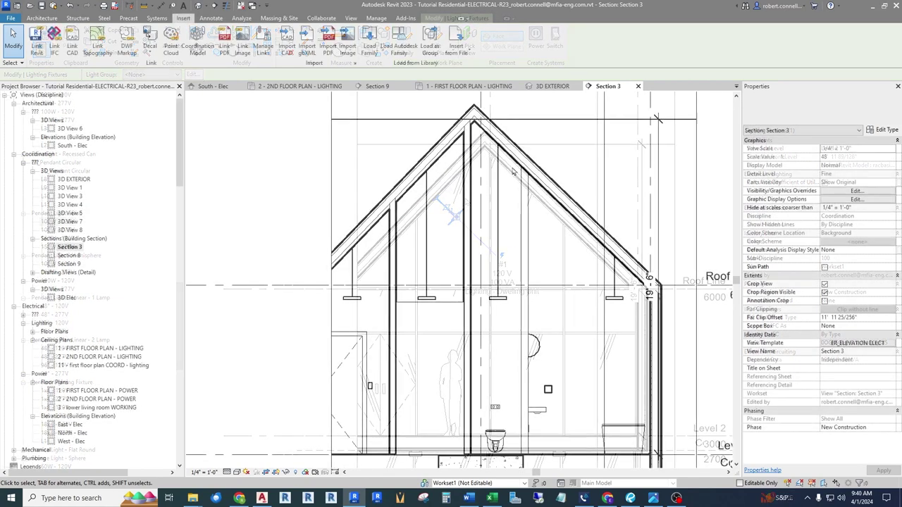
Step: Move the hanging pendant light nearest the roof ridge sideways under the ridge in Section 3
left_click(498, 151)
left_click_drag(499, 146, 485, 94)
scroll(497, 234, "up", 2)
scroll(496, 234, "down", 1)
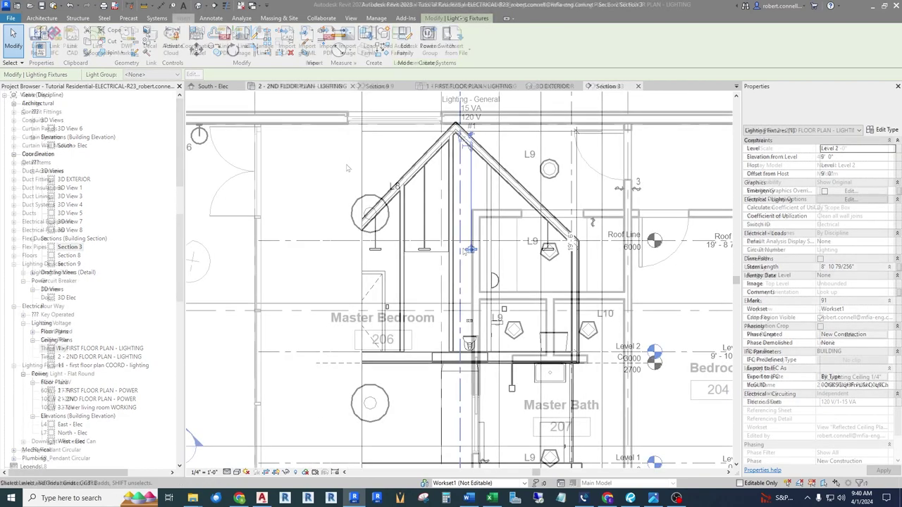
Step: Try to move the upper L8 pendant light in the Master Bedroom on the 2ND FLOOR PLAN - LIGHTING ceiling plan
scroll(385, 238, "up", 3)
left_click(385, 240)
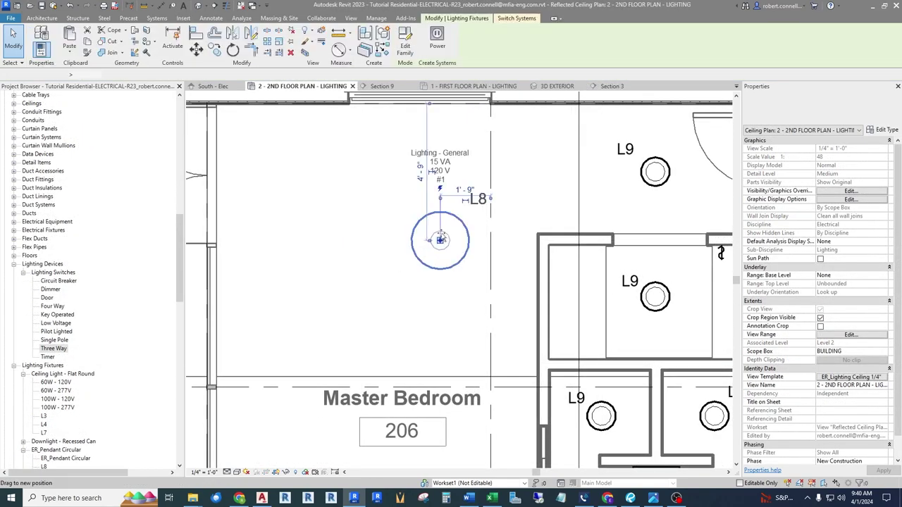
key("Escape")
scroll(383, 244, "down", 3)
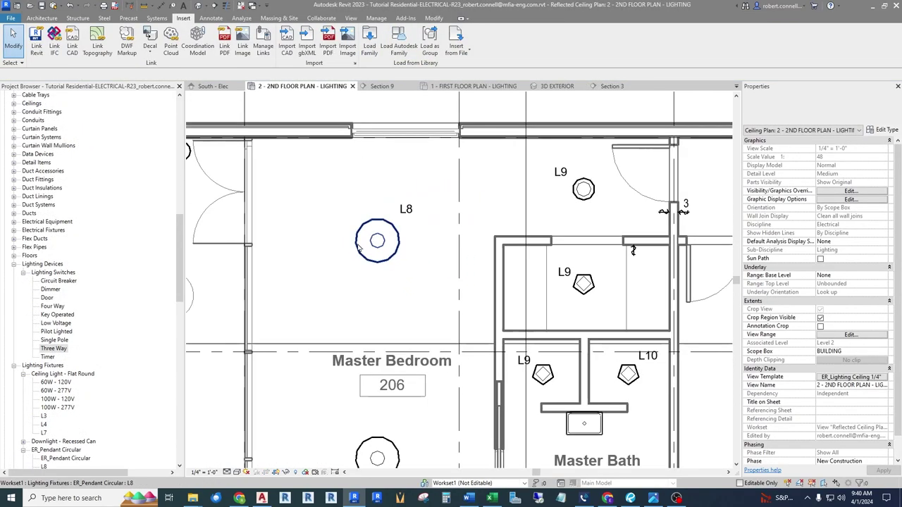
Step: Tag the light fixture above the Master Bath sink and shift its L5 tag clear of the sink
scroll(538, 319, "up", 4)
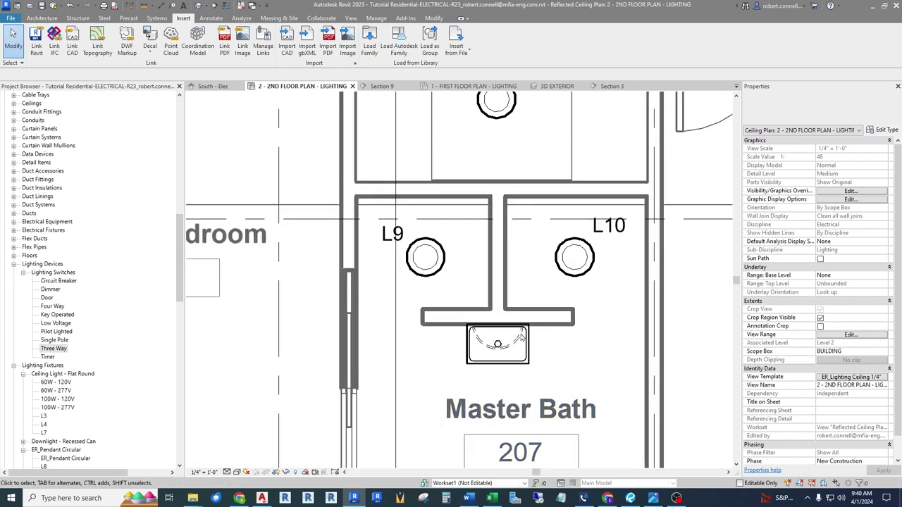
scroll(522, 338, "up", 2)
scroll(463, 316, "down", 3)
scroll(388, 177, "up", 3)
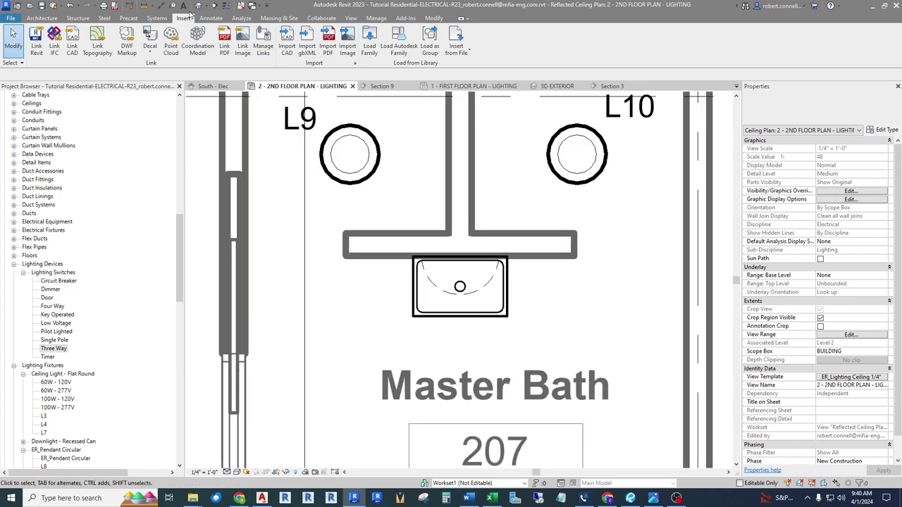
key("t")
key("g")
left_click(494, 272)
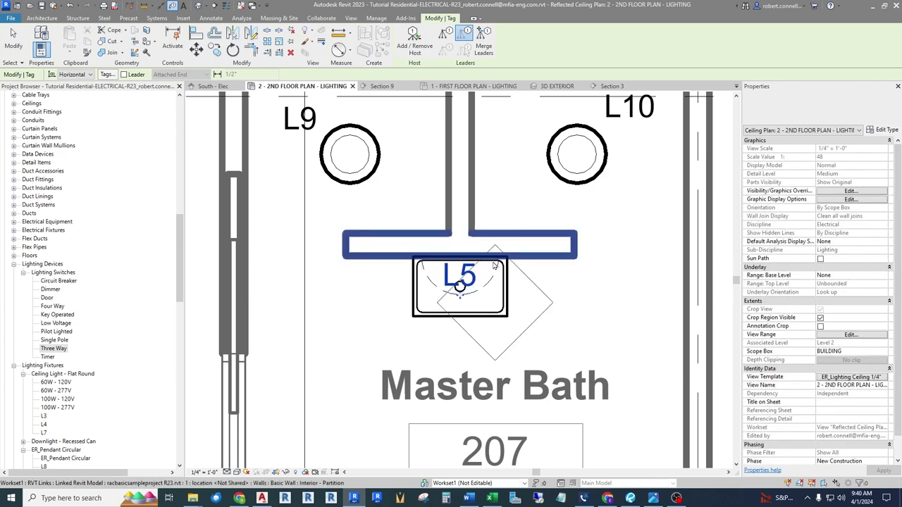
left_click_drag(459, 292, 535, 305)
left_click(550, 198)
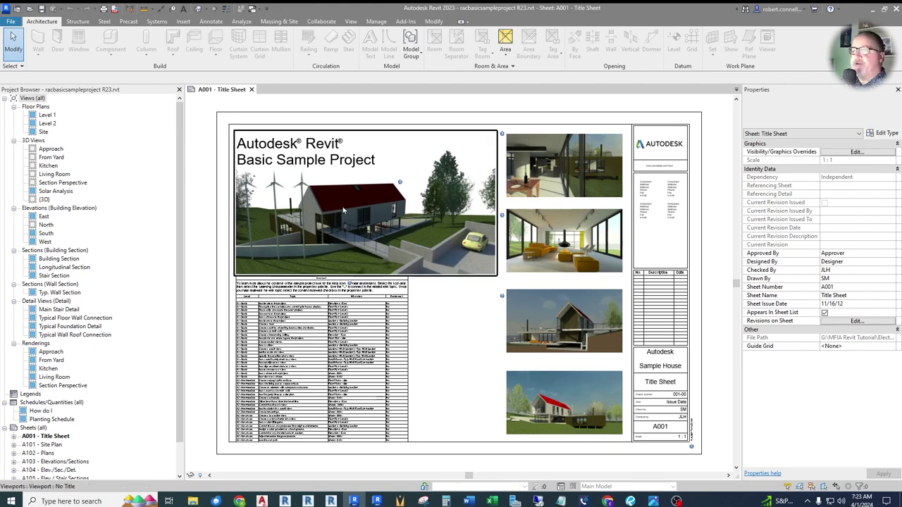
Step: Examine the main exterior rendering on the A001 Title Sheet of the racbasicsampleproject R23 model
scroll(339, 208, "up", 3)
scroll(299, 209, "up", 2)
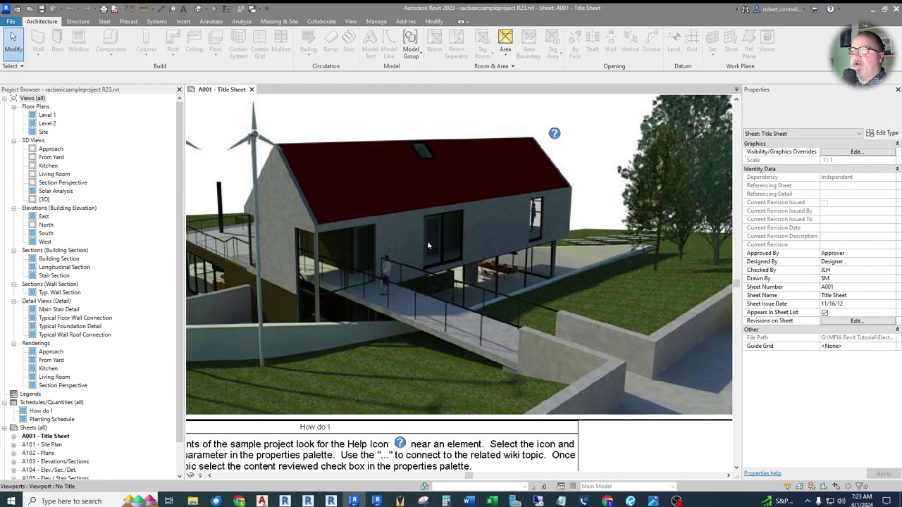
scroll(657, 376, "down", 3)
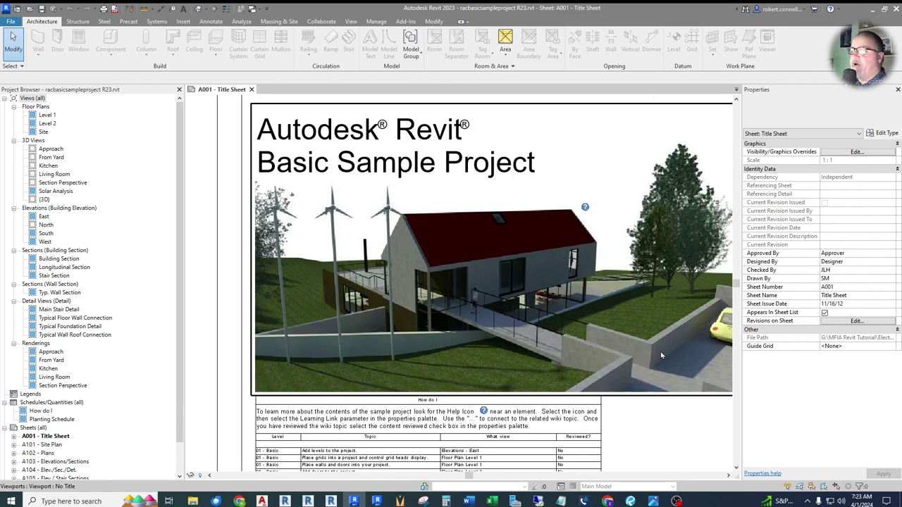
scroll(513, 337, "up", 3)
scroll(312, 267, "up", 2)
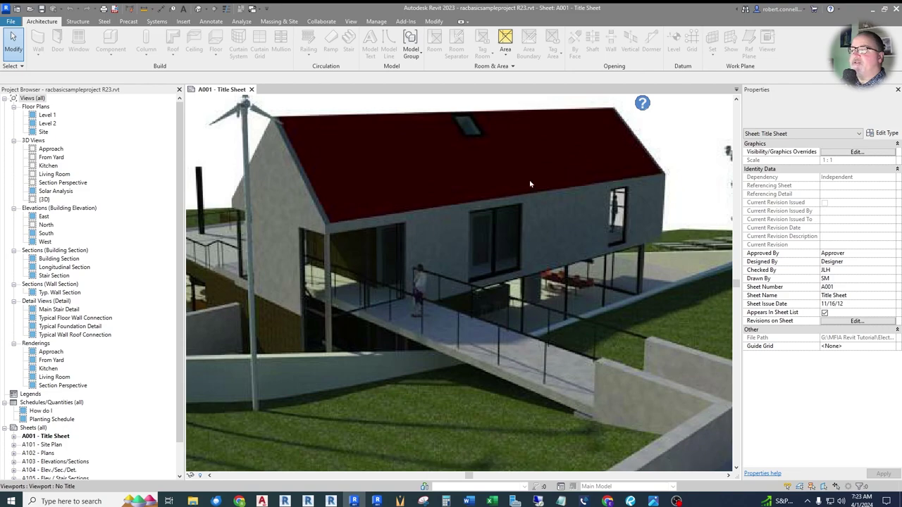
scroll(488, 245, "down", 4)
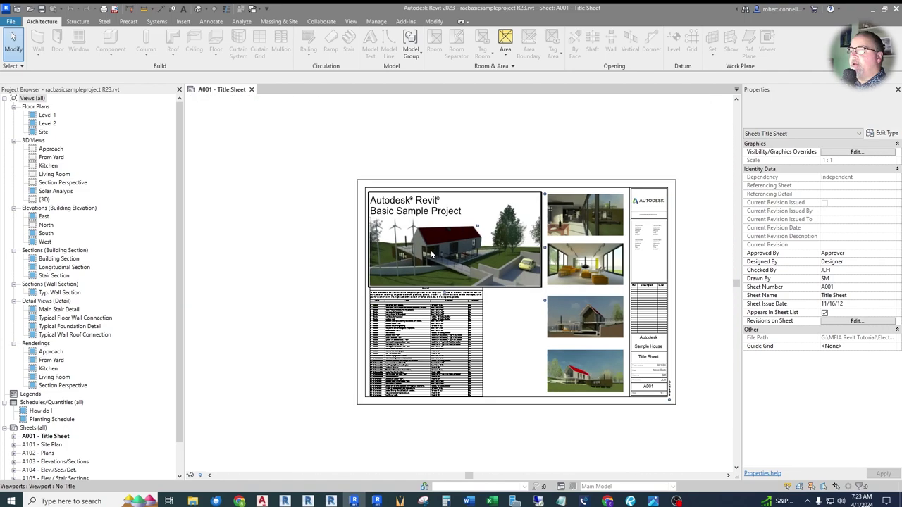
Step: Examine the section perspective and yard renderings of the house on the A001 Title Sheet
scroll(594, 320, "up", 3)
scroll(594, 321, "up", 5)
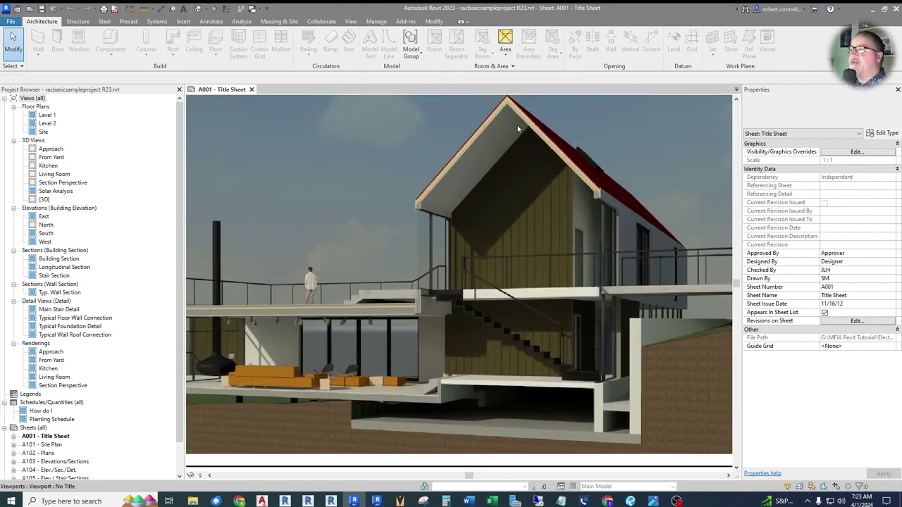
scroll(499, 210, "down", 4)
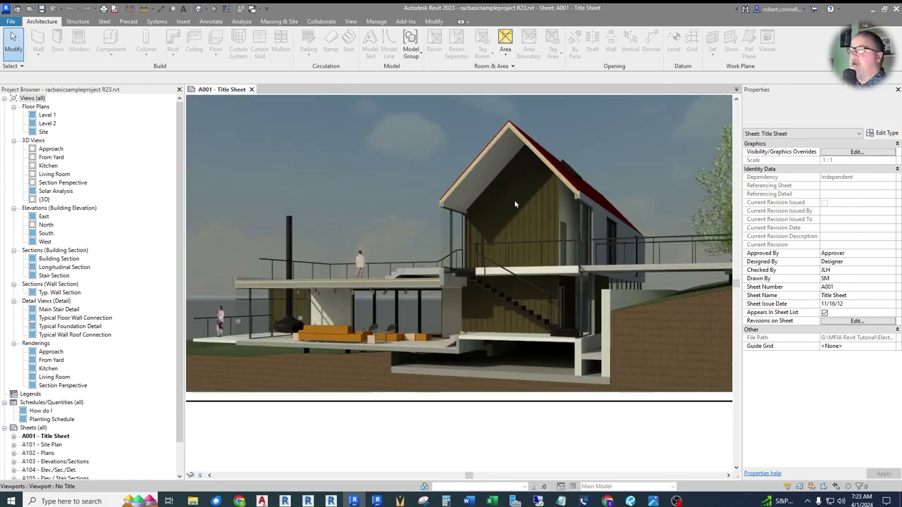
scroll(425, 456, "up", 4)
scroll(464, 336, "up", 2)
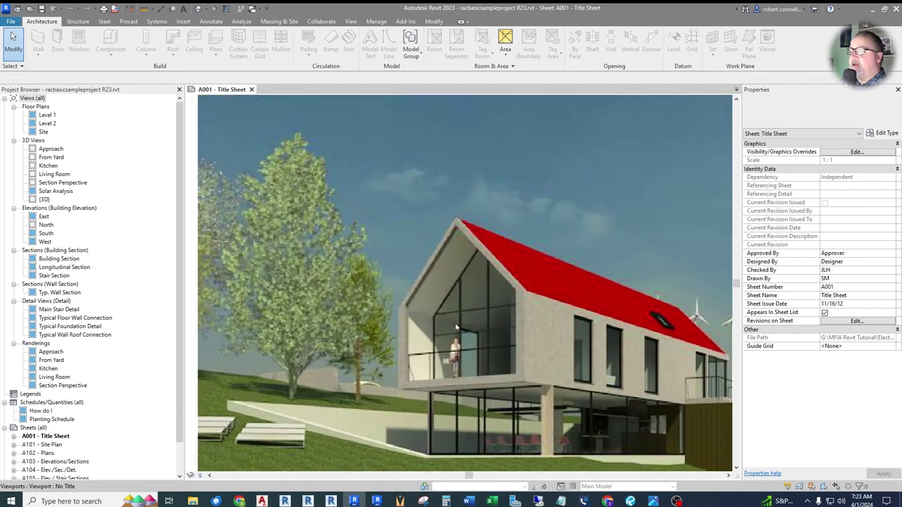
scroll(461, 263, "up", 2)
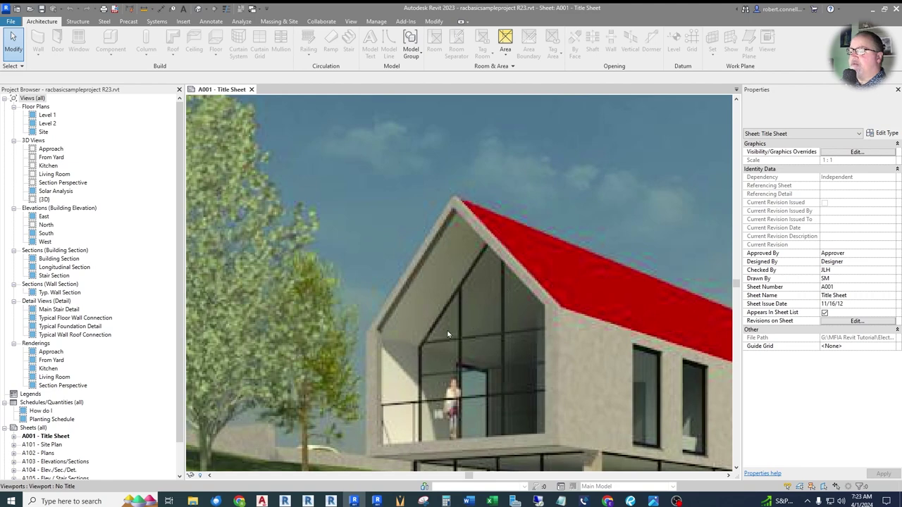
scroll(456, 334, "down", 6)
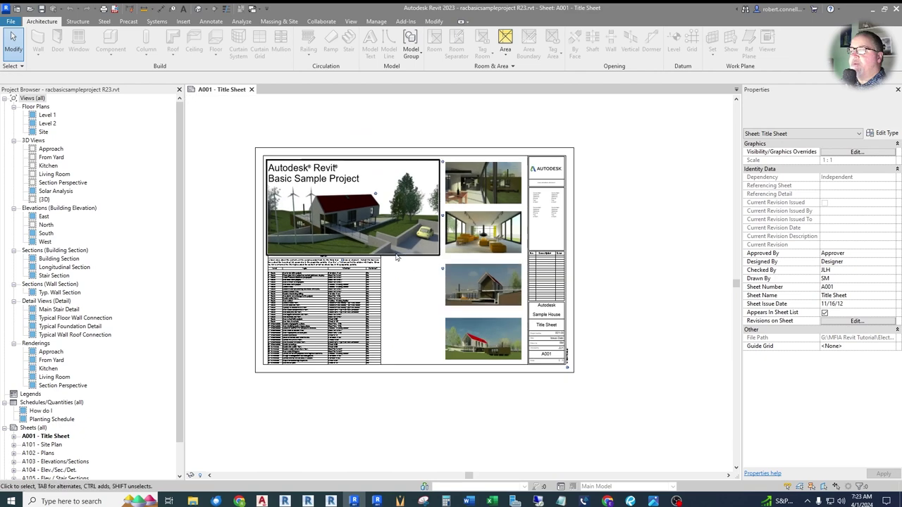
scroll(422, 317, "up", 2)
scroll(493, 282, "down", 2)
scroll(423, 282, "up", 1)
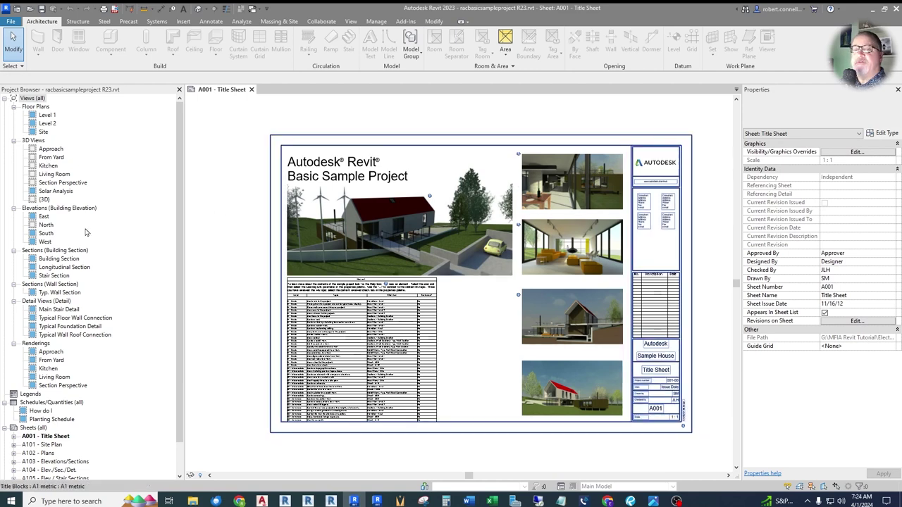
Step: Open the Level 2 floor plan and examine its room layout from the Master Bedroom to the Entry Hall and stair
double_click(47, 123)
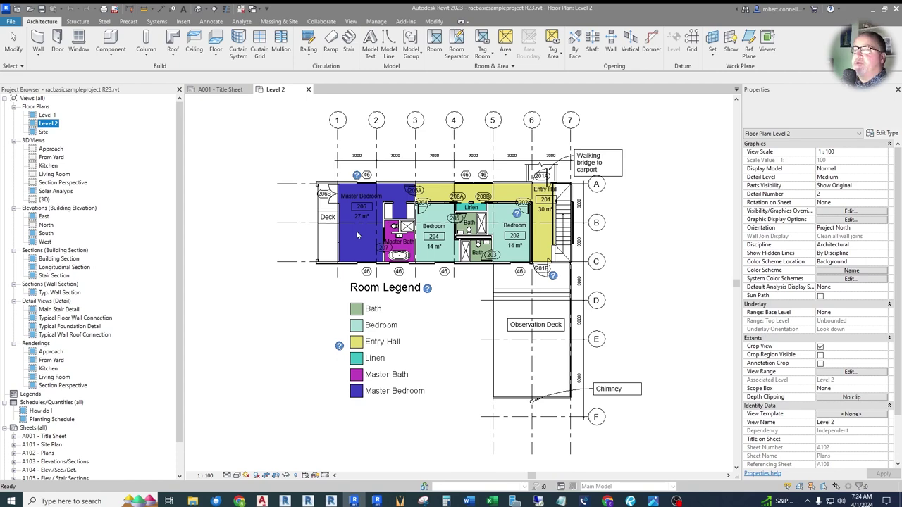
scroll(357, 234, "up", 5)
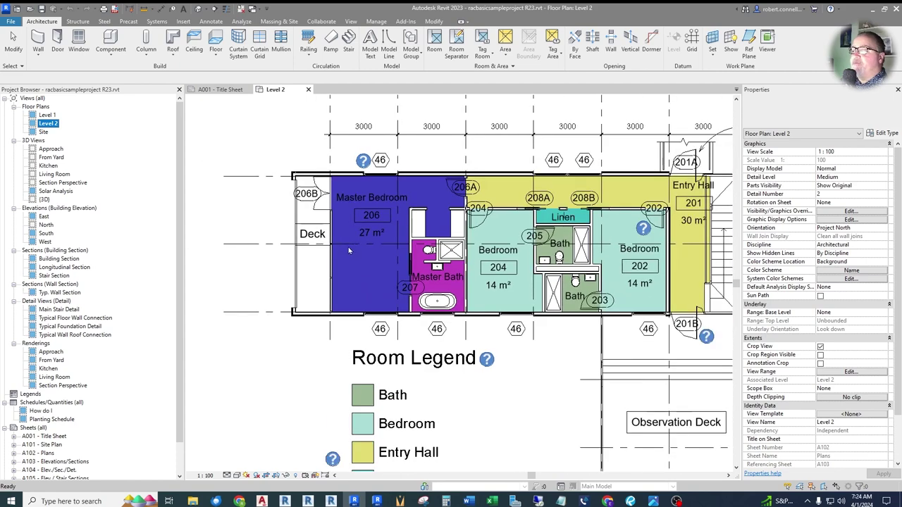
scroll(349, 247, "down", 3)
scroll(581, 248, "up", 4)
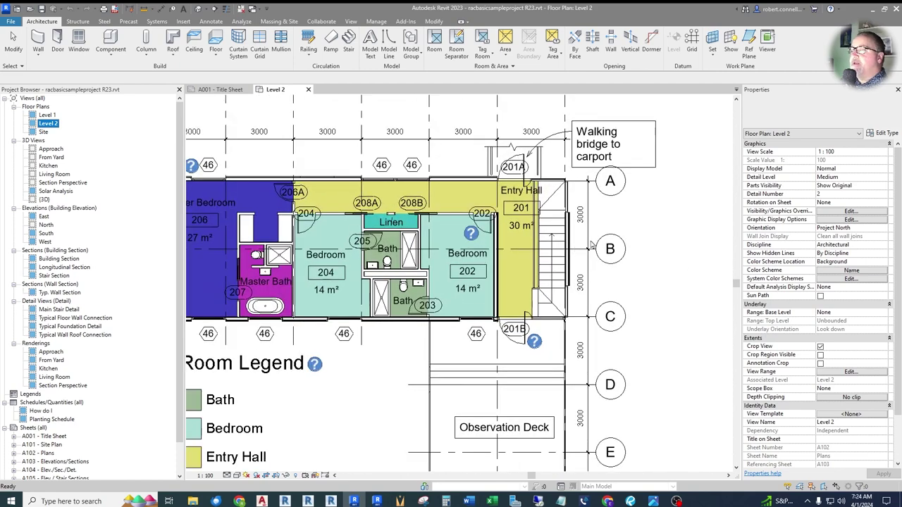
scroll(602, 236, "down", 4)
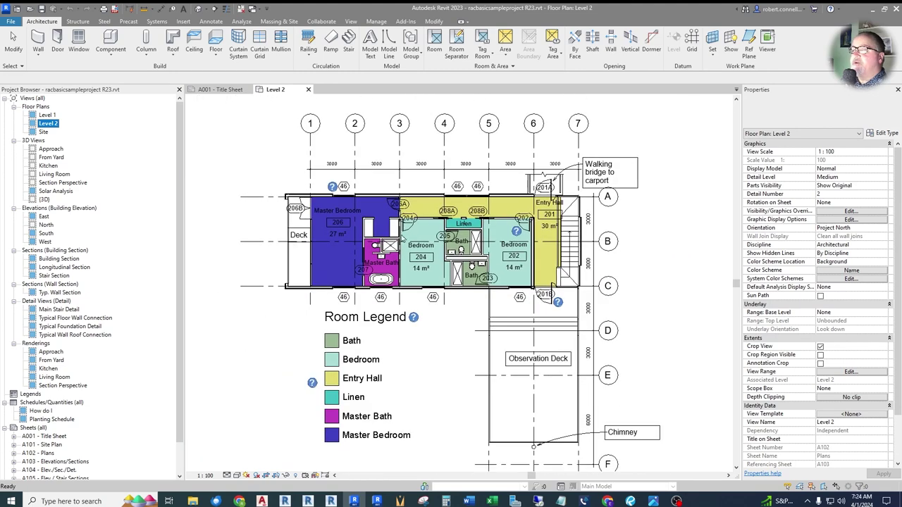
scroll(415, 233, "up", 4)
scroll(407, 236, "down", 1)
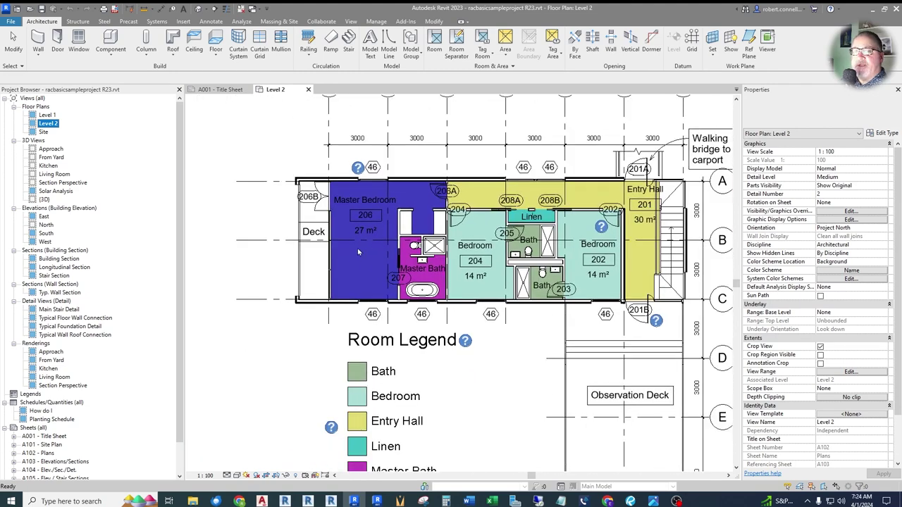
scroll(345, 259, "up", 2)
scroll(372, 265, "down", 1)
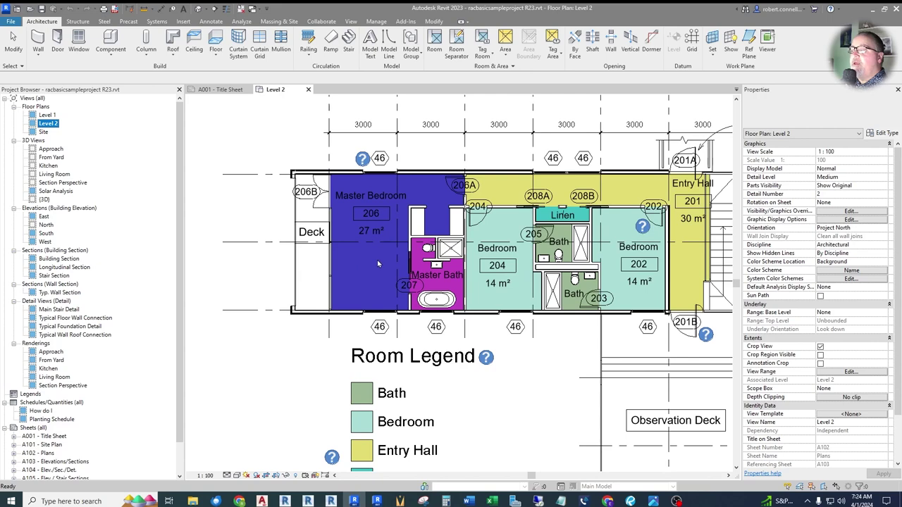
scroll(364, 200, "up", 1)
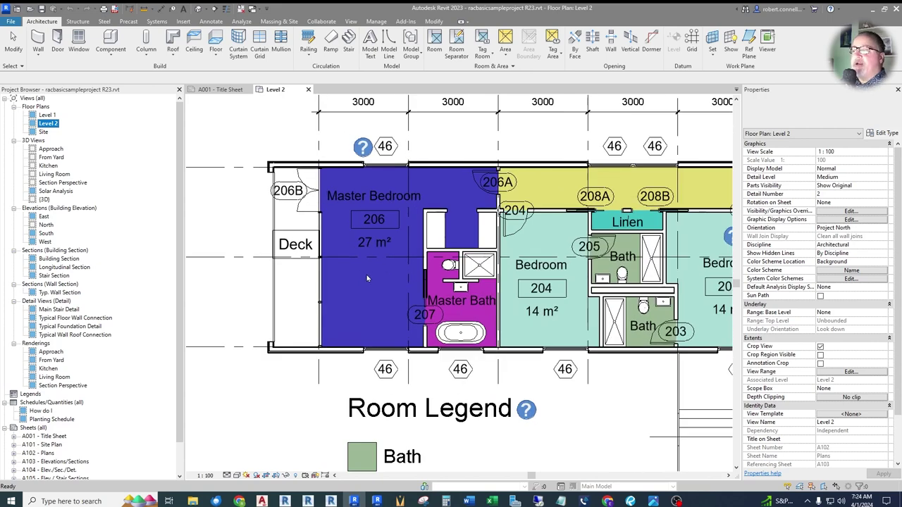
scroll(359, 268, "up", 1)
scroll(367, 271, "down", 2)
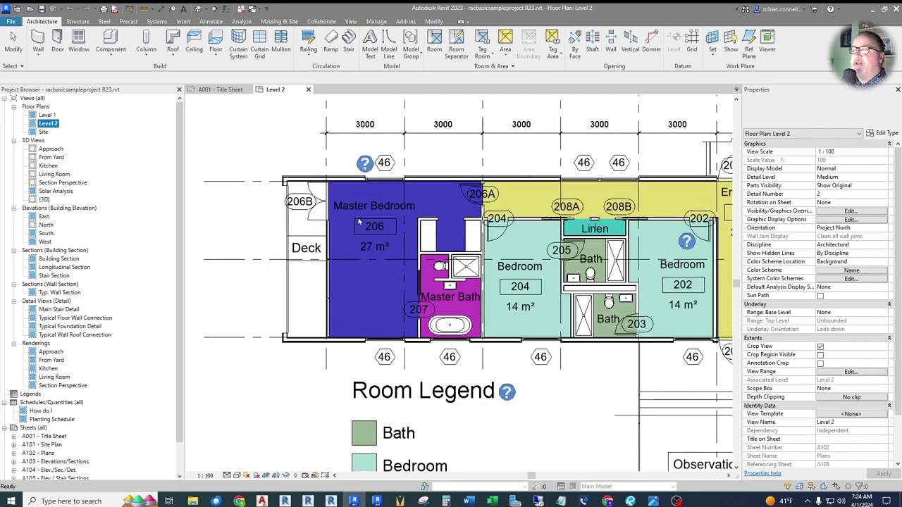
scroll(353, 210, "down", 2)
scroll(615, 225, "up", 2)
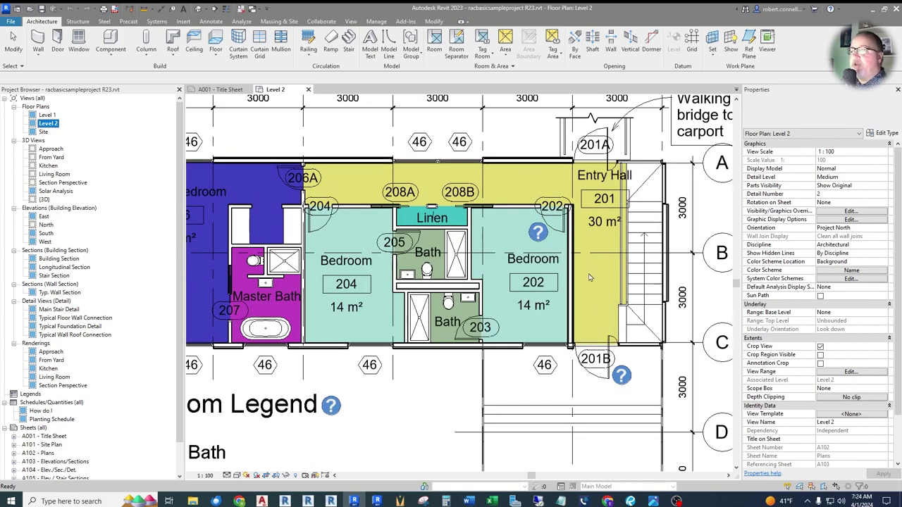
scroll(590, 278, "down", 2)
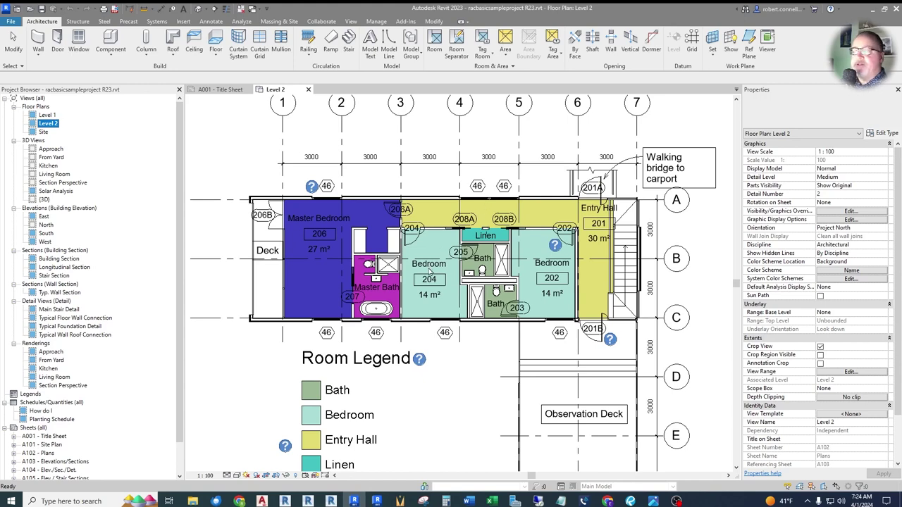
scroll(325, 237, "up", 2)
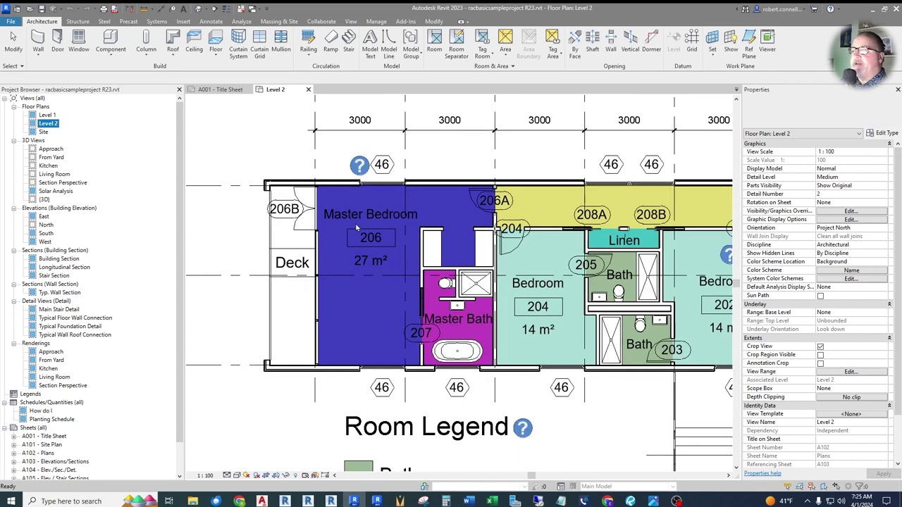
Step: Place a camera on Level 2 in the Master Bedroom corner by door 206B, aimed diagonally past the Master Bath
scroll(349, 230, "down", 1)
scroll(337, 294, "up", 2)
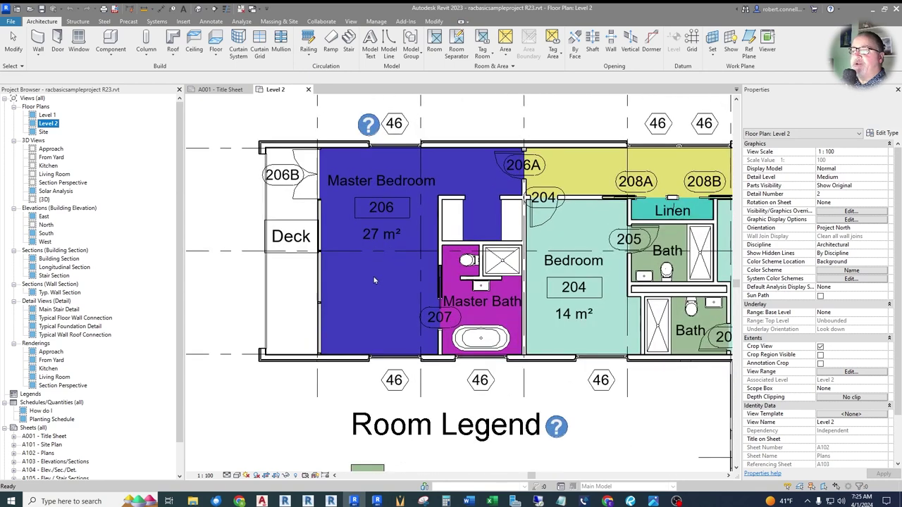
scroll(375, 273, "down", 2)
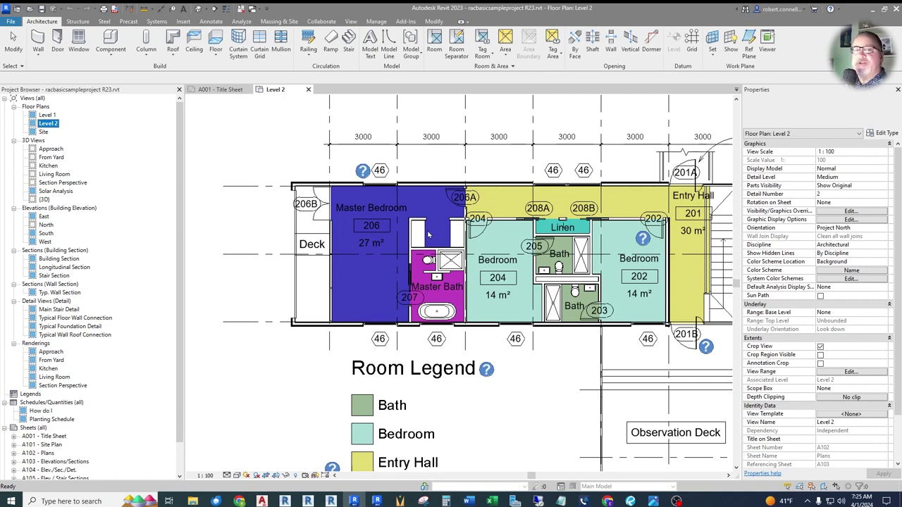
scroll(367, 245, "down", 2)
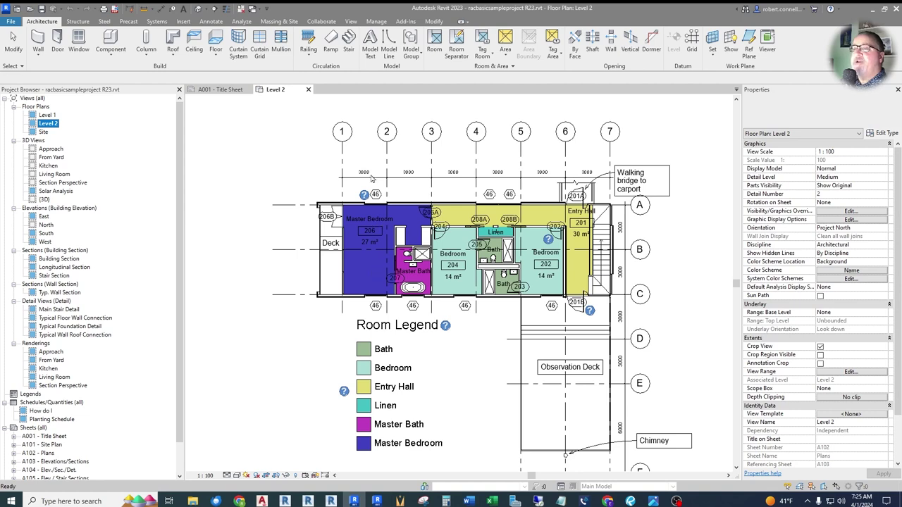
left_click(206, 9)
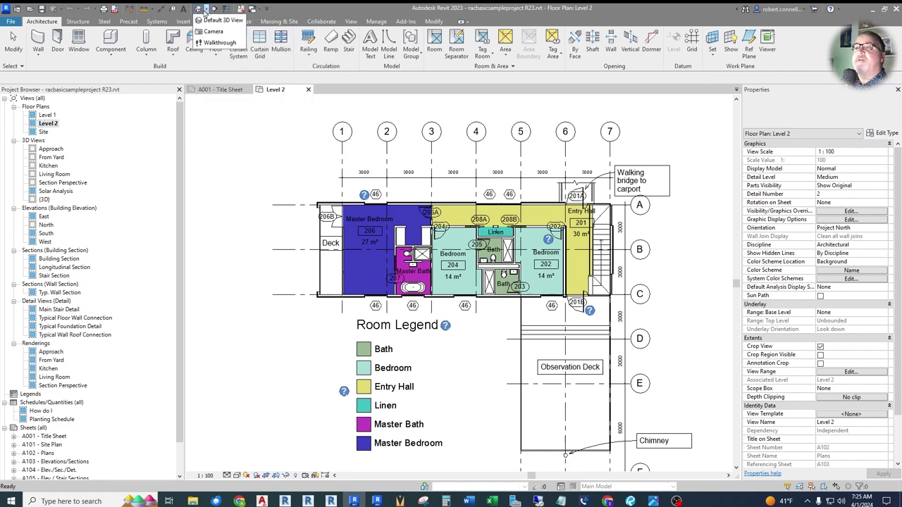
left_click(214, 33)
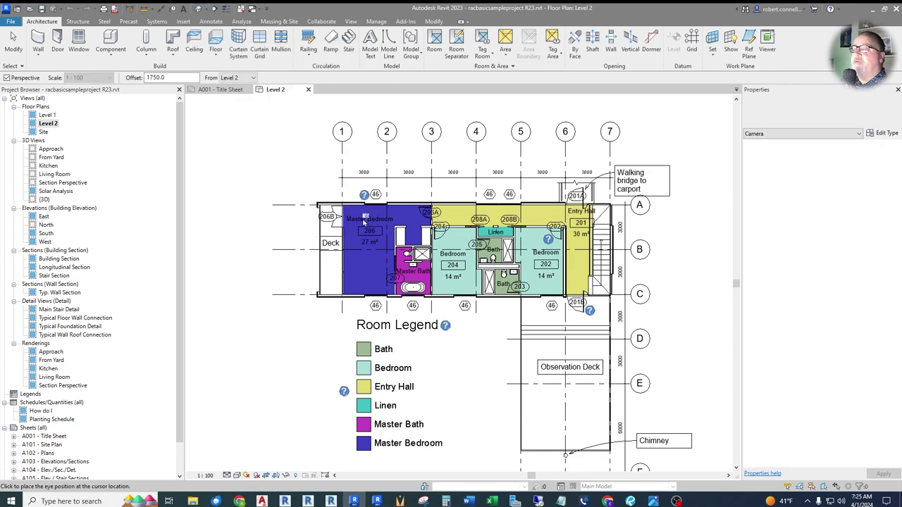
scroll(361, 255, "up", 2)
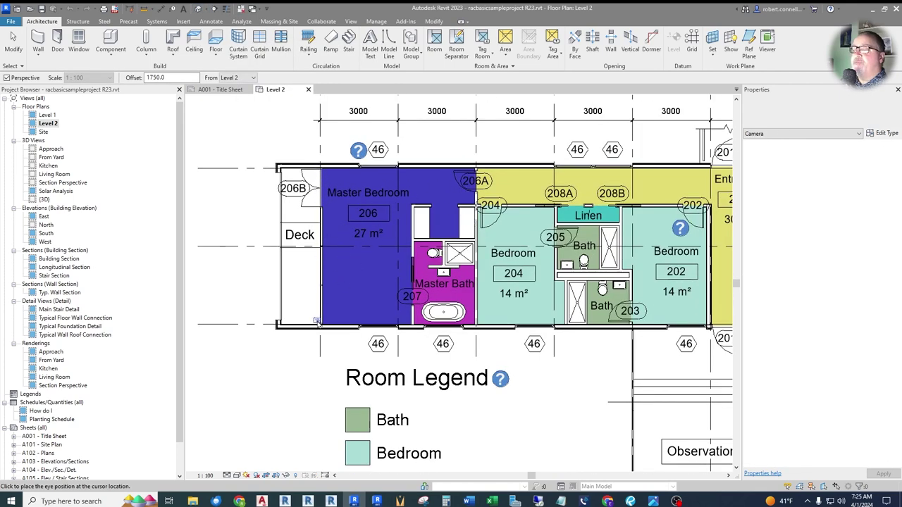
left_click(326, 173)
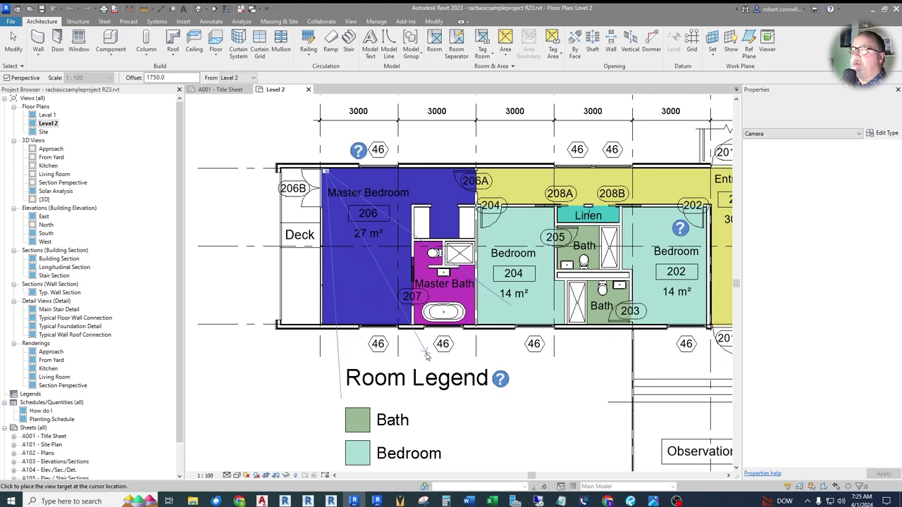
left_click(427, 356)
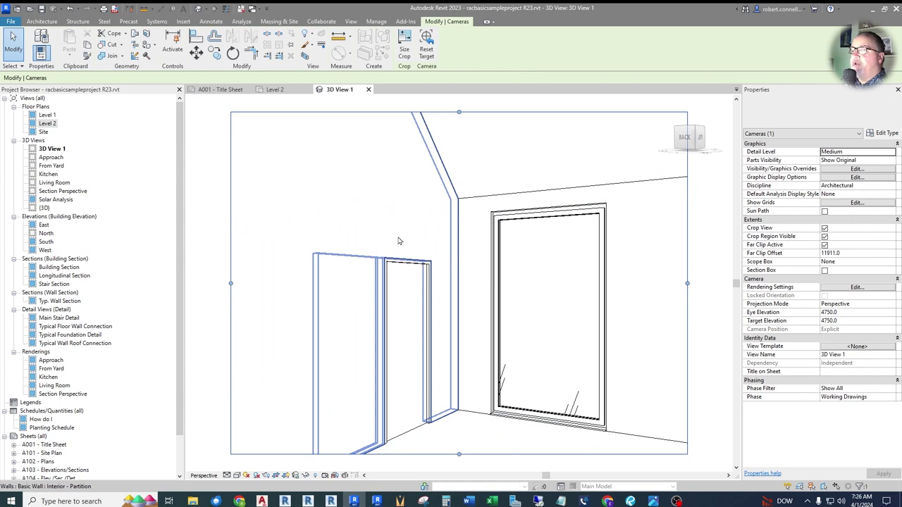
Step: Set the discipline of the new camera view to Coordination
left_click(891, 186)
left_click(854, 186)
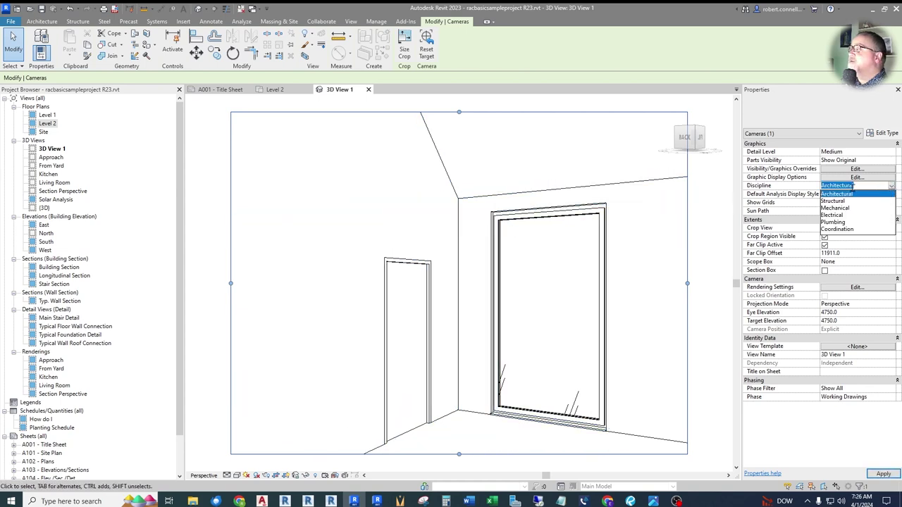
left_click(837, 229)
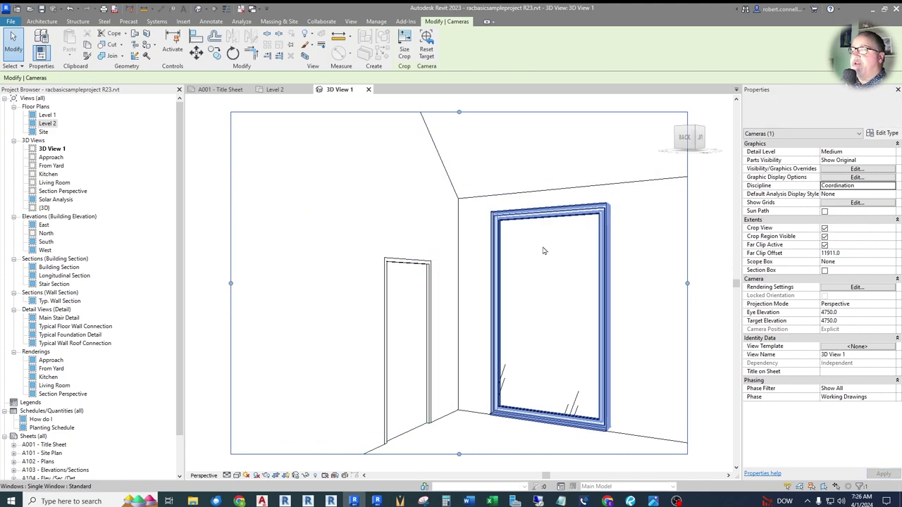
Step: Try the Shaded visual style in the camera view, and settle on Consistent Colors
left_click(238, 476)
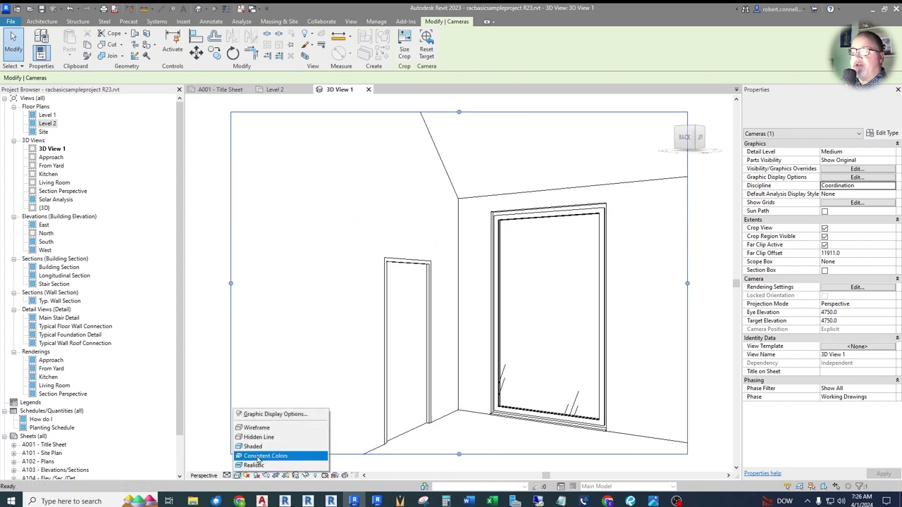
left_click(253, 447)
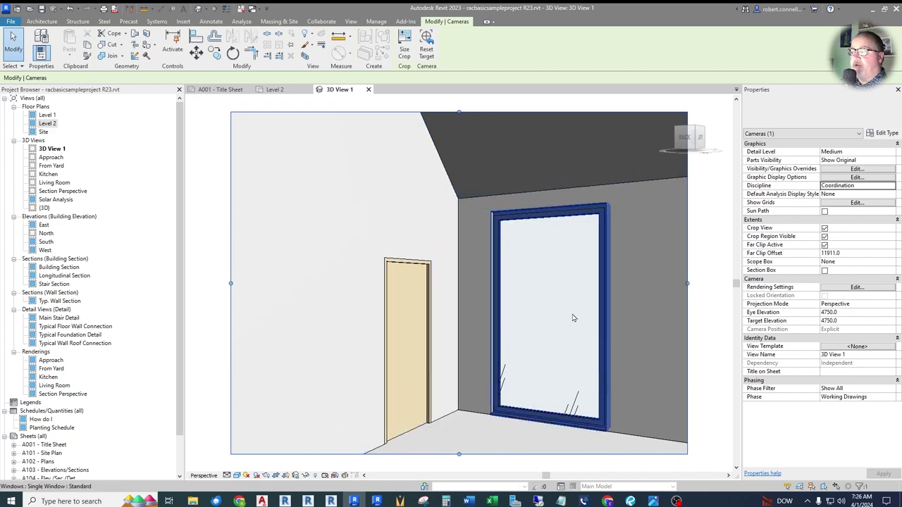
left_click(237, 475)
left_click(261, 456)
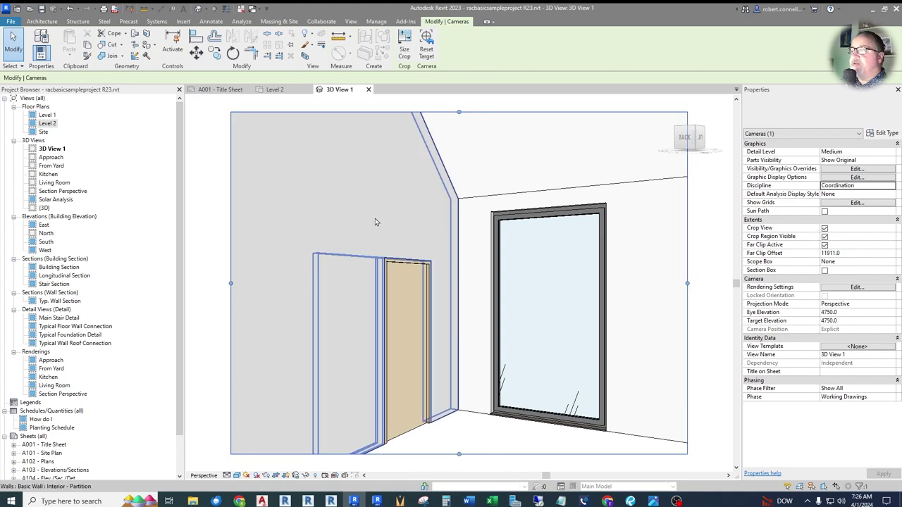
left_click(237, 476)
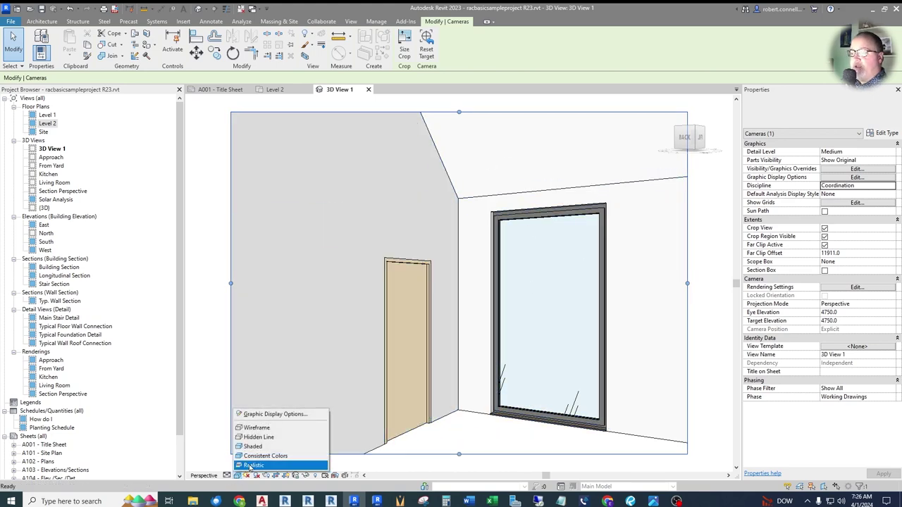
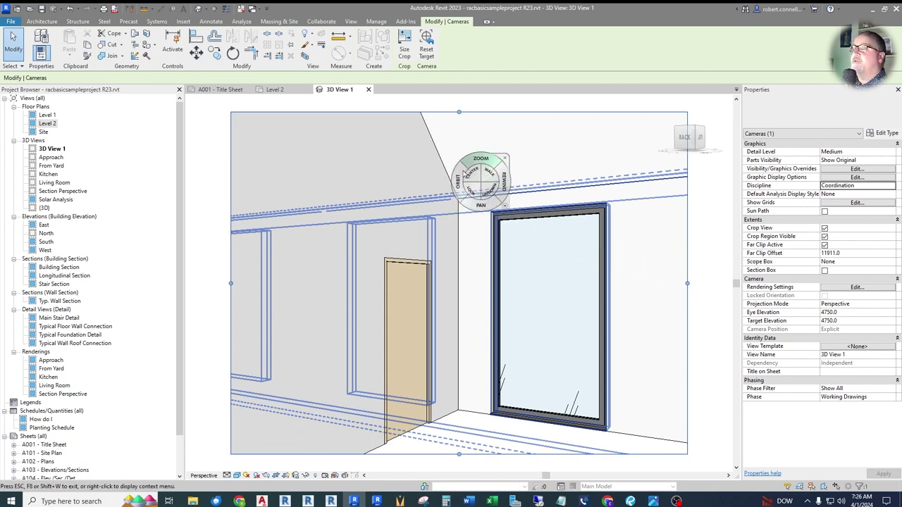
Step: Look and walk through the bedroom and Master Bath in the camera view with the navigation wheel
left_click_drag(474, 193, 329, 442)
left_click_drag(287, 471, 275, 200)
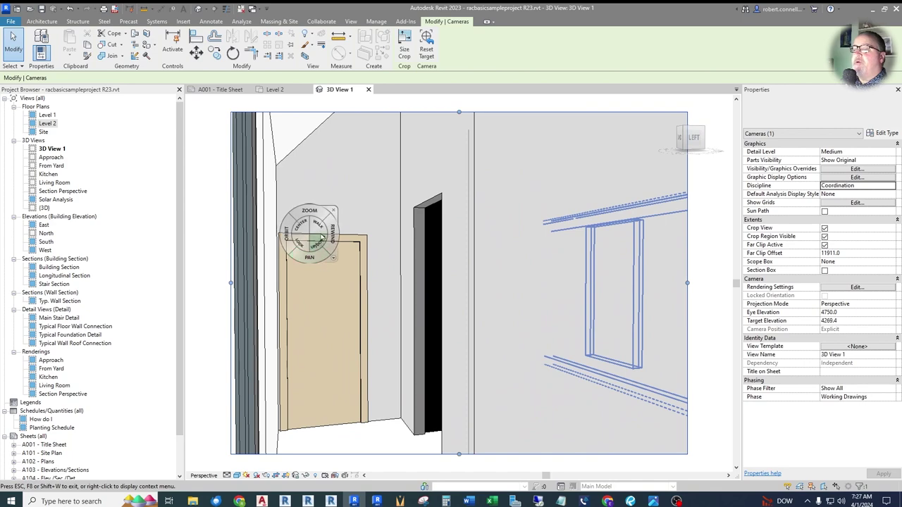
left_click_drag(458, 399, 594, 337)
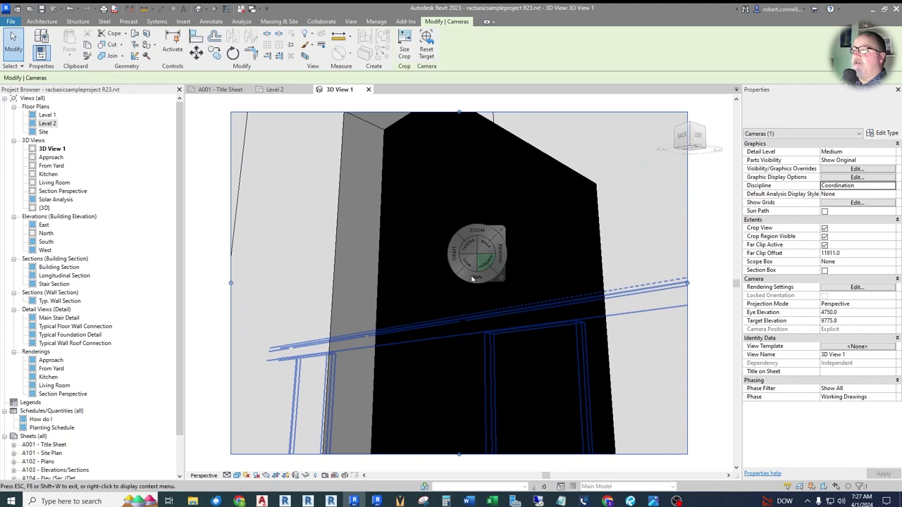
left_click_drag(458, 413, 528, 144)
left_click(459, 389)
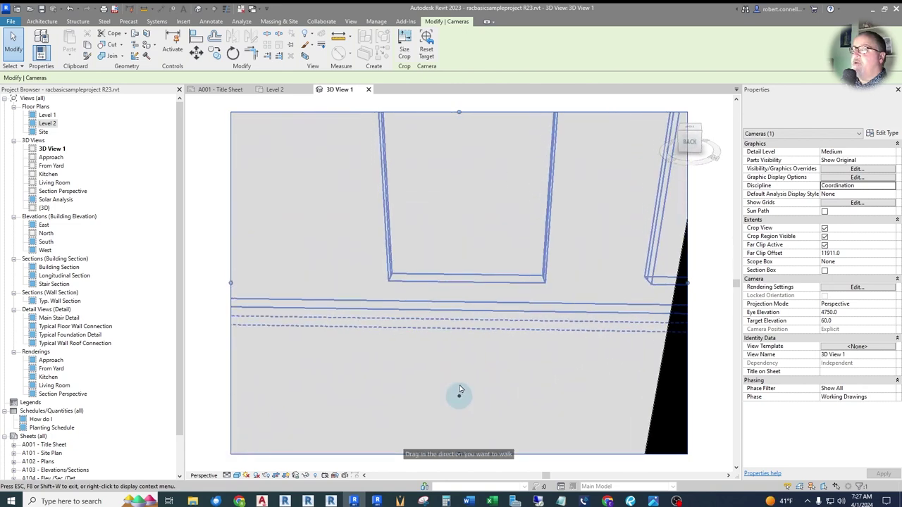
left_click_drag(459, 389, 484, 383)
key("Escape")
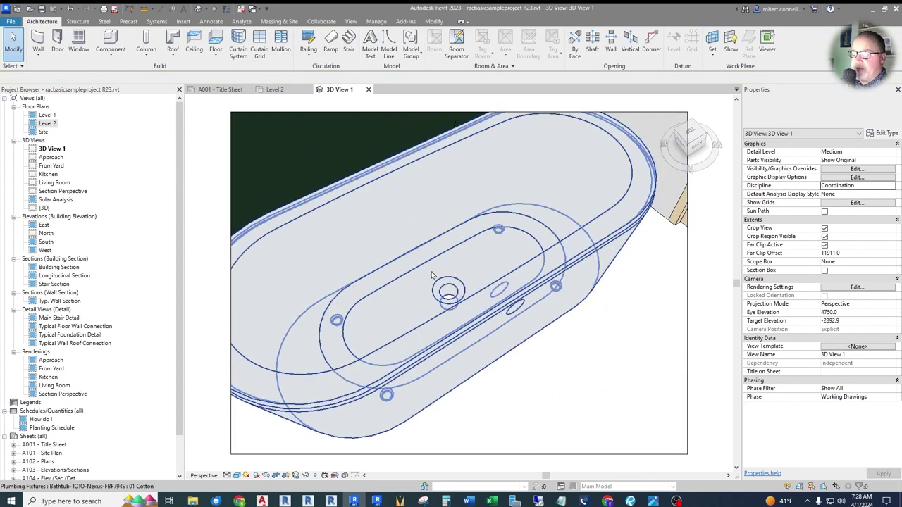
key("shift+w")
left_click_drag(419, 267, 653, 185)
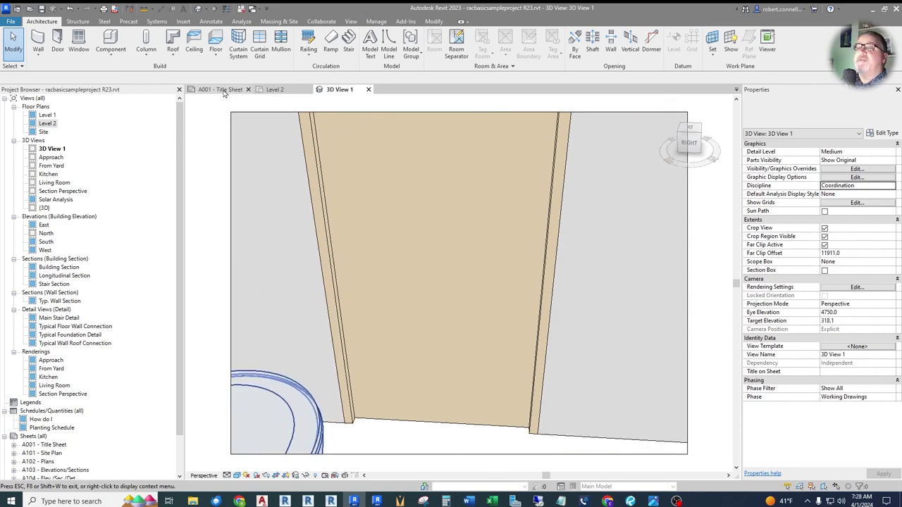
Step: On the Level 2 plan, cut a vertical section through Bedroom 204 from above the hallway wall to below window 46
left_click(275, 90)
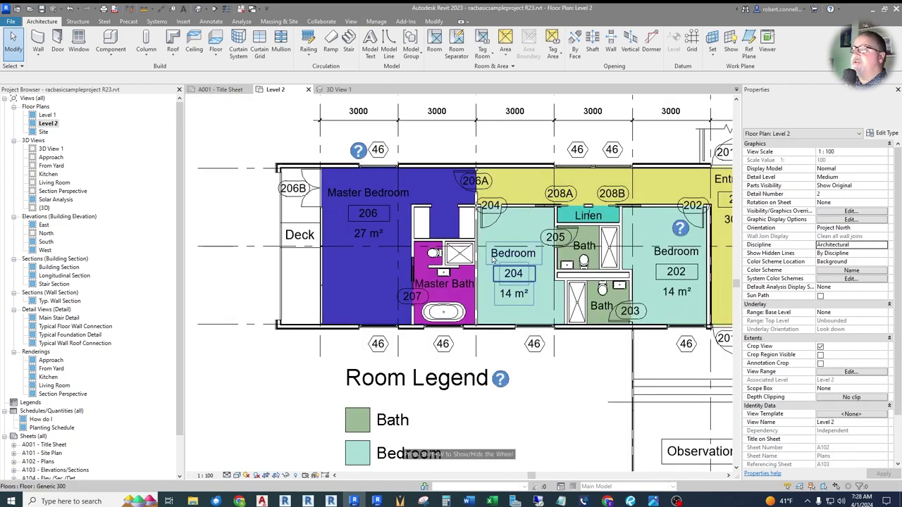
scroll(397, 270, "down", 4)
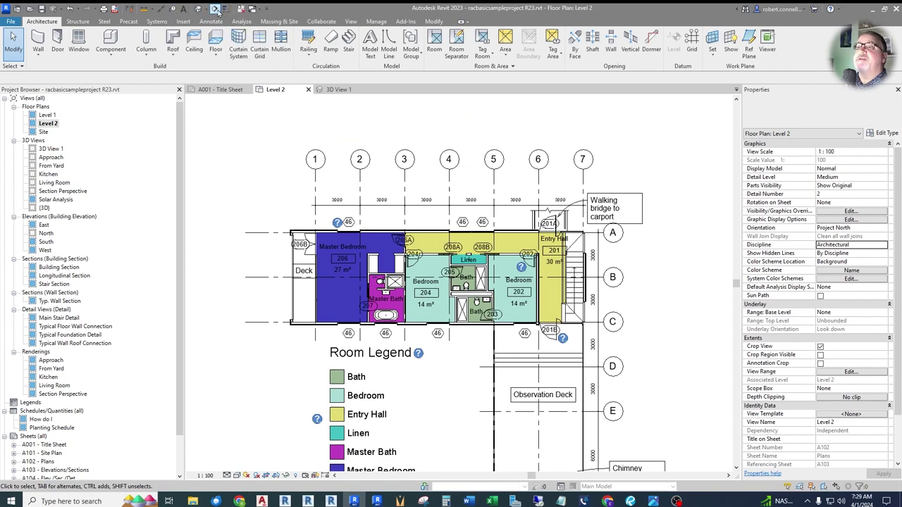
left_click(351, 22)
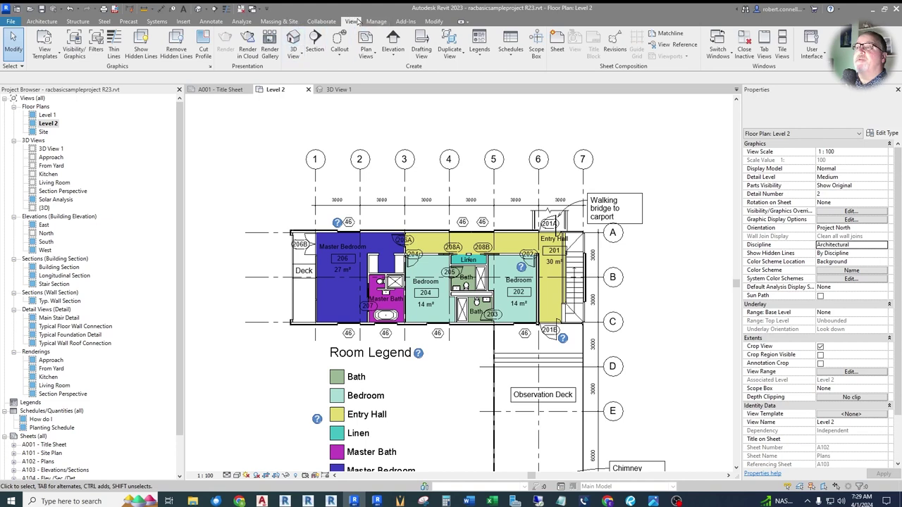
left_click(297, 53)
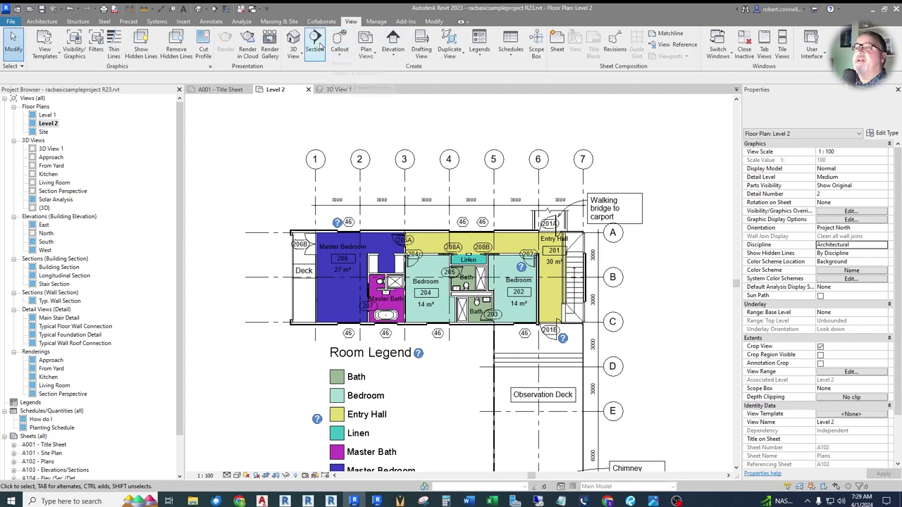
left_click(315, 44)
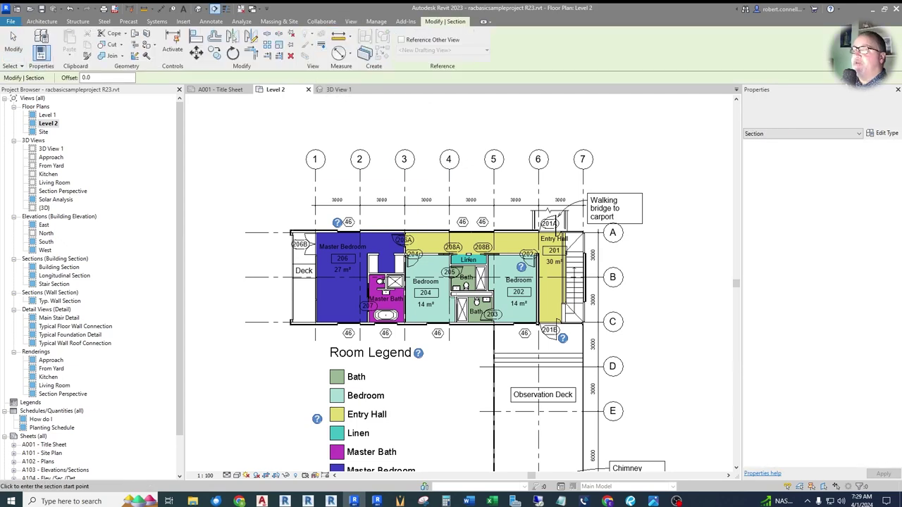
scroll(440, 289, "up", 3)
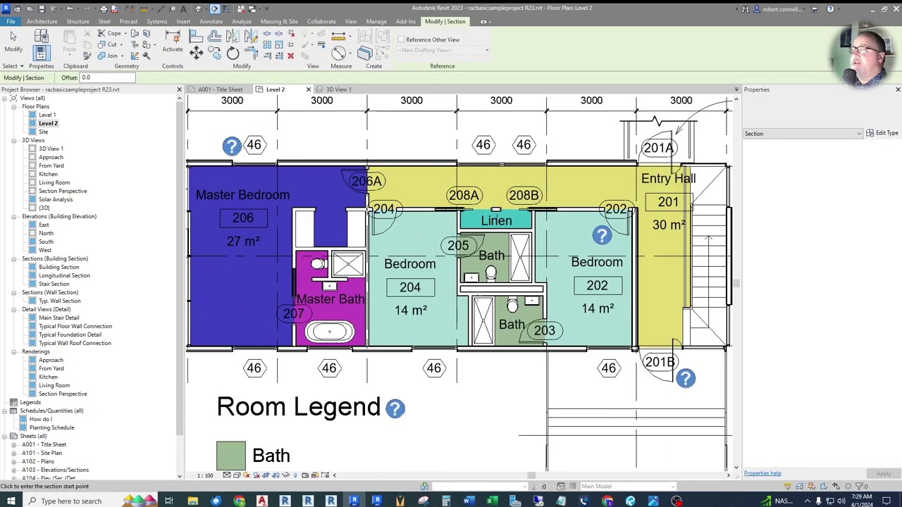
left_click(421, 150)
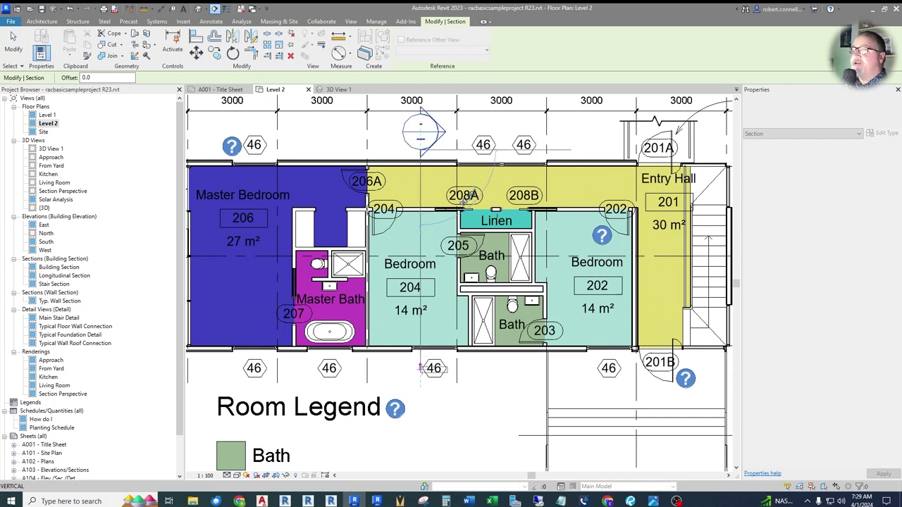
left_click(421, 391)
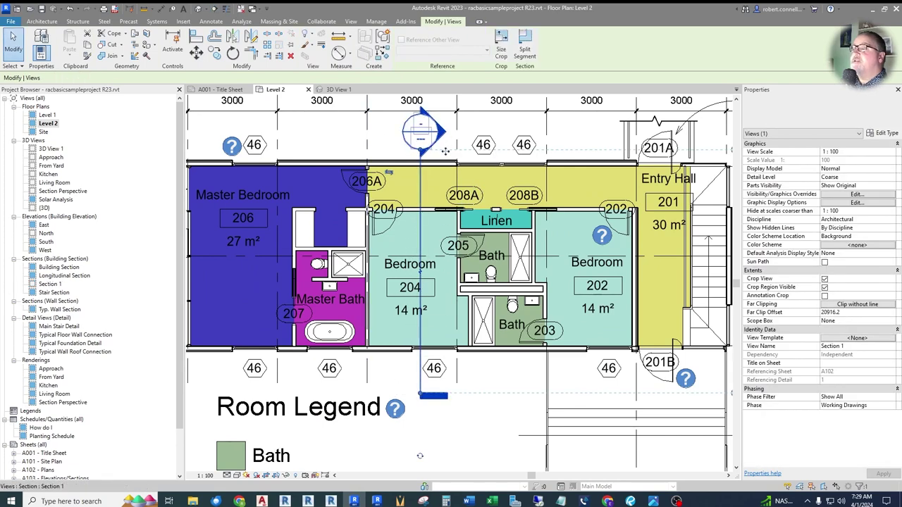
Step: Pull in the new section's far clip to about 1510 mm, just past the wall between Bedroom 204 and the baths
scroll(564, 155, "down", 3)
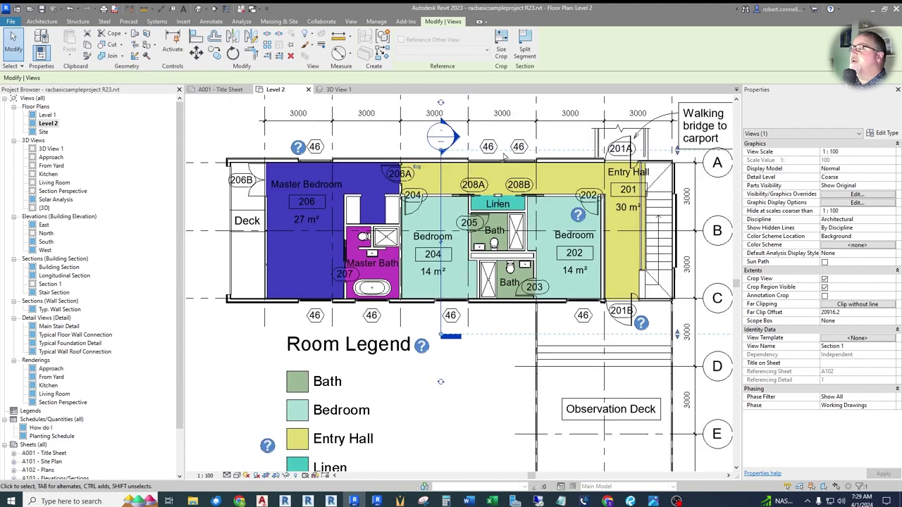
scroll(624, 152, "up", 2)
scroll(654, 150, "down", 3)
scroll(628, 169, "up", 3)
left_click_drag(521, 148, 521, 164)
scroll(523, 152, "down", 3)
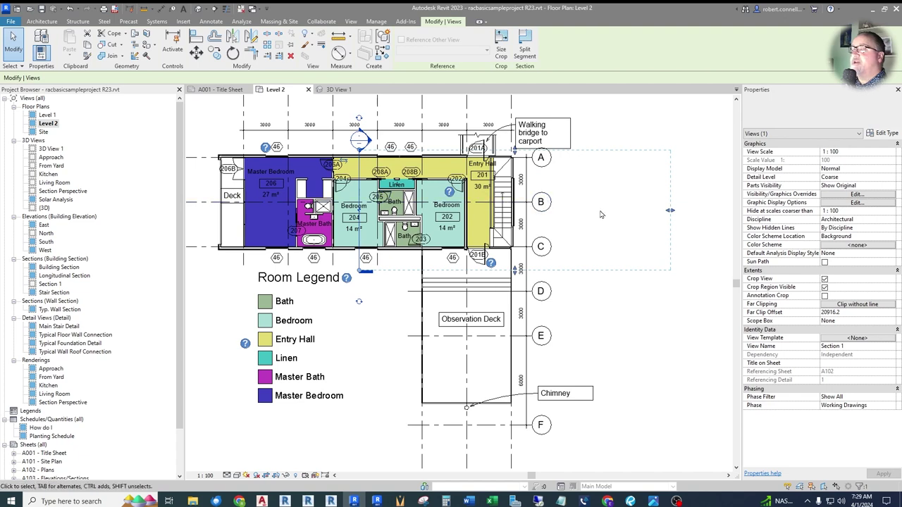
left_click_drag(671, 211, 608, 217)
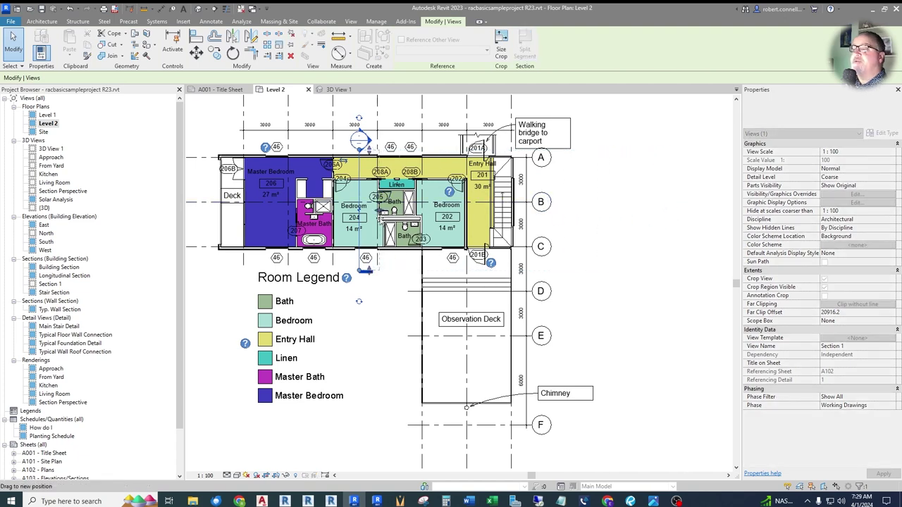
left_click_drag(377, 220, 376, 222)
scroll(376, 222, "up", 5)
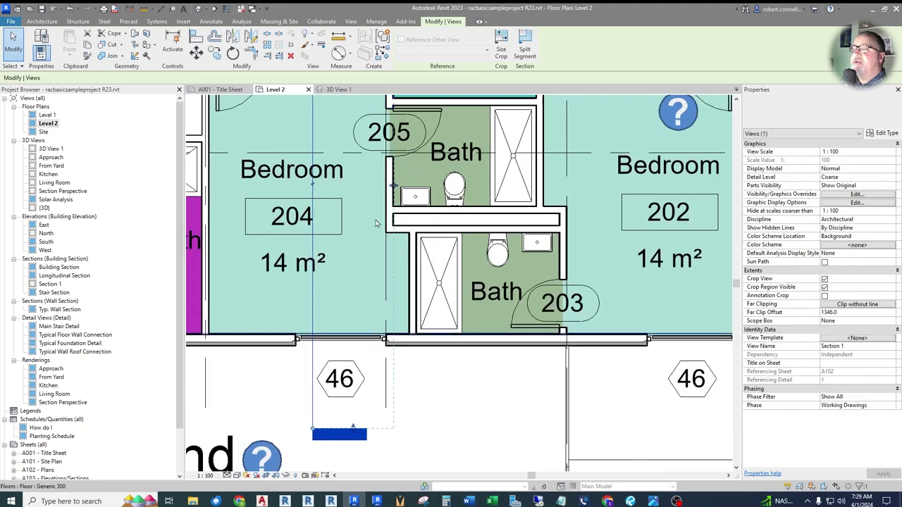
left_click_drag(392, 188, 400, 188)
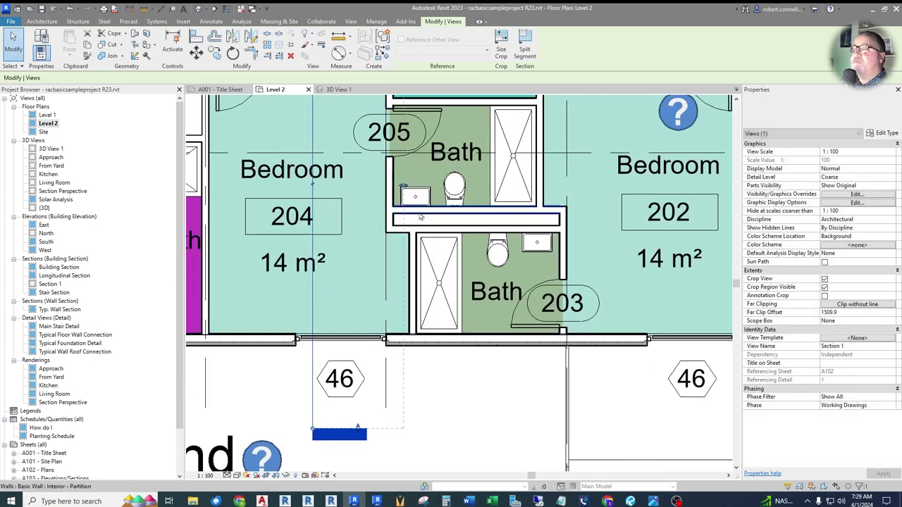
Step: Tighten both ends of the section's crop extents to the exterior walls along grids A and C, and deselect it
scroll(400, 187, "down", 4)
left_click_drag(395, 313, 395, 279)
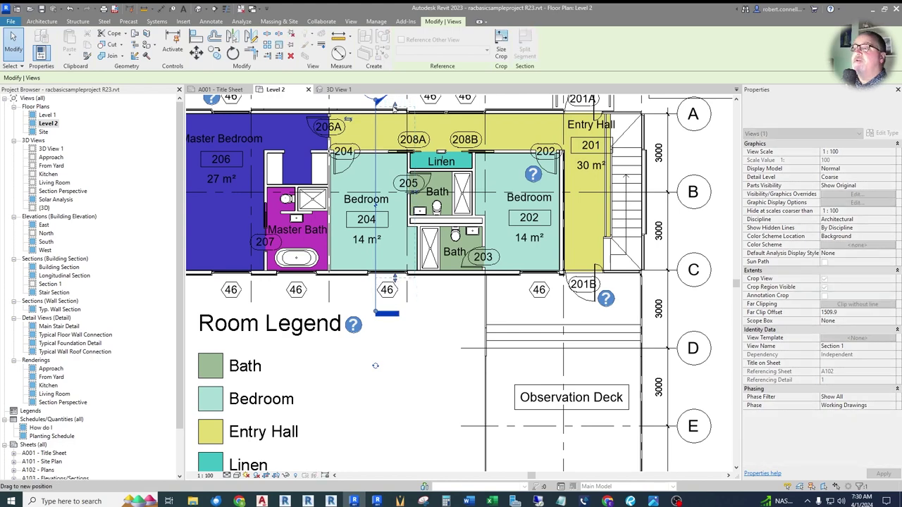
left_click(375, 366)
scroll(375, 366, "down", 2)
scroll(389, 154, "up", 2)
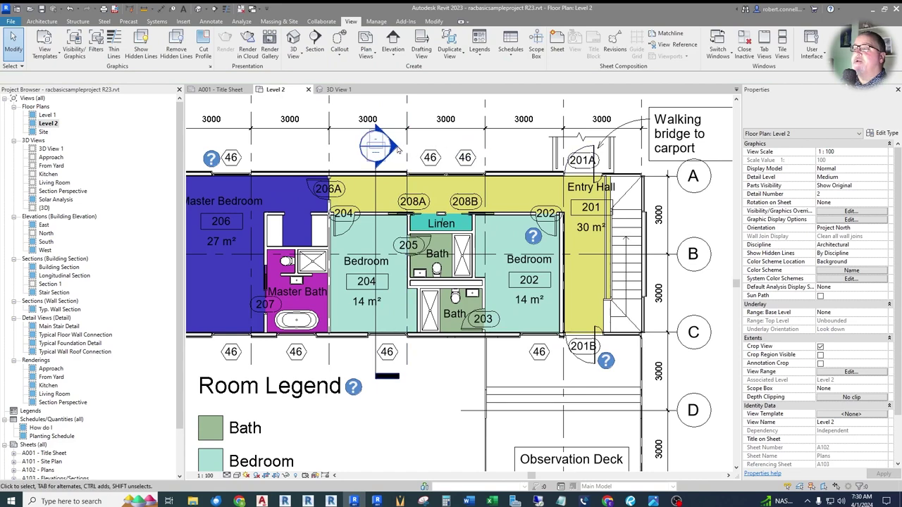
Step: Open the view of the new section through Bedroom 204, examine its upper floor, and close the A001 - Title Sheet view
double_click(395, 148)
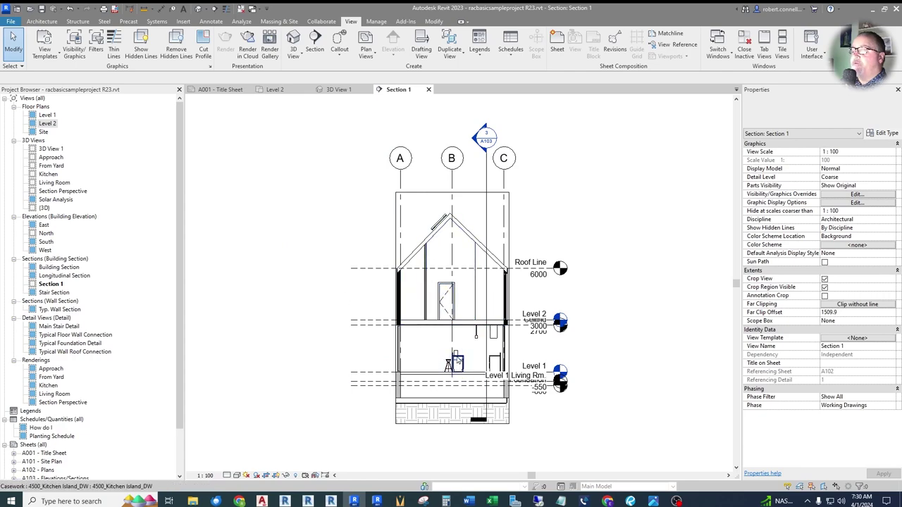
scroll(449, 318, "up", 2)
scroll(464, 224, "up", 2)
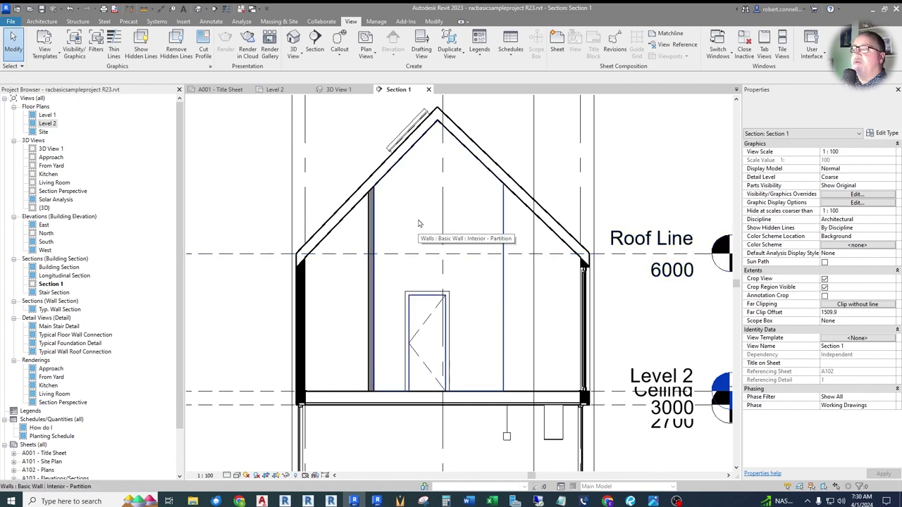
left_click(248, 89)
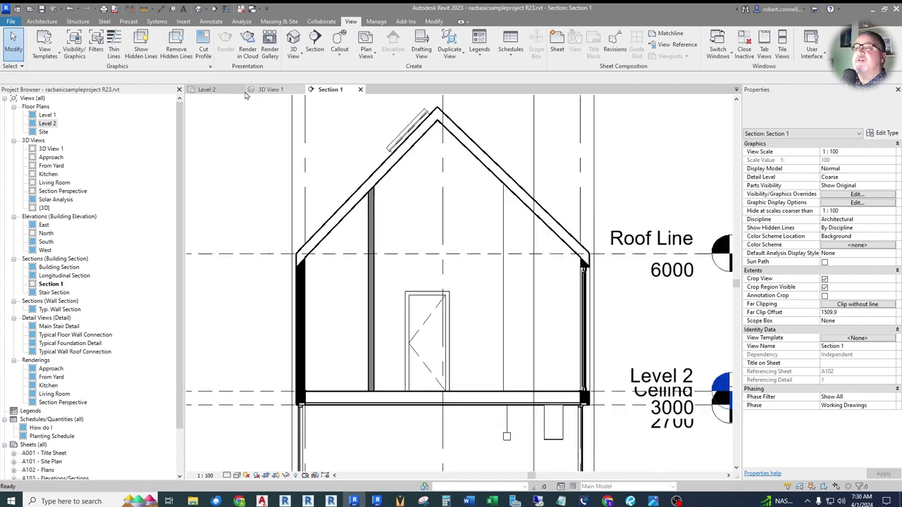
Step: On the Level 2 plan, move the section line from Bedroom 204 into the two baths and view the updated section
left_click(207, 89)
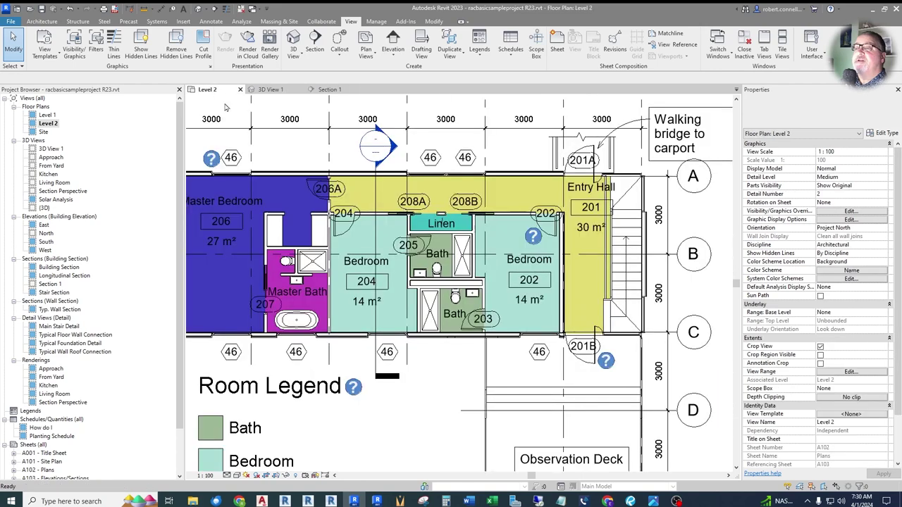
left_click(377, 186)
left_click_drag(377, 186, 435, 180)
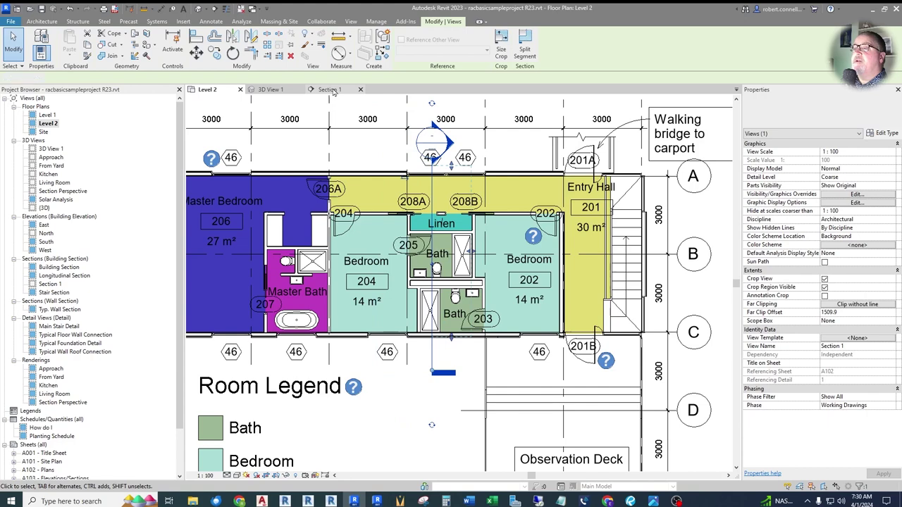
left_click(331, 90)
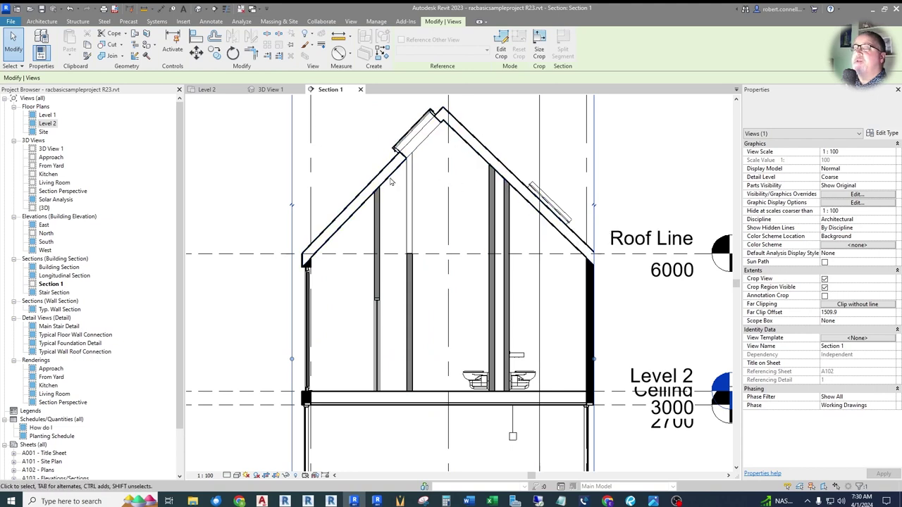
left_click(272, 90)
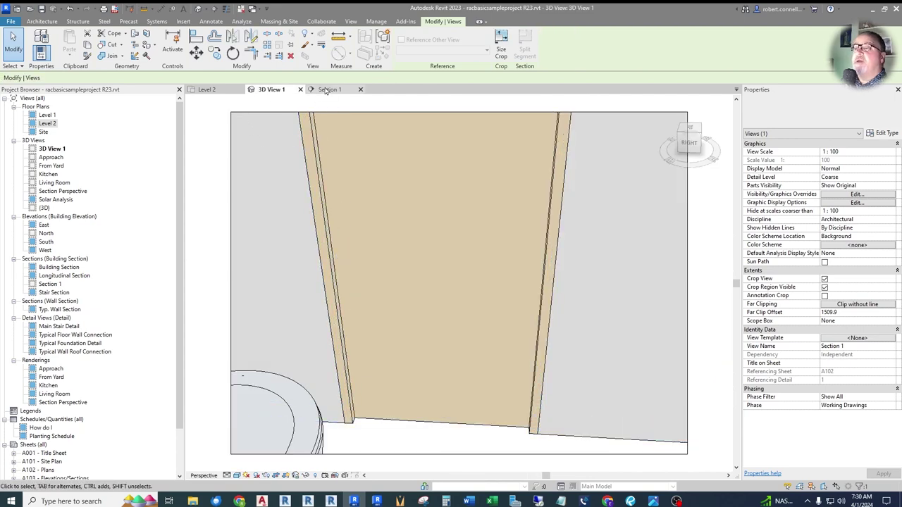
left_click(326, 89)
Step: On the Level 2 plan, move the section line from the baths into Bedroom 202 and view the updated section
left_click(198, 93)
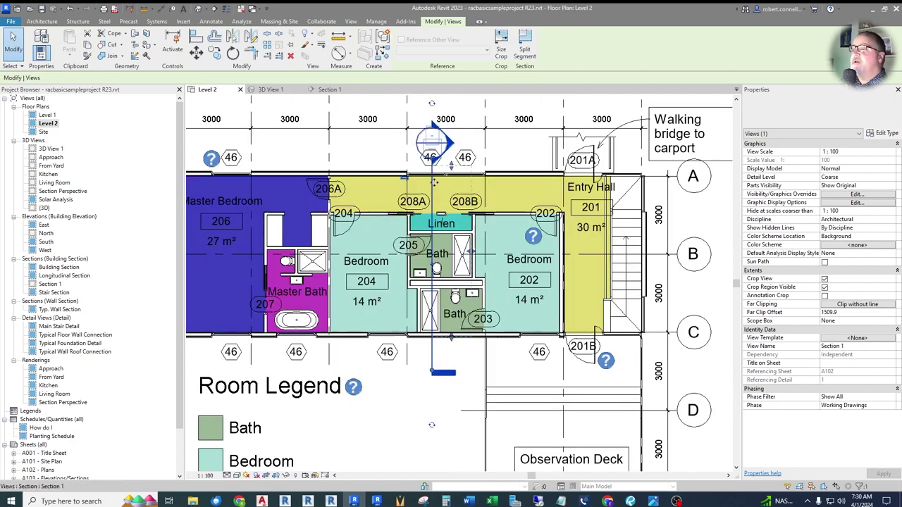
left_click_drag(435, 182, 516, 182)
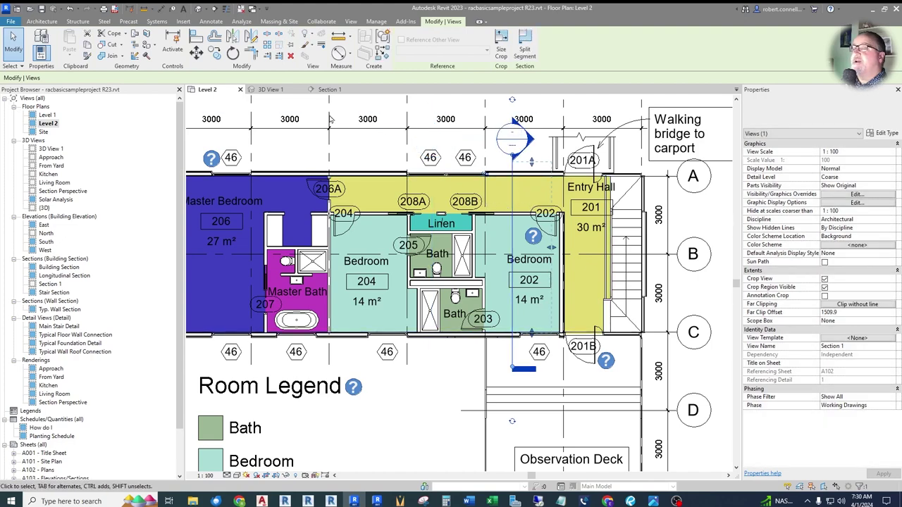
left_click(329, 89)
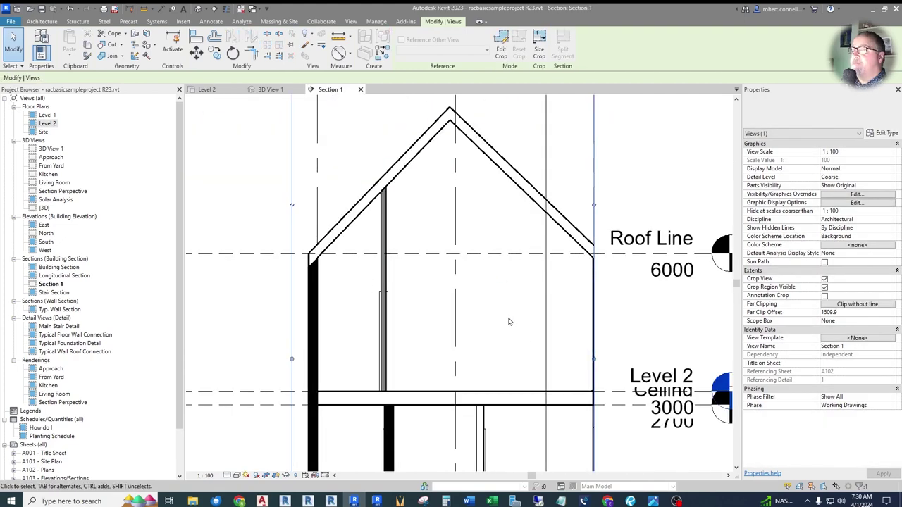
Step: On the Level 2 plan, move the section line into Entry Hall 201, facing the stairs, and view the whole updated section
left_click(208, 90)
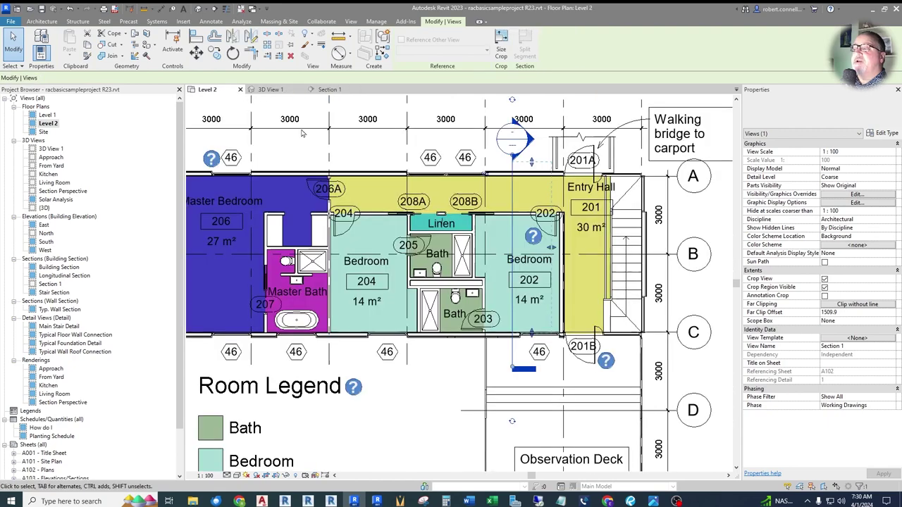
left_click_drag(510, 197, 580, 197)
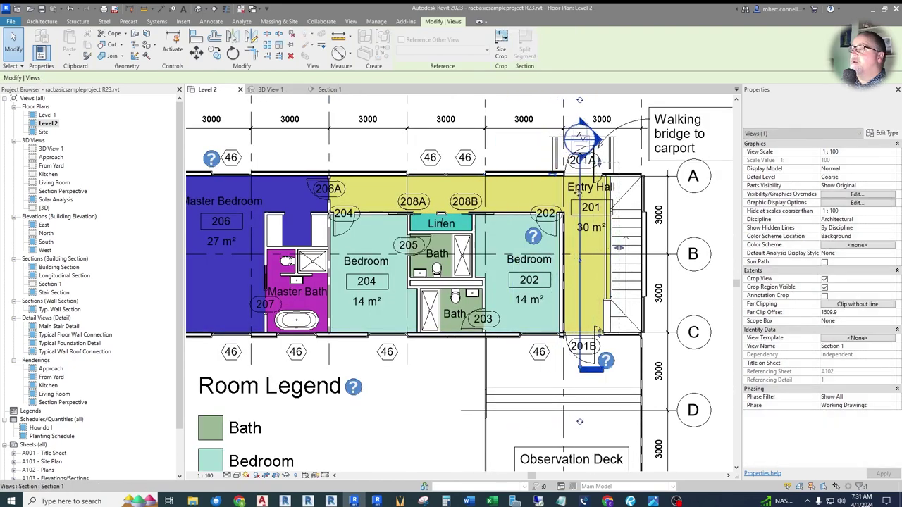
left_click(329, 90)
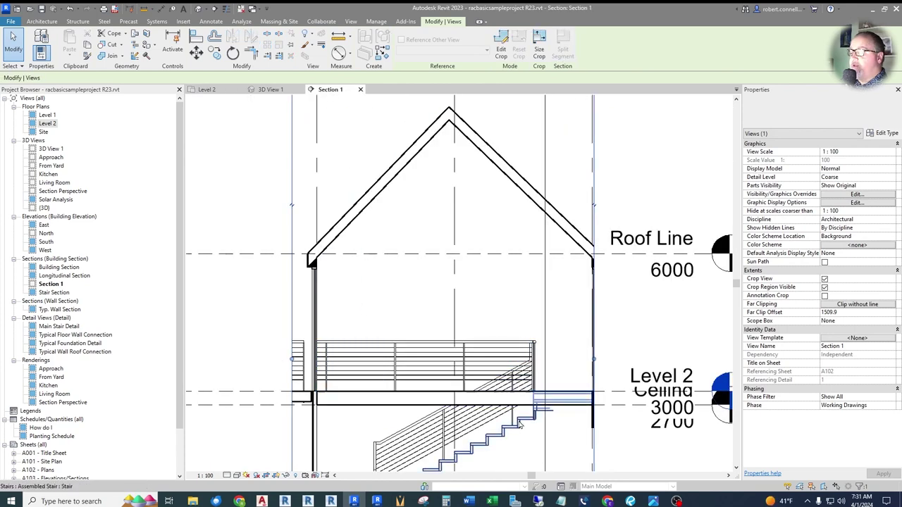
scroll(549, 258, "down", 4)
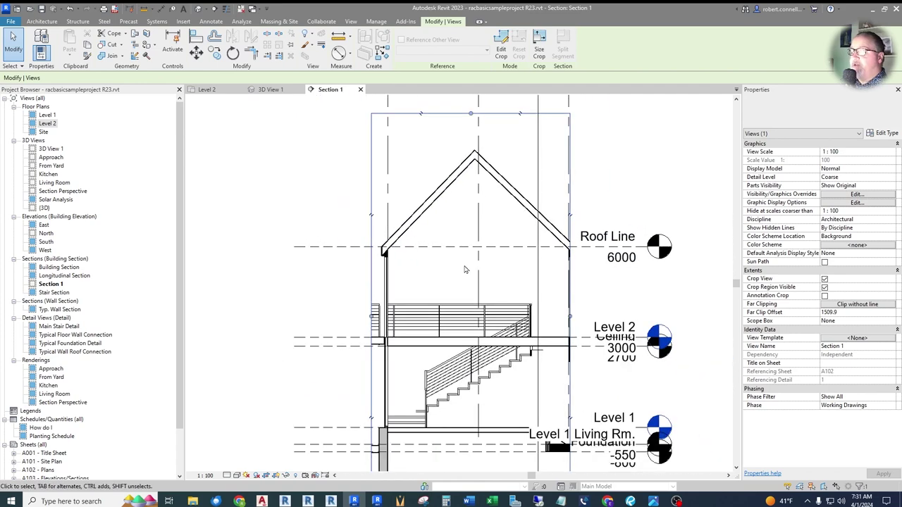
Step: On the Level 2 plan, window-select Bedroom 204 and the adjoining baths, isolate them in 3D with Selection Box, and clear the selection
left_click(206, 90)
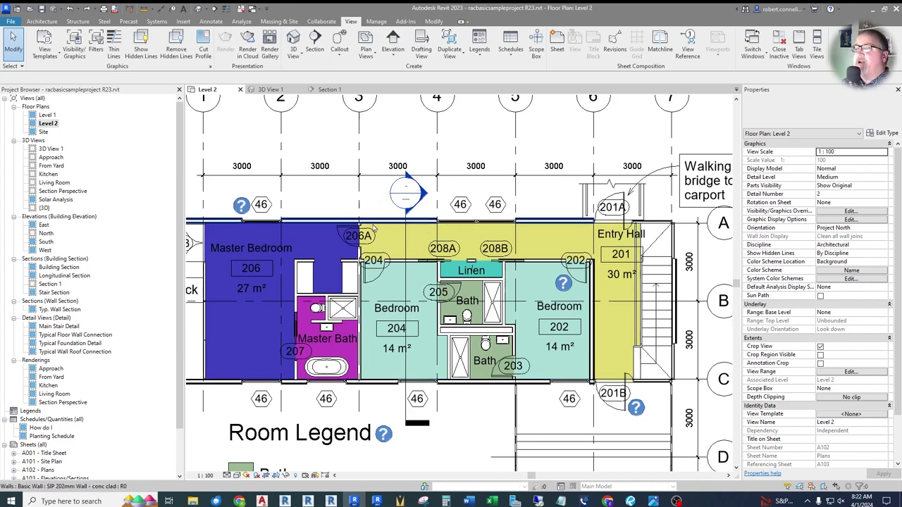
left_click_drag(351, 205, 524, 400)
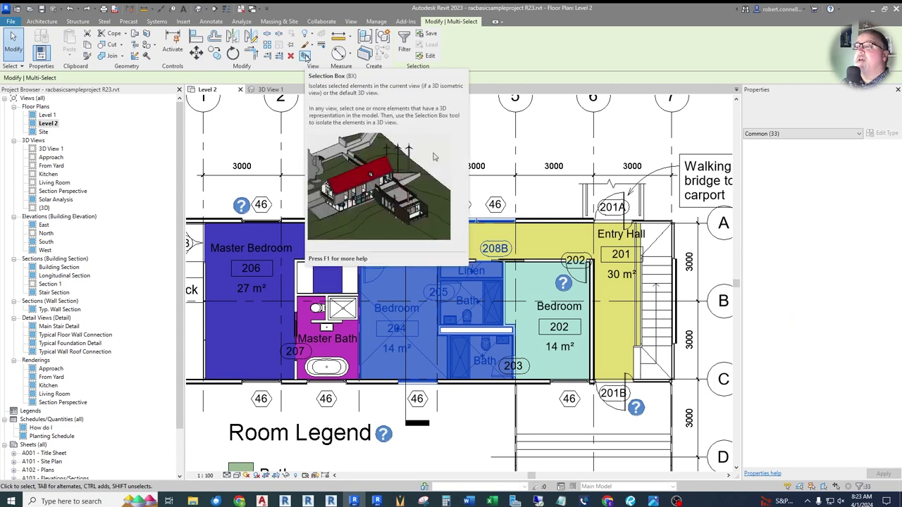
left_click(305, 56)
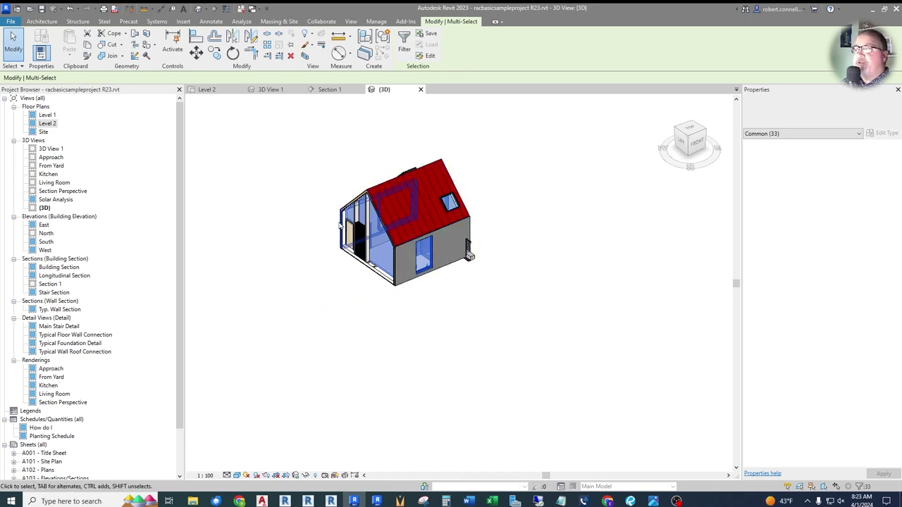
key("Escape")
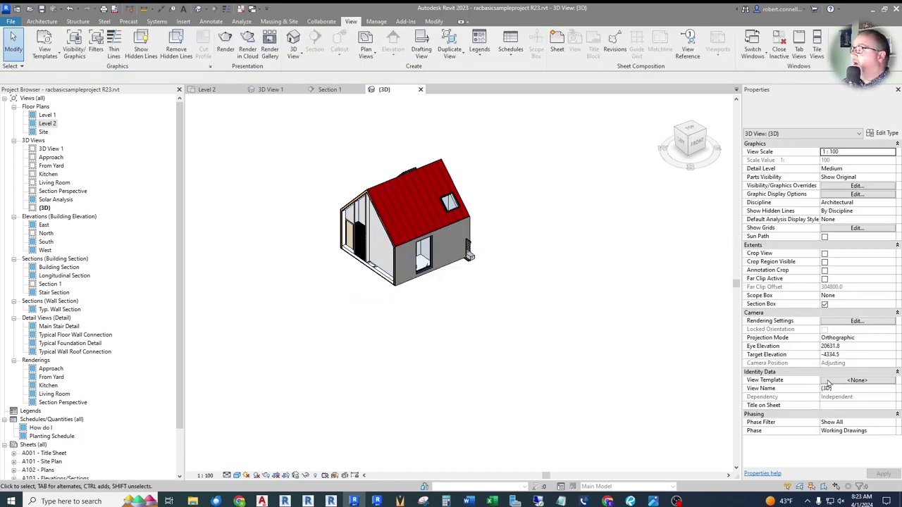
Step: Check the Section Boxes annotation category in the 3D view's Visibility/Graphic Overrides and close the settings
left_click(840, 187)
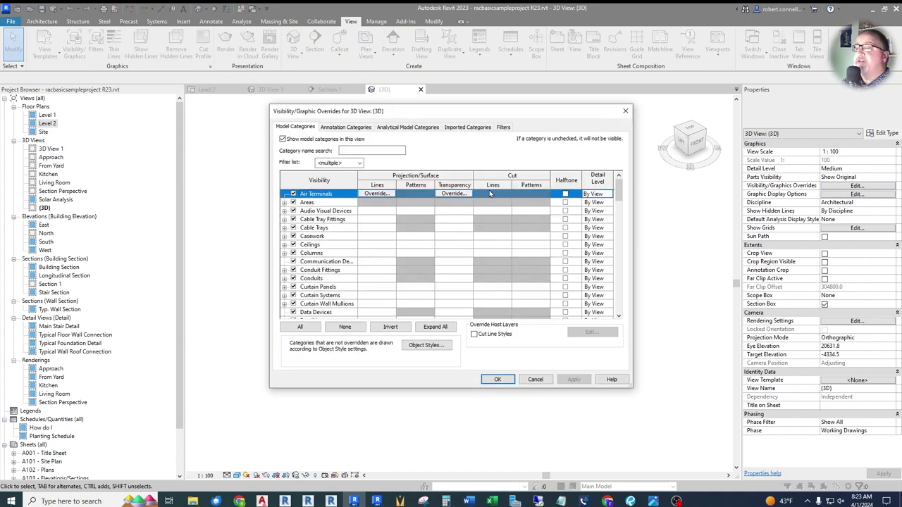
left_click(346, 128)
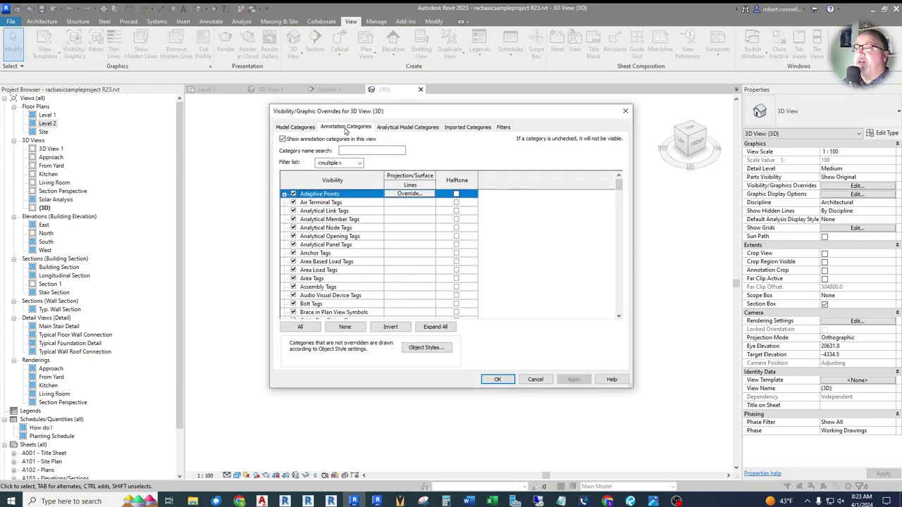
left_click_drag(618, 185, 622, 276)
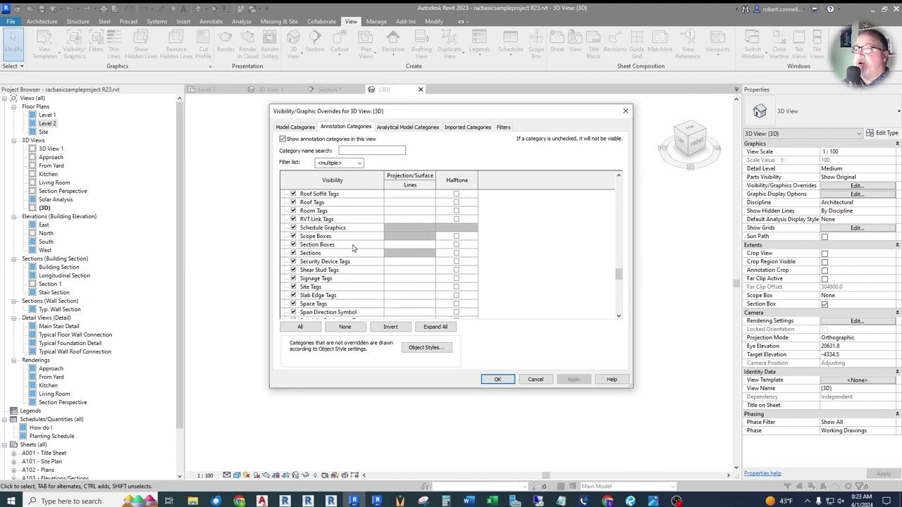
left_click(497, 380)
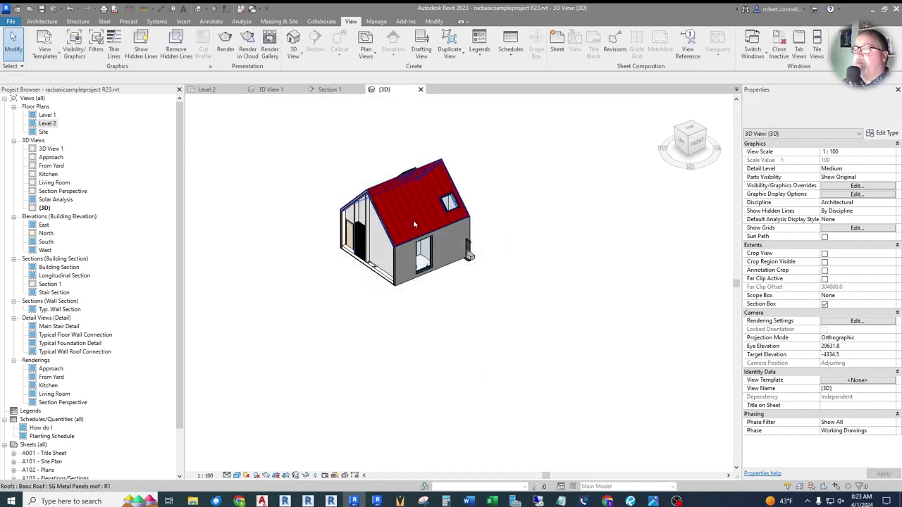
Step: Examine the Hide in View options for the front exterior wall, and dismiss them without hiding anything
scroll(414, 224, "up", 1)
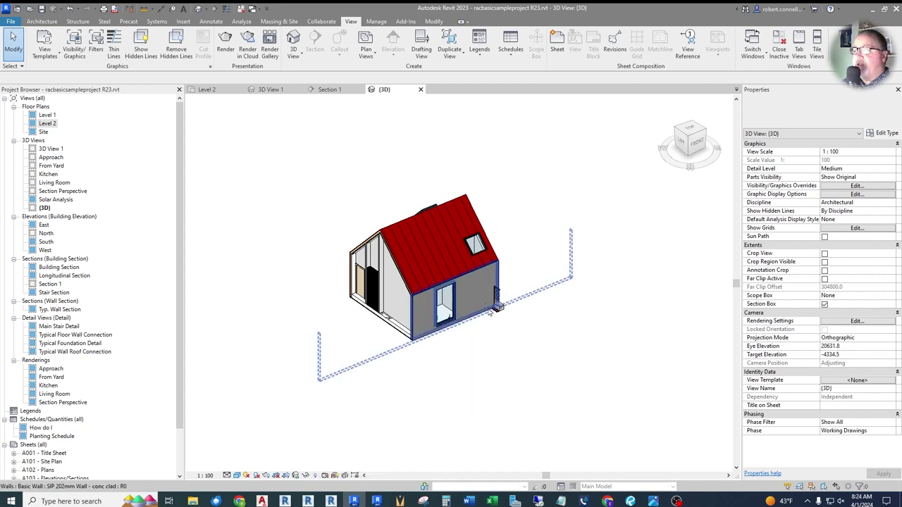
left_click(478, 294)
right_click(478, 294)
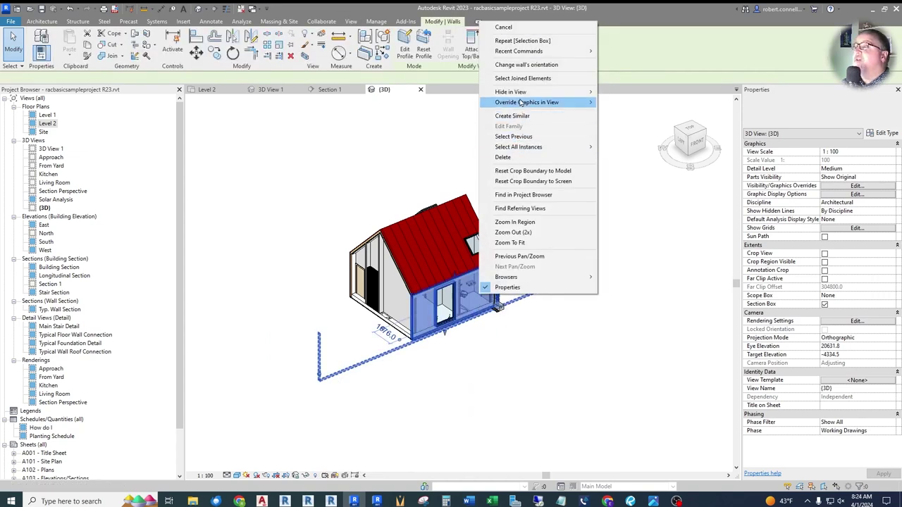
mouse_move(562, 93)
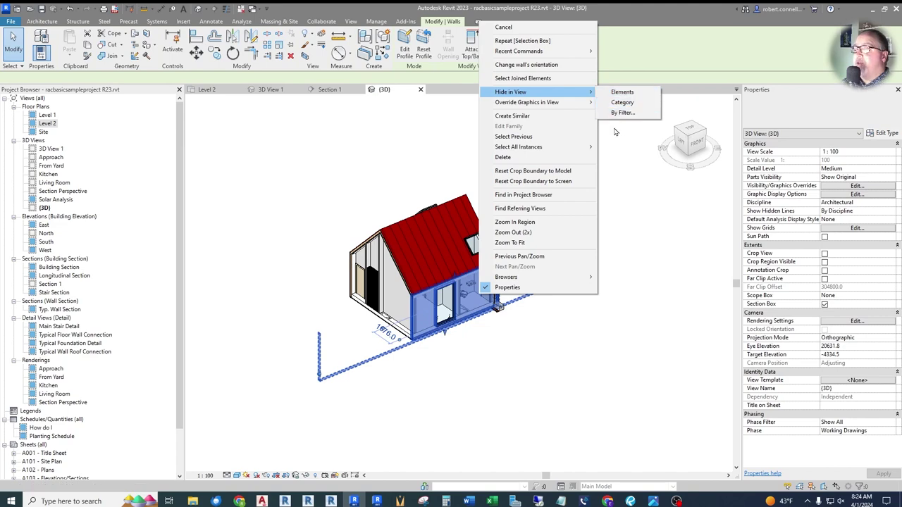
left_click(504, 204)
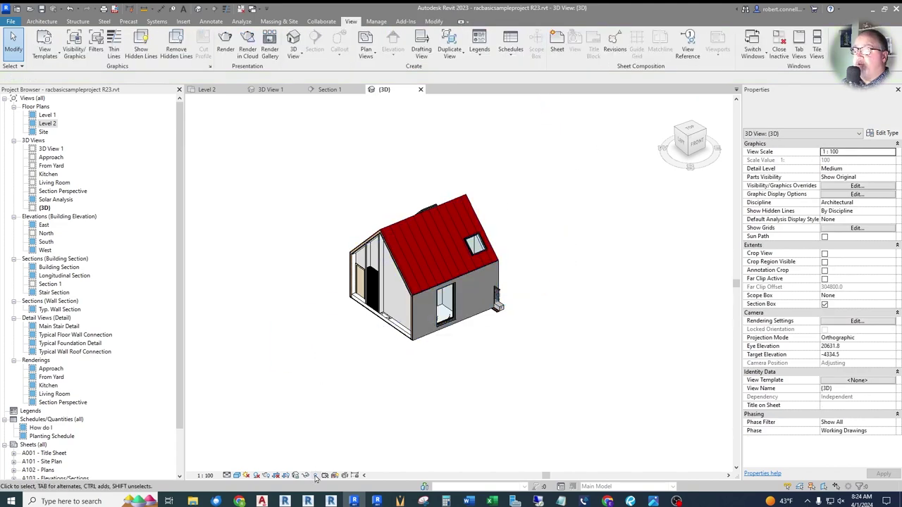
Step: Reveal the hidden elements in the 3D view, unhide the section box element, and leave Reveal Hidden Elements mode
left_click(316, 477)
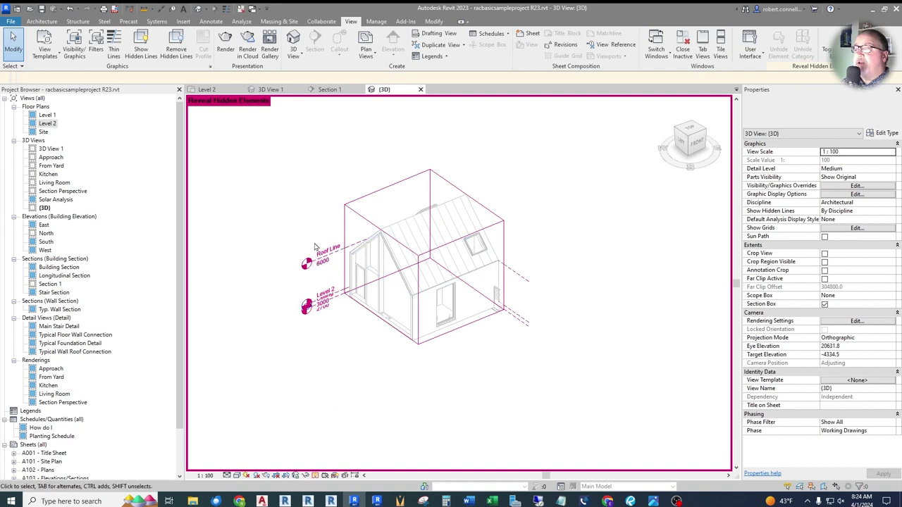
left_click(349, 214)
right_click(349, 215)
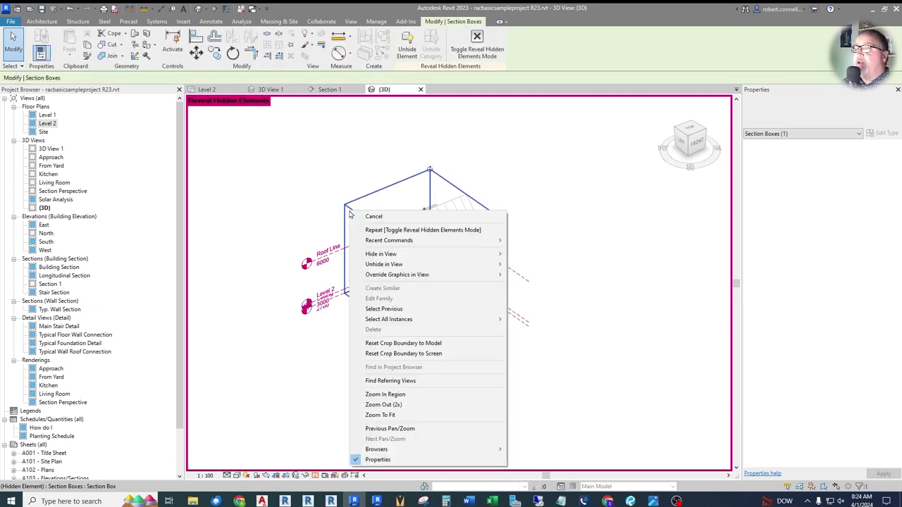
mouse_move(379, 258)
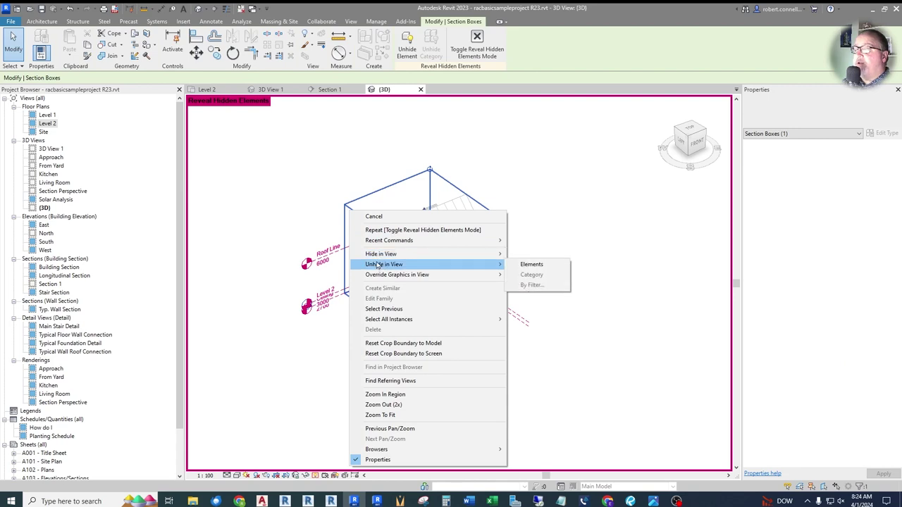
left_click(530, 265)
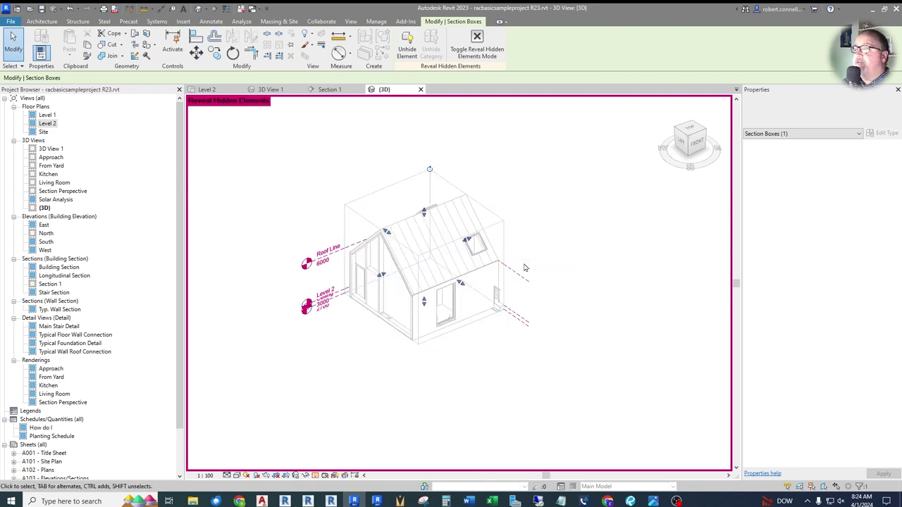
left_click(316, 476)
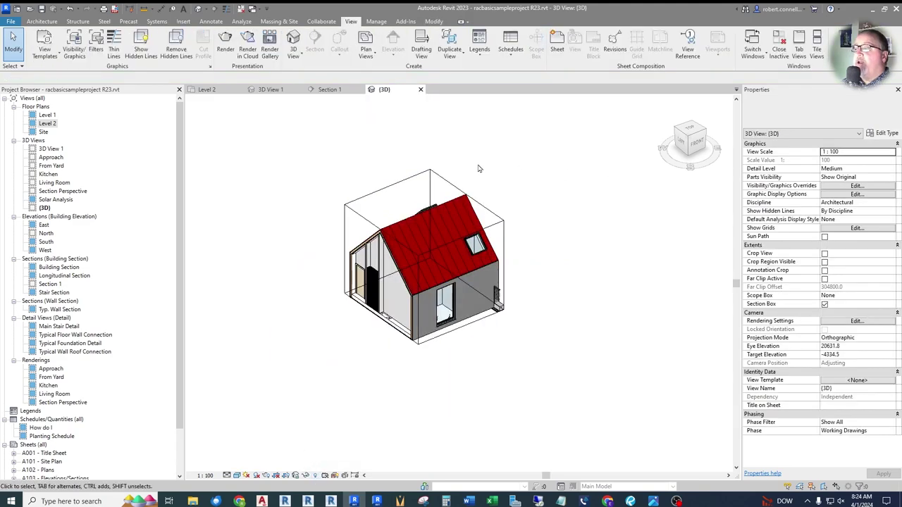
Step: Select the section box and stretch its open-end face outward along the house to take in two more front windows
left_click_drag(344, 271, 528, 288)
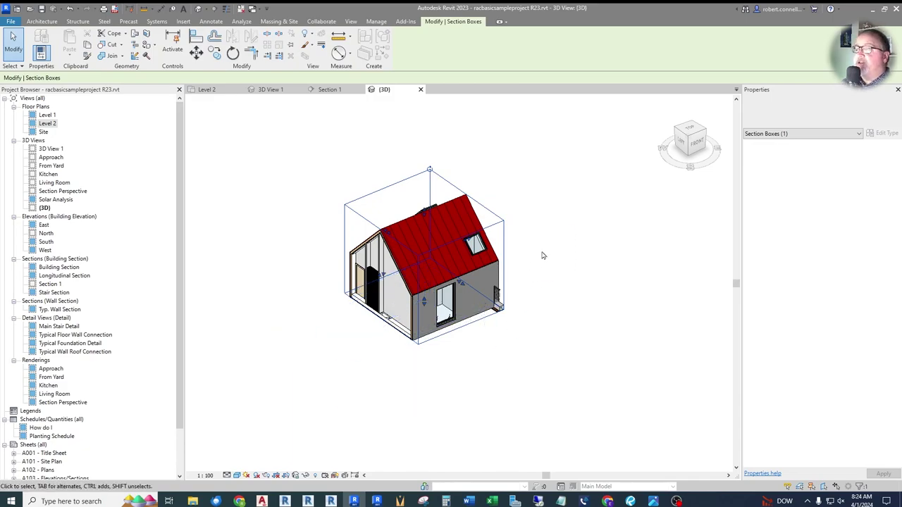
left_click(543, 255)
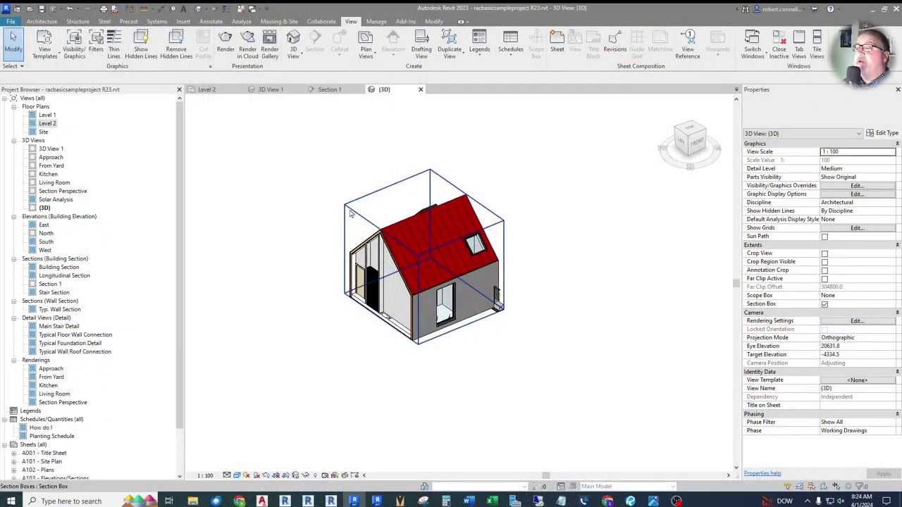
left_click(350, 214)
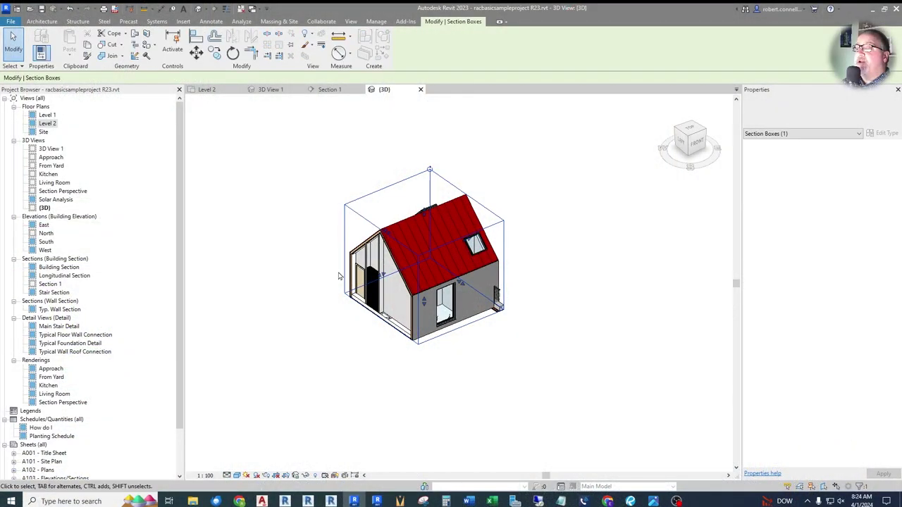
left_click_drag(382, 281, 318, 301)
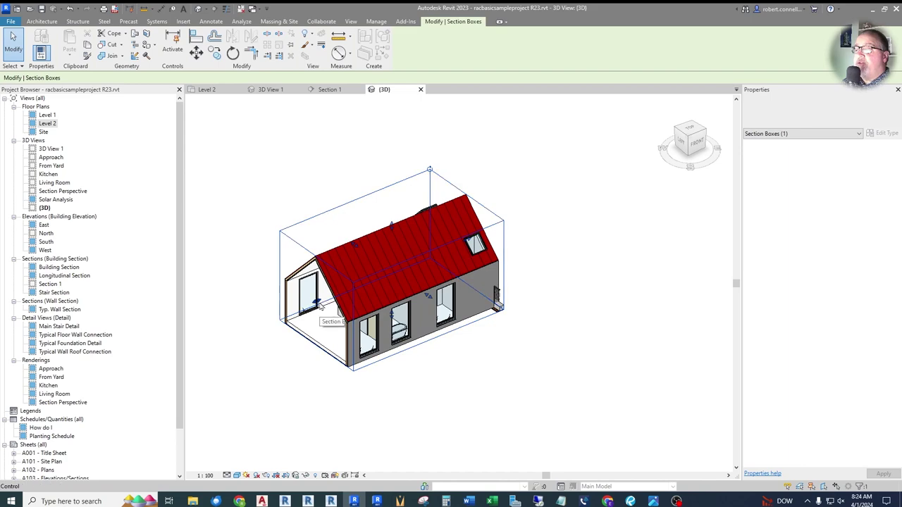
Step: Pull the section box's open-end face inward along the house in stages, cutting past the front windows until only the last one remains
left_click_drag(318, 302, 344, 296)
scroll(345, 295, "up", 6)
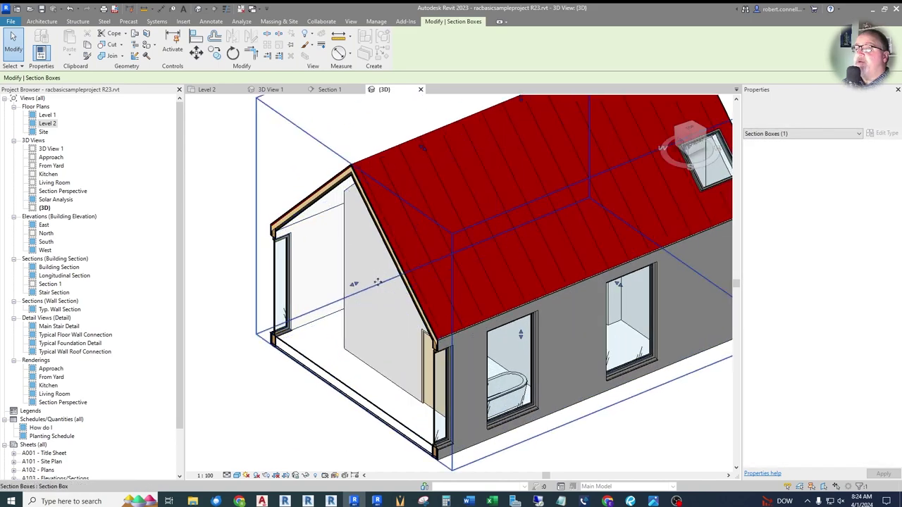
scroll(378, 282, "down", 5)
left_click_drag(342, 295, 394, 272)
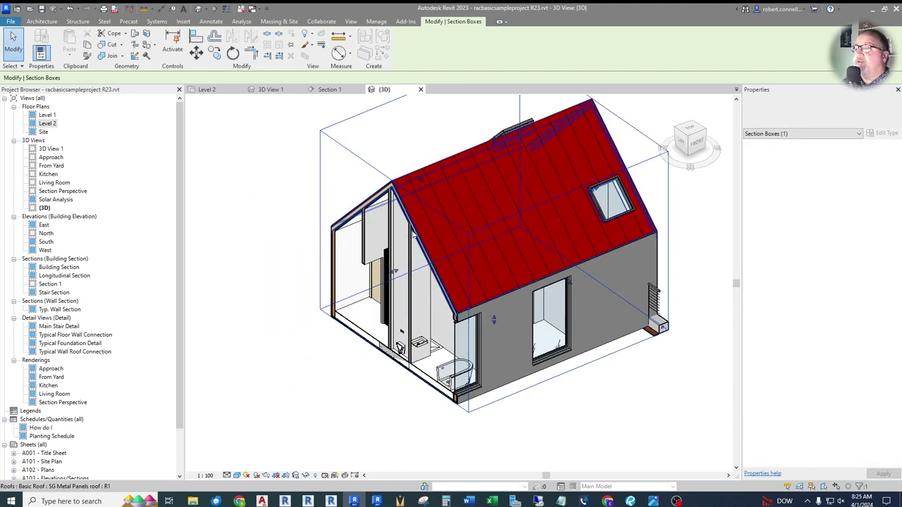
scroll(393, 277, "down", 2)
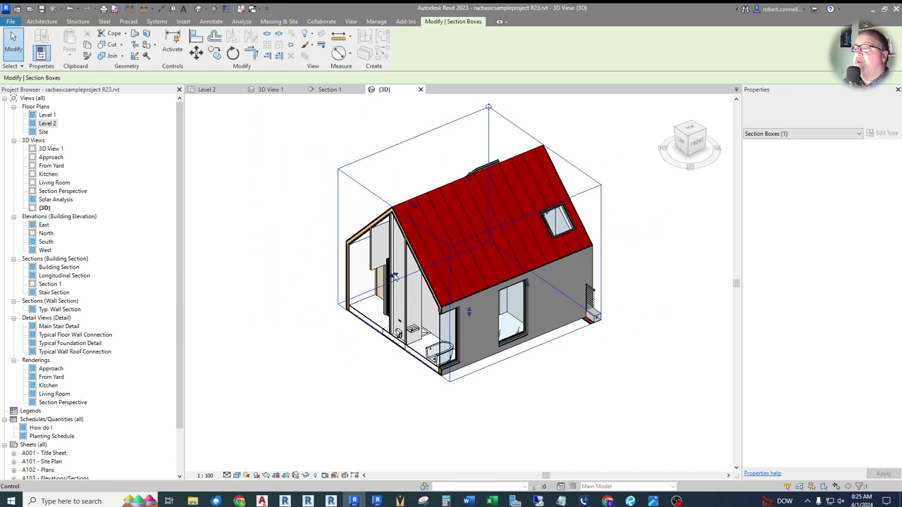
left_click_drag(395, 277, 452, 252)
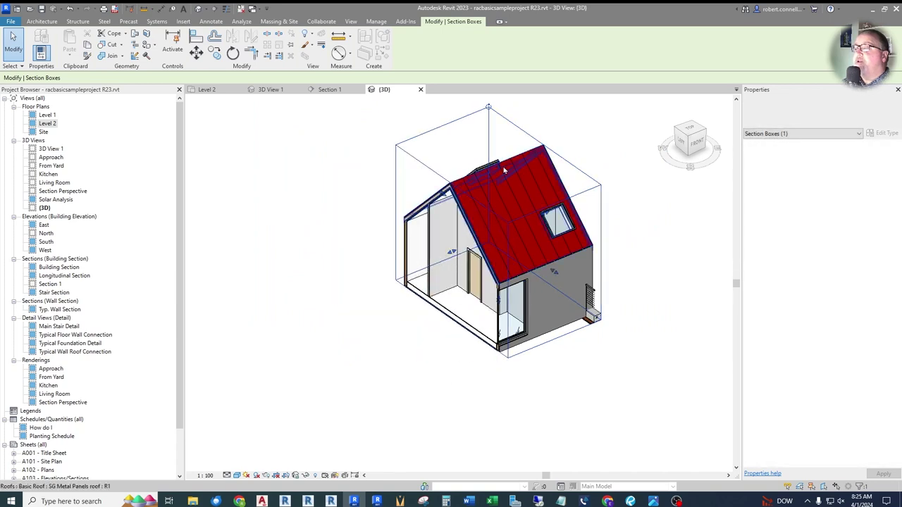
Step: Lower the section box's top face below the roof ridge and pull its front face inward past the front exterior wall
left_click_drag(502, 168, 495, 192)
scroll(492, 194, "up", 3)
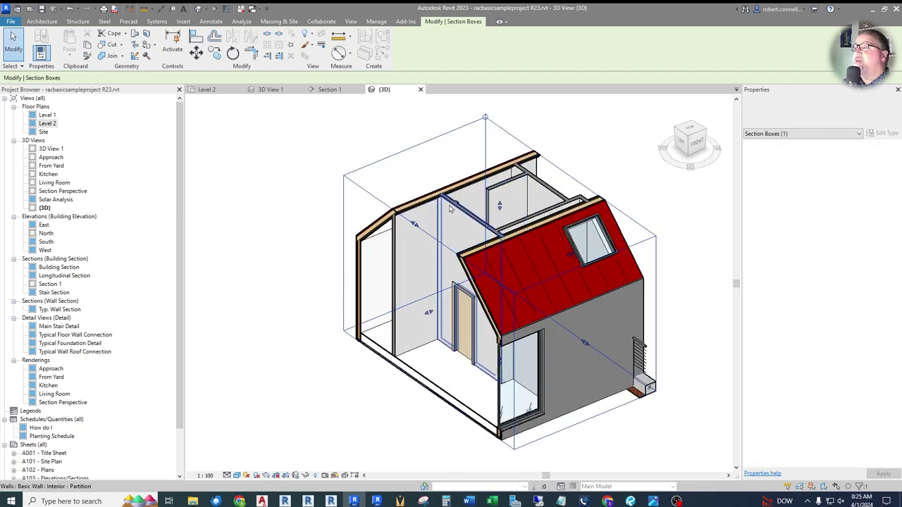
scroll(483, 255, "down", 3)
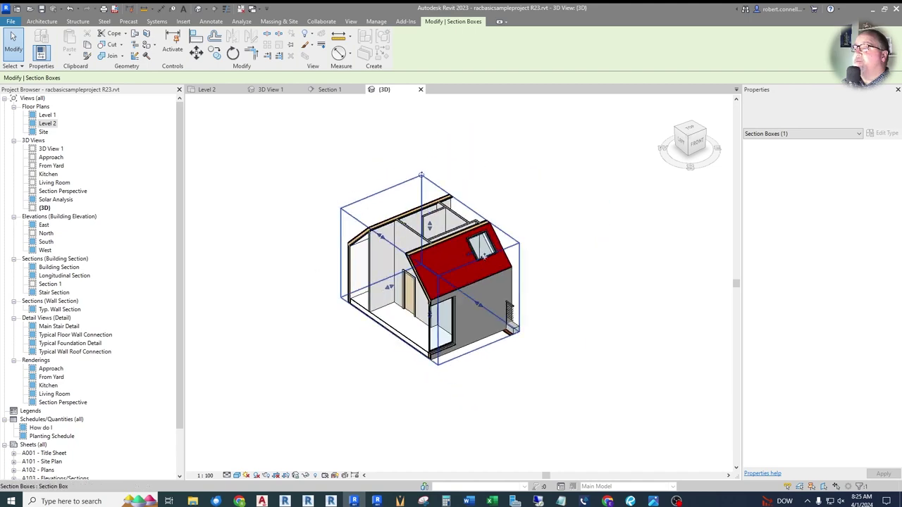
scroll(485, 256, "up", 3)
left_click_drag(491, 336, 468, 325)
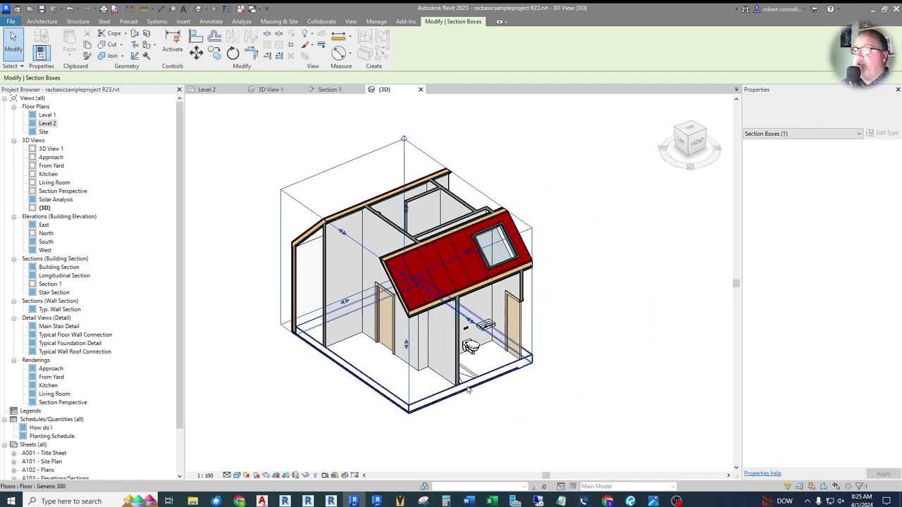
scroll(373, 250, "down", 2)
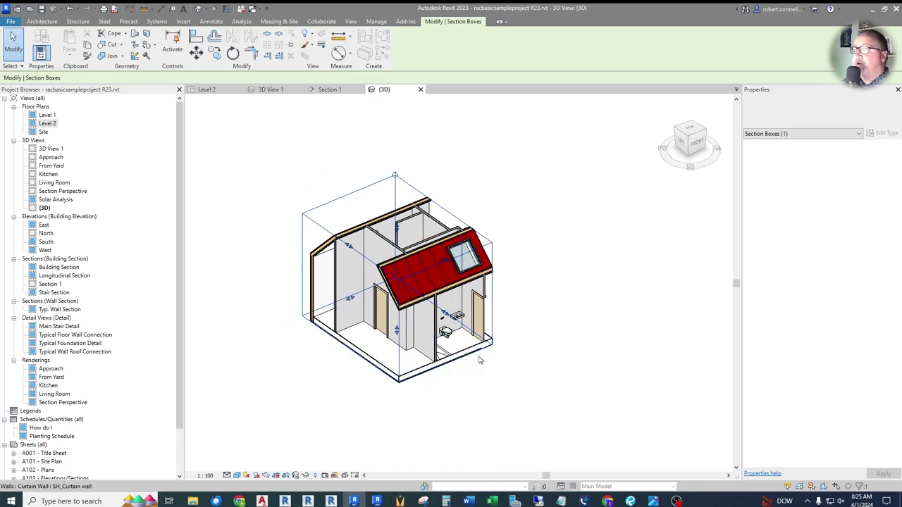
Step: Return to the Level 2 floor plan, and close the basic sample project without saving its changes
left_click(208, 91)
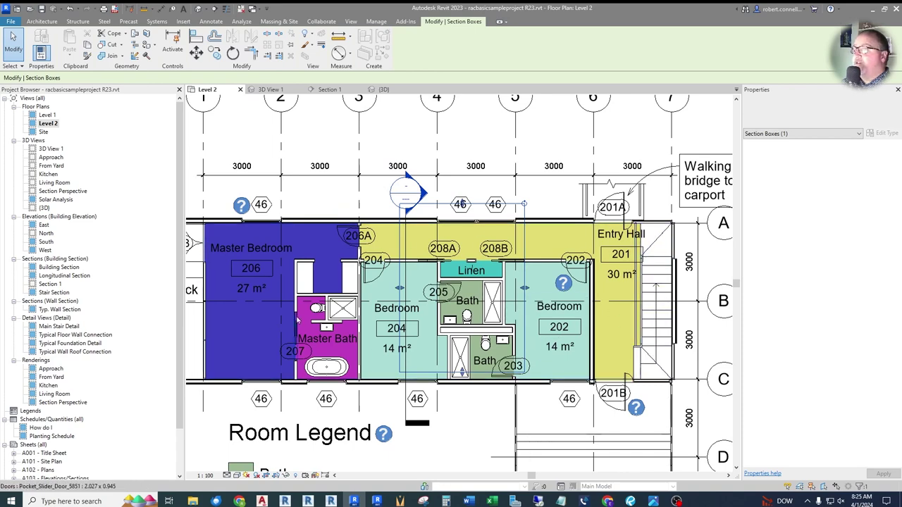
scroll(532, 243, "down", 1)
middle_click_drag(532, 243, 554, 239)
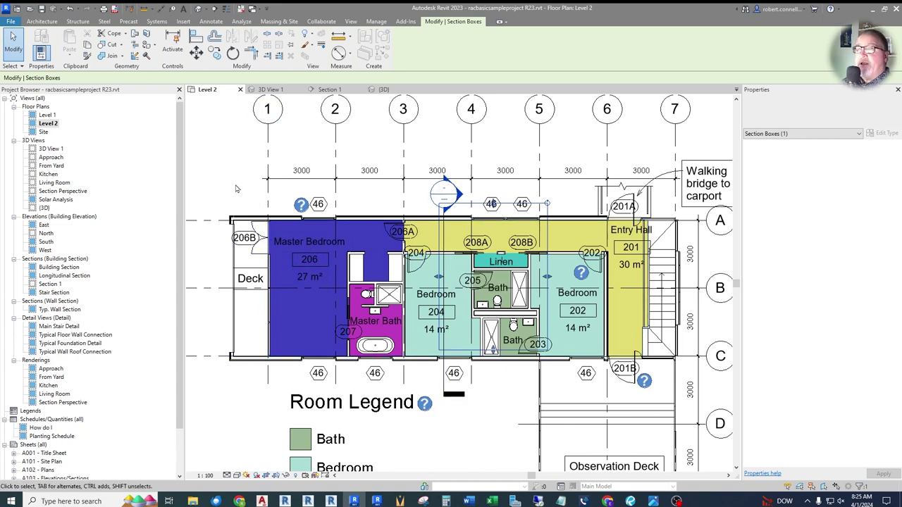
left_click(11, 21)
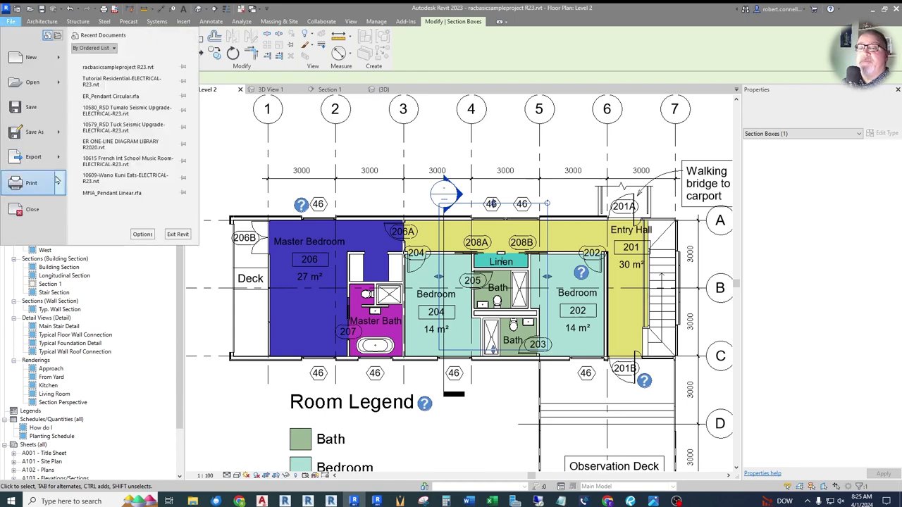
left_click(31, 209)
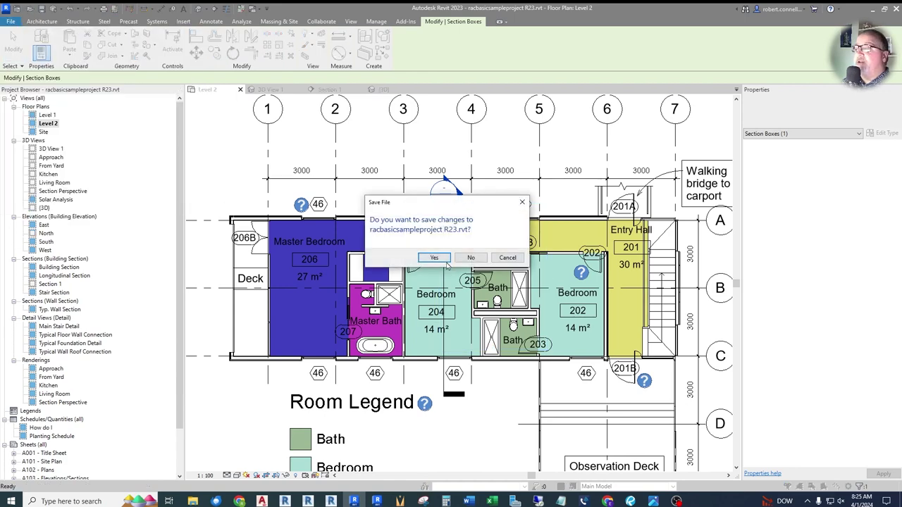
left_click(471, 258)
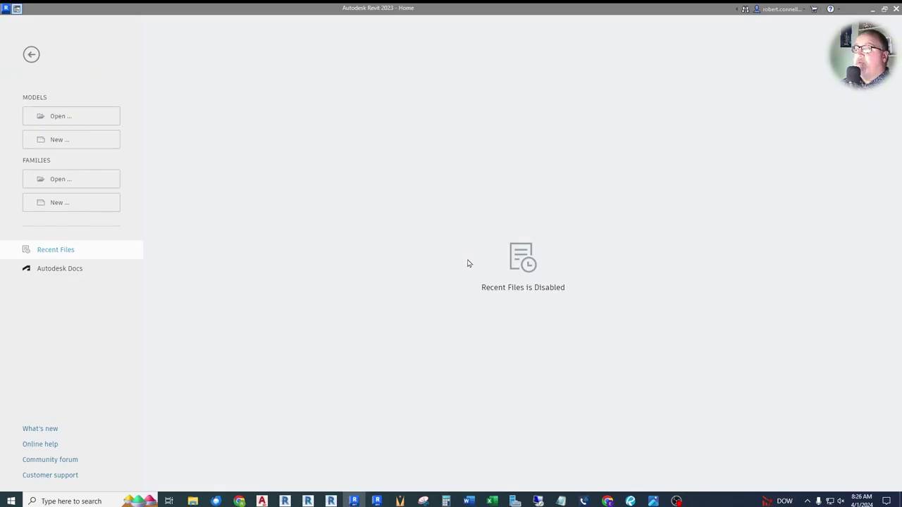
Step: Open Tutorial Residential-ELECTRICAL-R23.rvt from the ER folder with a new local copy, overwriting the existing one
left_click(59, 117)
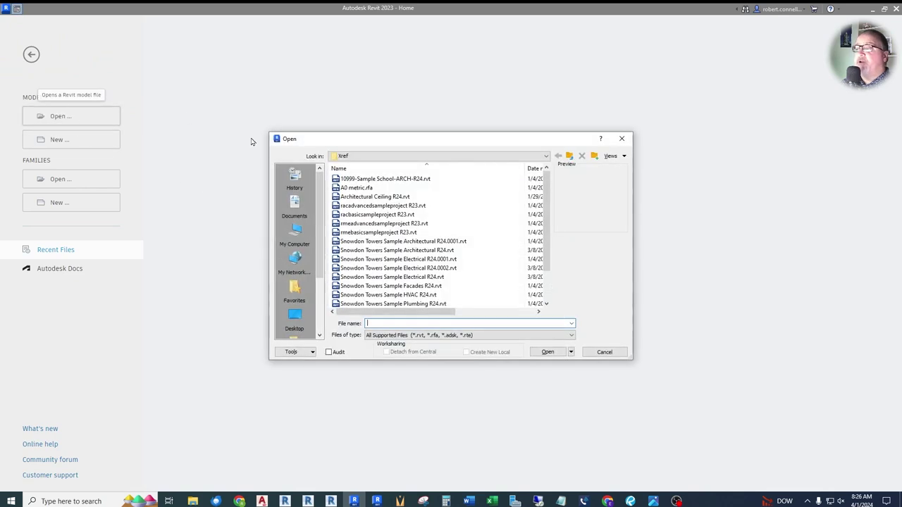
double_click(415, 247)
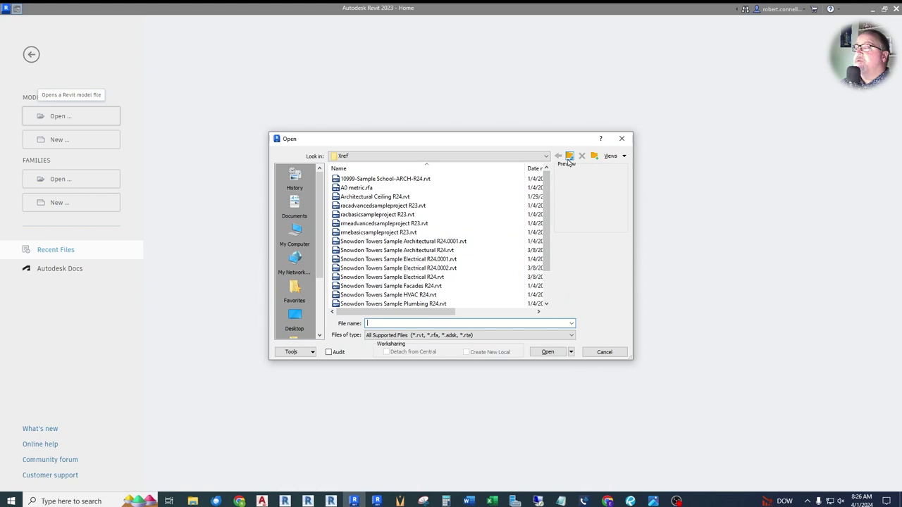
scroll(406, 259, "down", 15)
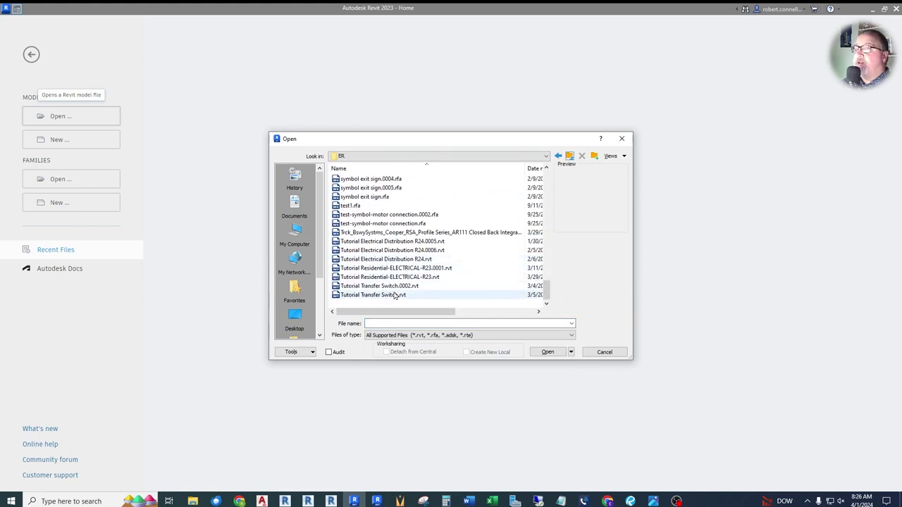
left_click(391, 277)
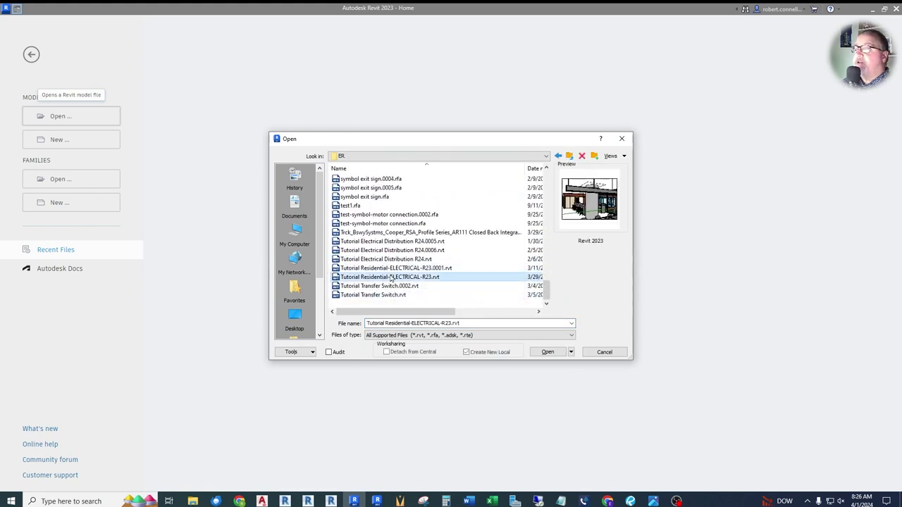
left_click(542, 354)
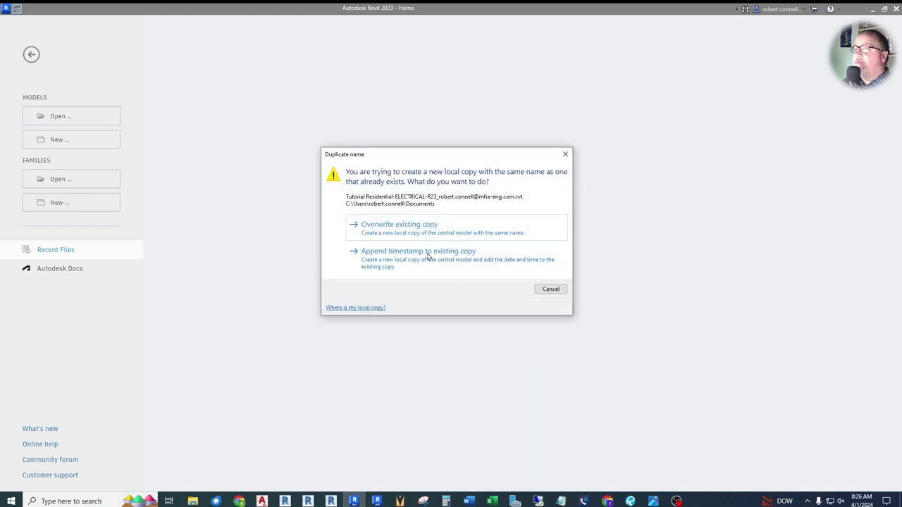
left_click(399, 225)
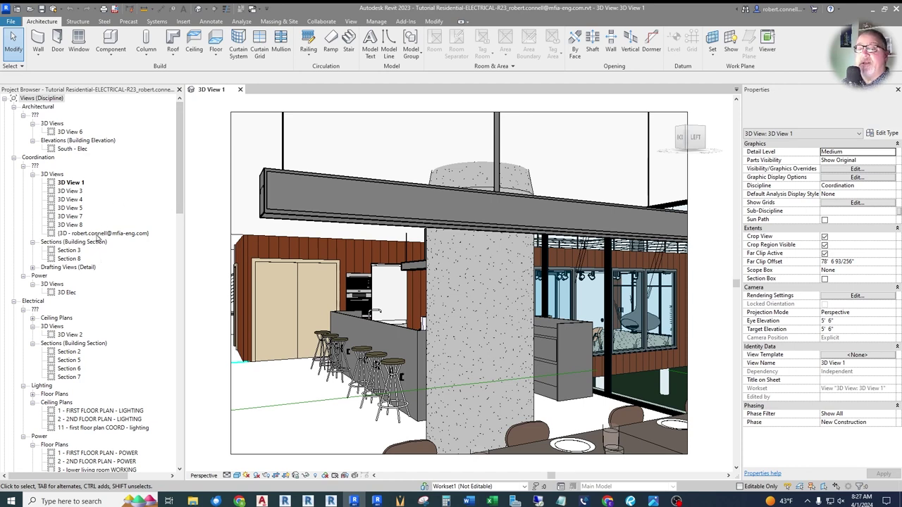
Step: Collapse the ??? view groups under Electrical and Coordination, and open the ceiling plan 2 - 2ND FLOOR PLAN - LIGHTING
scroll(88, 294, "down", 3)
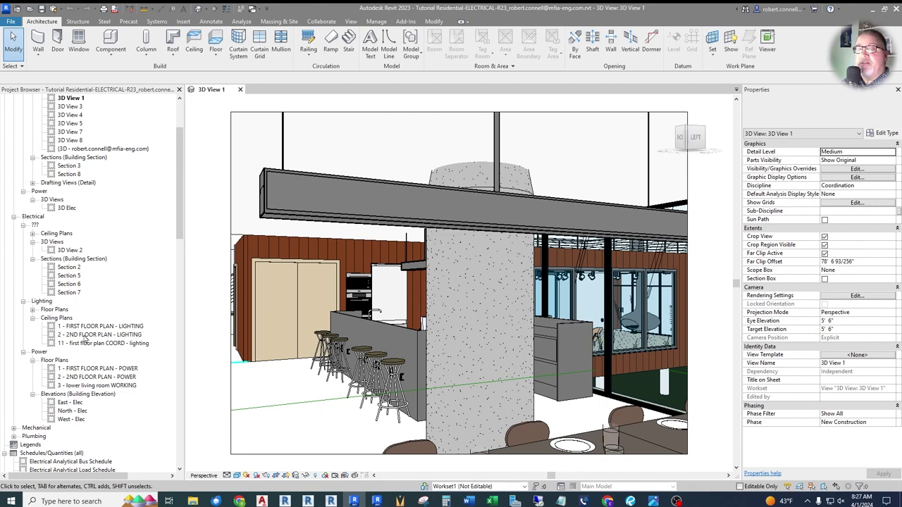
left_click(23, 226)
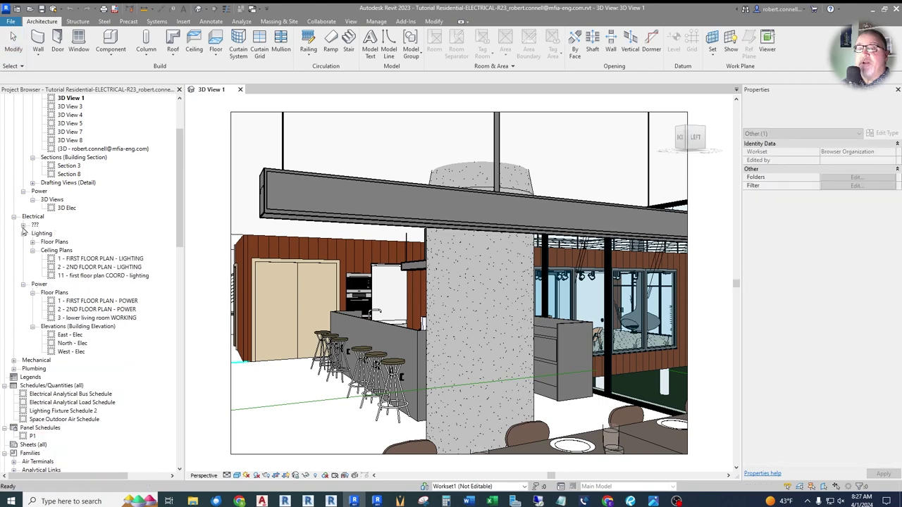
scroll(41, 177, "up", 2)
left_click(24, 124)
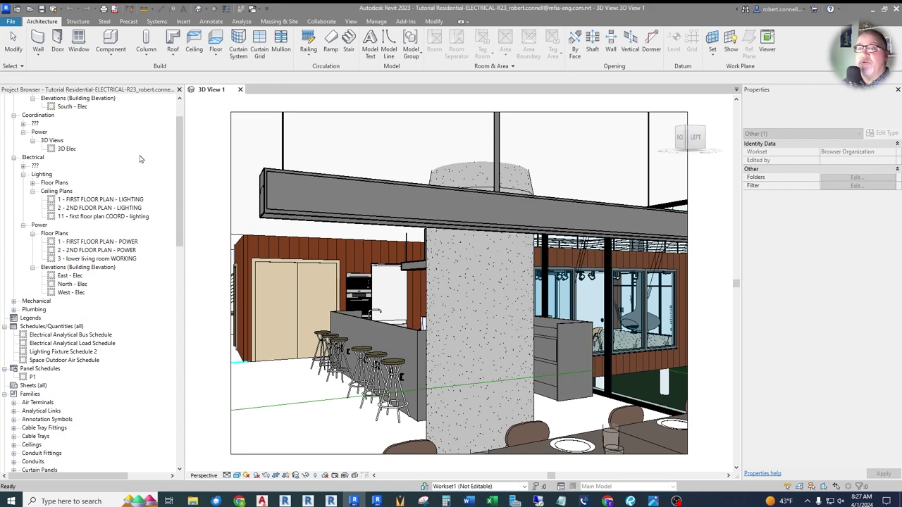
double_click(94, 208)
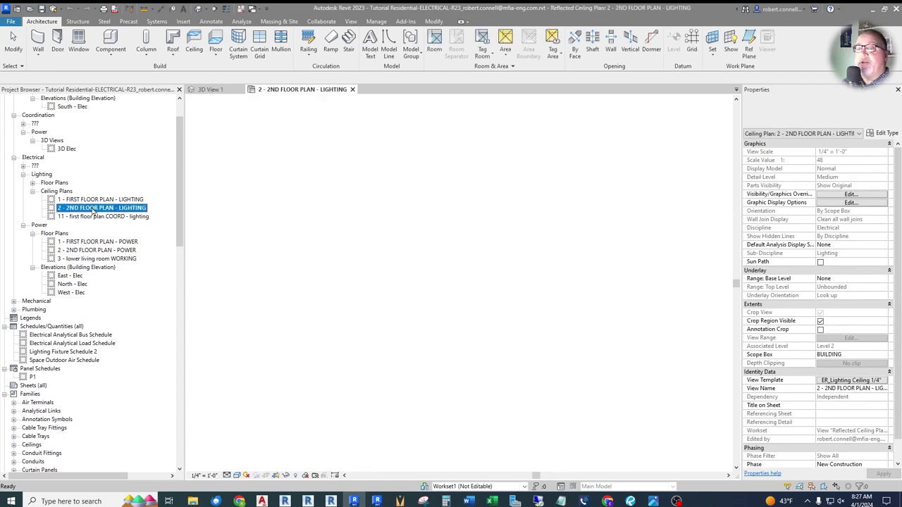
scroll(297, 219, "up", 2)
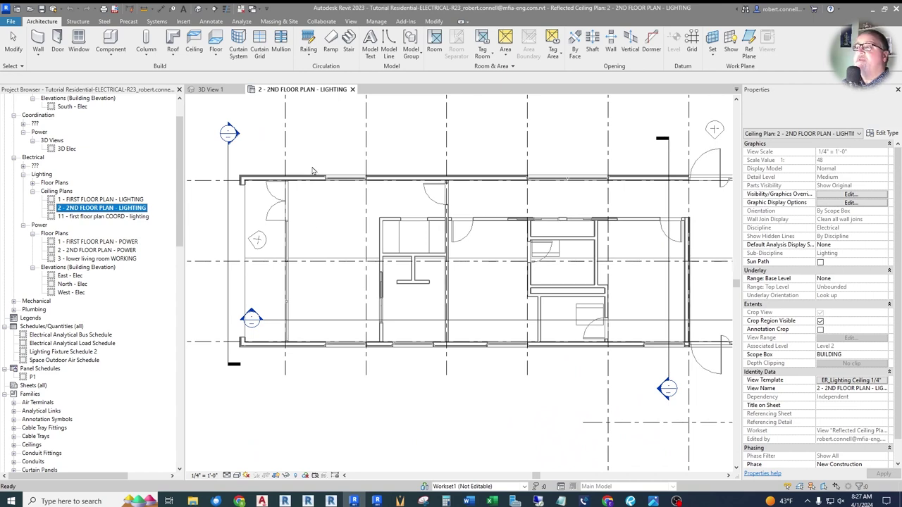
Step: Place a room tag without a leader in the Master Bedroom on the lighting ceiling plan, and end the tagging command
left_click(210, 22)
left_click(593, 49)
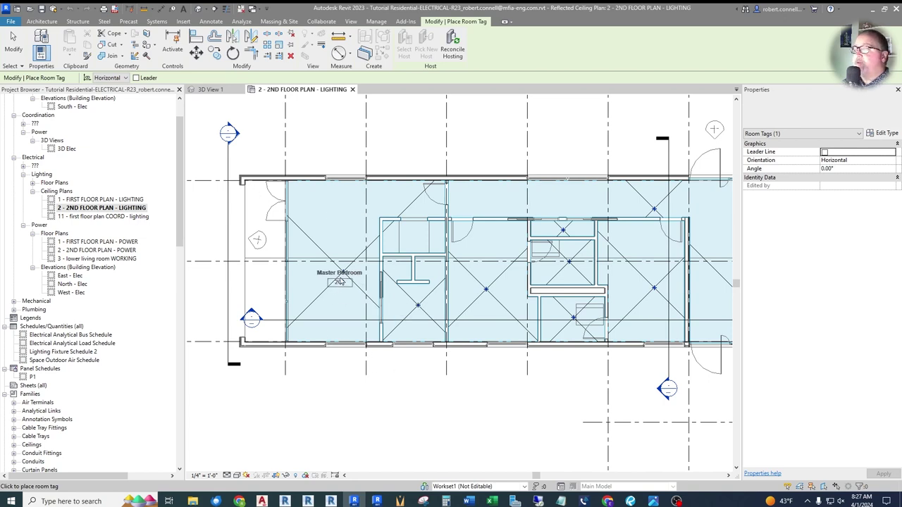
left_click(341, 273)
scroll(437, 322, "down", 1)
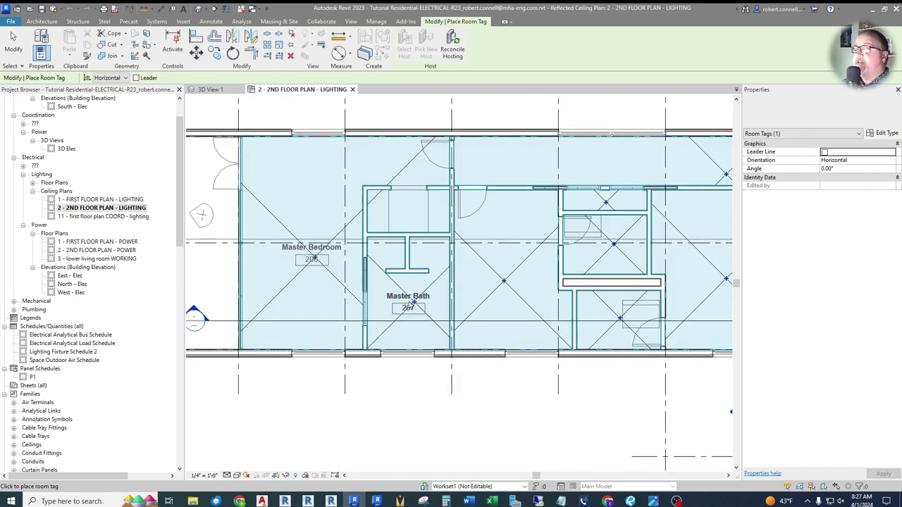
scroll(294, 298, "down", 1)
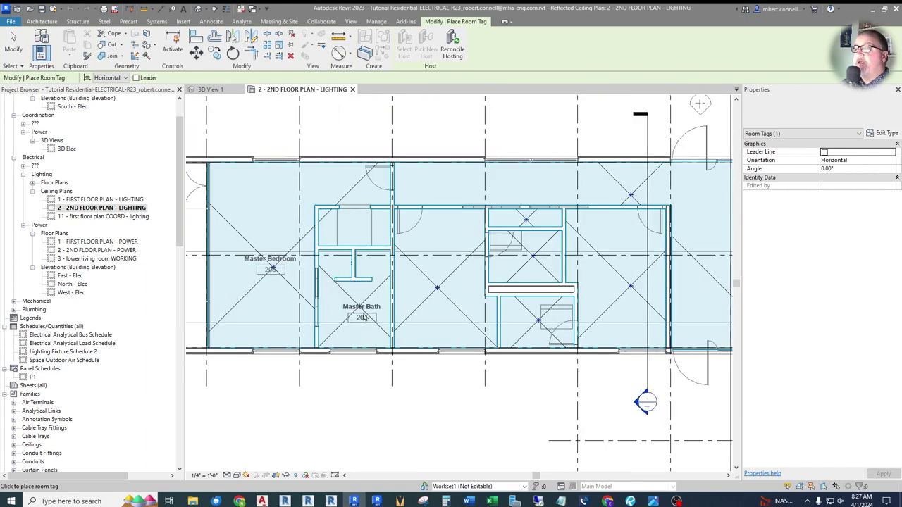
key("Escape")
key("Escape")
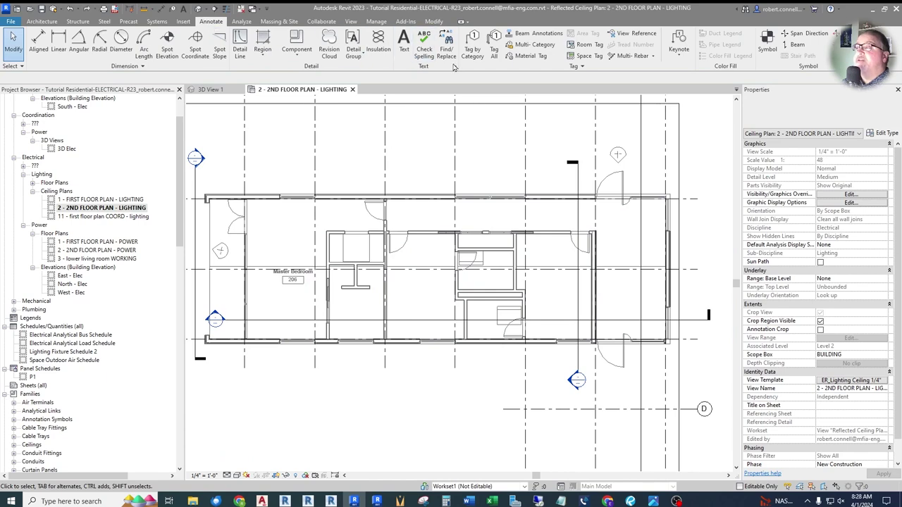
Step: Try to tag all untagged objects in the current view with Room Tags, leaving out elements from linked files
left_click(493, 56)
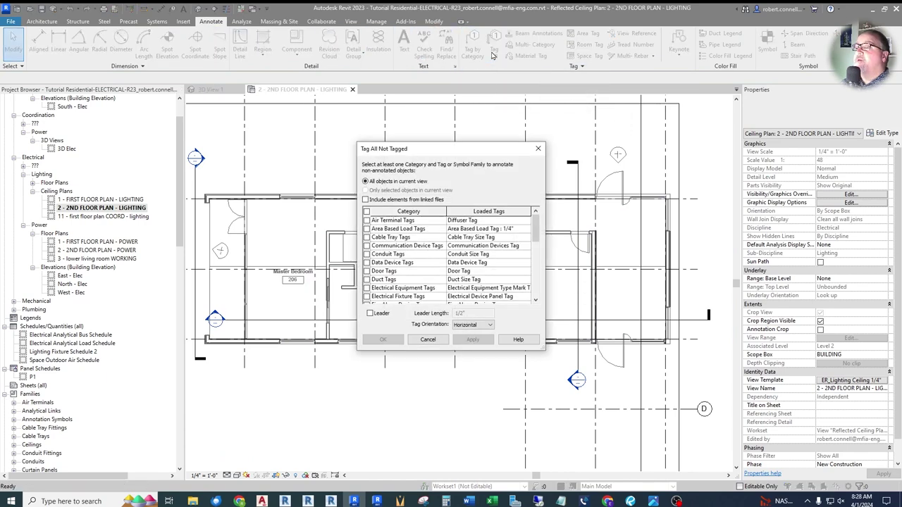
scroll(413, 240, "down", 7)
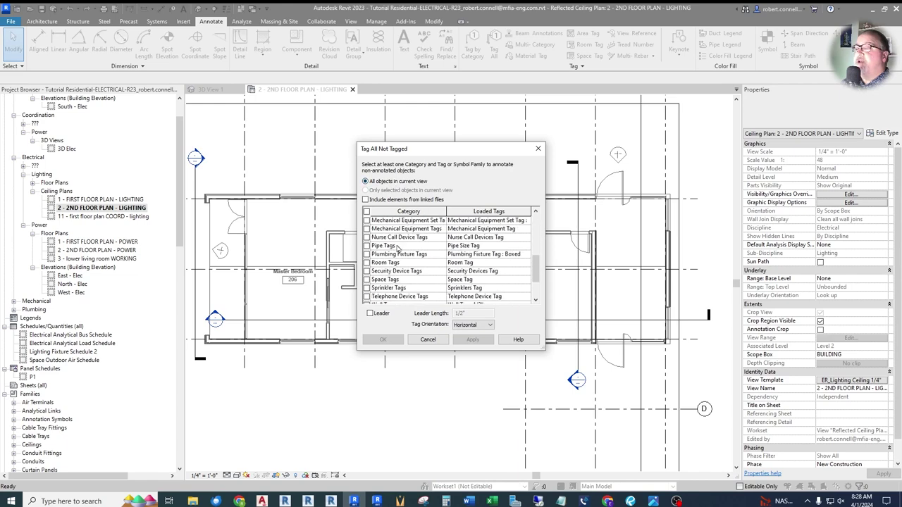
left_click(366, 238)
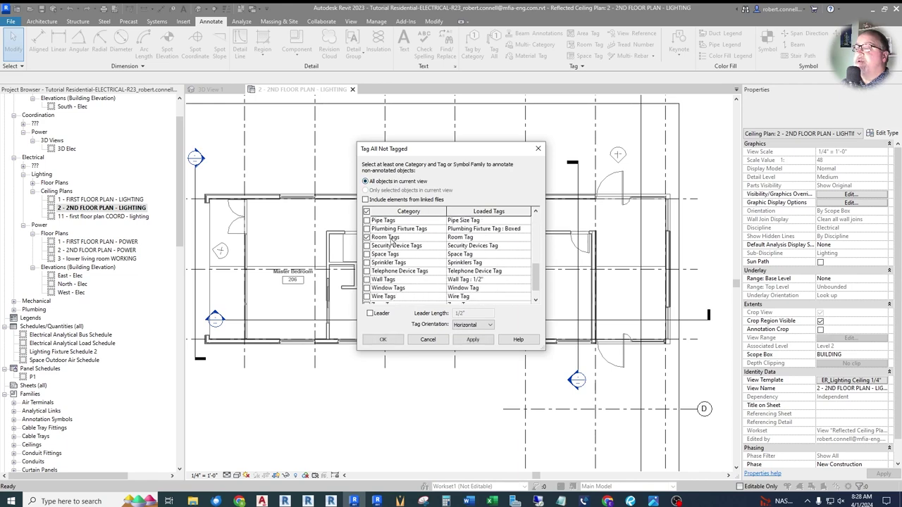
left_click(382, 339)
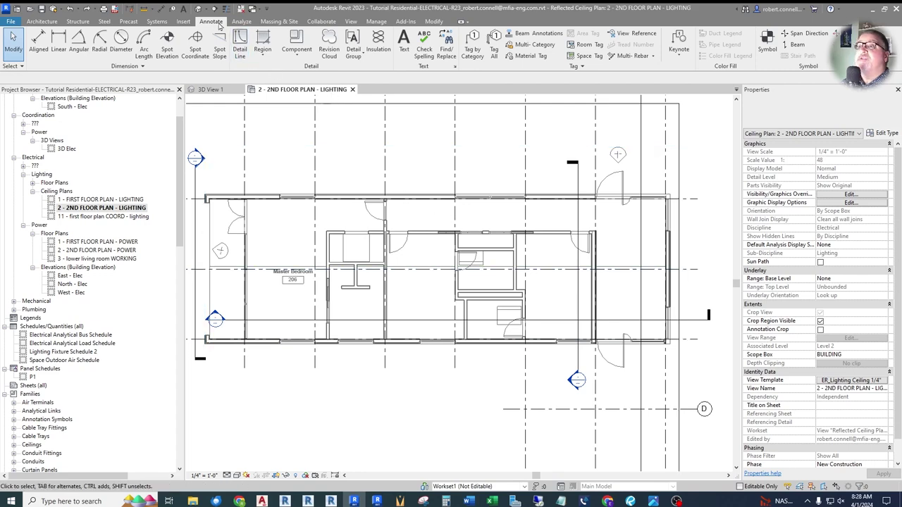
Step: Tag all untagged rooms in the current view with Room Tags, including elements from linked files
left_click(494, 48)
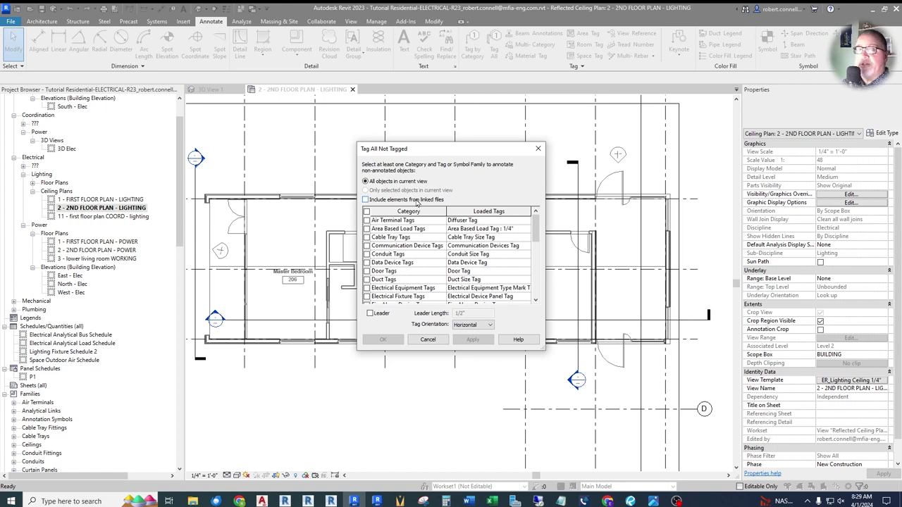
scroll(423, 261, "down", 5)
scroll(423, 261, "up", 5)
left_click(366, 200)
scroll(403, 273, "down", 5)
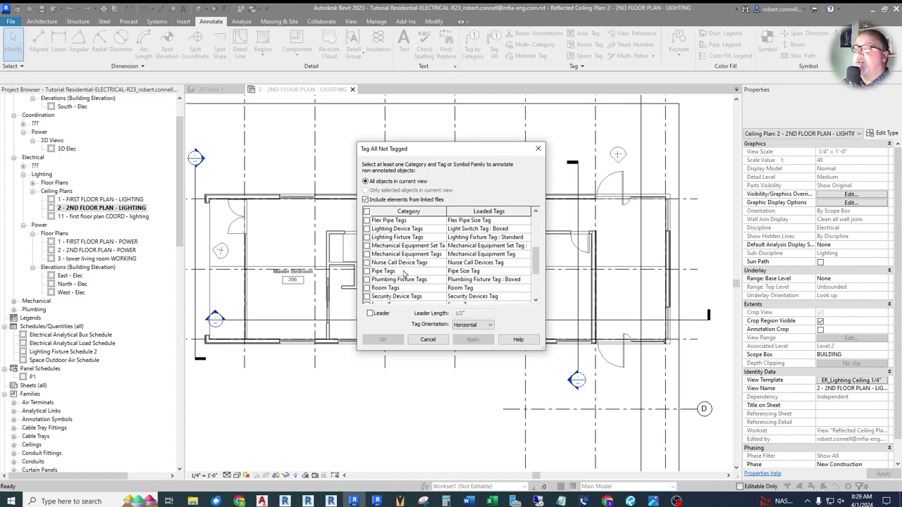
left_click(366, 237)
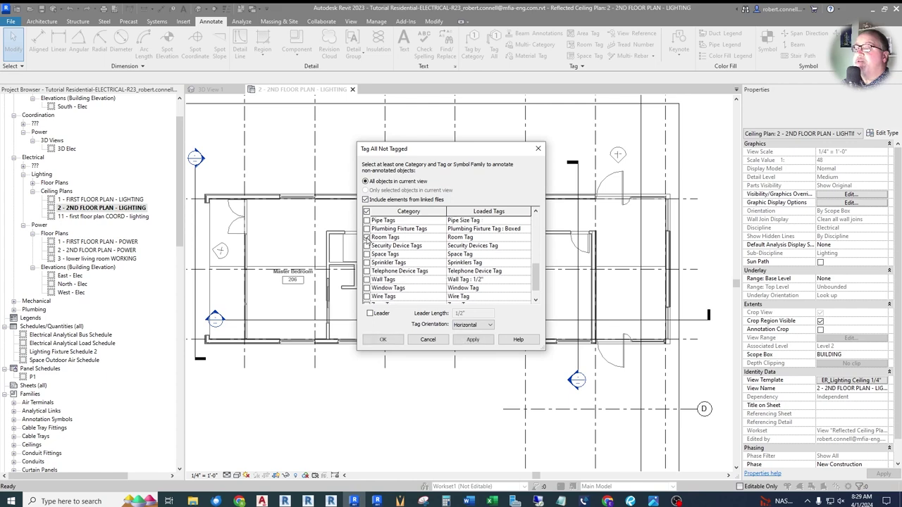
left_click(473, 339)
left_click(401, 341)
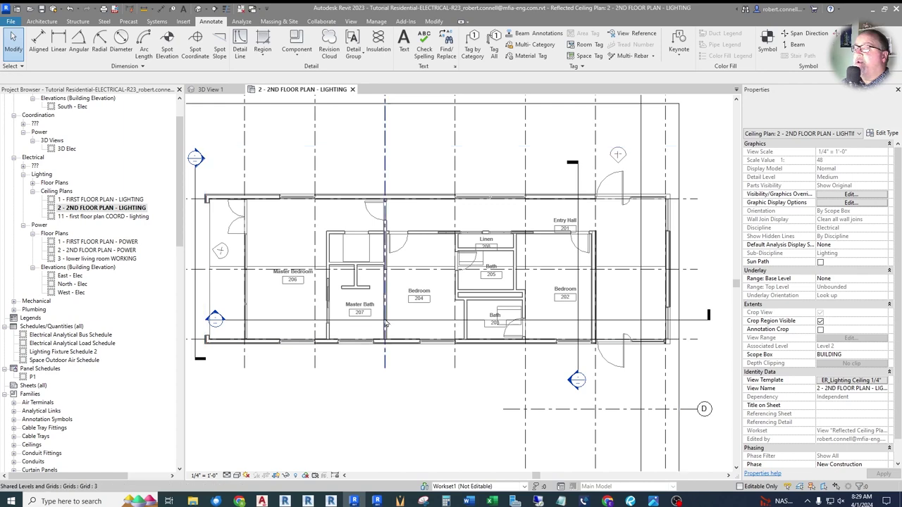
Step: Move the Linen and Entry Hall room tags up slightly so they clear the walls they overlap
scroll(418, 224, "up", 5)
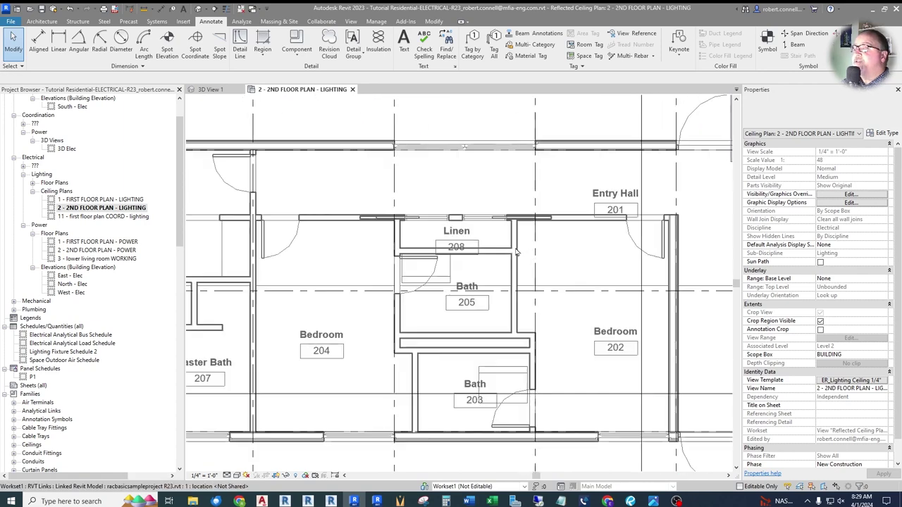
left_click_drag(418, 224, 416, 216)
scroll(299, 234, "down", 1)
scroll(299, 235, "down", 2)
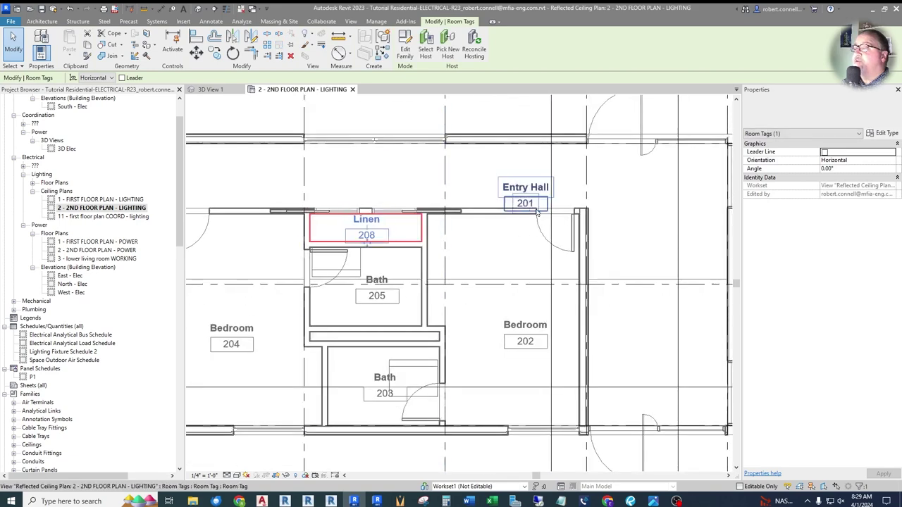
left_click(512, 167)
left_click_drag(512, 168, 512, 171)
key("Escape")
scroll(557, 265, "down", 2)
scroll(557, 265, "up", 1)
scroll(557, 265, "down", 2)
scroll(377, 252, "up", 3)
scroll(377, 252, "down", 3)
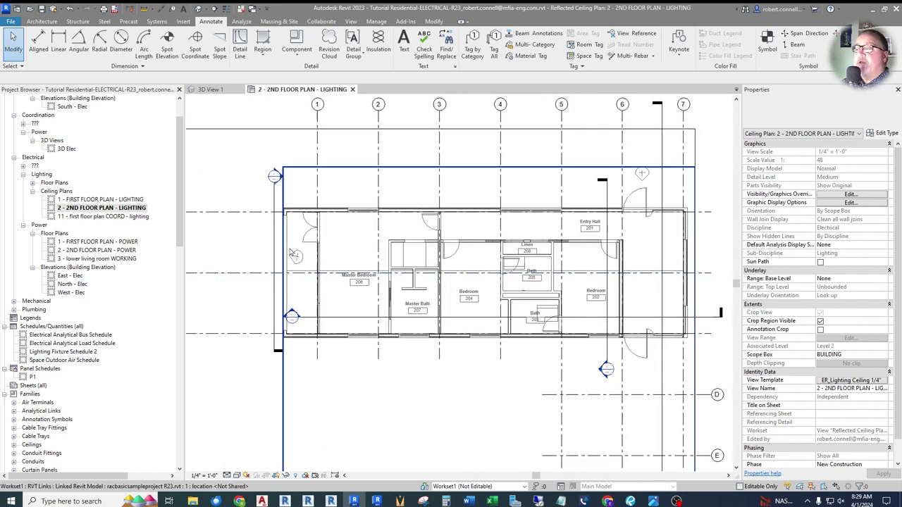
scroll(328, 261, "up", 3)
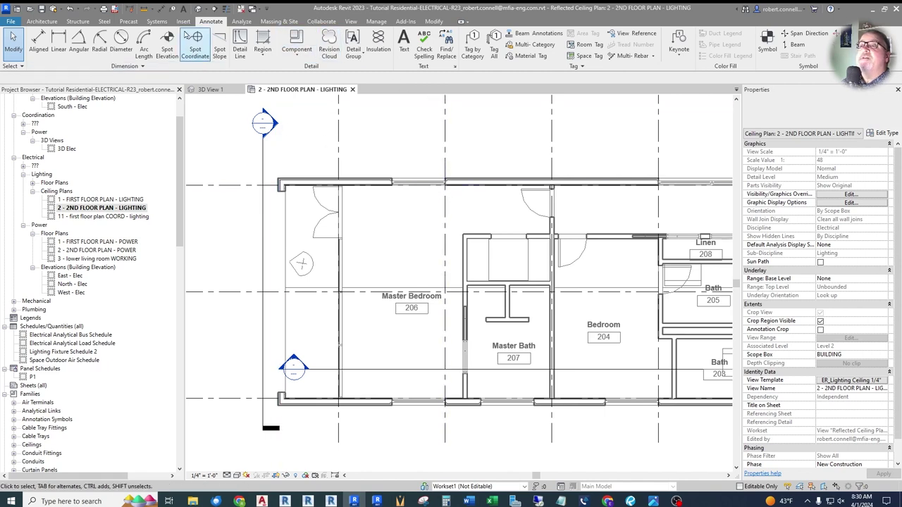
Step: Open the Autodesk cloud family library and browse to the MEP families under Lighting
left_click(182, 21)
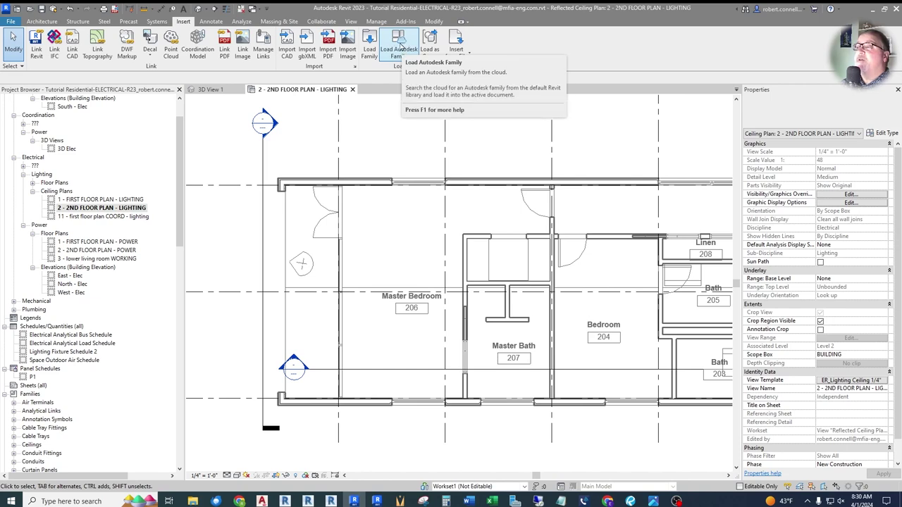
left_click(400, 49)
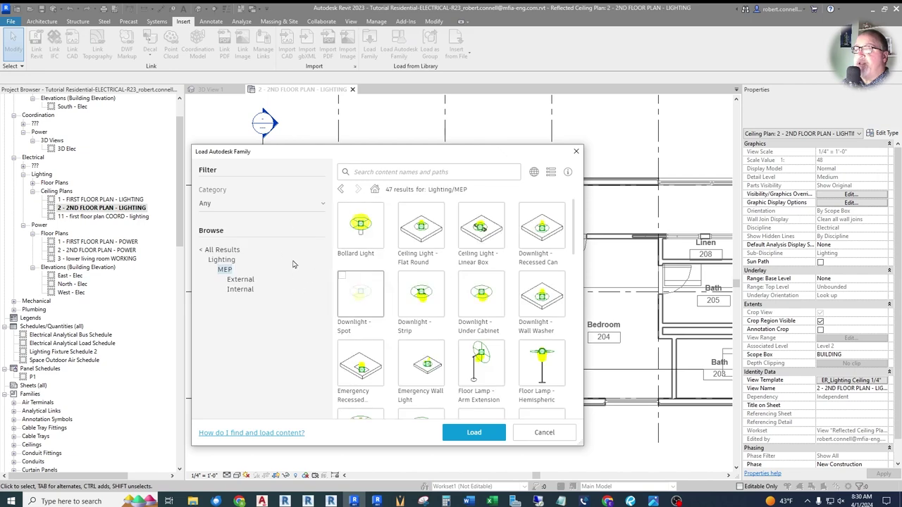
left_click(209, 252)
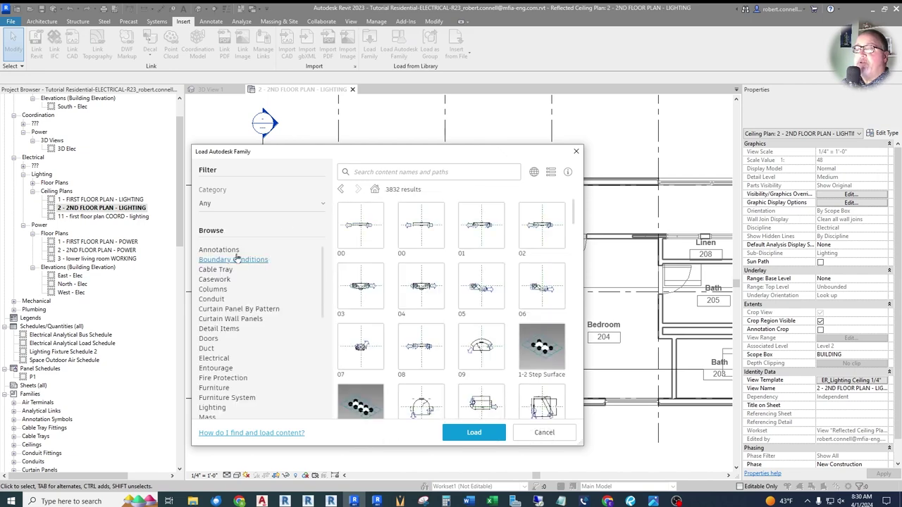
scroll(275, 251, "down", 3)
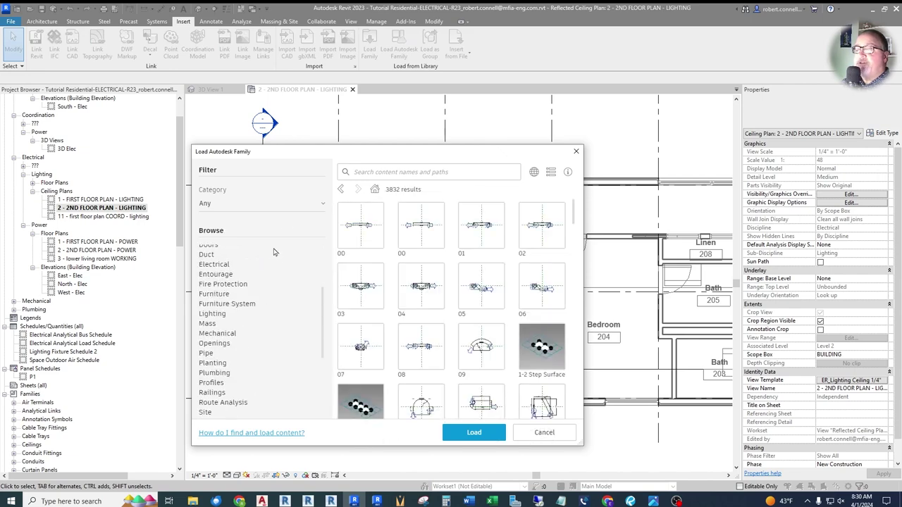
left_click(213, 315)
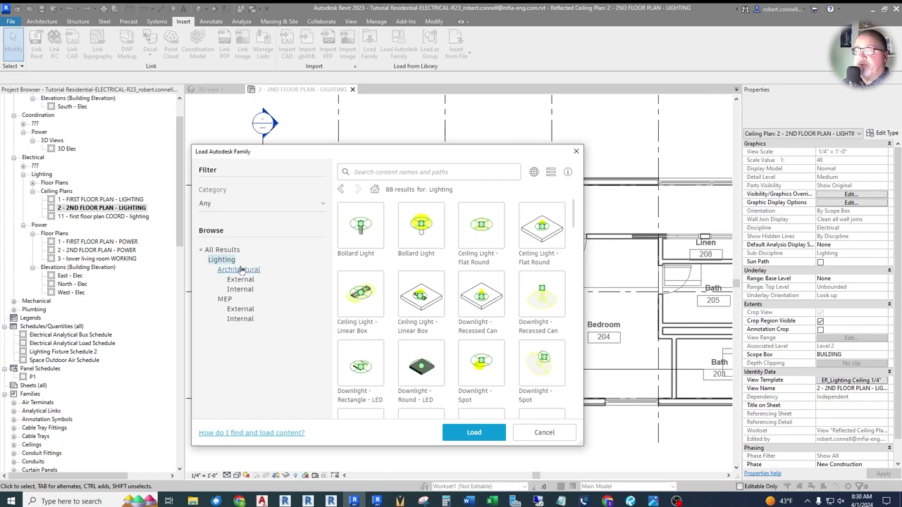
left_click(225, 300)
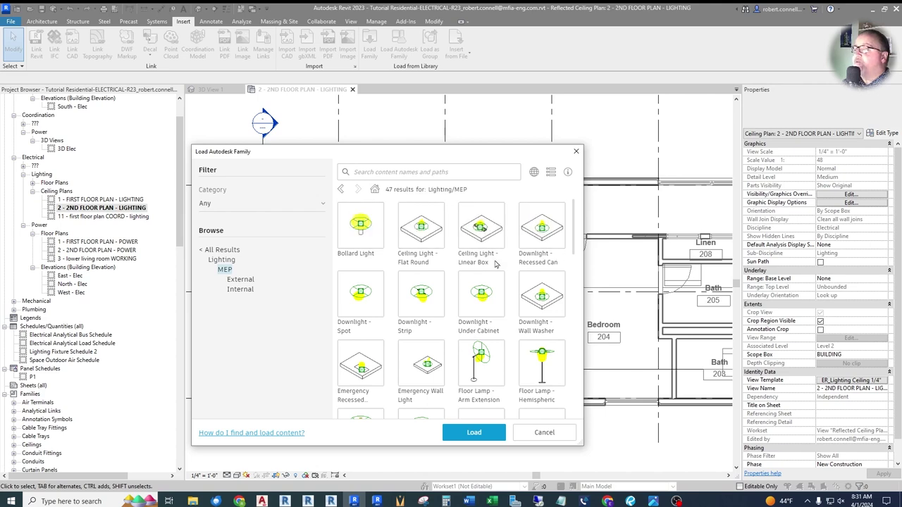
Step: Load the Pendant Light families Disk, Hemisphere, Linear - 1 Lamp and Linear - 2 Lamp, plus the Pendant Lighting Fixture family
scroll(412, 285, "down", 1)
scroll(399, 257, "down", 1)
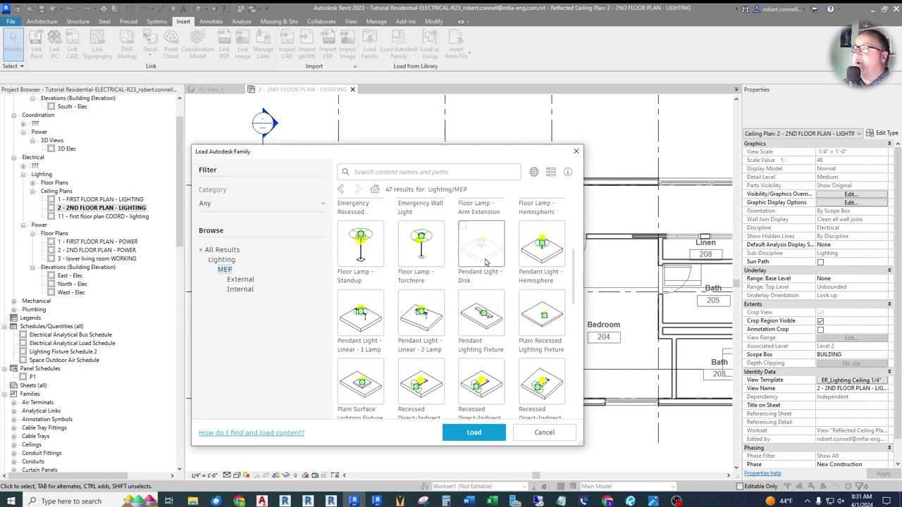
left_click(469, 236)
left_click(526, 233)
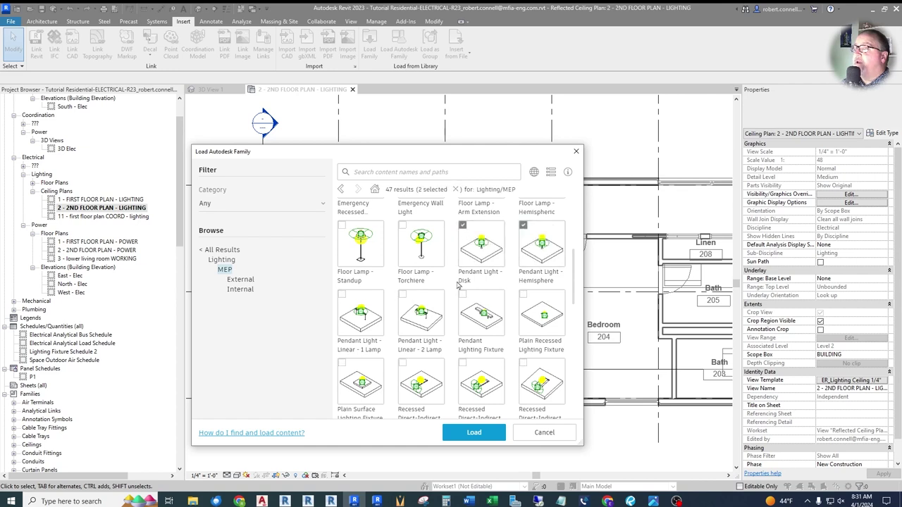
left_click(341, 298)
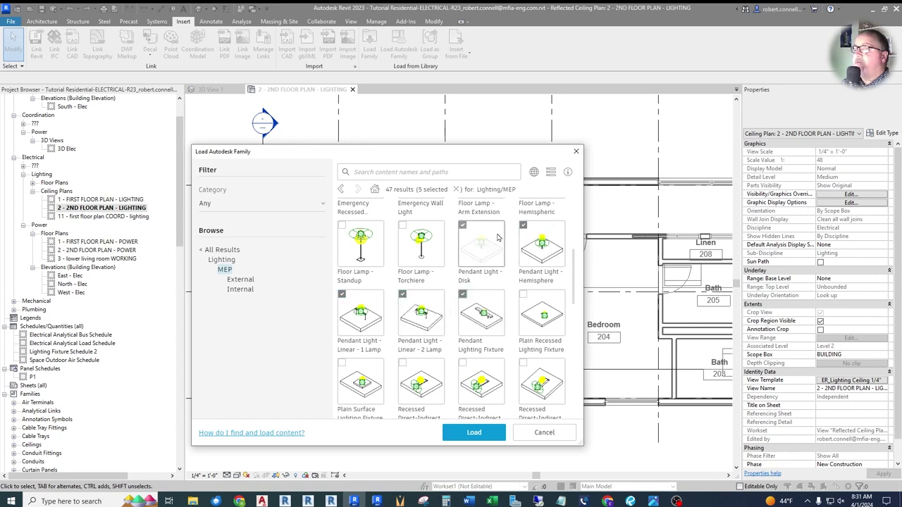
scroll(465, 320, "down", 2)
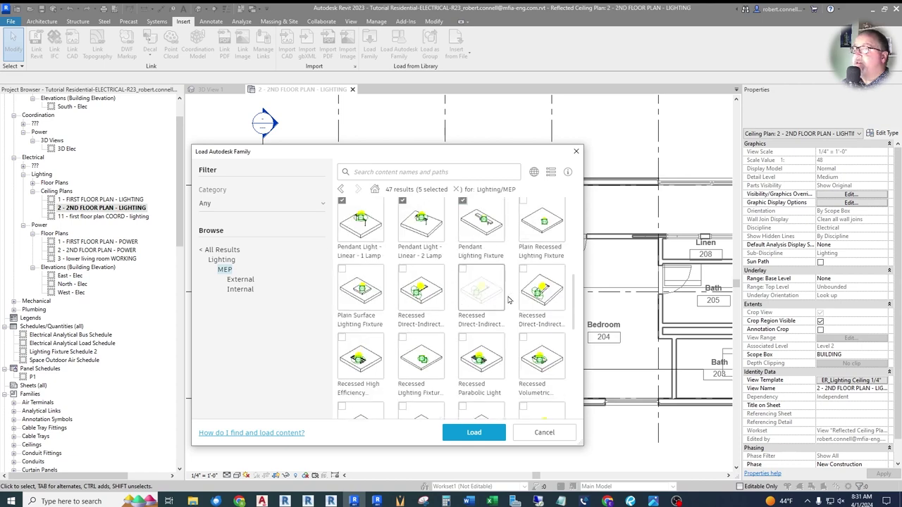
scroll(536, 289, "down", 2)
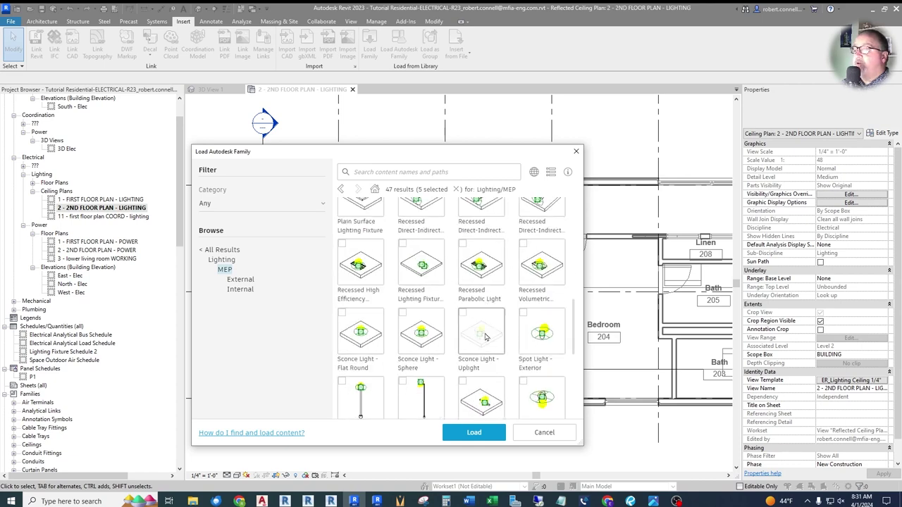
scroll(486, 331, "down", 2)
scroll(510, 307, "down", 1)
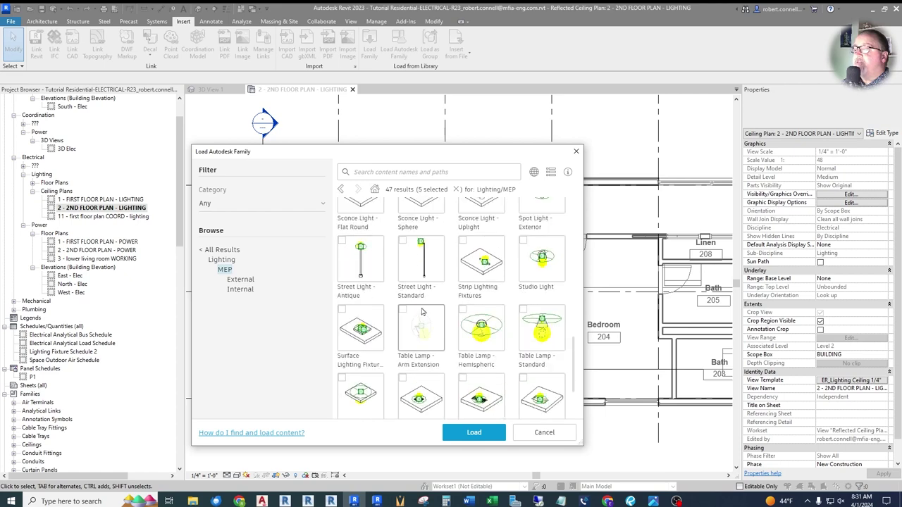
scroll(479, 328, "down", 2)
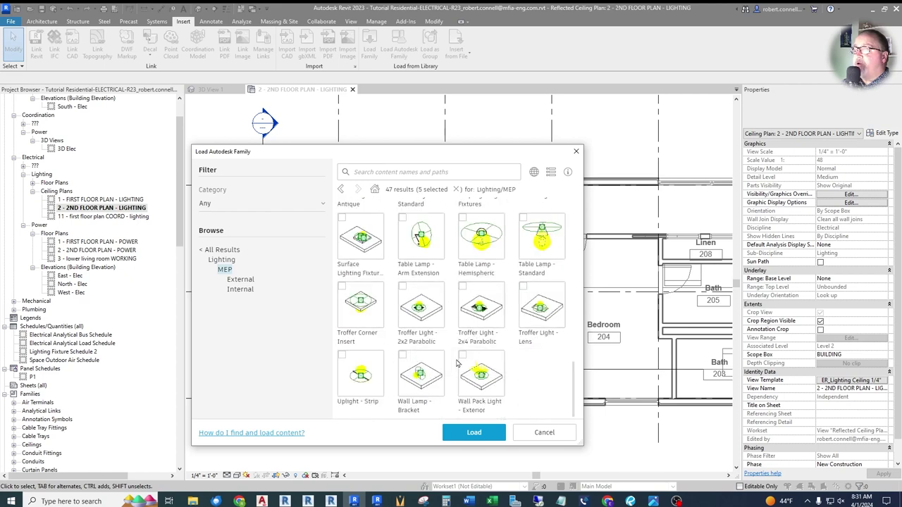
left_click(471, 433)
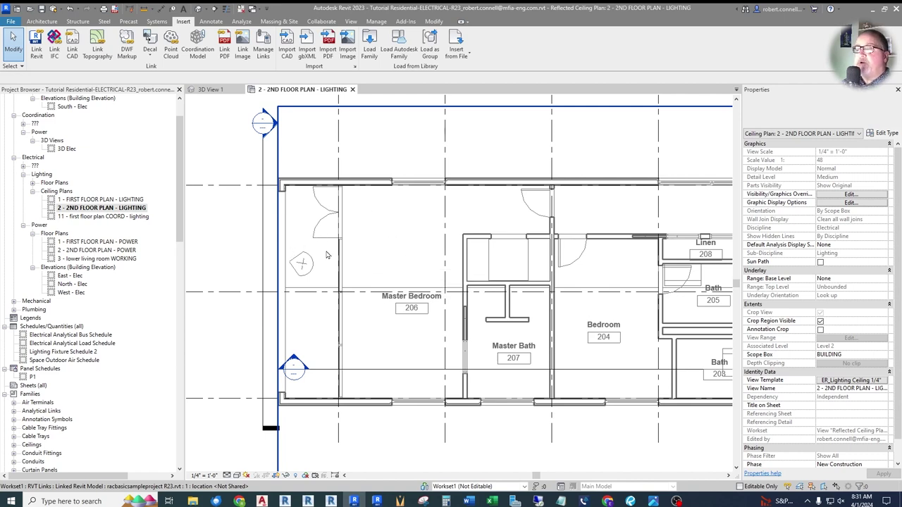
Step: Start placing the Pendant Light - Disk type 100W - 120V on the lighting plan, trying vertical face placement
left_click_drag(181, 209, 186, 335)
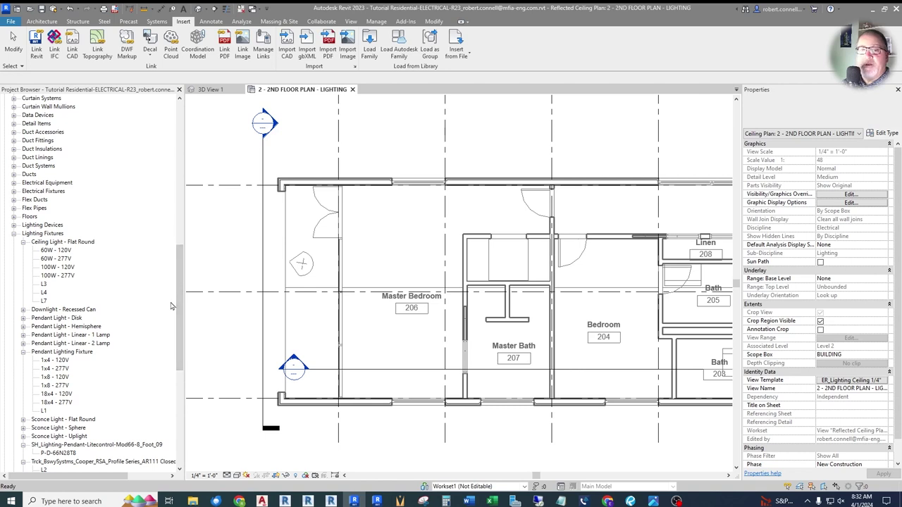
left_click(22, 318)
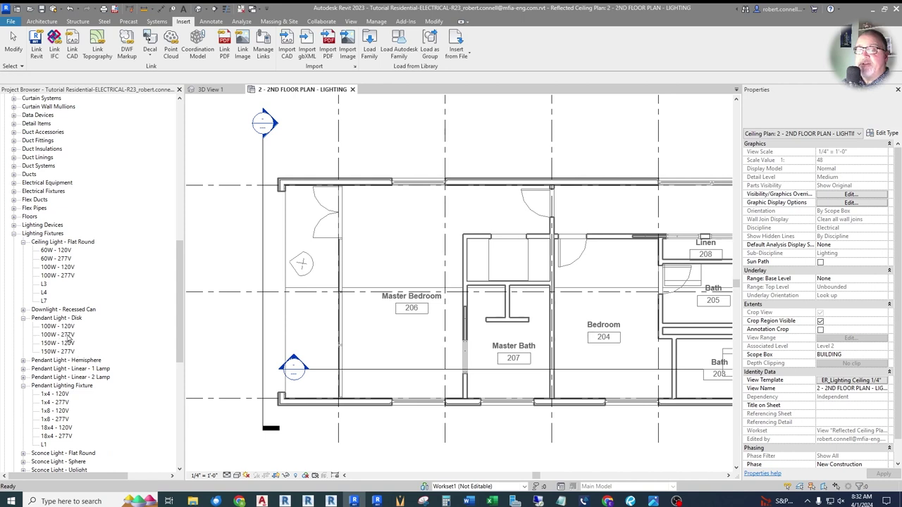
left_click(48, 327)
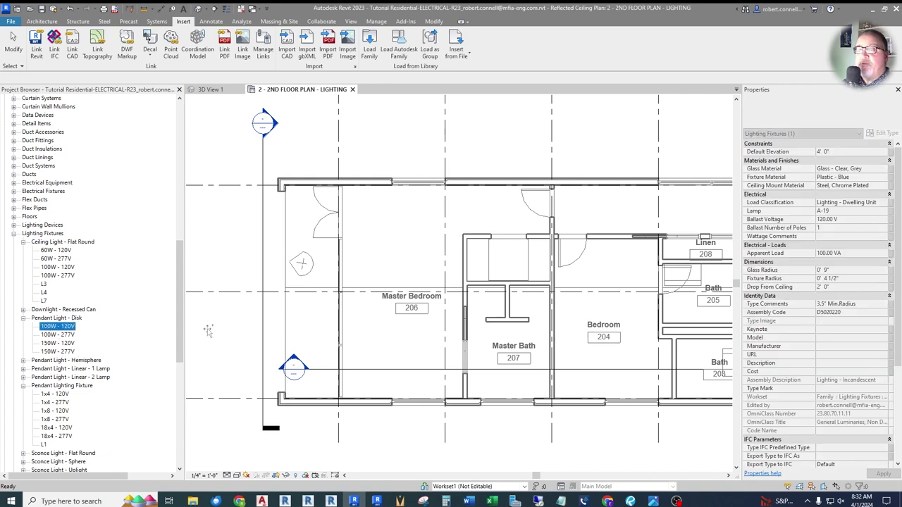
left_click_drag(303, 322, 304, 318)
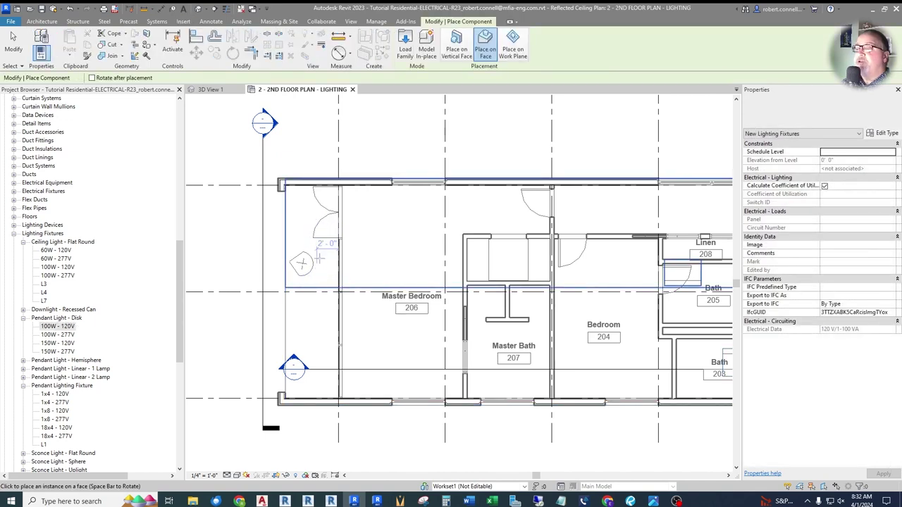
left_click(457, 46)
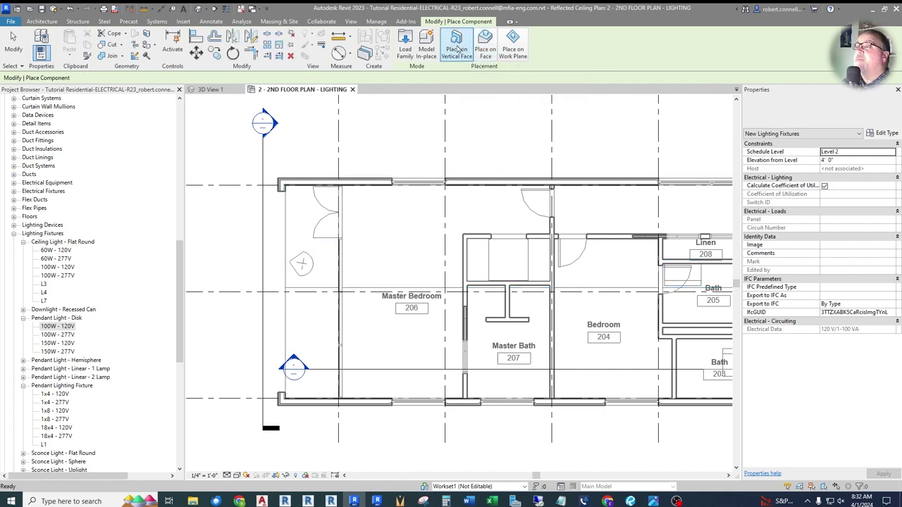
scroll(359, 208, "up", 2)
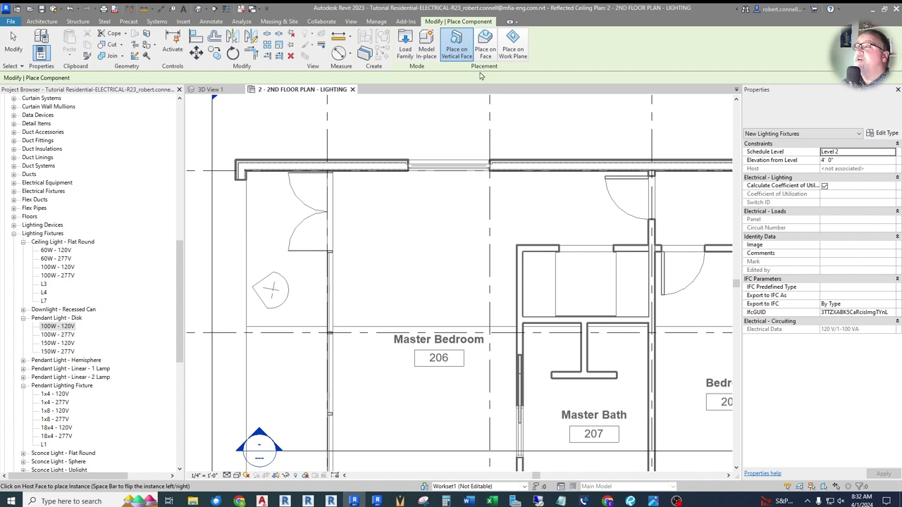
Step: Place the disk pendant on a face in the Master Bedroom's upper-left area, about 7'-1" left of grid 2, and end placement
left_click(485, 48)
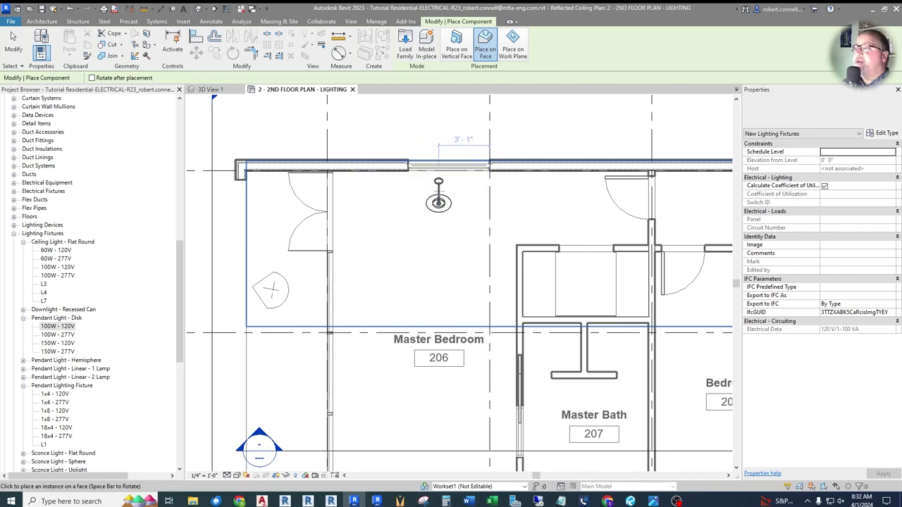
scroll(438, 201, "up", 5)
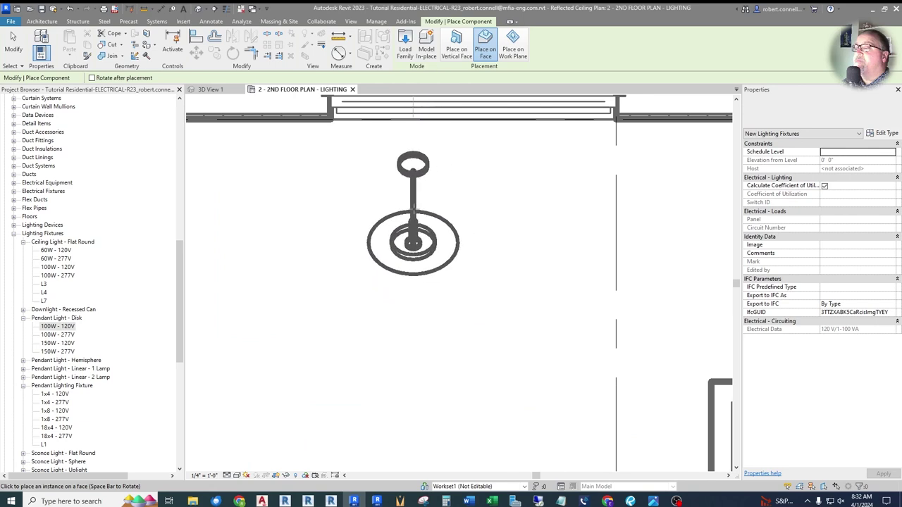
scroll(413, 225, "down", 5)
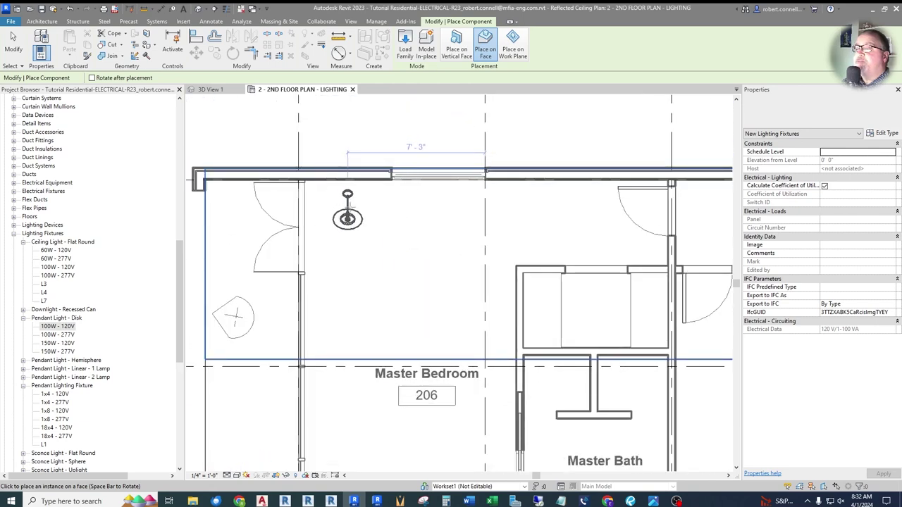
left_click(351, 220)
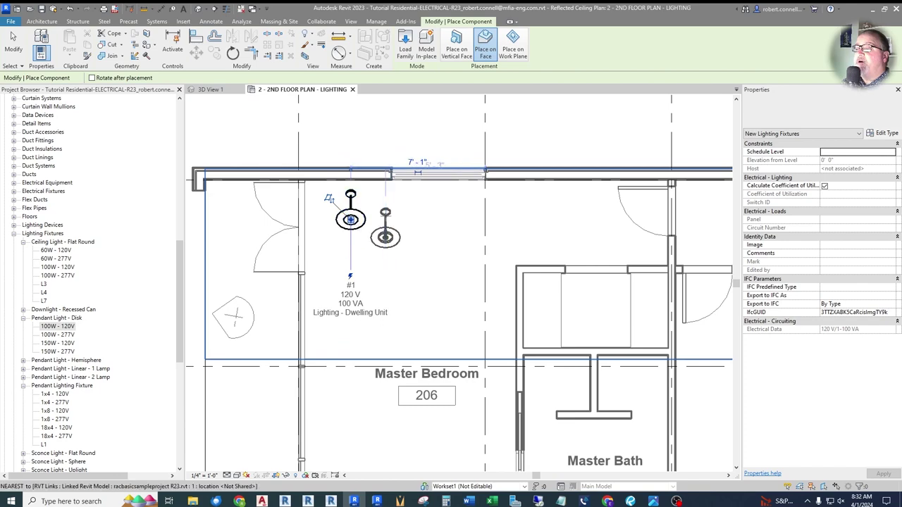
key("Escape")
key("Escape")
scroll(407, 187, "down", 3)
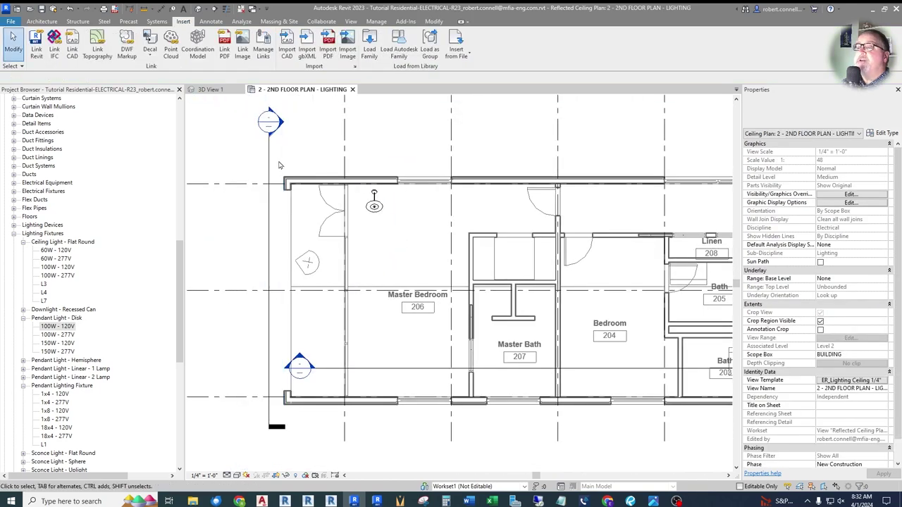
Step: Move the Section 3 line just inside the Master Bedroom's left wall and set its far clip about 8'-1" deep
left_click_drag(269, 165, 352, 164)
left_click_drag(439, 295, 479, 281)
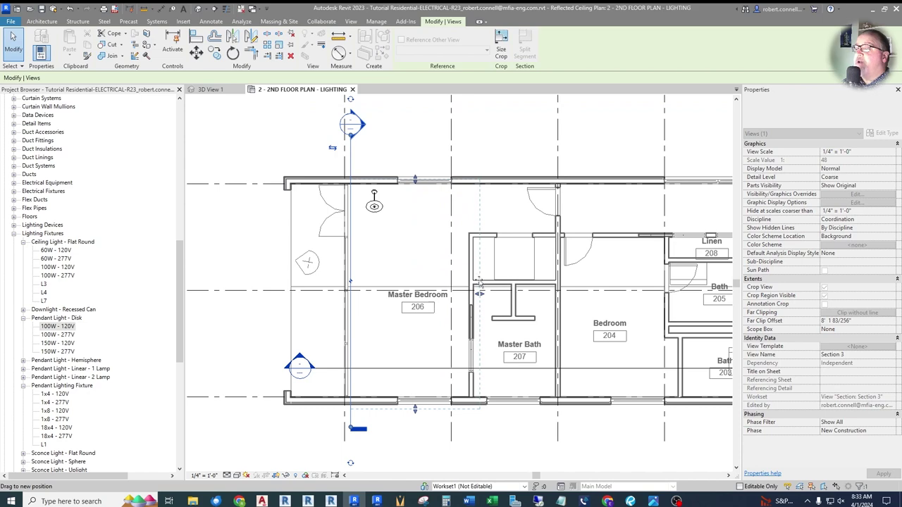
key("Escape")
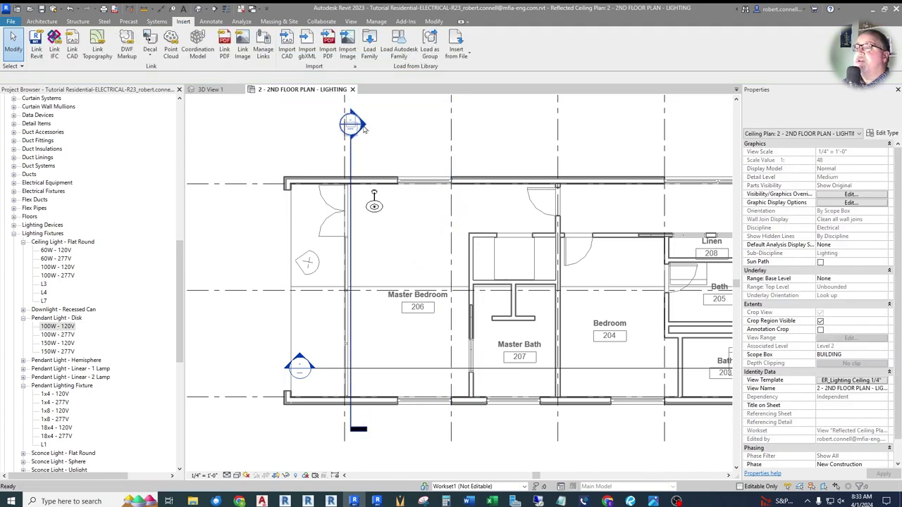
Step: Open the Section 3 view and examine how the disk pendant mounts on the sloped ceiling near the exterior wall
double_click(364, 129)
scroll(409, 328, "up", 8)
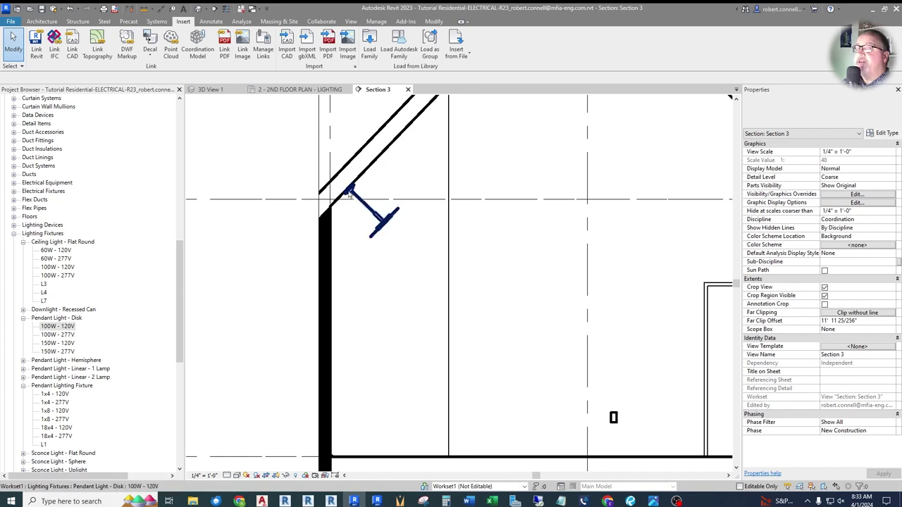
scroll(345, 310, "down", 2)
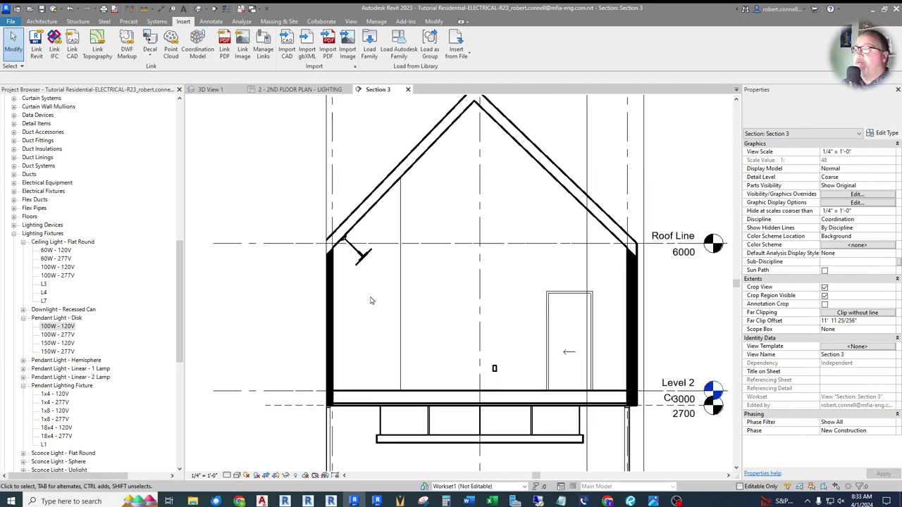
scroll(369, 271, "up", 3)
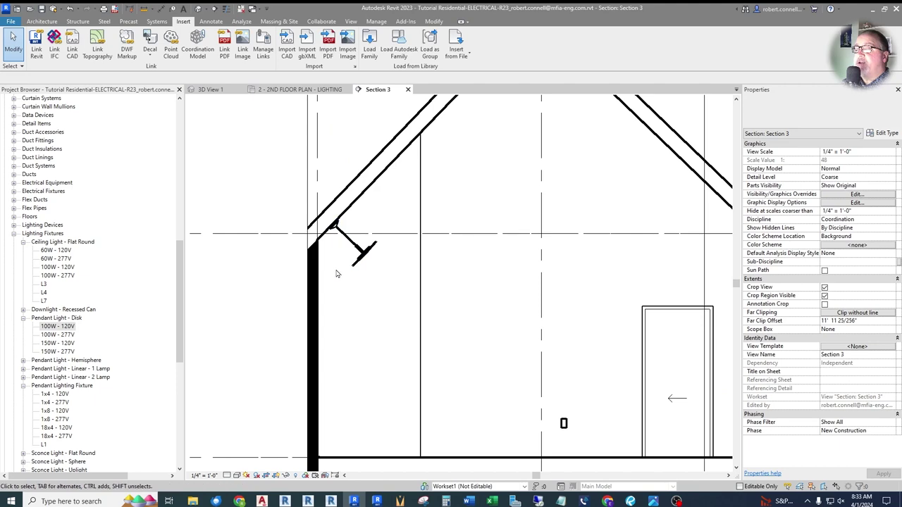
scroll(340, 286, "down", 2)
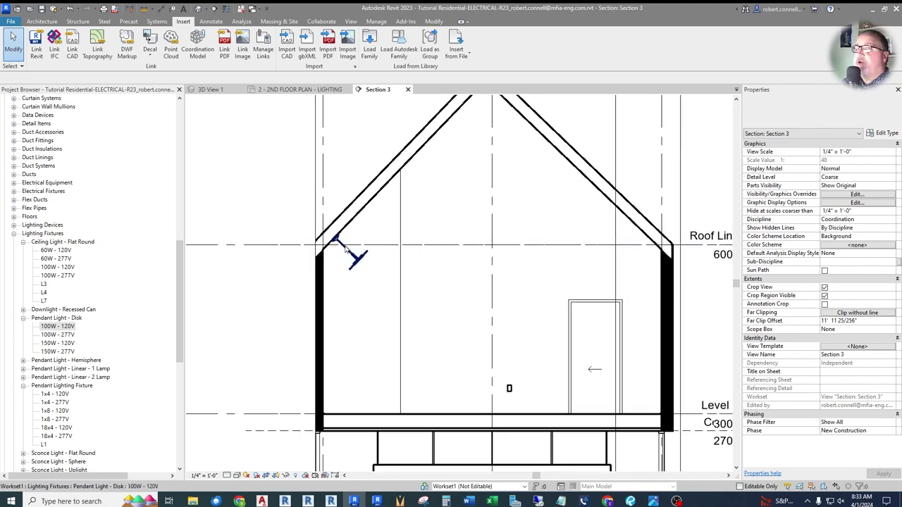
scroll(301, 275, "down", 1)
scroll(360, 246, "up", 1)
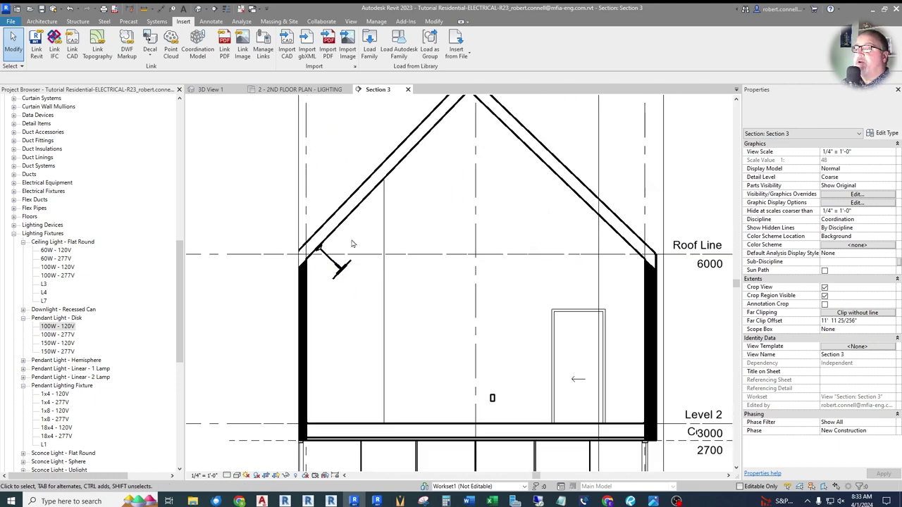
Step: Move the disk pendant farther inward from the Master Bedroom's upper wall on the lighting plan and return to the Section 3 view
left_click(299, 93)
scroll(372, 197, "up", 2)
left_click(374, 195)
mouse_move(376, 208)
left_mouse_down()
mouse_move(406, 280)
mouse_move(384, 314)
mouse_move(372, 216)
mouse_move(384, 212)
mouse_move(364, 215)
mouse_move(397, 204)
mouse_move(376, 240)
mouse_move(374, 224)
left_mouse_up()
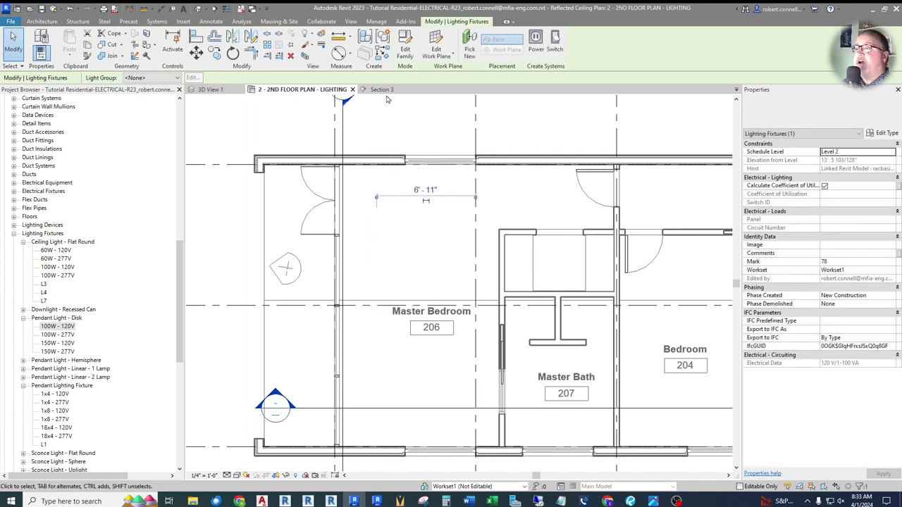
left_click(381, 89)
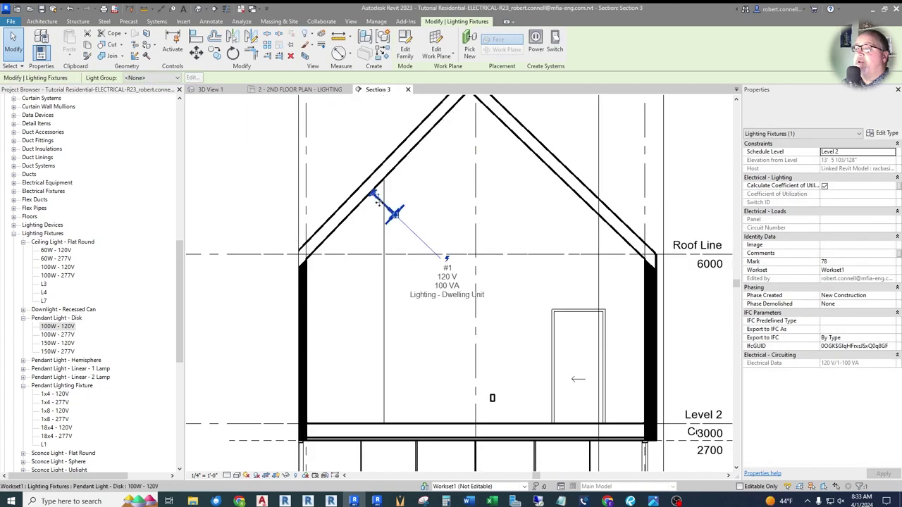
Step: Move the disk pendant up the sloped ceiling toward the ridge, about 16'-6" above Level 2, and deselect it
left_click_drag(378, 202, 427, 151)
scroll(433, 222, "down", 2)
scroll(433, 223, "up", 2)
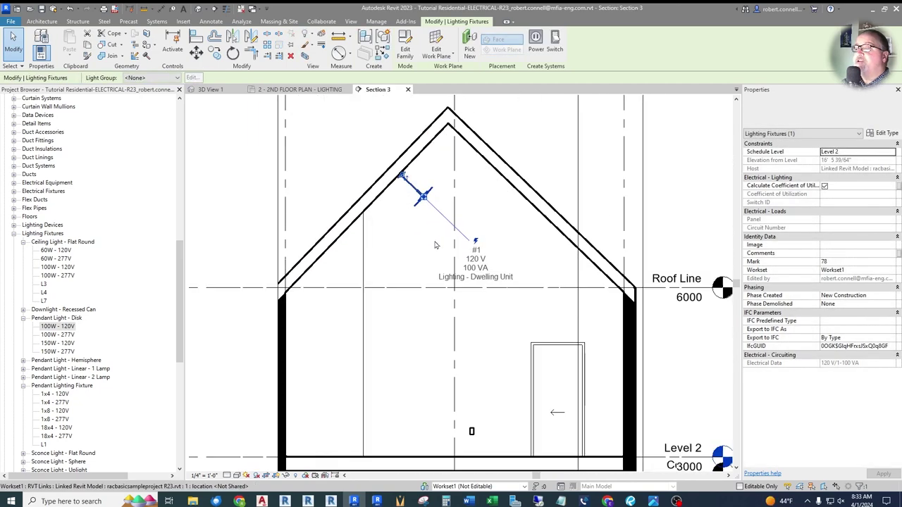
scroll(369, 227, "down", 3)
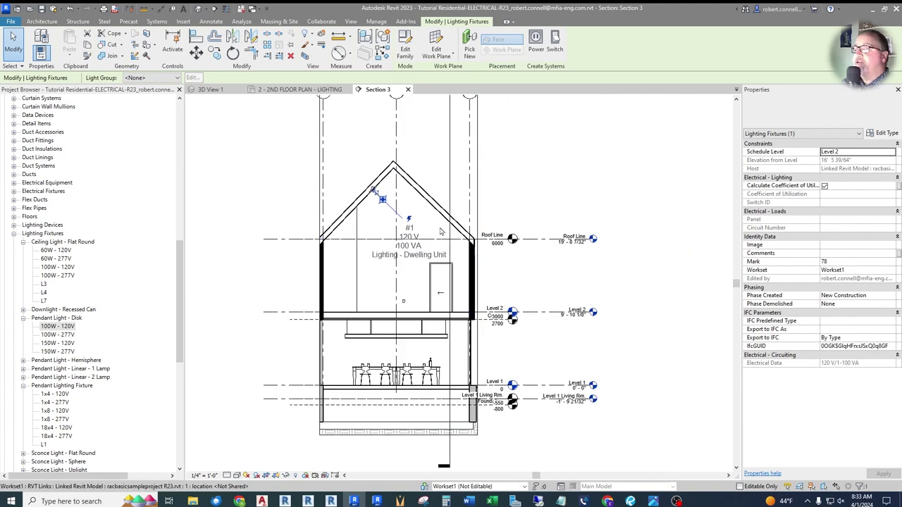
scroll(499, 243, "up", 1)
scroll(499, 244, "up", 1)
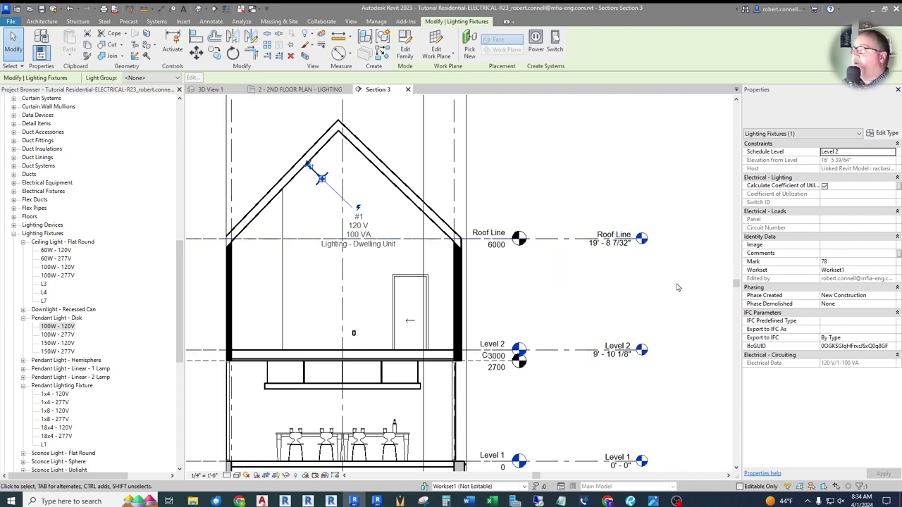
left_click(716, 293)
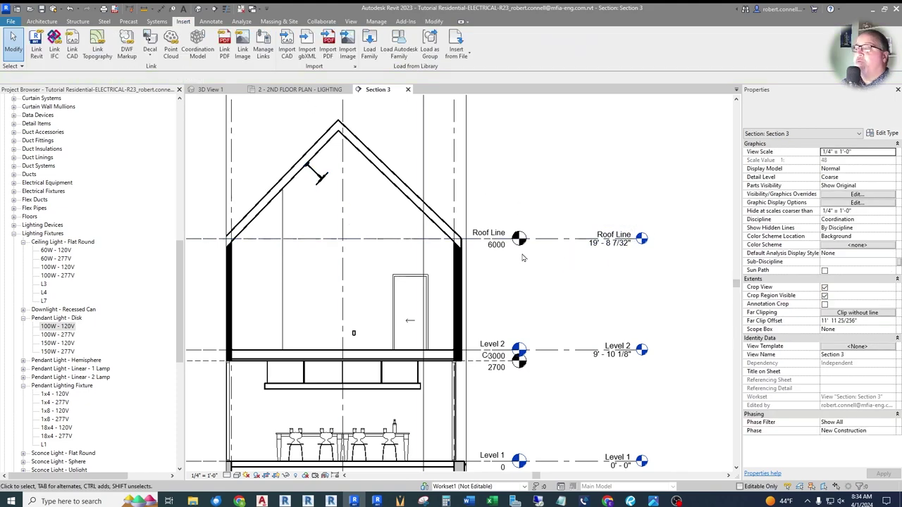
Step: On the lighting plan, review the View Range settings in the ER_Lighting Ceiling 1/4" view template without changing them
left_click(300, 89)
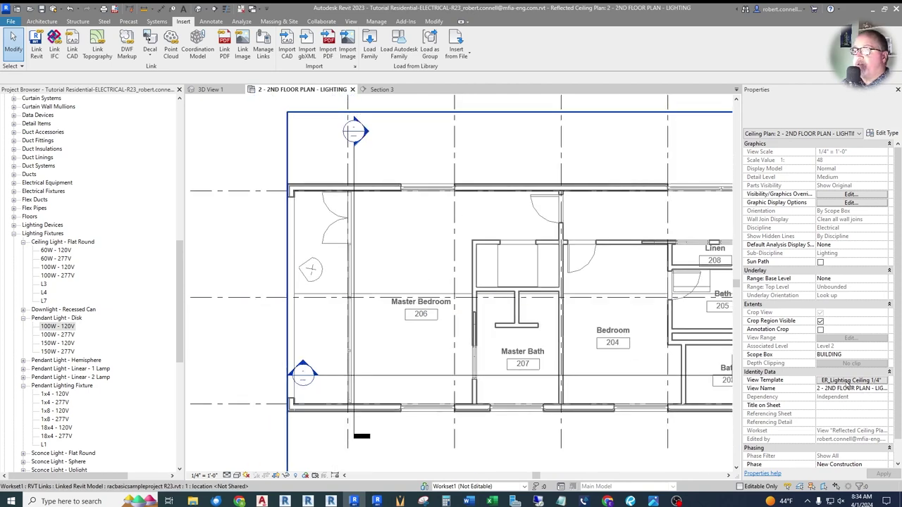
left_click(852, 380)
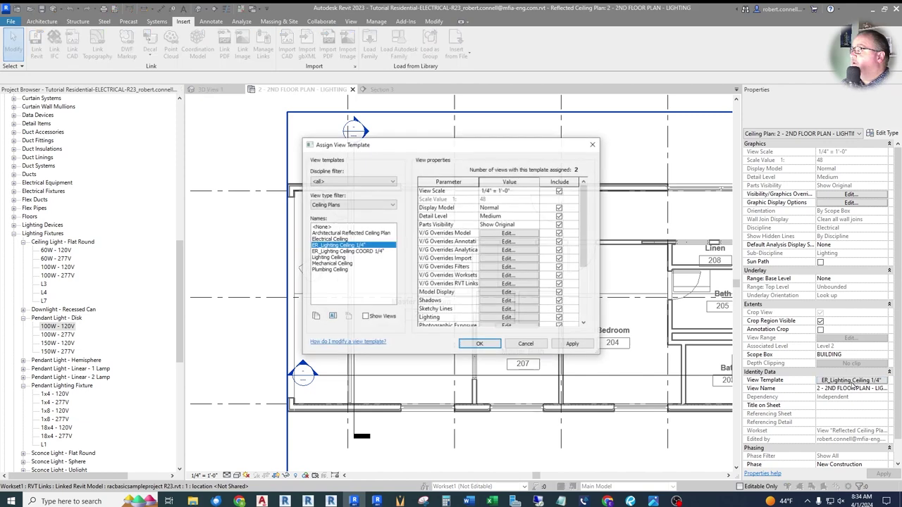
left_click(593, 145)
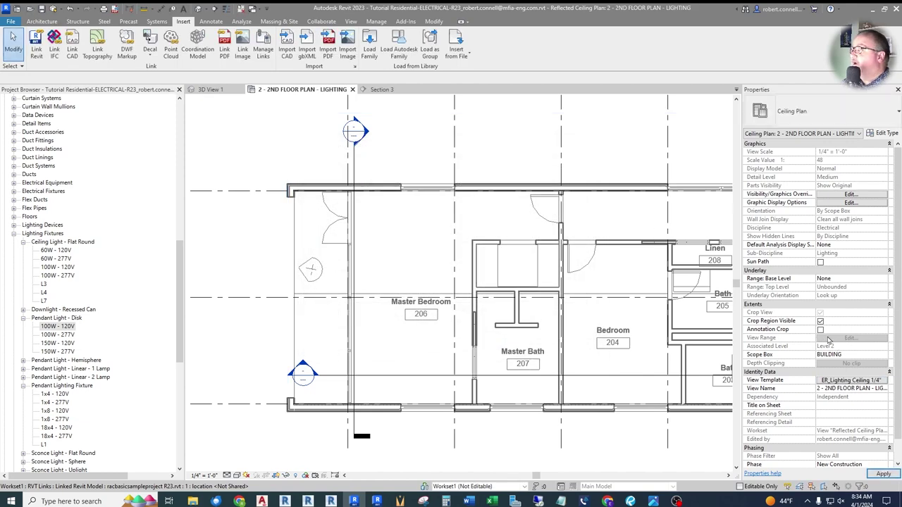
left_click(833, 384)
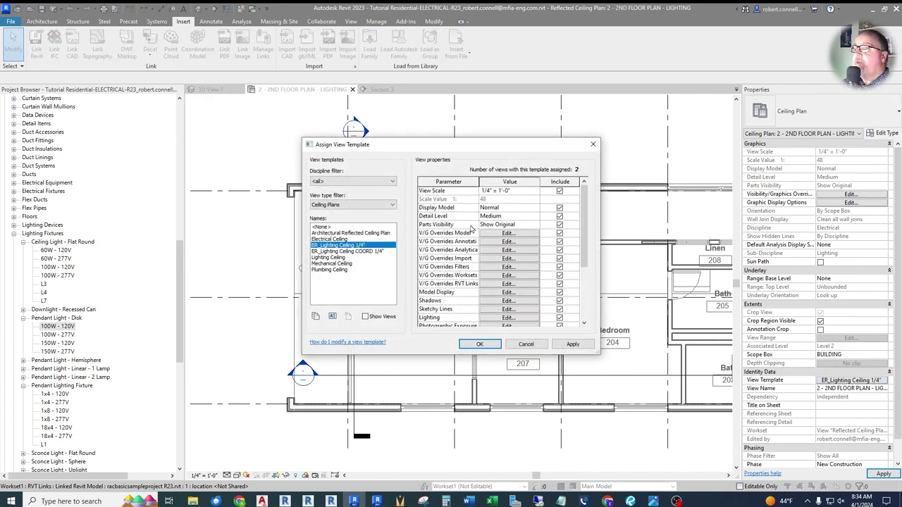
scroll(453, 258, "down", 3)
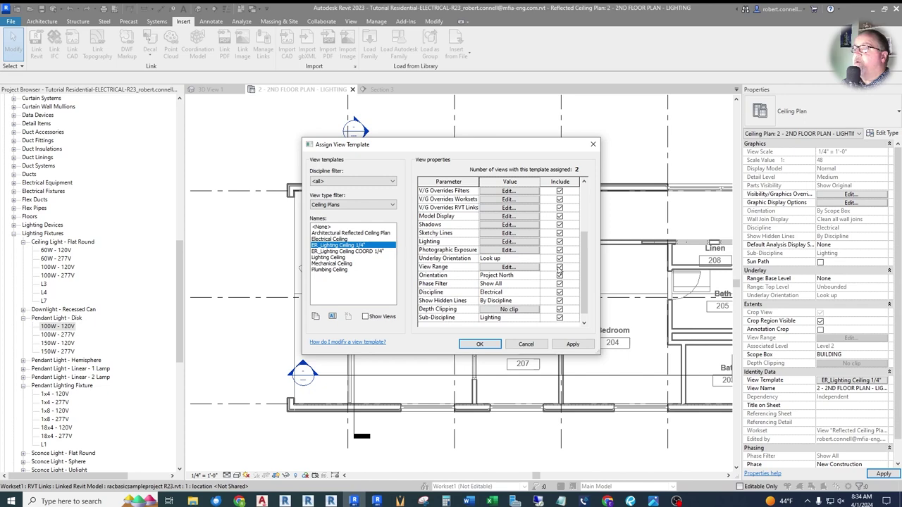
left_click(510, 269)
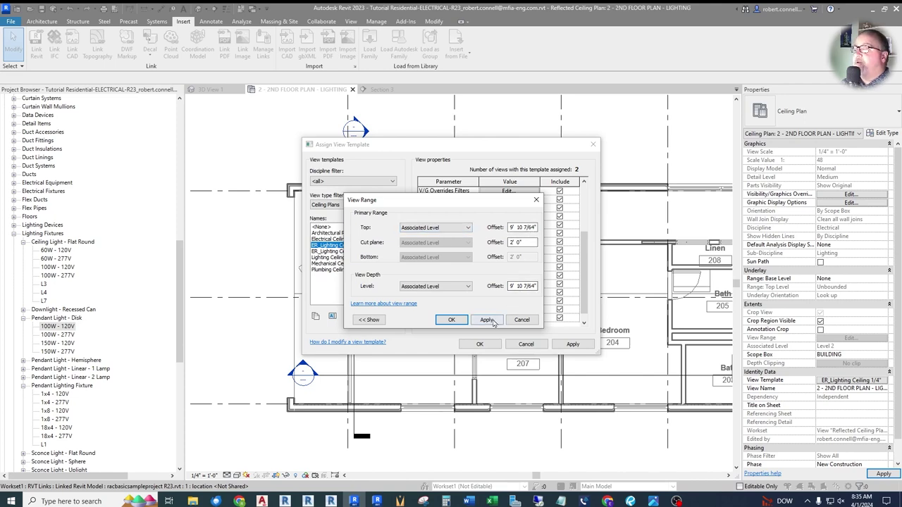
left_click(525, 322)
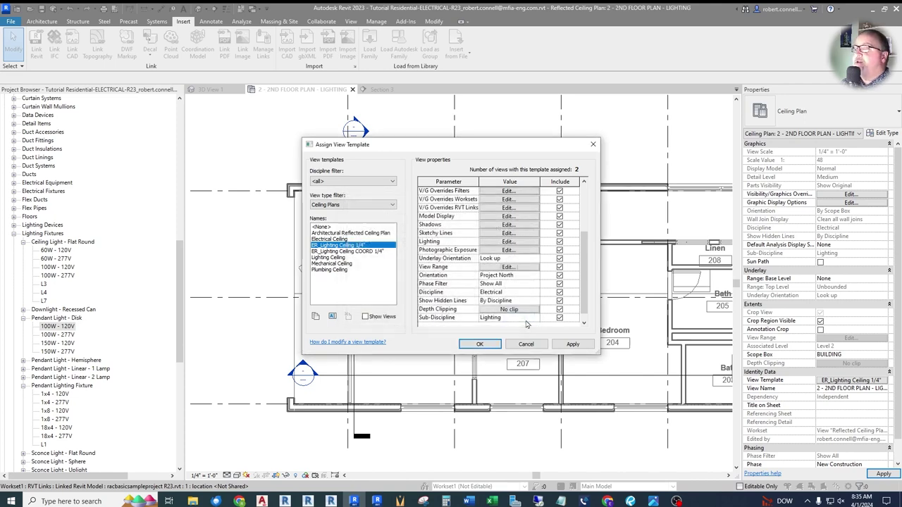
left_click(479, 344)
Step: Draw a horizontal detail line about 30'-6" long across Section 3, about 6'-2" above Level 2
left_click(380, 89)
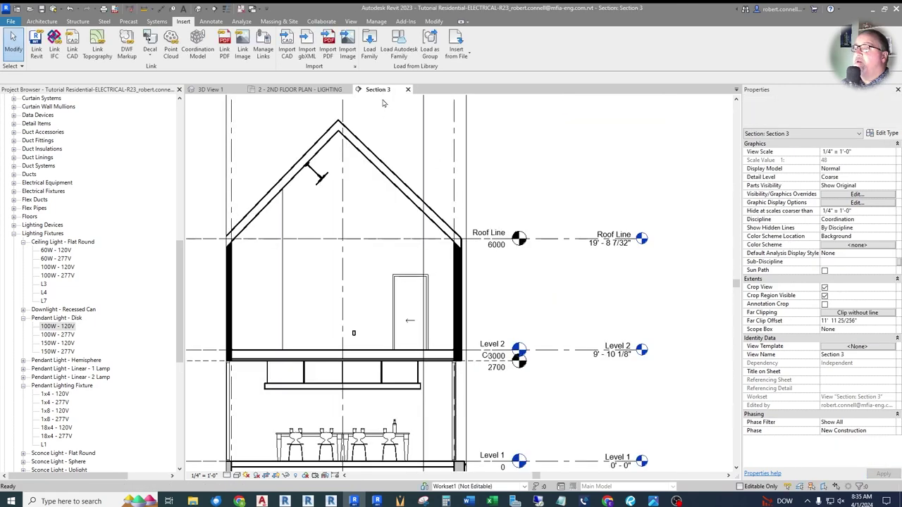
scroll(525, 250, "up", 3)
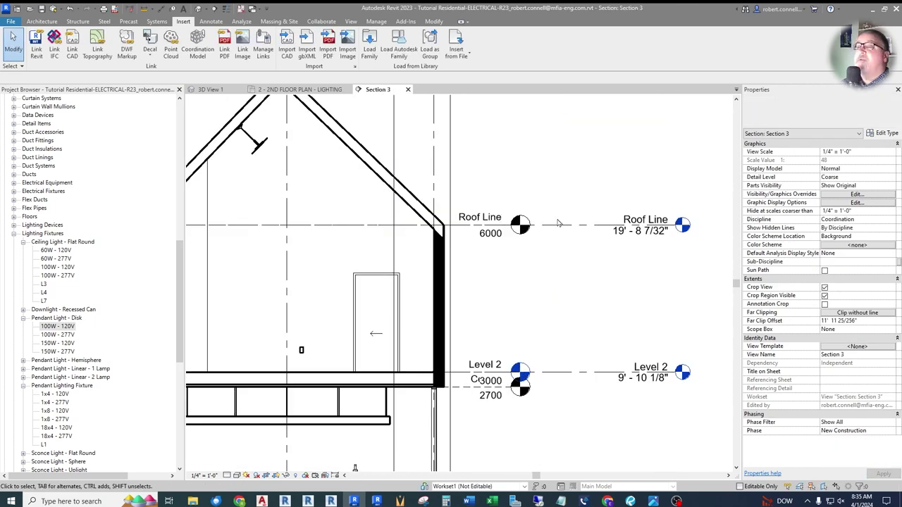
scroll(563, 222, "down", 3)
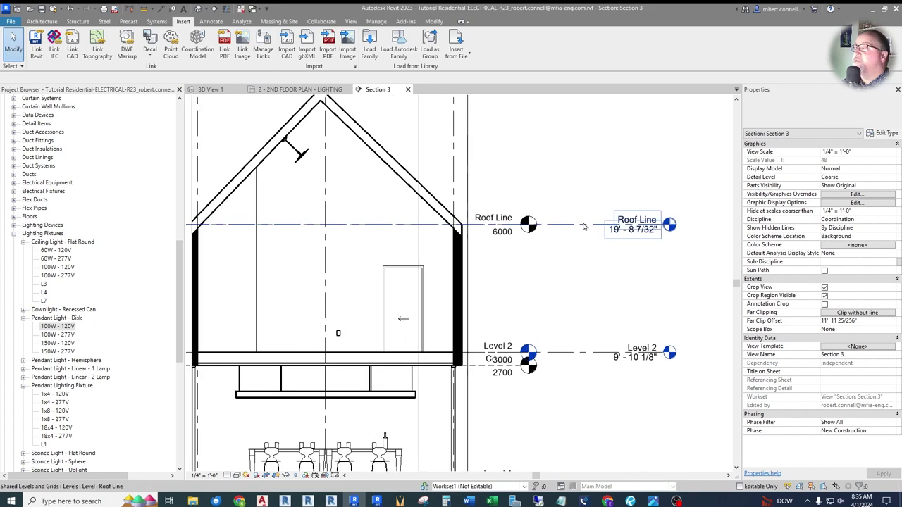
left_click(210, 22)
left_click(238, 43)
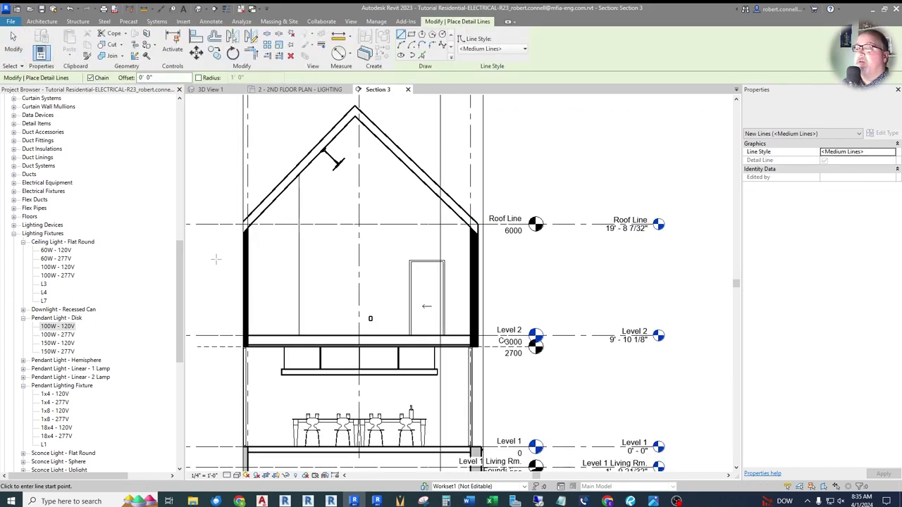
left_click(213, 265)
left_click(541, 265)
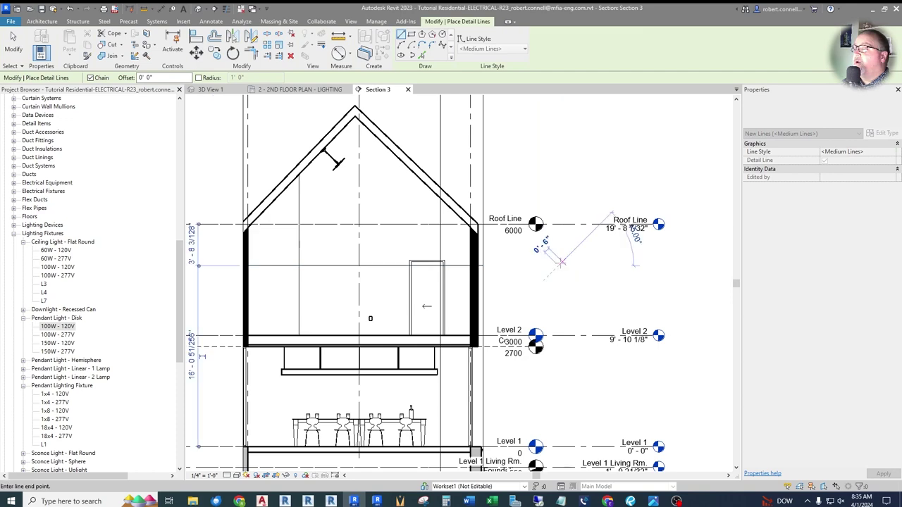
key("Escape")
key("Escape")
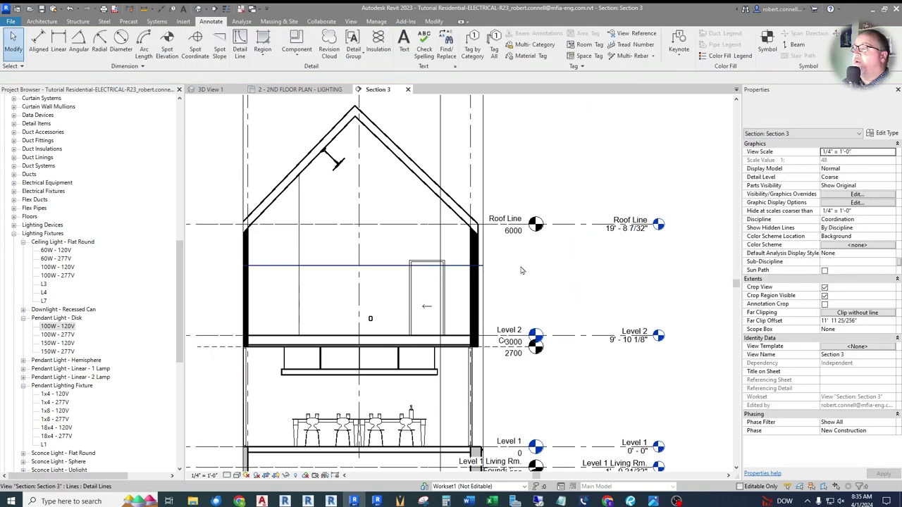
Step: Add an aligned dimension between Level 2 and the horizontal detail line, beside the door in Section 3
scroll(495, 195, "up", 2)
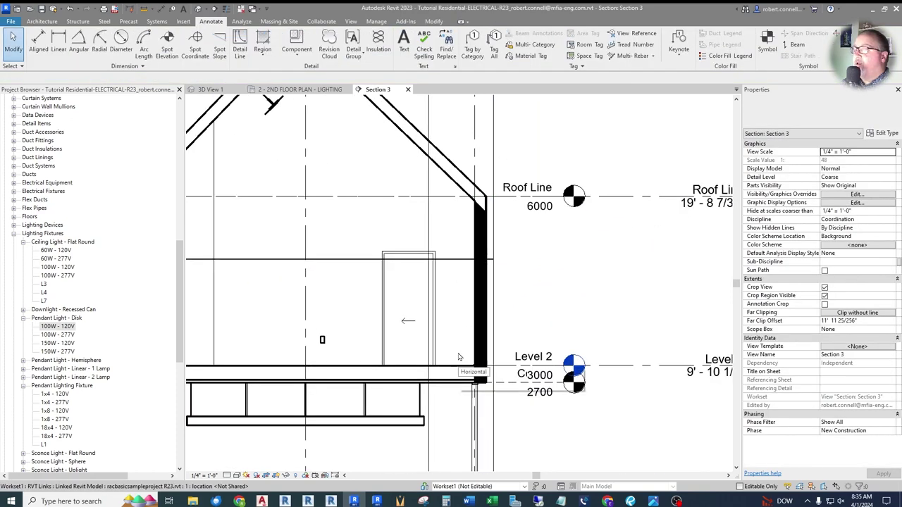
left_click(160, 8)
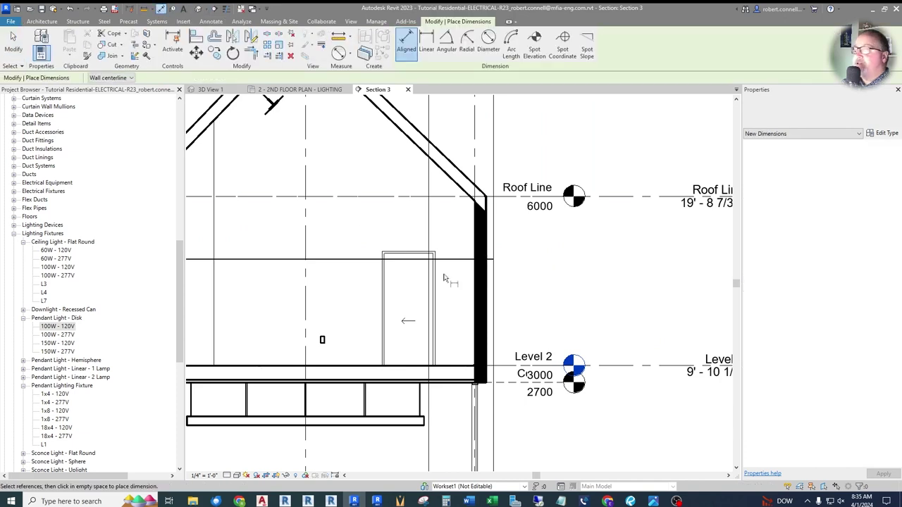
left_click(465, 366)
left_click(456, 261)
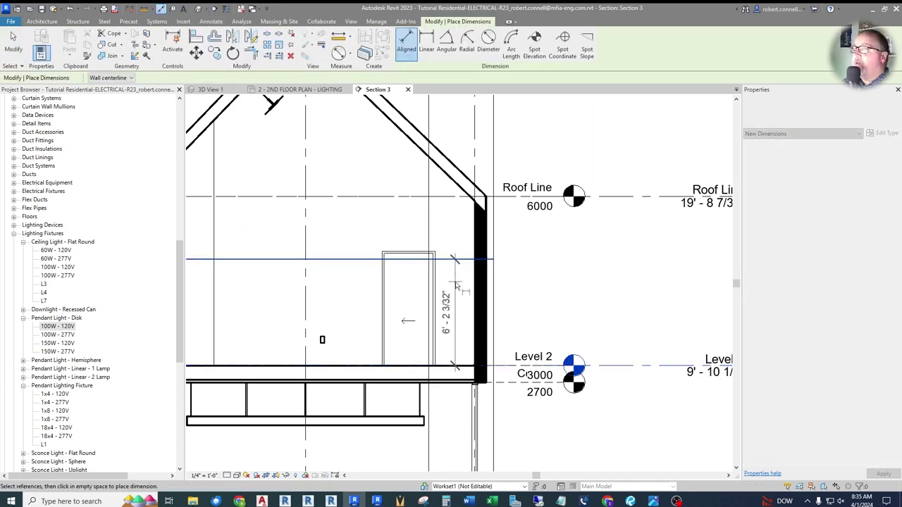
left_click(457, 288)
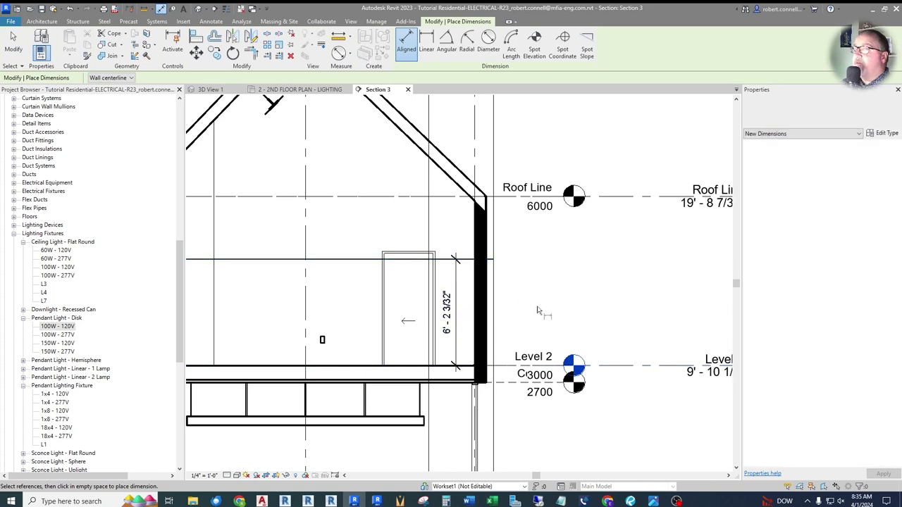
key("Escape")
key("Escape")
Step: Raise the horizontal detail line to 9'-10 1/8" above Level 2, level with the Roof Line
middle_click_drag(329, 229, 377, 238)
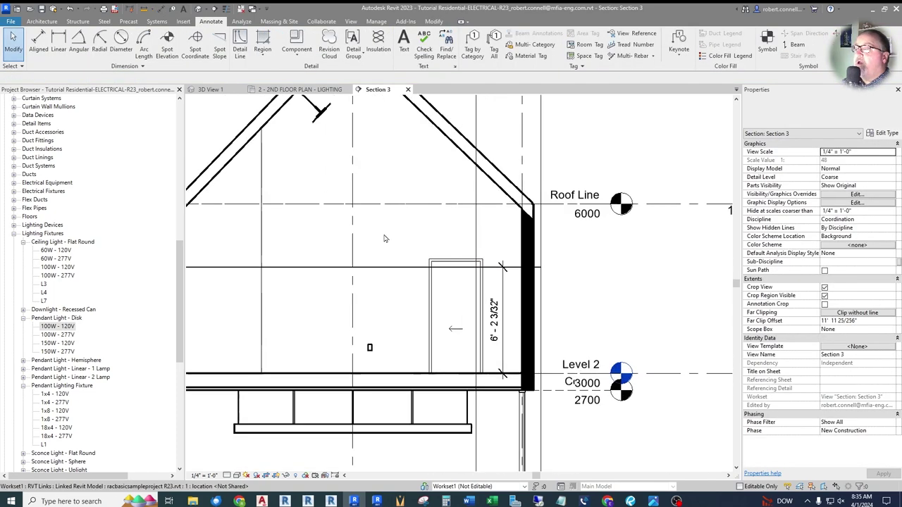
left_click_drag(412, 261, 418, 212)
scroll(388, 232, "down", 2)
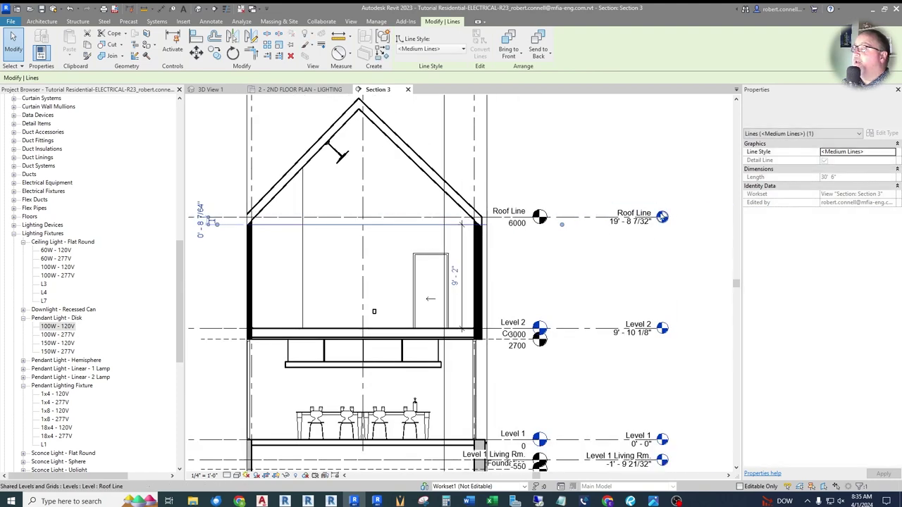
scroll(403, 232, "up", 2)
left_click_drag(414, 221, 418, 214)
scroll(419, 214, "down", 3)
Step: Lower the disk pendant along the slope to just above the detail line, about 12'-3" above Level 2, and check the lighting plan
scroll(342, 220, "up", 5)
left_click(342, 219)
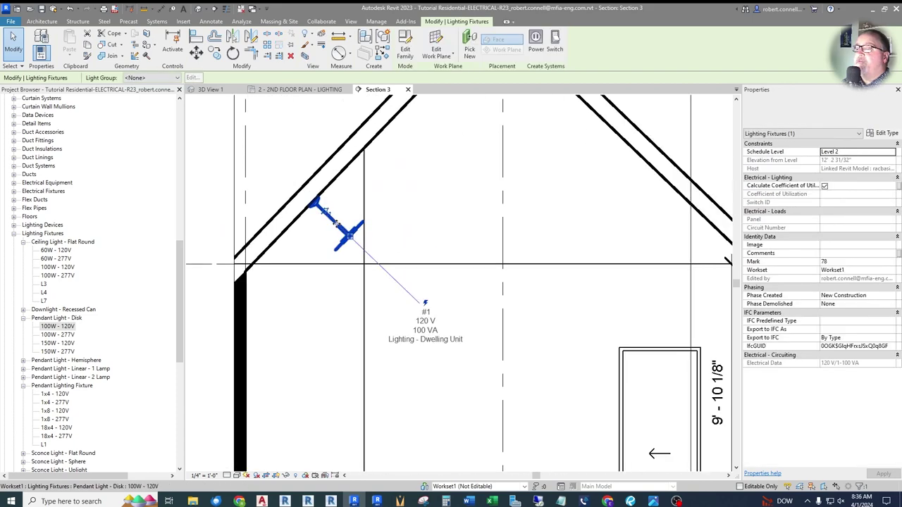
scroll(340, 227, "down", 2)
scroll(337, 227, "up", 1)
scroll(331, 236, "down", 2)
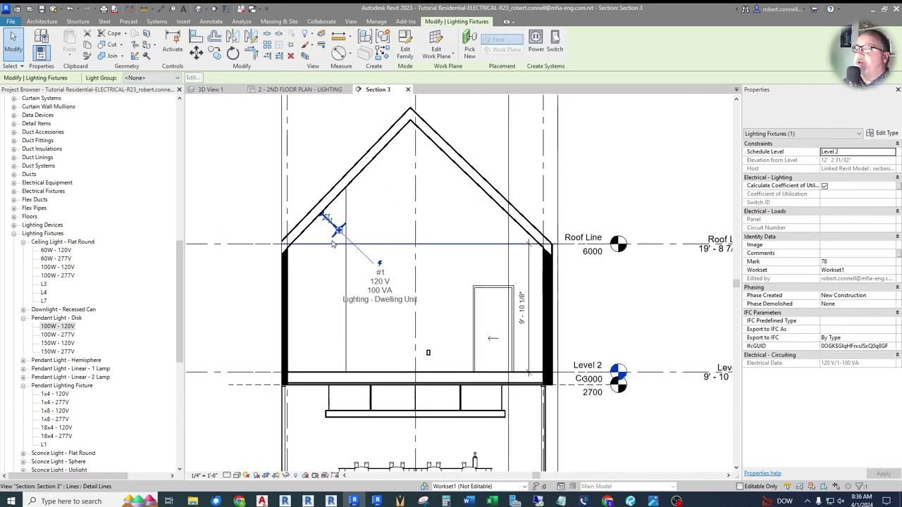
scroll(317, 247, "up", 2)
left_click(310, 91)
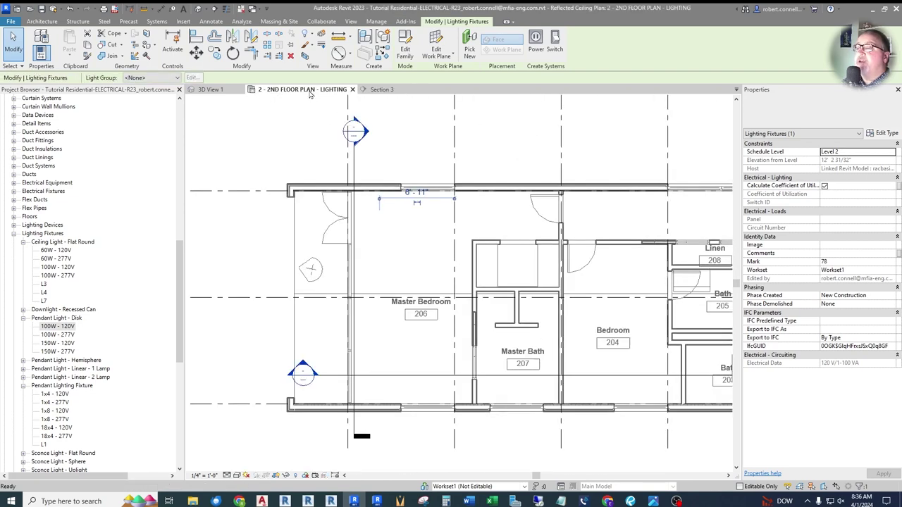
Step: In Section 3, lower the disk pendant farther along the slope to about 11'-8" above Level 2 and check the lighting plan
left_click(376, 90)
scroll(355, 226, "up", 1)
left_click_drag(347, 215, 334, 230)
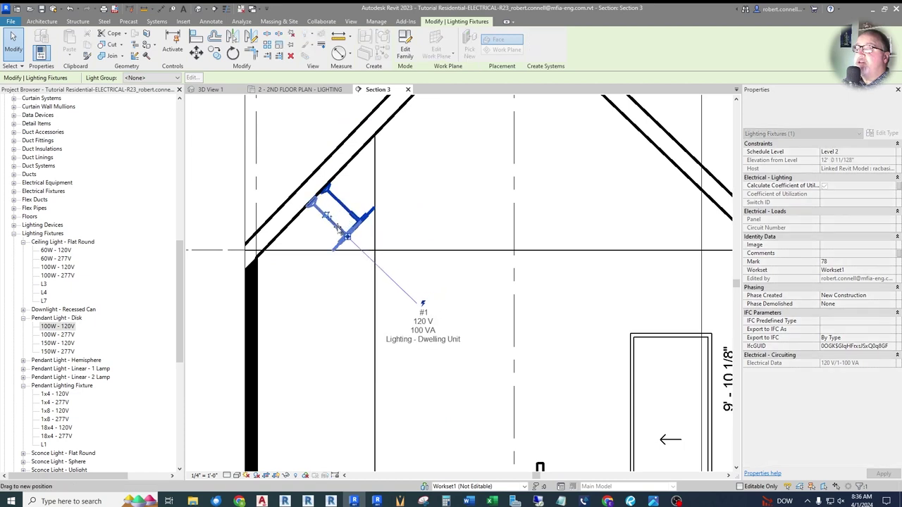
left_click(302, 91)
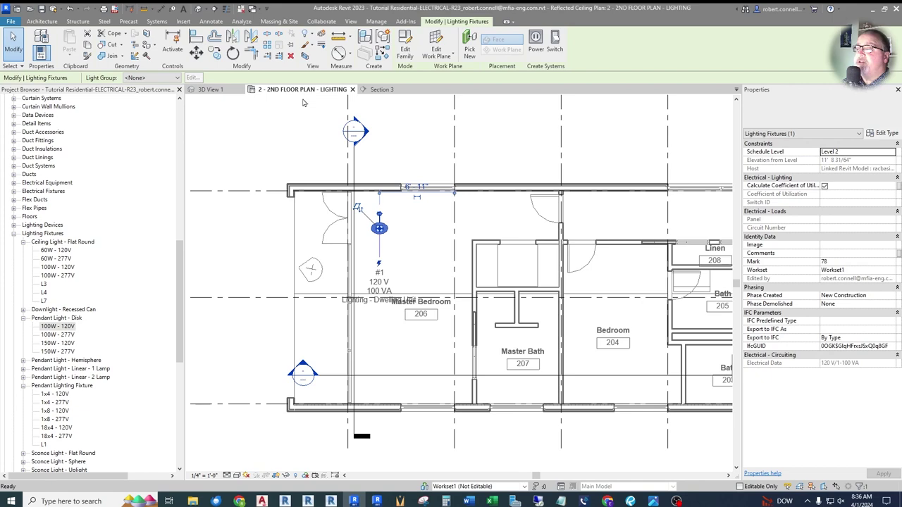
Step: Check the disk pendant in Section 3 and exclude View Range from the lighting plan's ER_Lighting Ceiling 1/4" view template
left_click(382, 89)
scroll(384, 215, "down", 3)
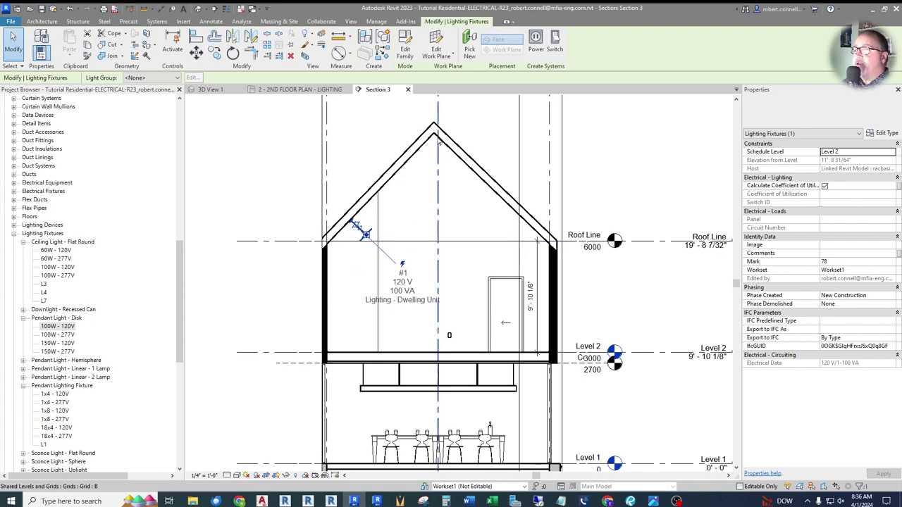
key("Escape")
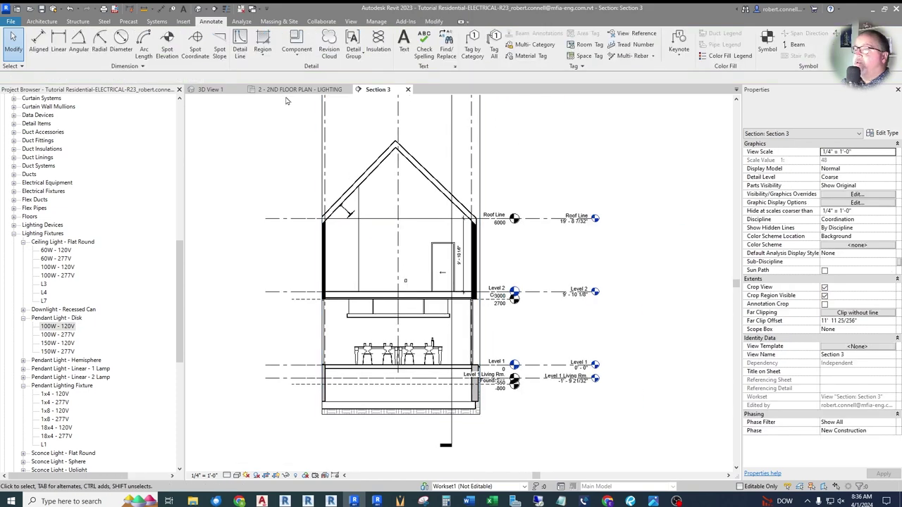
left_click(299, 89)
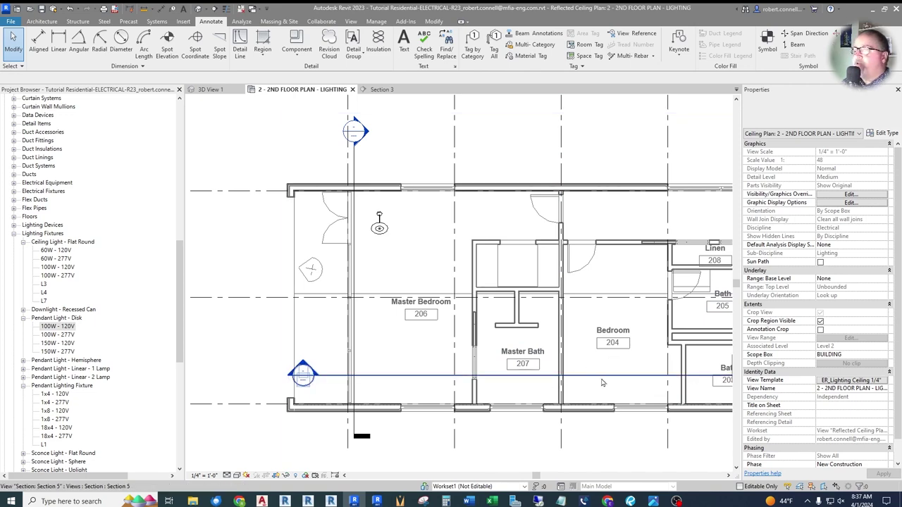
scroll(441, 357, "down", 3)
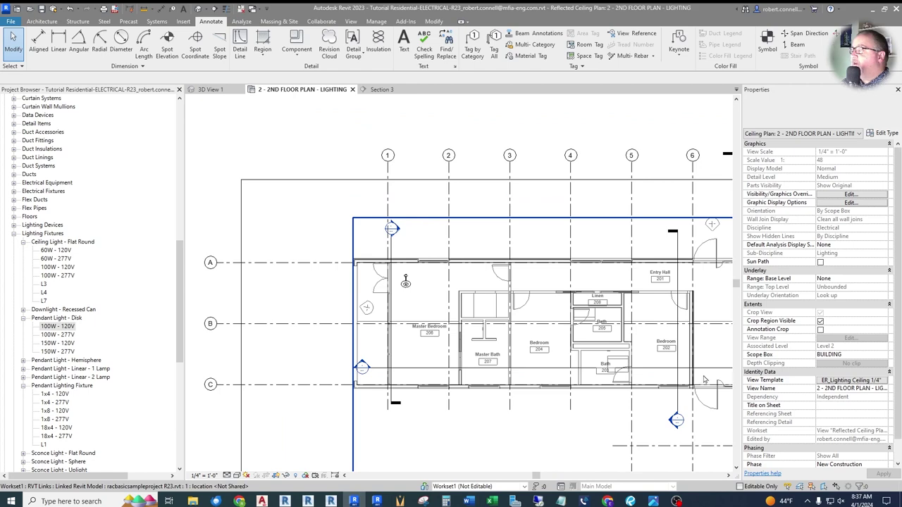
scroll(697, 377, "up", 2)
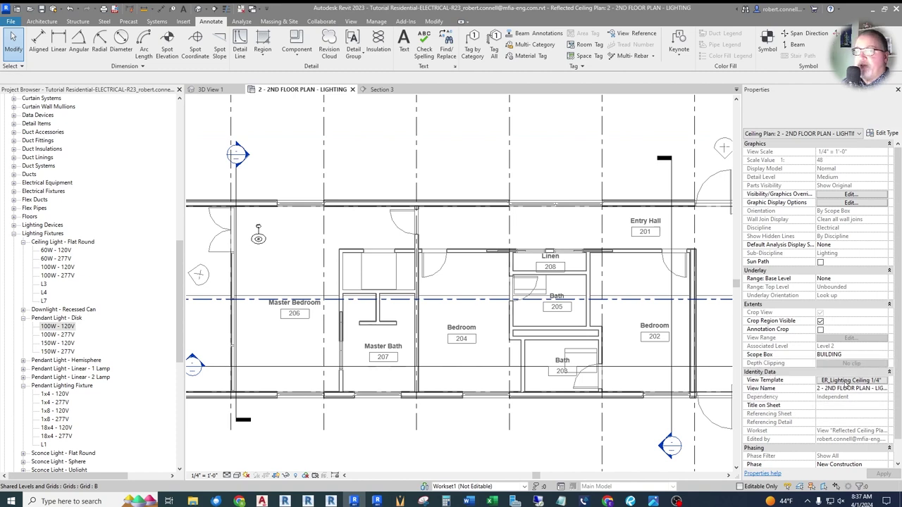
left_click(847, 381)
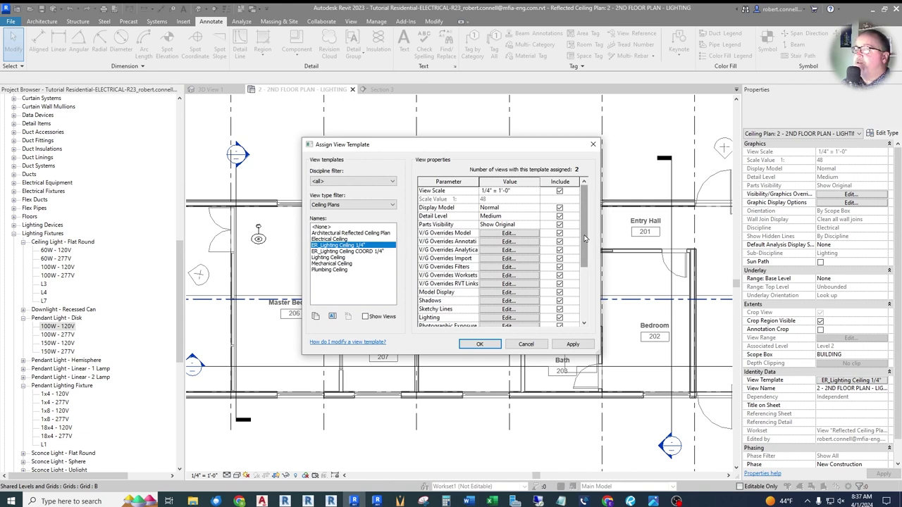
left_click_drag(584, 239, 584, 288)
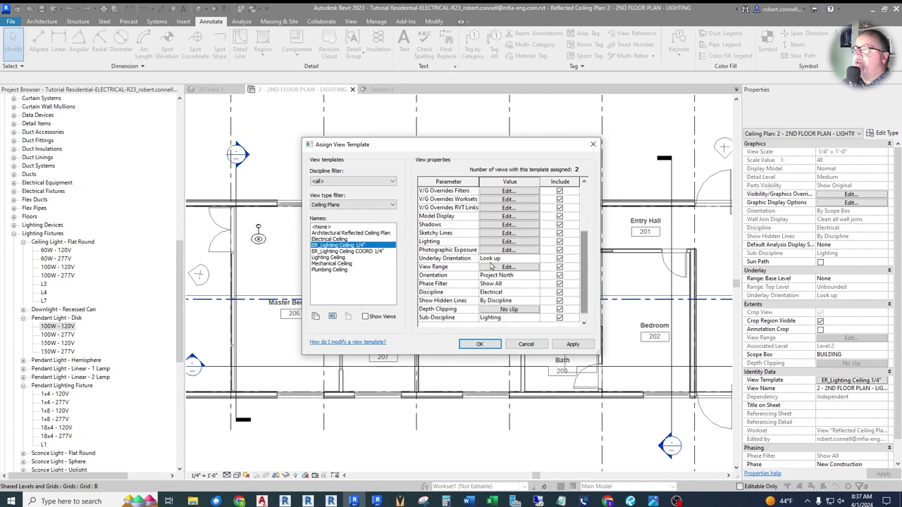
left_click(559, 267)
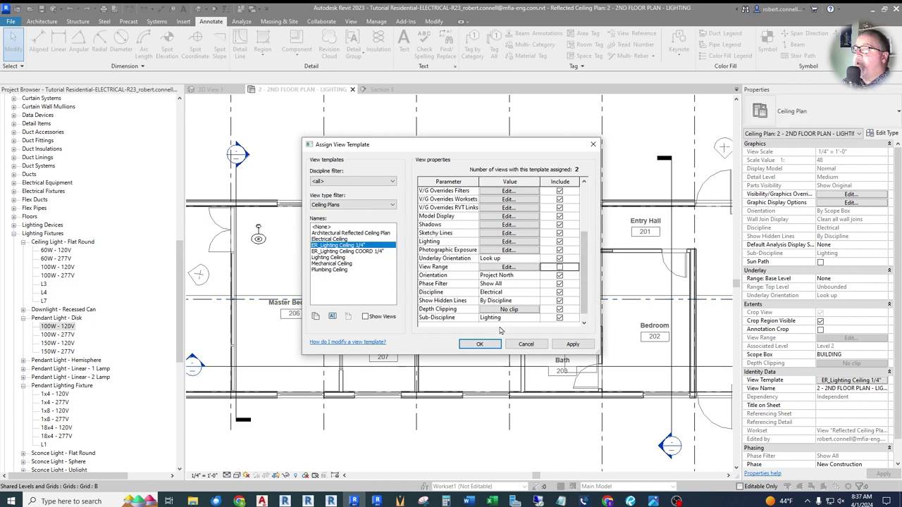
left_click(479, 344)
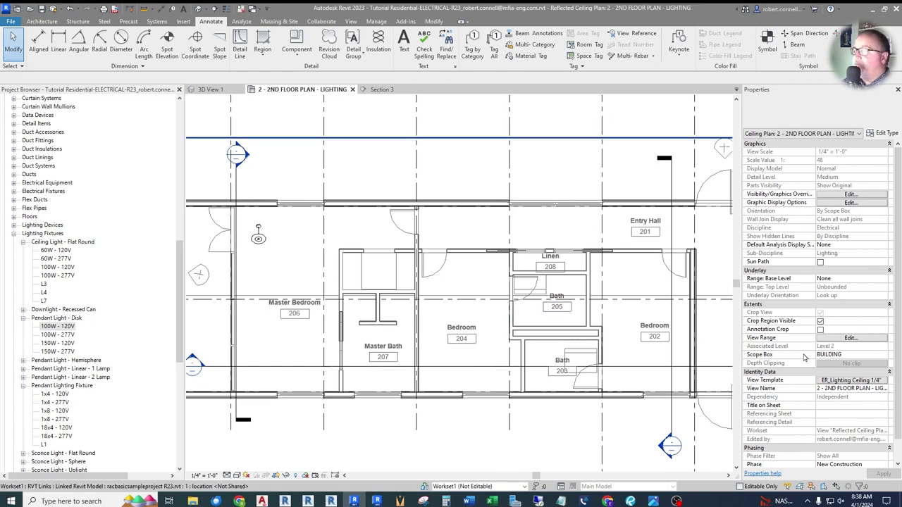
Step: Review the lighting plan's view range and raise Section 3's horizontal detail line to about 19'-6" above Level 2, near the roof peak
left_click(851, 339)
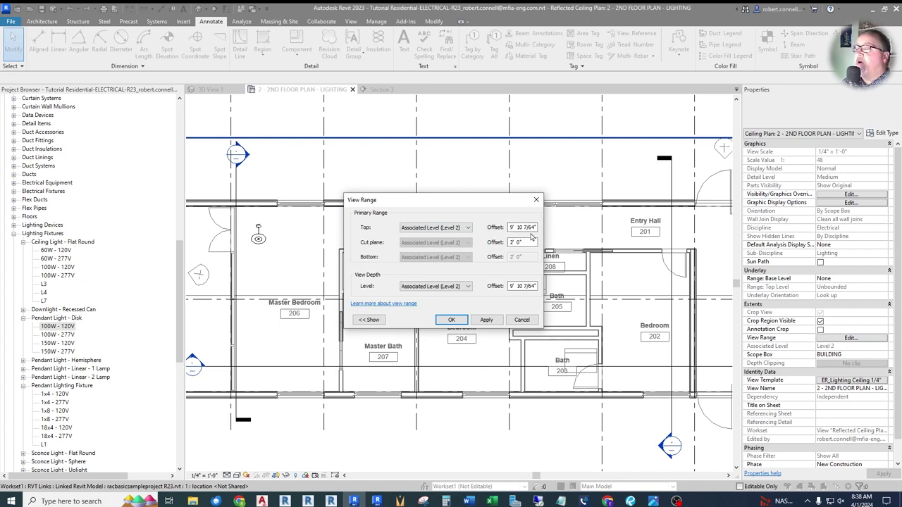
left_click(521, 319)
left_click(378, 89)
scroll(432, 172, "up", 1)
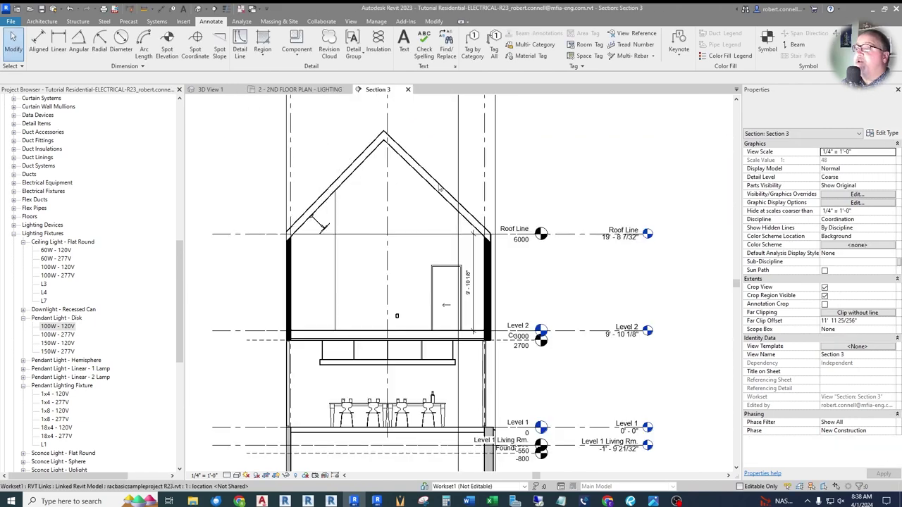
left_click_drag(368, 239, 368, 139)
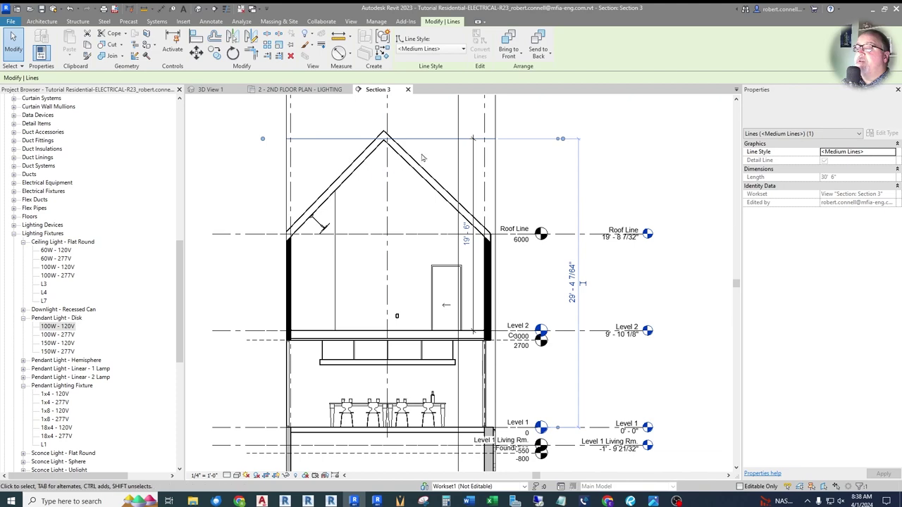
Step: Set the lighting plan's view range to Unlimited for both the top and the view depth level
left_click(299, 89)
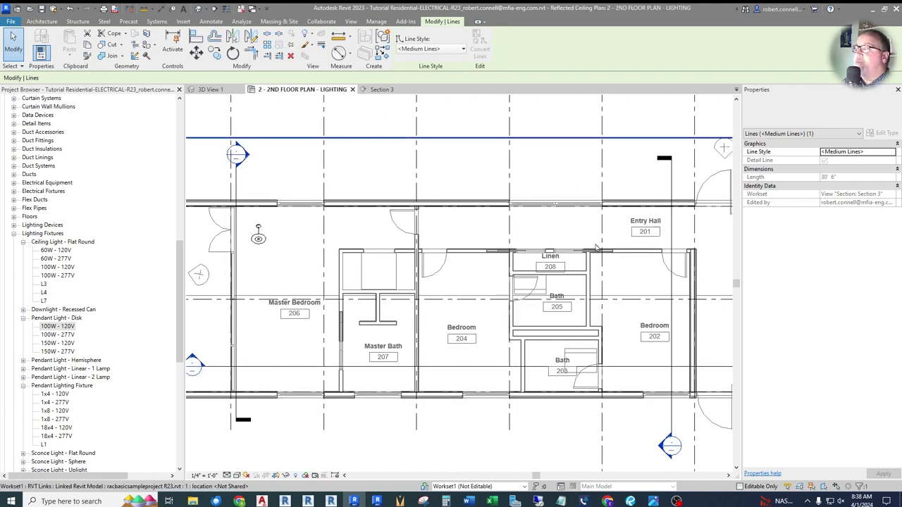
left_click(585, 243)
left_click(841, 339)
left_click(468, 228)
left_click(419, 253)
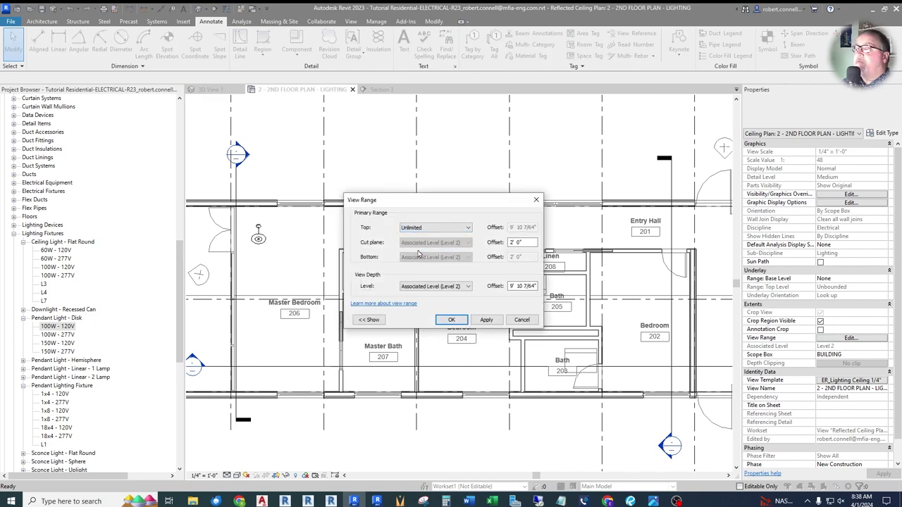
left_click(449, 320)
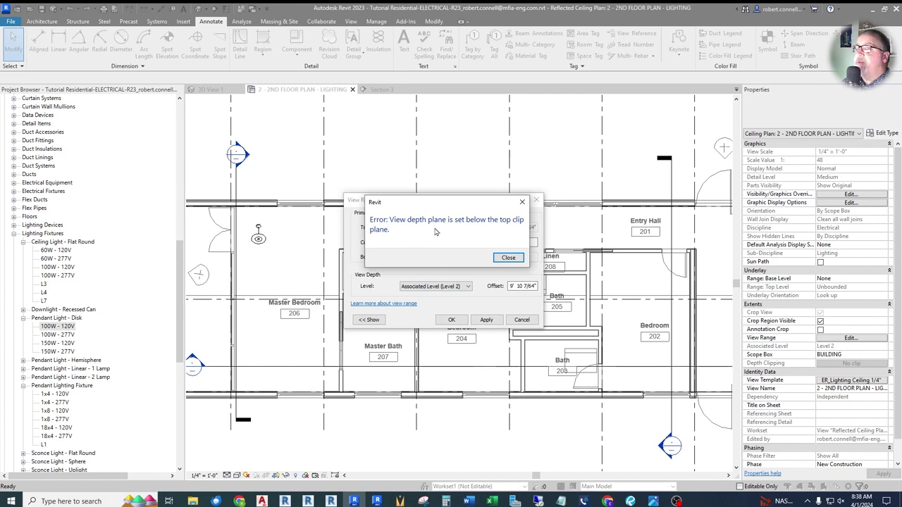
left_click(507, 257)
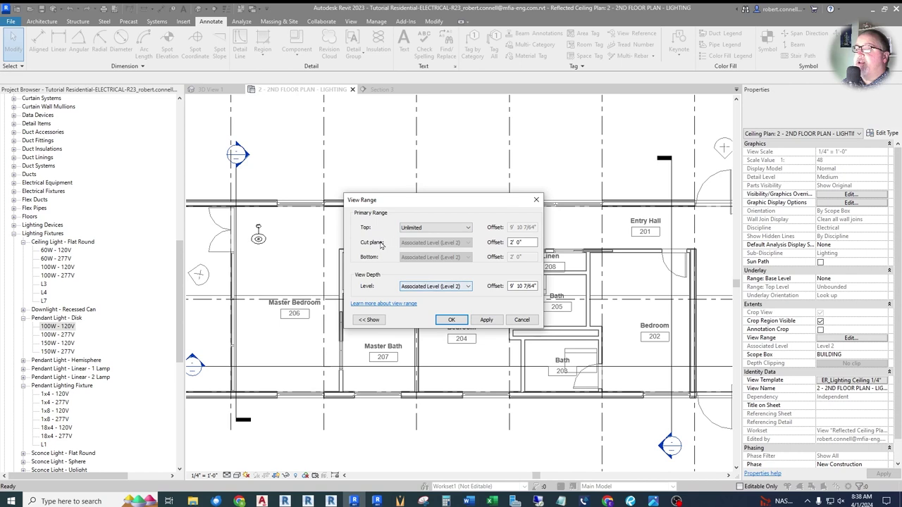
left_click(417, 285)
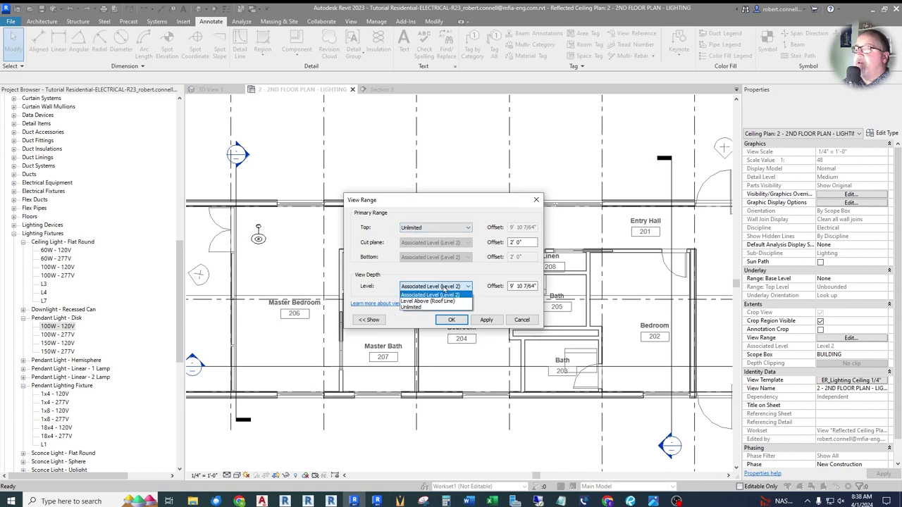
left_click(416, 309)
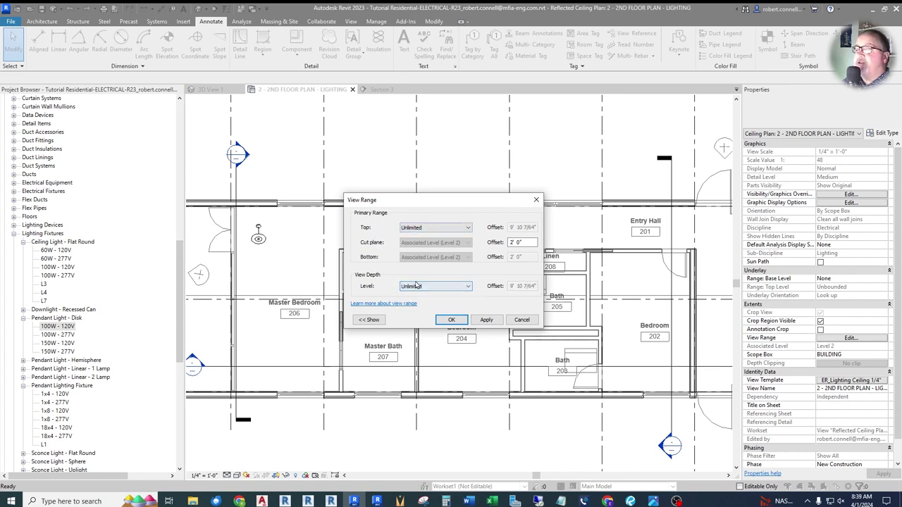
left_click(449, 321)
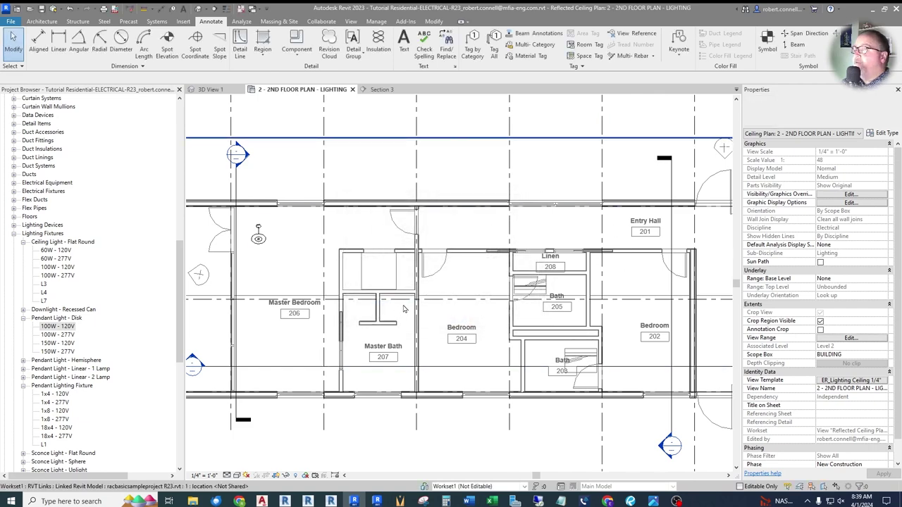
Step: Move the disk pendant in the Master Bedroom up the slope to about 16'-6" above Level 2 and check it in Section 3
scroll(458, 275, "down", 3)
scroll(534, 231, "up", 2)
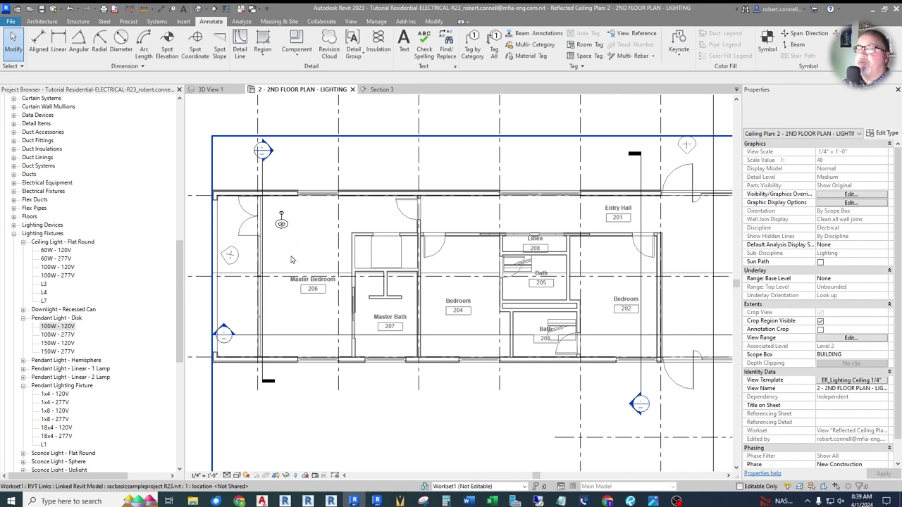
middle_click_drag(242, 250, 278, 251)
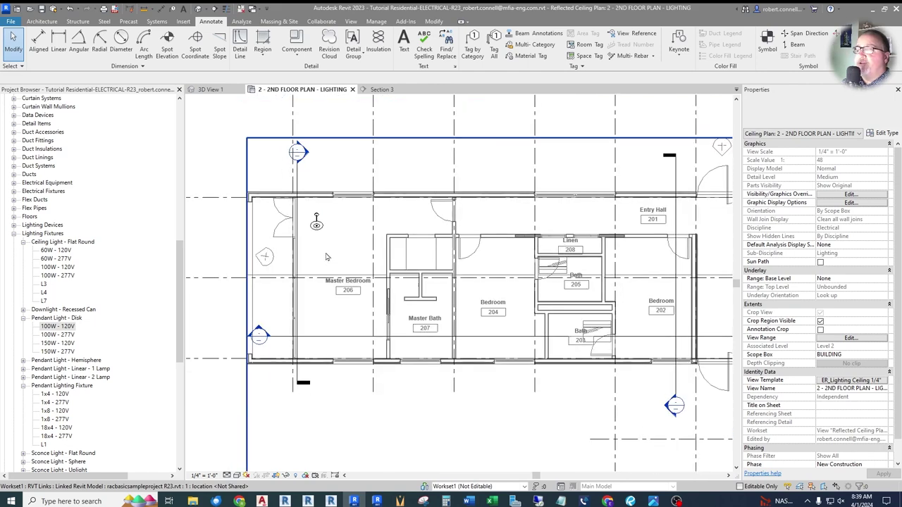
scroll(318, 249, "up", 3)
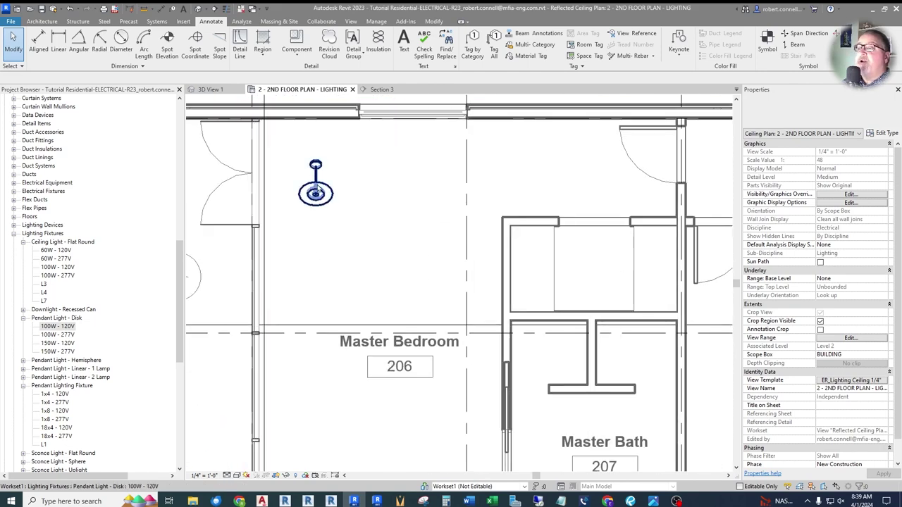
left_click(316, 185)
left_click_drag(315, 185, 336, 284)
left_click(382, 89)
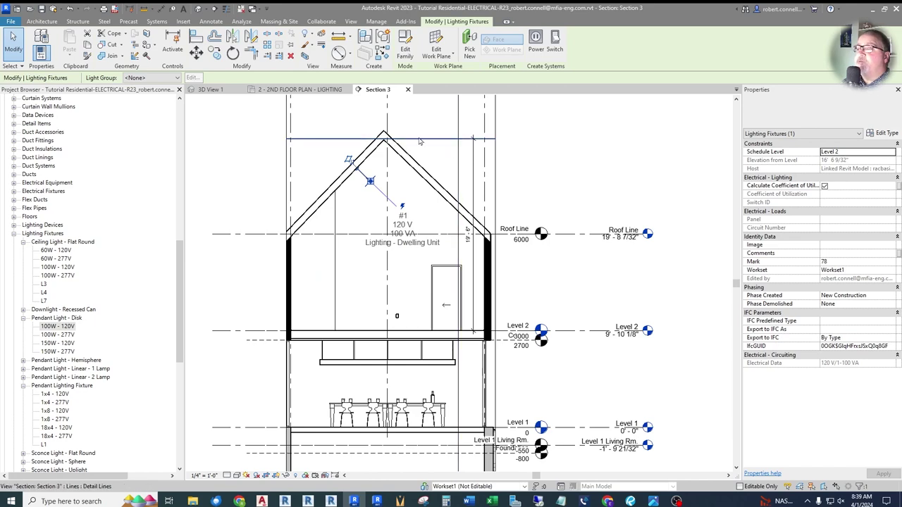
key("Escape")
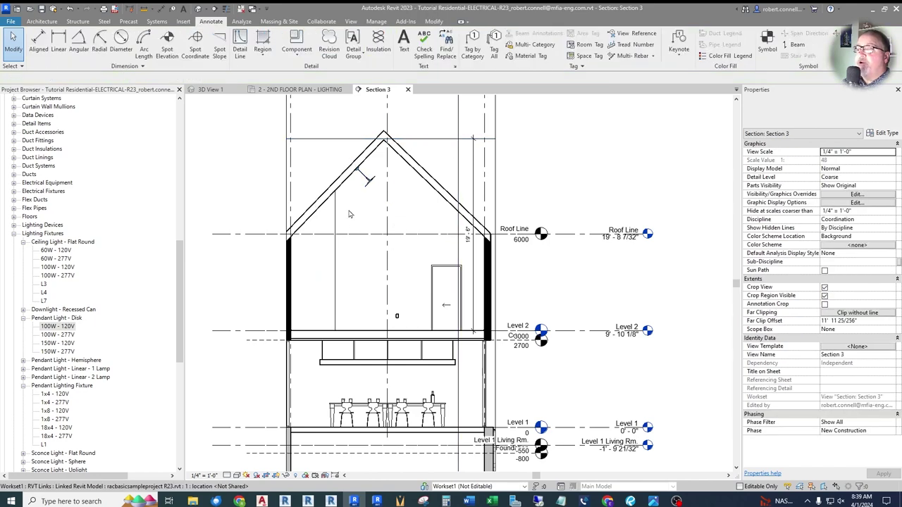
scroll(361, 187, "up", 2)
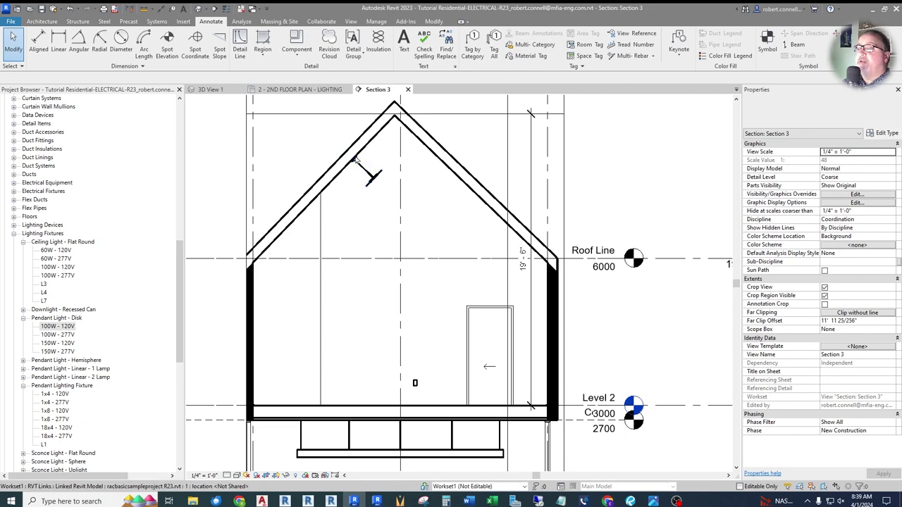
scroll(362, 217, "down", 2)
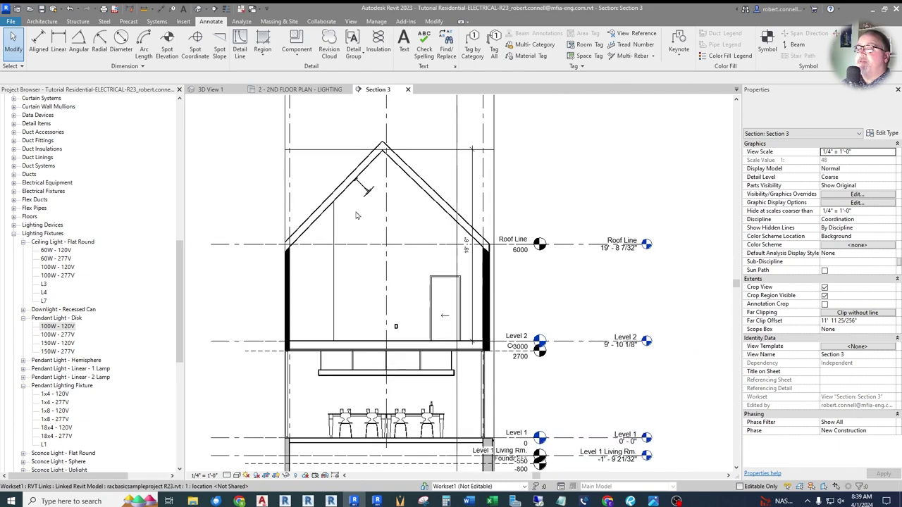
Step: Place a 100W - 120V Pendant Light - Hemisphere on the sloped ceiling near the disk pendant and check it in Section 3
left_click(308, 91)
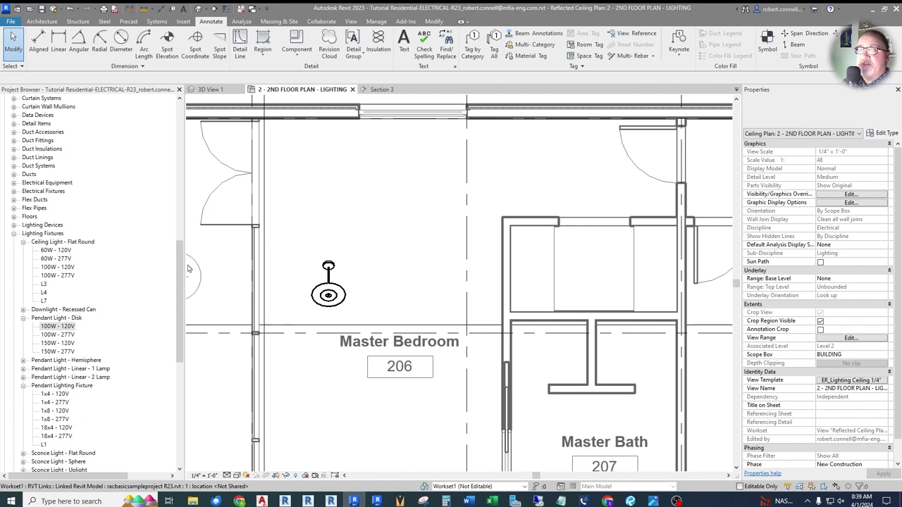
left_click_drag(181, 266, 192, 293)
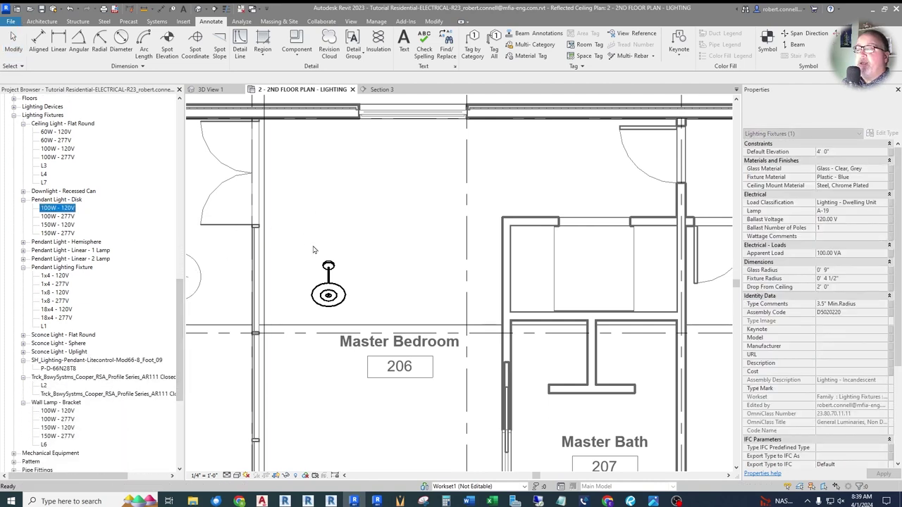
left_click(23, 242)
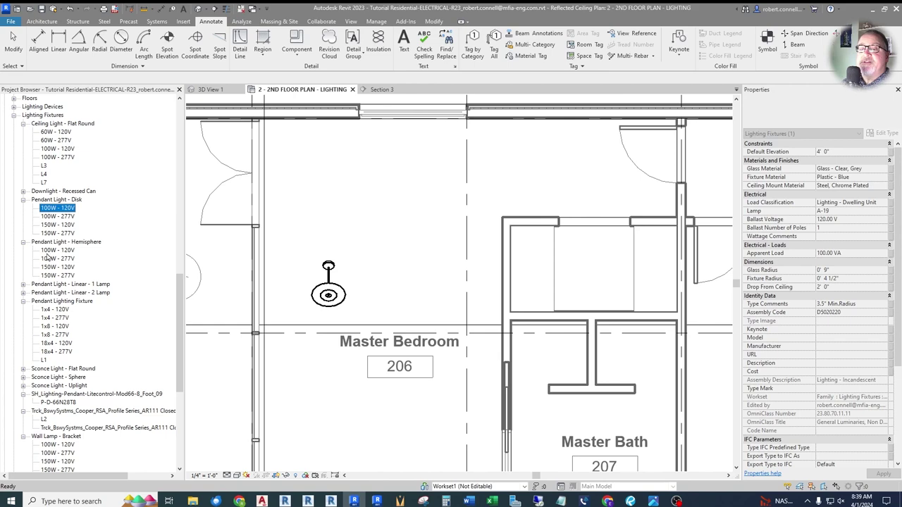
left_click(47, 251)
left_click_drag(330, 254, 356, 194)
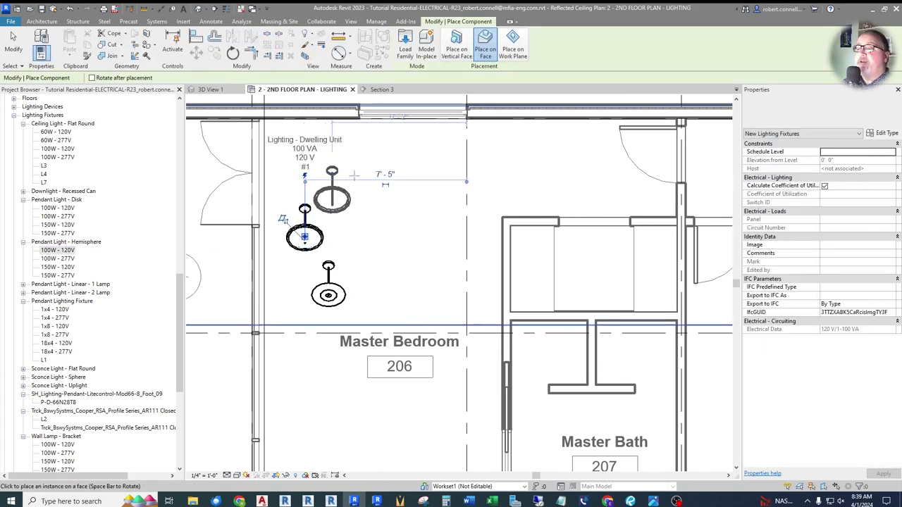
key("Escape")
key("Escape")
left_click(380, 90)
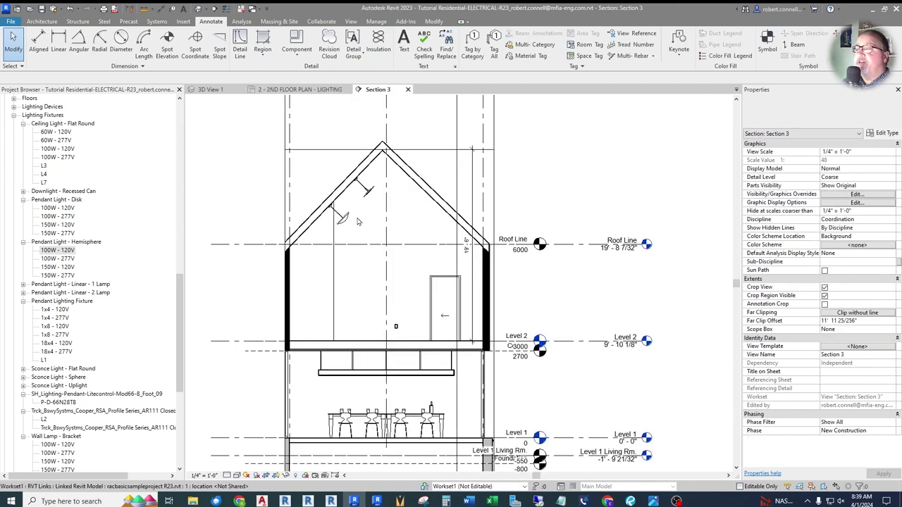
Step: Place a 48" - 120V Pendant Light - Linear - 1 Lamp, rotated 90 degrees, beside the two pendants in the lighting plan
left_click(302, 90)
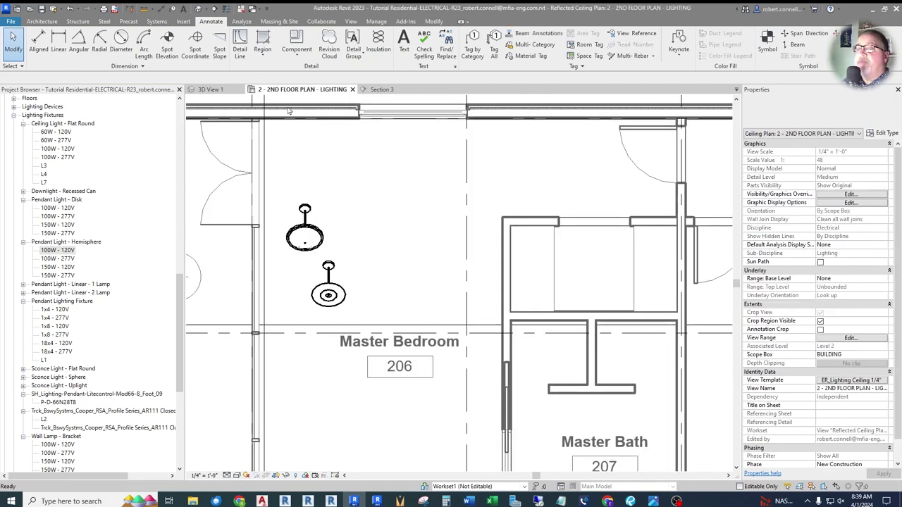
left_click(23, 284)
left_click_drag(54, 292, 395, 222)
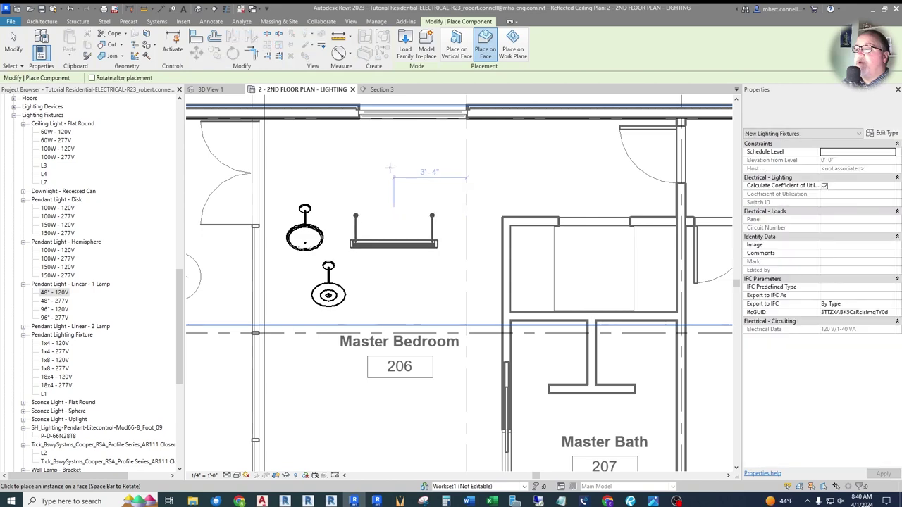
key("space")
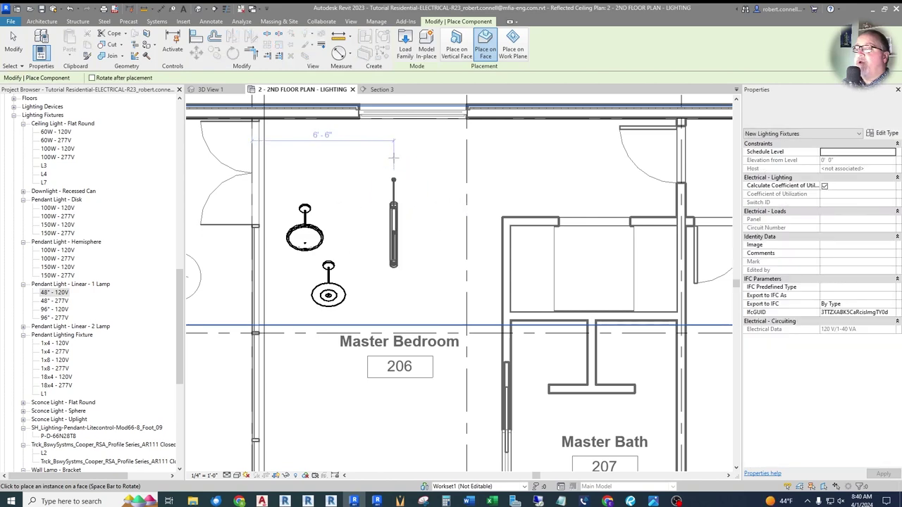
left_click(352, 208)
key("Escape")
key("Escape")
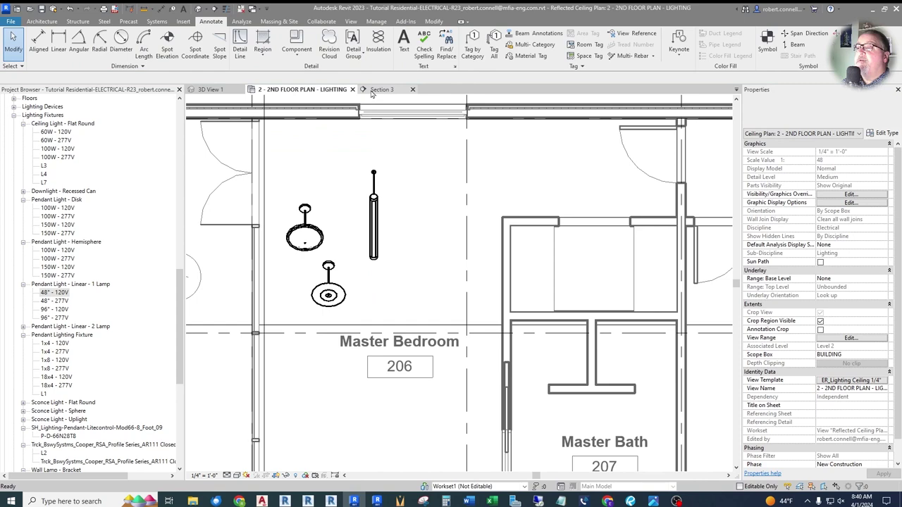
Step: Move the 48" - 120V Linear - 1 Lamp pendant down the roof slope toward the eave in Section 3 and return to the lighting plan
key("ctrl+Tab")
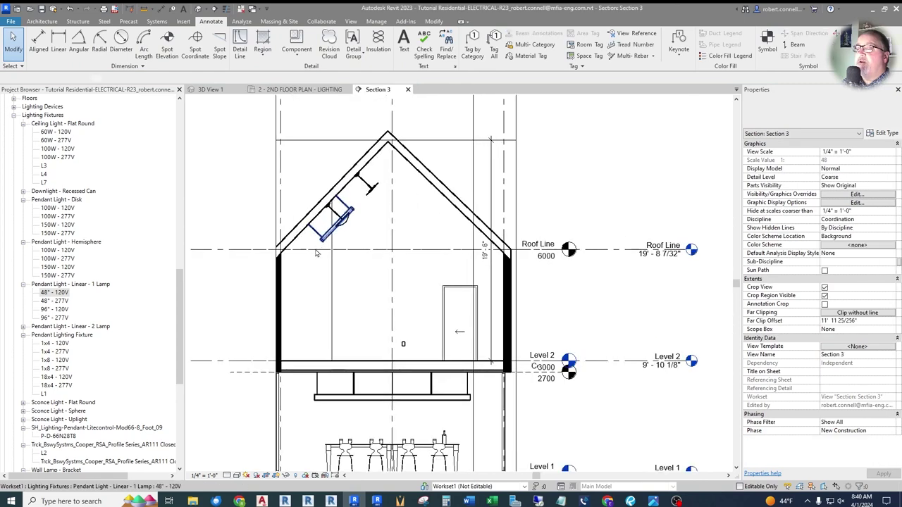
left_click(318, 239)
key("Escape")
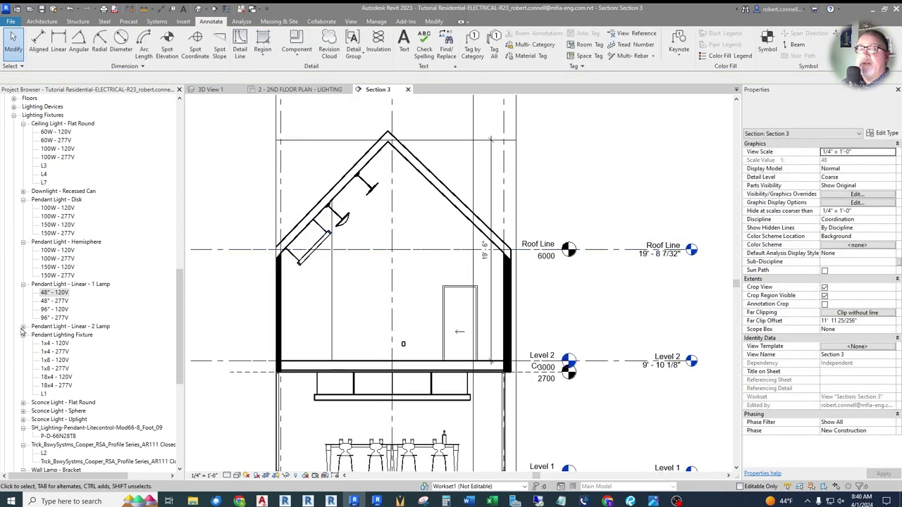
key("ctrl+Tab")
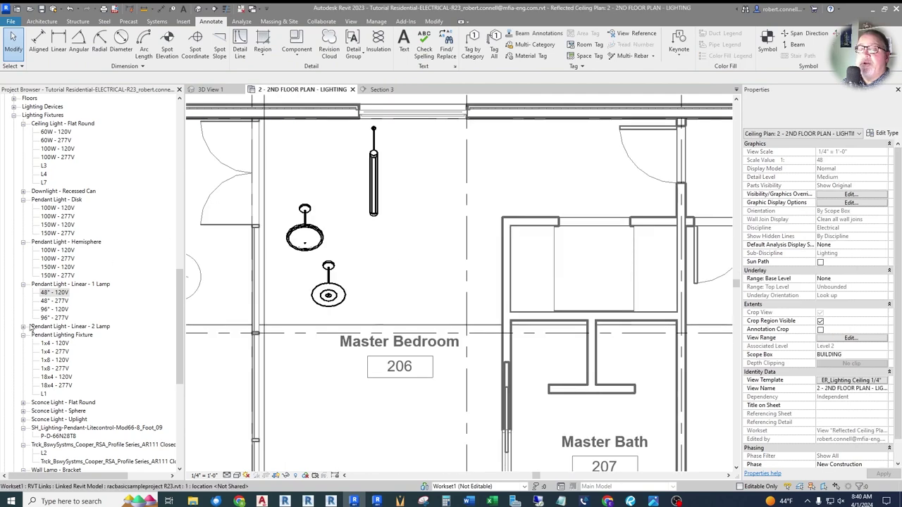
Step: Place a 48" - 120V Pendant Light - Linear - 2 Lamp beside the 1-lamp pendant in the Master Bedroom and check it in Section 3
left_click(22, 328)
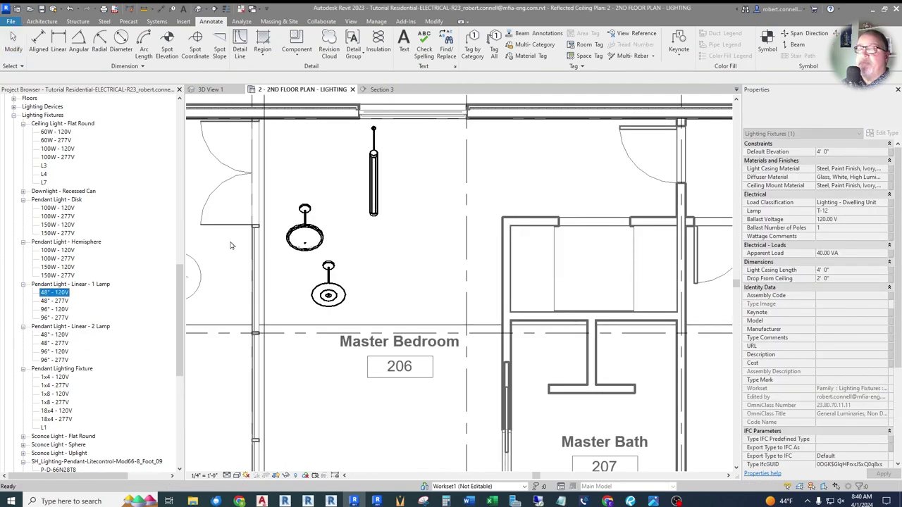
left_click_drag(54, 337, 406, 211)
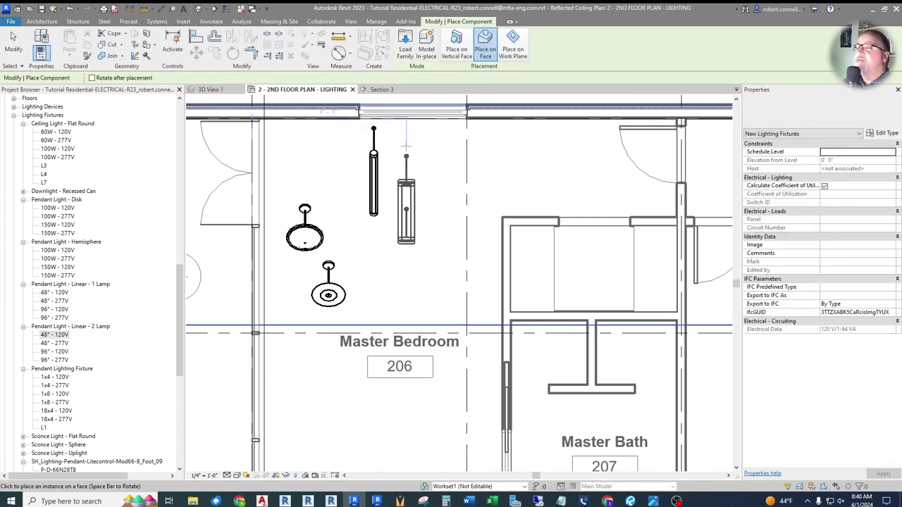
left_click(404, 148)
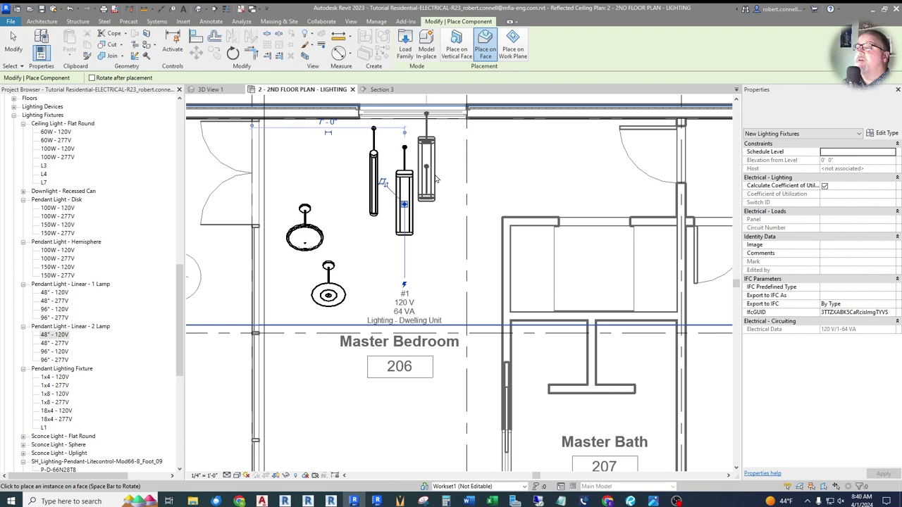
key("Escape")
key("Escape")
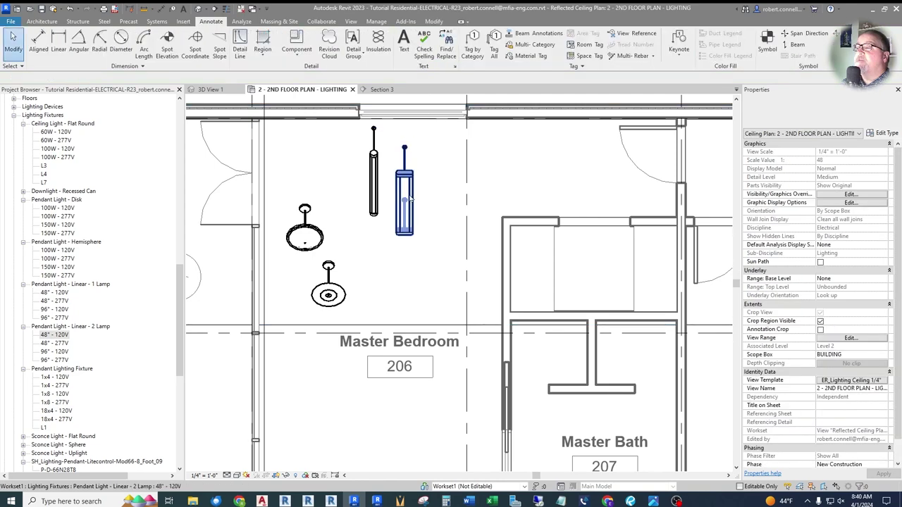
left_click(374, 90)
left_click(305, 90)
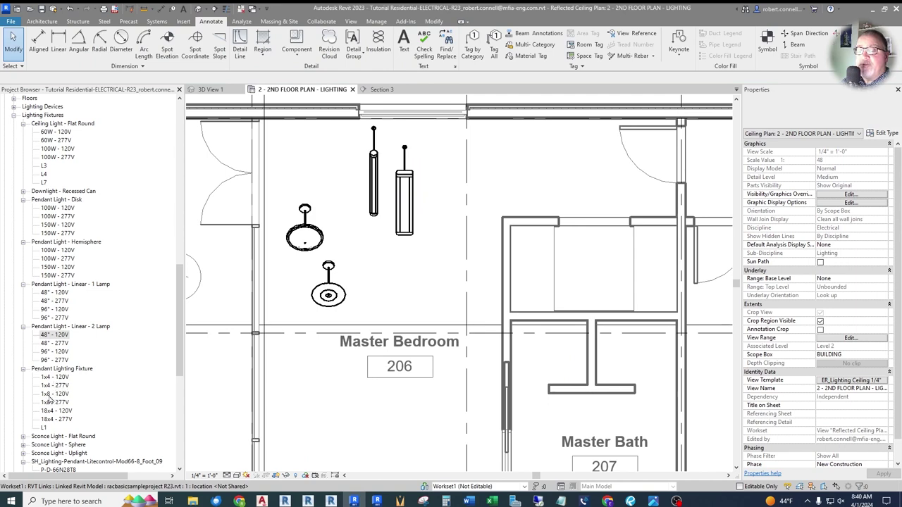
Step: Place a 1x8 - 120V Pendant Lighting Fixture, rotated 90 degrees, beside the linear pendants in the lighting plan and view it in Section 3
left_click_drag(46, 396, 423, 261)
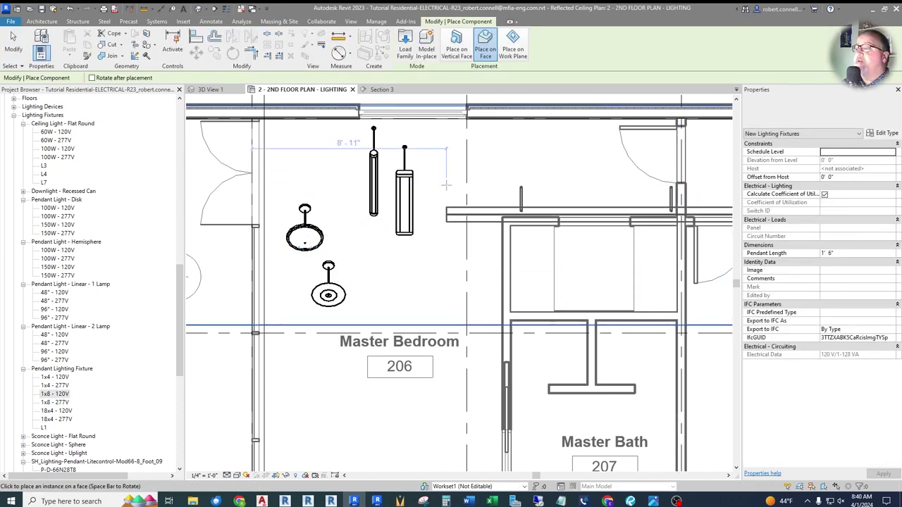
key("space")
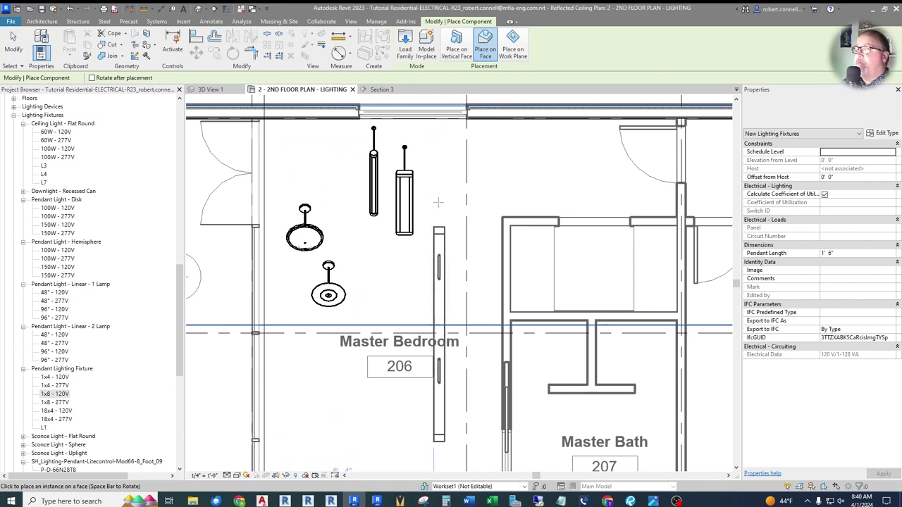
key("Escape")
left_click(380, 92)
scroll(380, 186, "up", 3)
Step: Try to move the 1x8 pendant fixture against the sloped ceiling in Section 3 and check its position in the lighting plan
left_click(404, 196)
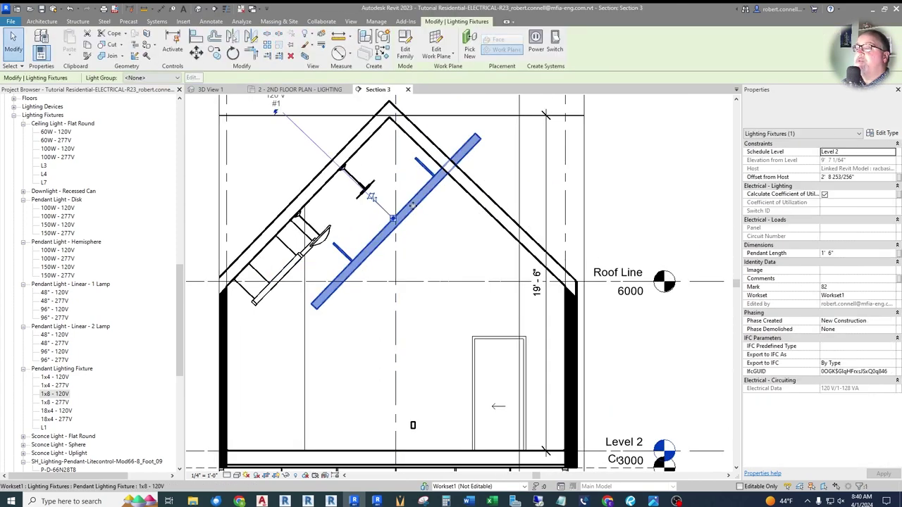
left_click_drag(416, 205, 362, 163)
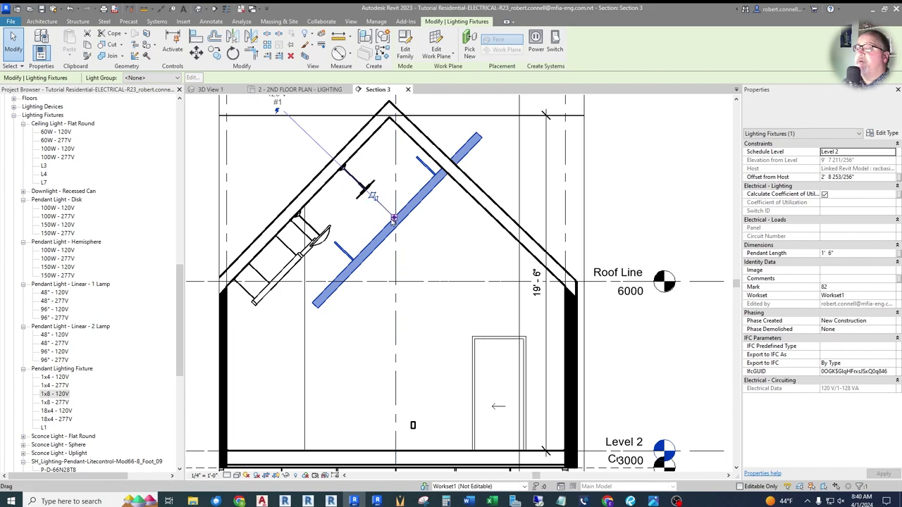
left_click_drag(404, 205, 400, 266)
left_click(423, 277)
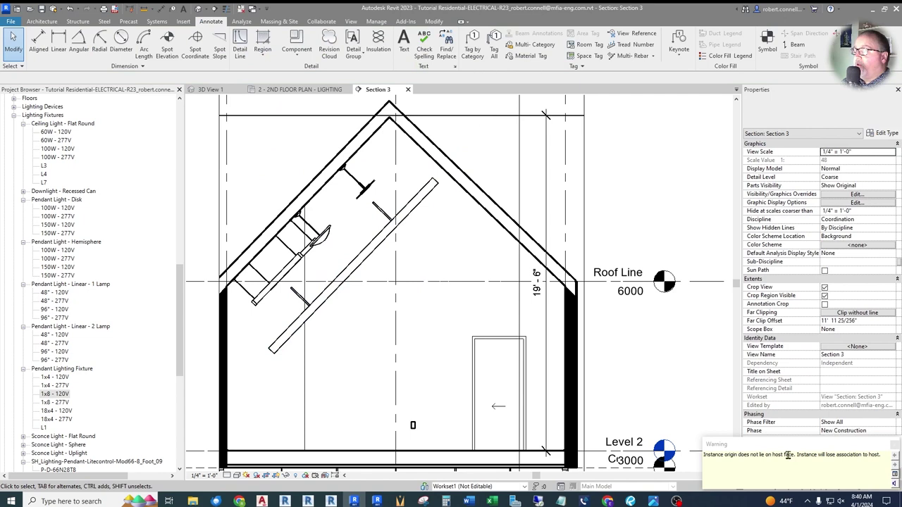
left_click(894, 445)
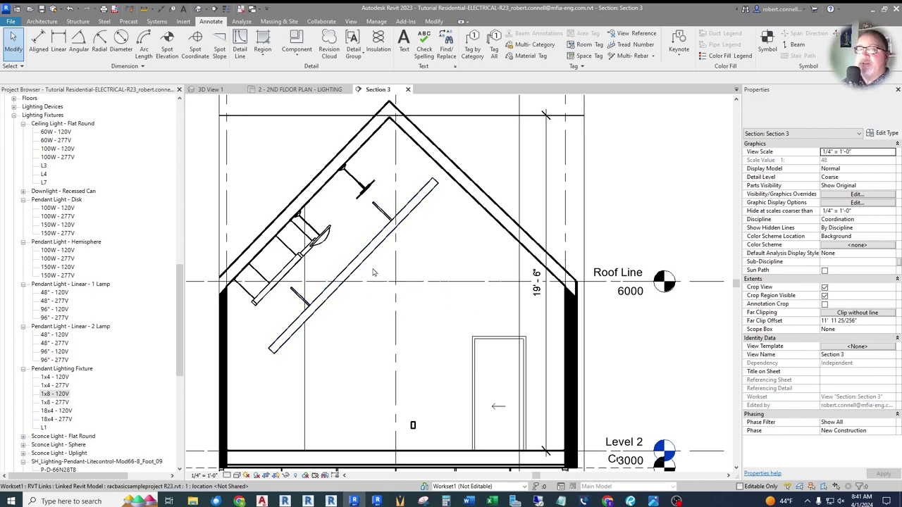
scroll(372, 270, "down", 2)
scroll(363, 275, "up", 2)
scroll(358, 273, "down", 1)
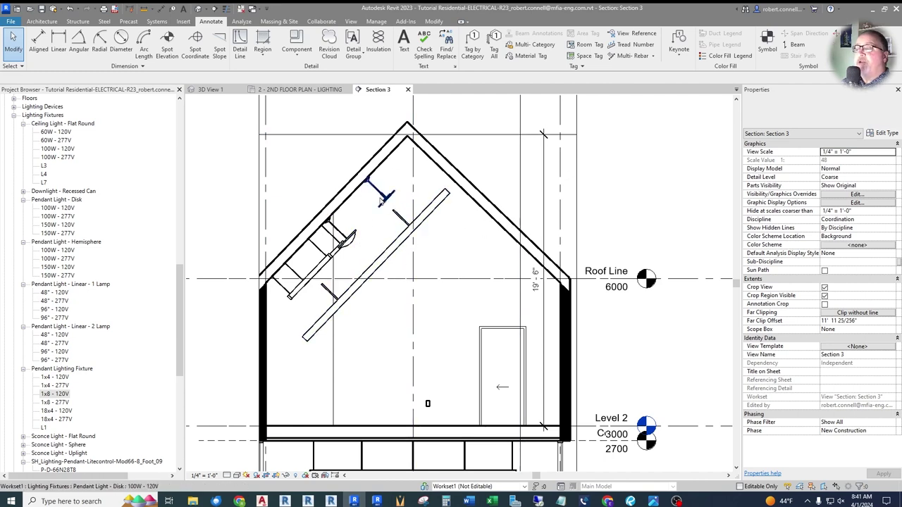
left_click(303, 94)
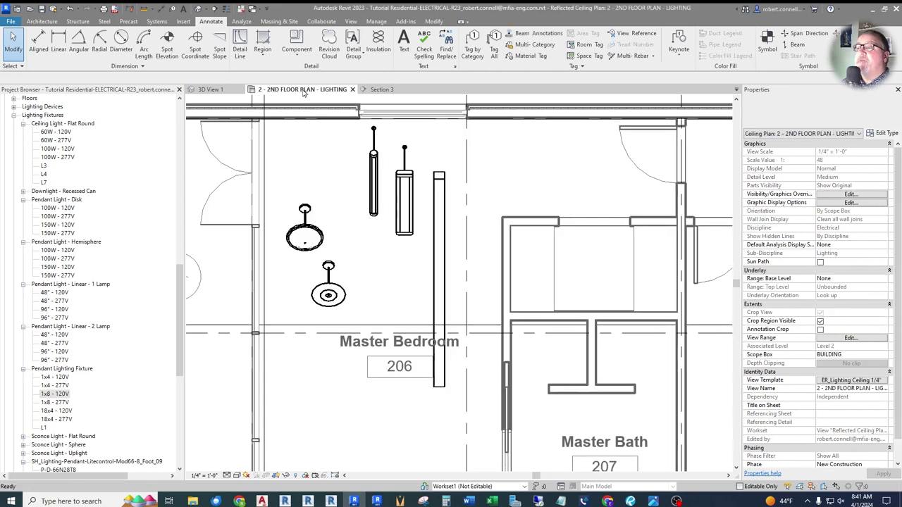
scroll(349, 226, "down", 2)
scroll(381, 170, "up", 1)
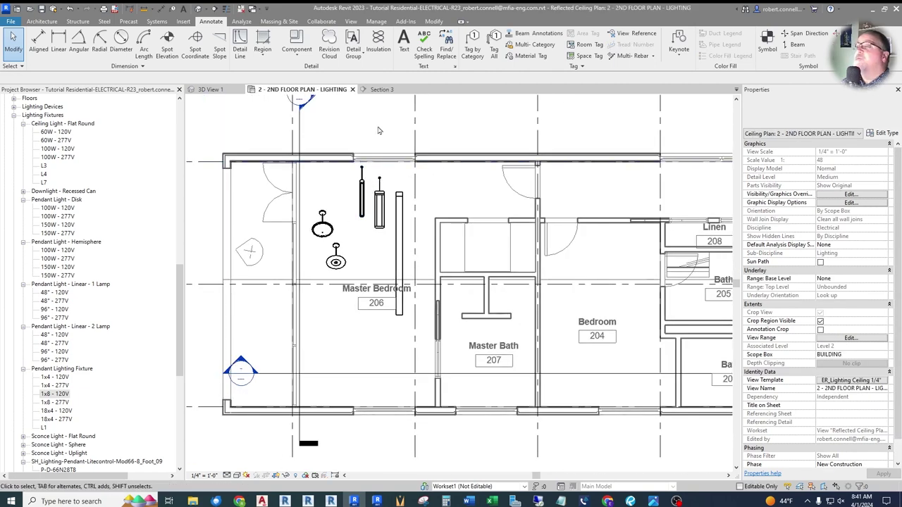
left_click(48, 21)
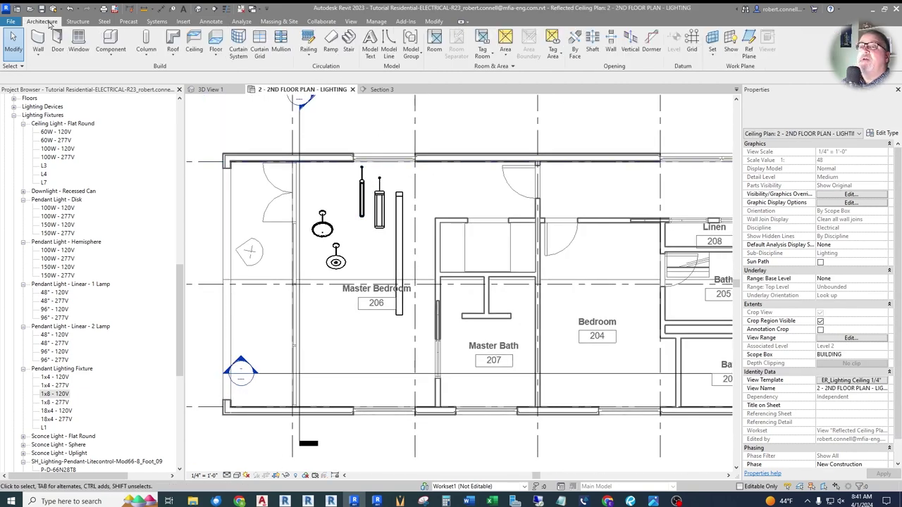
left_click(750, 42)
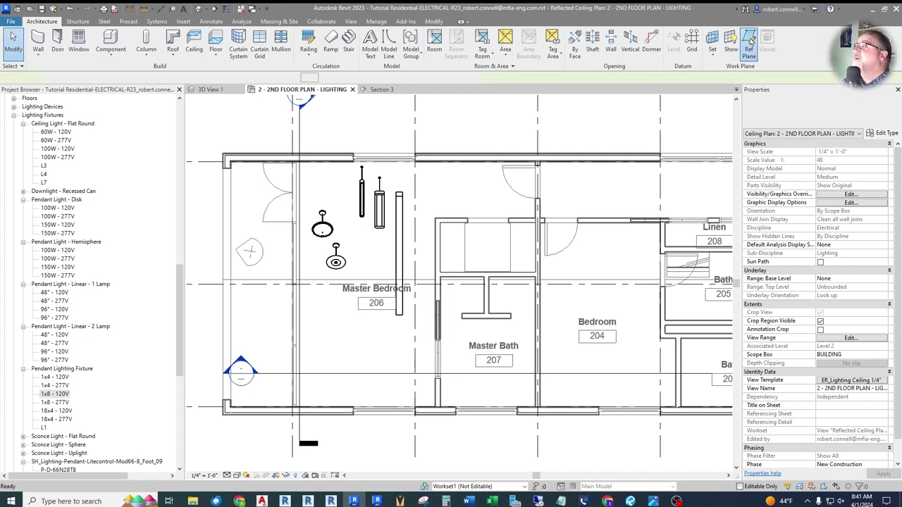
left_click(419, 203)
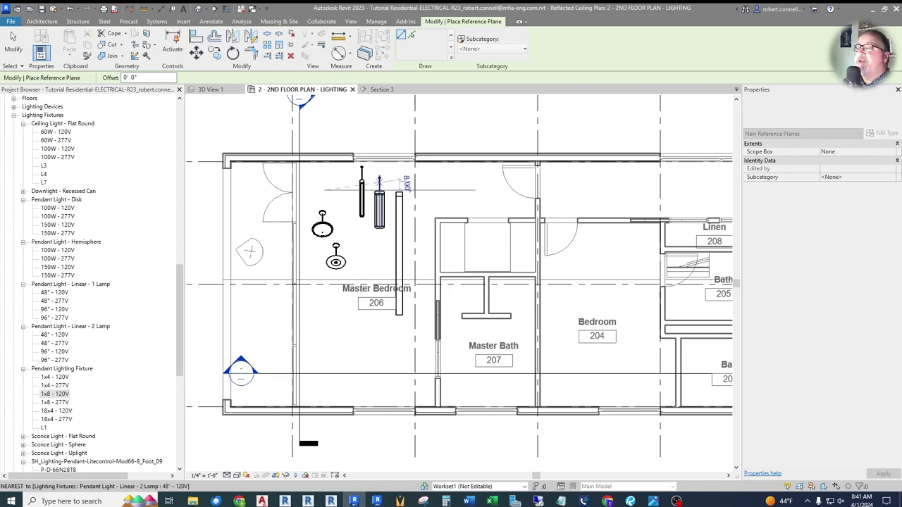
key("Escape")
key("Escape")
Step: Draw a horizontal reference plane across the roof space in Section 3, above the Roof Line level
left_click(377, 90)
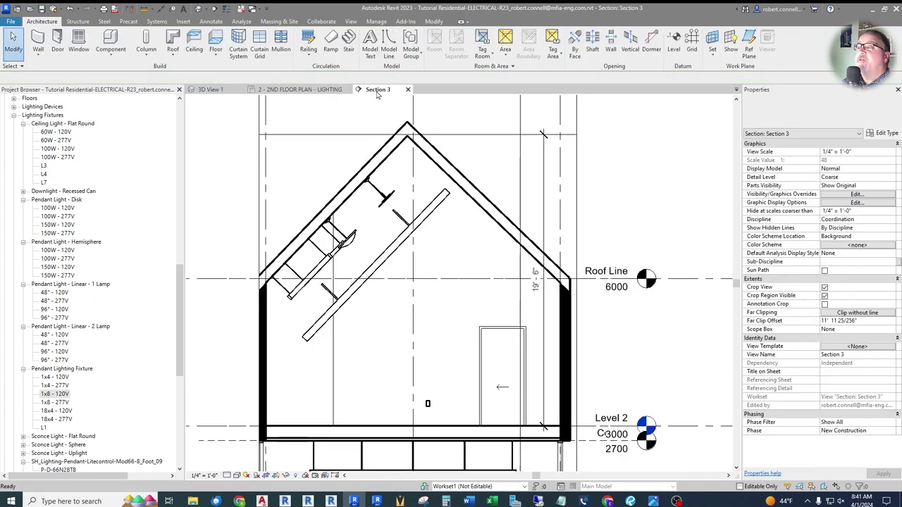
left_click(746, 47)
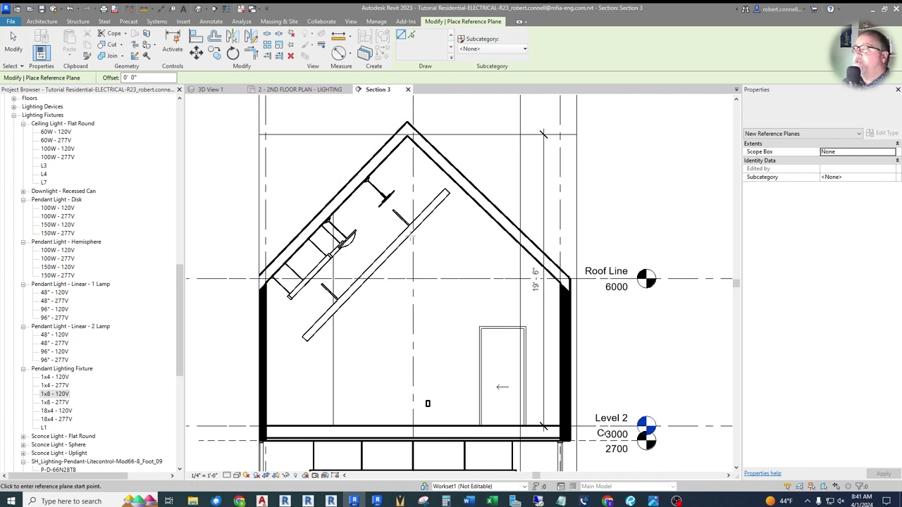
left_click(275, 213)
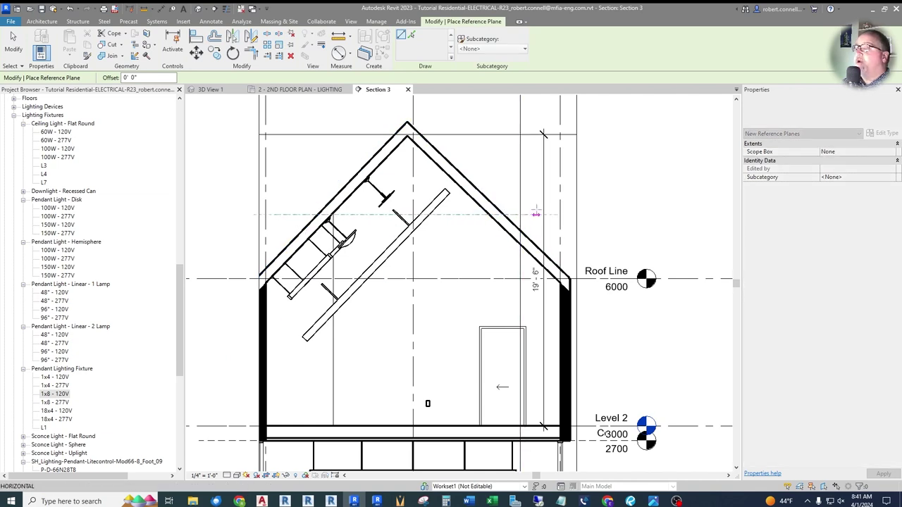
left_click(537, 210)
key("Escape")
key("Escape")
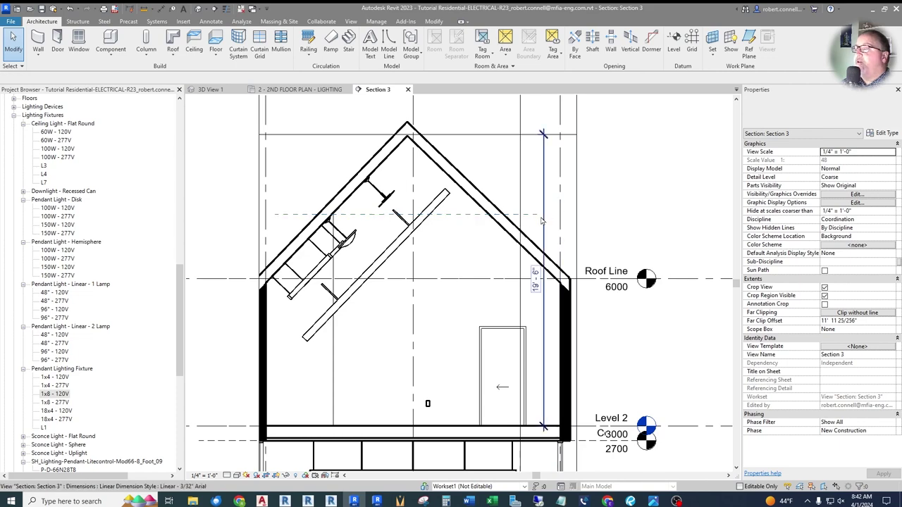
Step: Check the lighting plan and remove the horizontal reference planes from Section 3
left_click(304, 90)
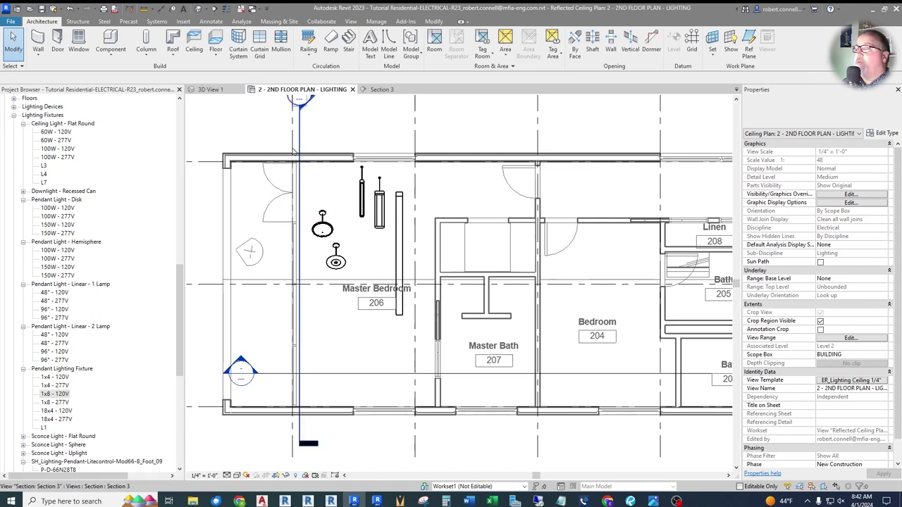
scroll(497, 148, "down", 4)
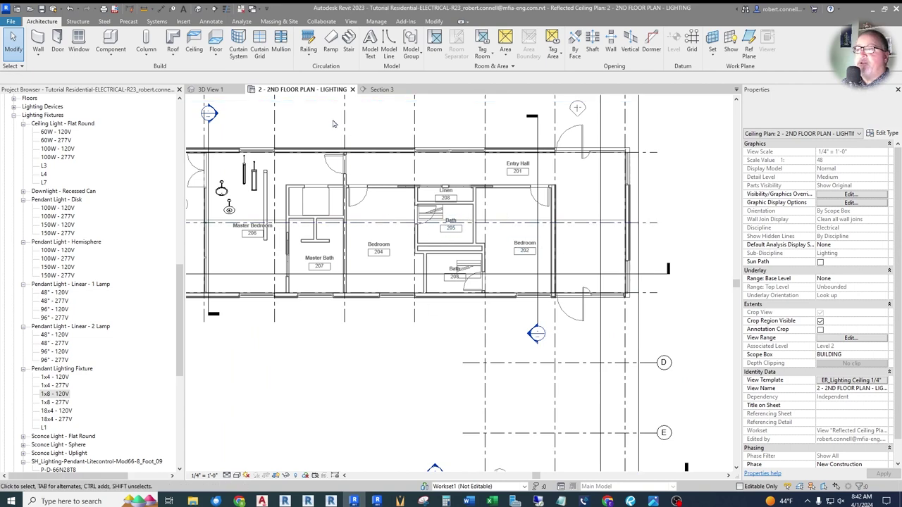
left_click(379, 89)
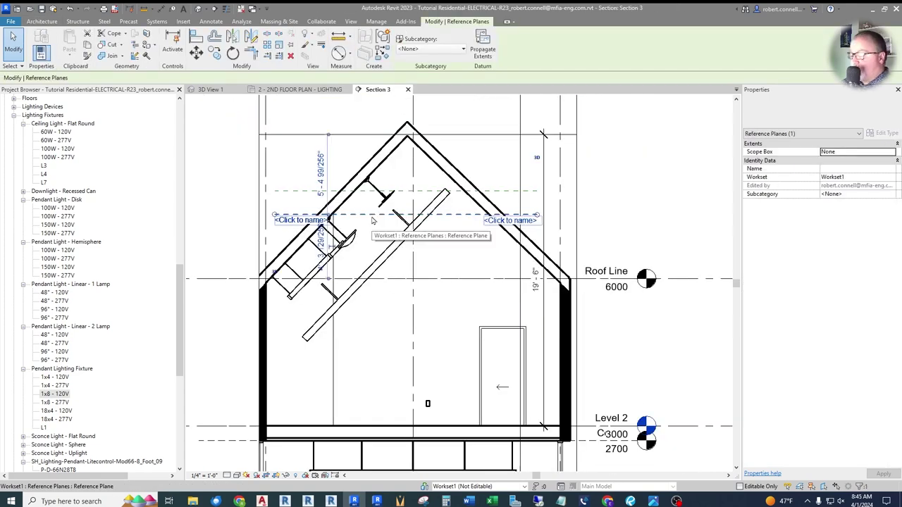
left_click(373, 218)
key("Escape")
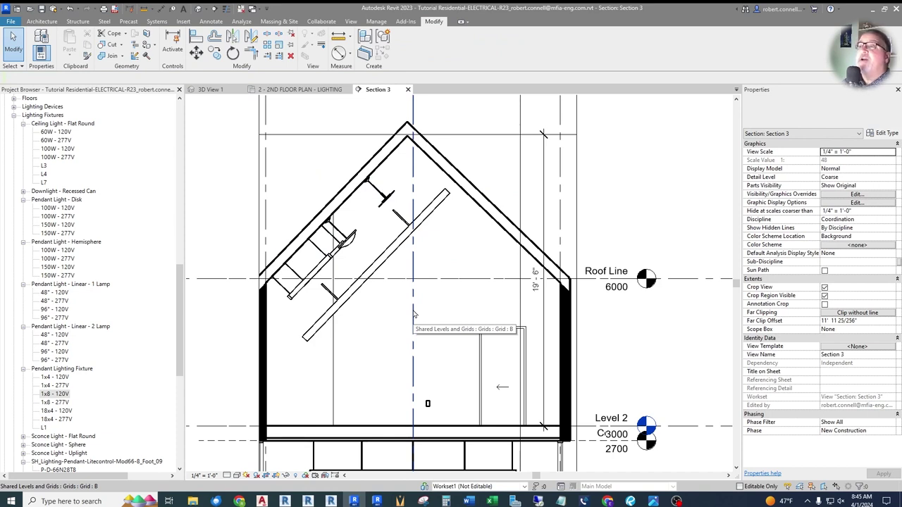
Step: Delete all the disk, hemisphere, linear and 1x8 pendants below the sloped ceiling in Section 3
left_click(183, 22)
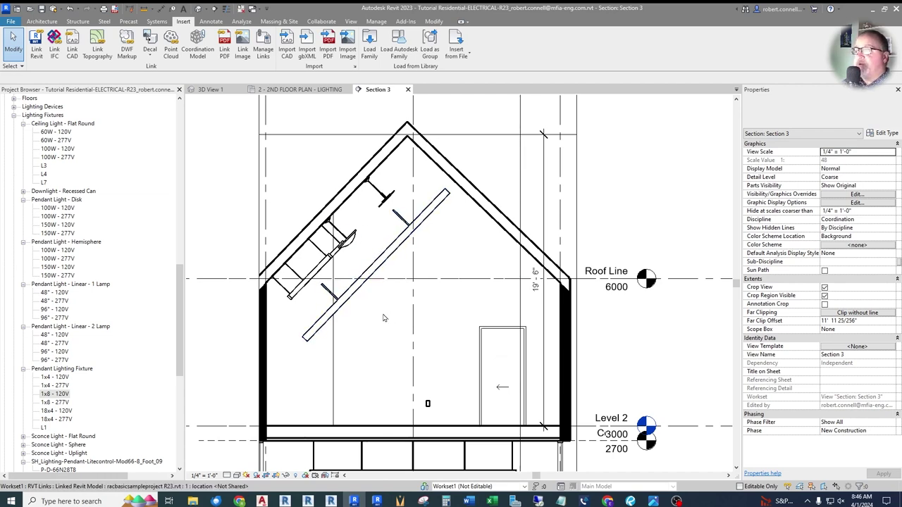
left_click(384, 258)
key("Delete")
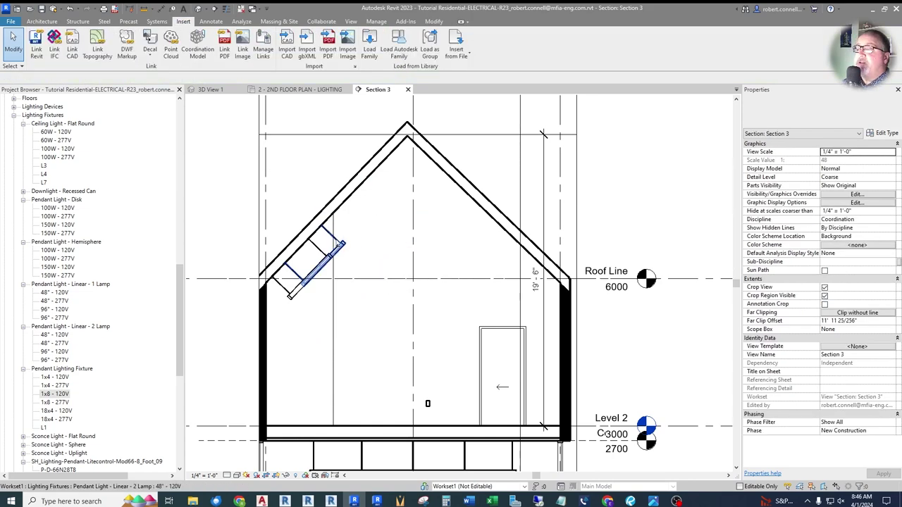
left_click(327, 237)
key("Delete")
left_click(317, 250)
key("Delete")
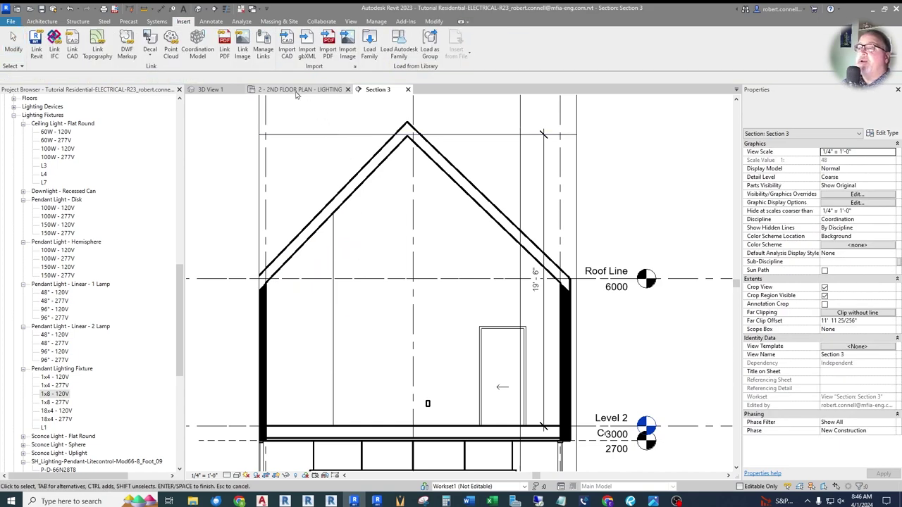
Step: Return to the 2nd floor lighting plan and examine the Master Bedroom area
left_click(296, 89)
scroll(378, 263, "down", 2)
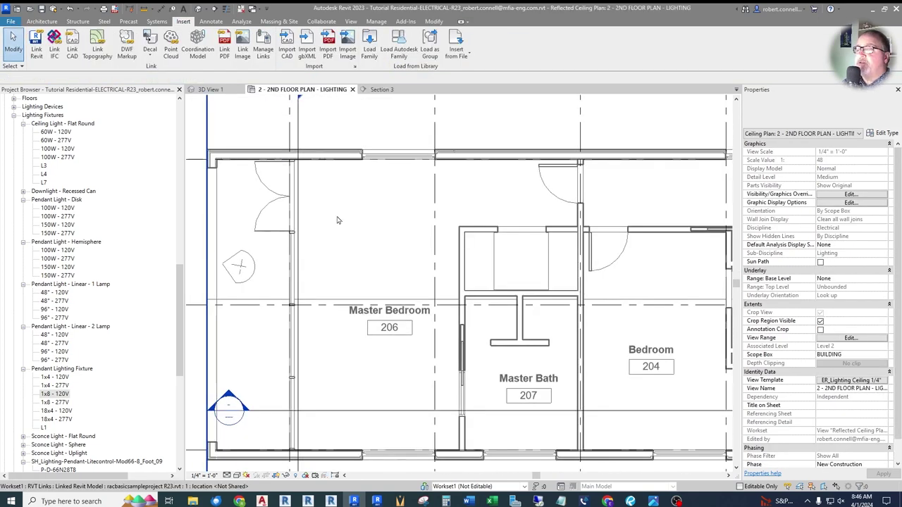
scroll(338, 223, "up", 2)
scroll(362, 222, "down", 2)
scroll(374, 239, "up", 1)
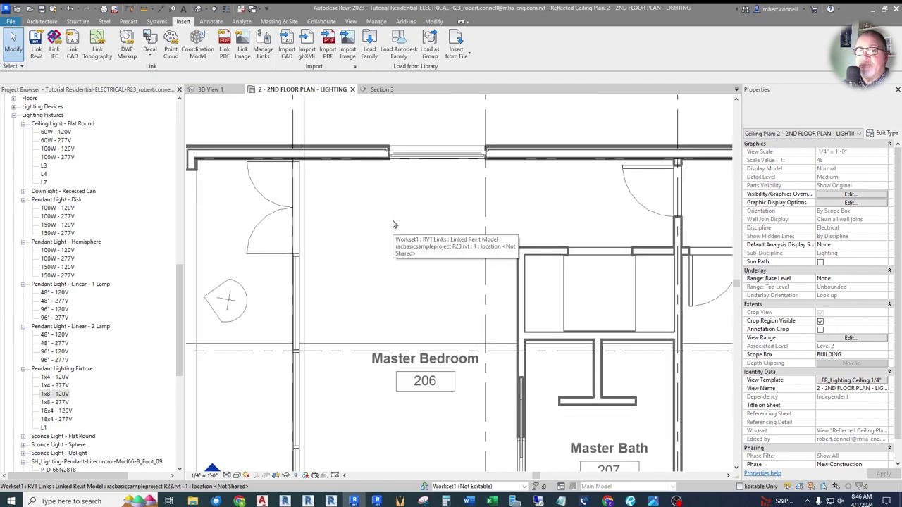
scroll(406, 217, "down", 1)
scroll(409, 220, "up", 2)
scroll(423, 226, "down", 1)
scroll(395, 239, "up", 1)
scroll(383, 250, "down", 1)
scroll(373, 261, "up", 1)
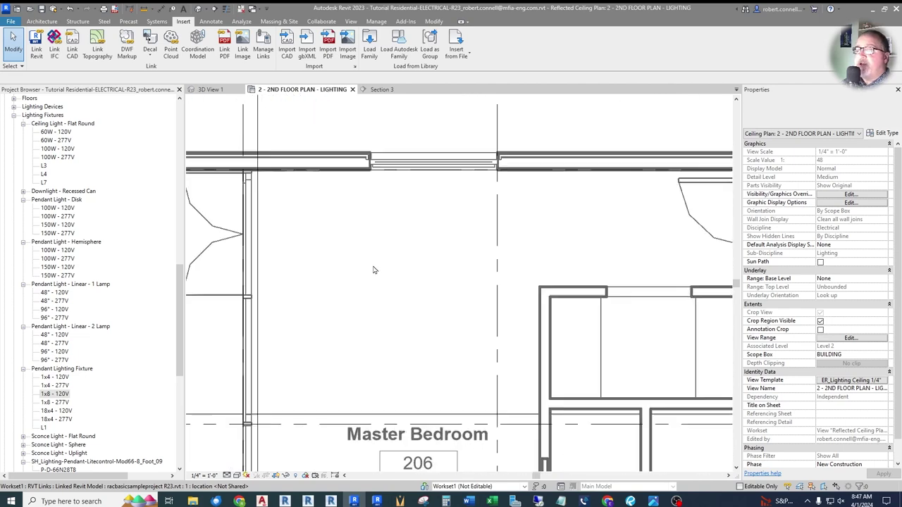
scroll(395, 278, "down", 1)
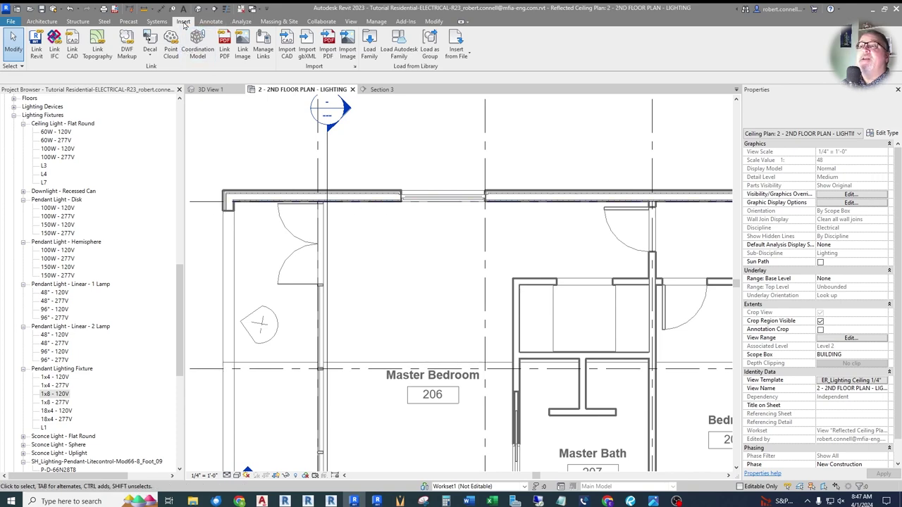
Step: Load the family ER_Pendant Circular.rfa from the ER folder into the project
left_click(369, 46)
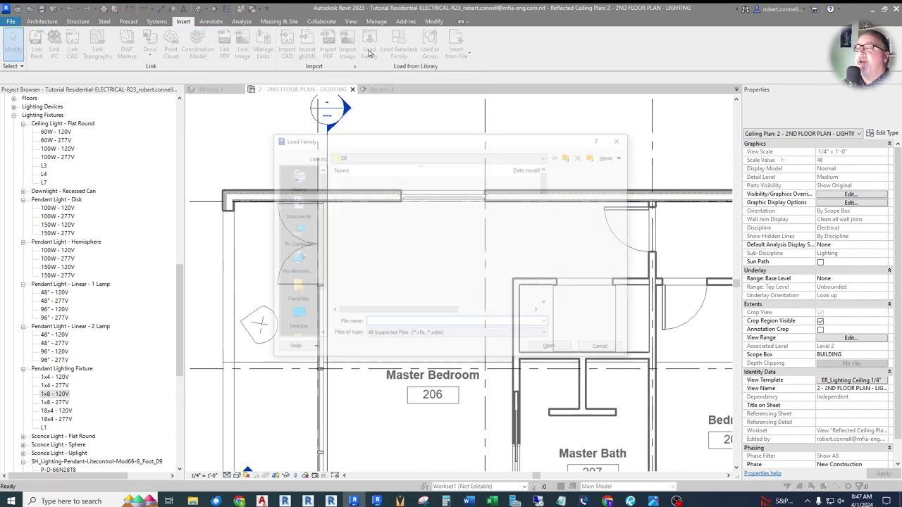
scroll(394, 261, "down", 7)
scroll(367, 255, "up", 2)
left_click(367, 251)
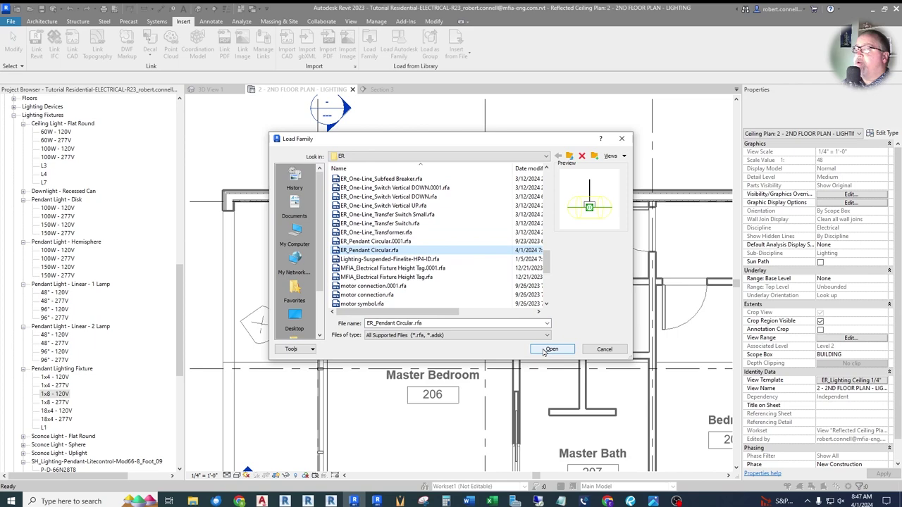
left_click(545, 350)
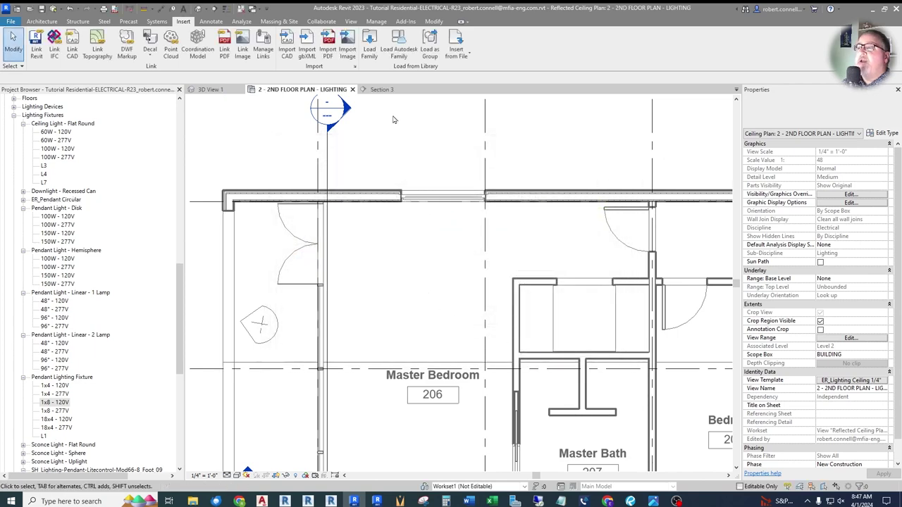
Step: Place one ER_Pendant Circular fixture in the Master Bedroom above the room label, at an elevation of 8' 0" from Level 2
left_click(22, 200)
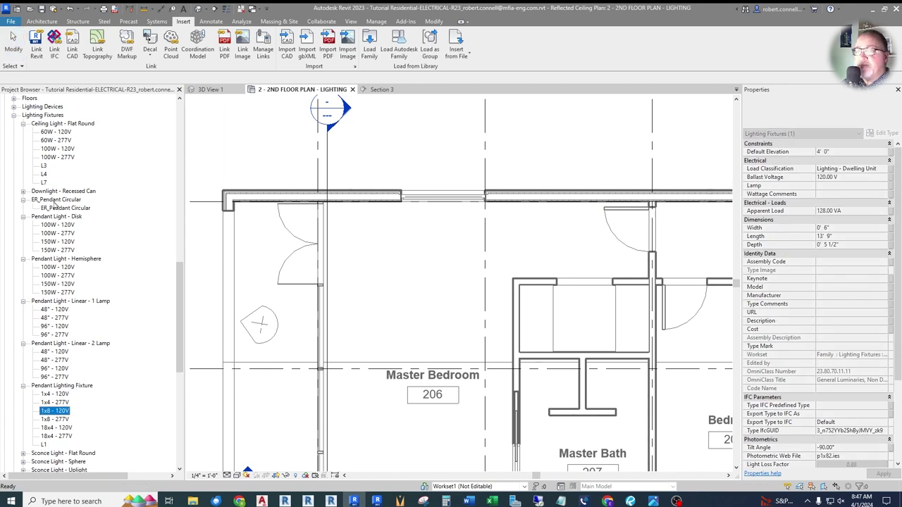
left_click_drag(51, 211, 386, 270)
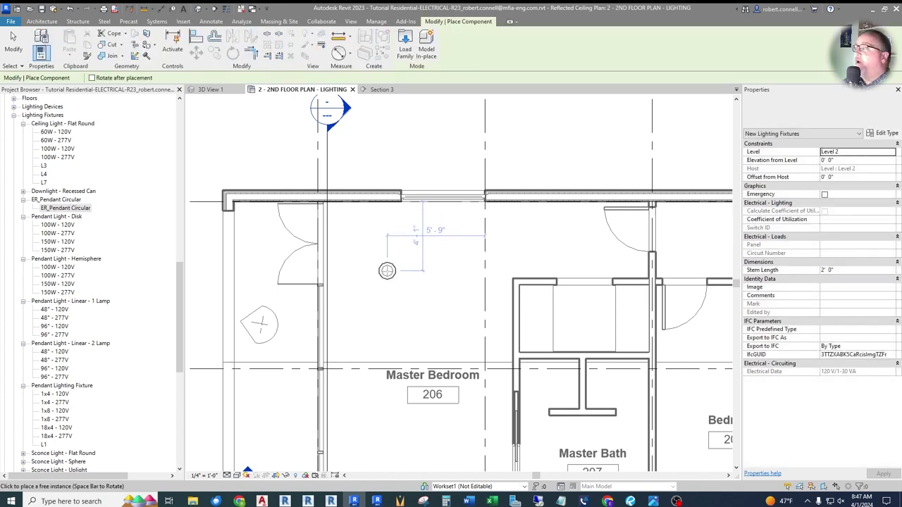
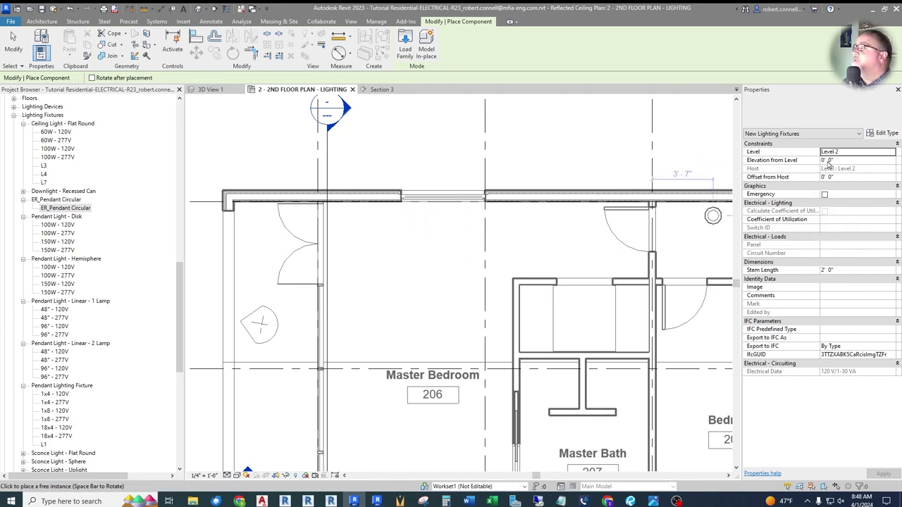
left_click(850, 160)
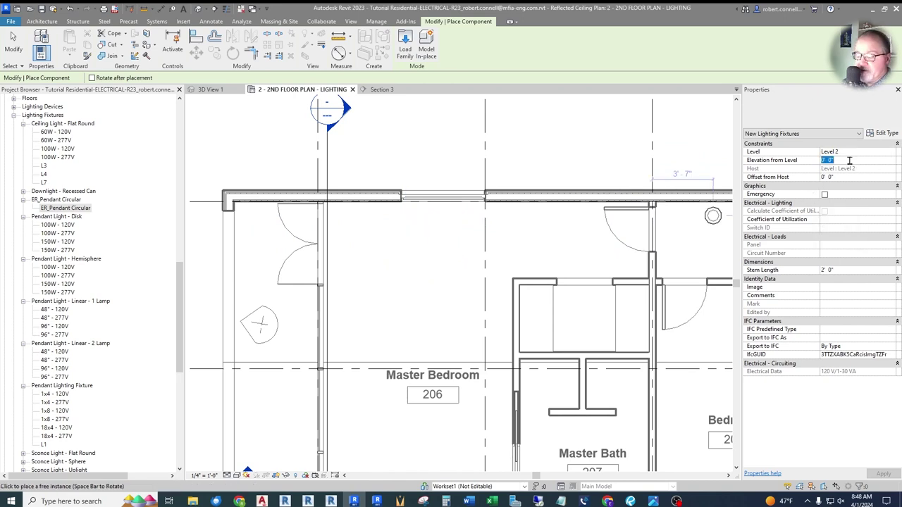
type("8")
key("Return")
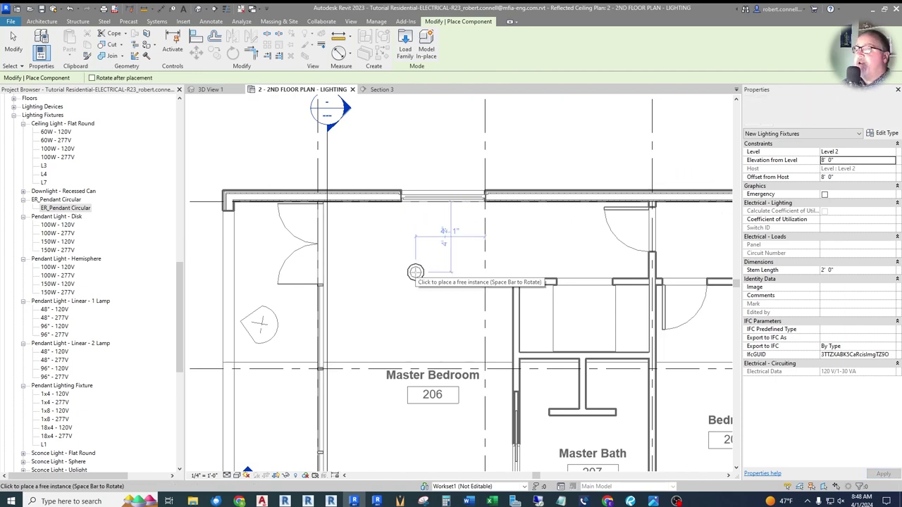
scroll(416, 272, "up", 2)
scroll(416, 267, "down", 1)
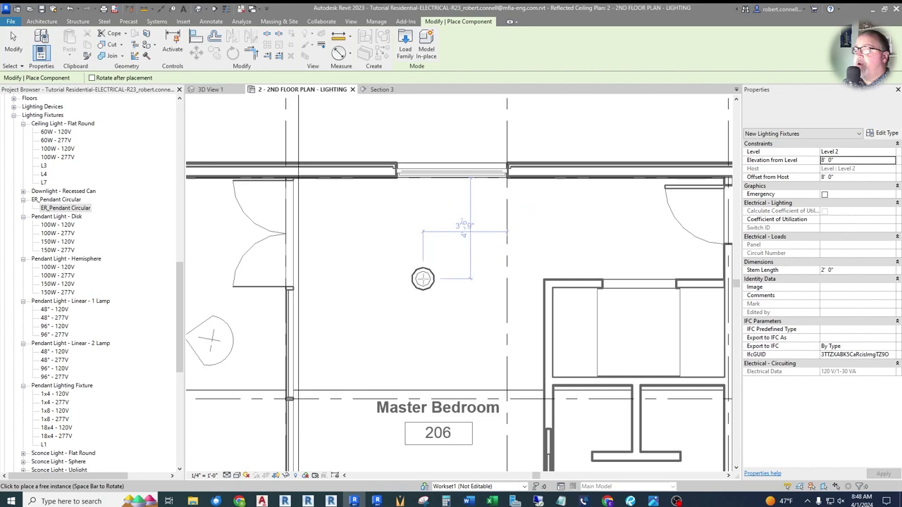
left_click(423, 278)
key("Escape")
key("Escape")
scroll(433, 235, "down", 1)
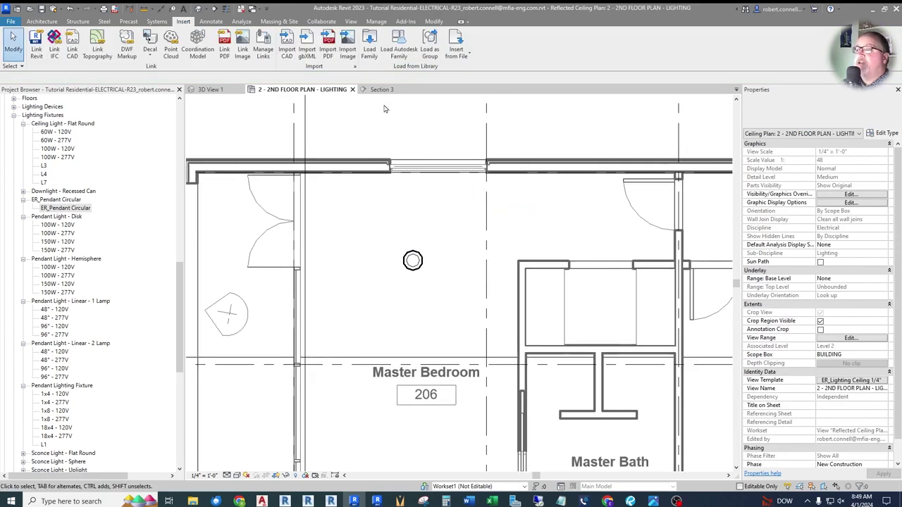
Step: Look for the circular pendant in Section 3, and examine its symbol and properties in the 2nd floor lighting plan
left_click(380, 90)
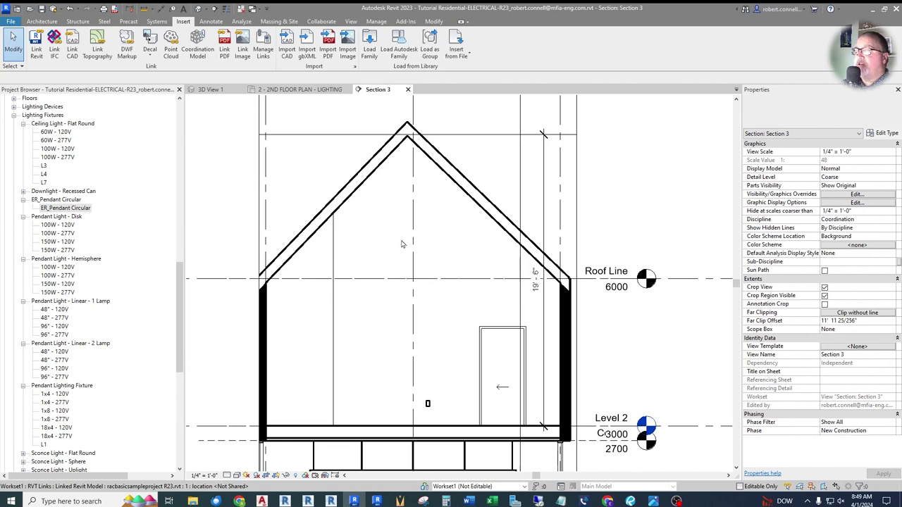
left_click(303, 90)
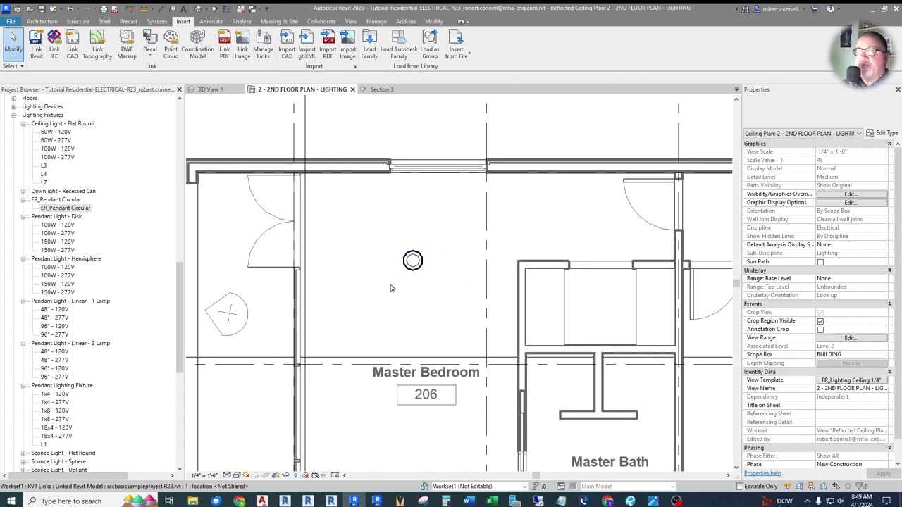
scroll(417, 270, "up", 5)
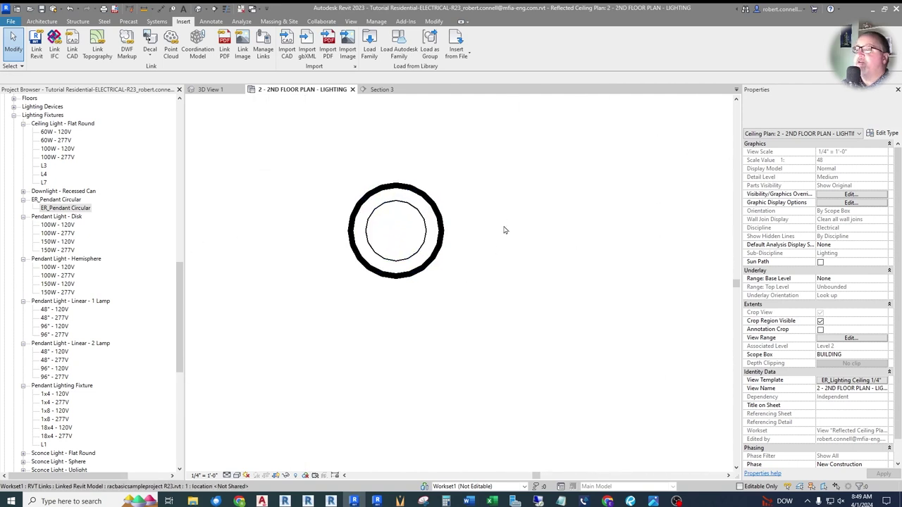
left_click(396, 188)
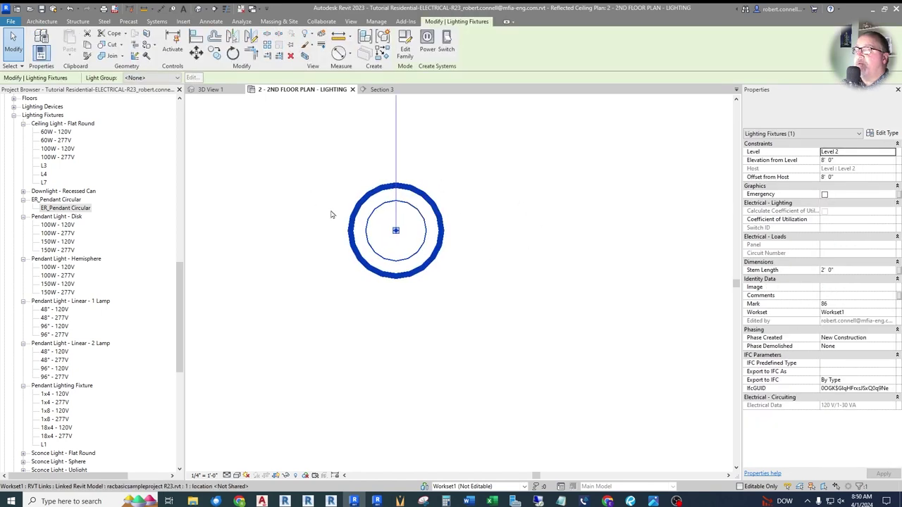
scroll(425, 244, "down", 4)
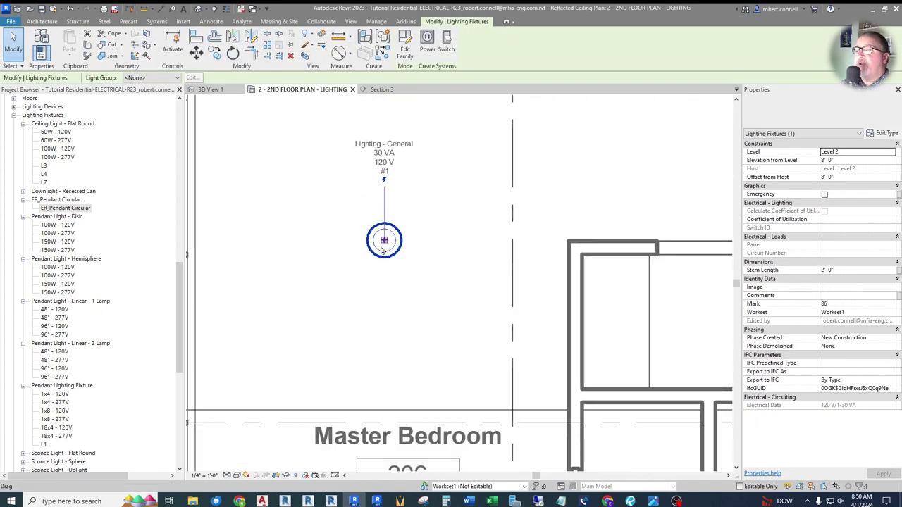
scroll(391, 254, "up", 1)
scroll(394, 243, "down", 3)
key("Escape")
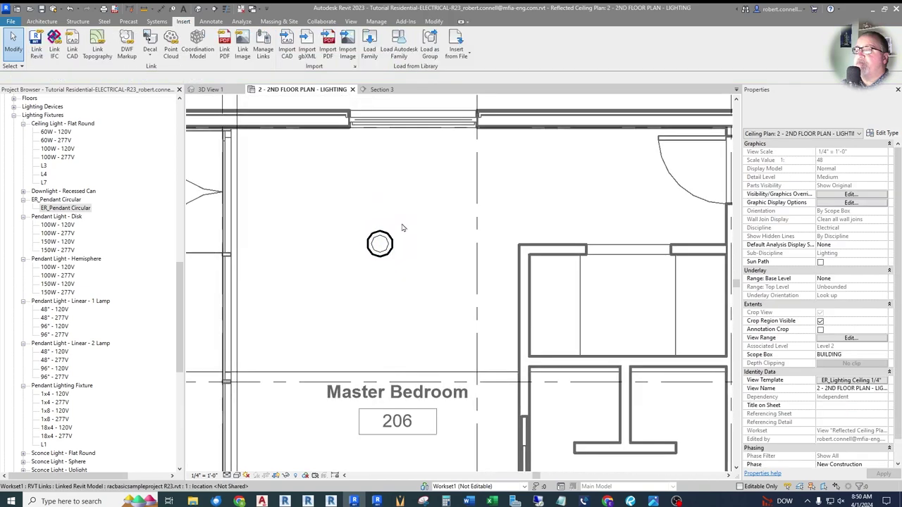
scroll(380, 228, "up", 2)
scroll(373, 231, "down", 2)
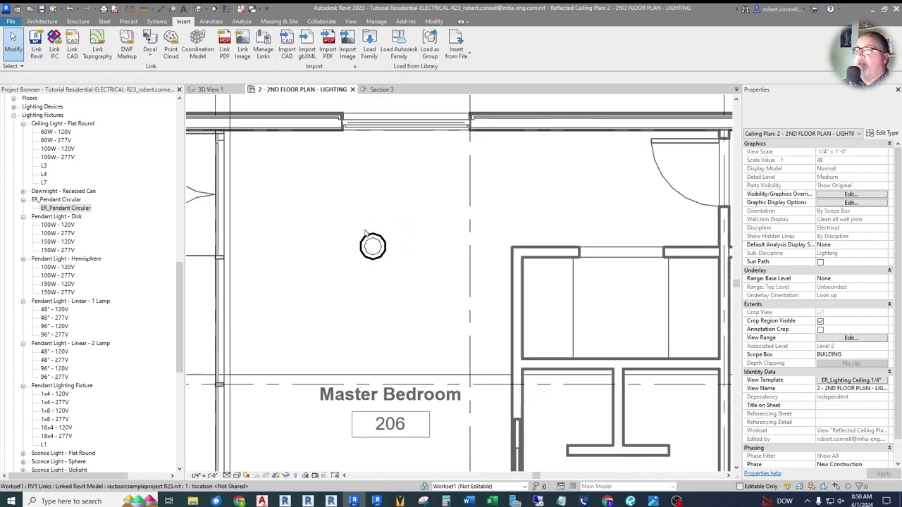
scroll(365, 233, "down", 2)
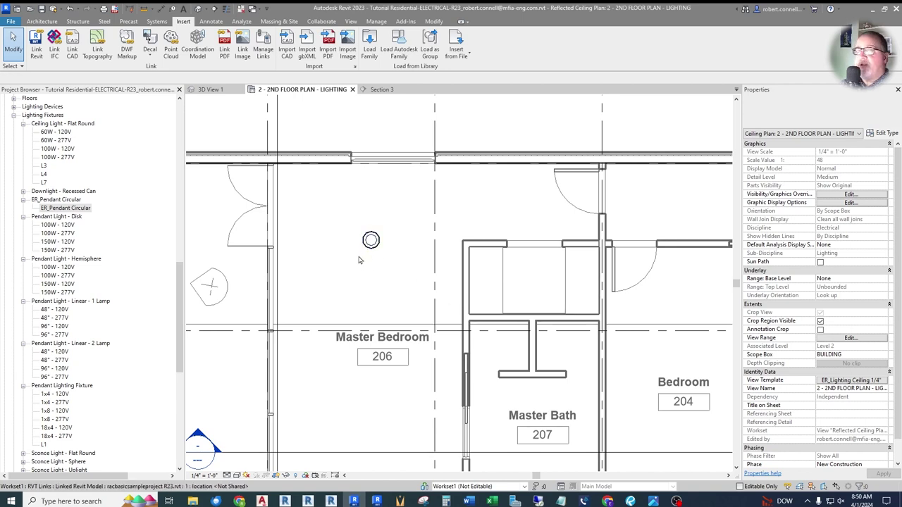
Step: Turn on the circular pendant's Emergency option to check its plan symbol, and turn the option back off
scroll(367, 252, "up", 2)
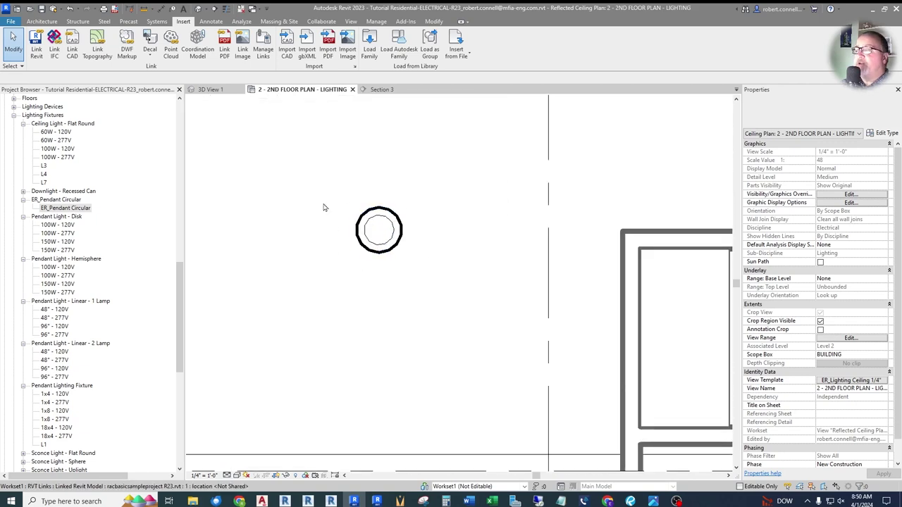
left_click(398, 238)
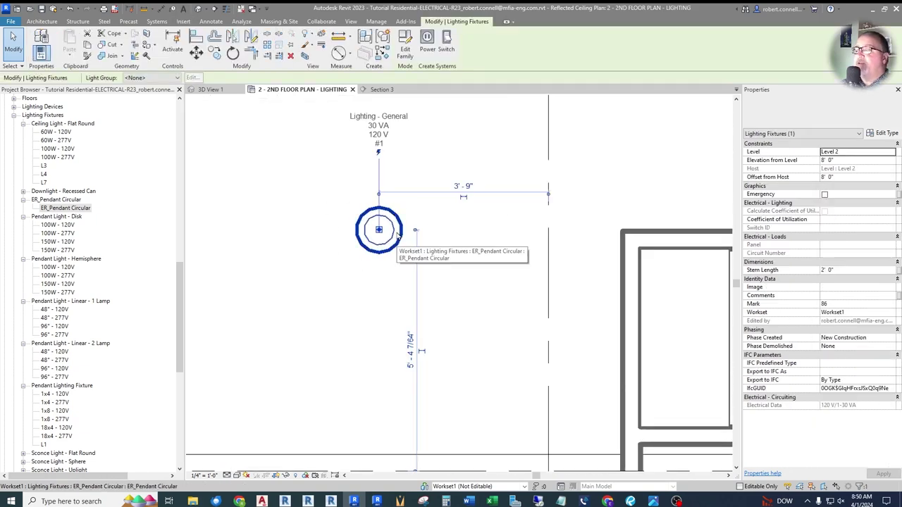
left_click(825, 195)
left_click(473, 241)
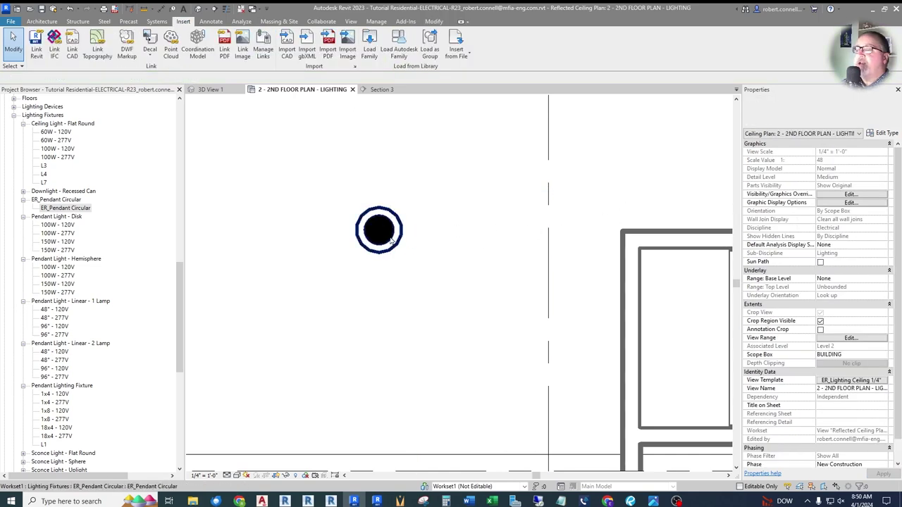
scroll(360, 234, "down", 2)
scroll(361, 232, "down", 1)
scroll(366, 222, "up", 2)
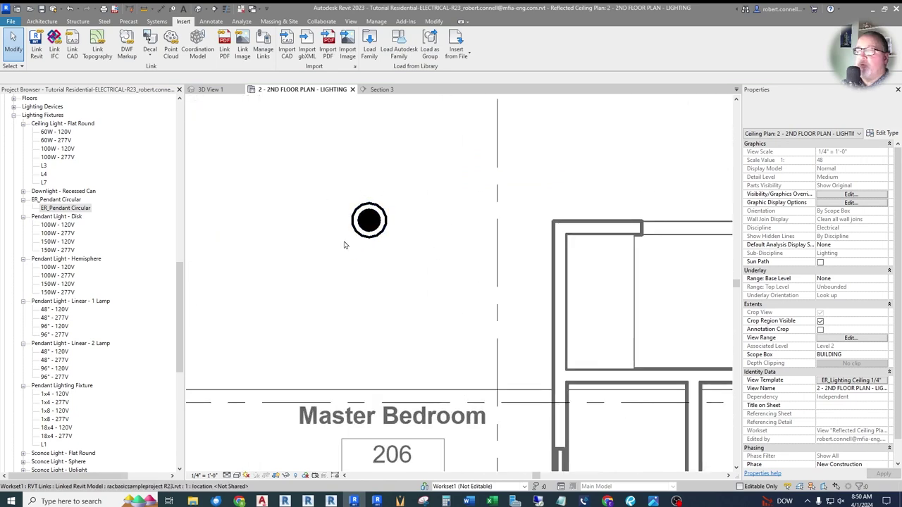
scroll(367, 220, "down", 2)
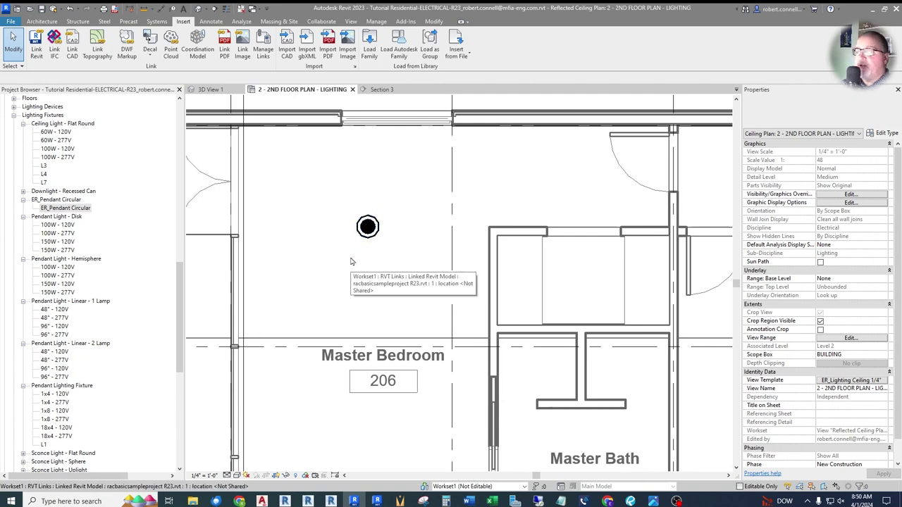
left_click(367, 226)
left_click(825, 195)
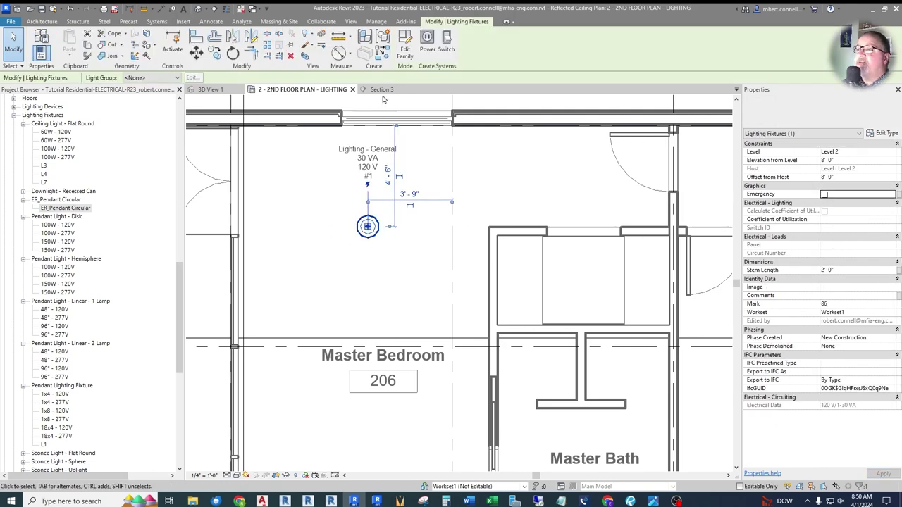
Step: Open Section 3 and examine the room below the sloped ceiling for the pendant at the Coarse detail level
left_click(381, 89)
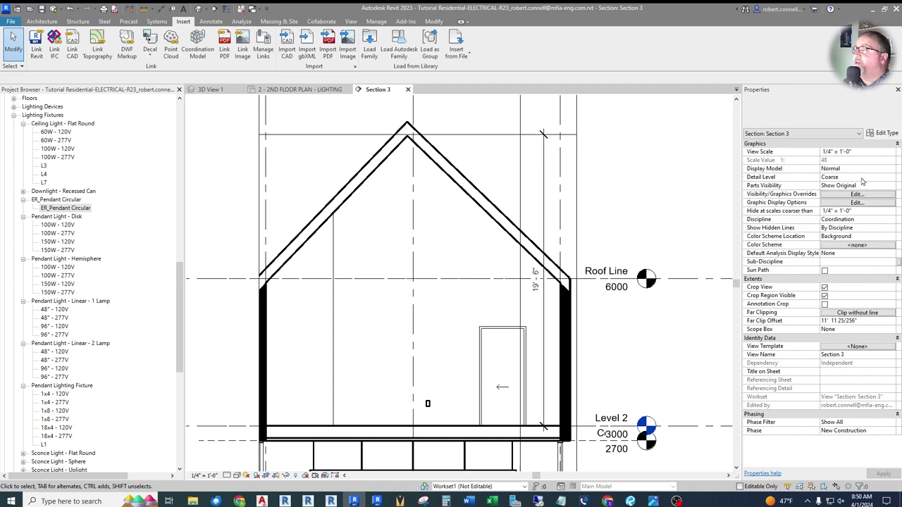
left_click(893, 179)
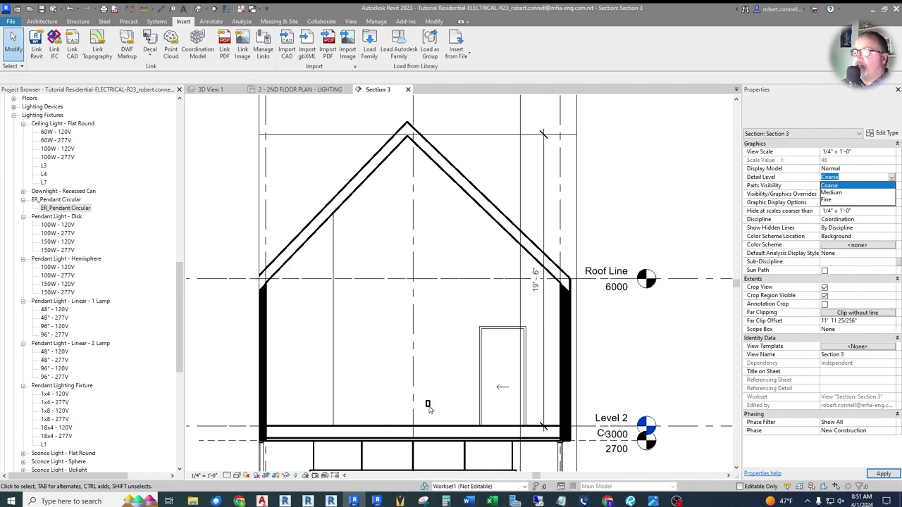
scroll(426, 415, "up", 5)
scroll(403, 357, "down", 6)
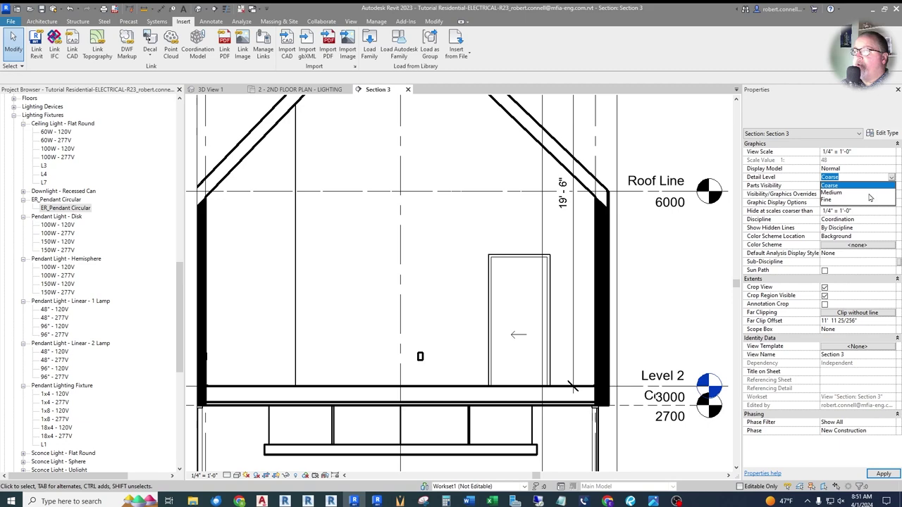
scroll(451, 268, "down", 3)
scroll(423, 247, "up", 2)
scroll(395, 262, "down", 2)
scroll(388, 266, "up", 2)
left_click(384, 265)
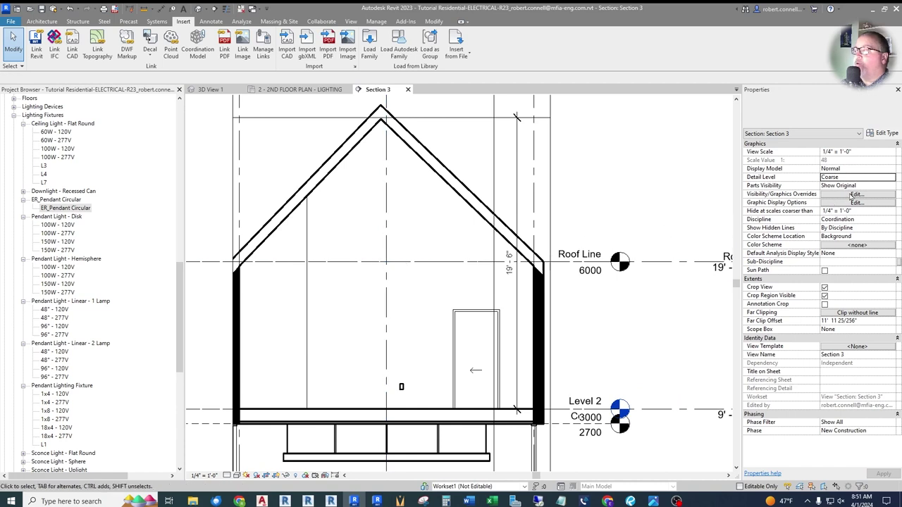
Step: Try the Medium detail level for Section 3 and set it to Fine
left_click(893, 178)
left_click(839, 194)
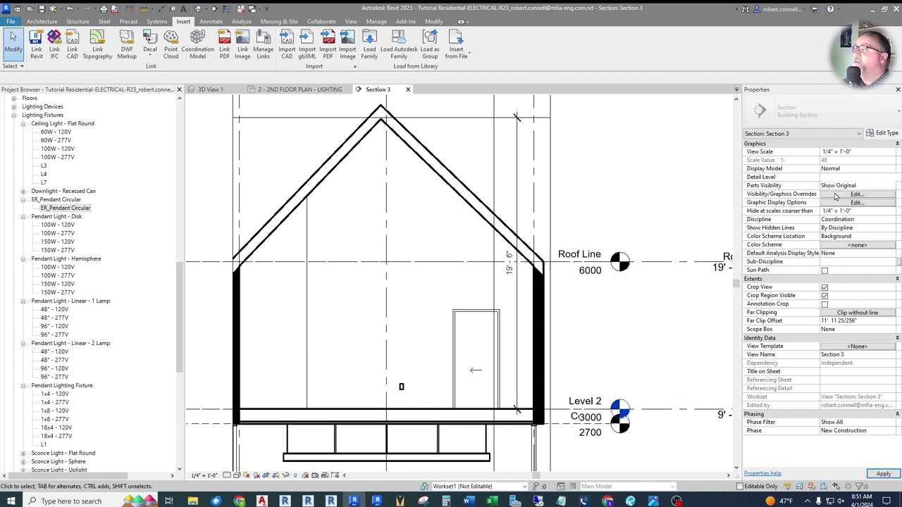
left_click(893, 179)
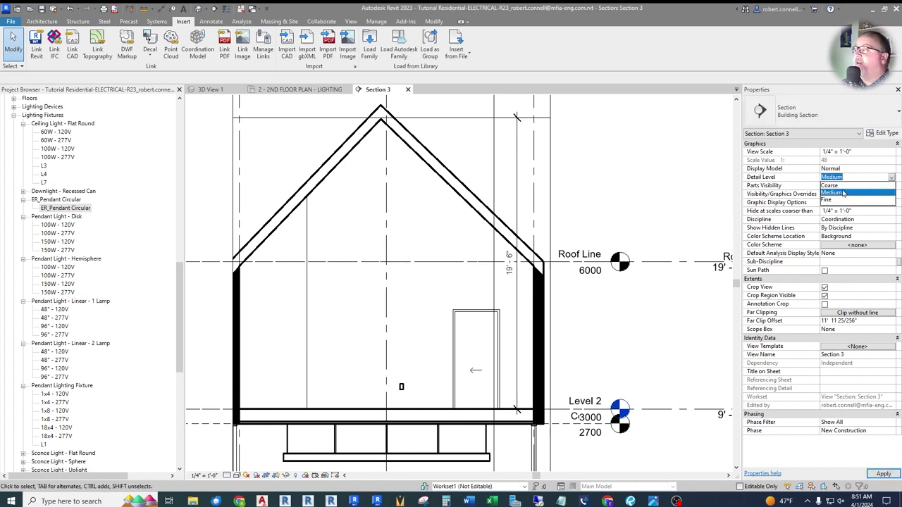
left_click(829, 201)
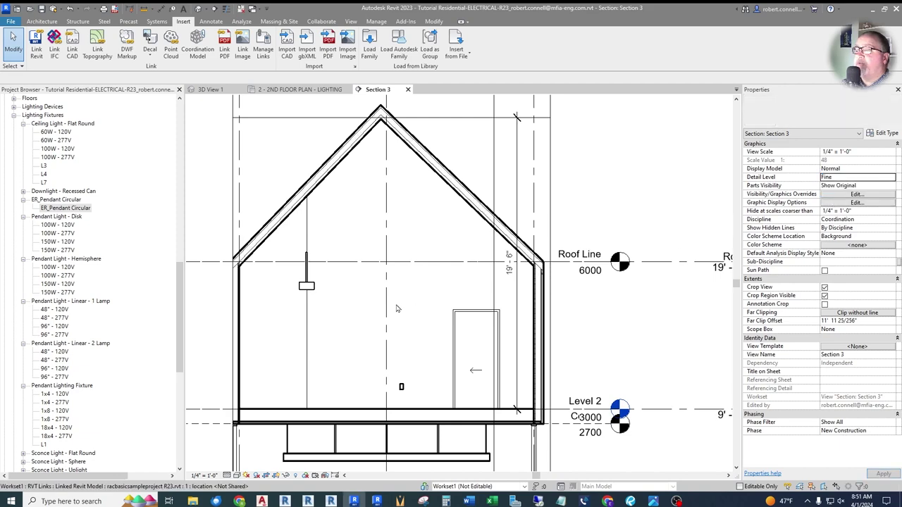
Step: Examine the circular pendant's body and stem relative to the sloped ceiling in Section 3
scroll(256, 279, "up", 2)
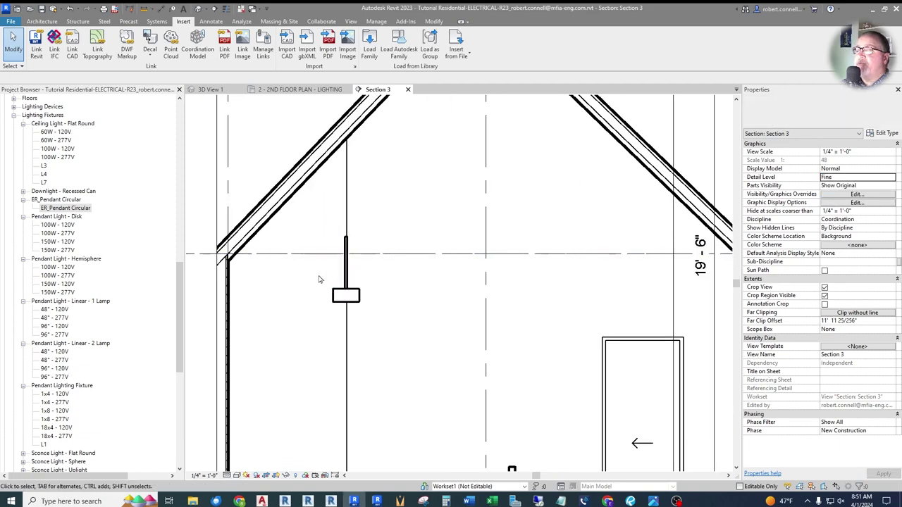
scroll(342, 278, "up", 1)
scroll(341, 278, "down", 1)
scroll(342, 277, "down", 2)
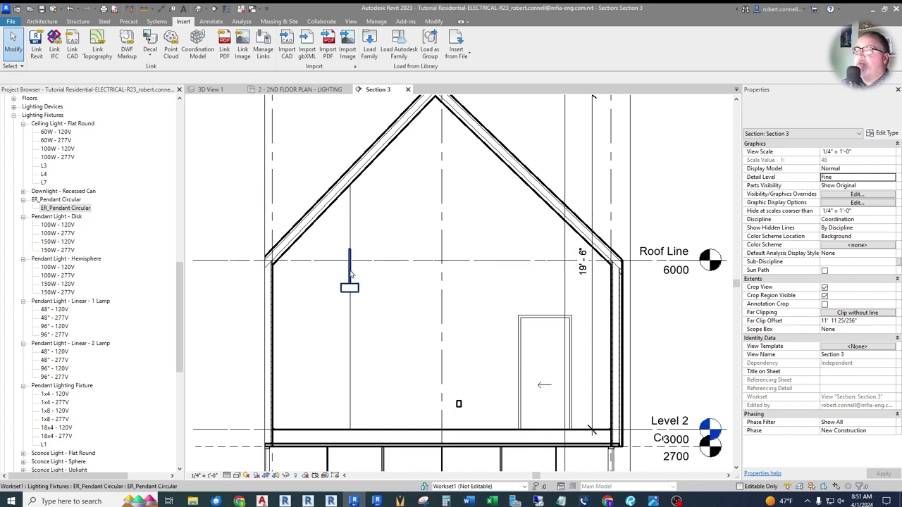
scroll(318, 275, "up", 1)
scroll(317, 275, "down", 1)
scroll(318, 275, "up", 2)
scroll(317, 276, "down", 1)
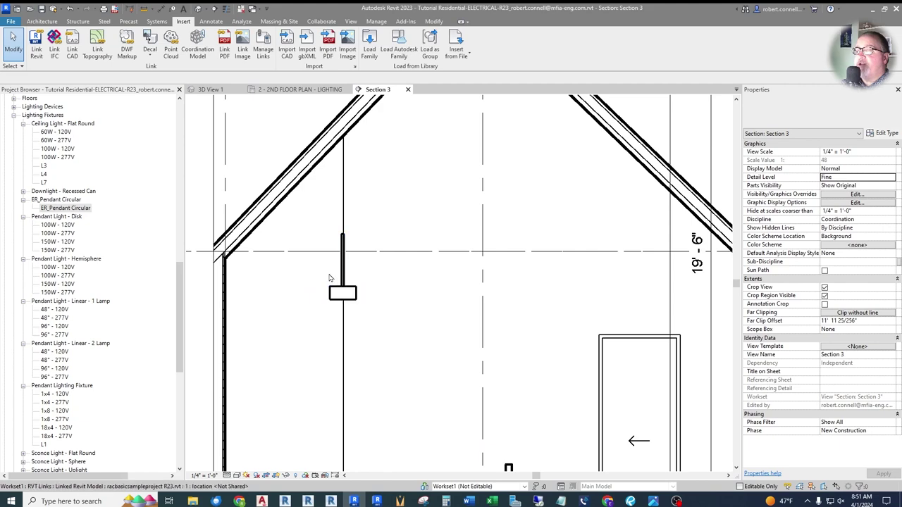
scroll(330, 270, "down", 1)
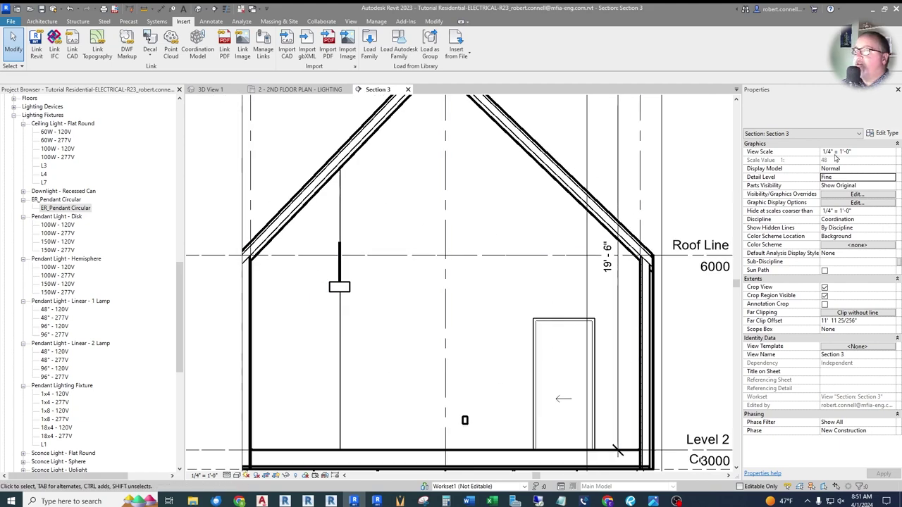
scroll(363, 291, "down", 1)
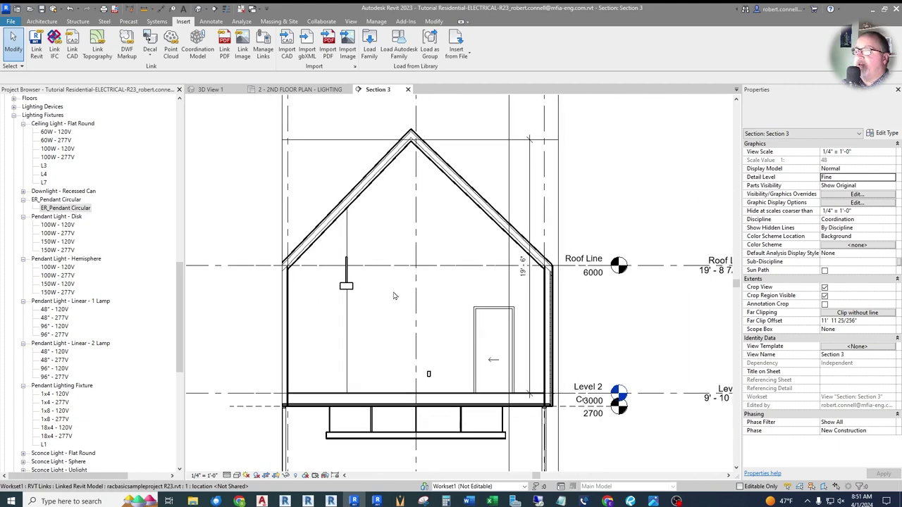
middle_click_drag(379, 318, 384, 319)
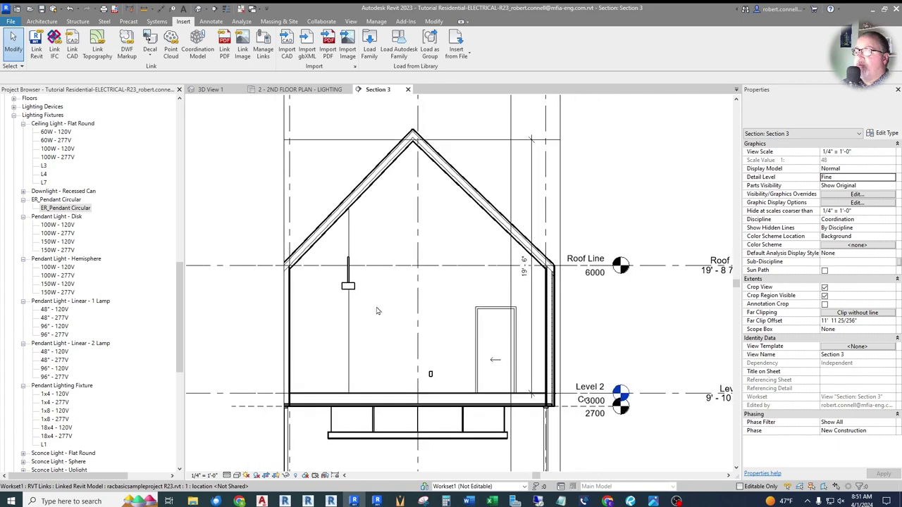
scroll(376, 307, "up", 1)
scroll(345, 317, "down", 2)
scroll(352, 310, "up", 1)
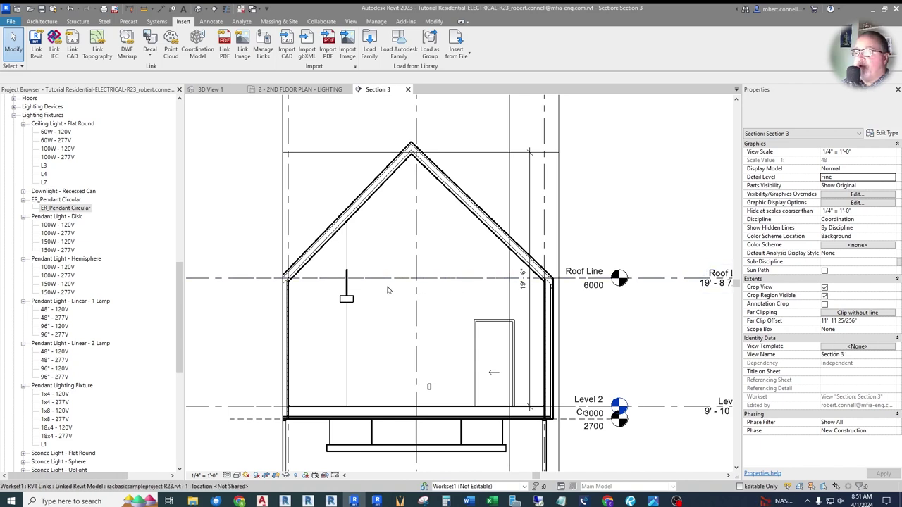
scroll(387, 290, "up", 3)
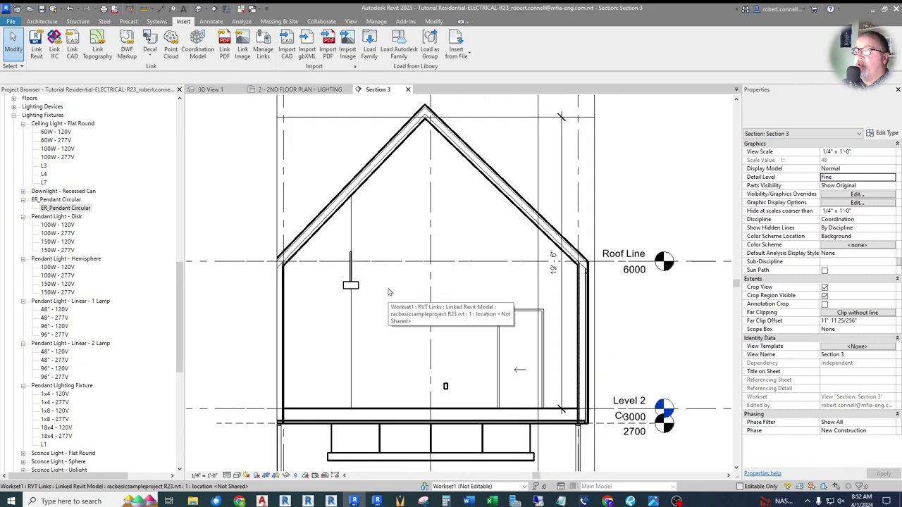
scroll(387, 292, "down", 1)
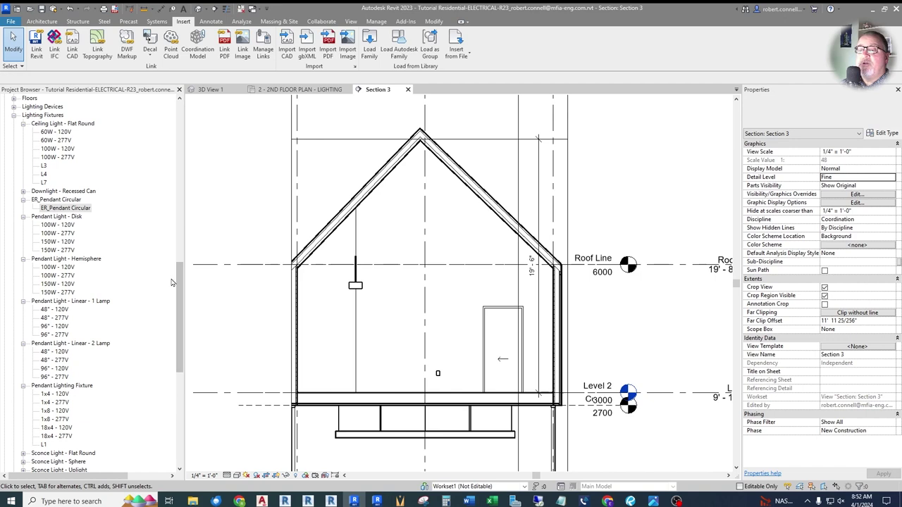
Step: Create a view template named ER_ELEVATION ELECT from the Section 3 view, keeping its default included properties
left_click_drag(180, 294, 188, 117)
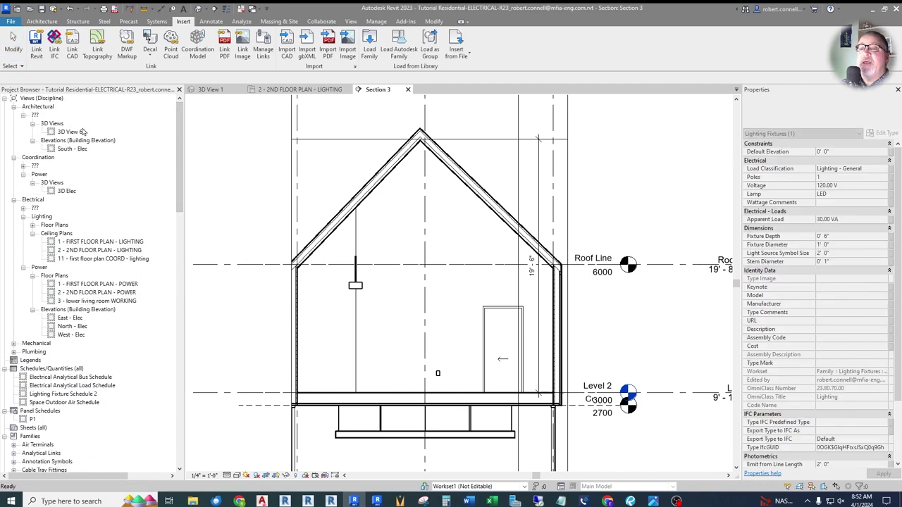
left_click(23, 166)
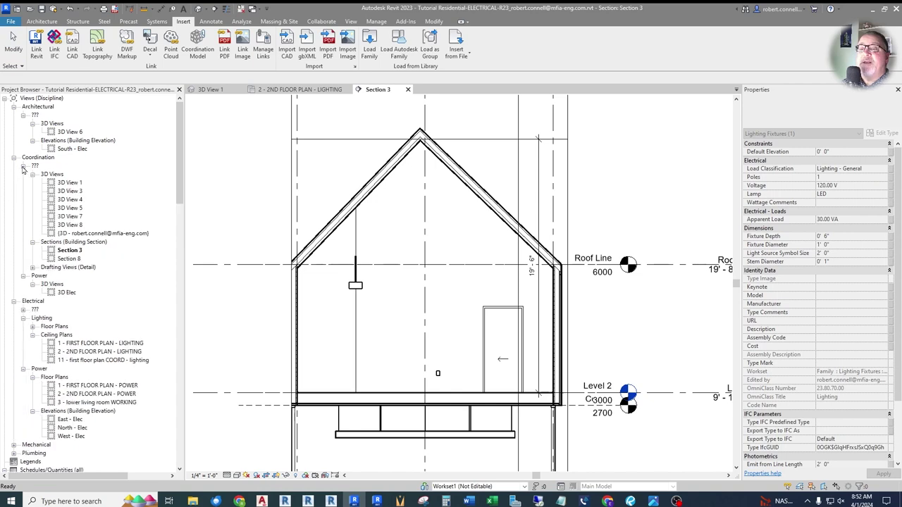
right_click(70, 252)
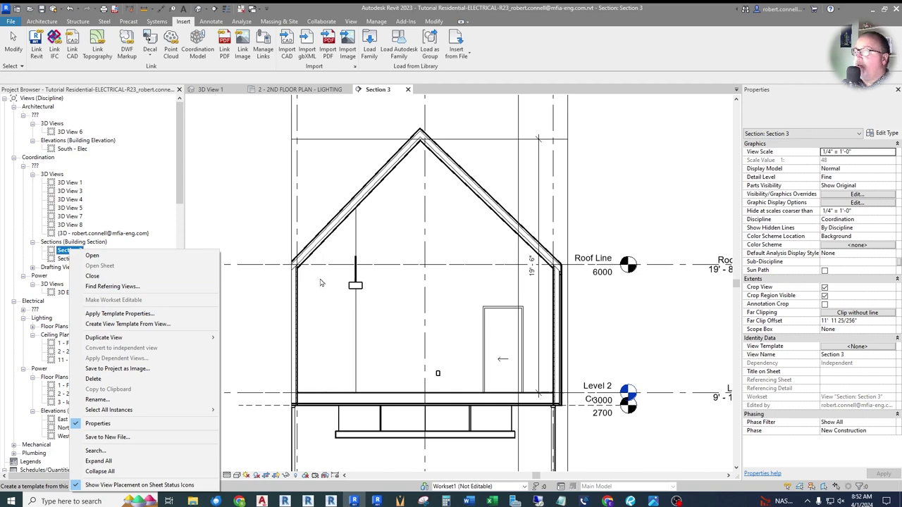
left_click(113, 324)
left_click(438, 243)
type("ER_ELEV")
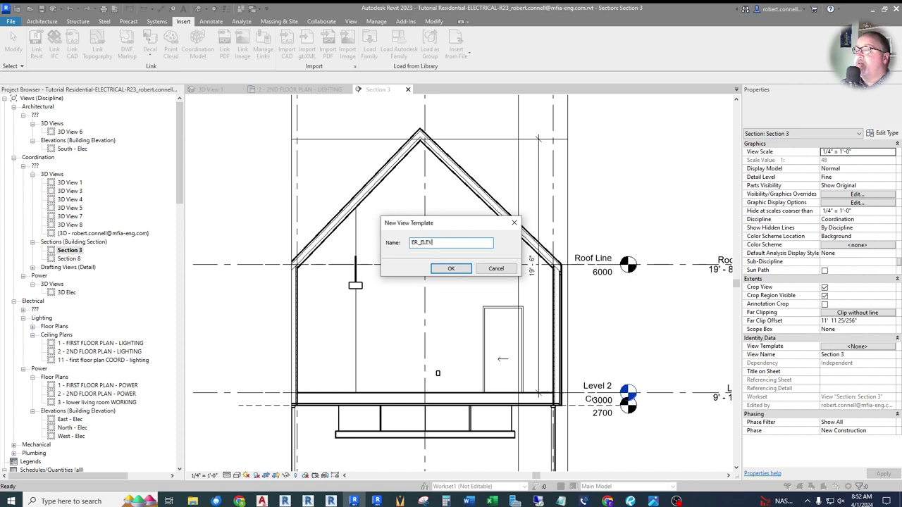
type("ATION ELECT")
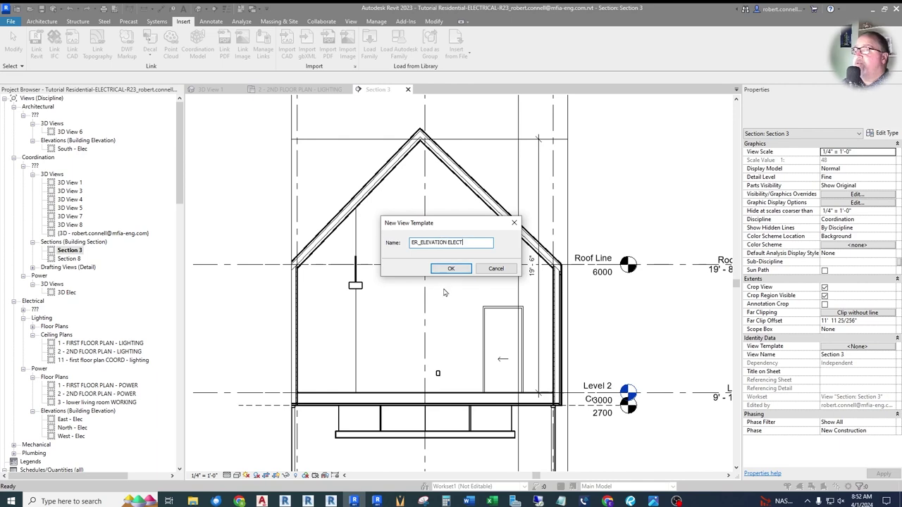
left_click(451, 270)
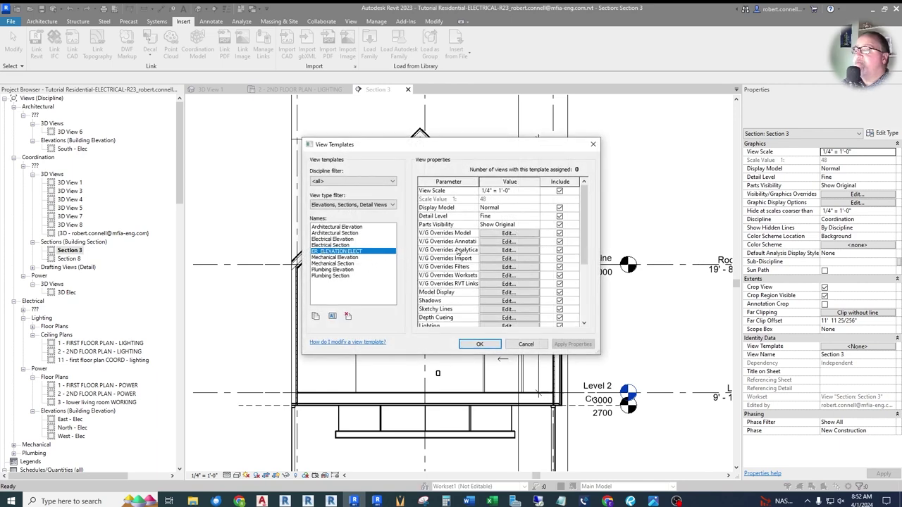
left_click(473, 344)
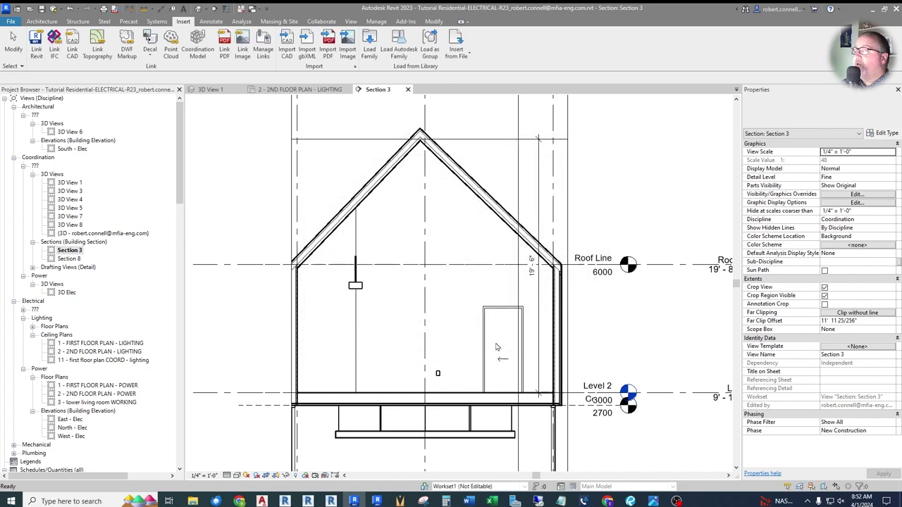
Step: Assign the ER_ELEVATION ELECT view template to Section 3
left_click(846, 347)
left_click(344, 258)
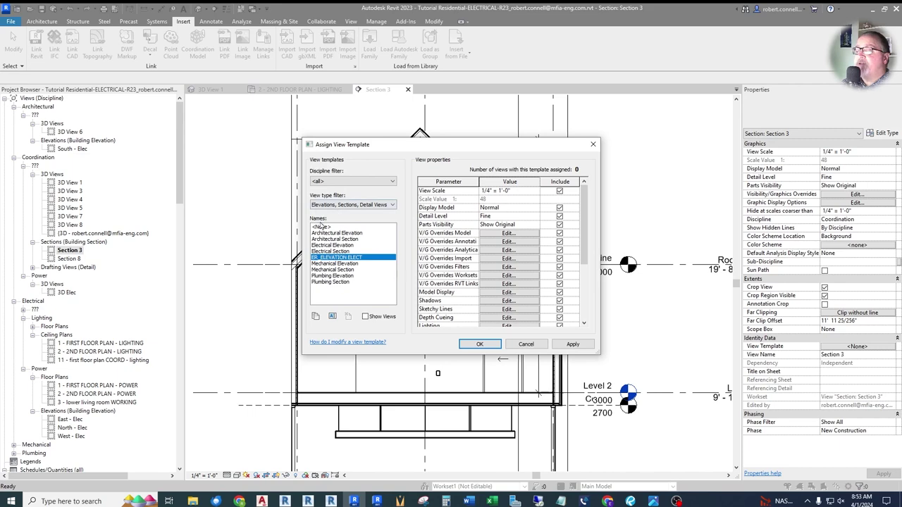
left_click(479, 344)
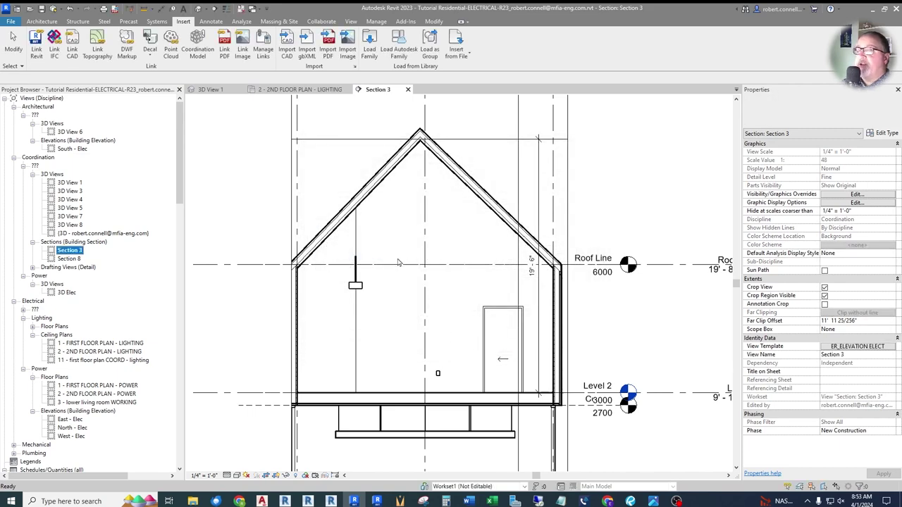
Step: Set the circular pendant's Elevation from Level to 9' 0" in Section 3
scroll(358, 250, "up", 3)
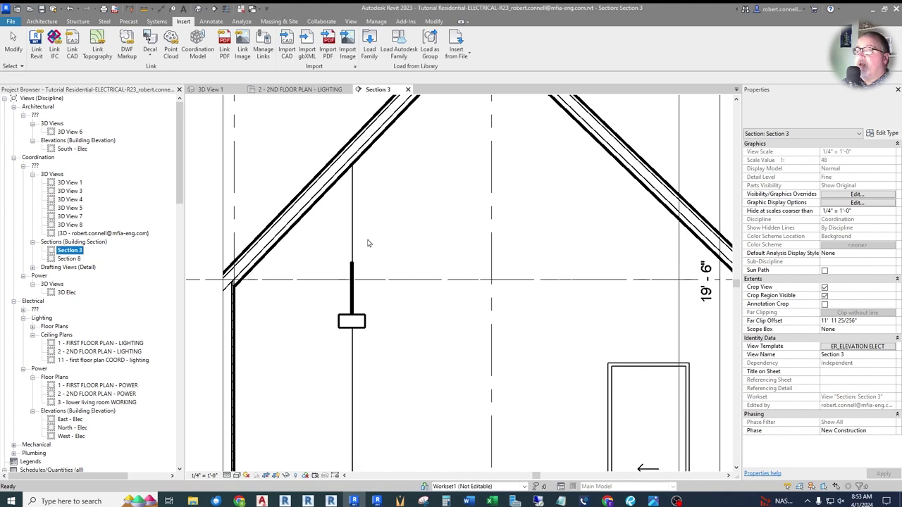
scroll(377, 248, "down", 2)
scroll(394, 293, "down", 1)
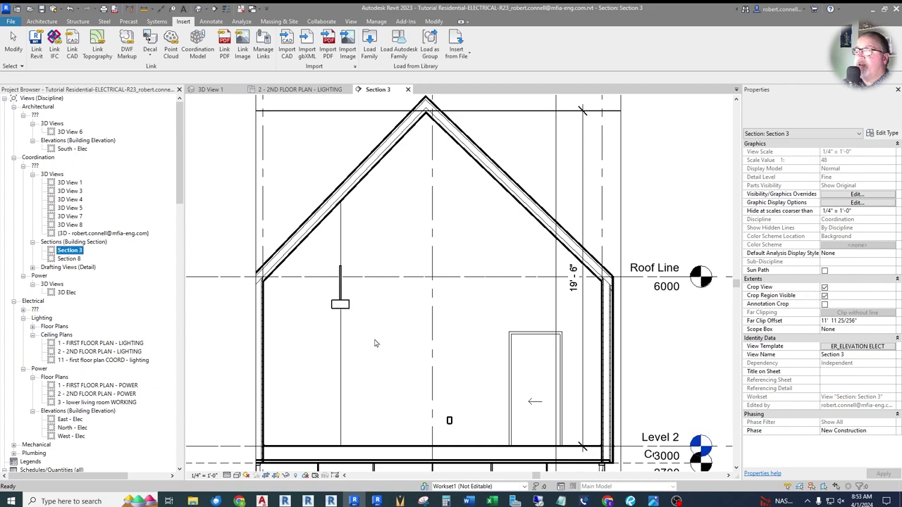
left_click(341, 304)
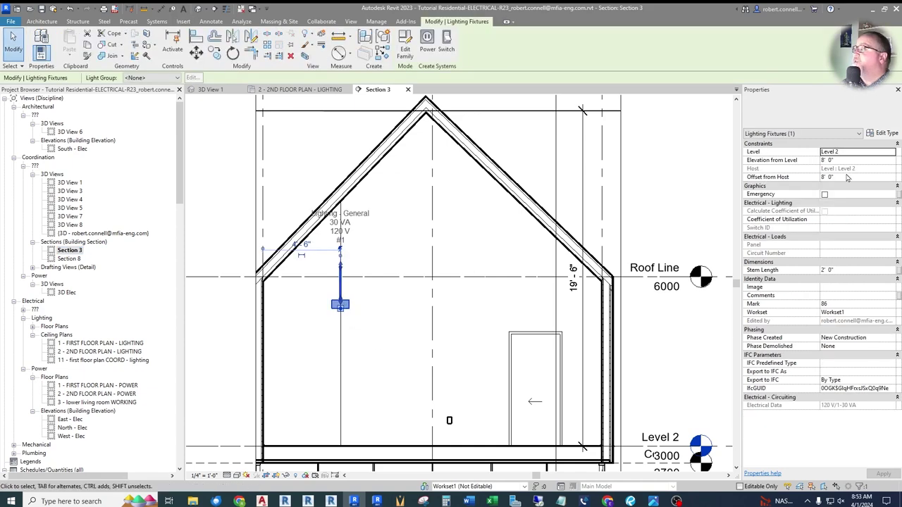
left_click(845, 160)
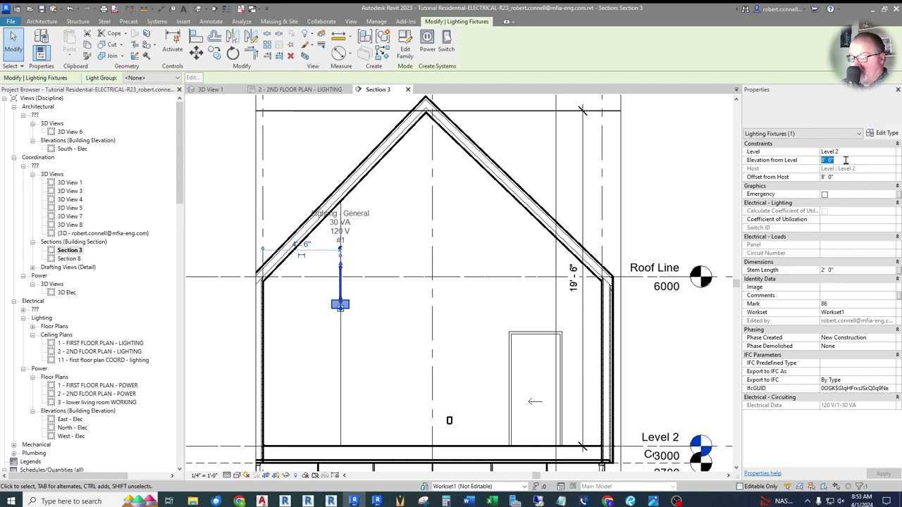
type("9")
key("Return")
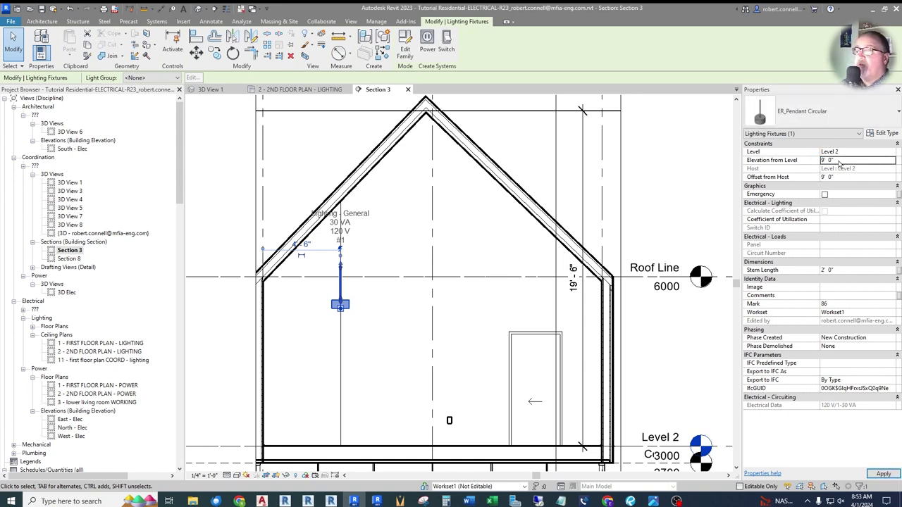
scroll(332, 295, "up", 2)
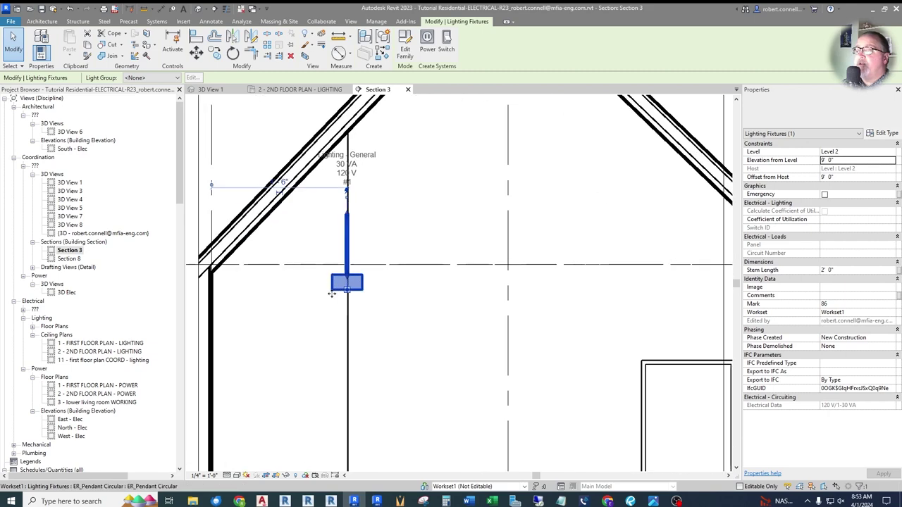
left_click(332, 295)
scroll(341, 294, "down", 2)
scroll(336, 295, "up", 1)
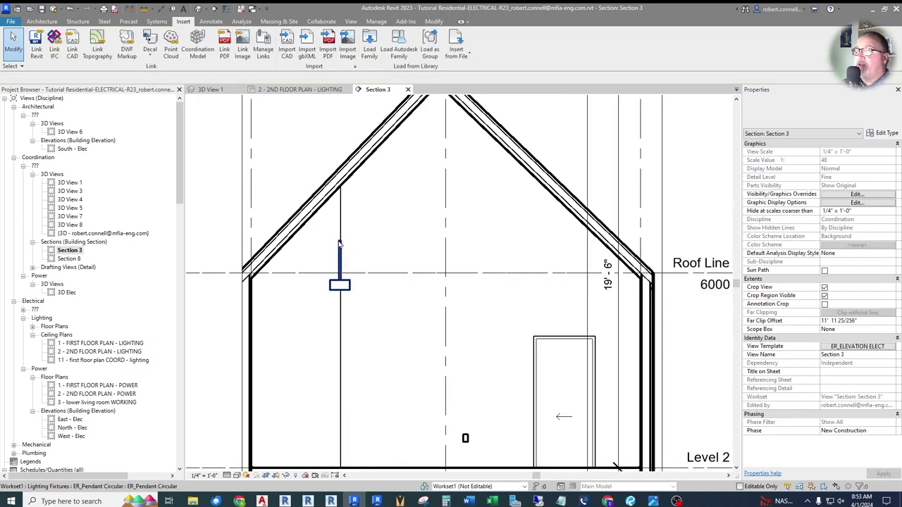
scroll(384, 338, "down", 2)
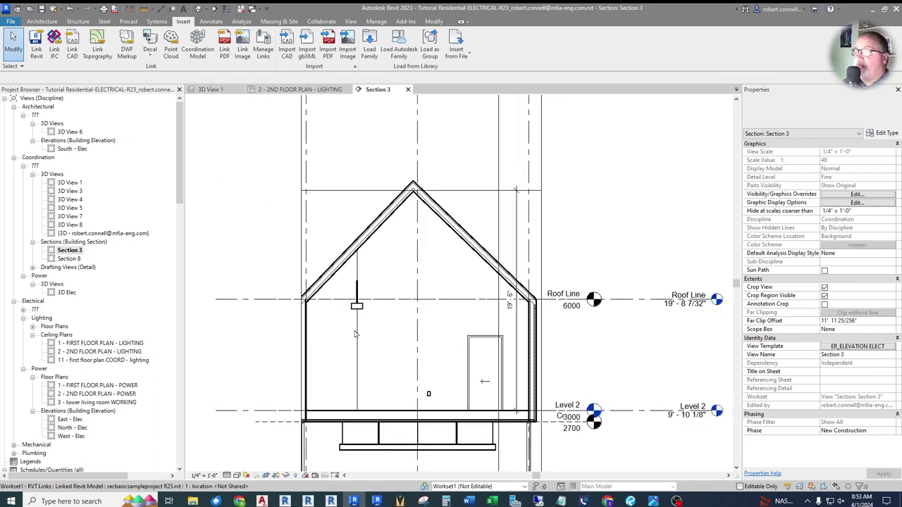
Step: Turn on the Thin Lines display to see the pendant's stem clearly in Section 3
scroll(368, 270, "up", 3)
scroll(367, 270, "up", 1)
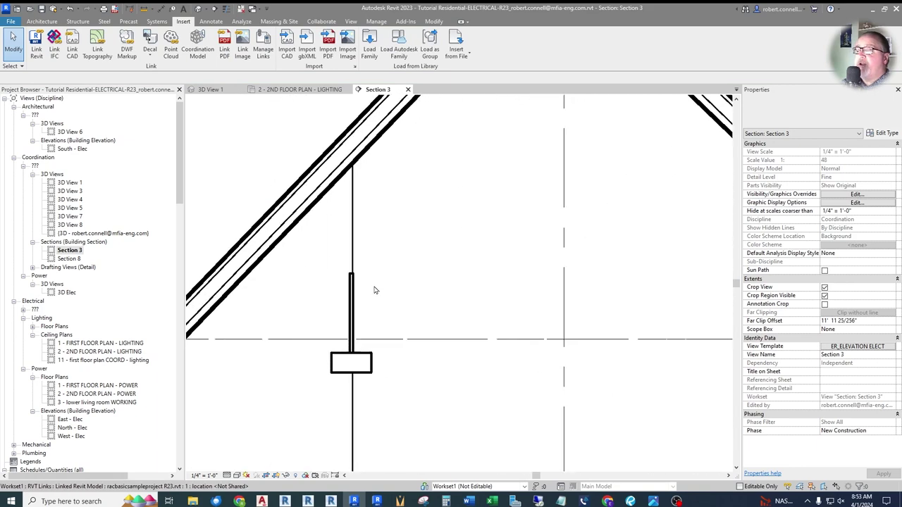
scroll(367, 287, "up", 1)
left_click(360, 271)
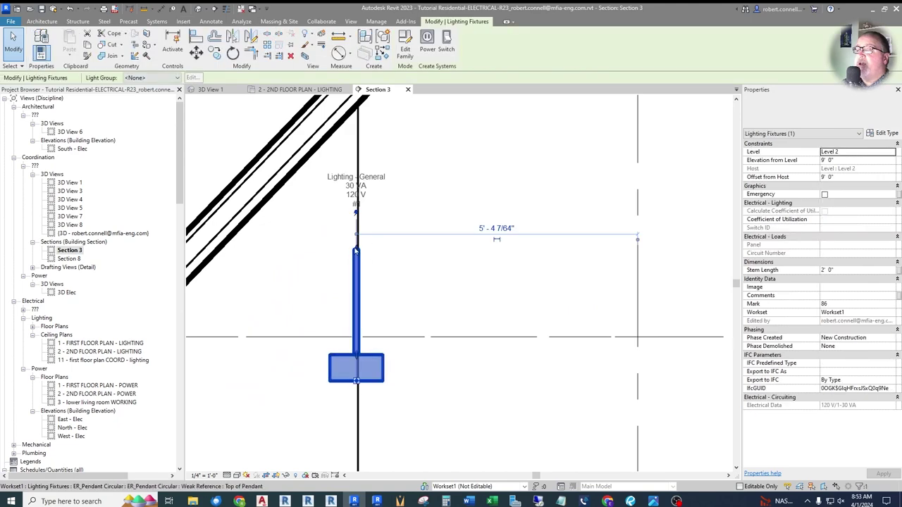
scroll(361, 254, "up", 1)
scroll(360, 254, "down", 2)
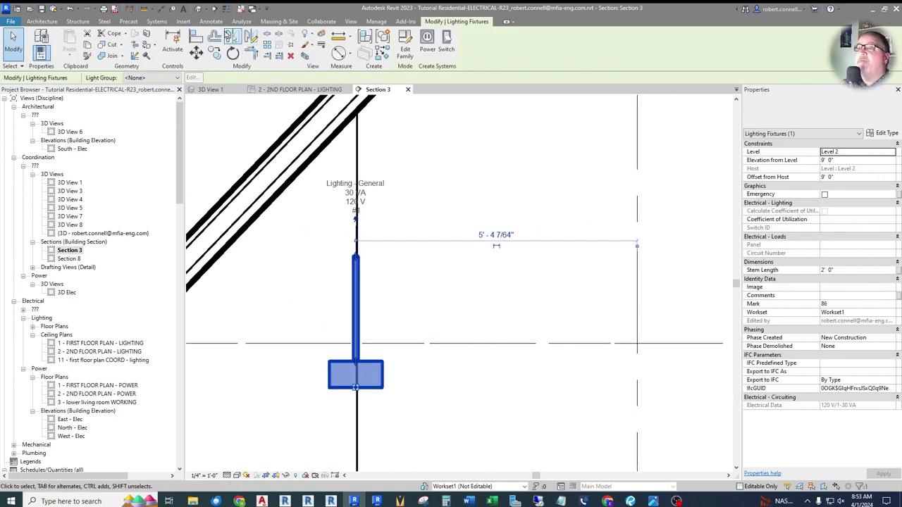
left_click(225, 8)
Step: Stretch the top of the pendant's stem up to the underside of the sloped ceiling, making the stem about 4' 9" long
scroll(353, 267, "up", 2)
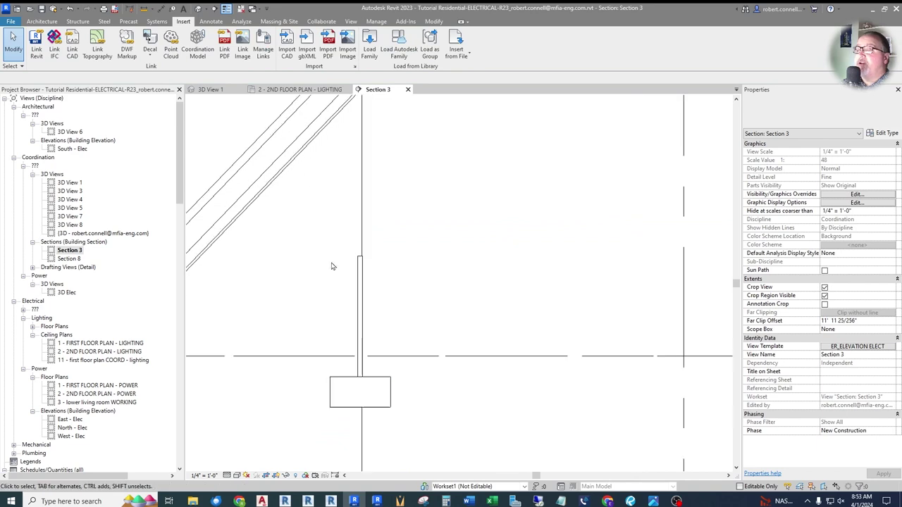
left_click(368, 272)
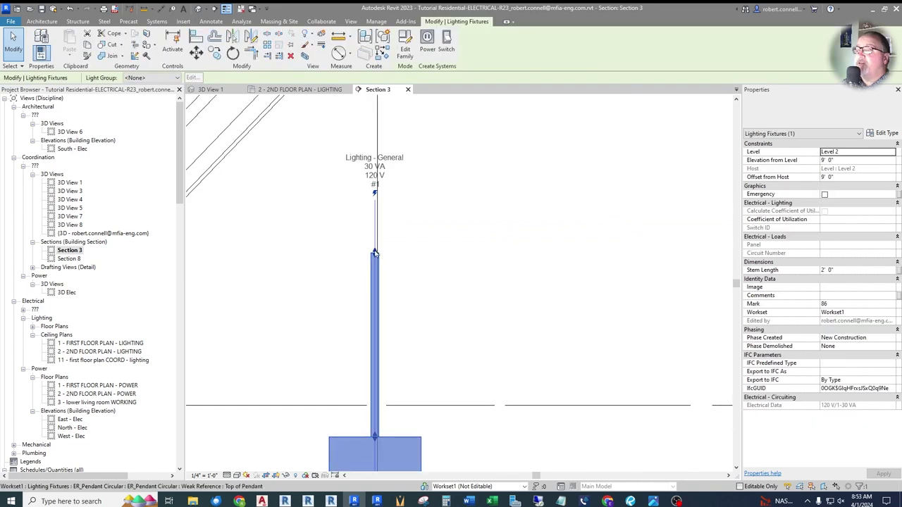
scroll(348, 265, "down", 2)
left_click_drag(360, 275, 357, 141)
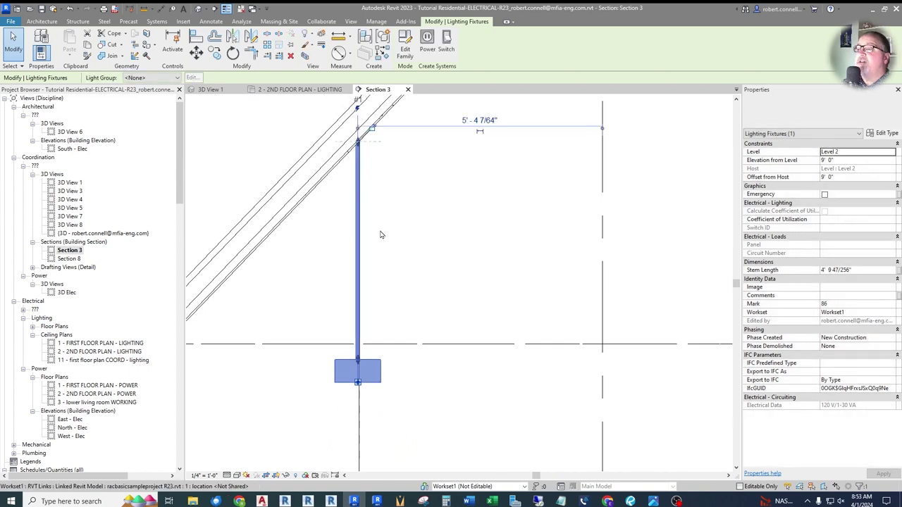
key("Escape")
scroll(285, 217, "down", 2)
scroll(284, 217, "down", 2)
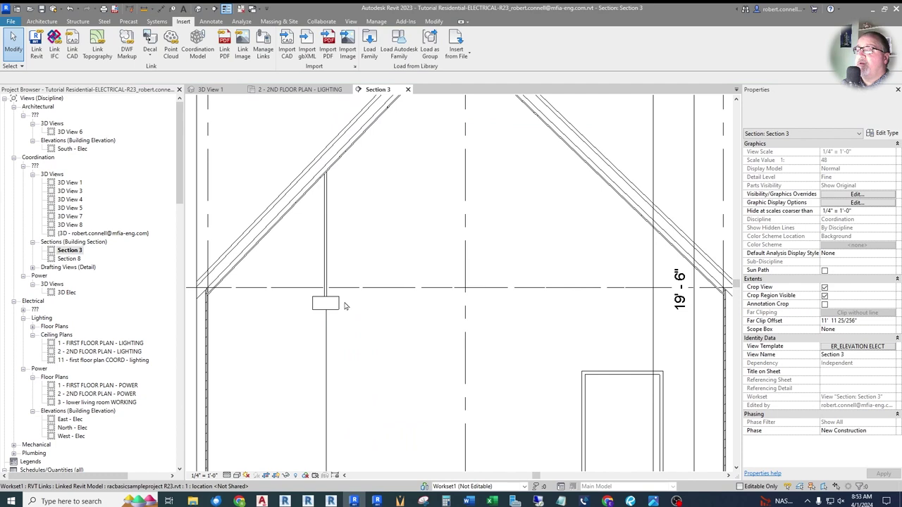
scroll(322, 348, "down", 2)
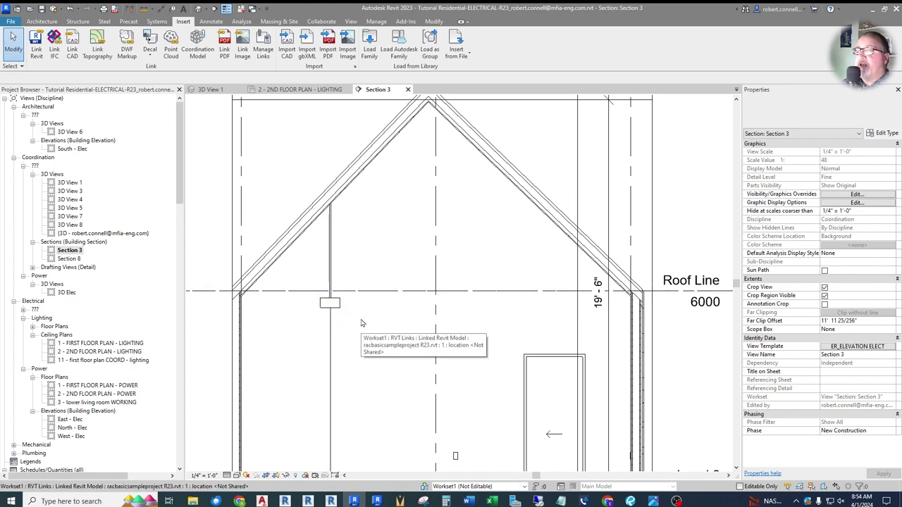
Step: Select the circular pendant in Section 3 and check its elevation and stem length properties
scroll(345, 318, "up", 3)
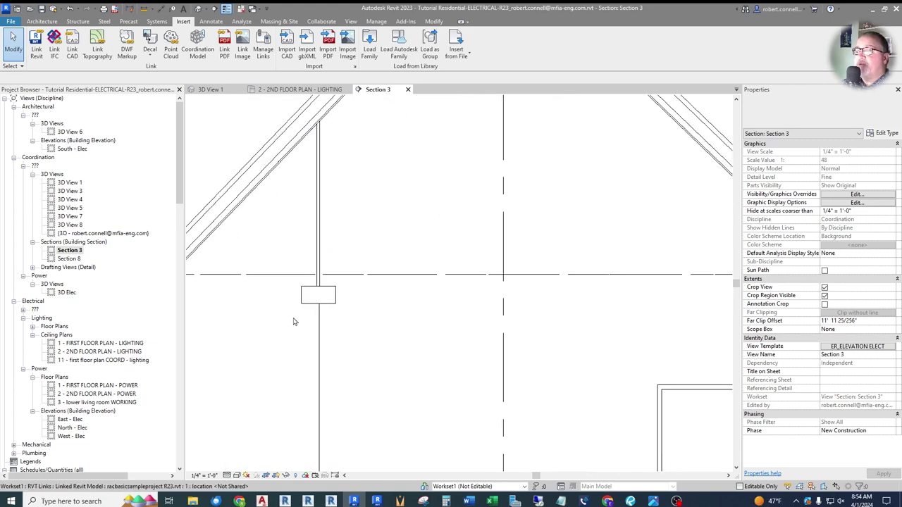
scroll(354, 309, "up", 2)
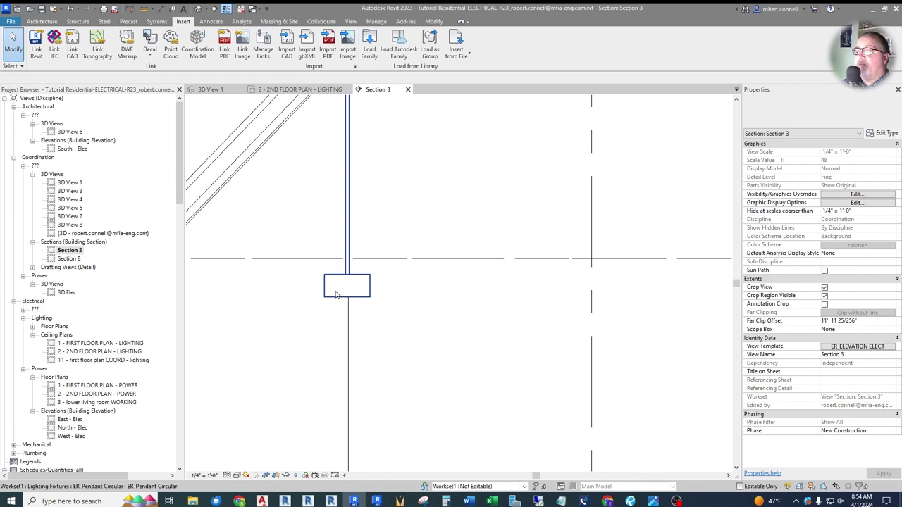
left_click(336, 292)
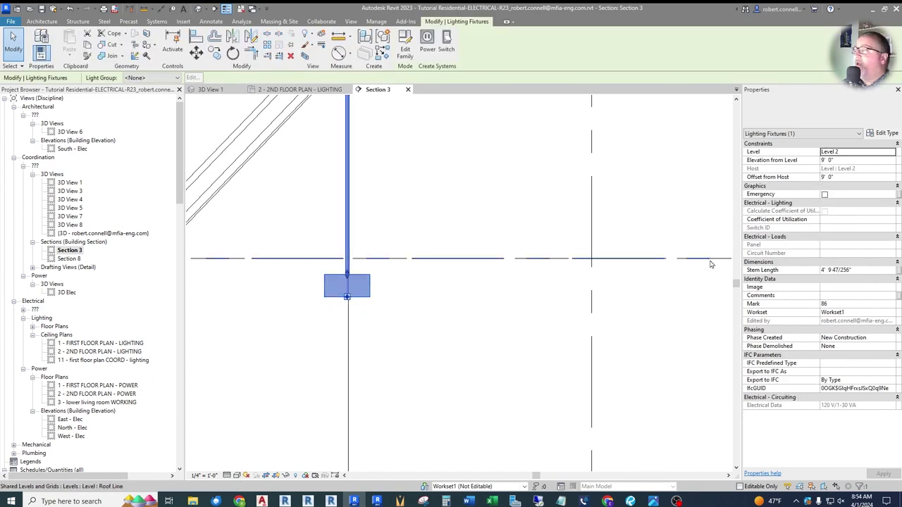
key("Escape")
scroll(353, 181, "down", 1)
scroll(352, 190, "down", 1)
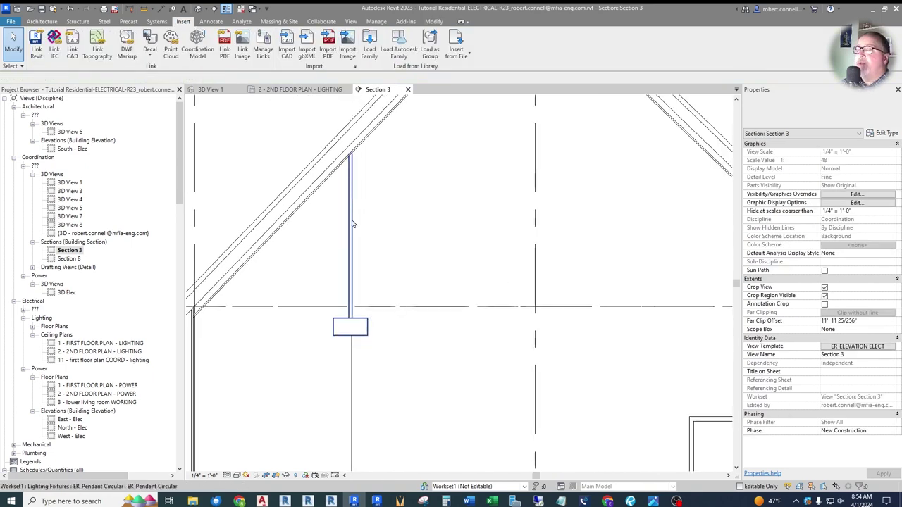
left_click(352, 265)
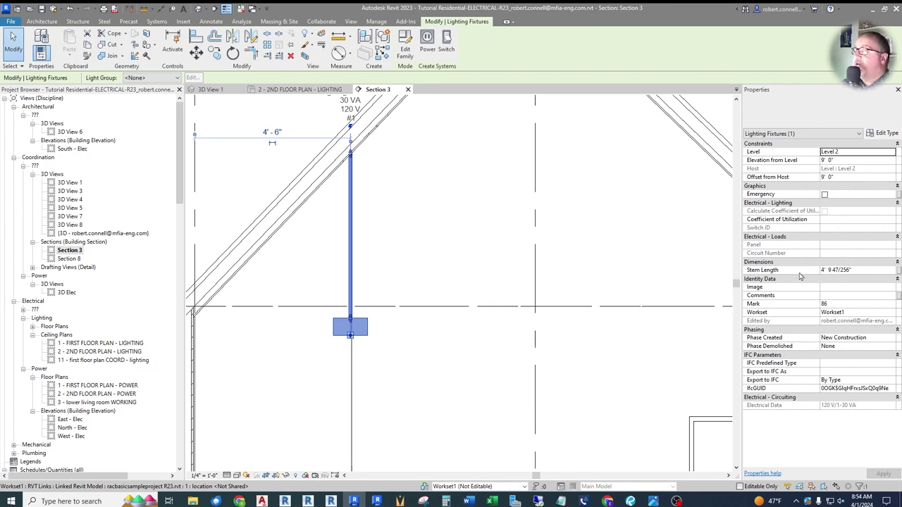
left_click(628, 278)
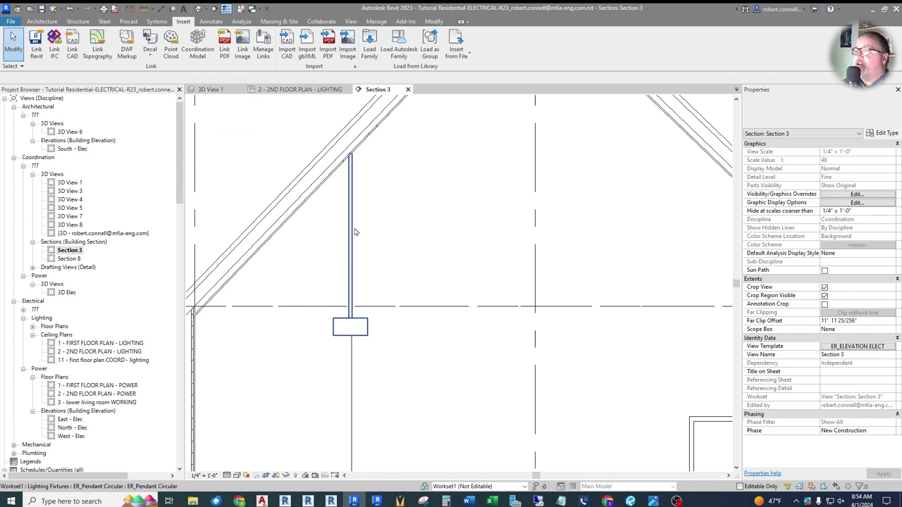
left_click(351, 268)
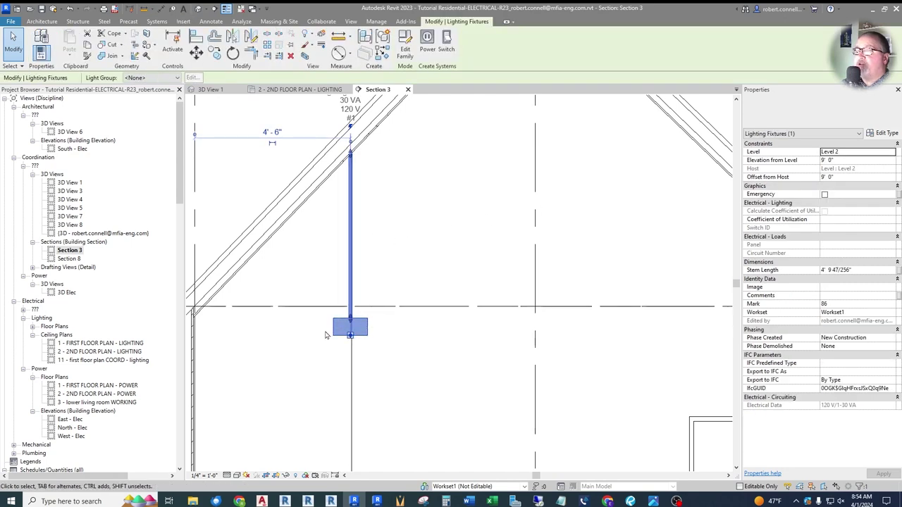
left_click(886, 134)
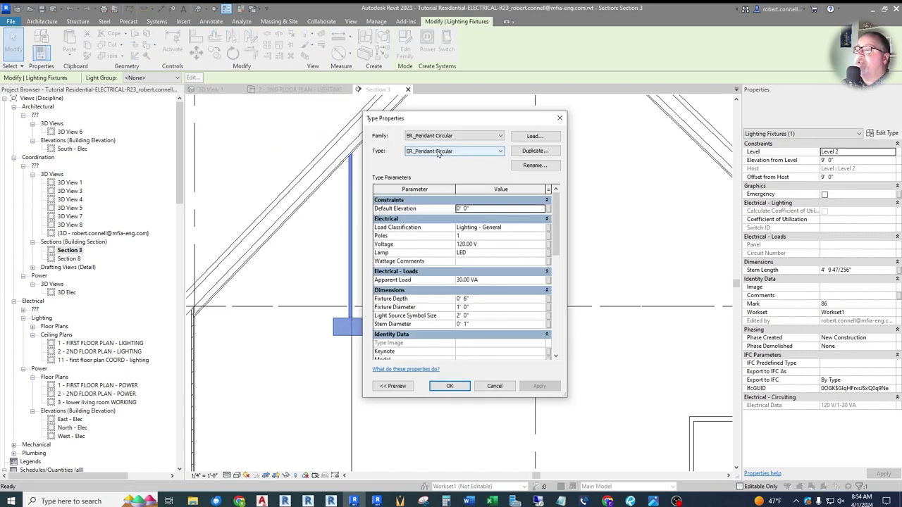
left_click(525, 155)
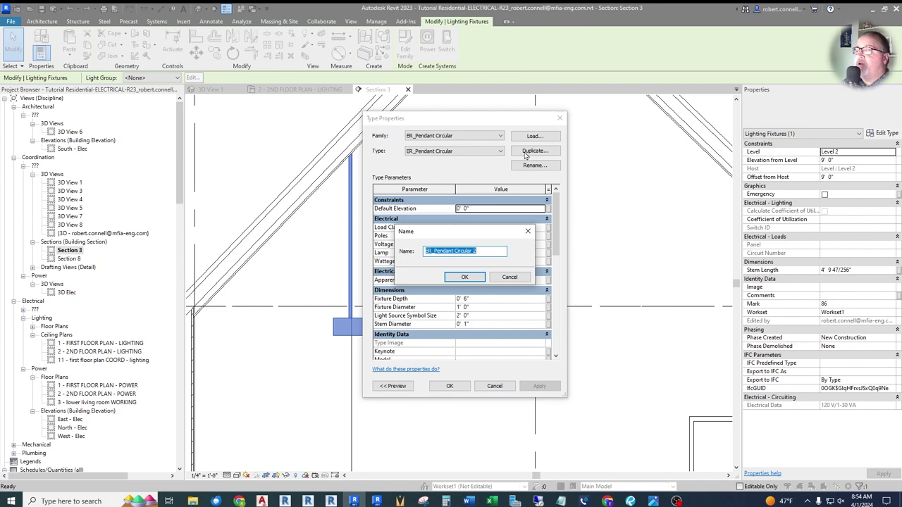
left_click(510, 277)
left_click(493, 386)
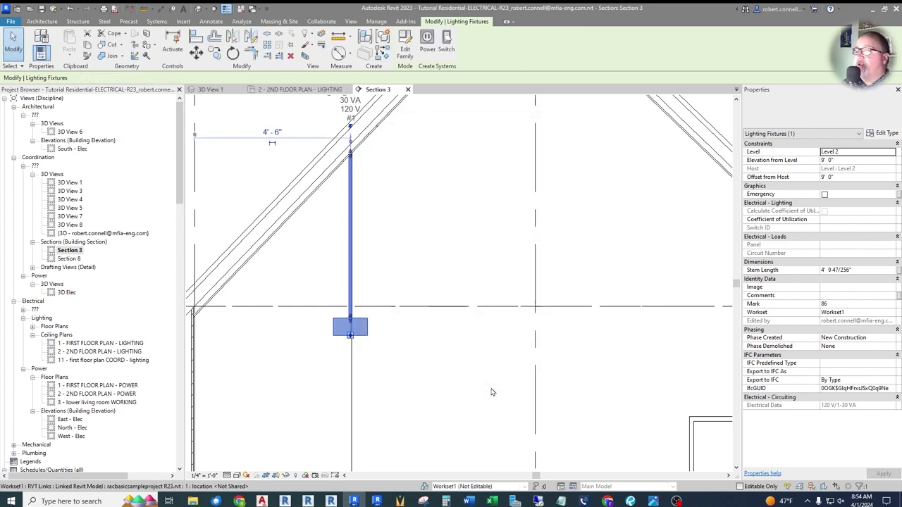
key("Escape")
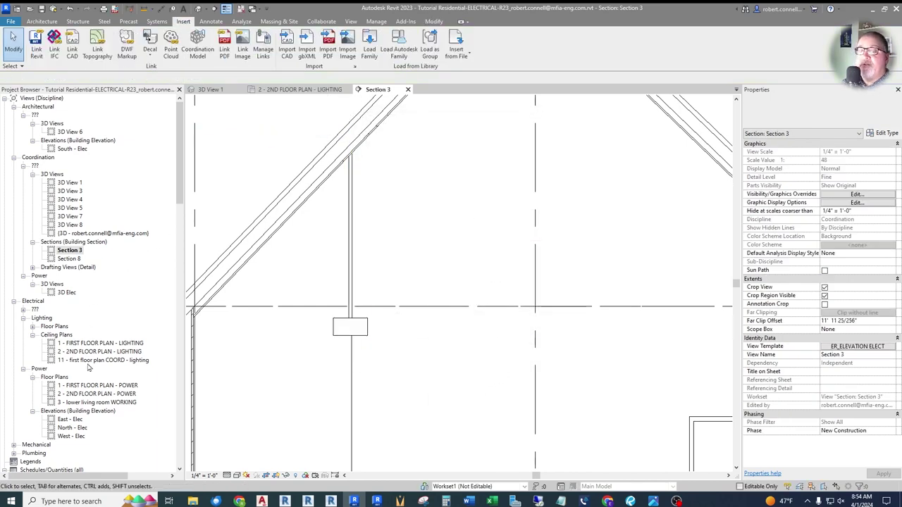
Step: Open Lighting Fixture Schedule 2 and check which fixture type marks are already in use
scroll(89, 374, "down", 5)
scroll(54, 374, "down", 3)
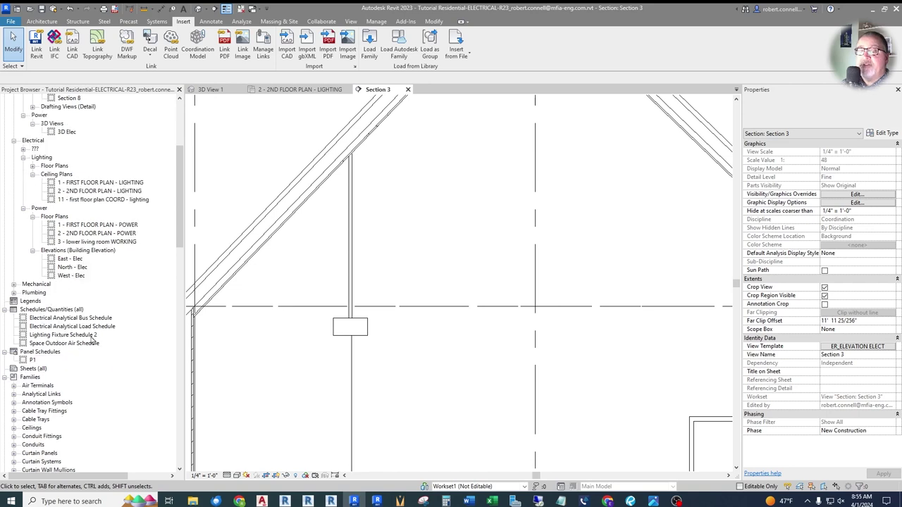
double_click(62, 336)
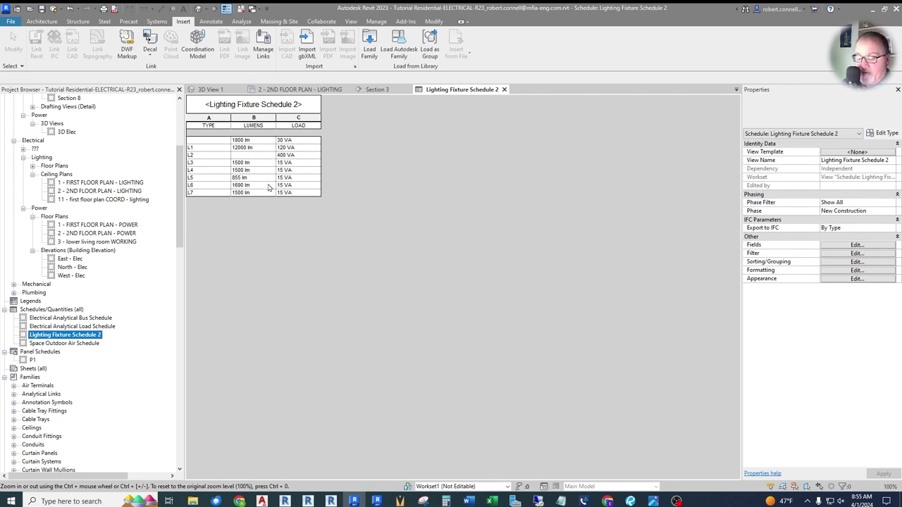
scroll(243, 185, "up", 4, "ctrl")
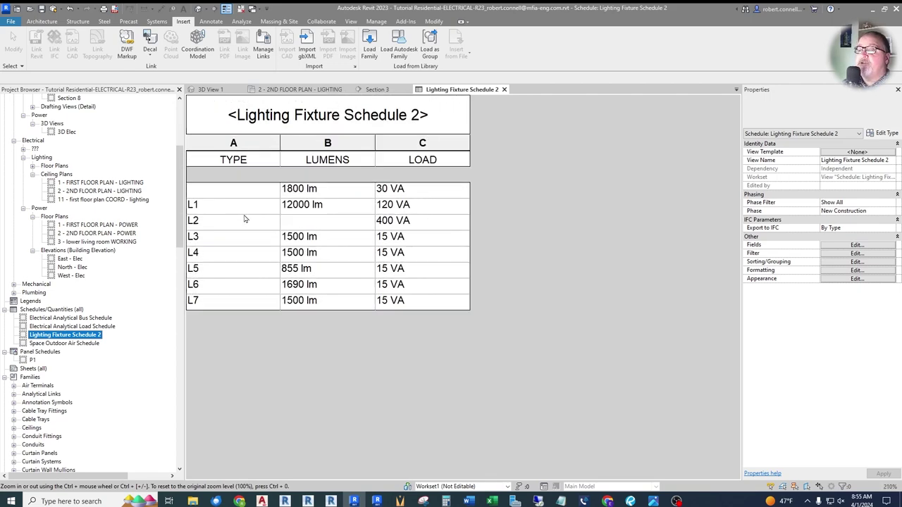
scroll(244, 219, "up", 3, "ctrl")
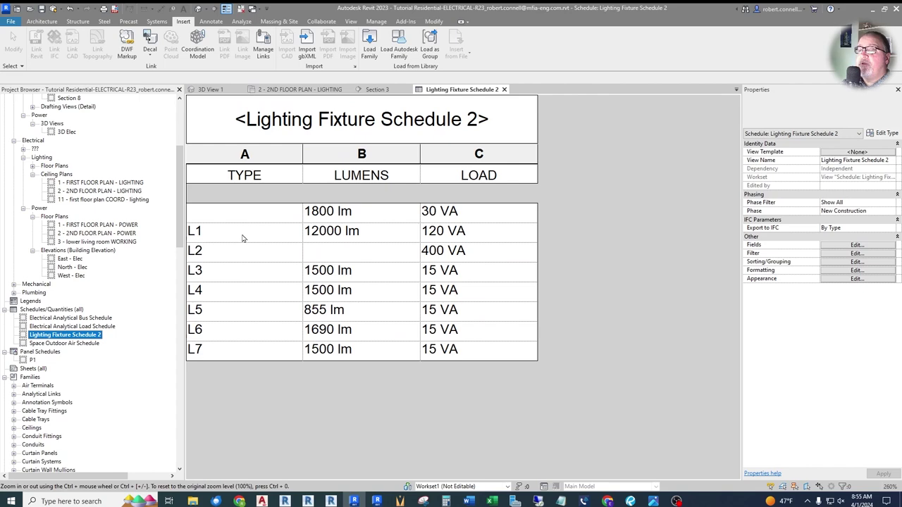
scroll(248, 257, "up", 2, "ctrl")
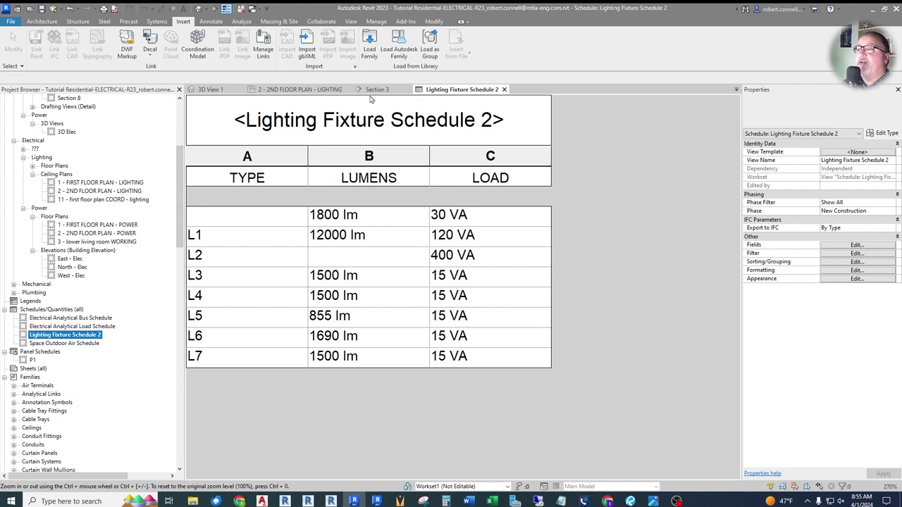
Step: In the 2 - 2ND FLOOR PLAN - LIGHTING view, duplicate the Master Bedroom pendant's ER_Pendant Circular type as L8
left_click(316, 90)
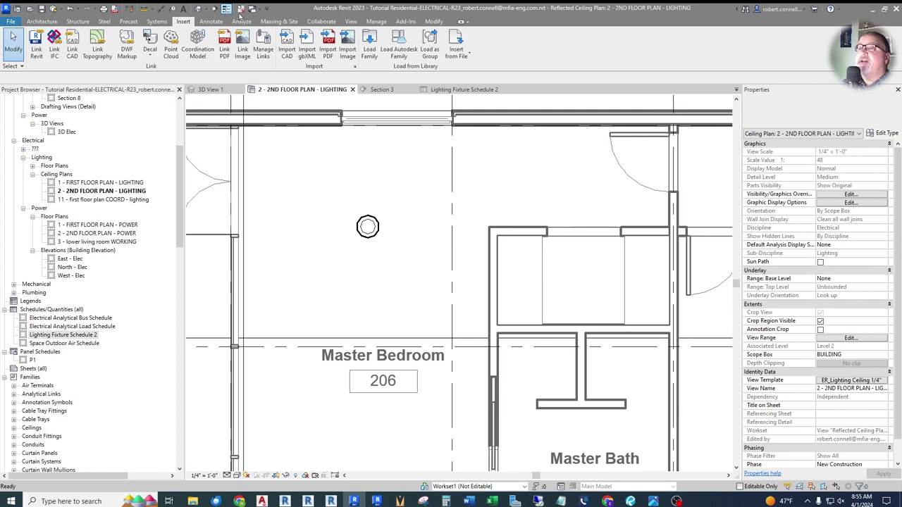
left_click(528, 152)
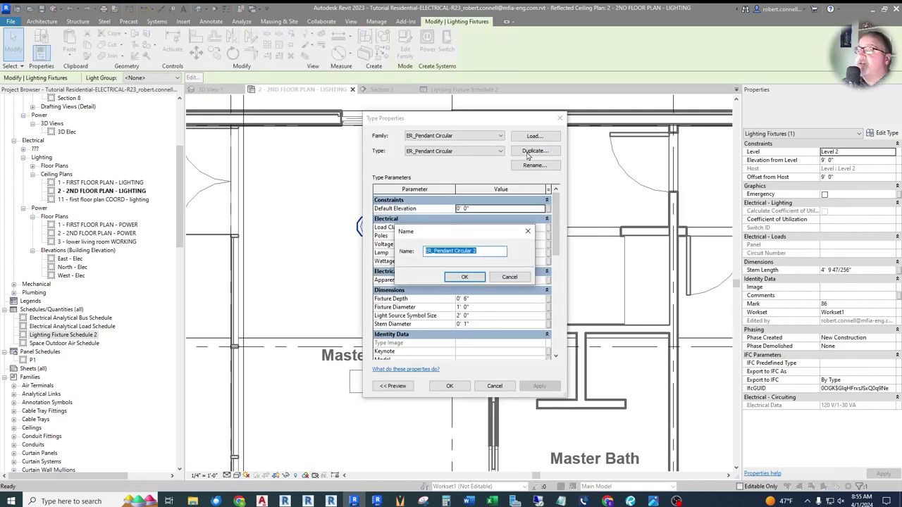
type("L8")
key("Return")
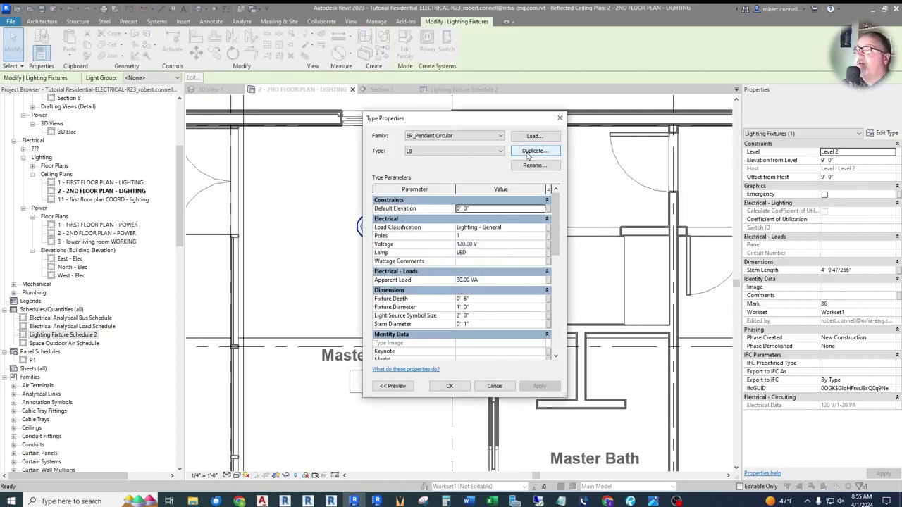
Step: Set the L8 pendant type's Apparent Load to 15 VA
scroll(483, 255, "down", 1)
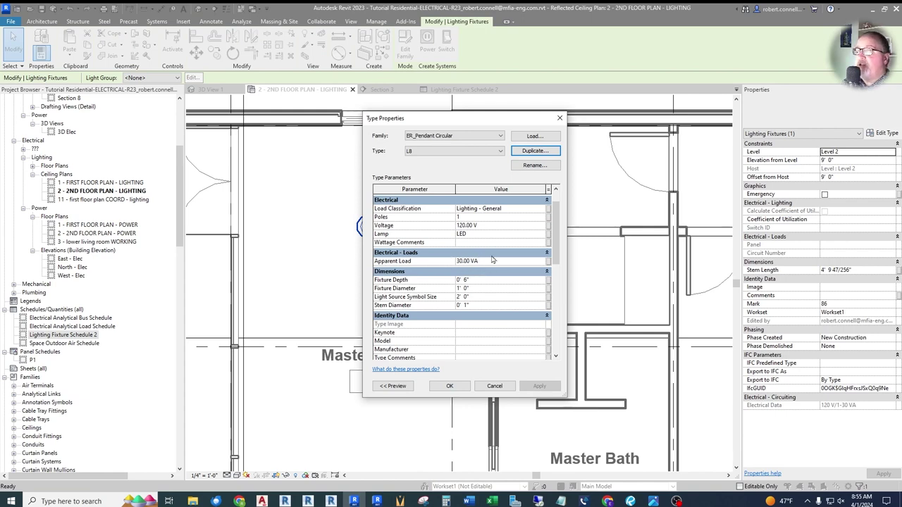
left_click(493, 261)
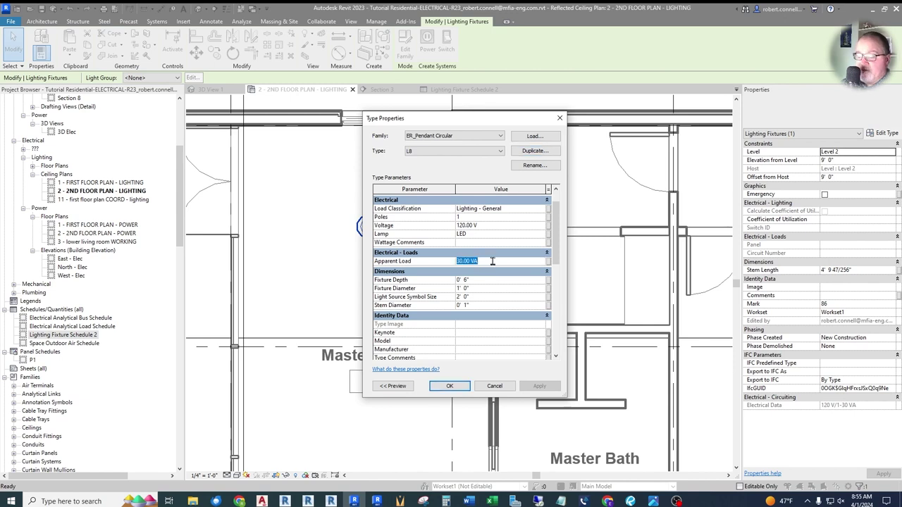
type("18")
key("Return")
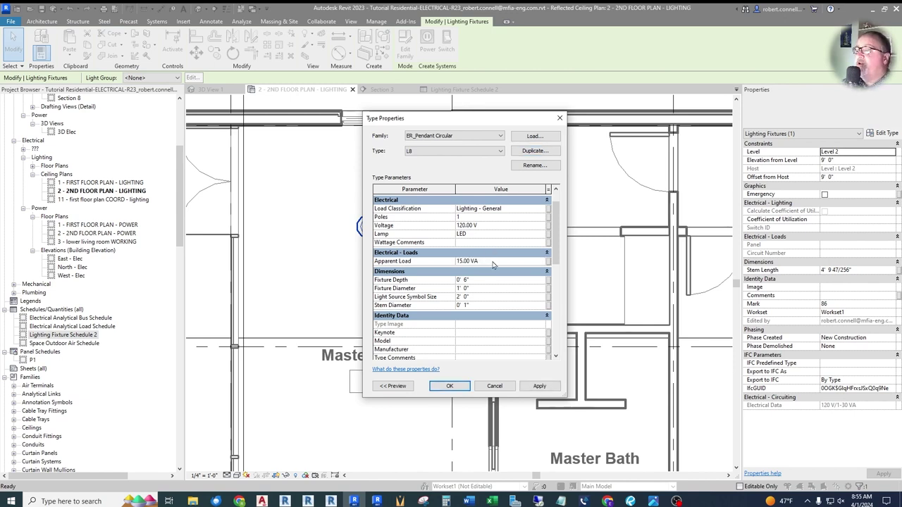
Step: Set the L8 type's Fixture Depth to 2" and its Fixture Diameter to 2' 0"
scroll(506, 265, "down", 3)
scroll(465, 213, "up", 2)
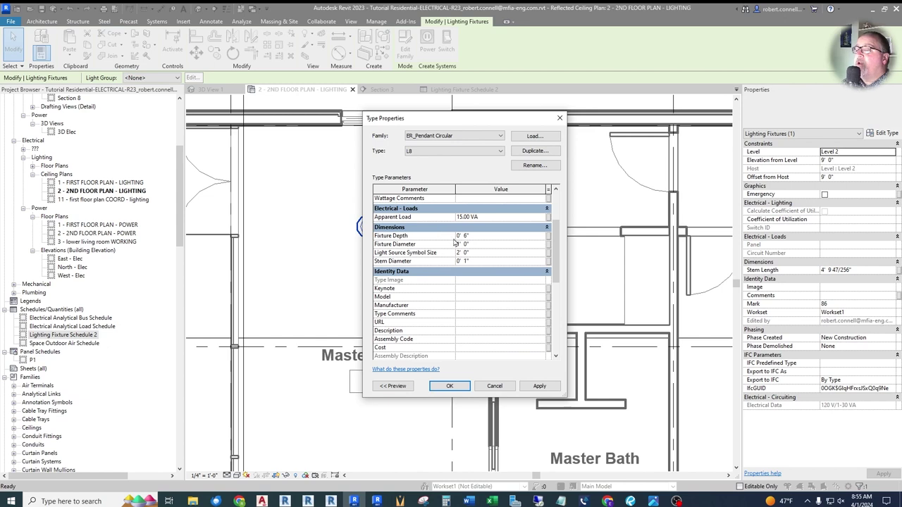
left_click(476, 237)
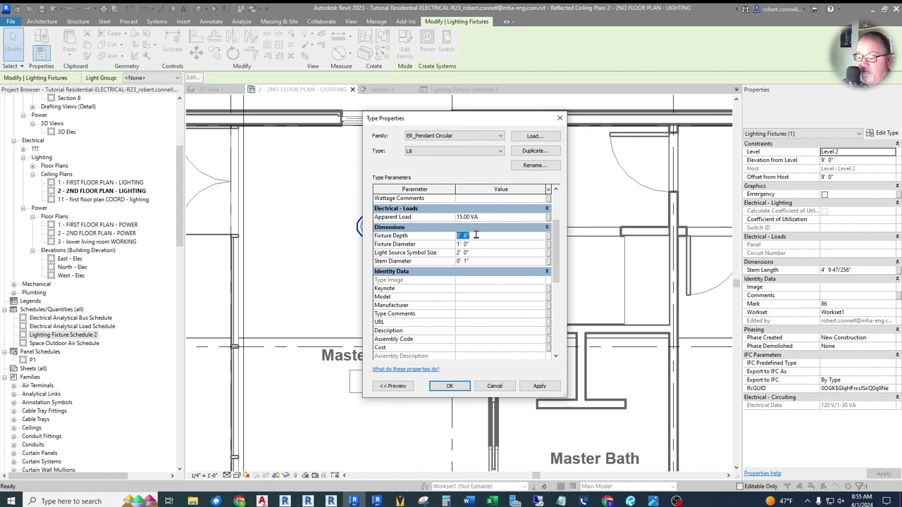
key("Return")
left_click(502, 245)
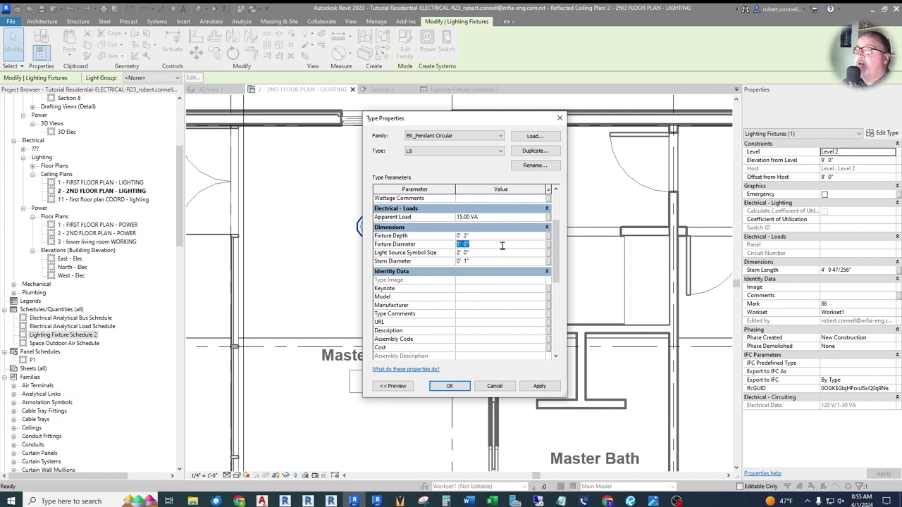
type("2")
Step: Set the L8 type's Light Source Symbol Size to 1" and its Stem Diameter to 1/32"
left_click(483, 253)
type("1\"")
left_click(481, 261)
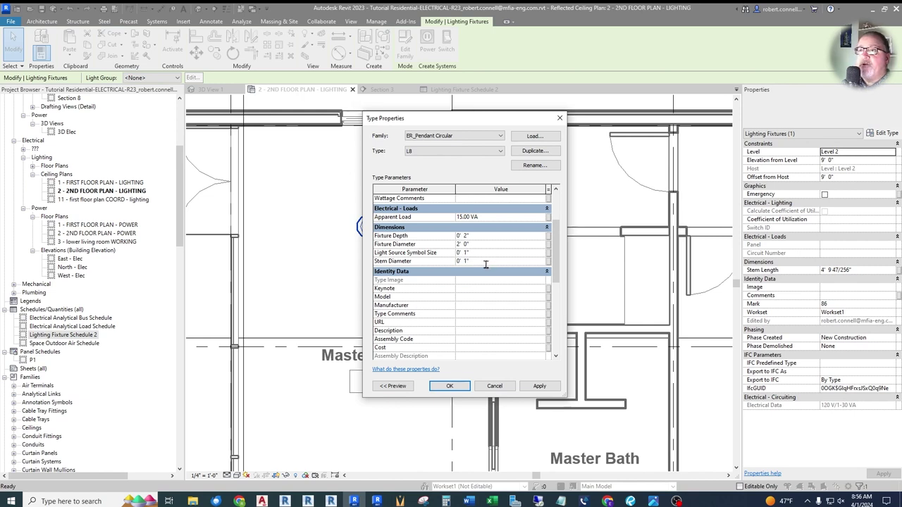
left_click(483, 264)
type("1/32")
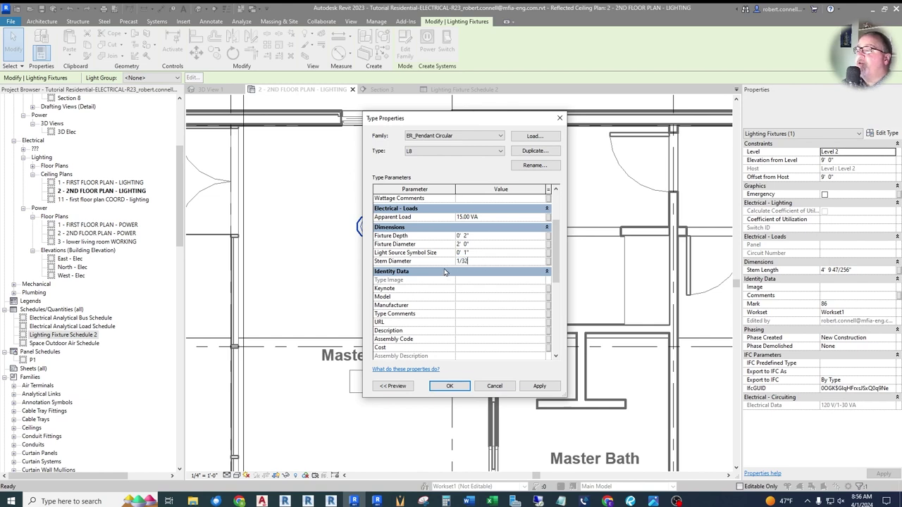
key("Return")
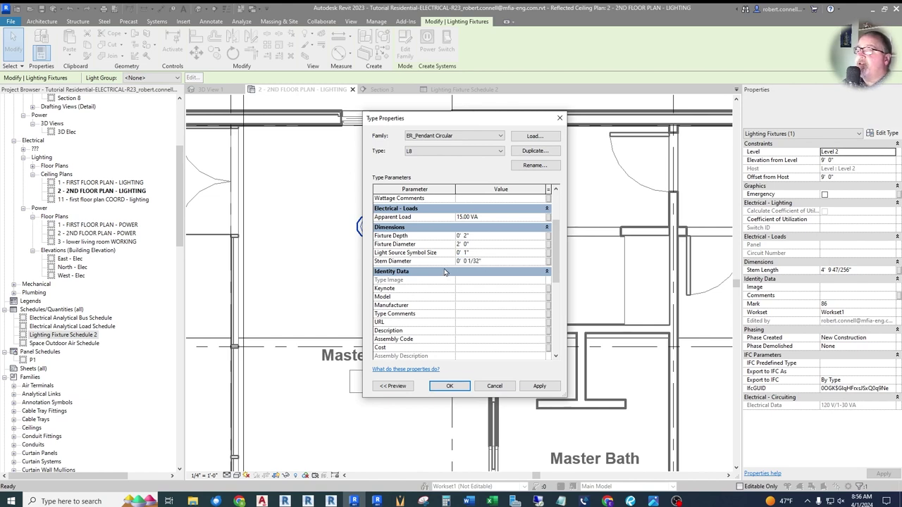
Step: Enter L8 as the pendant type's Type Mark and apply the type changes to the Master Bedroom fixture
scroll(505, 276, "down", 3)
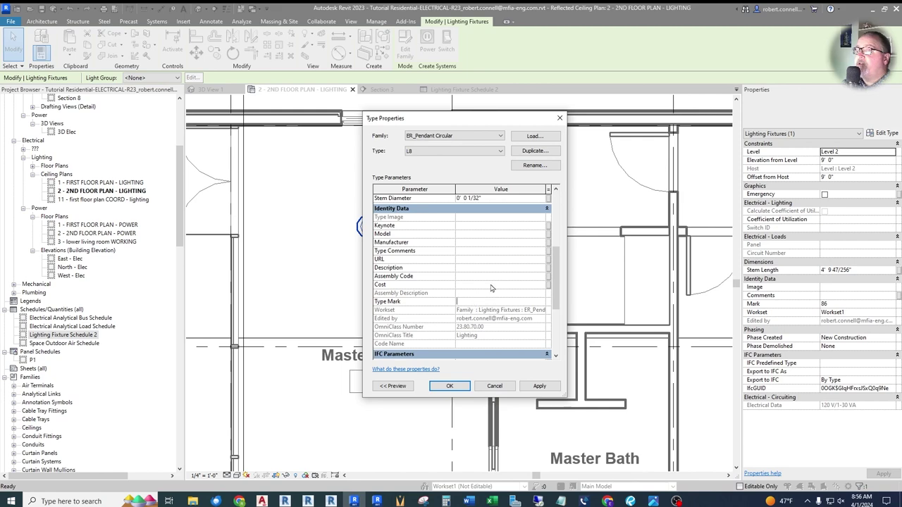
type("L8")
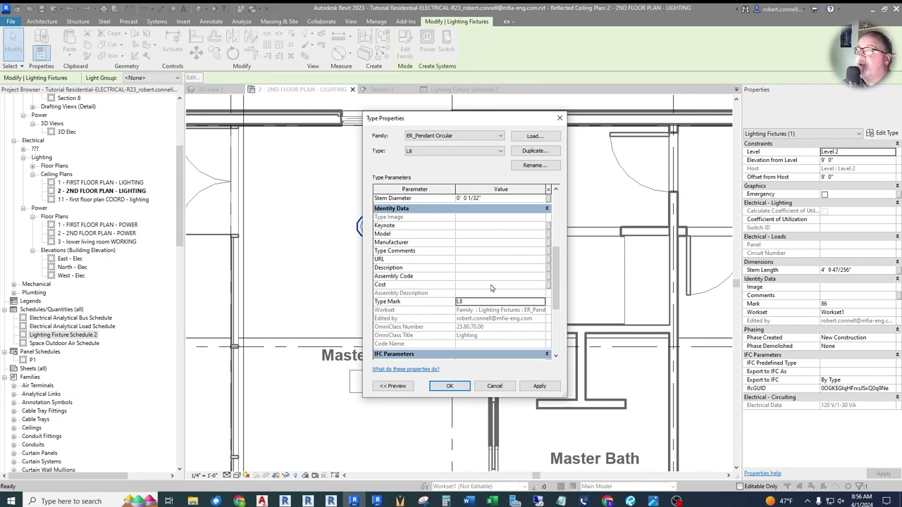
left_click(453, 387)
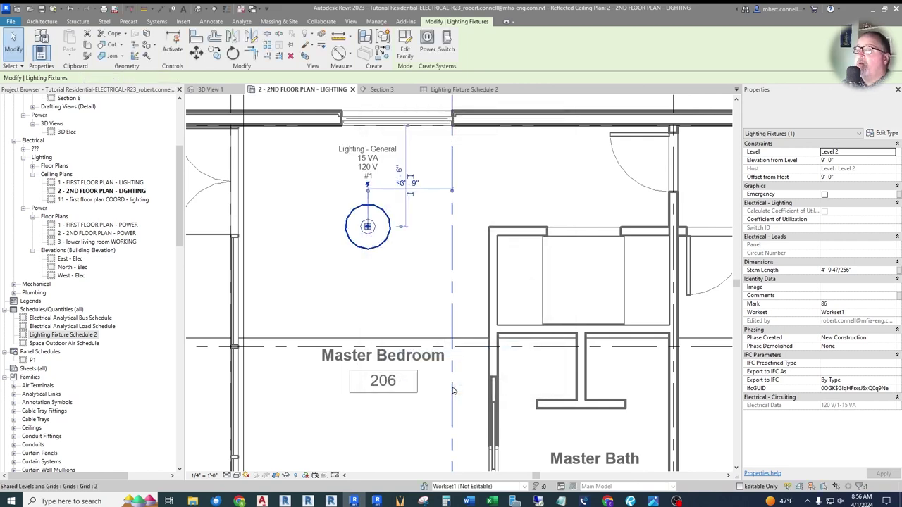
left_click(411, 256)
key("Escape")
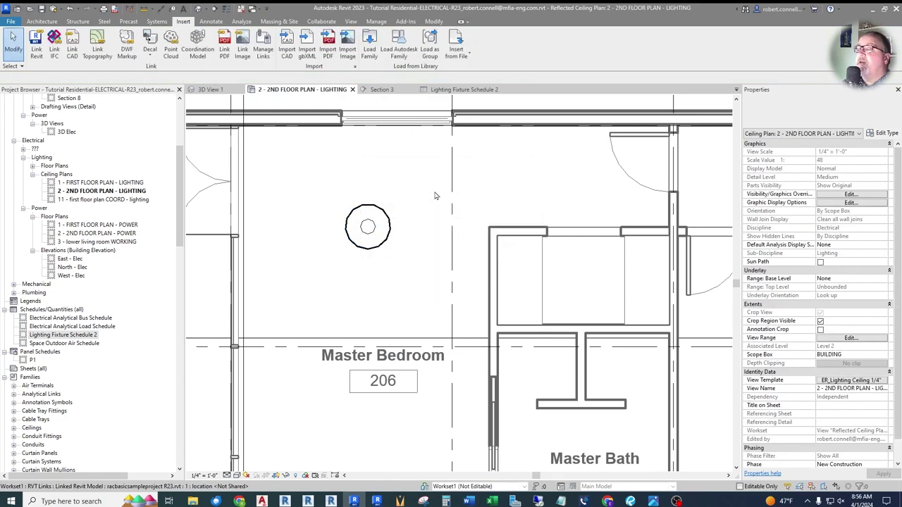
Step: In Section 3, move the circular pendant slightly toward the roof ridge, clear of the vertical line behind its stem
left_click(384, 91)
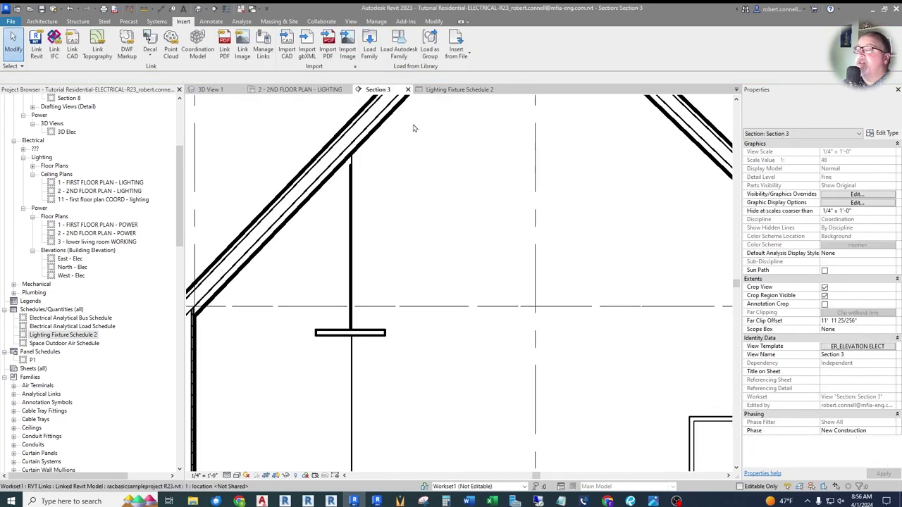
scroll(367, 252, "up", 3)
left_click(365, 253)
left_click_drag(365, 254, 376, 250)
key("Escape")
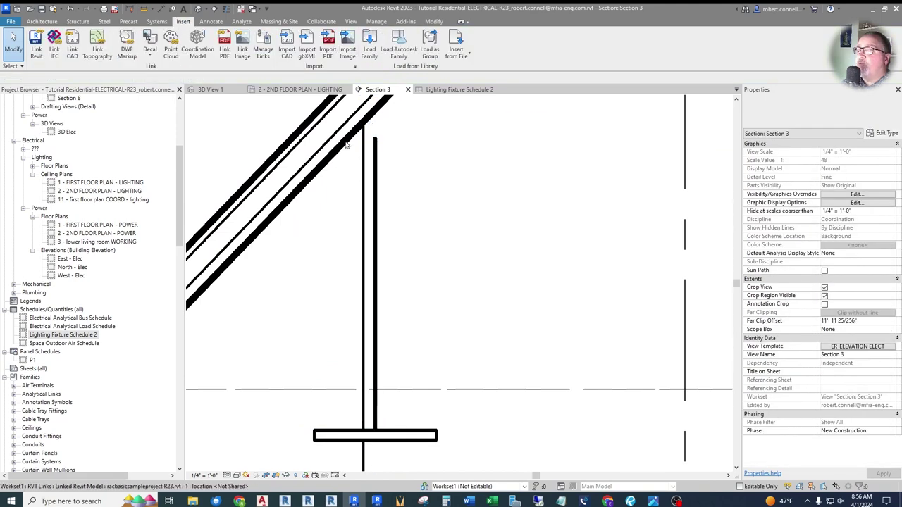
Step: Stretch the top of the L8 pendant's stem up to the underside of the sloped ceiling, making it about 4' 11" long
scroll(363, 155, "down", 2)
scroll(352, 331, "up", 3)
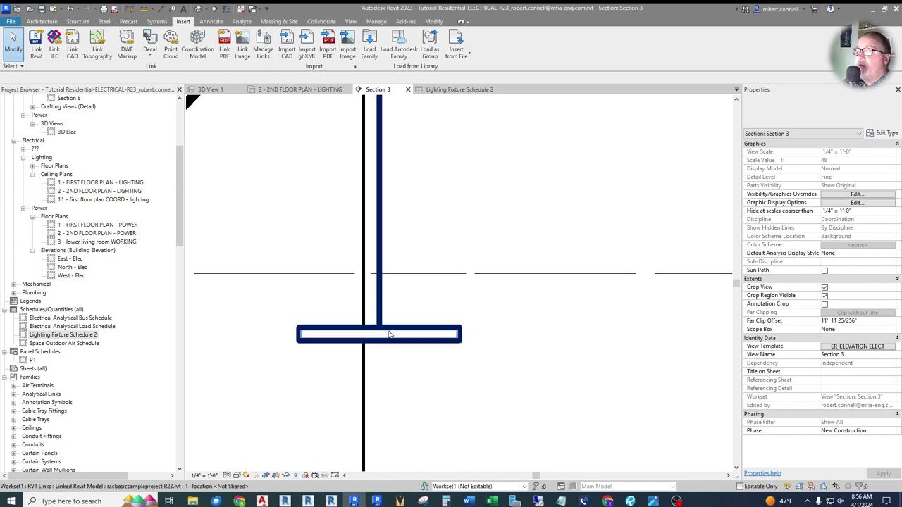
scroll(397, 328, "down", 2)
scroll(398, 329, "down", 1)
scroll(402, 330, "down", 2)
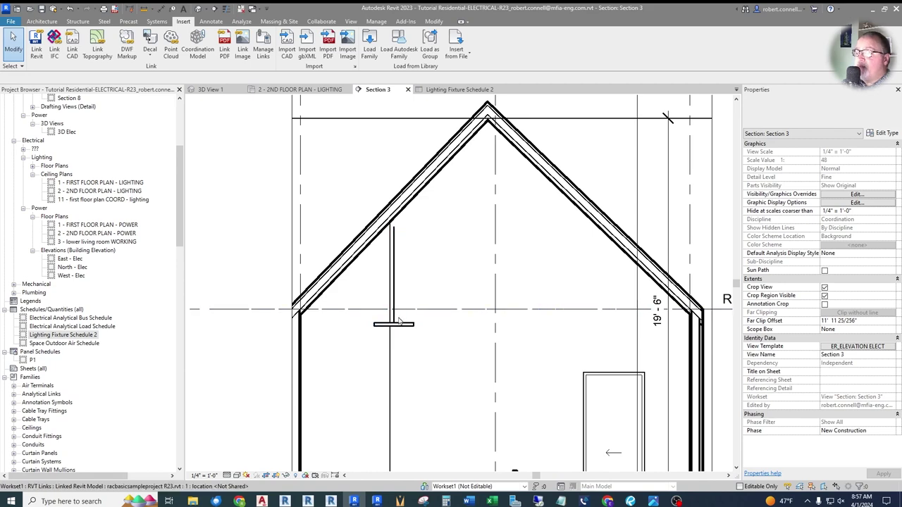
scroll(395, 329, "up", 2)
scroll(392, 200, "up", 3)
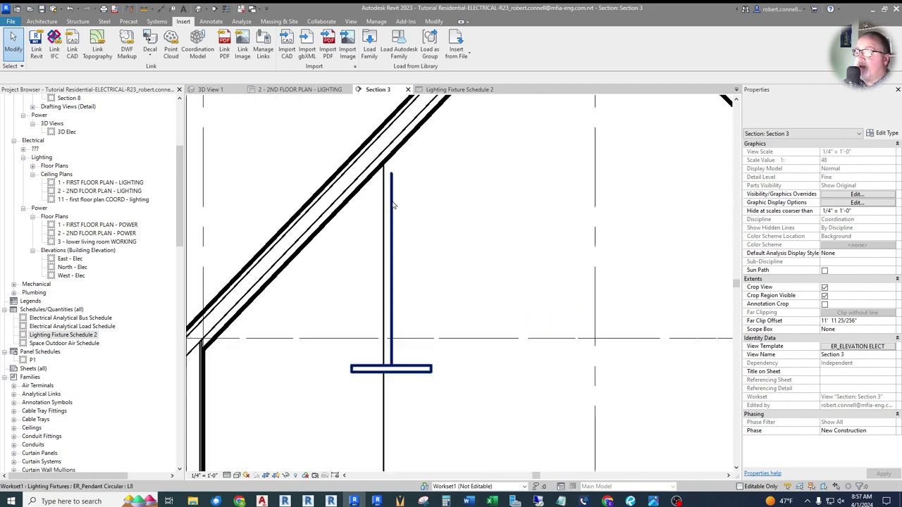
left_click(393, 169)
key("Escape")
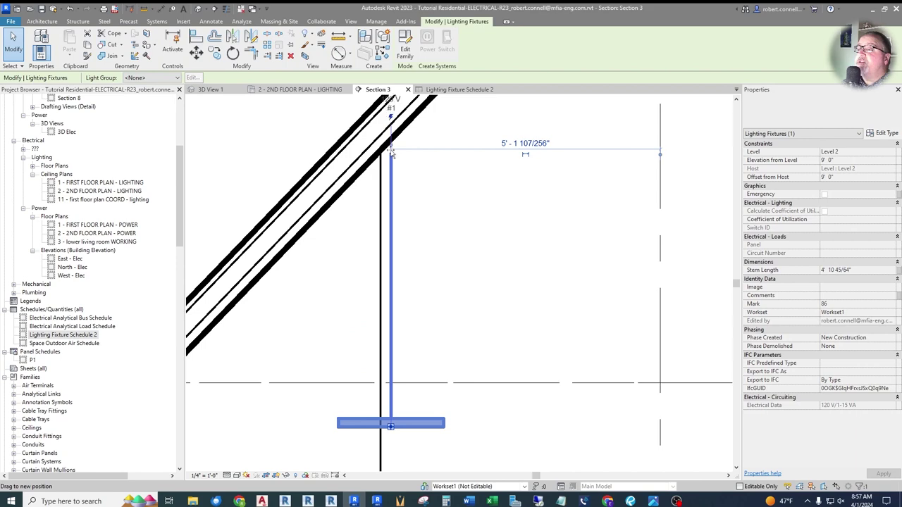
scroll(397, 182, "down", 6)
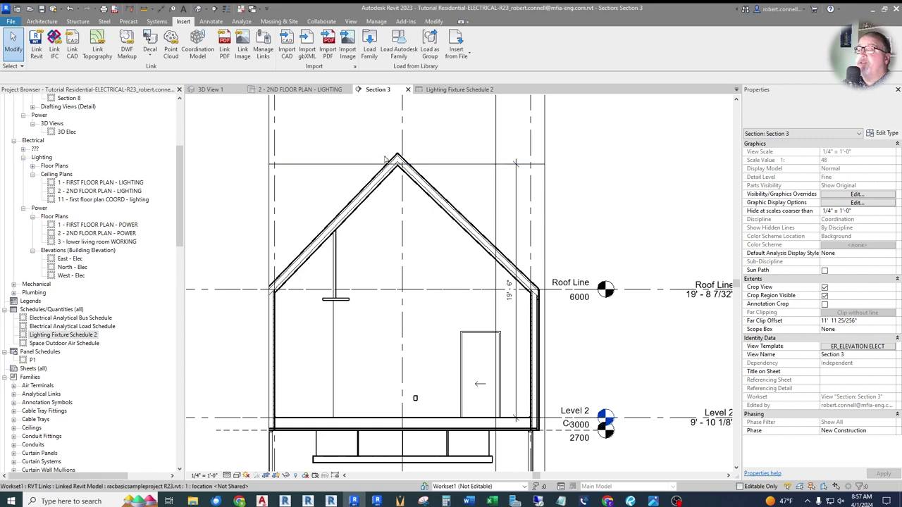
Step: In the 2nd floor lighting ceiling plan, turn off selection of links, underlay elements and pinned elements
left_click(299, 90)
scroll(453, 243, "down", 4)
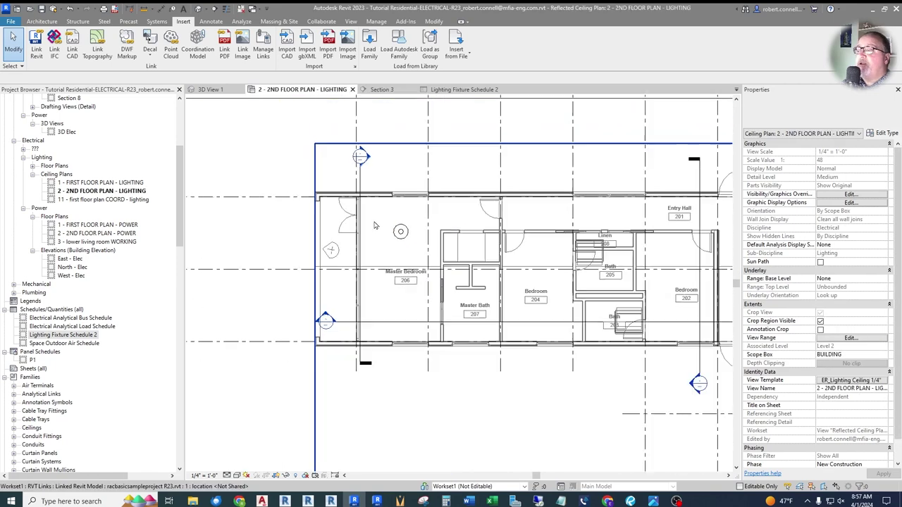
scroll(377, 202, "up", 2)
scroll(376, 202, "up", 1)
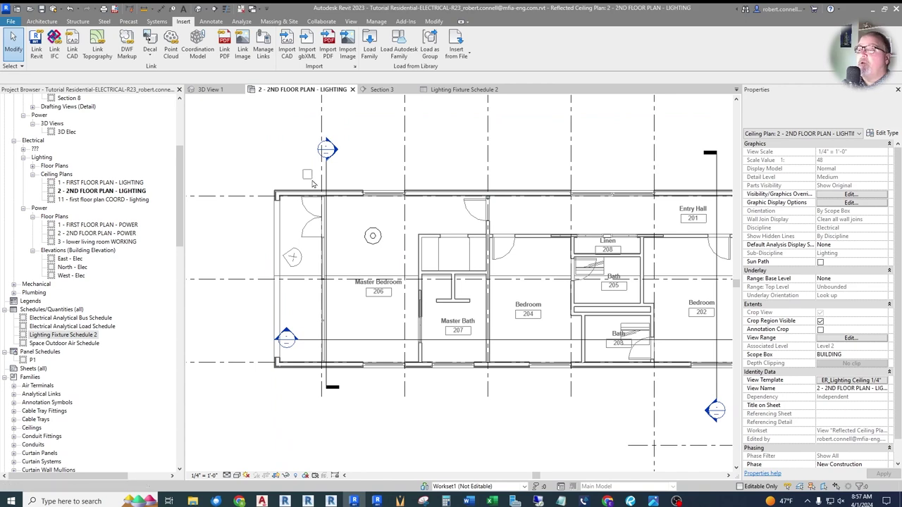
left_click(300, 211)
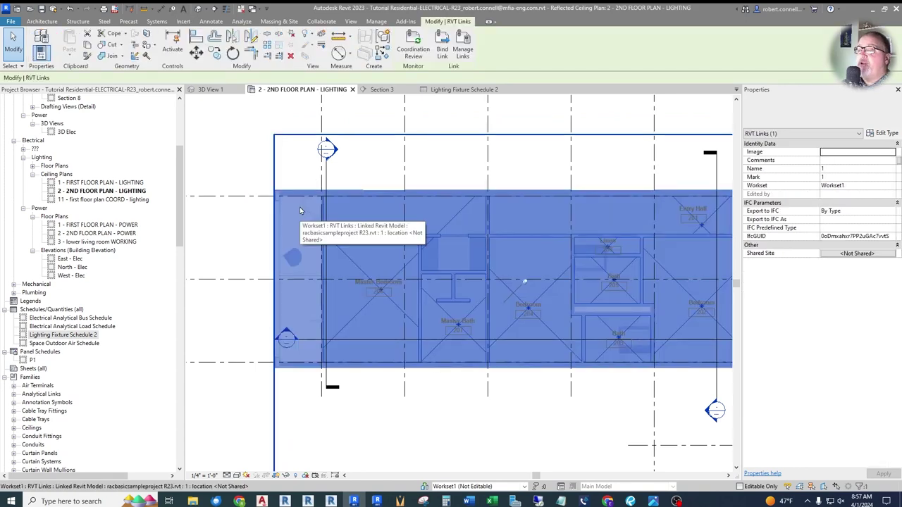
key("Escape")
left_click(22, 67)
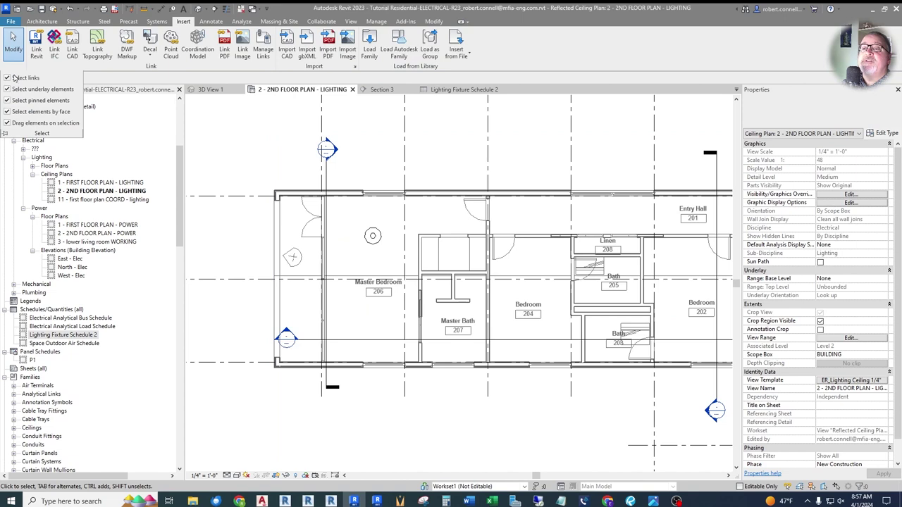
left_click(7, 101)
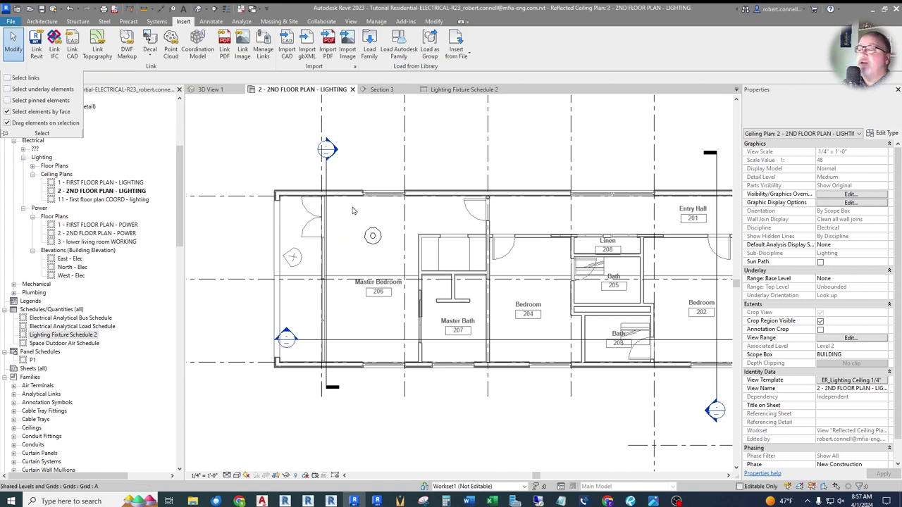
Step: Select the pendant and room tags in the Master Bedroom and Master Bath and isolate them in a 3D selection box
left_click_drag(314, 181, 501, 397)
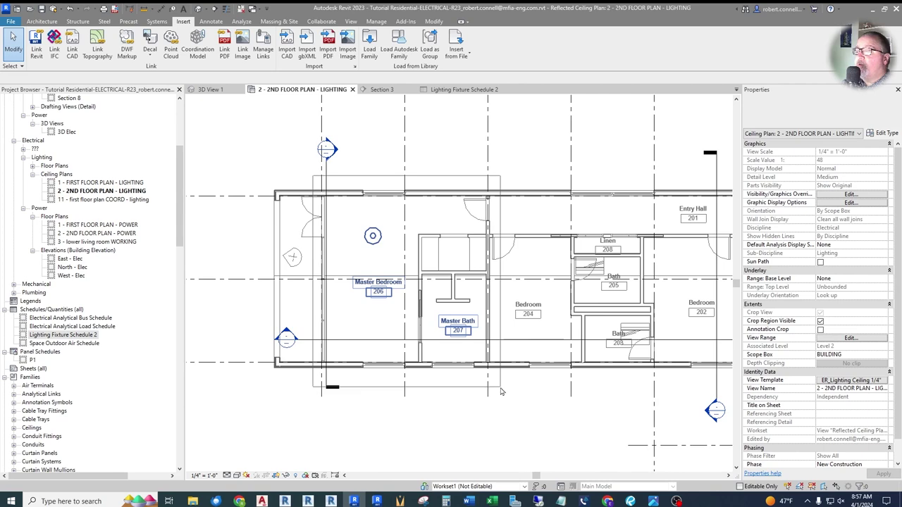
left_click(305, 56)
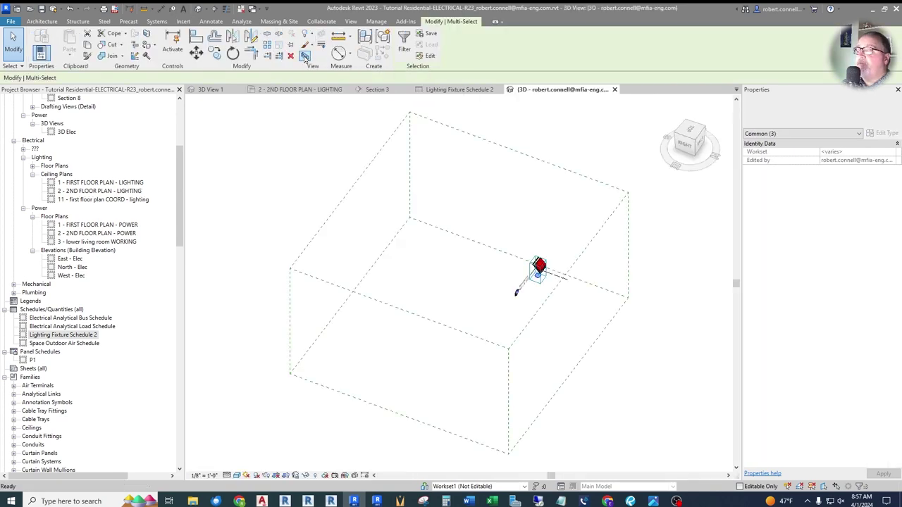
scroll(573, 277, "up", 6)
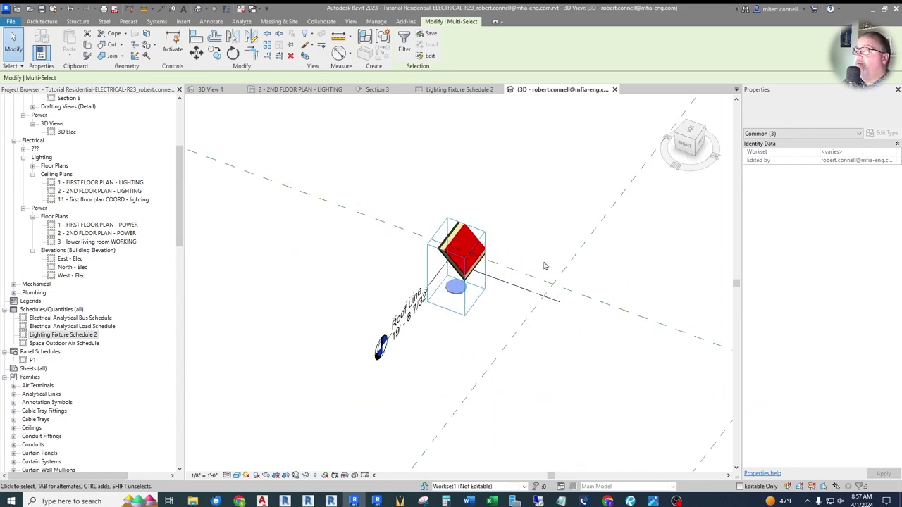
scroll(333, 237, "down", 2)
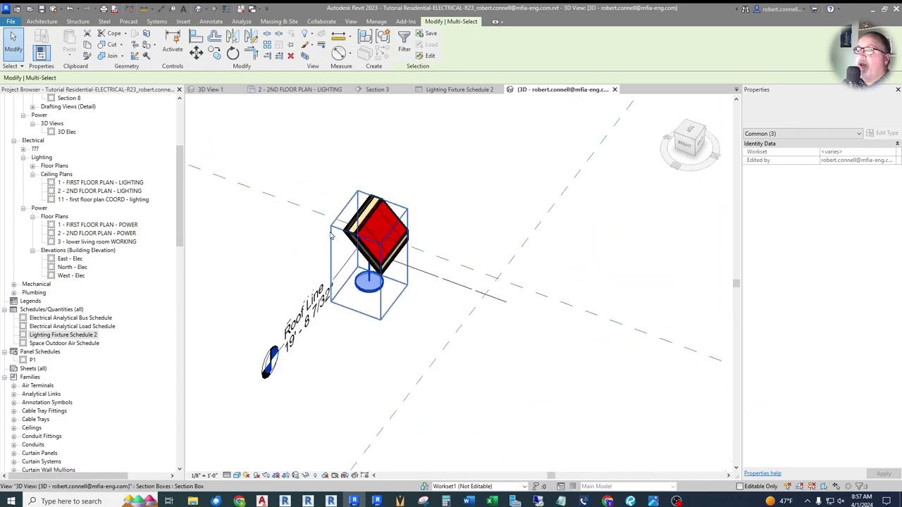
Step: Extend two sides of the section box to include the surrounding roof and walls, and view the pendant from the front-right corner
left_click(333, 235)
left_click_drag(343, 246, 303, 300)
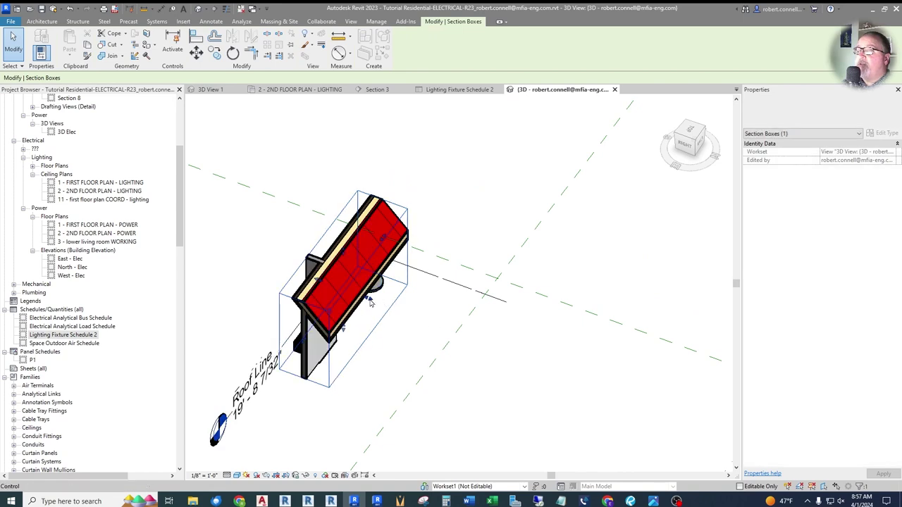
left_click_drag(370, 299, 435, 309)
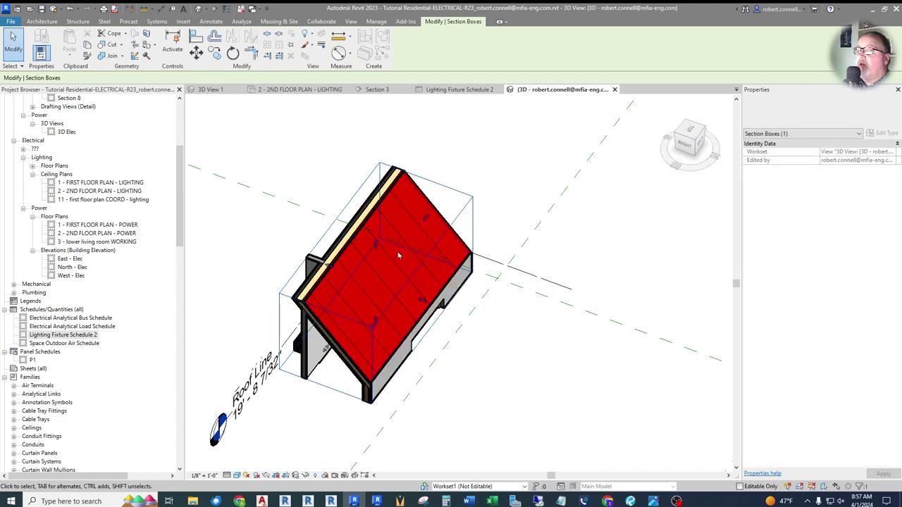
left_click_drag(376, 248, 375, 253)
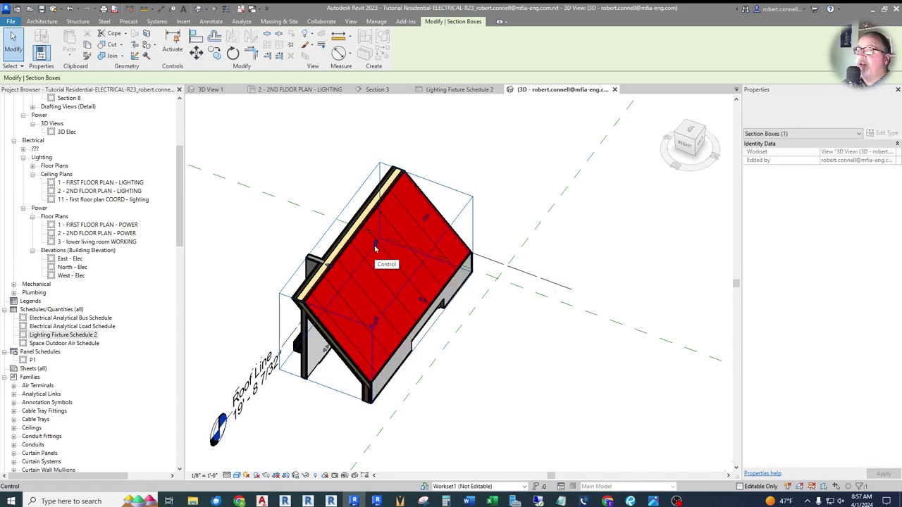
left_click(675, 142)
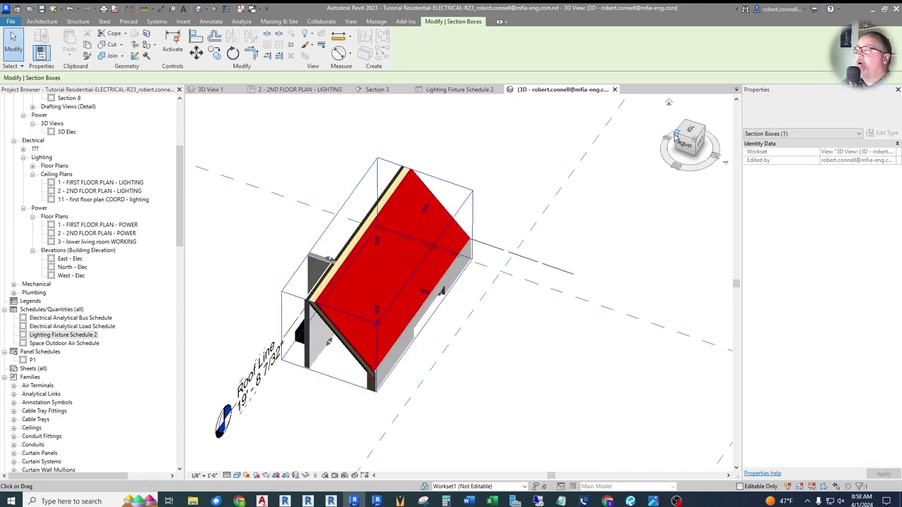
scroll(387, 331, "up", 2)
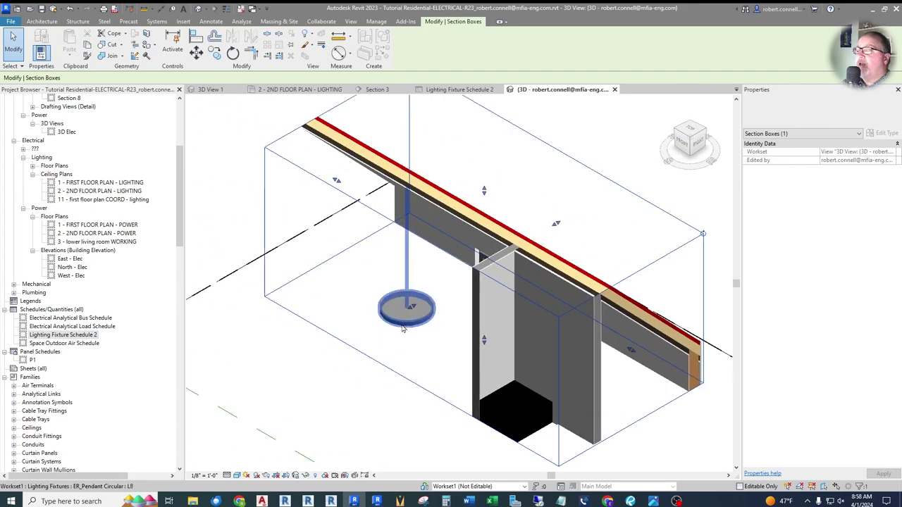
Step: Extend the section box to include the Level 2 floor and inspect the hanging circular pendant from several sides in 3D
left_click_drag(695, 174, 684, 169)
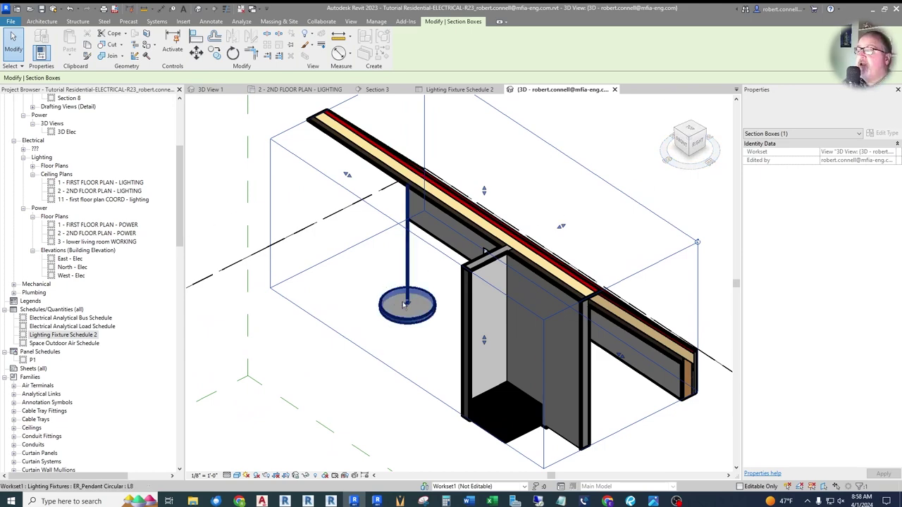
mouse_move(381, 287)
middle_mouse_down("shift")
mouse_move(390, 296)
mouse_move(400, 273)
mouse_move(451, 266)
mouse_move(376, 250)
middle_mouse_up("shift")
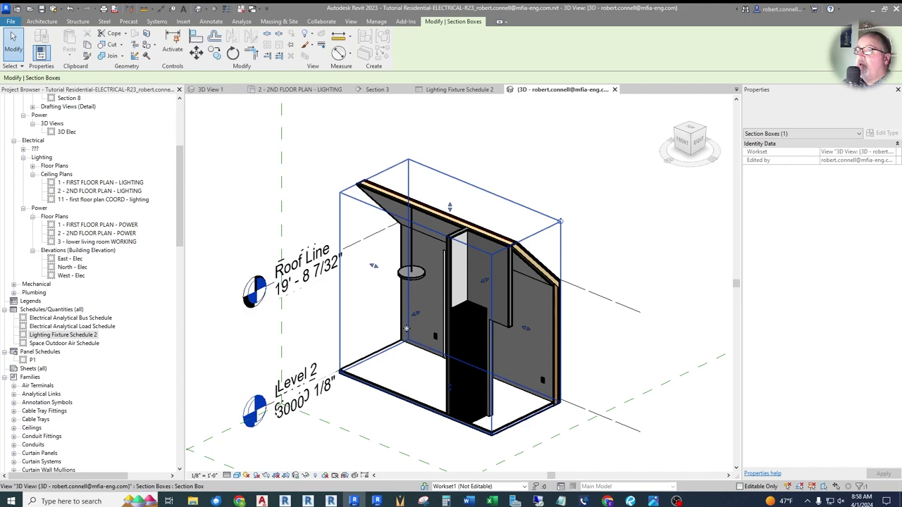
scroll(395, 286, "up", 3)
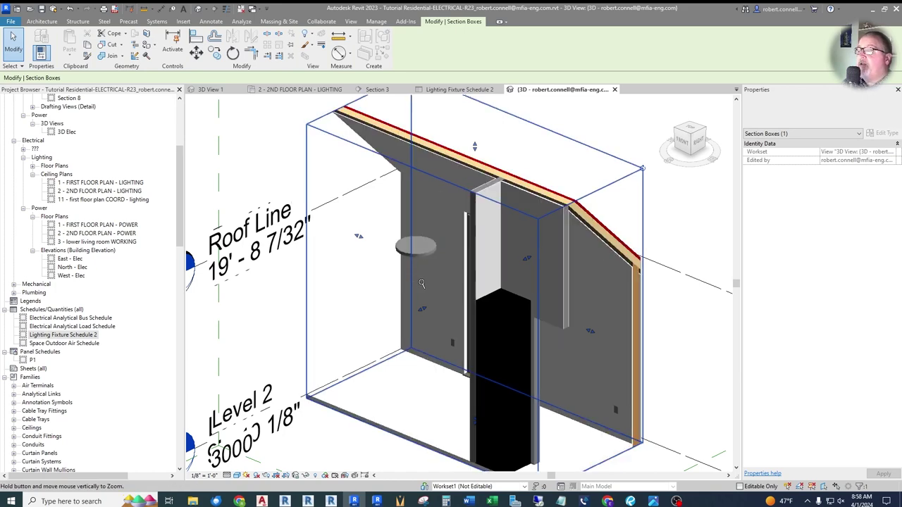
middle_click_drag(423, 283, 647, 223, "shift")
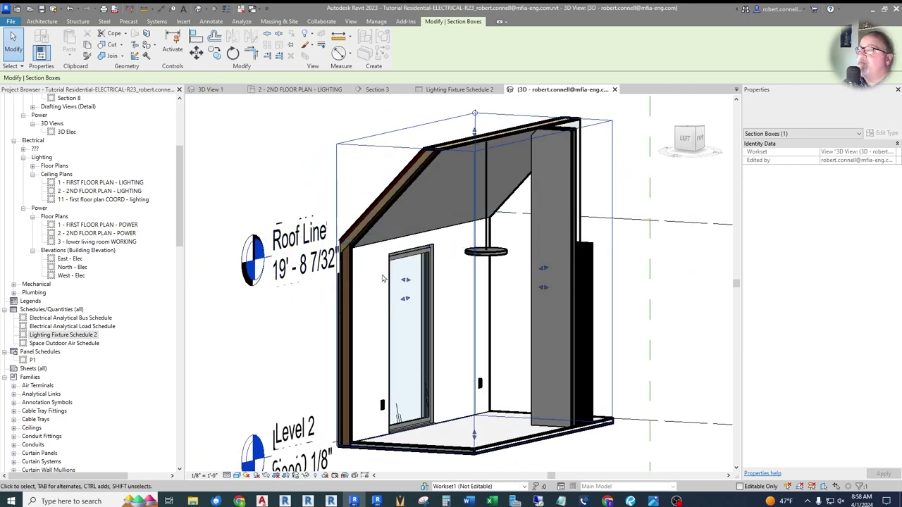
scroll(415, 271, "down", 3)
middle_click_drag(418, 274, 406, 206, "shift")
scroll(406, 205, "up", 3)
scroll(406, 202, "down", 2)
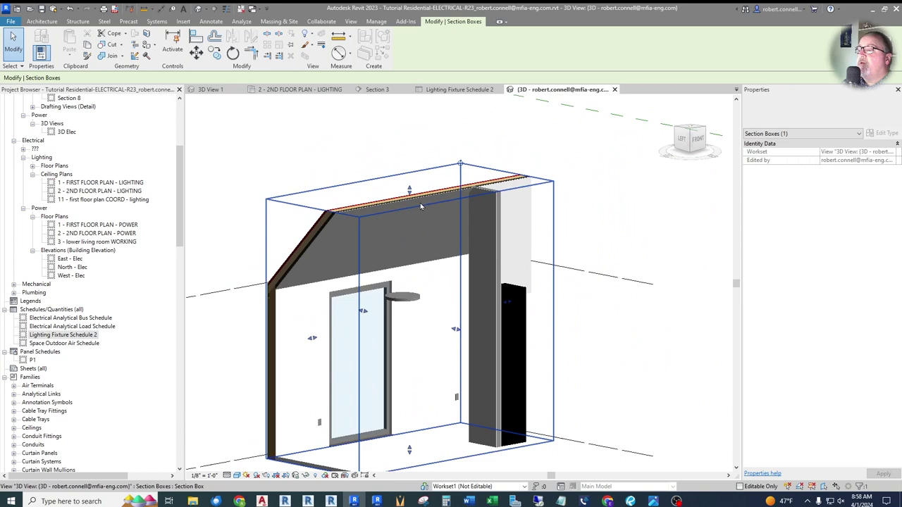
left_click_drag(409, 152, 409, 128)
middle_click_drag(432, 330, 480, 200, "shift")
Step: In the 2ND FLOOR PLAN - LIGHTING view, tag the circular pendant in Master Bedroom 206 without a leader, placing the tag beside it
left_click(332, 88)
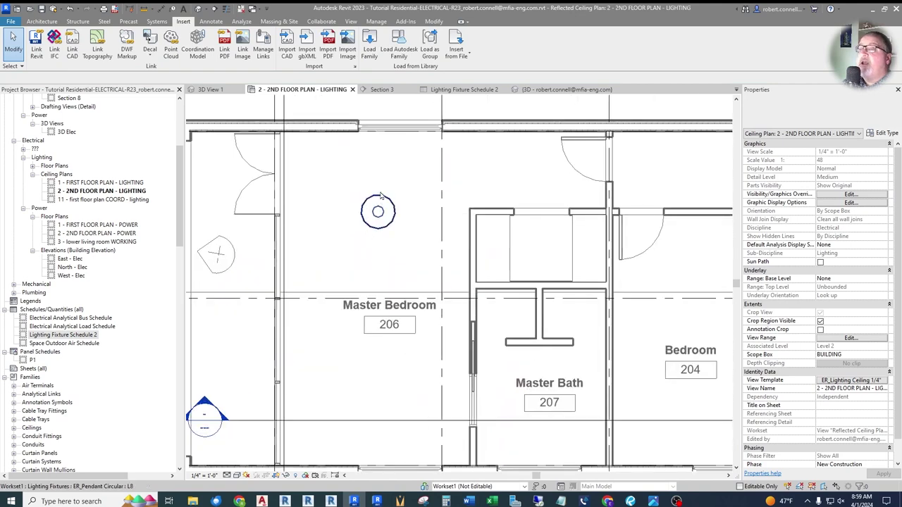
left_click(172, 8)
left_click(378, 202)
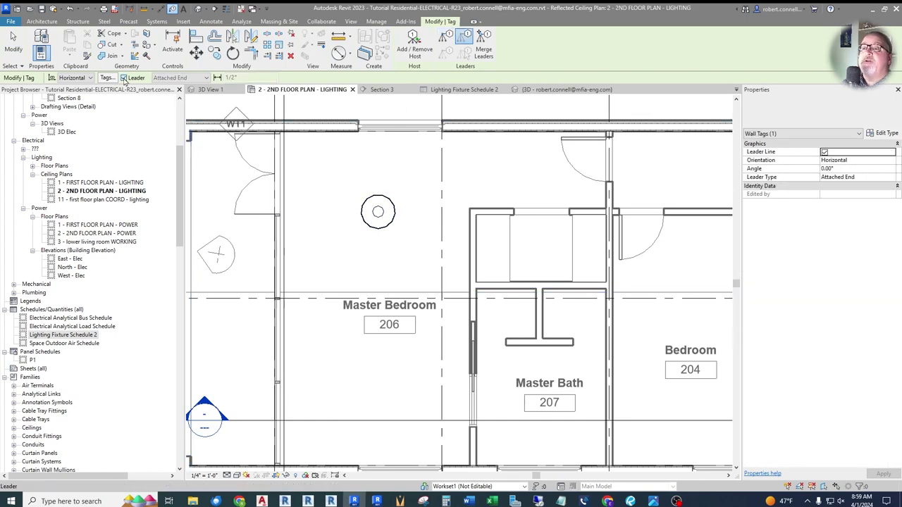
left_click_drag(379, 224, 401, 199)
key("Escape")
scroll(394, 197, "down", 2)
scroll(357, 164, "up", 3)
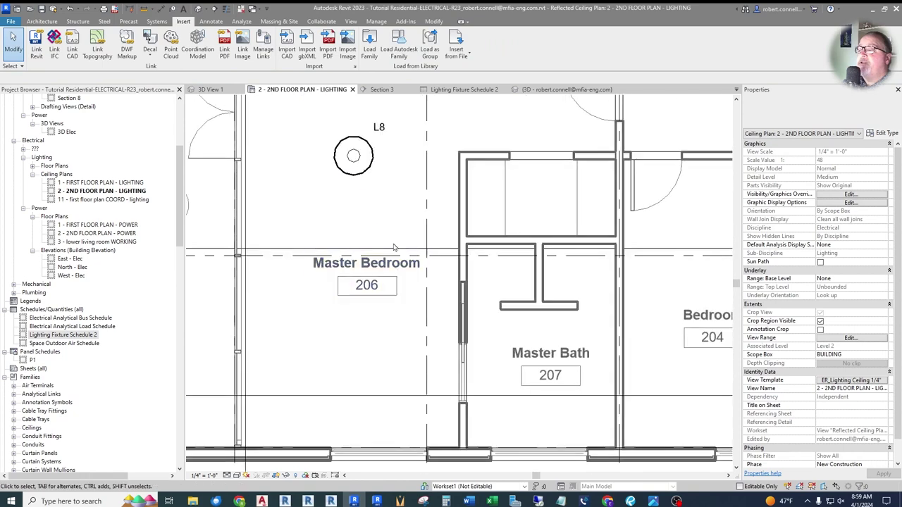
Step: Copy the tagged pendant vertically to the other half of Master Bedroom 206, directly below the room label
left_click(356, 163)
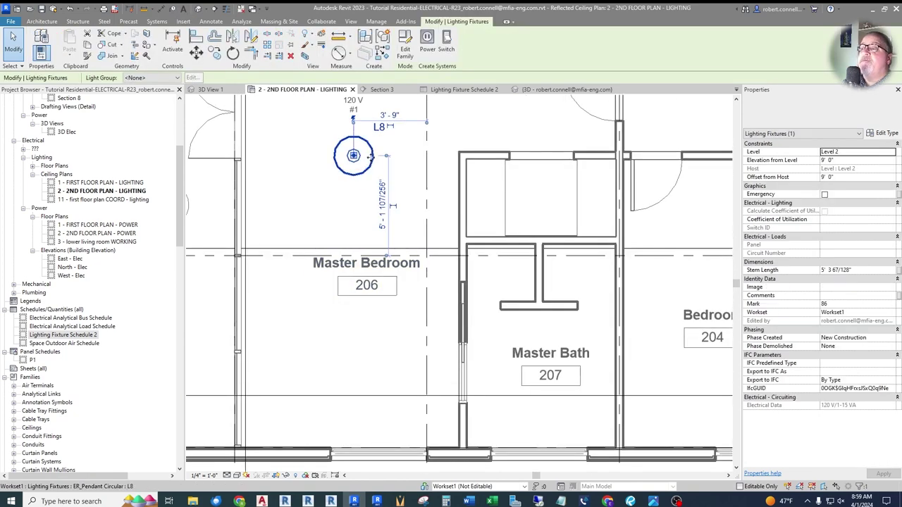
left_click(218, 59)
scroll(332, 157, "down", 1)
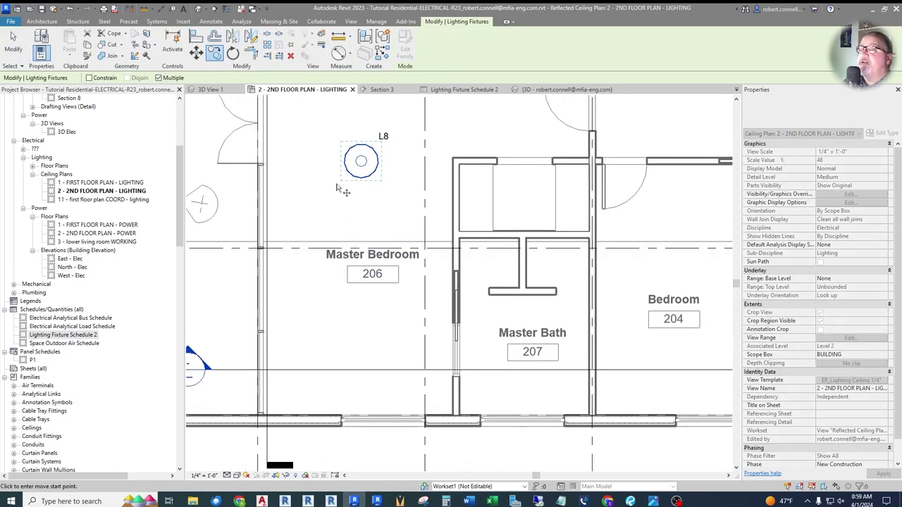
scroll(321, 166, "down", 1)
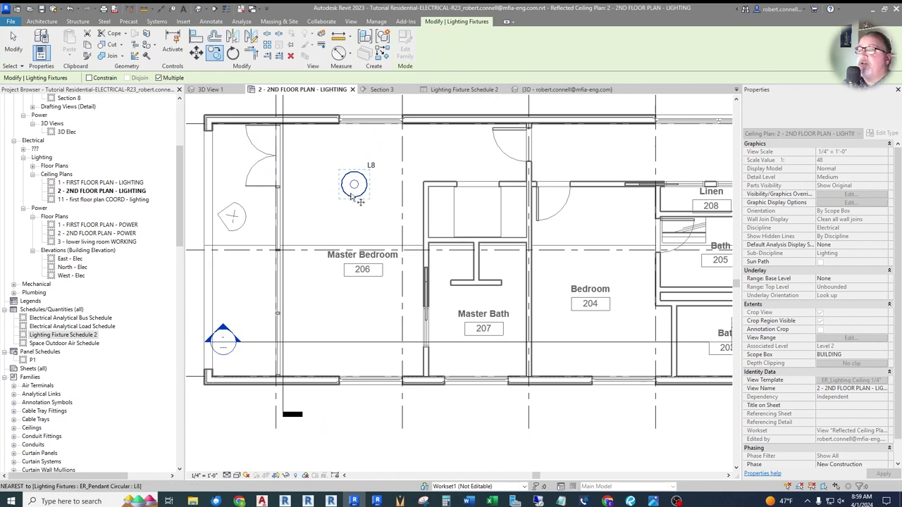
scroll(354, 186, "up", 1)
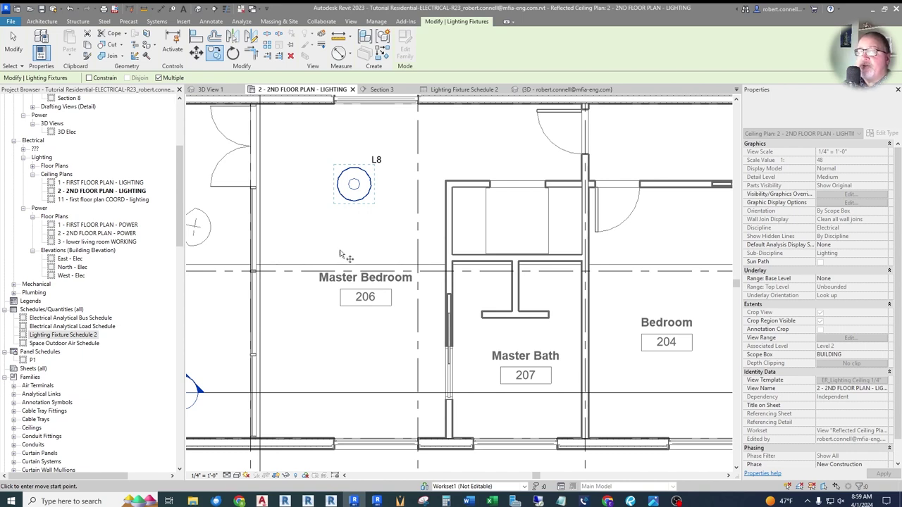
left_click(354, 185)
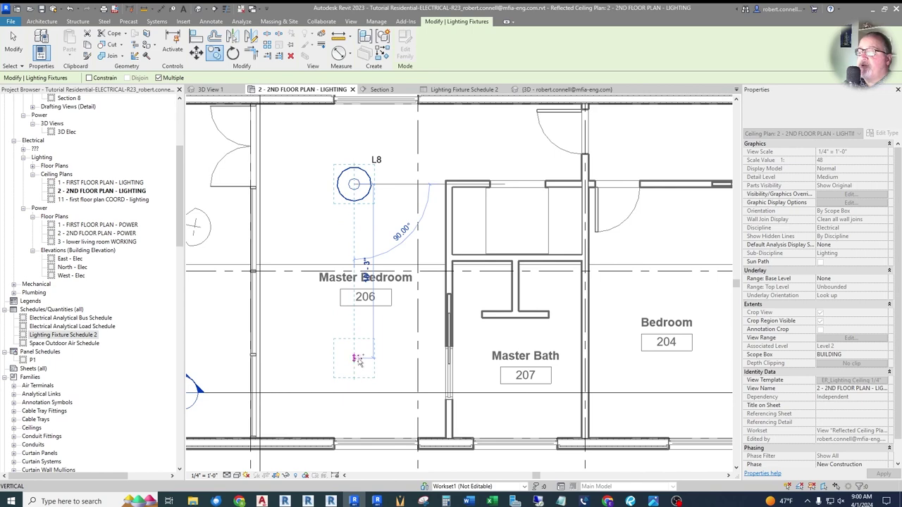
left_click(350, 354)
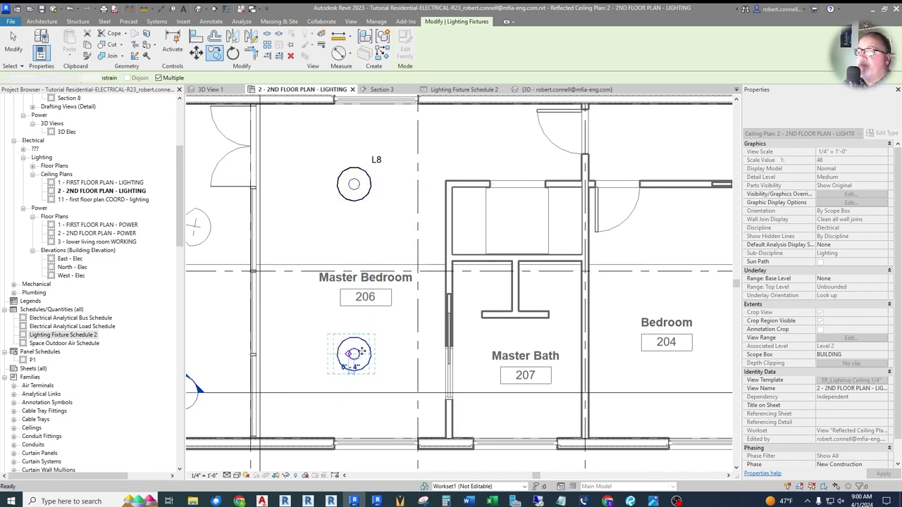
key("Escape")
scroll(298, 341, "down", 2)
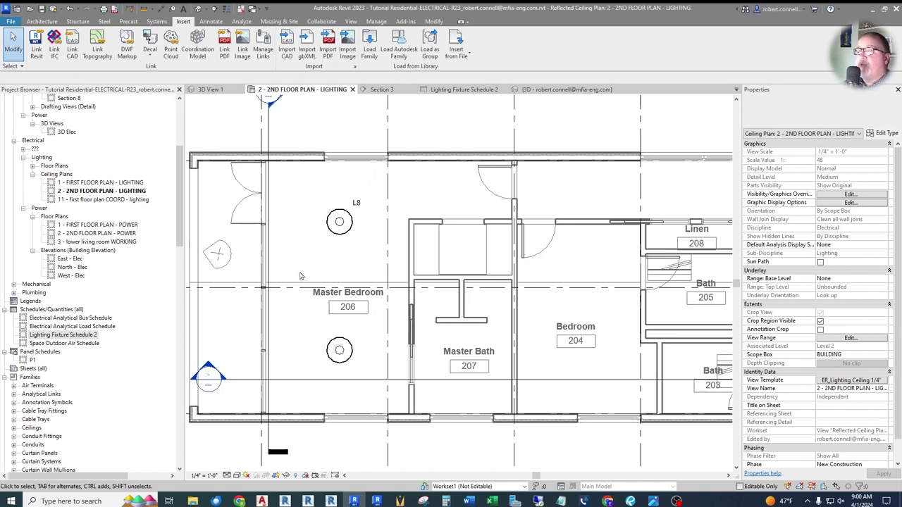
scroll(303, 282, "down", 2)
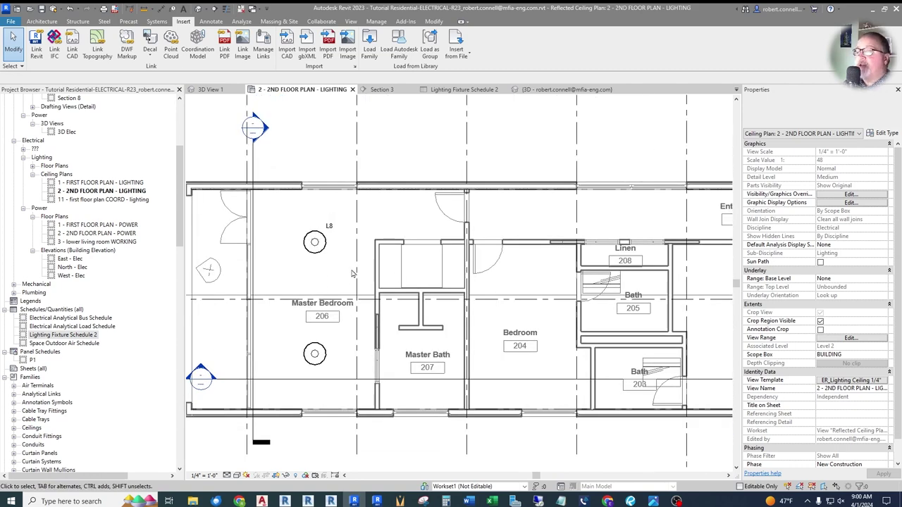
Step: Copy the tagged pendant into the master bedroom's entry area, beside the door and above the closet
scroll(501, 210, "up", 2)
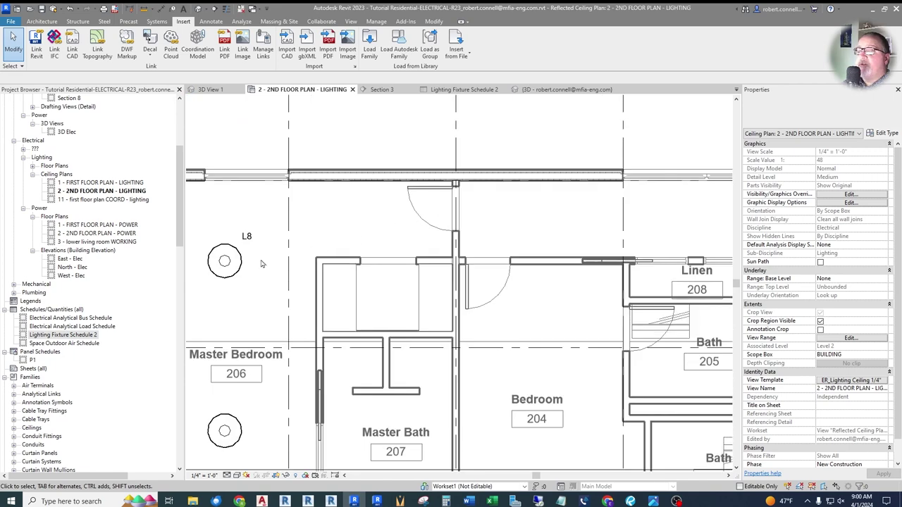
left_click(226, 266)
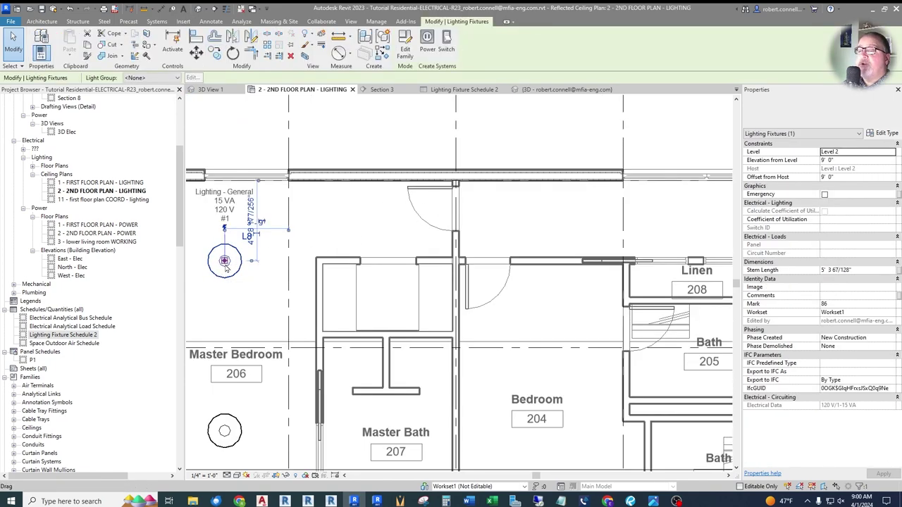
left_click(215, 53)
left_click(224, 260)
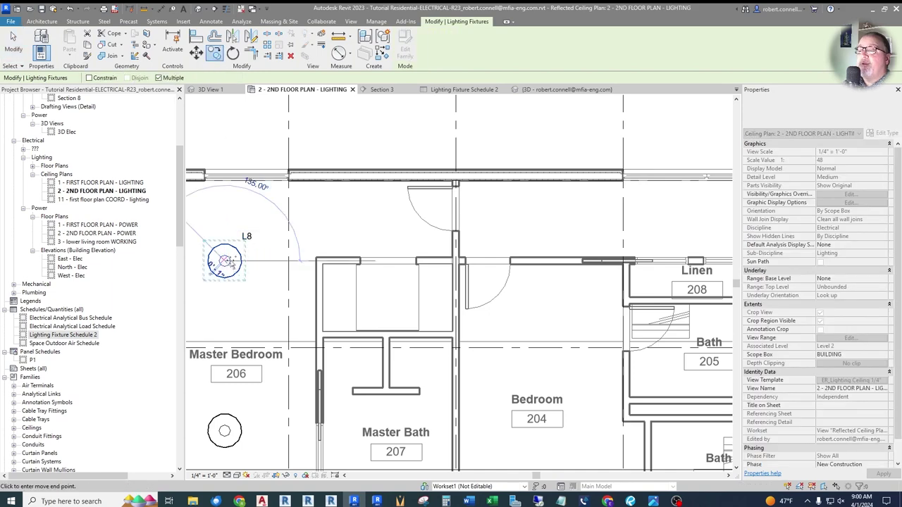
left_click(386, 220)
key("Escape")
key("Escape")
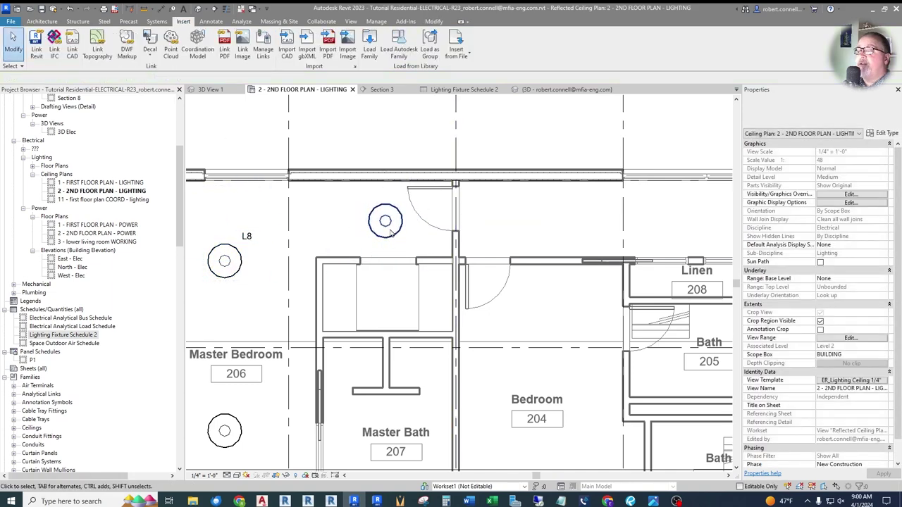
Step: Duplicate the ER_Pendant Circular type of the pendant beside the entry door as a new type named L9
scroll(348, 235, "down", 3)
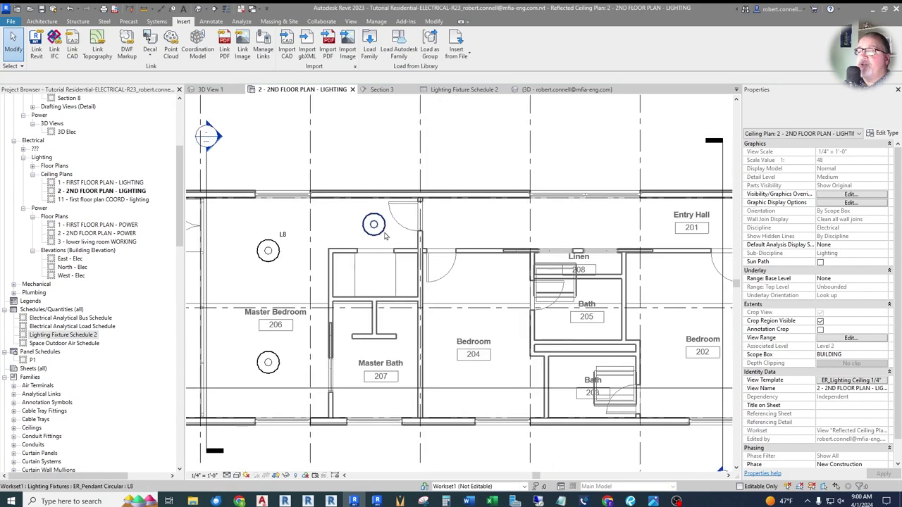
scroll(281, 230, "up", 2)
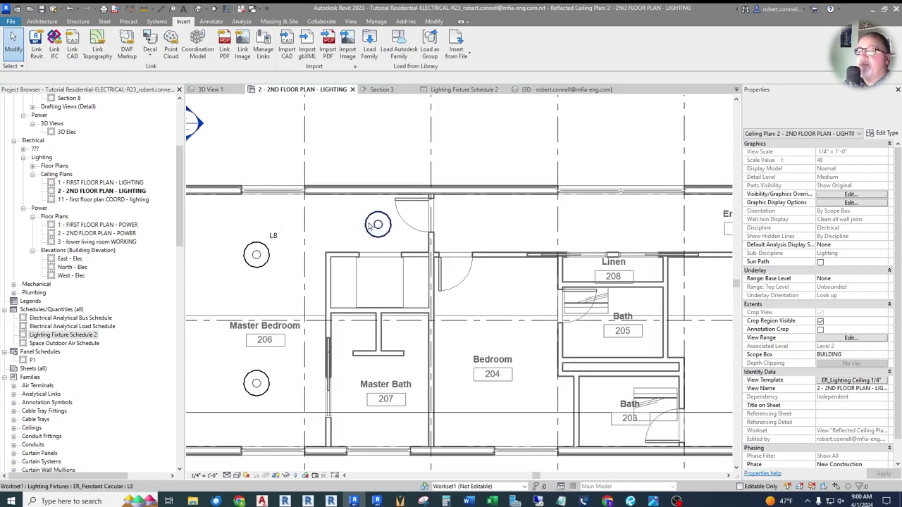
scroll(322, 224, "up", 1)
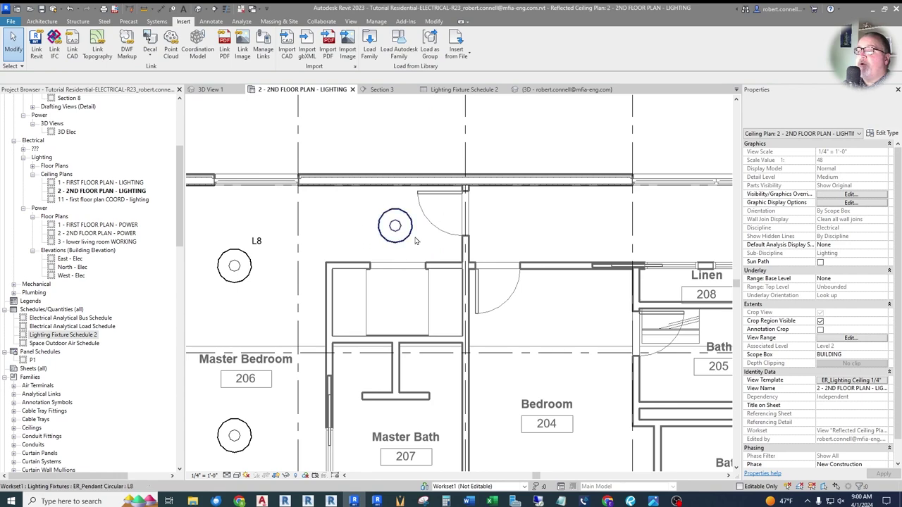
scroll(413, 227, "up", 1)
scroll(444, 233, "down", 1)
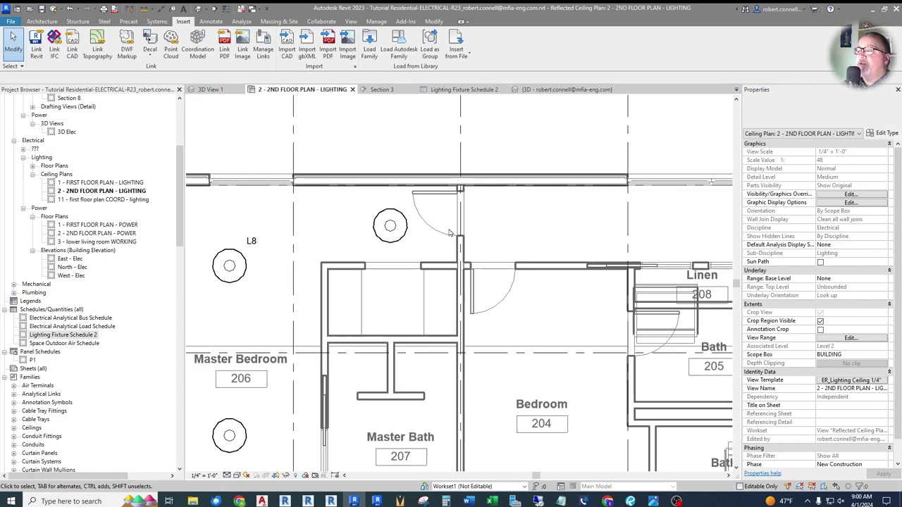
left_click(394, 234)
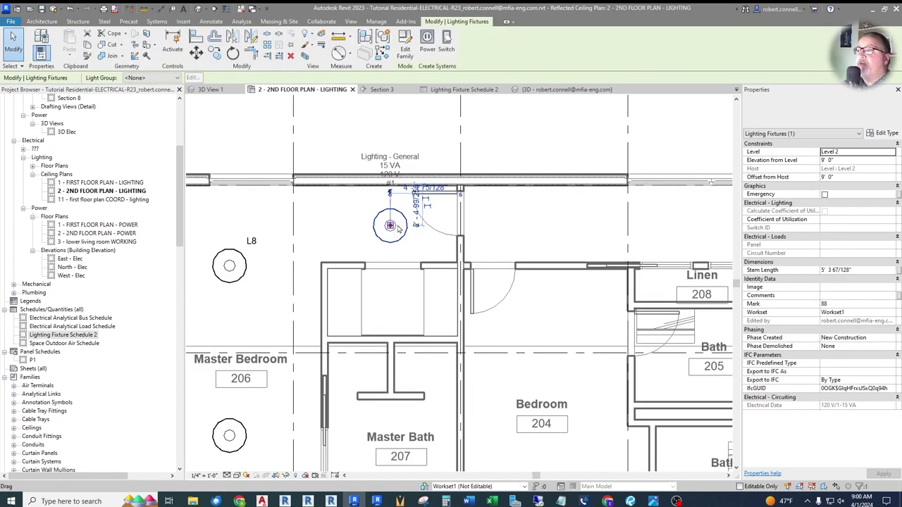
left_click(884, 134)
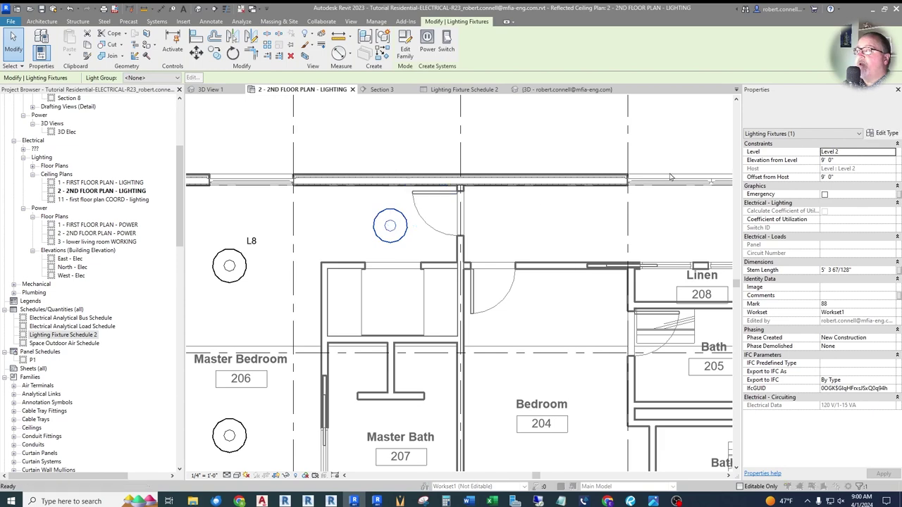
left_click(533, 152)
type("L9")
key("Return")
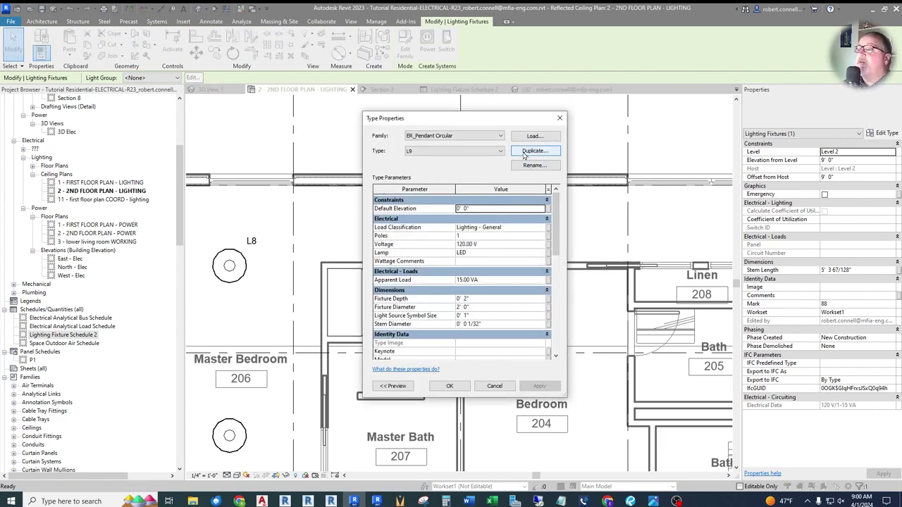
Step: Set the L9 type's Fixture Diameter to 1' 0" and its Type Mark to L9, and apply the changes
scroll(491, 278, "down", 1)
scroll(492, 277, "down", 1)
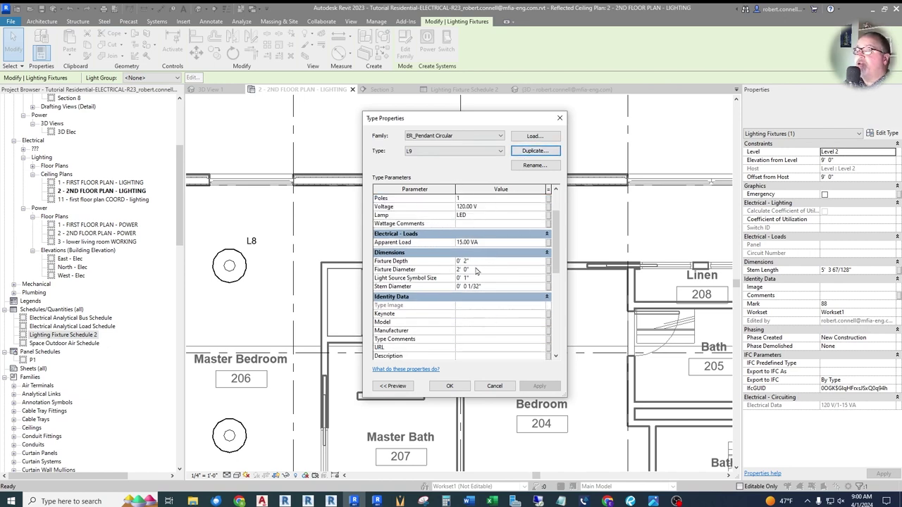
left_click(485, 269)
type("1")
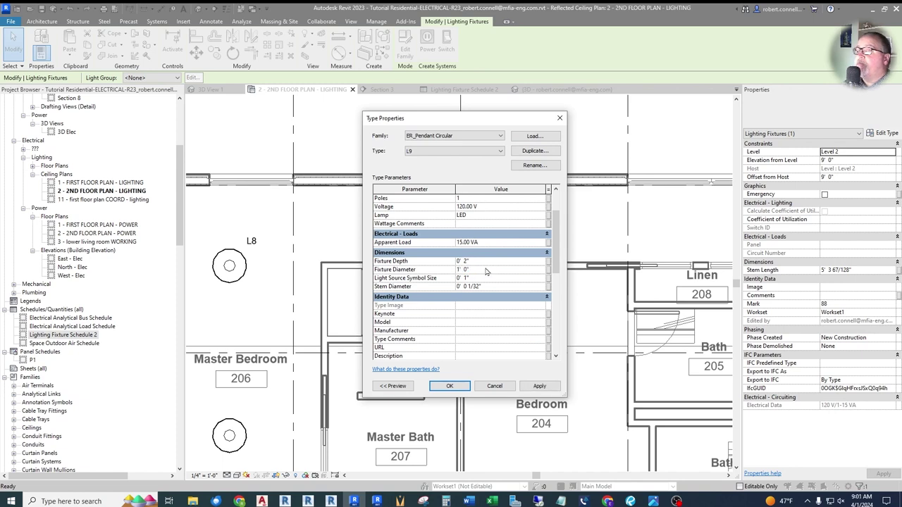
scroll(481, 321, "down", 3)
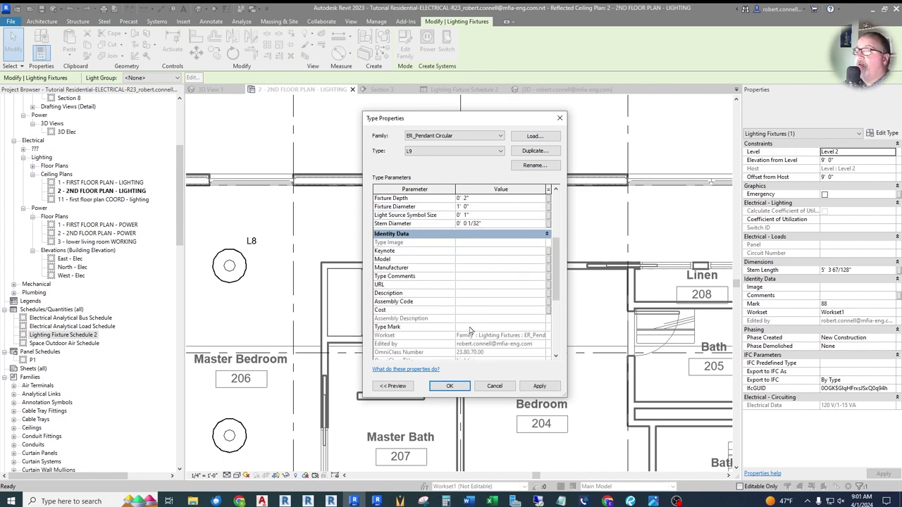
left_click(497, 326)
type("L9")
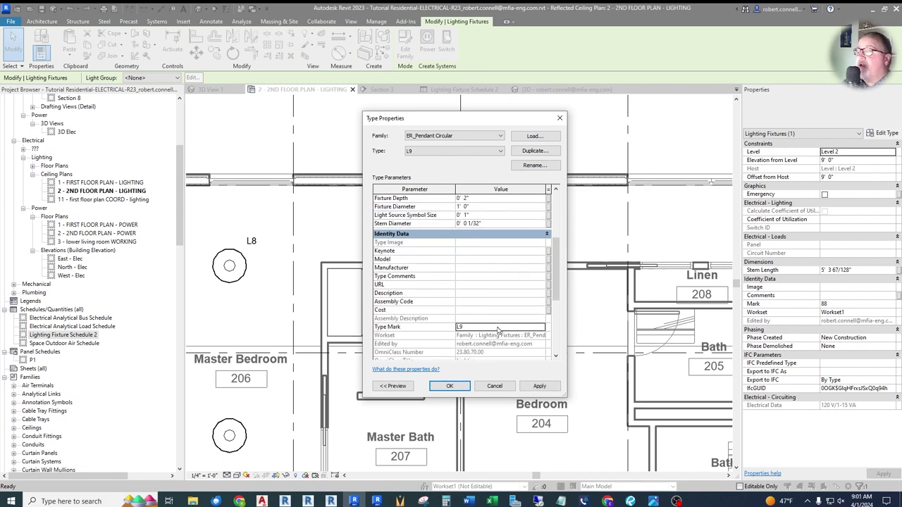
left_click(540, 387)
left_click(450, 387)
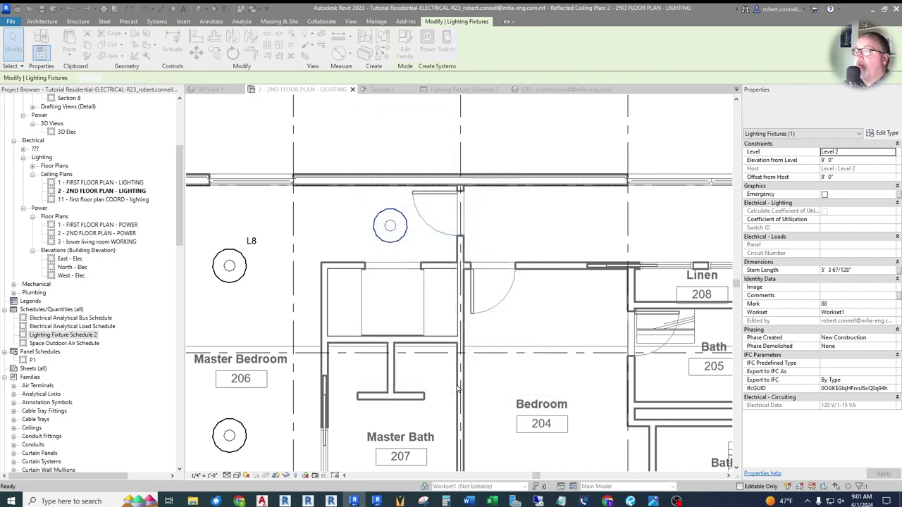
left_click(435, 250)
scroll(369, 230, "up", 2)
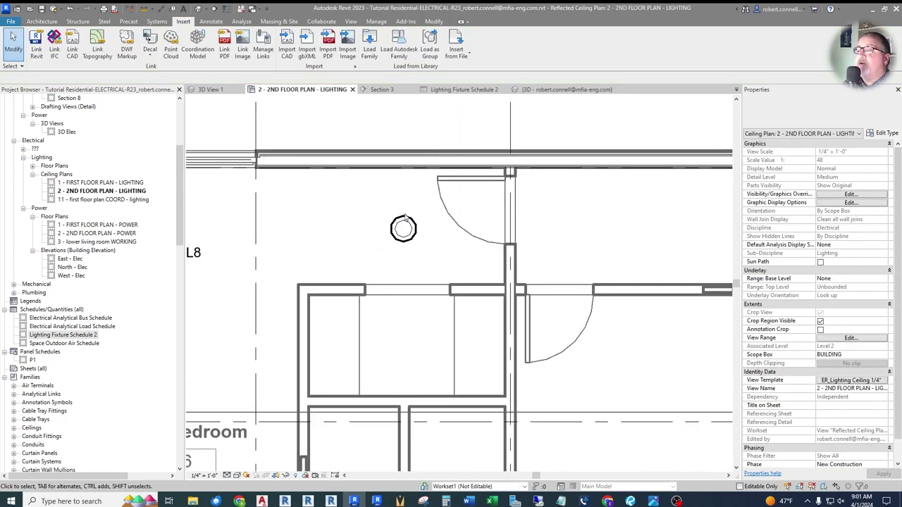
Step: Tag the L9 pendant in the master bedroom entry by category, without a leader
scroll(436, 229, "down", 1)
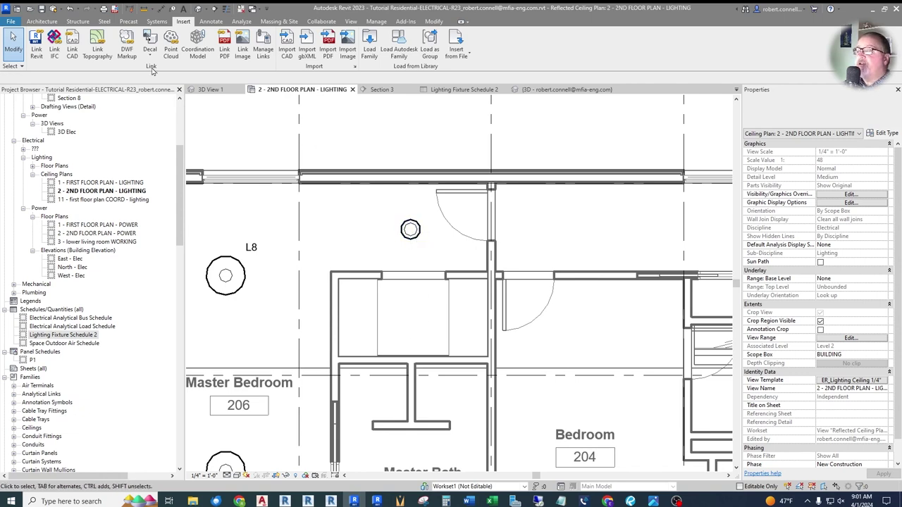
left_click(172, 8)
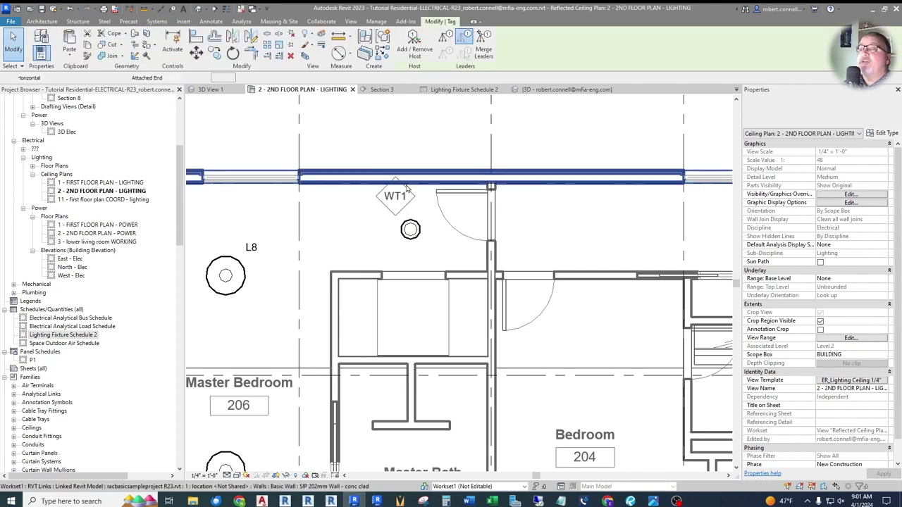
left_click(413, 232)
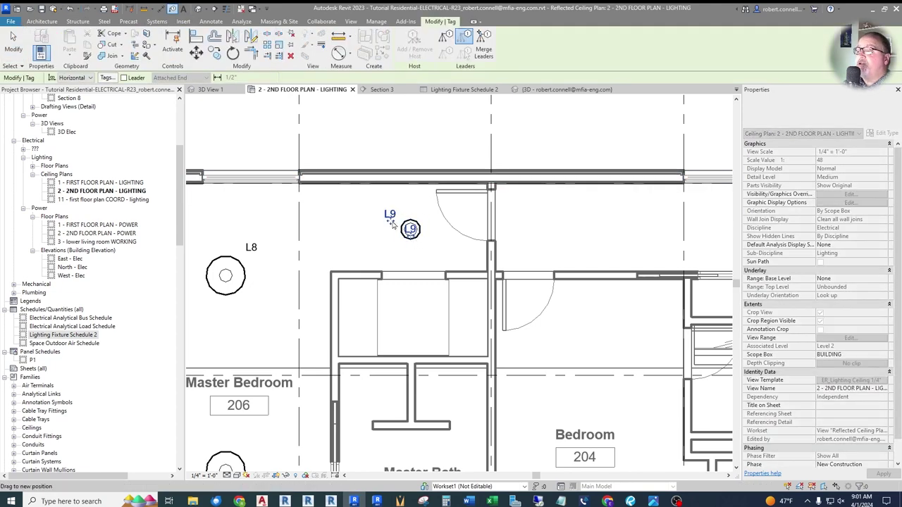
key("Escape")
Step: Copy the L9 pendant from the master bedroom entry straight down into the center of the closet
scroll(403, 263, "up", 2)
scroll(412, 218, "down", 1)
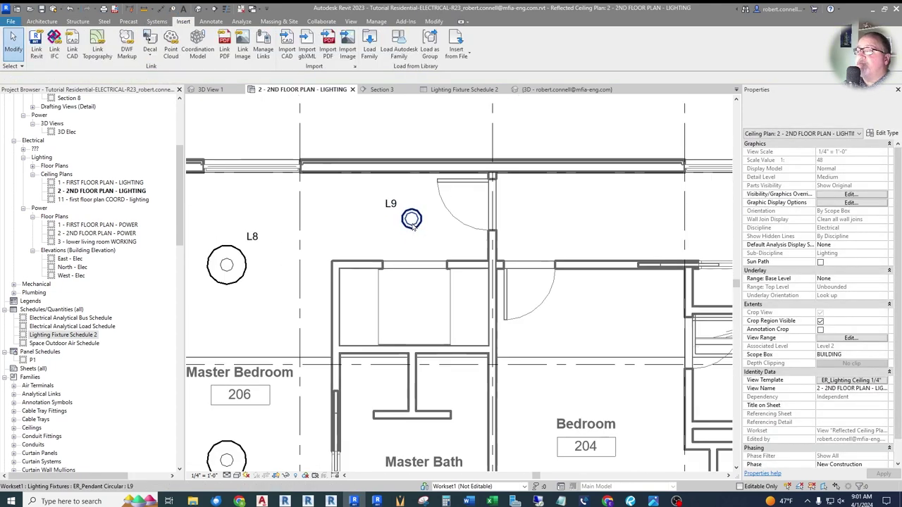
left_click(412, 218)
left_click(214, 54)
left_click(413, 218)
left_click(417, 303)
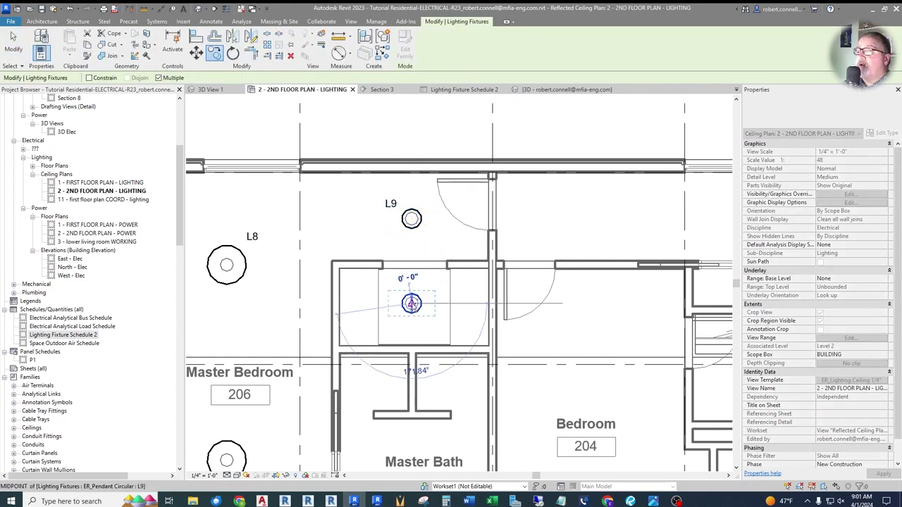
key("Escape")
key("Escape")
Step: Examine the second-floor ceiling plan around Master Bath 207 and the neighboring bedrooms and baths
scroll(260, 180, "down", 2)
scroll(254, 242, "down", 1)
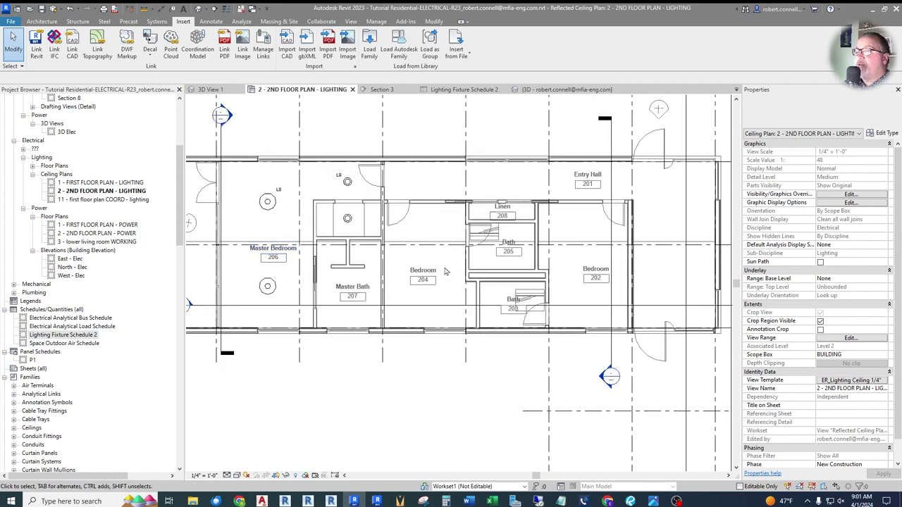
scroll(448, 250, "up", 2)
scroll(493, 255, "down", 3)
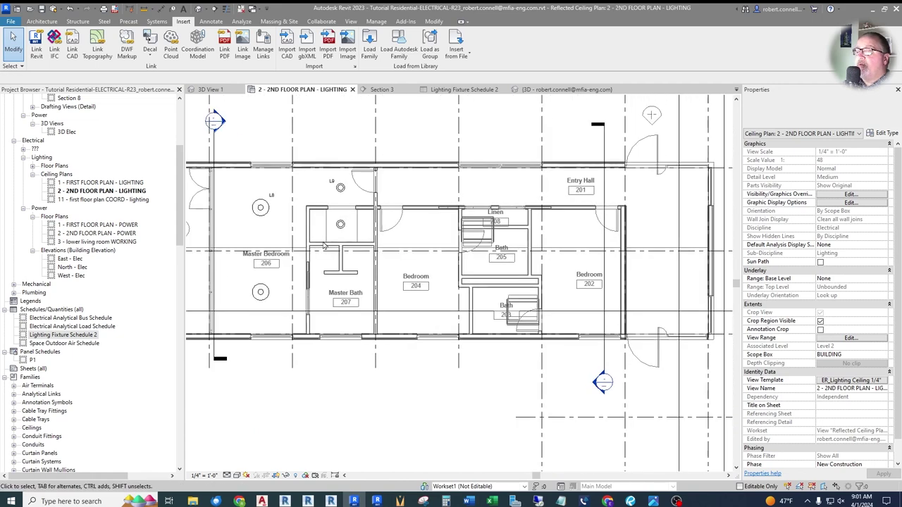
scroll(563, 262, "up", 2)
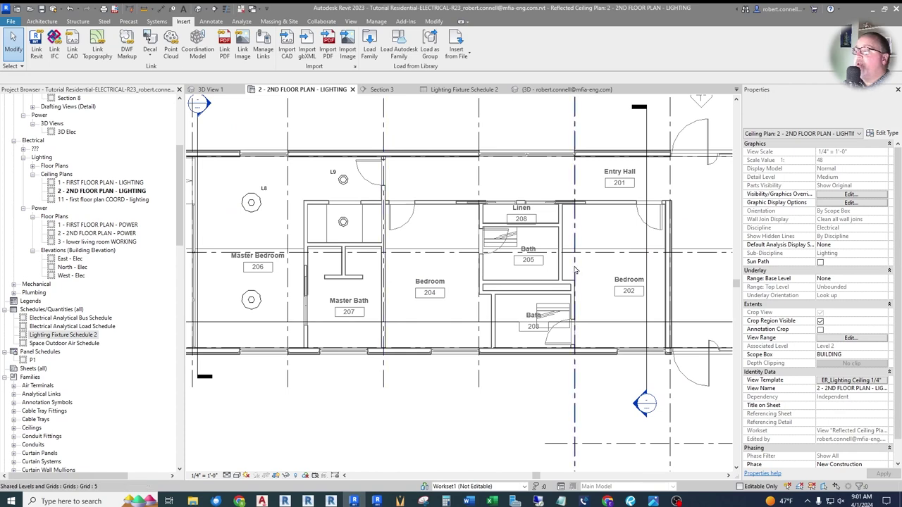
scroll(310, 322, "up", 2)
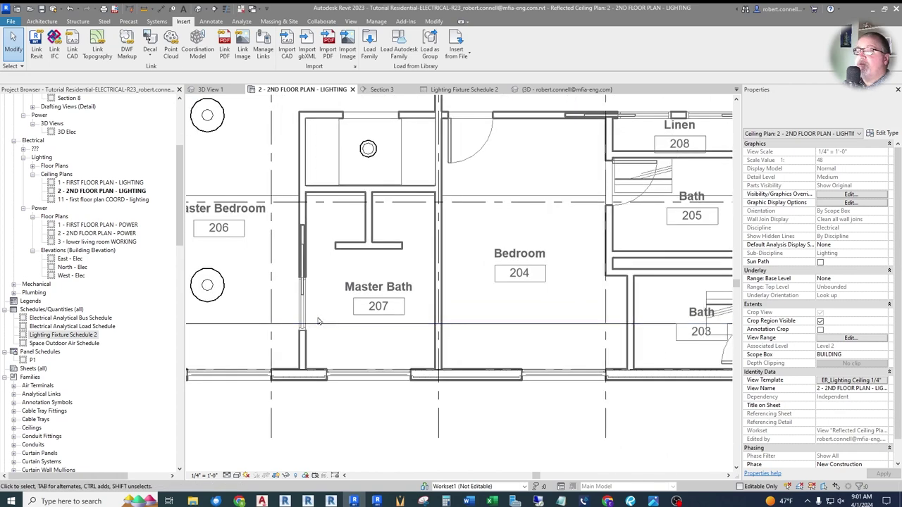
scroll(328, 270, "up", 1)
scroll(435, 258, "down", 2)
scroll(436, 258, "down", 3)
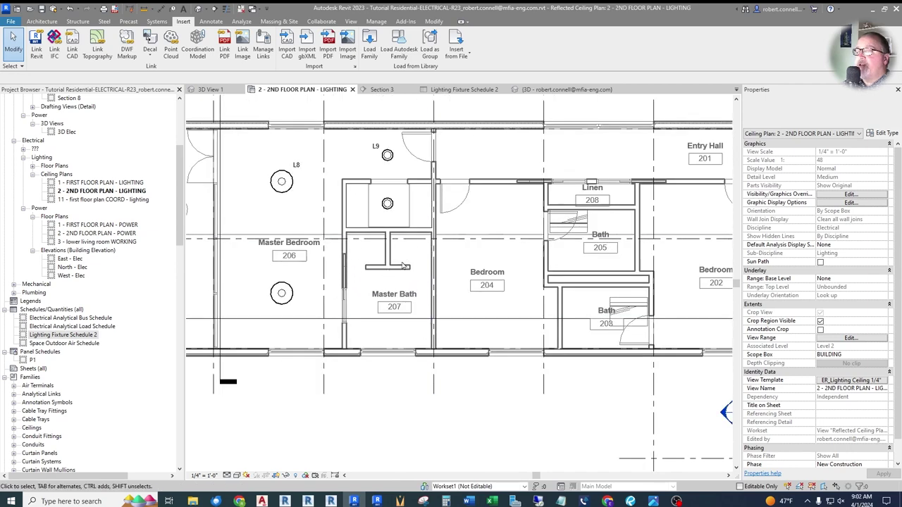
Step: Inspect the ceiling plan's View Range and assigned view template, leaving both unmodified
left_click(845, 340)
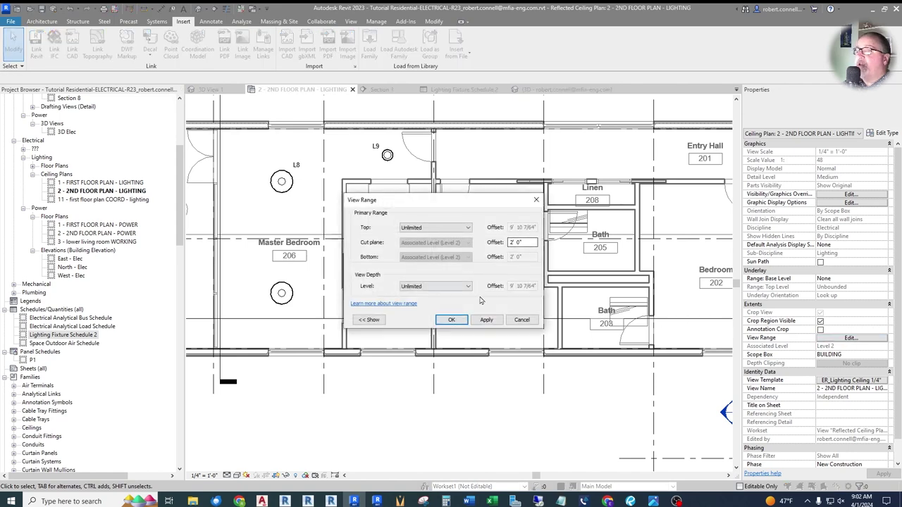
left_click(508, 320)
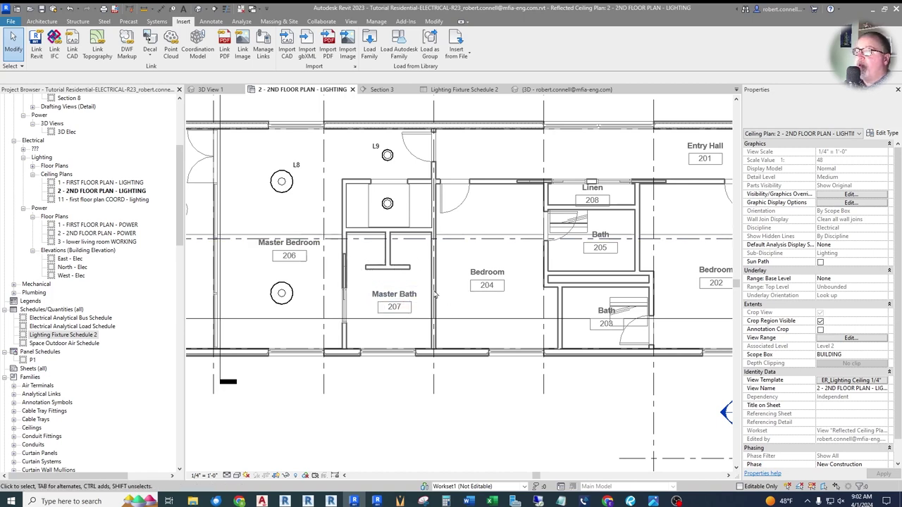
left_click(849, 380)
key("Escape")
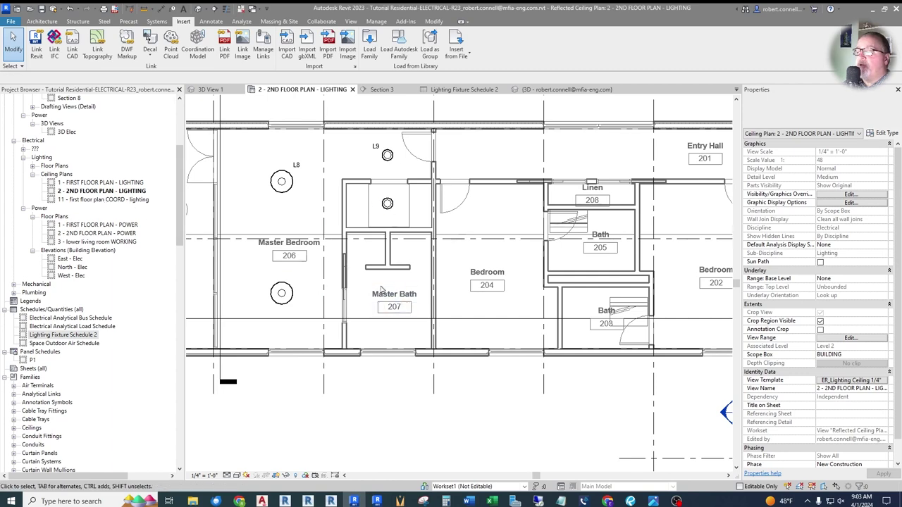
Step: In the ER_Lighting Ceiling 1/4" view template, turn on the Plumbing Fixtures category in the linked racbasicsampleproject R23.rvt model's display settings
left_click(836, 382)
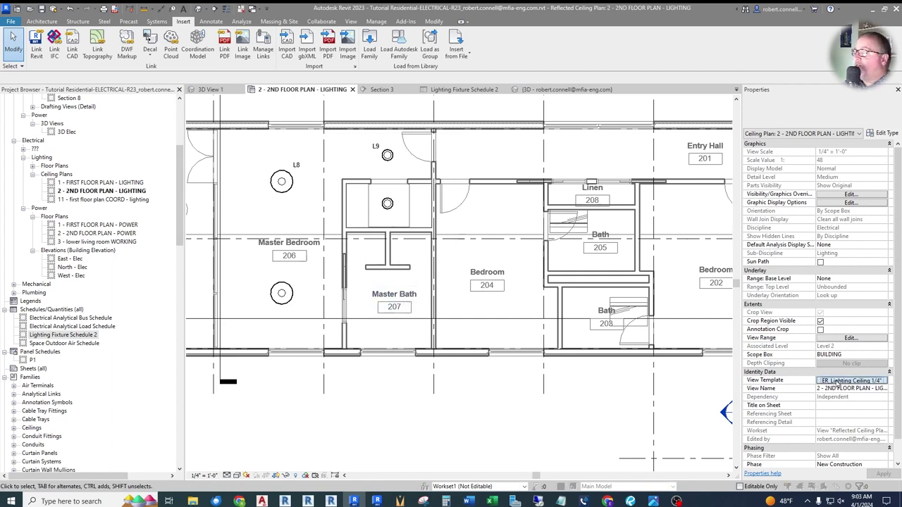
left_click(502, 285)
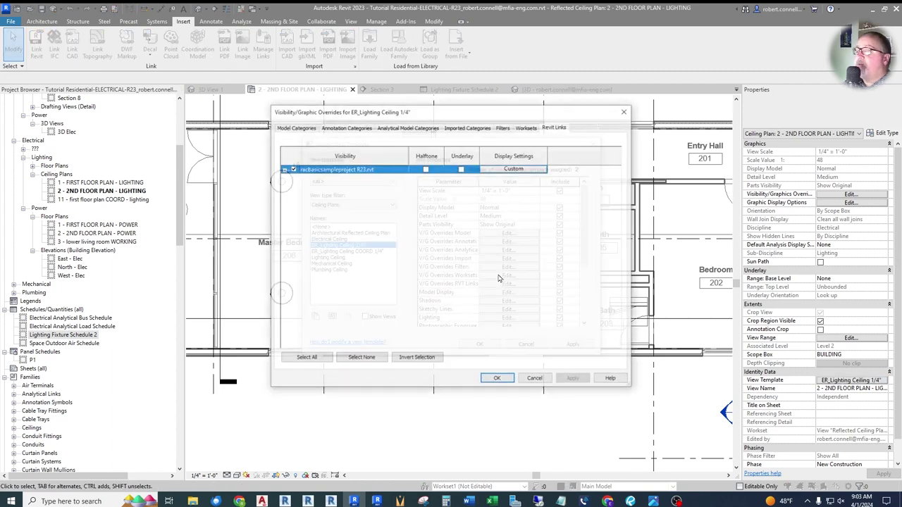
left_click(501, 172)
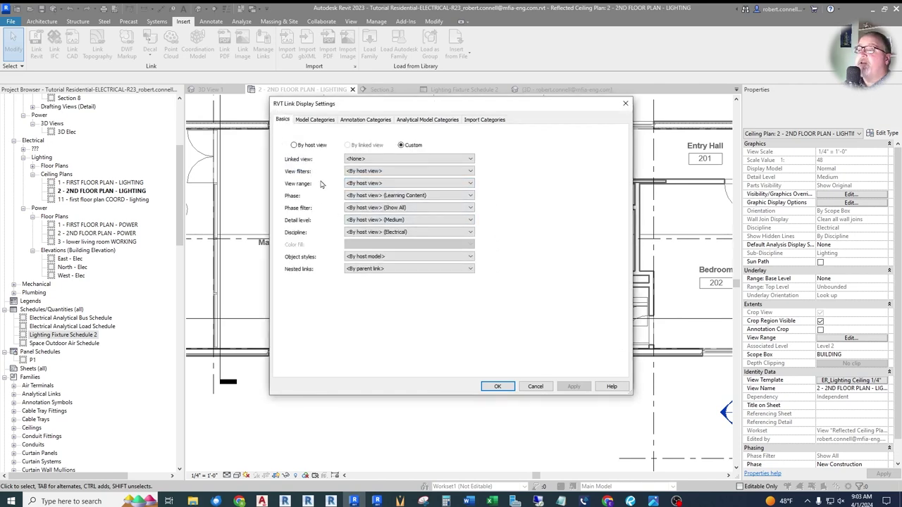
left_click(317, 120)
left_click_drag(621, 195, 624, 258)
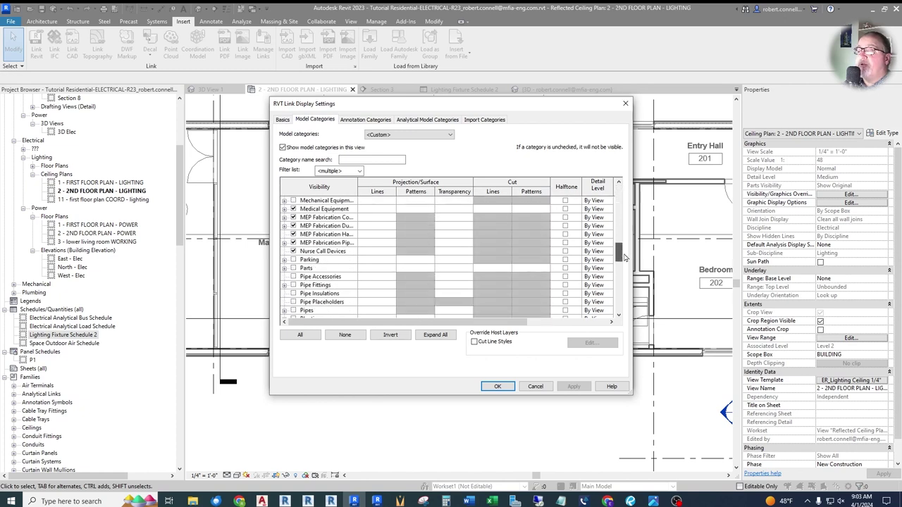
scroll(624, 258, "down", 6)
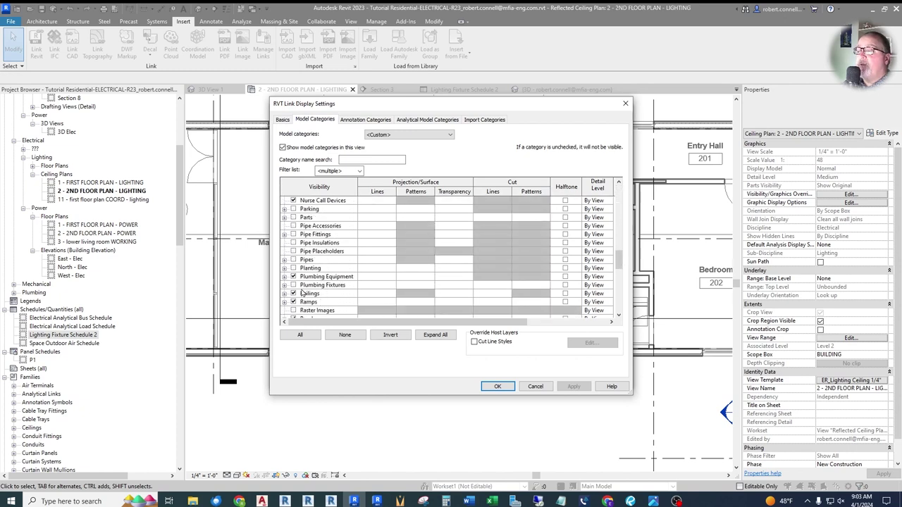
left_click(293, 284)
left_click(497, 386)
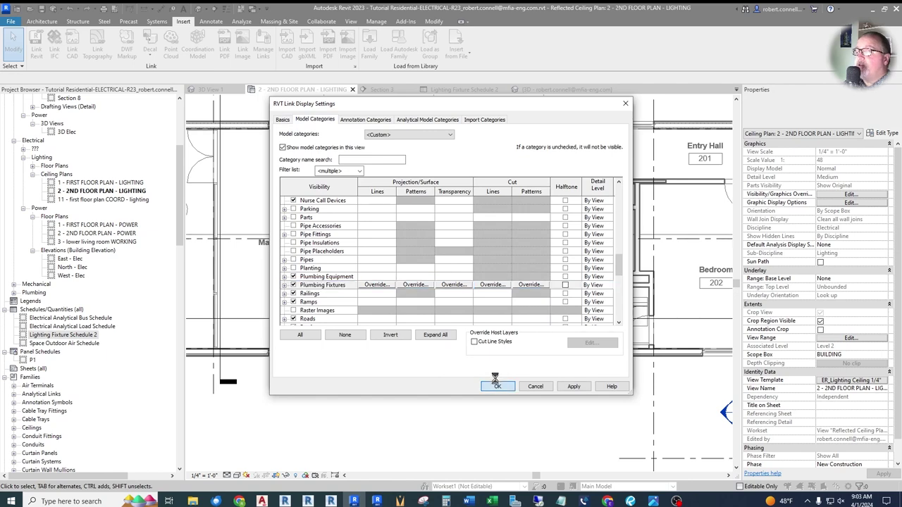
left_click(500, 380)
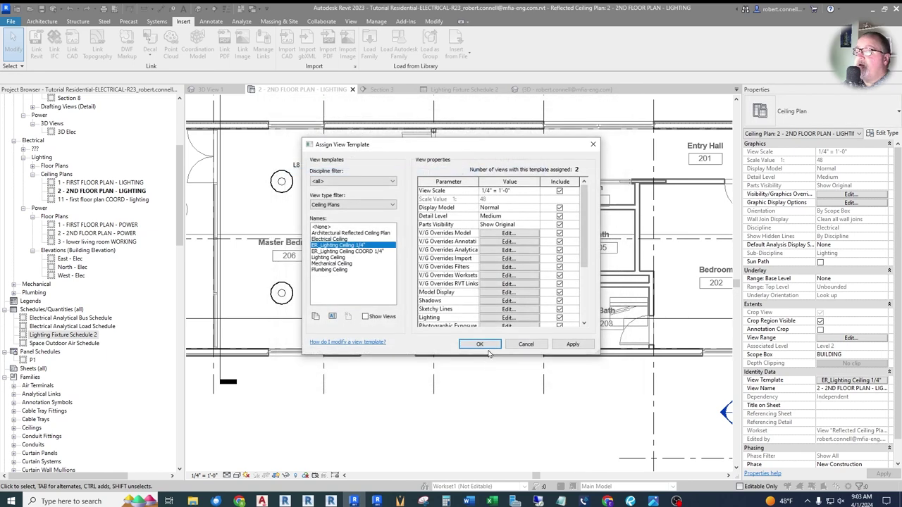
left_click(487, 349)
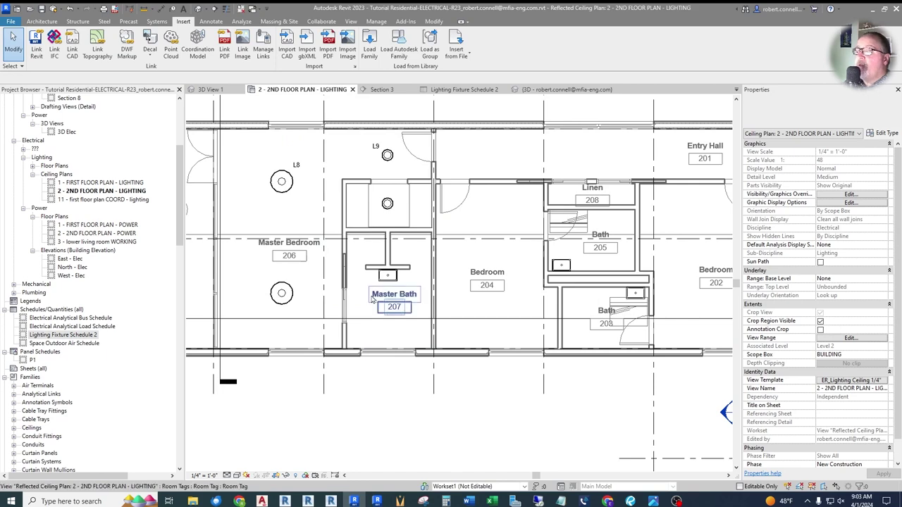
Step: Switch to the architectural PDF in Revu and examine the fixture layout of the Level 2 bathrooms on sheet A102
scroll(465, 419, "down", 1)
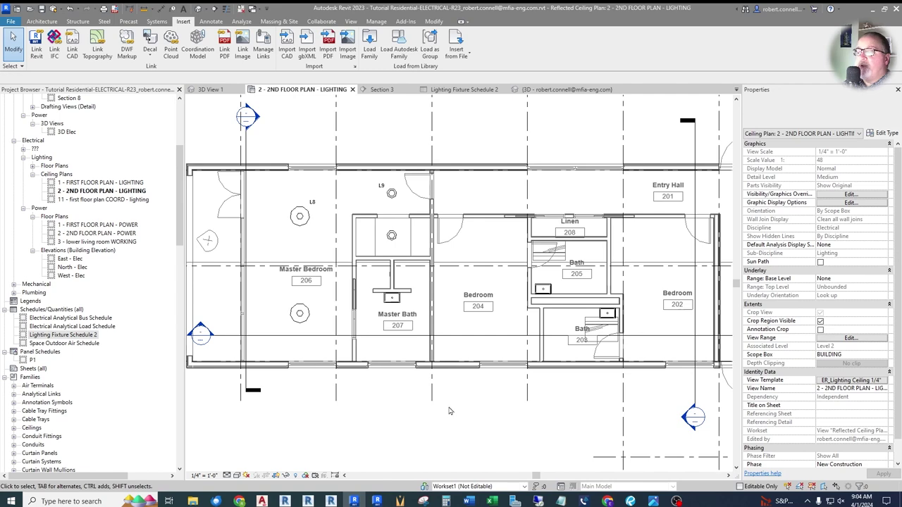
left_click(631, 500)
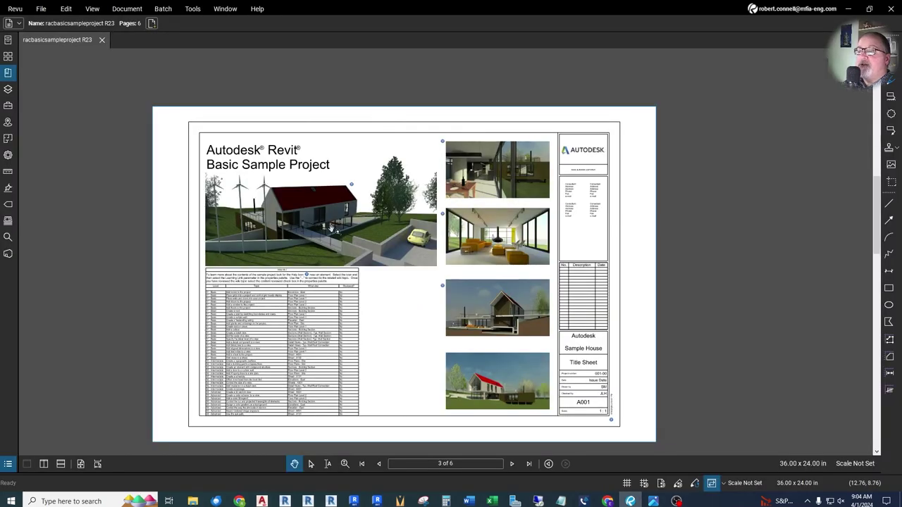
scroll(425, 284, "up", 1)
scroll(425, 284, "down", 1)
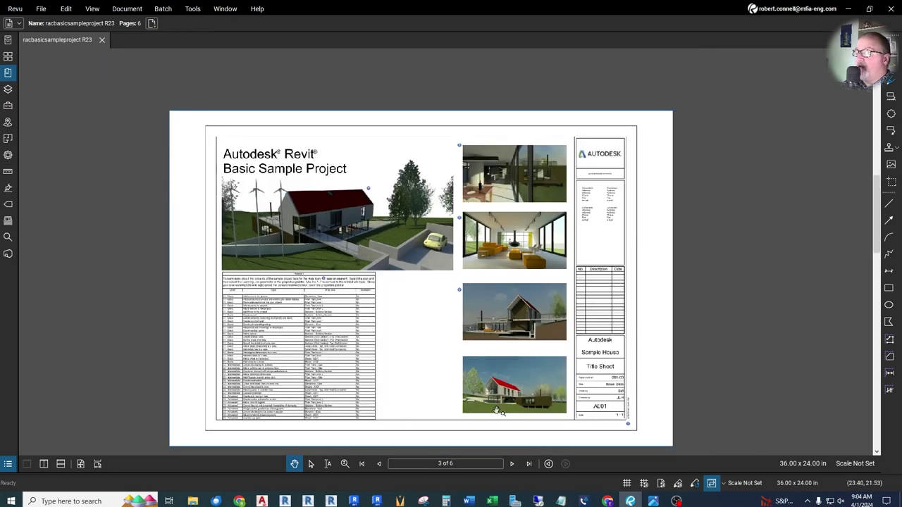
left_click(379, 464)
left_click(379, 463)
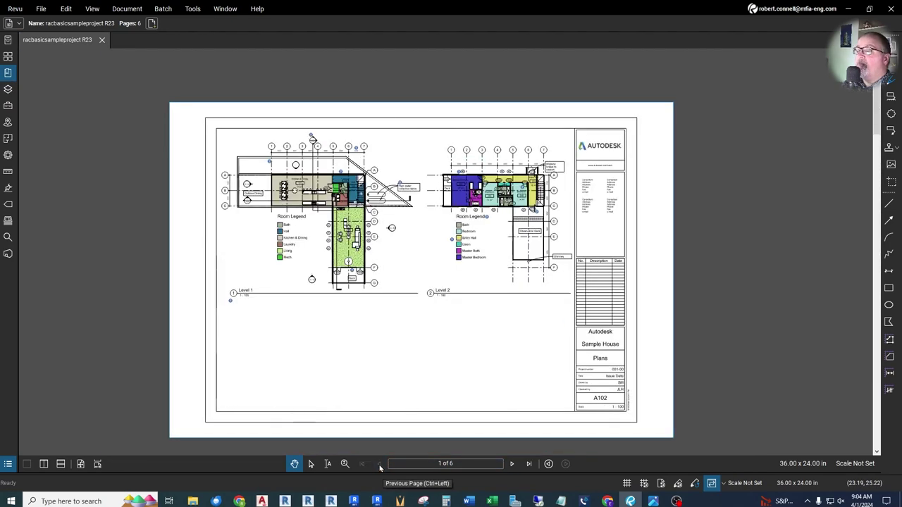
scroll(493, 191, "up", 6)
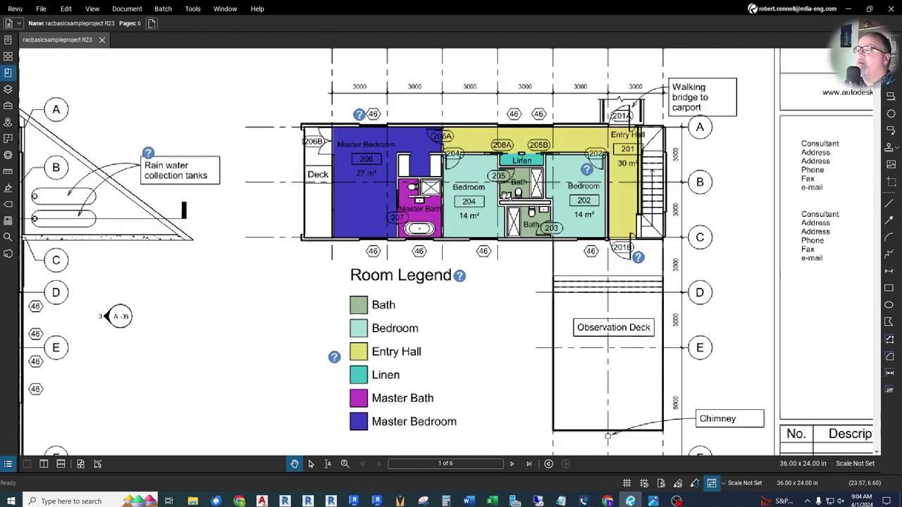
scroll(331, 206, "up", 3)
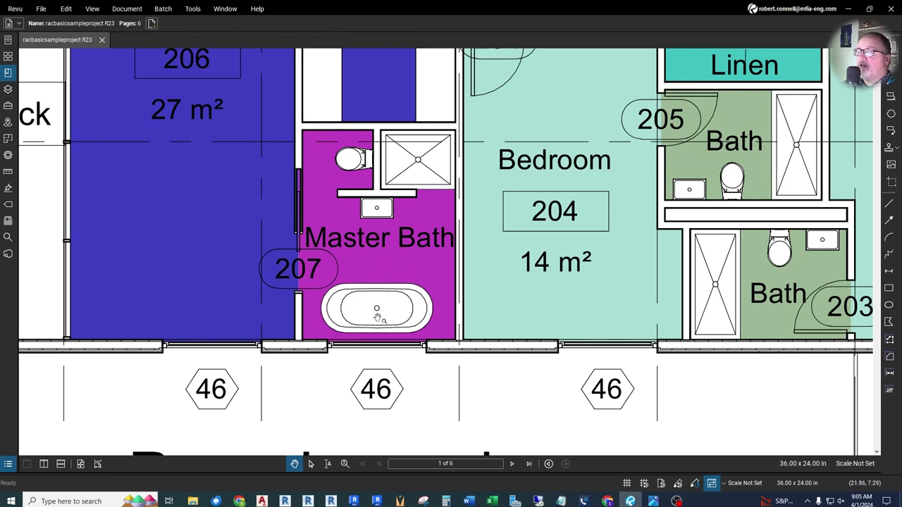
Step: Switch back to Revit and tag the closet's L9 pendant by category
key("alt+Tab")
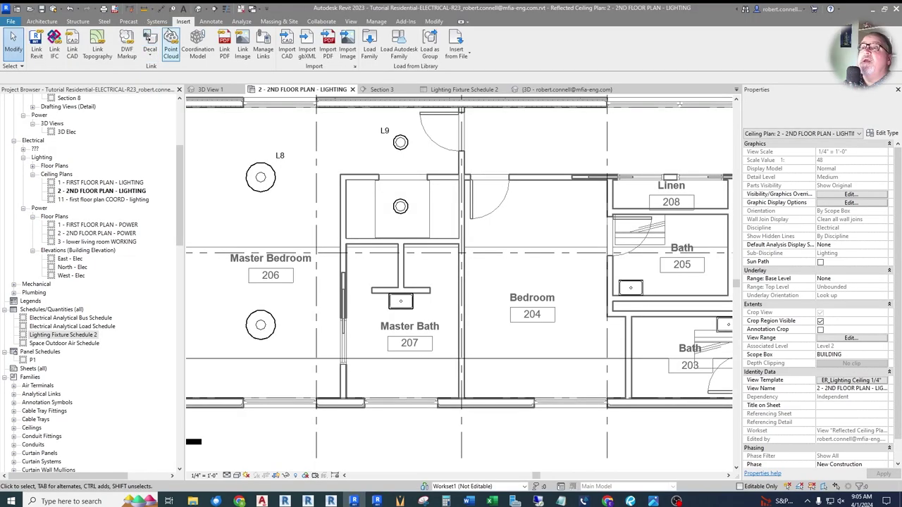
scroll(395, 165, "up", 3)
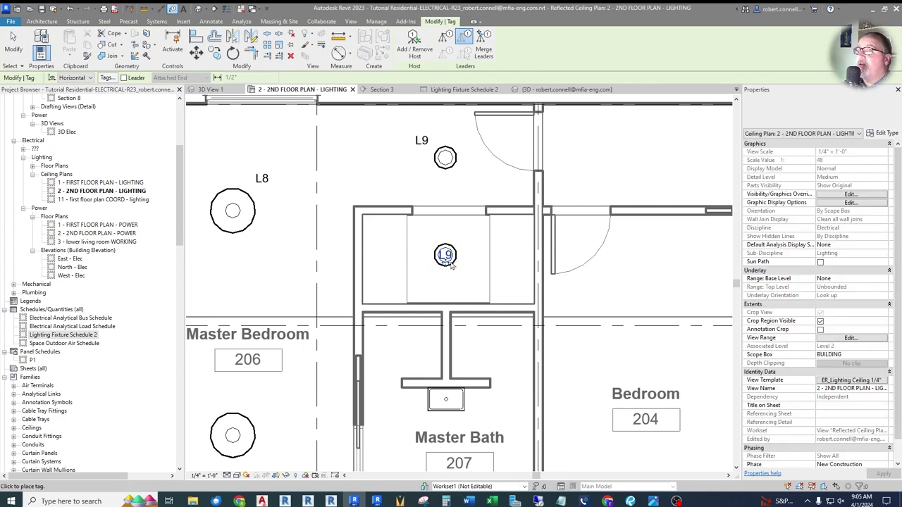
left_click(427, 253)
scroll(428, 254, "down", 2)
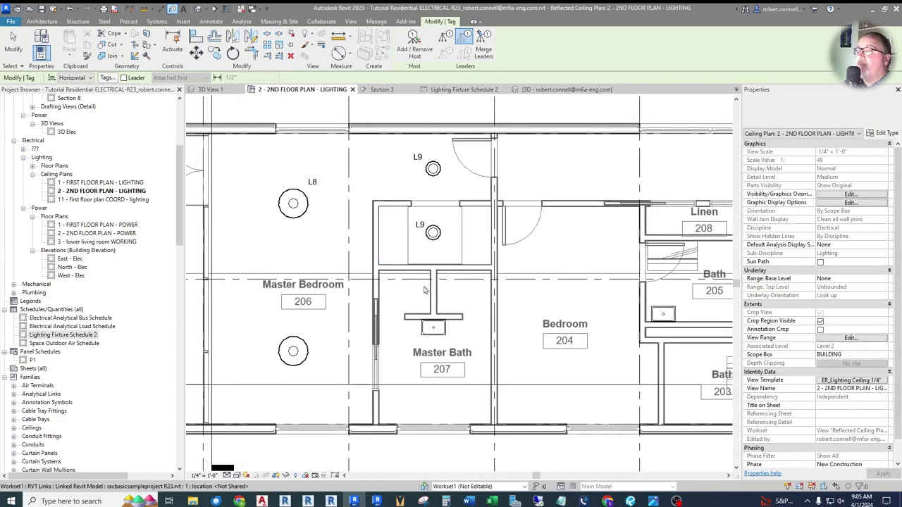
Step: Place three more L9 circular pendants in Master Bath 207: one south of the room label and one in each compartment behind the vanity wall
scroll(435, 220, "up", 2)
right_click(438, 218)
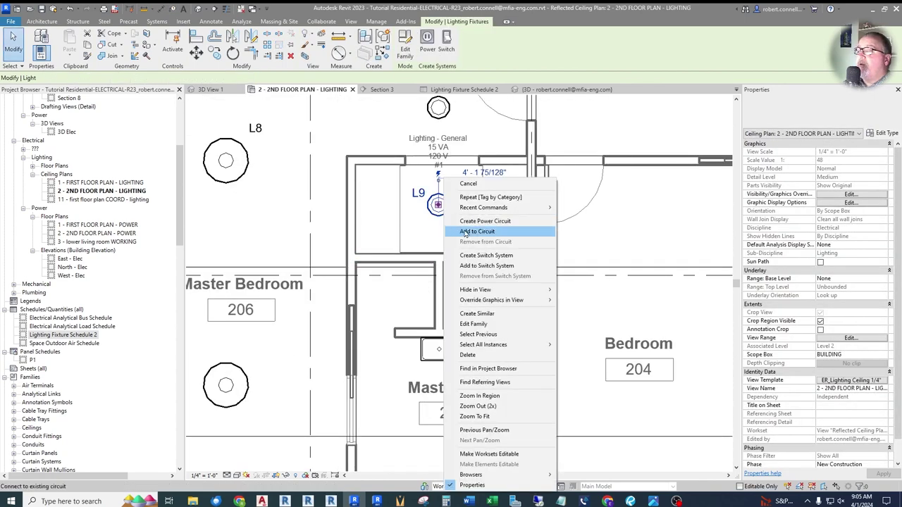
left_click(487, 314)
scroll(379, 278, "down", 2)
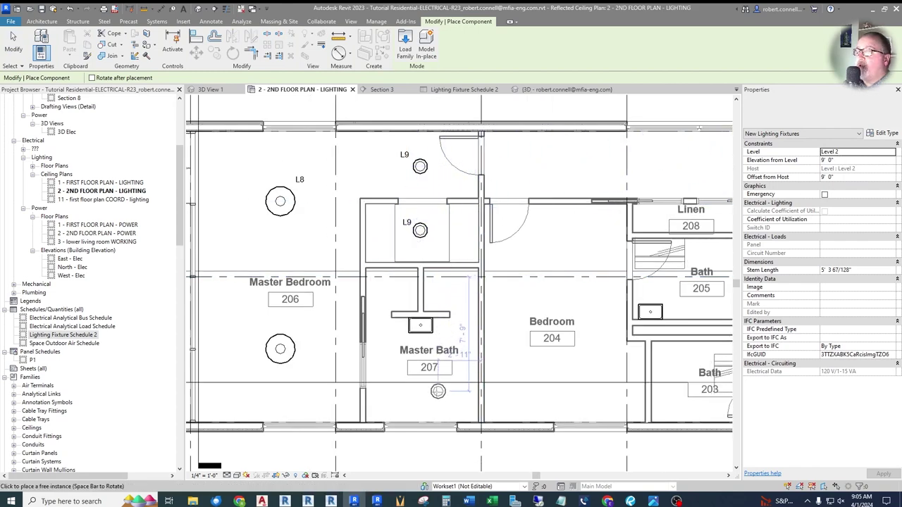
scroll(430, 392, "up", 2)
scroll(421, 378, "down", 2)
scroll(407, 359, "up", 2)
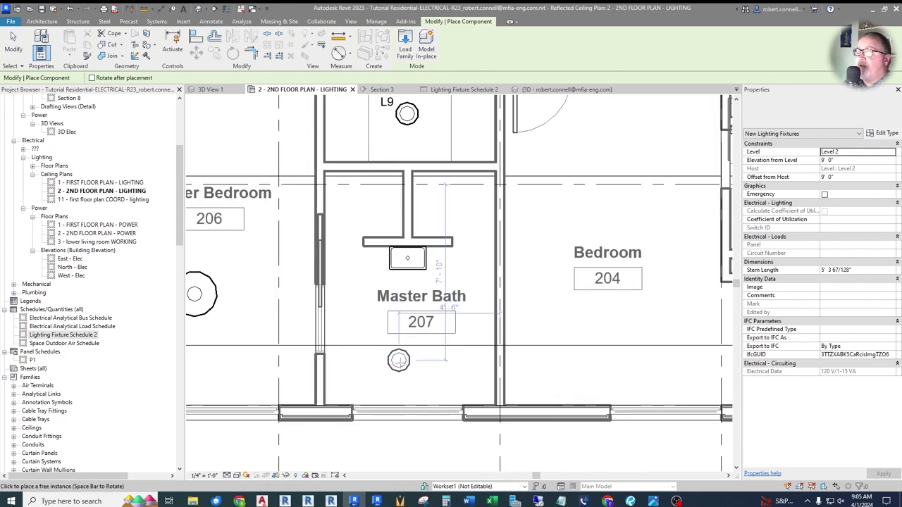
left_click(407, 359)
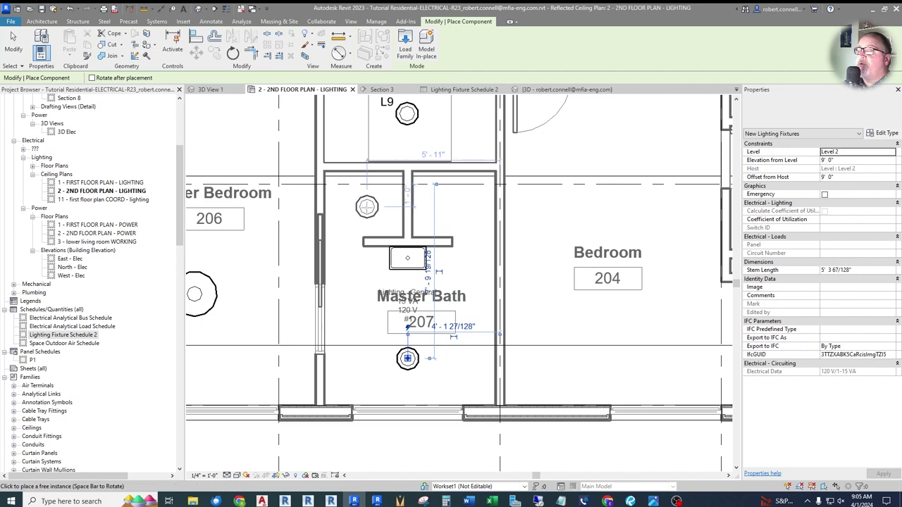
left_click(364, 206)
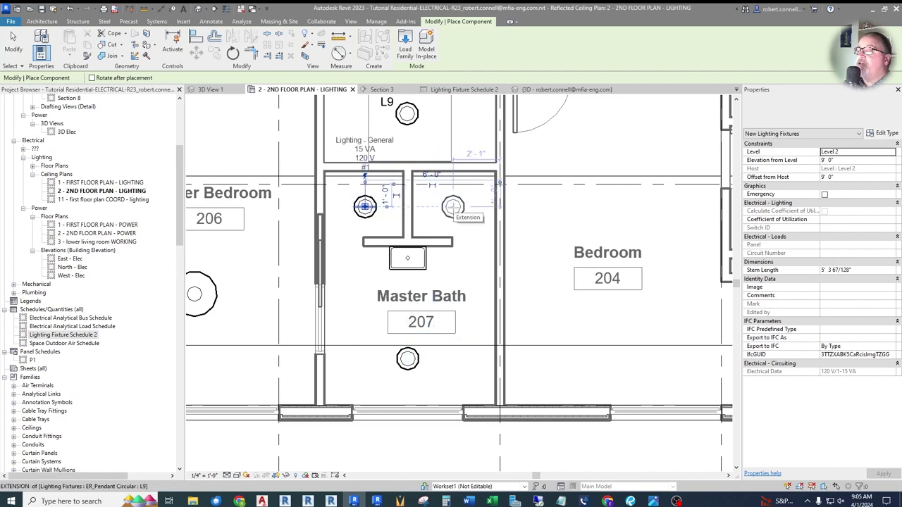
left_click(453, 206)
key("Escape")
key("Escape")
scroll(423, 280, "down", 2)
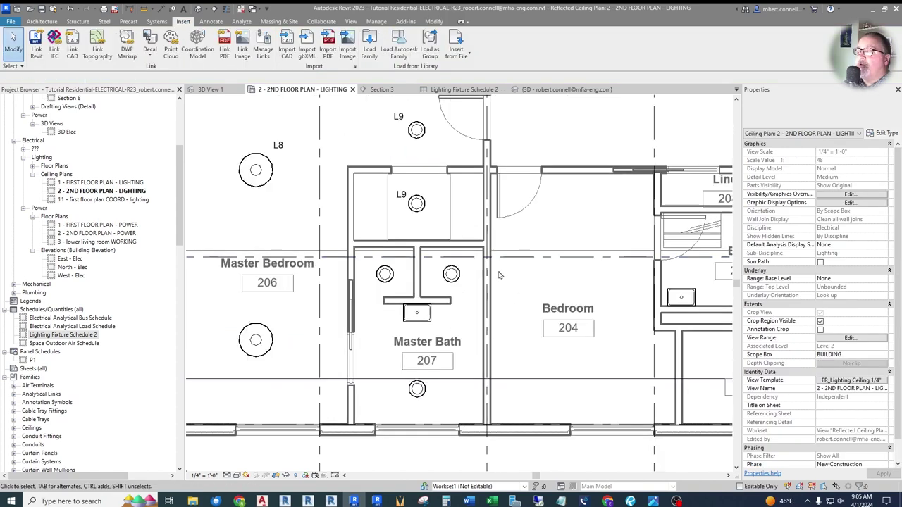
Step: Duplicate the L9 type as L10 for the pendant in the master bath's east compartment
left_click(451, 275)
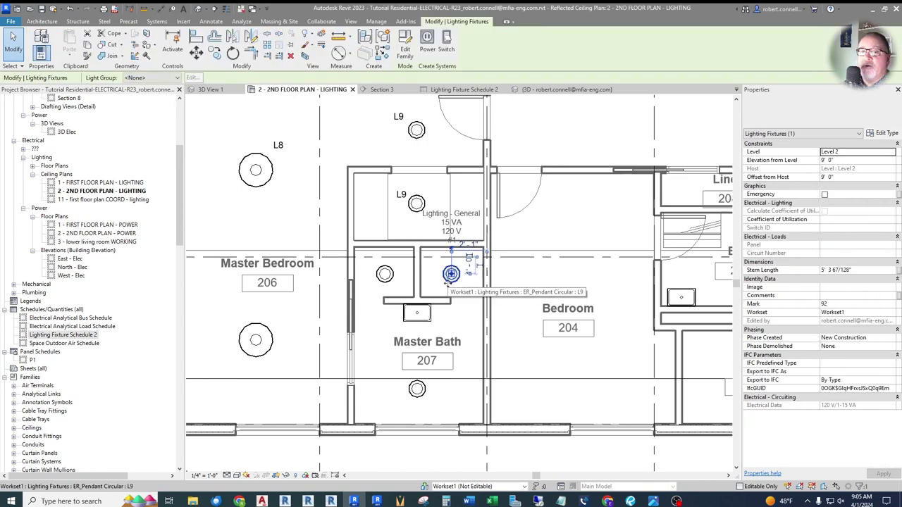
left_click_drag(448, 281, 456, 279)
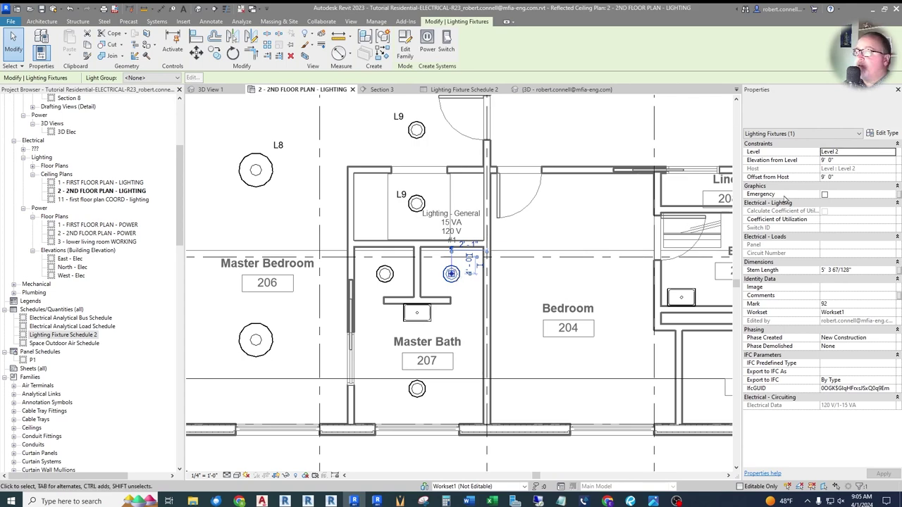
left_click(886, 134)
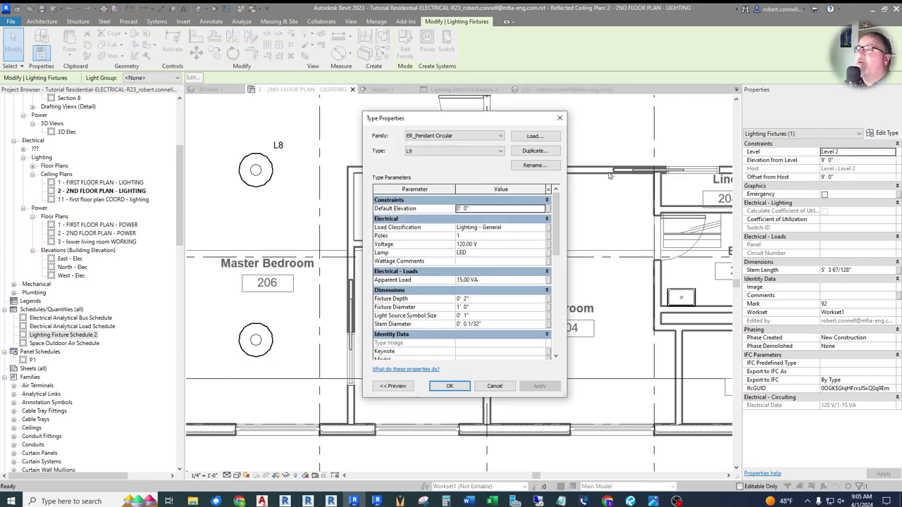
left_click(534, 151)
key("Return")
Step: Set the Type Mark of the new pendant type to L10 and apply the type changes
scroll(480, 244, "down", 3)
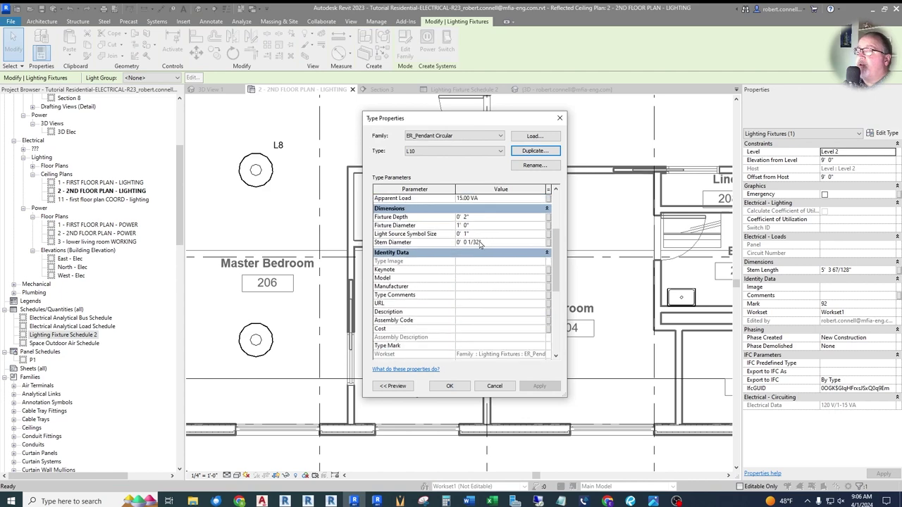
scroll(485, 234, "down", 2)
left_click(494, 302)
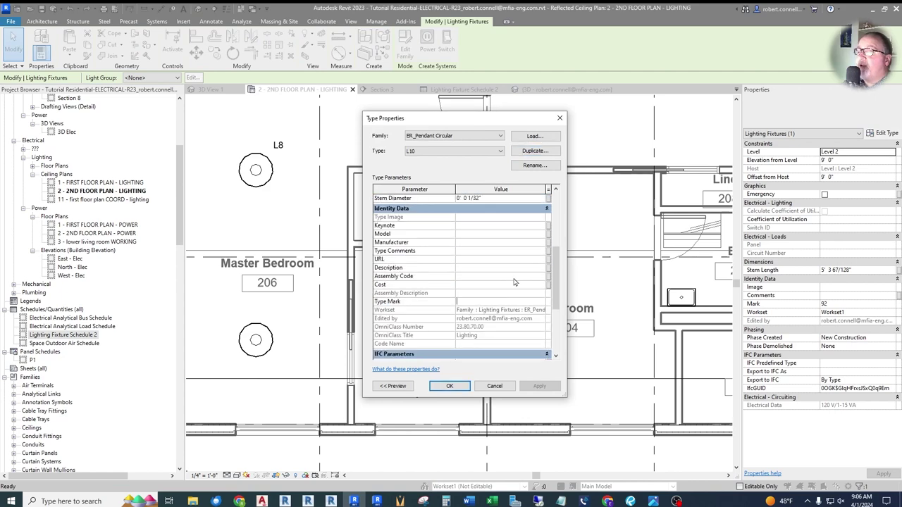
type("L10")
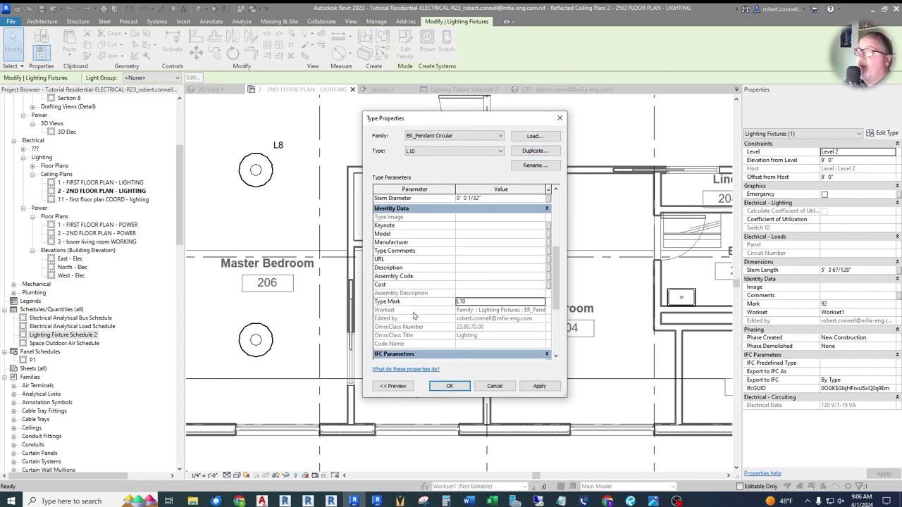
left_click(449, 385)
key("Escape")
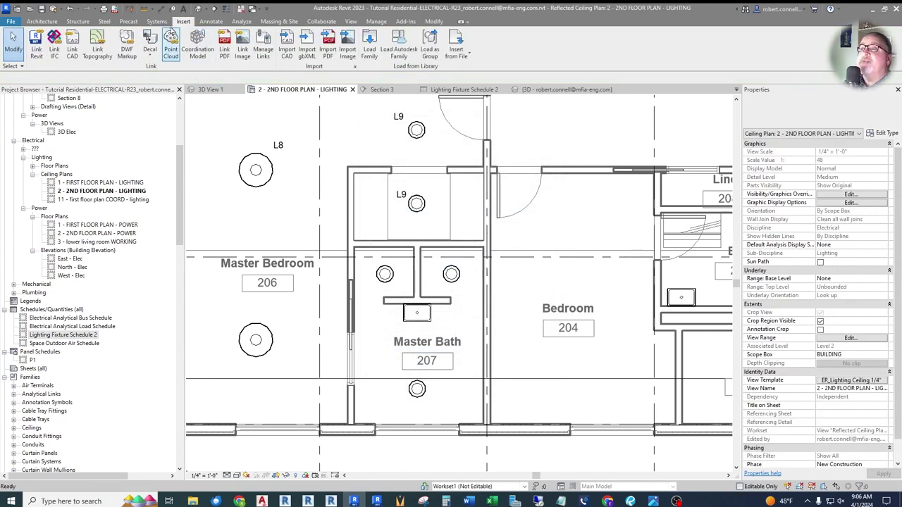
Step: Tag the three master bath pendants by category, without leaders
left_click(172, 8)
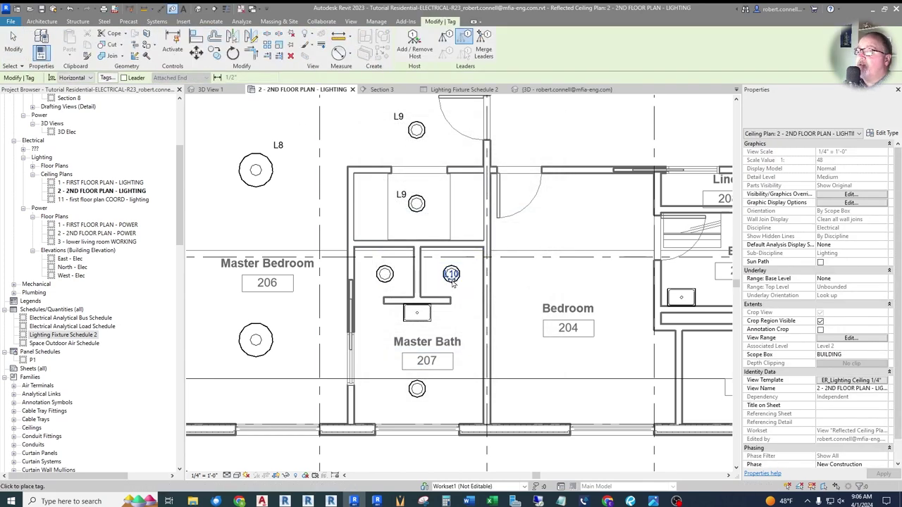
left_click(453, 280)
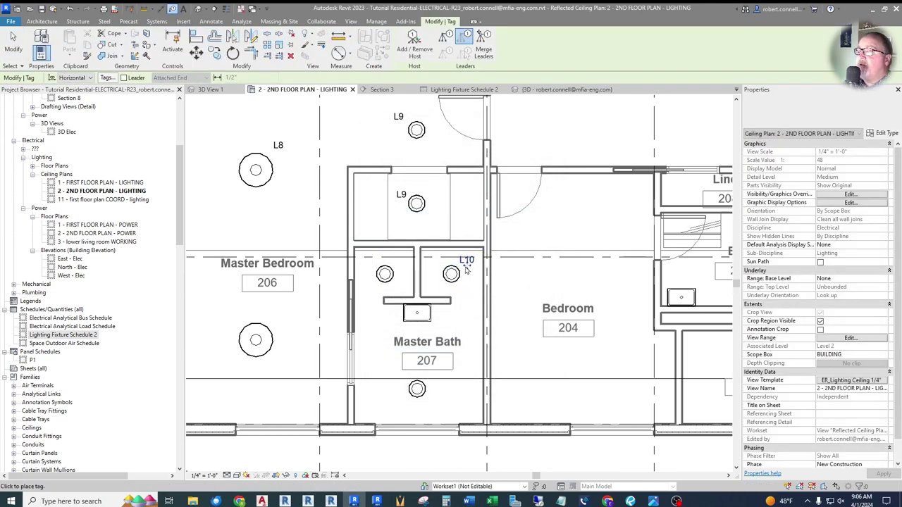
left_click(384, 282)
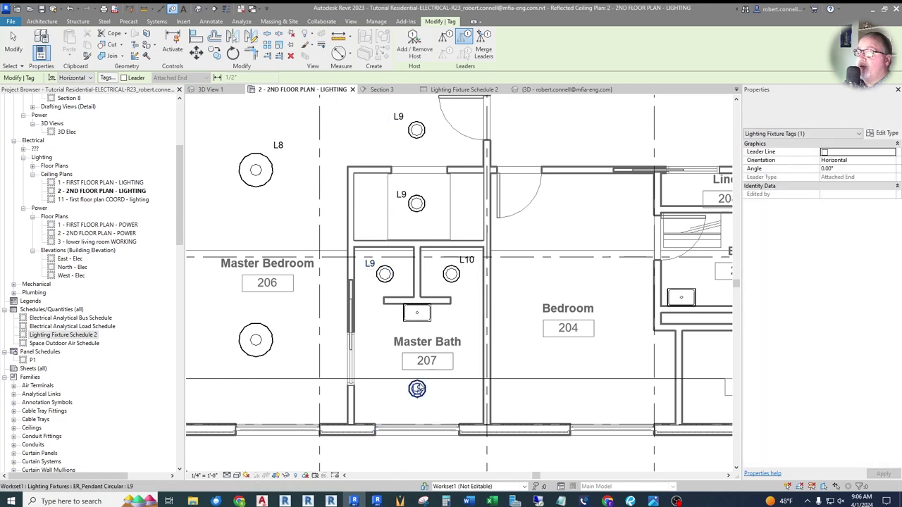
left_click(417, 390)
key("Escape")
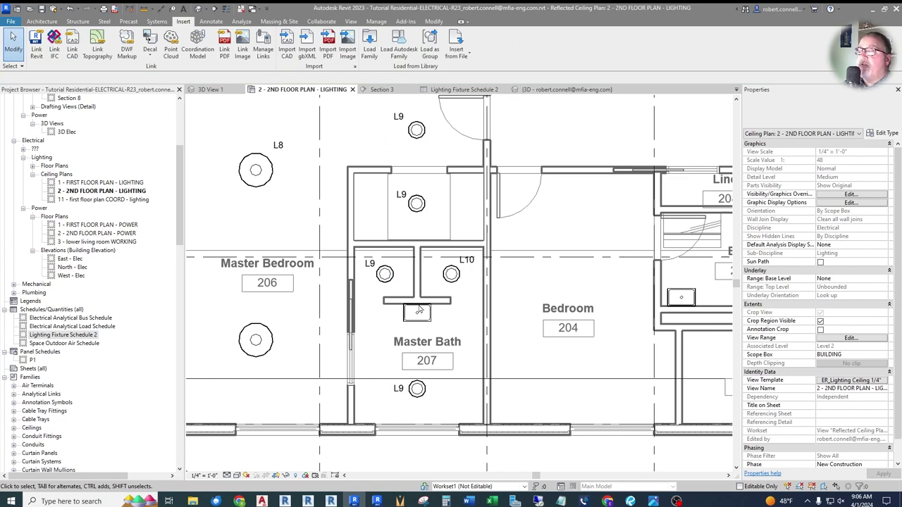
Step: Add the Description field after Apparent Load in Lighting Fixture Schedule 2
left_click(463, 90)
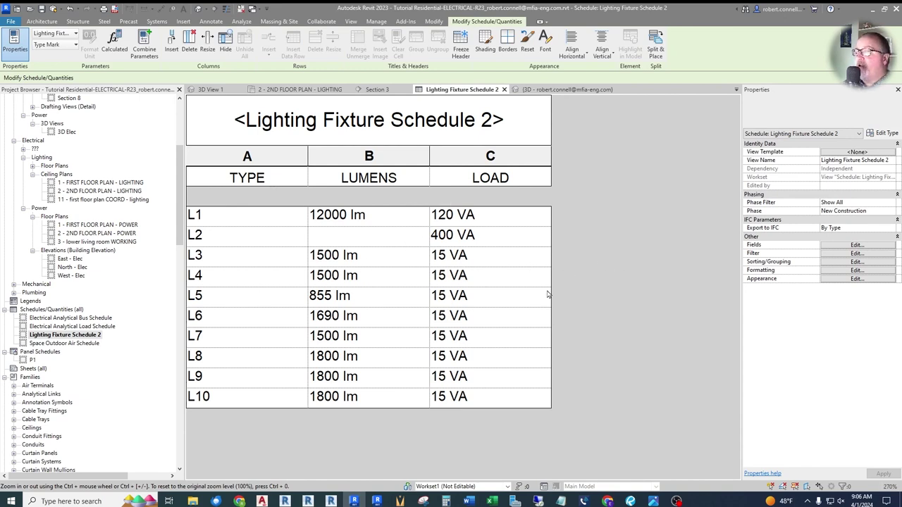
scroll(437, 290, "down", 3, "ctrl")
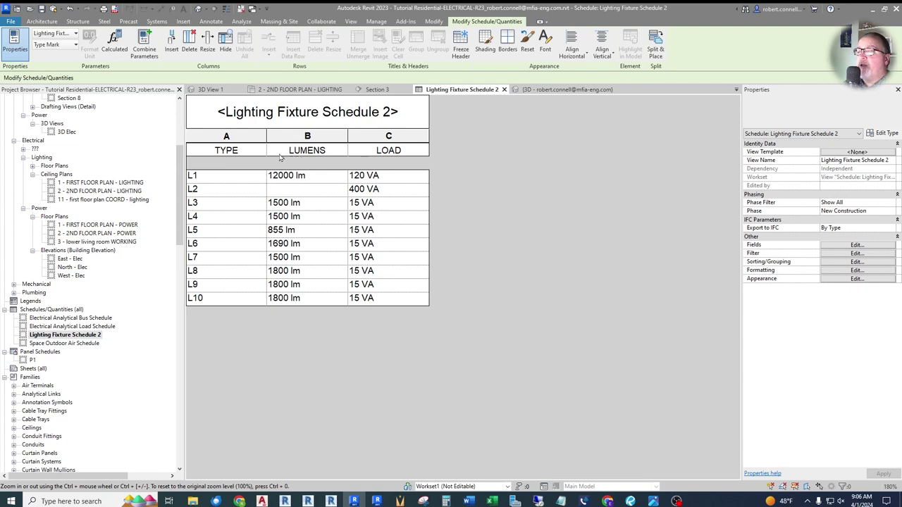
left_click(830, 246)
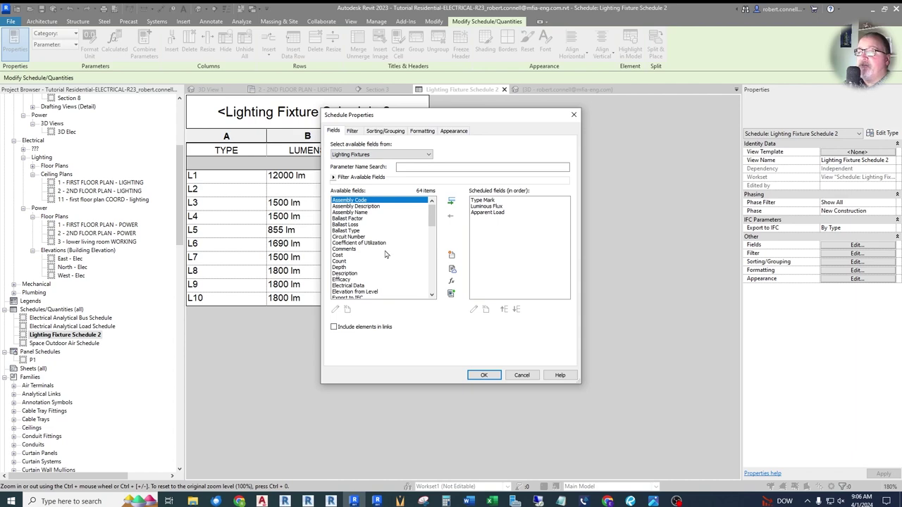
scroll(433, 237, "down", 6)
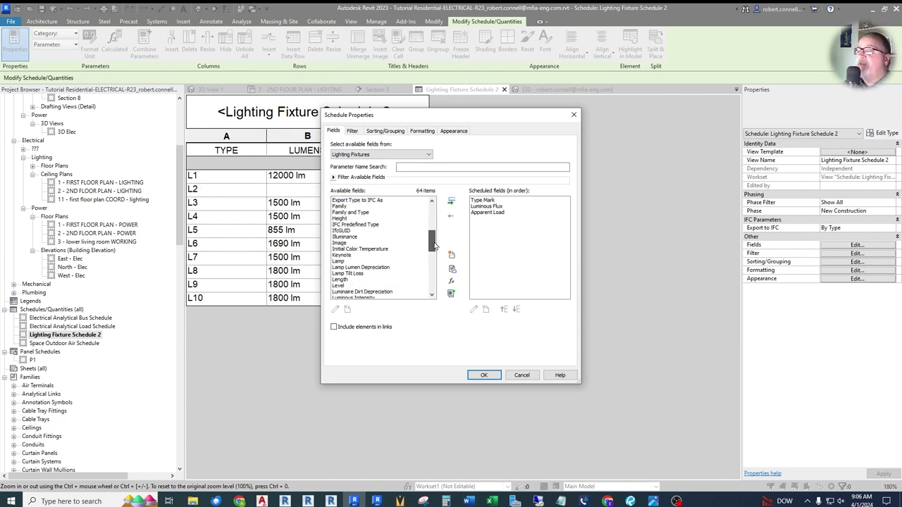
mouse_move(433, 244)
left_mouse_down()
mouse_move(433, 211)
mouse_move(431, 293)
mouse_move(435, 213)
mouse_move(433, 240)
left_mouse_up()
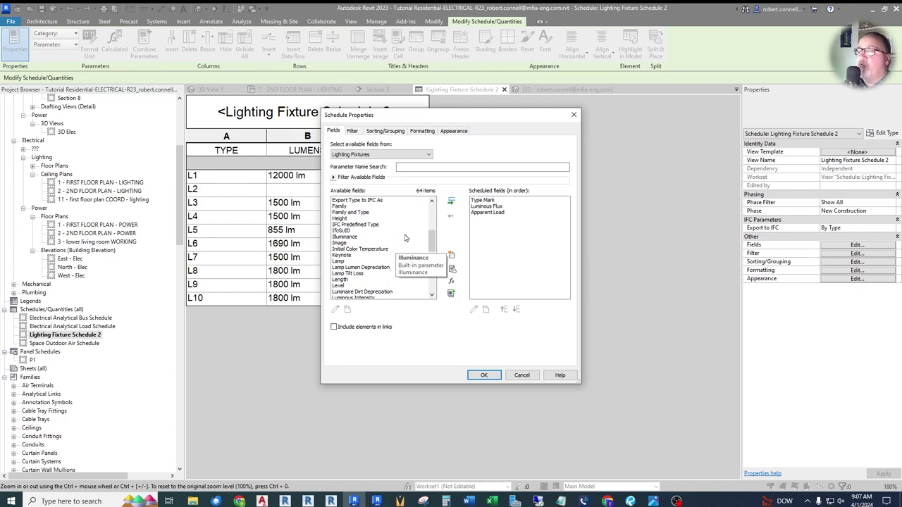
left_click_drag(432, 245, 433, 227)
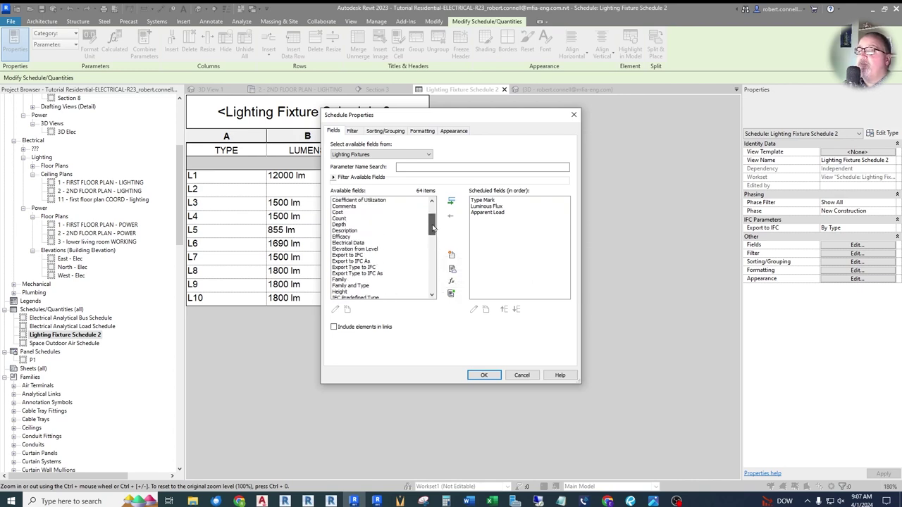
left_click(346, 232)
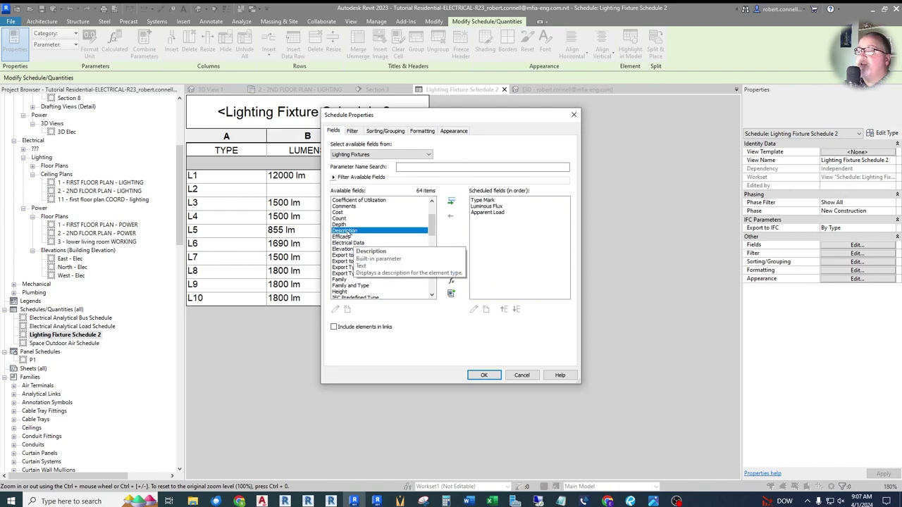
left_click(453, 203)
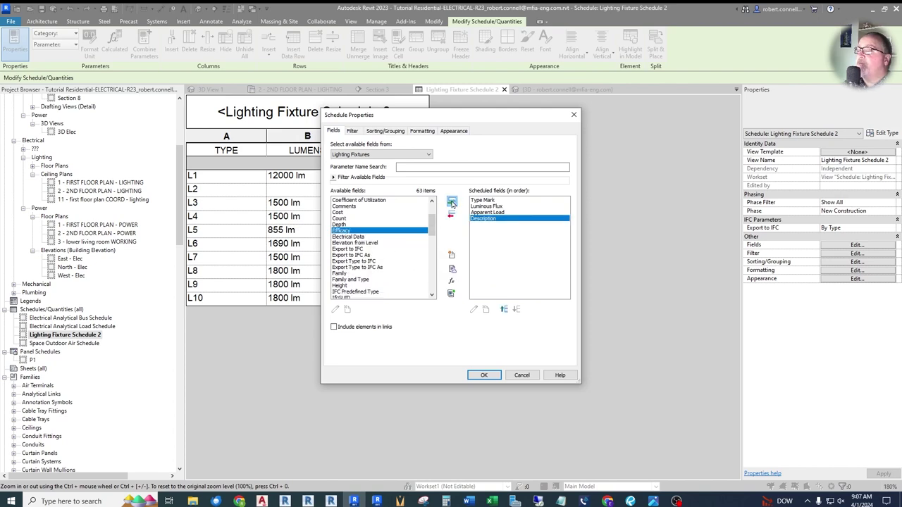
left_click(482, 376)
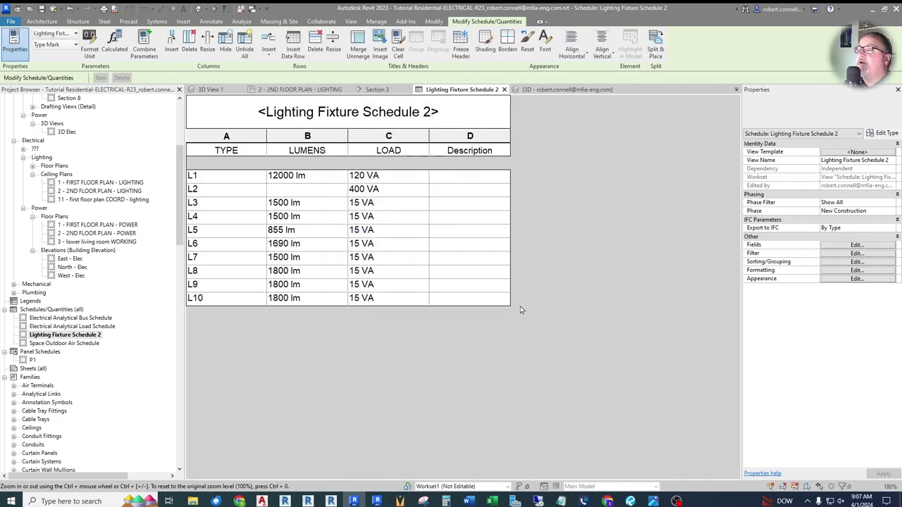
Step: Rename the schedule's Description column heading to DESCRIPTION in capitals and widen that column
left_click(479, 150)
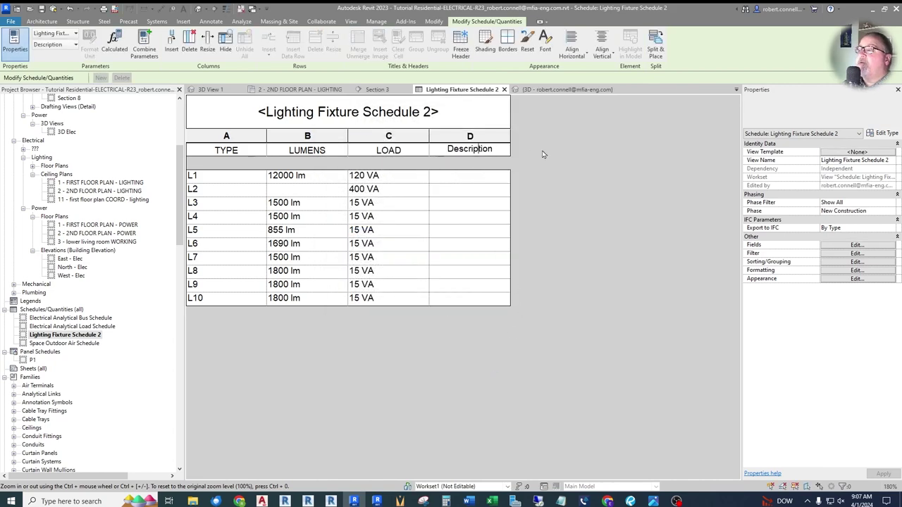
left_click_drag(496, 152, 378, 151)
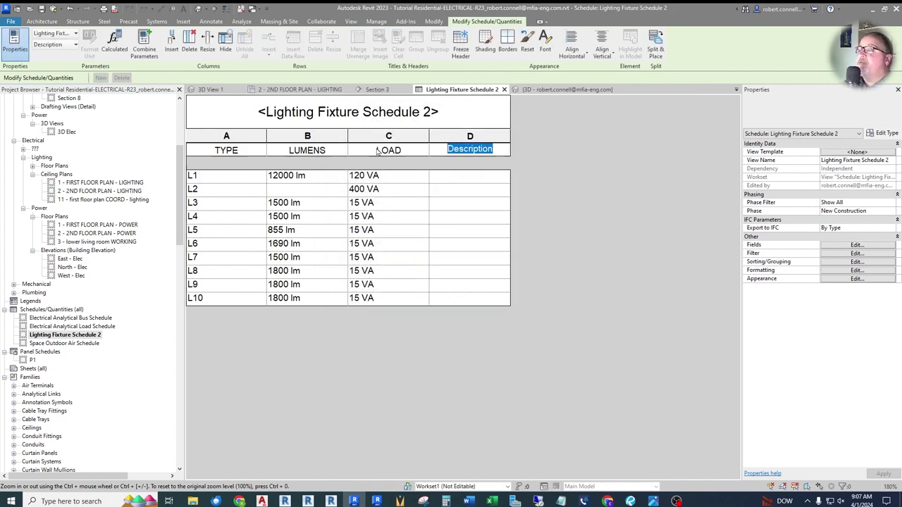
type("DESC")
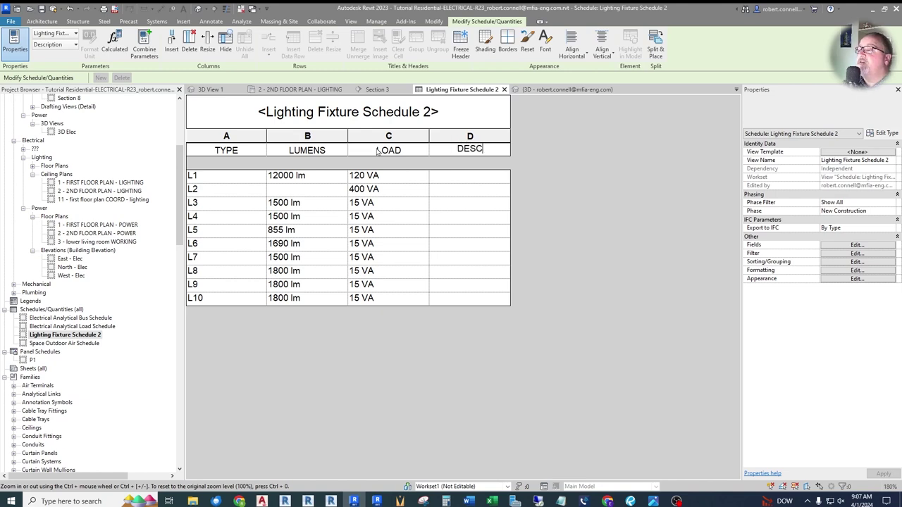
type("RIPTION")
key("Return")
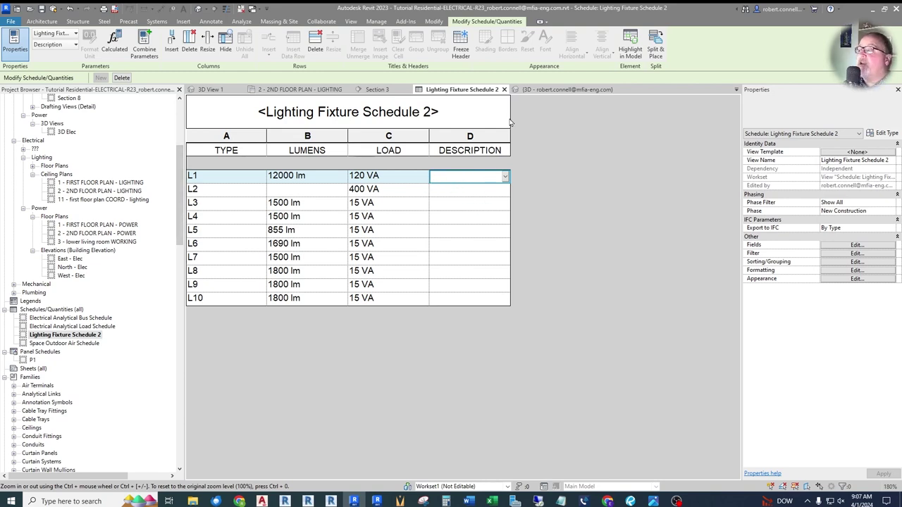
left_click_drag(509, 140, 544, 139)
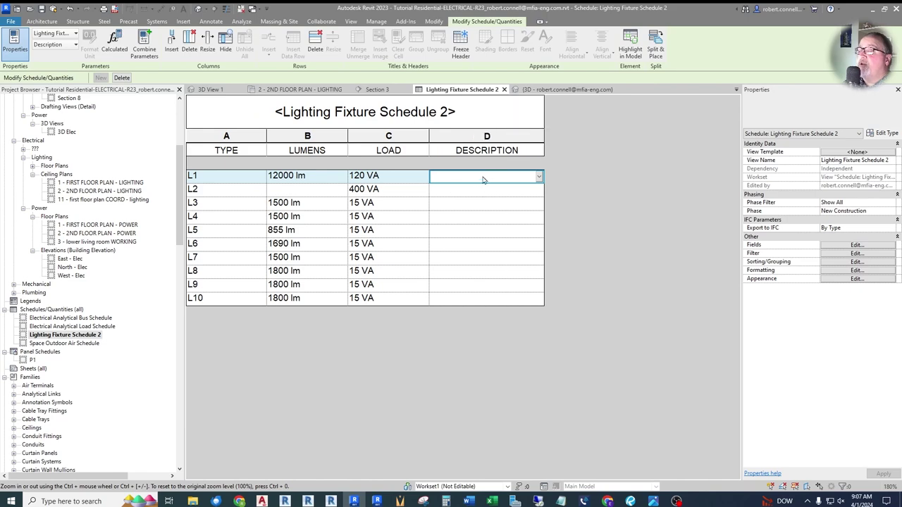
Step: Open the 1 - FIRST FLOOR PLAN - LIGHTING ceiling plan at the Kitchen & Dining area
scroll(118, 206, "up", 1)
left_click(105, 191)
double_click(95, 192)
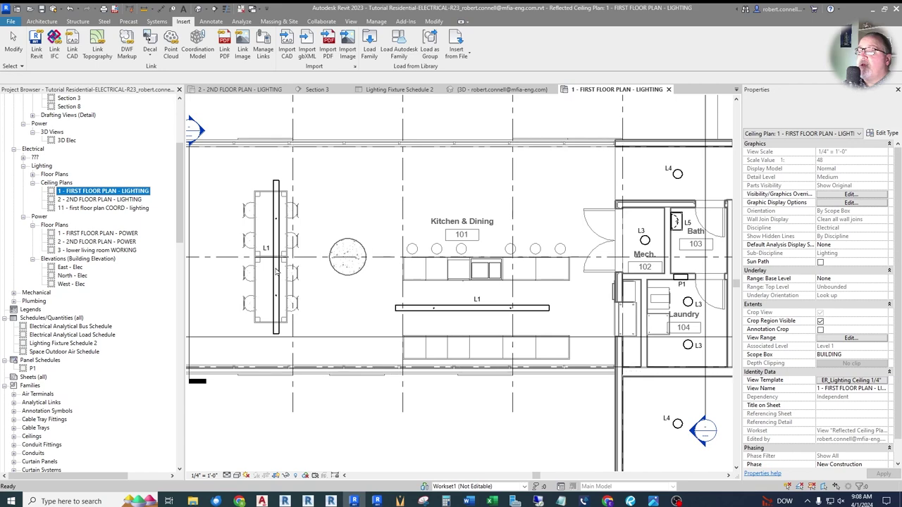
scroll(277, 271, "up", 1)
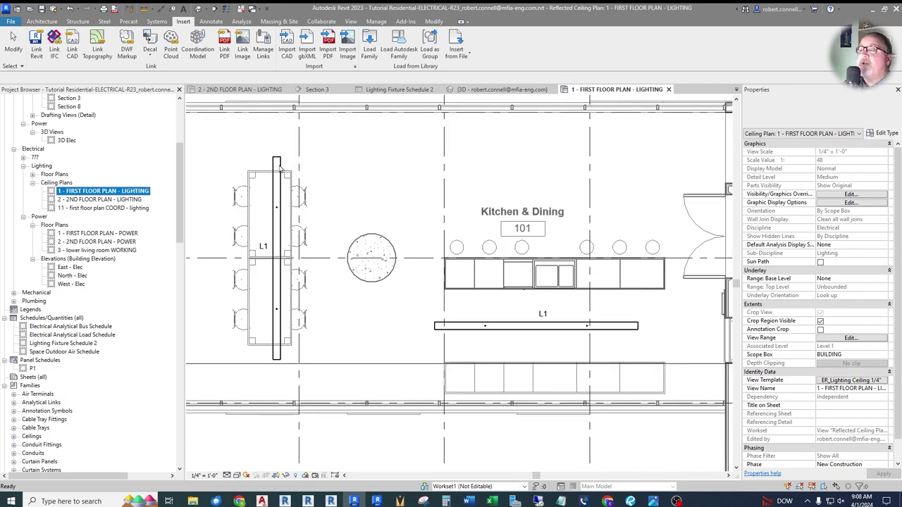
Step: Set the type Description of the L1 pendant above the dining table to SUSPENDED LINEAR
left_click(278, 208)
left_click(886, 133)
scroll(430, 283, "down", 3)
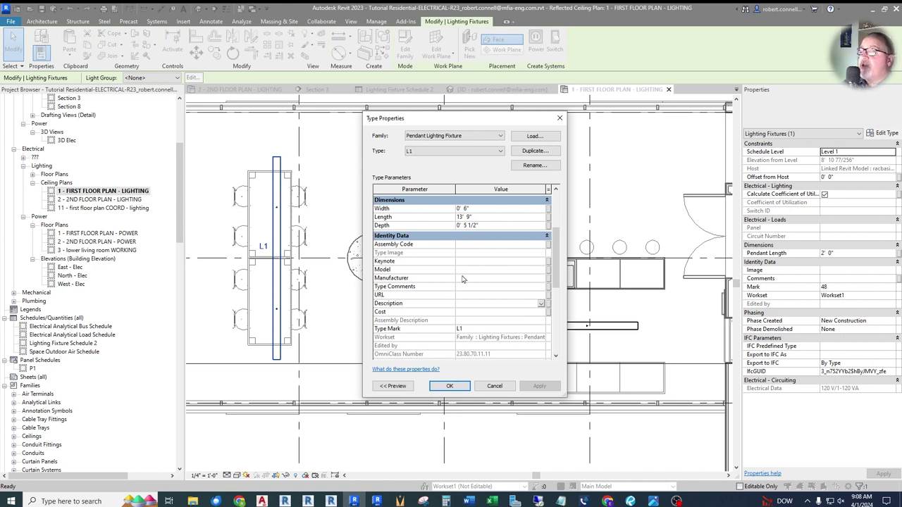
type("SUSPENDED LINEAR")
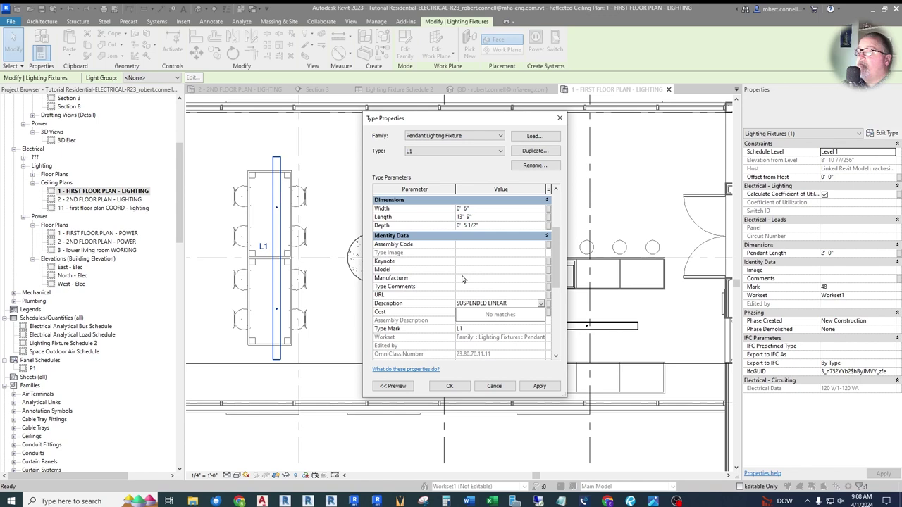
key("Return")
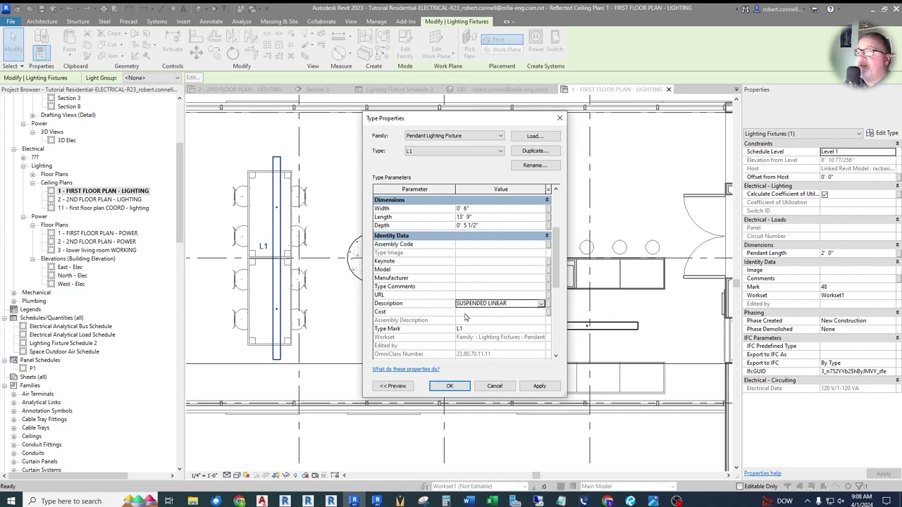
left_click(456, 387)
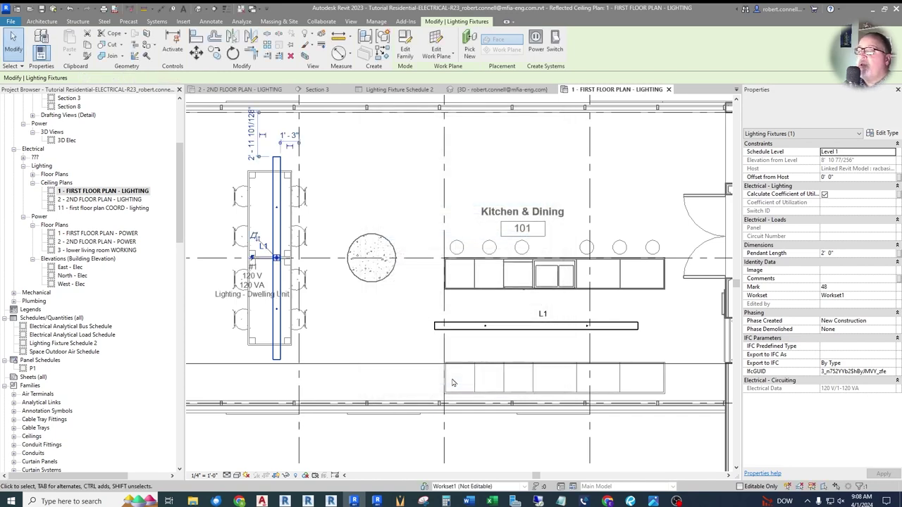
left_click(417, 335)
Step: Set the type Description of the L2 track fixture in the Living room to TRACK and apply it
scroll(417, 334, "down", 3)
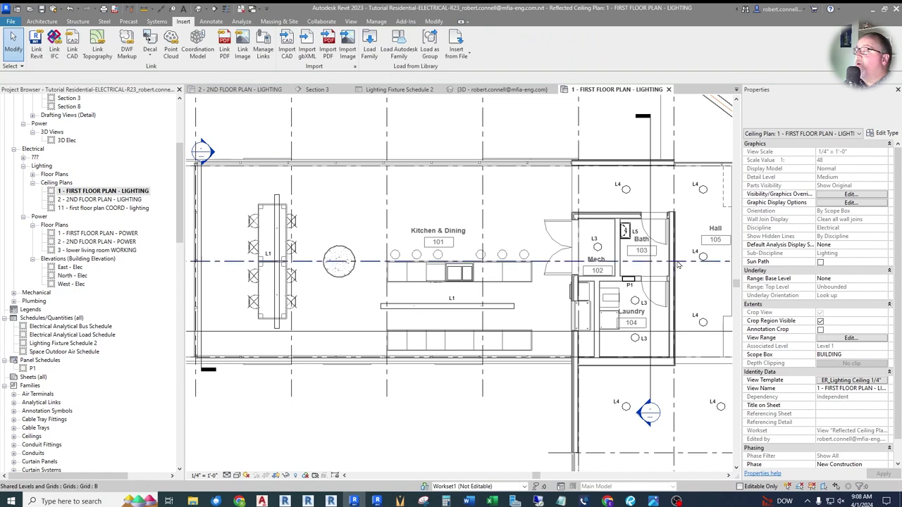
scroll(591, 225, "up", 5)
scroll(590, 225, "down", 3)
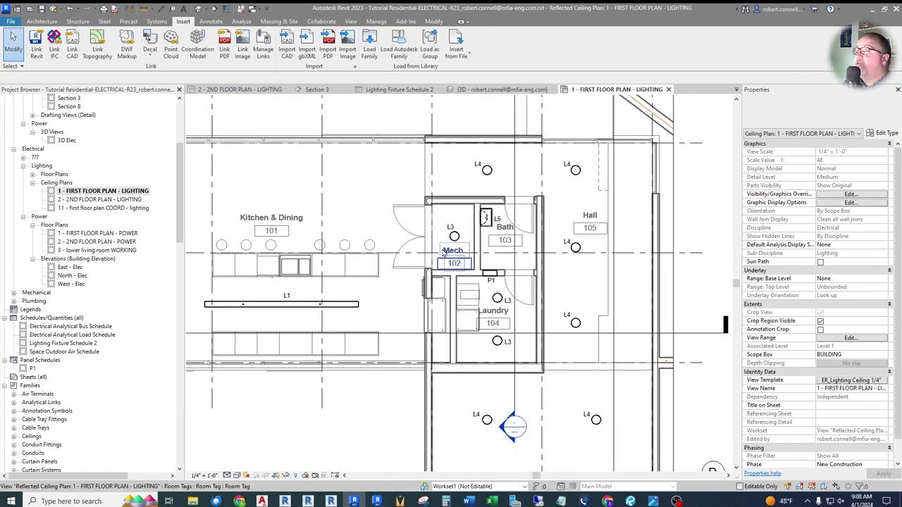
scroll(484, 213, "down", 2)
scroll(484, 213, "down", 2)
scroll(500, 414, "up", 5)
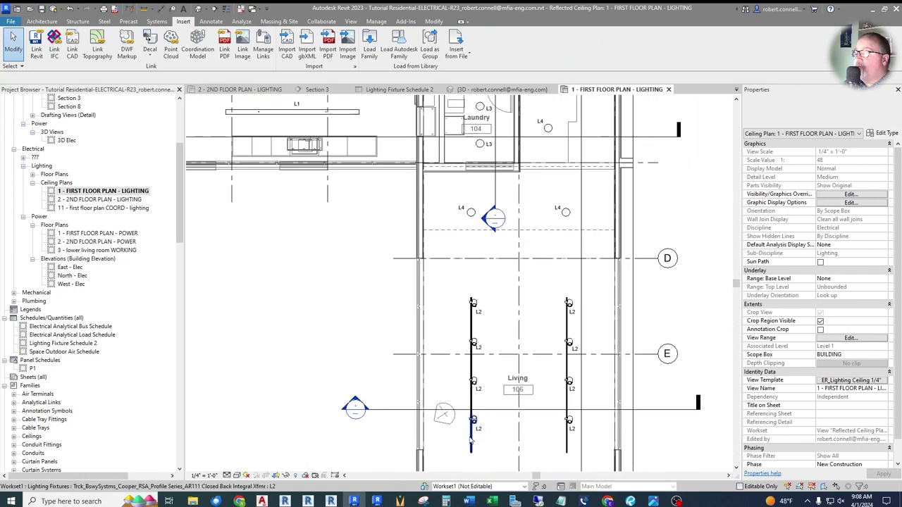
scroll(500, 415, "up", 1)
left_click(478, 403)
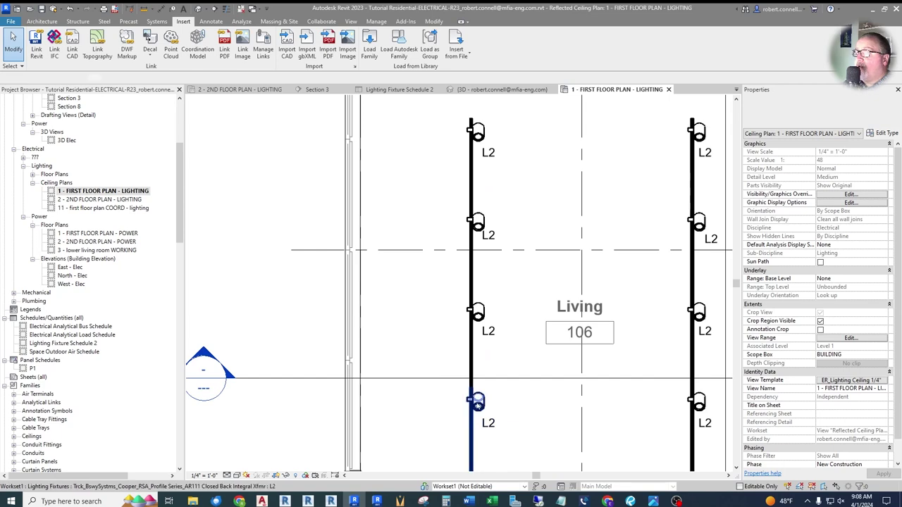
left_click(884, 133)
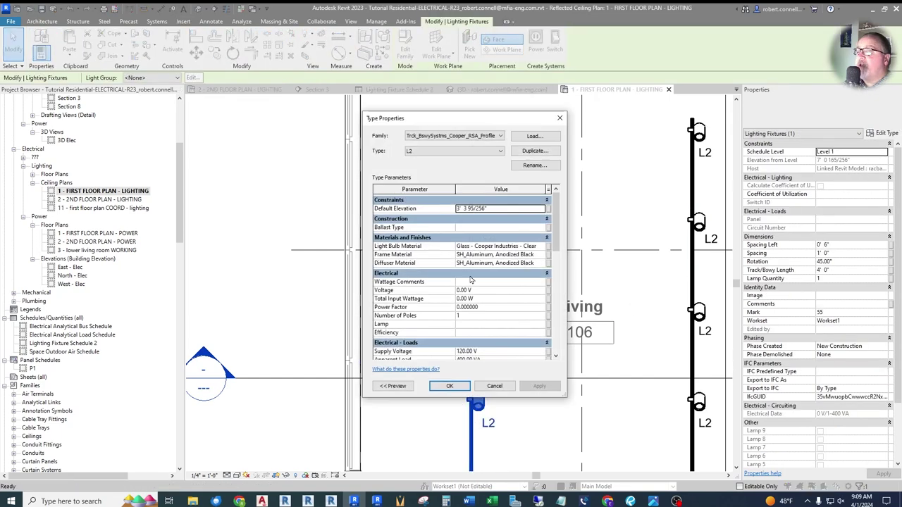
scroll(463, 303, "down", 5)
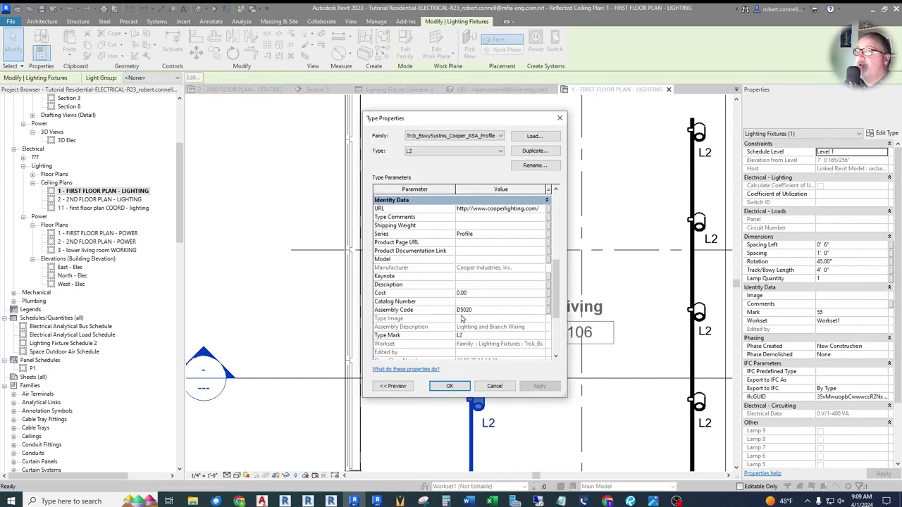
type("TRACK")
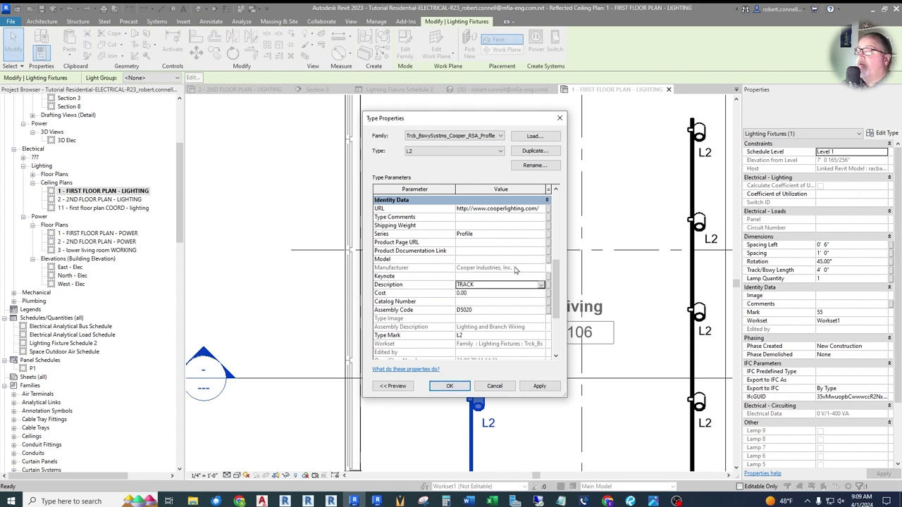
left_click(539, 387)
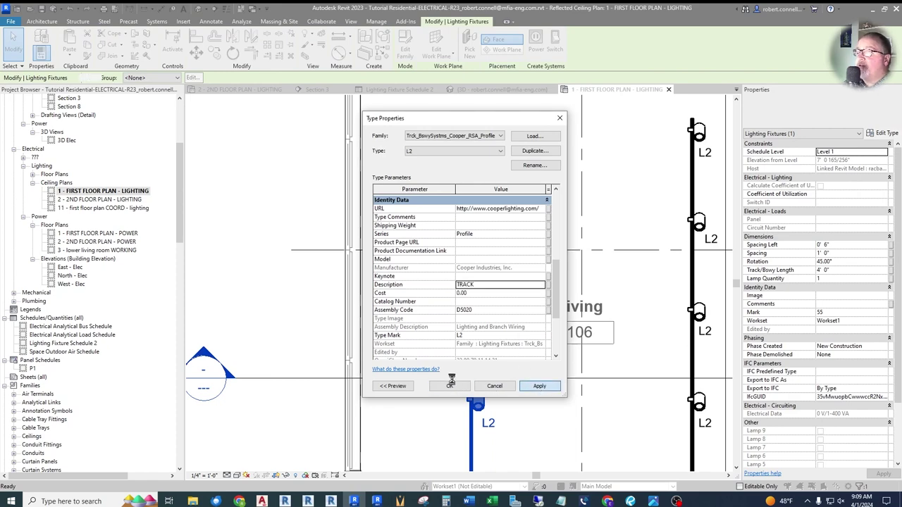
left_click(452, 385)
left_click(366, 346)
Step: Set the type Description of the L3 ceiling light in the Mech. room to SURFACE CIRCULAR UTILITY
scroll(366, 346, "down", 5)
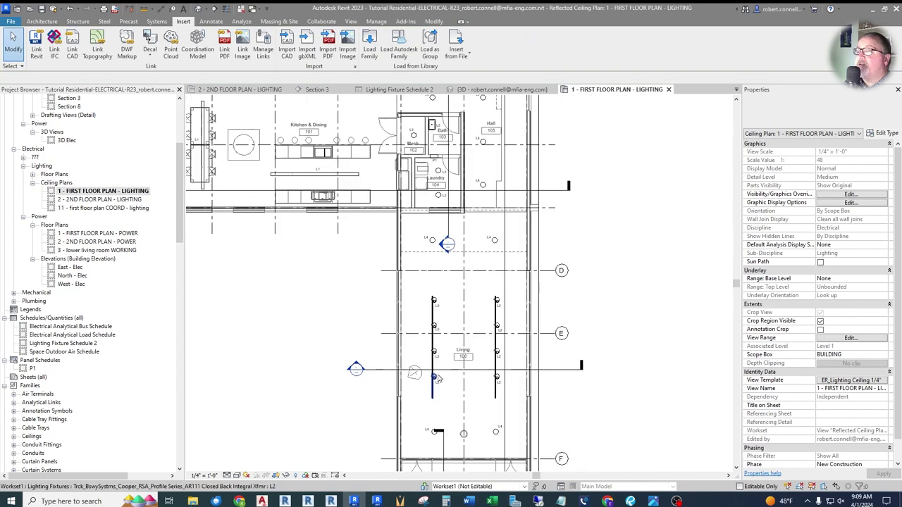
scroll(406, 187, "up", 6)
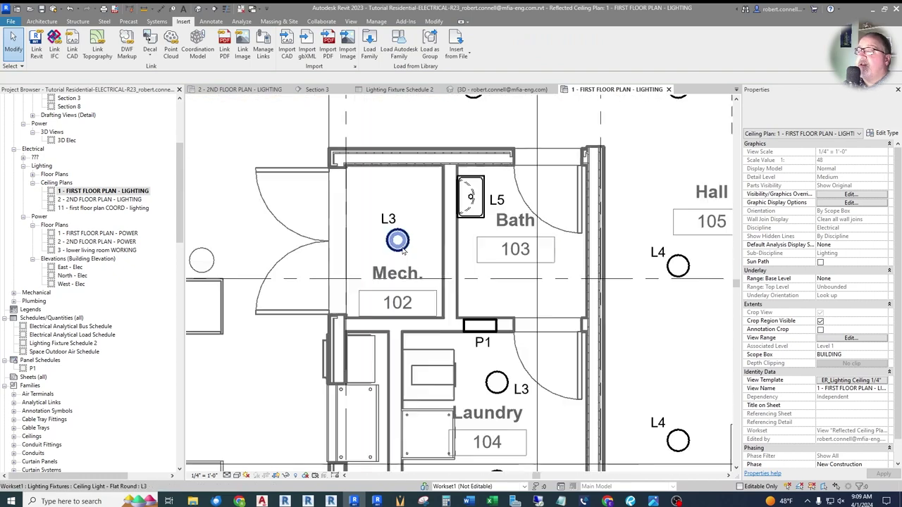
left_click(401, 245)
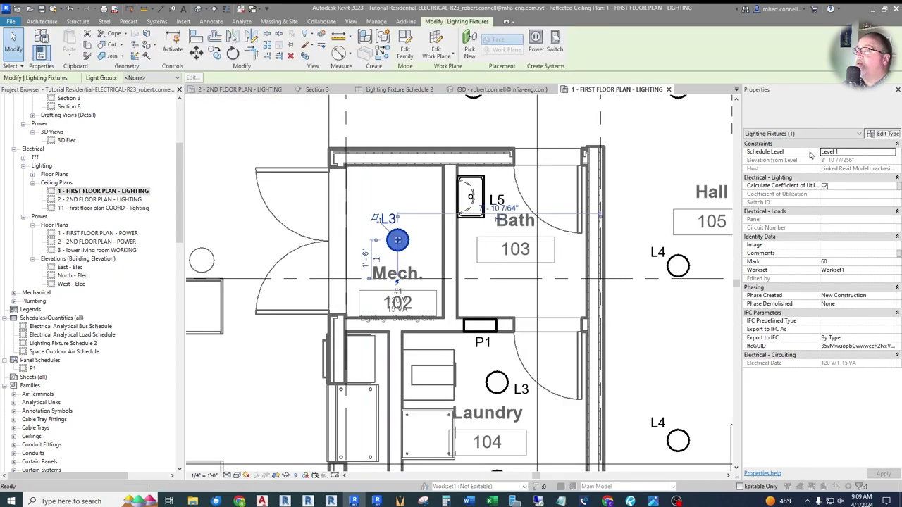
left_click(887, 133)
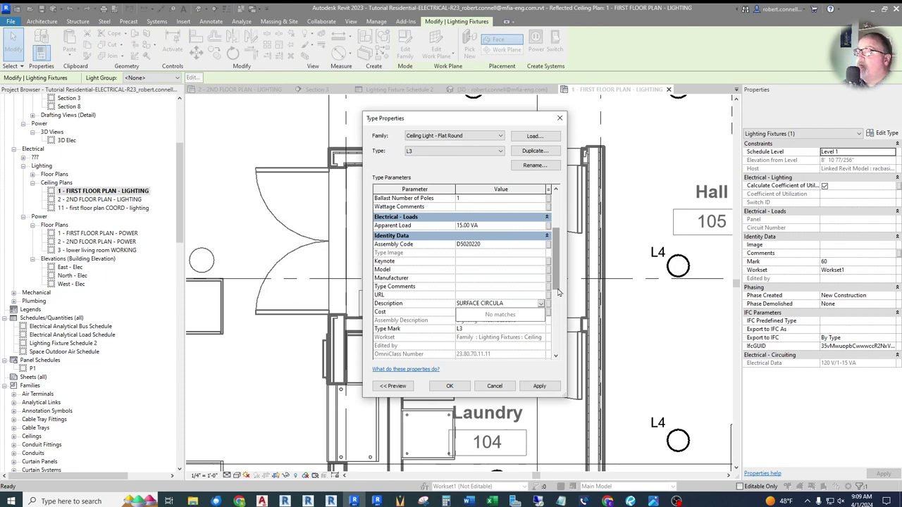
key("Return")
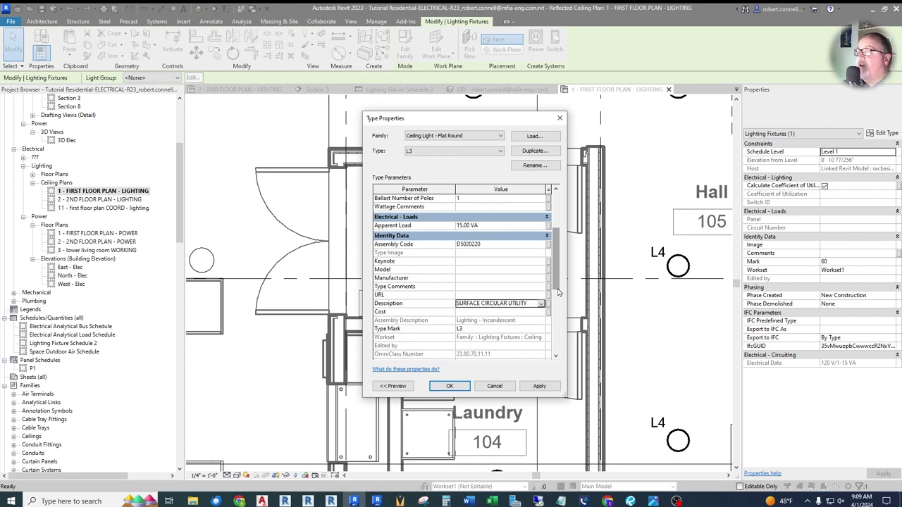
left_click(450, 385)
left_click(363, 246)
Step: Set the type Description of the L4 ceiling light in the Hall to SURFACE CIRCULAR DECO
scroll(363, 246, "down", 2)
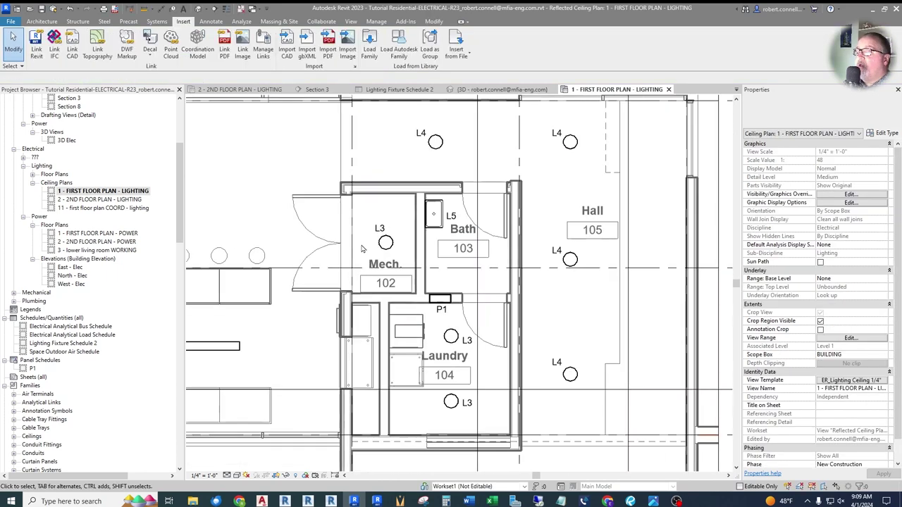
scroll(621, 131, "up", 2)
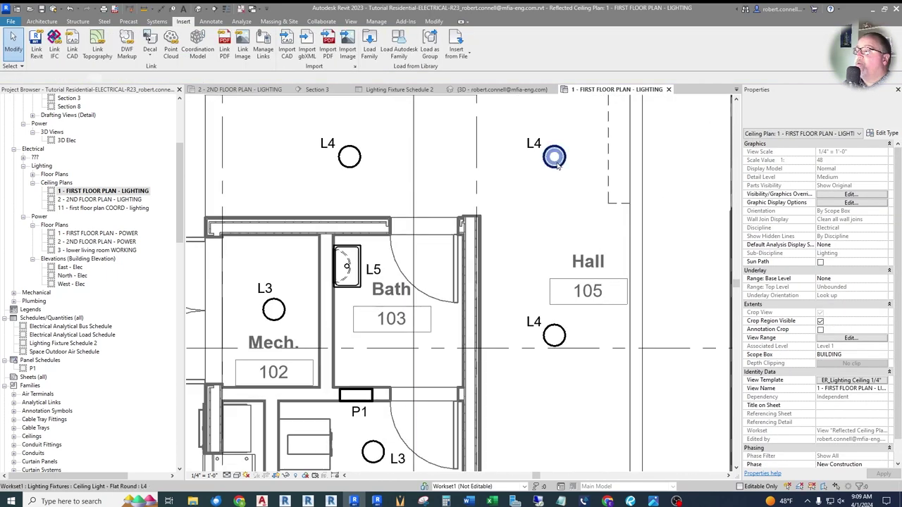
double_click(549, 152)
scroll(479, 285, "down", 3)
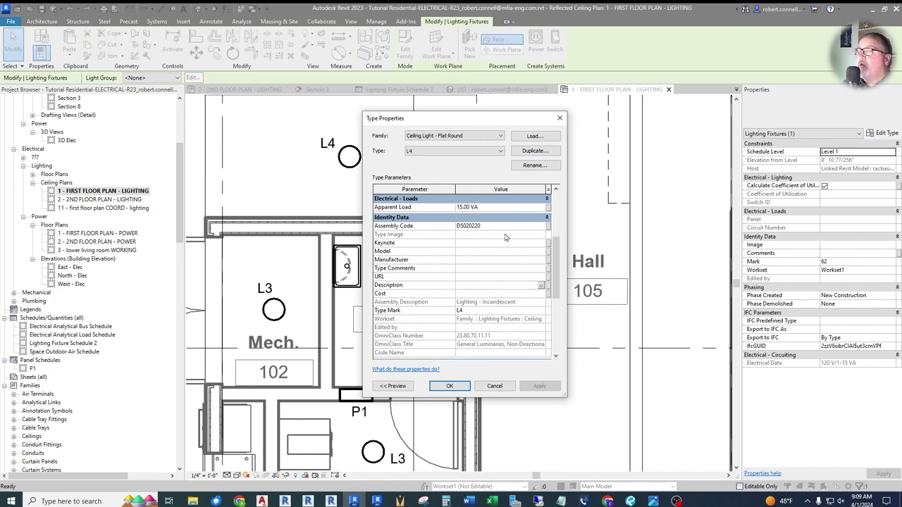
type("SURFACE CIR")
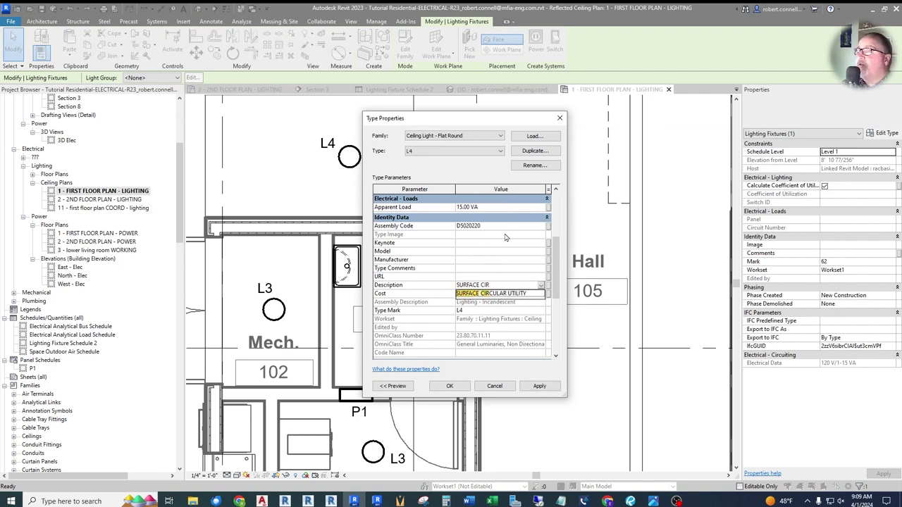
type("CULAR DECO")
key("Return")
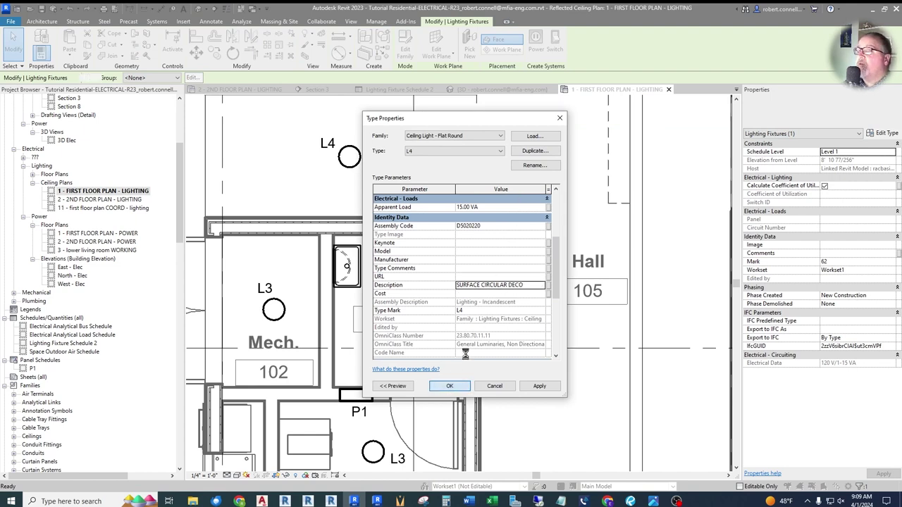
left_click(457, 386)
key("Escape")
Step: Set the type Description of the L5 sconce over the Bath 103 sink to BATH VANITY
scroll(436, 207, "down", 1)
scroll(376, 265, "up", 3)
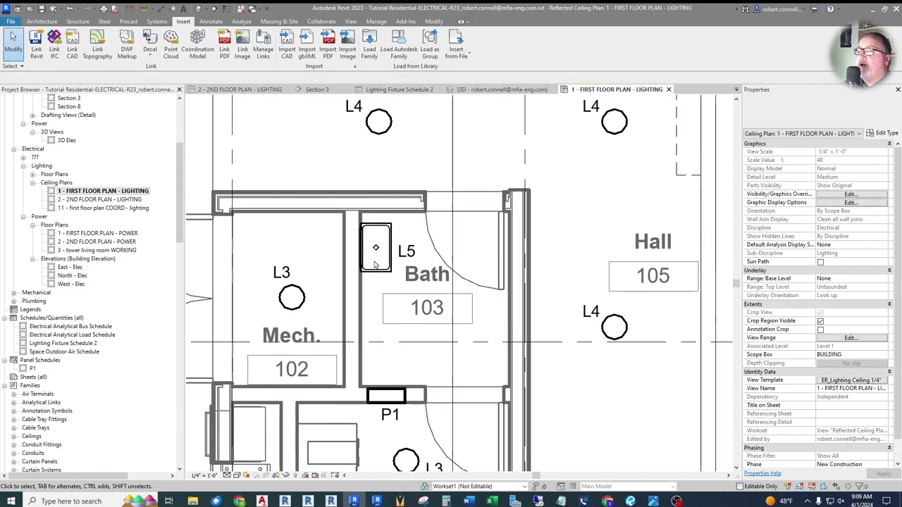
scroll(372, 264, "up", 1)
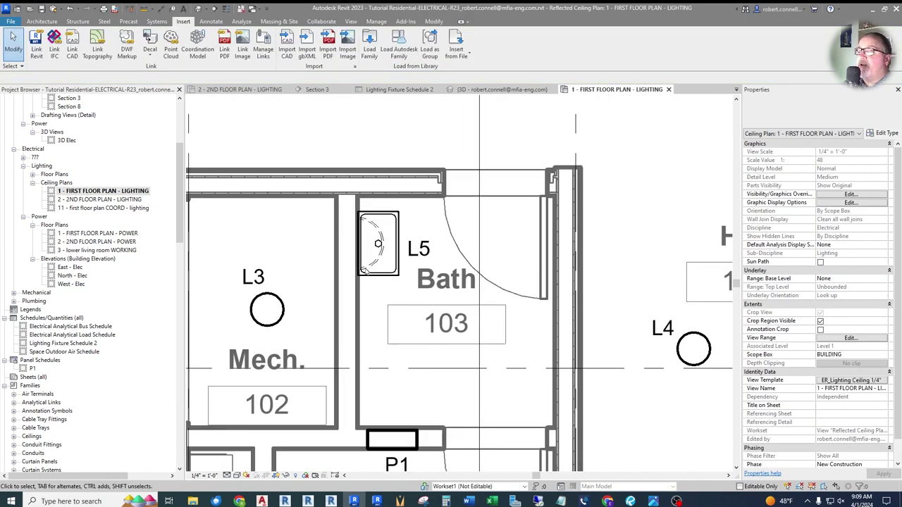
left_click(363, 272)
left_click(885, 133)
scroll(485, 309, "down", 5)
scroll(485, 309, "down", 1)
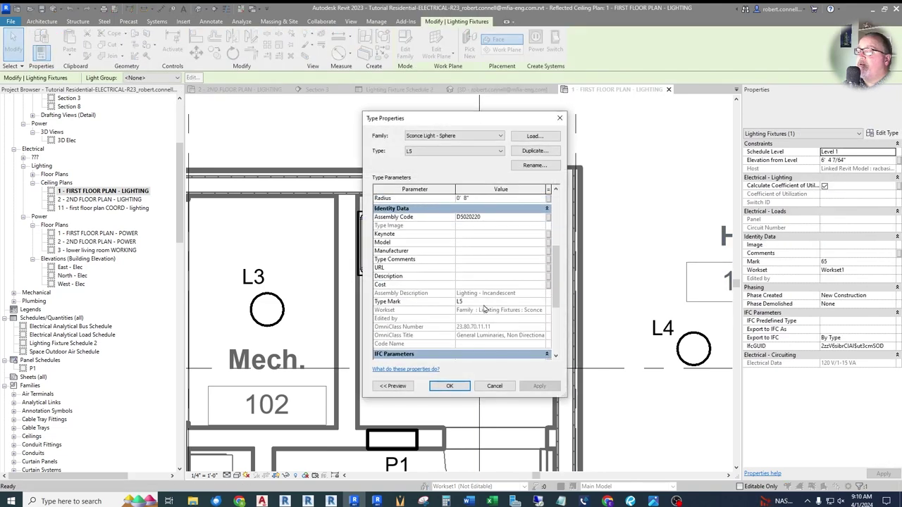
left_click(476, 278)
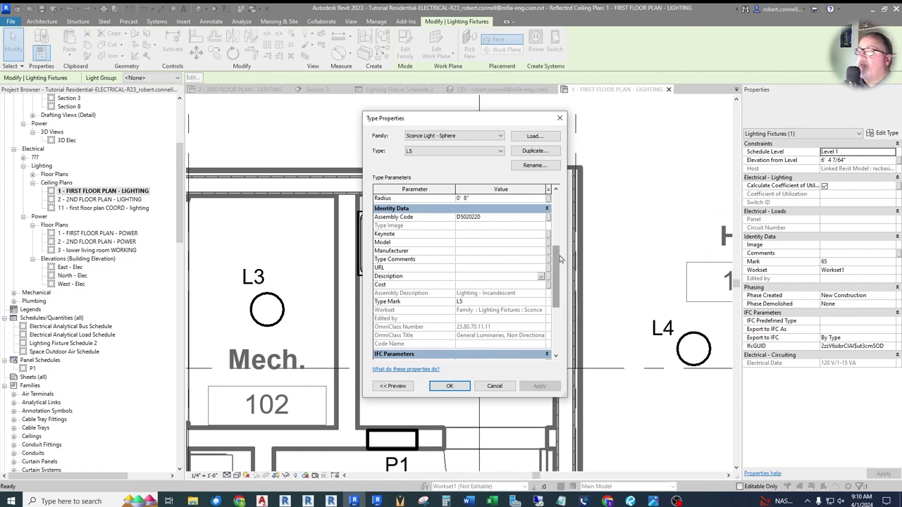
type("BATH VANITY")
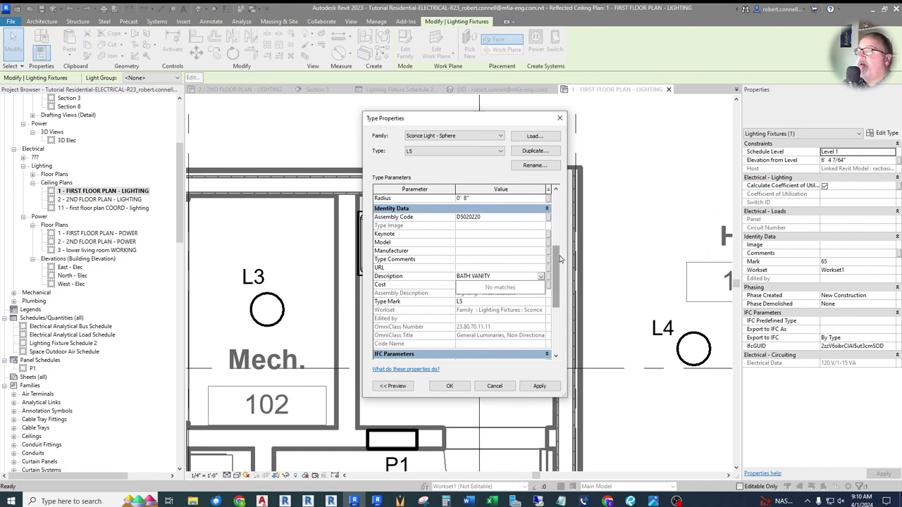
key("Return")
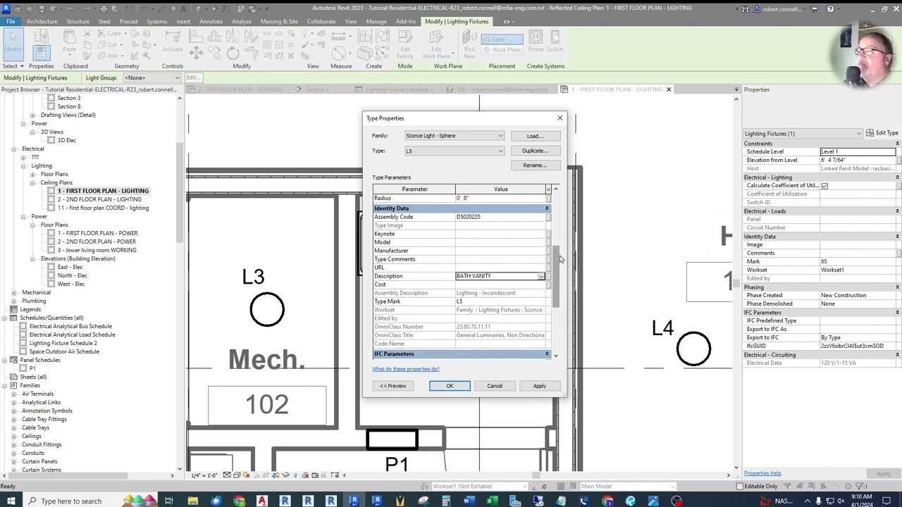
left_click(440, 393)
key("Escape")
Step: Set the type Description of the L6 wall lamp outside the folding doors to EXTERIOR SCONCE
scroll(431, 218, "down", 3)
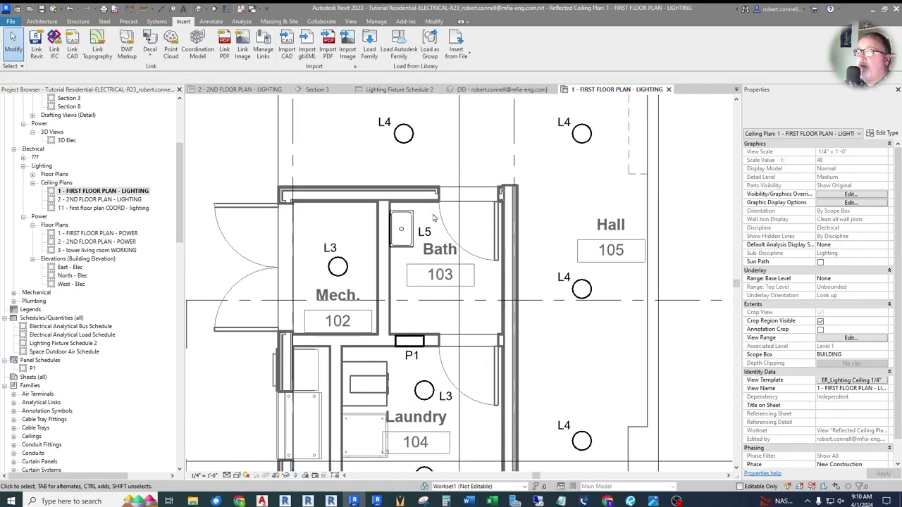
scroll(433, 219, "down", 4)
scroll(352, 338, "up", 6)
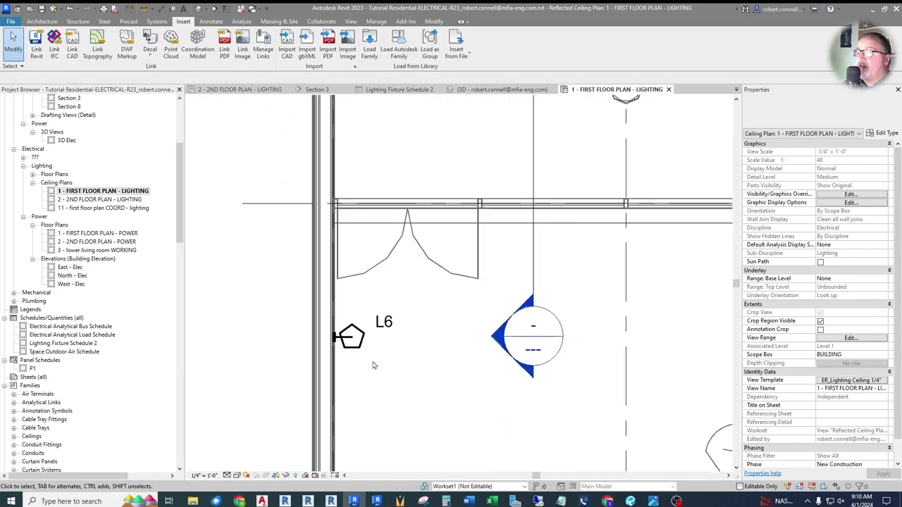
left_click(351, 337)
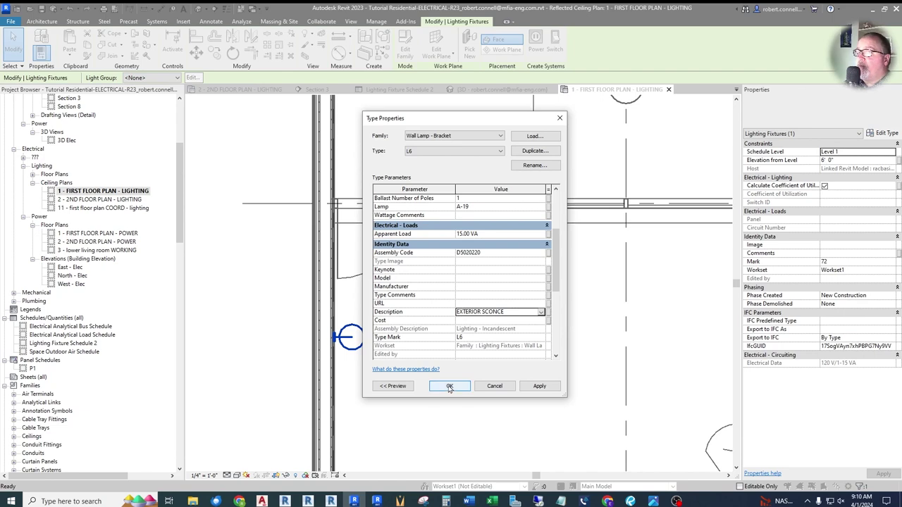
left_click(450, 387)
key("Escape")
Step: Set the type Description of the L7 flat round ceiling light to SURFACE CIRCULAR EXTERIOR
scroll(511, 376, "down", 4)
scroll(511, 376, "up", 6)
left_click(339, 241)
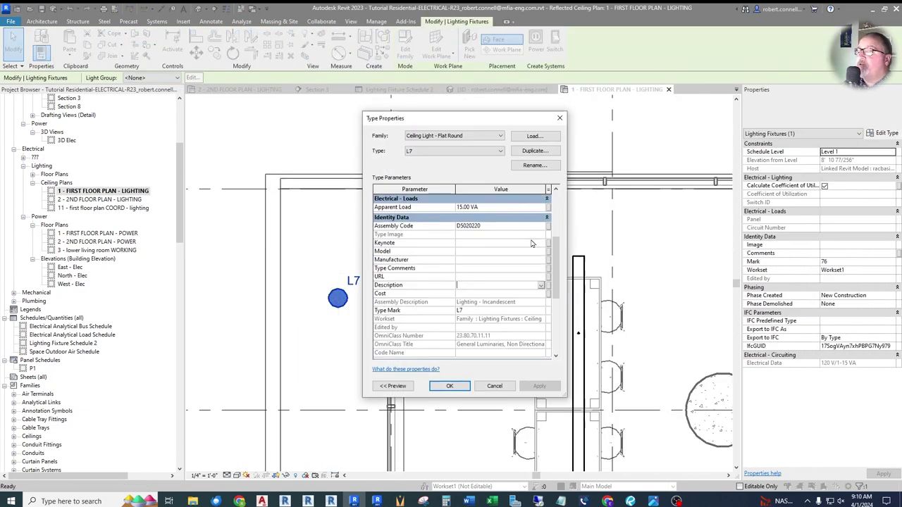
left_click(541, 285)
left_click(493, 295)
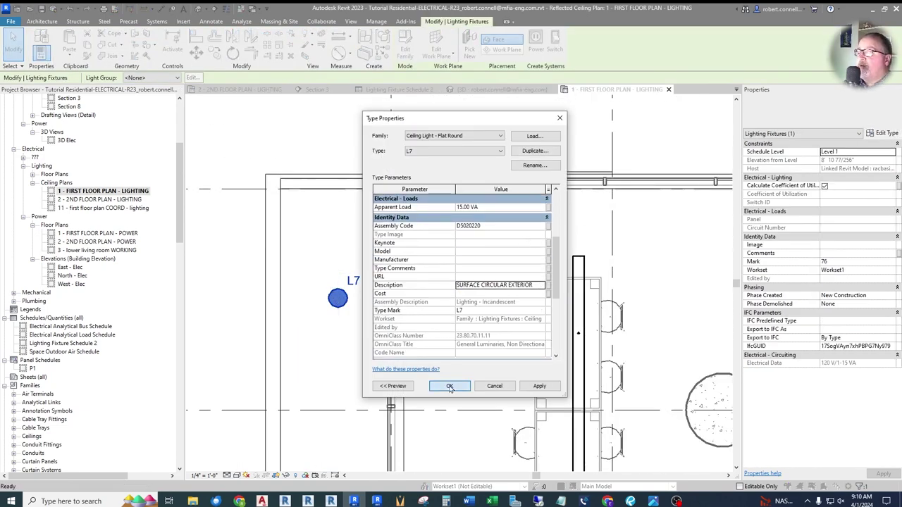
left_click(449, 386)
key("Escape")
Step: Widen the DESCRIPTION column of Lighting Fixture Schedule 2 so the long descriptions fit in full
left_click(407, 89)
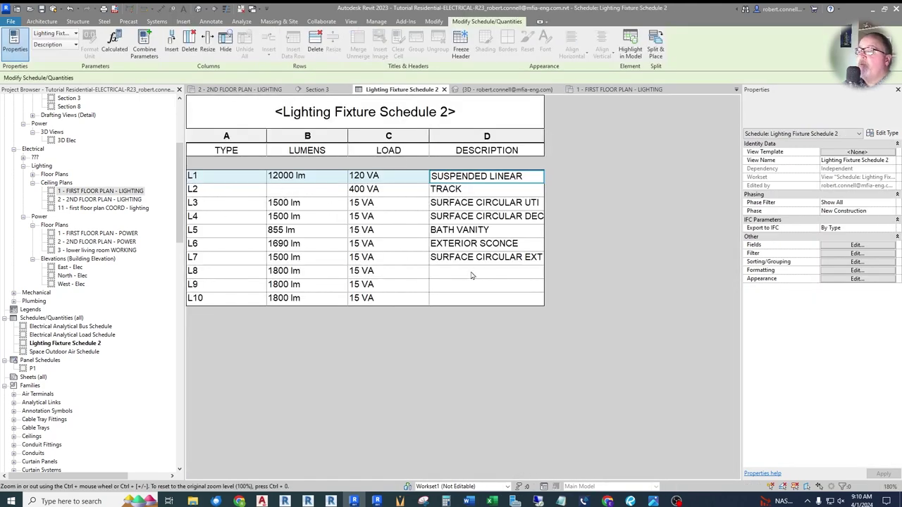
left_click_drag(545, 136, 654, 137)
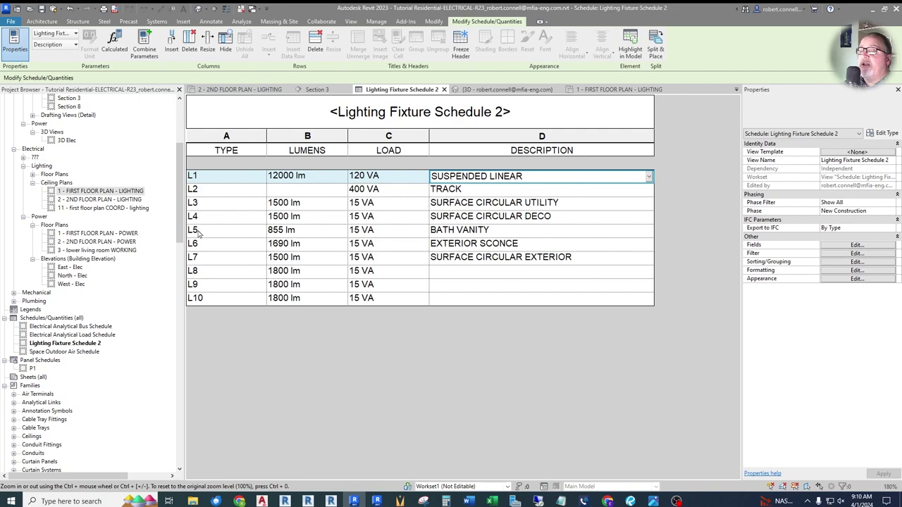
Step: Place an L5 Sconce Light - Sphere on the vertical wall face beside the Master Bath 207 sink in the second floor lighting plan
left_click(259, 92)
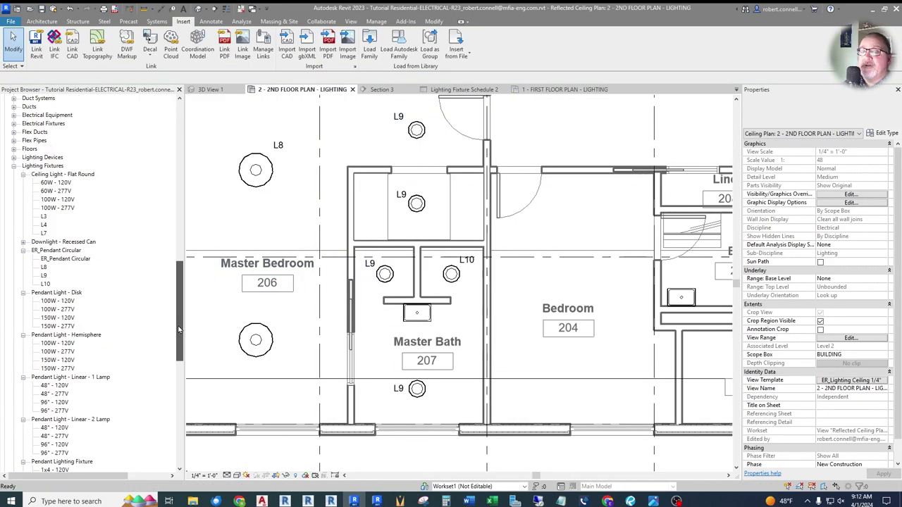
scroll(181, 388, "down", 10)
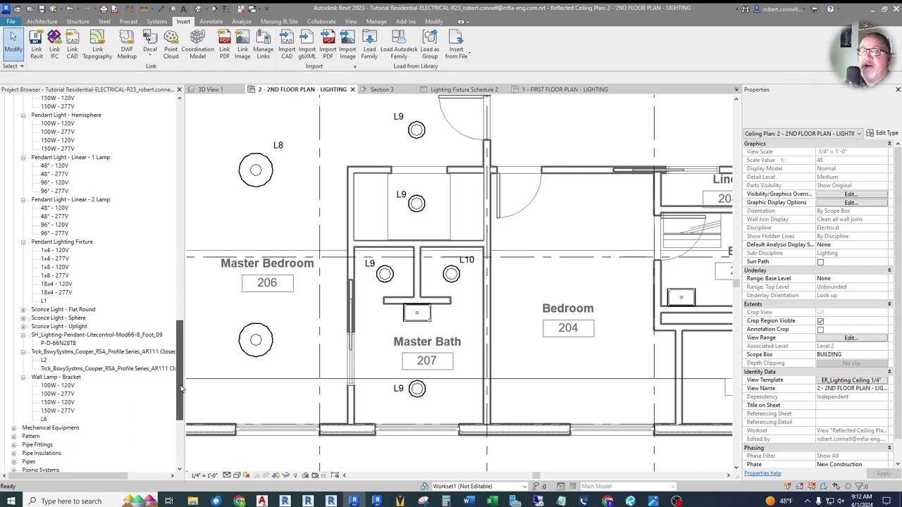
left_click_drag(181, 388, 181, 392)
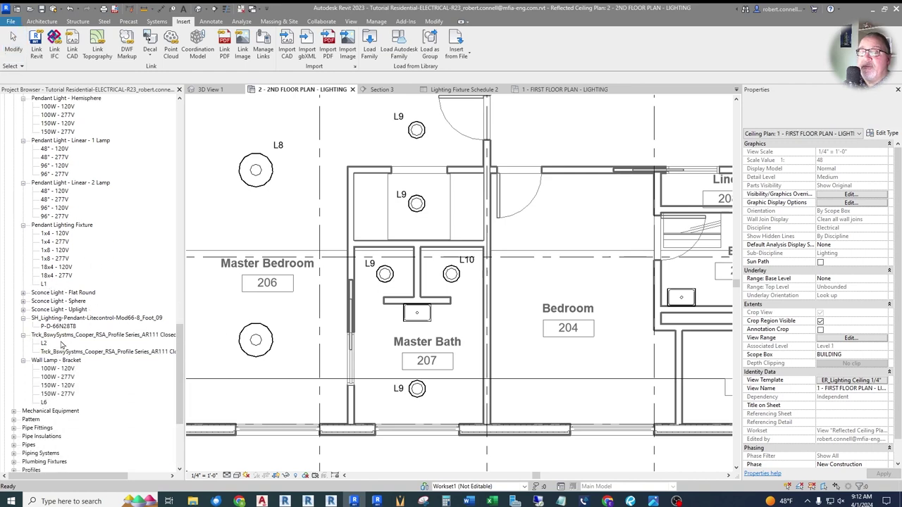
left_click(23, 310)
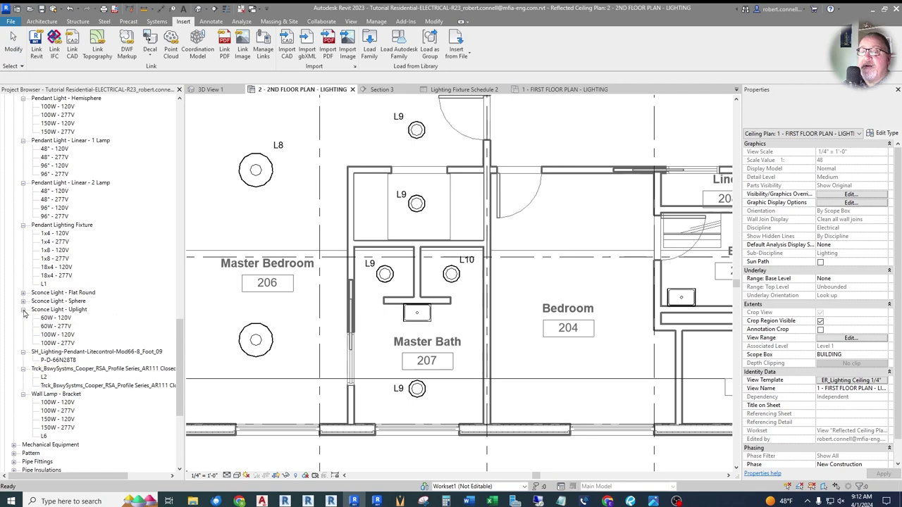
left_click(23, 302)
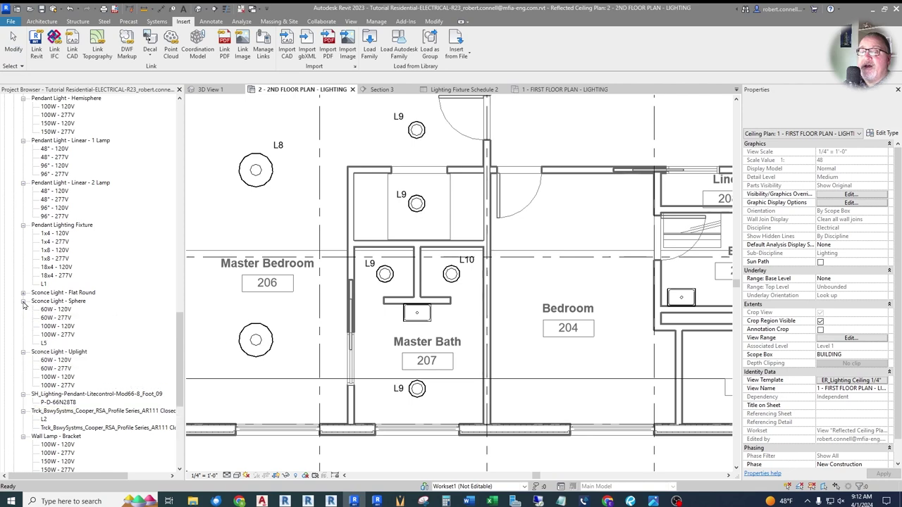
left_click(44, 343)
left_click_drag(378, 349, 381, 346)
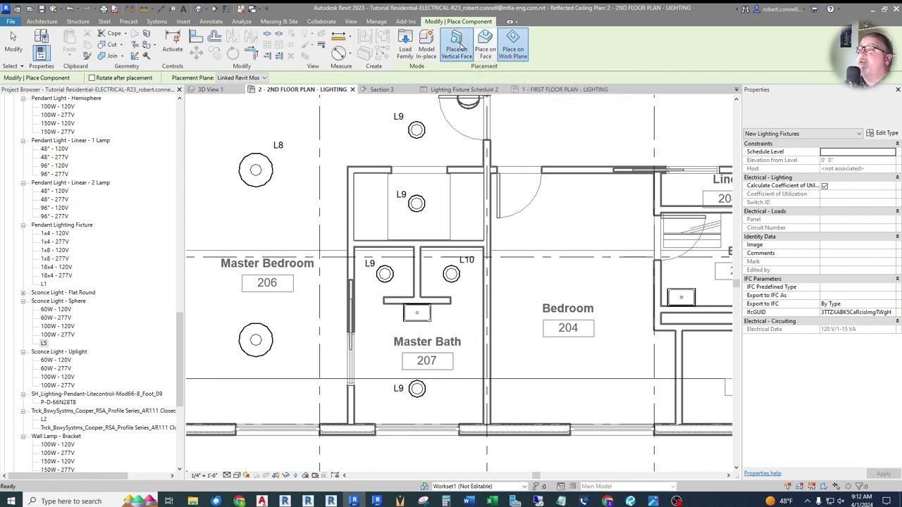
left_click(456, 46)
scroll(421, 321, "up", 4)
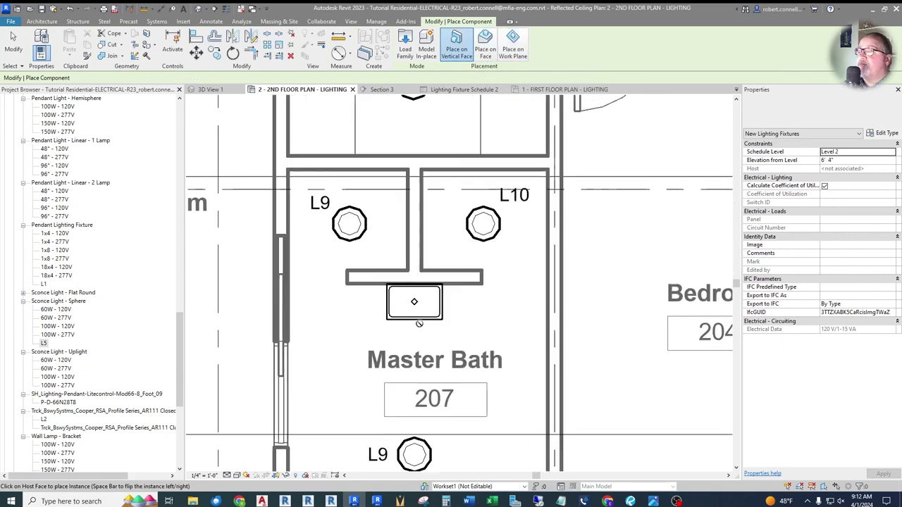
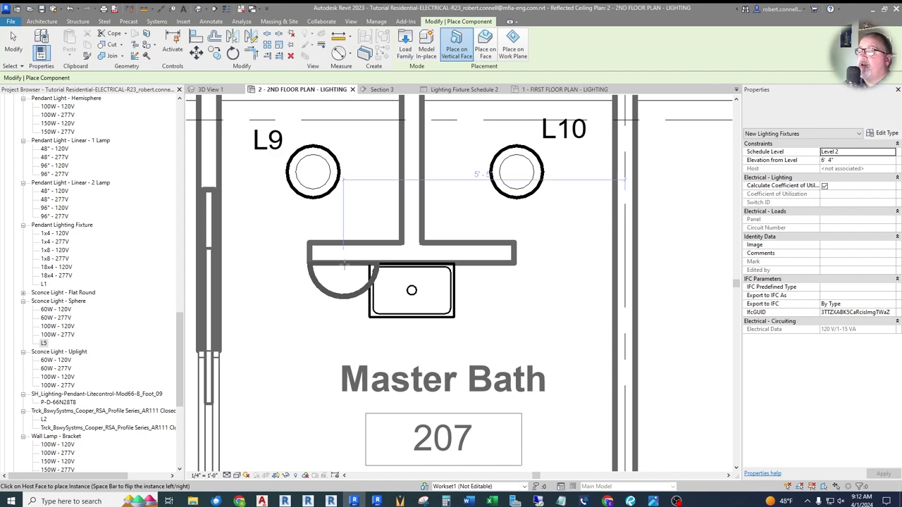
left_click(343, 265)
key("Escape")
Step: Move the new L5 sconce along the wall to centre it on the Master Bath 207 sink
left_click(343, 300)
key("Escape")
left_click(338, 298)
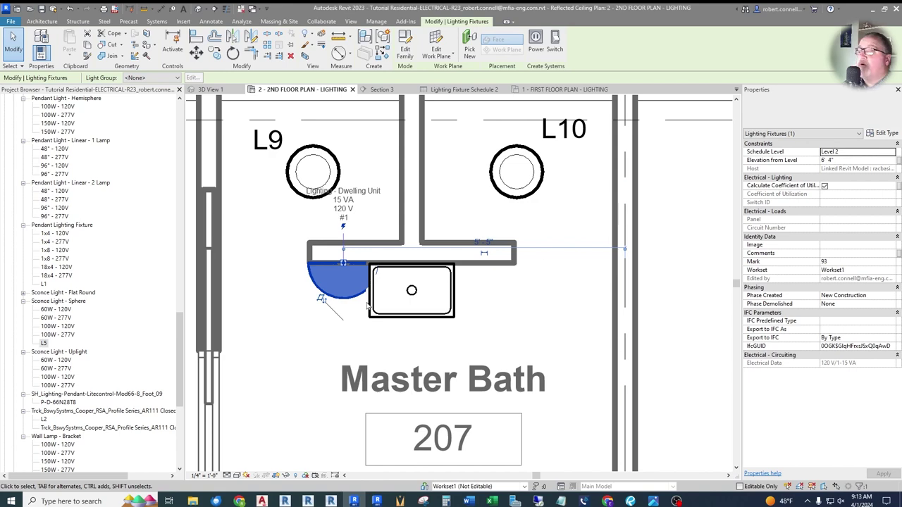
left_click_drag(339, 299, 406, 304)
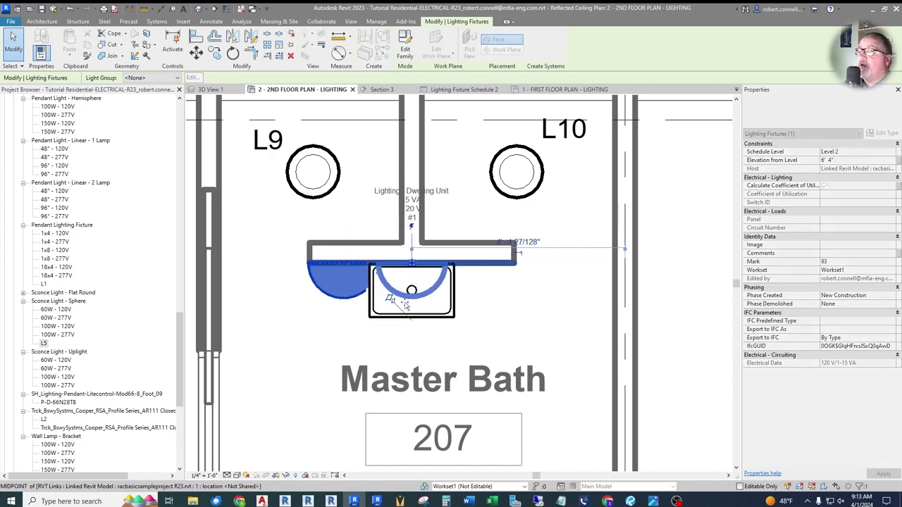
key("Escape")
Step: Open a 3D selection box around the L9, L10 and L5 fixtures in Master Bath 207 and view it from the back-left corner
scroll(384, 233, "down", 4)
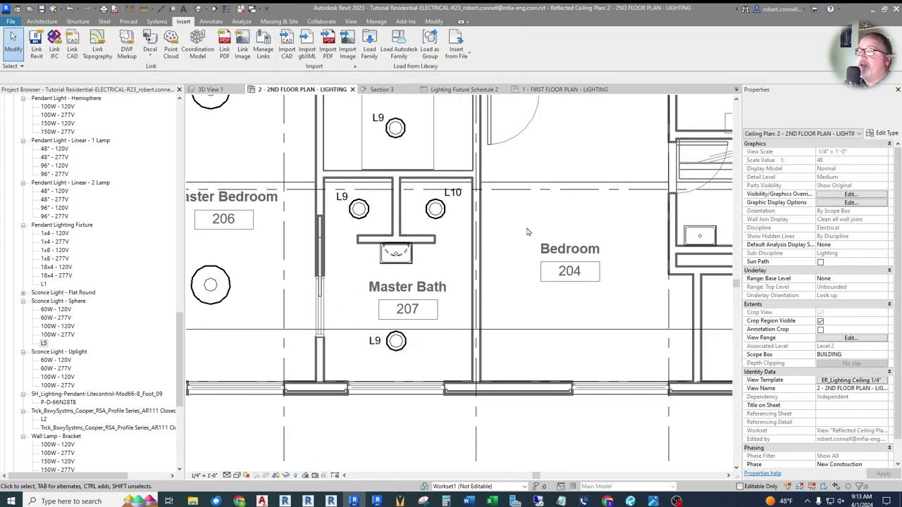
scroll(406, 255, "down", 3)
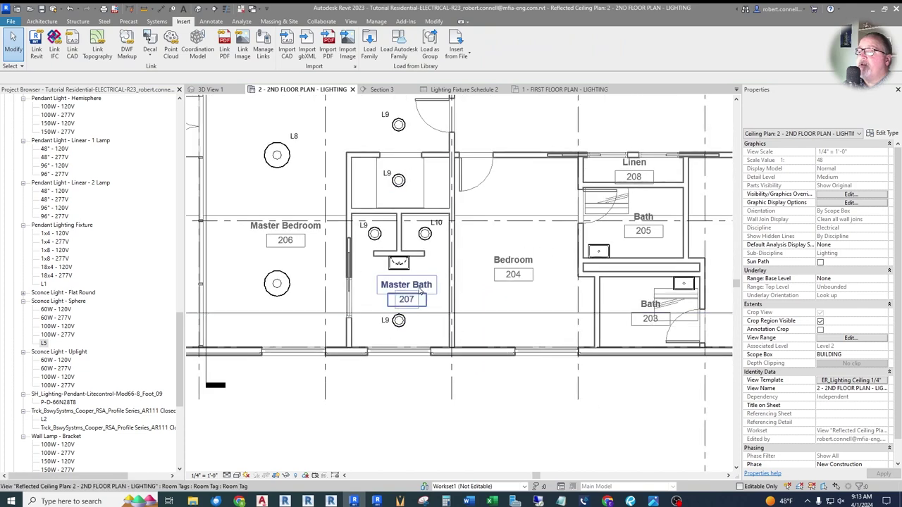
scroll(414, 262, "up", 3)
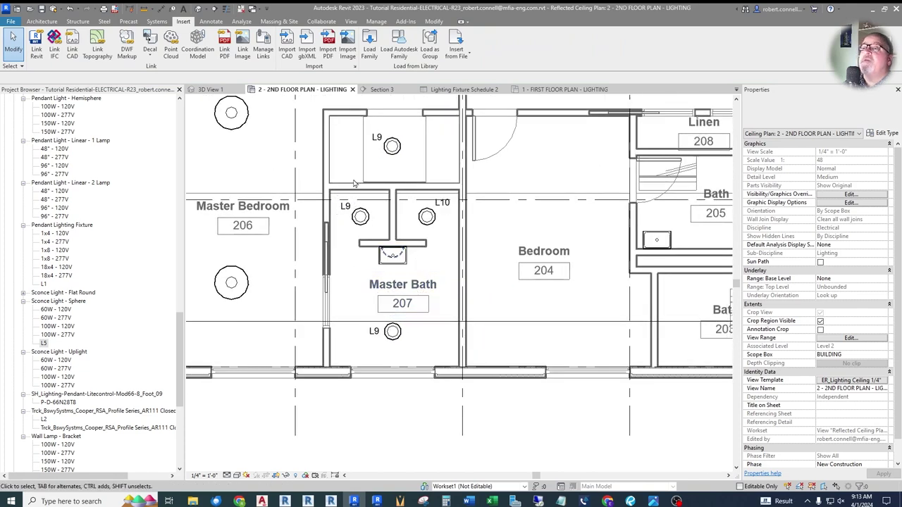
left_click_drag(308, 172, 483, 396)
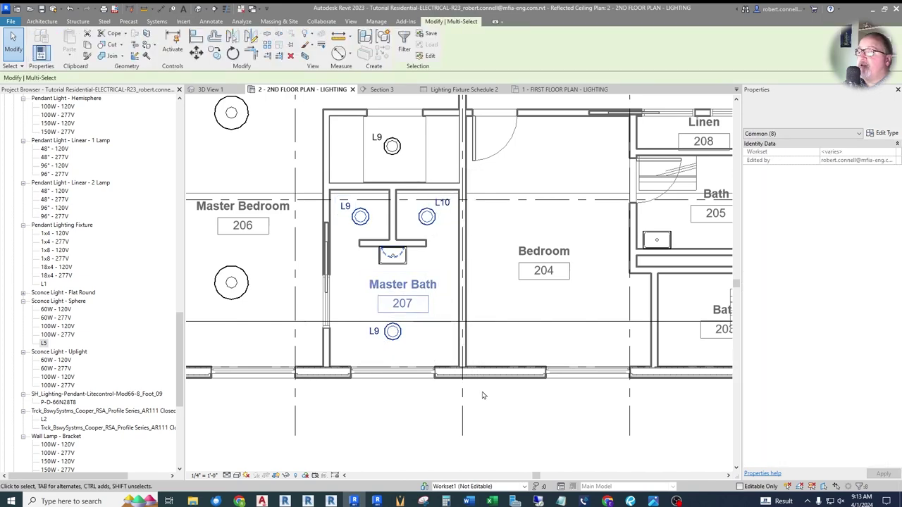
left_click(306, 56)
scroll(395, 273, "up", 5)
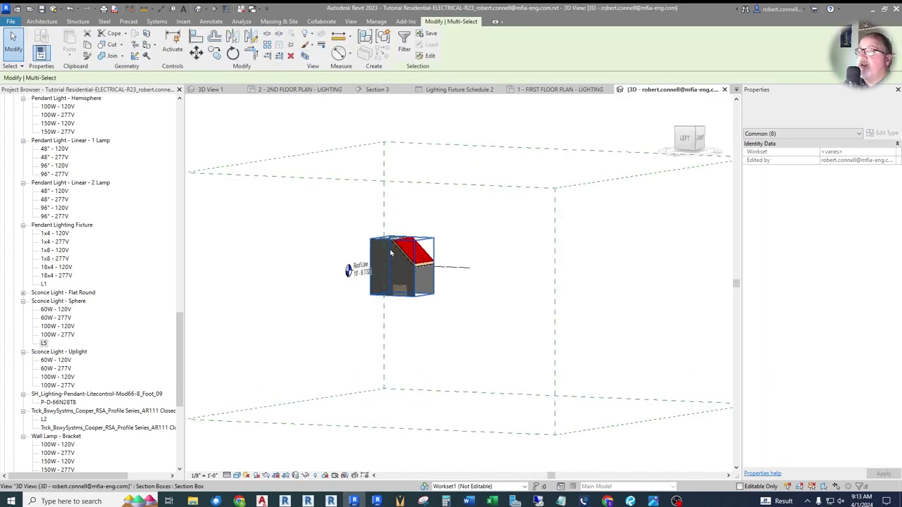
scroll(395, 273, "up", 3)
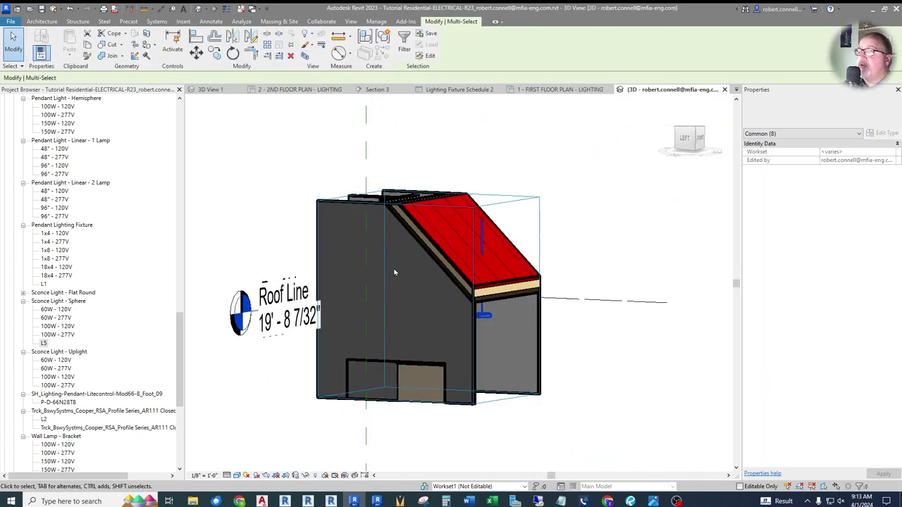
left_click(700, 135)
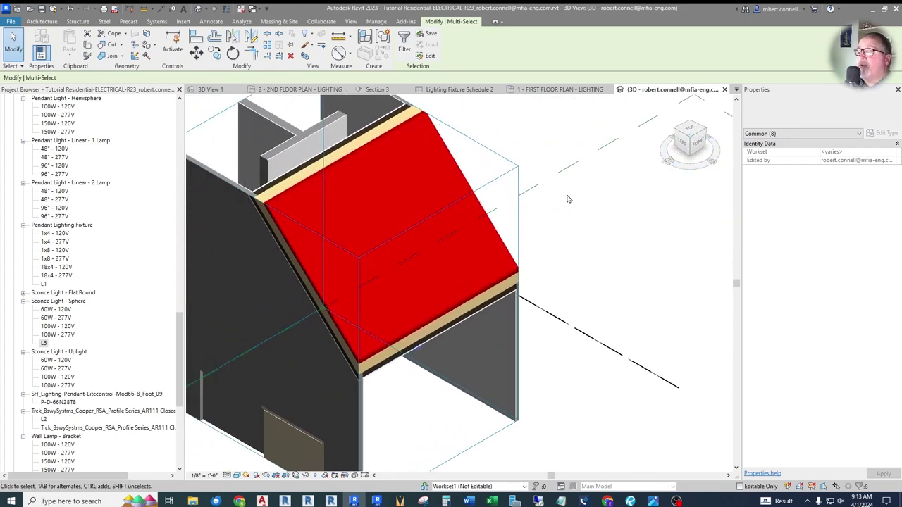
left_click(694, 157)
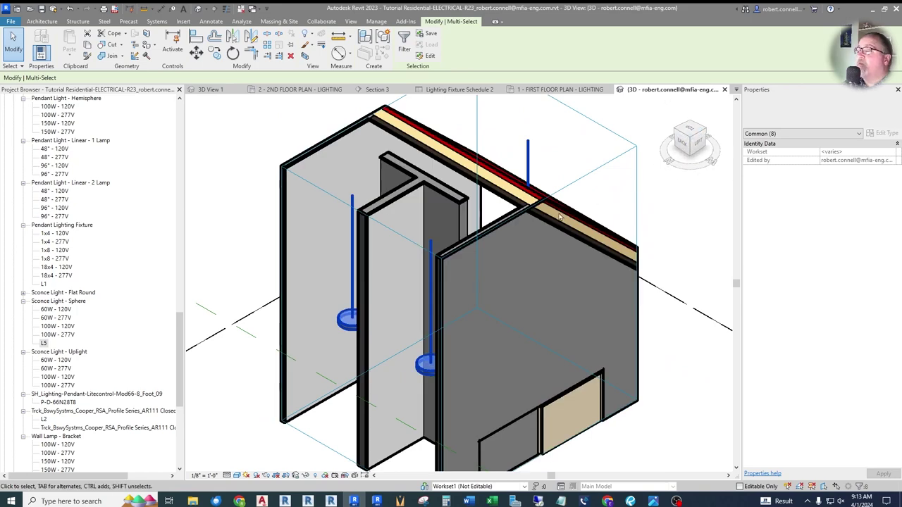
key("Escape")
Step: Pull the left face of the 3D section box inward past the outer wall to expose the Master Bath interior
scroll(489, 297, "down", 3)
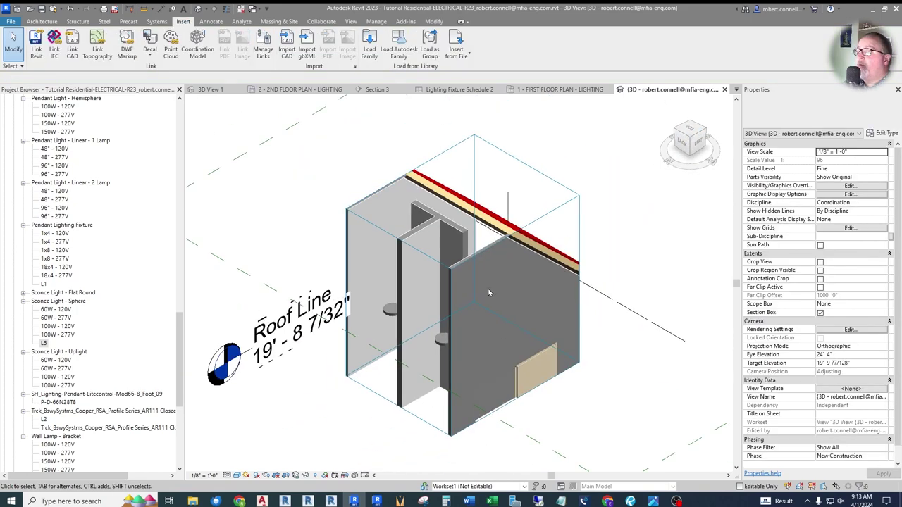
scroll(489, 298, "down", 2)
scroll(525, 273, "up", 3)
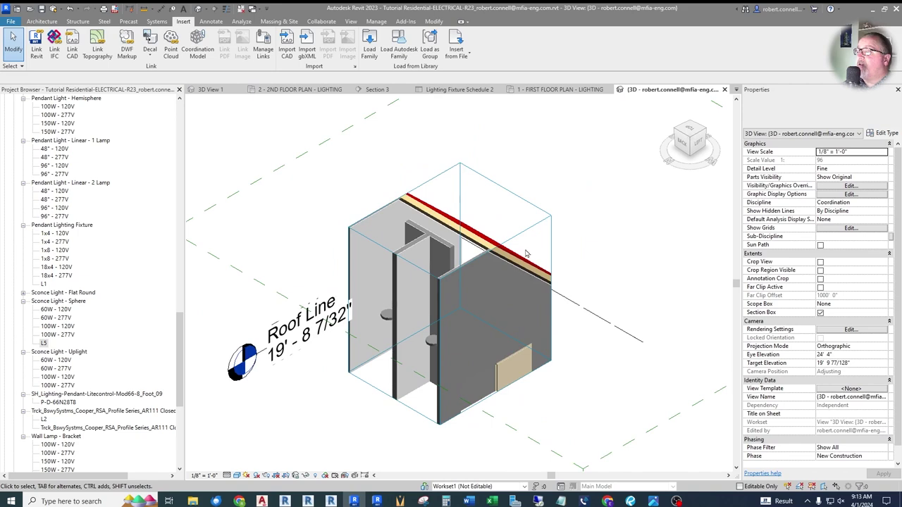
left_click(525, 236)
left_click_drag(496, 318, 466, 303)
scroll(543, 277, "up", 3)
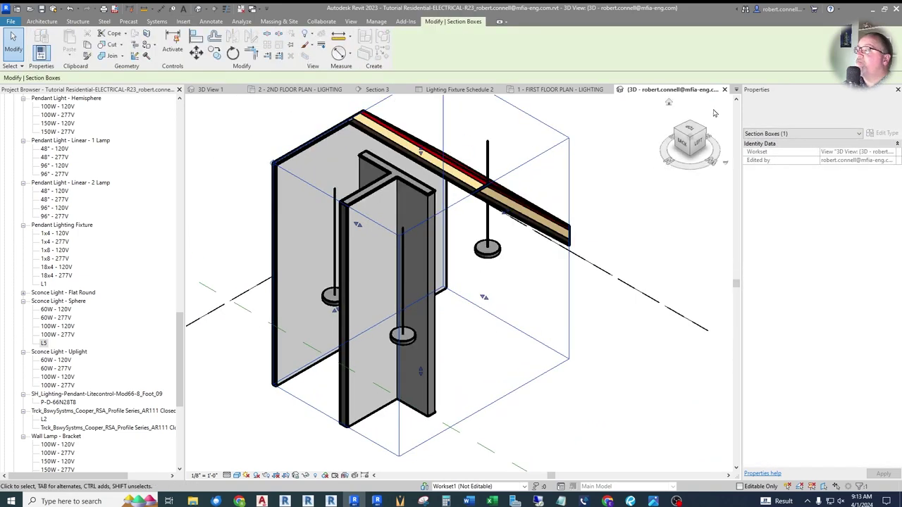
Step: Orient the 3D view to the left elevation and extend the section box down below the Level 2 floor
left_click_drag(705, 135, 633, 162)
middle_click_drag(633, 161, 472, 271, "shift")
left_click(683, 154)
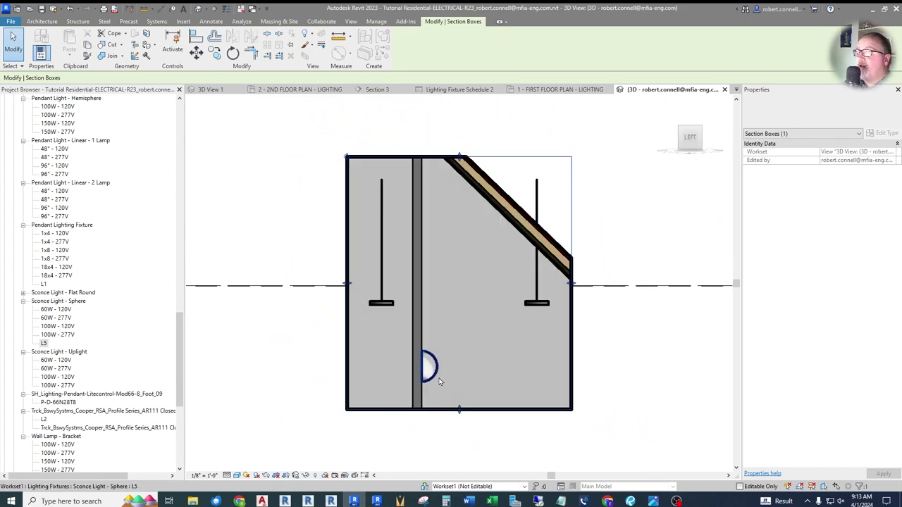
scroll(437, 282, "down", 3)
scroll(451, 372, "up", 3)
left_click_drag(449, 313, 449, 426)
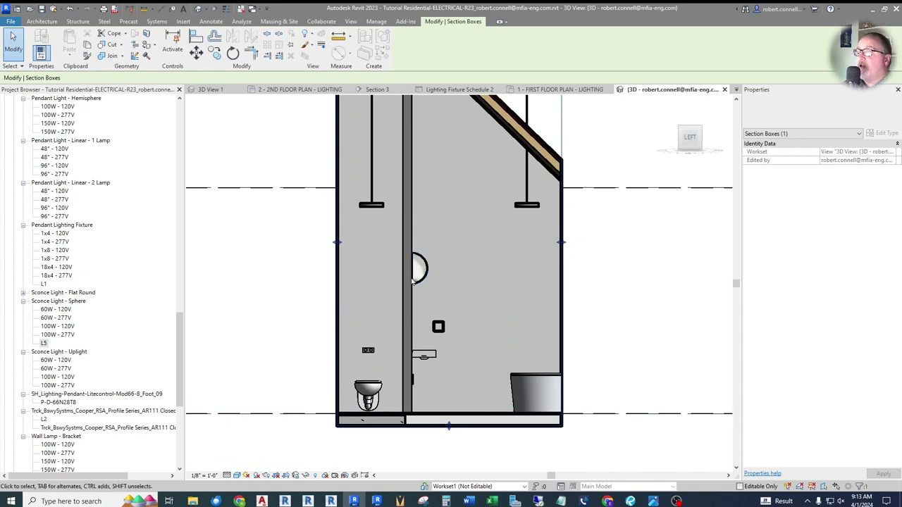
Step: Examine the L9 pendant's stem against the sloped roof in the 3D view, and open Section 3 to compare the pendants there
scroll(322, 327, "down", 3)
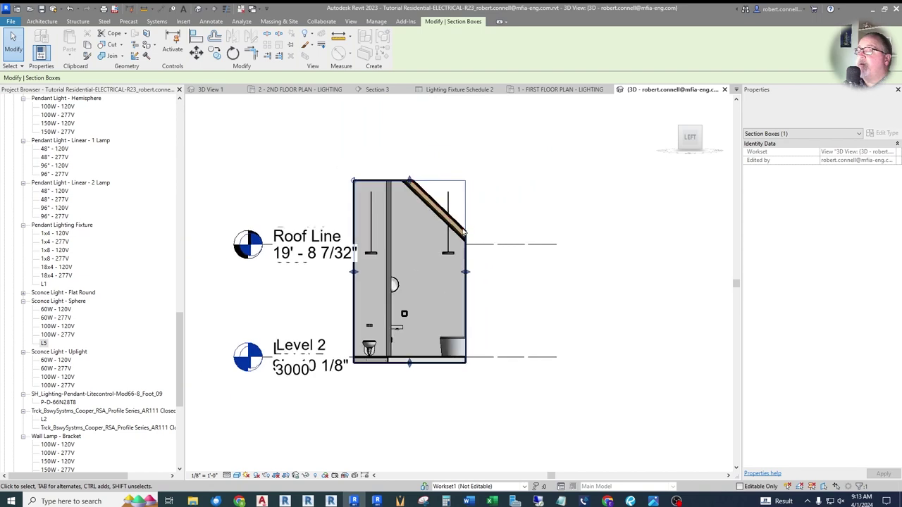
scroll(455, 236, "up", 2)
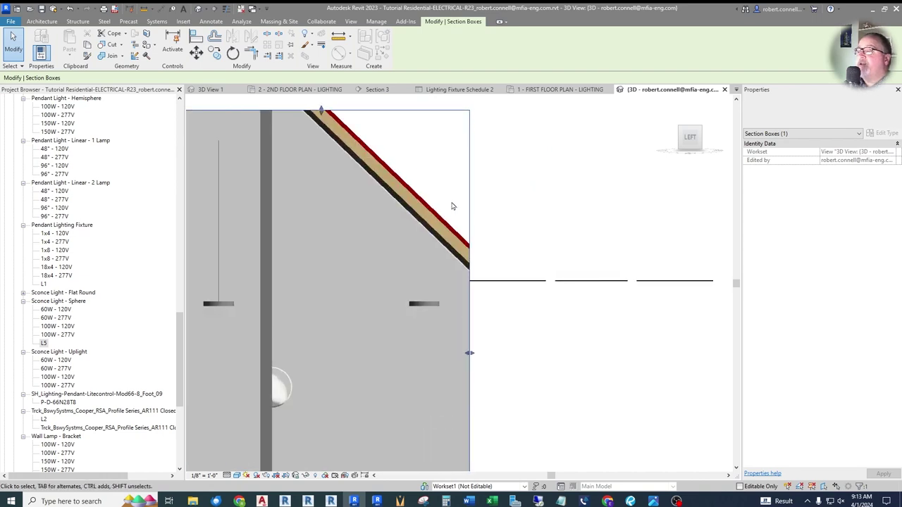
scroll(438, 229, "up", 2)
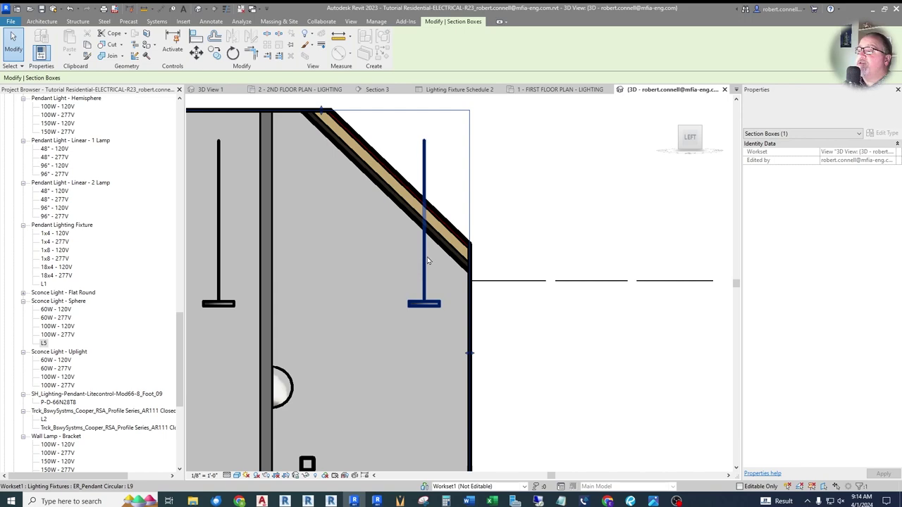
left_click(424, 146)
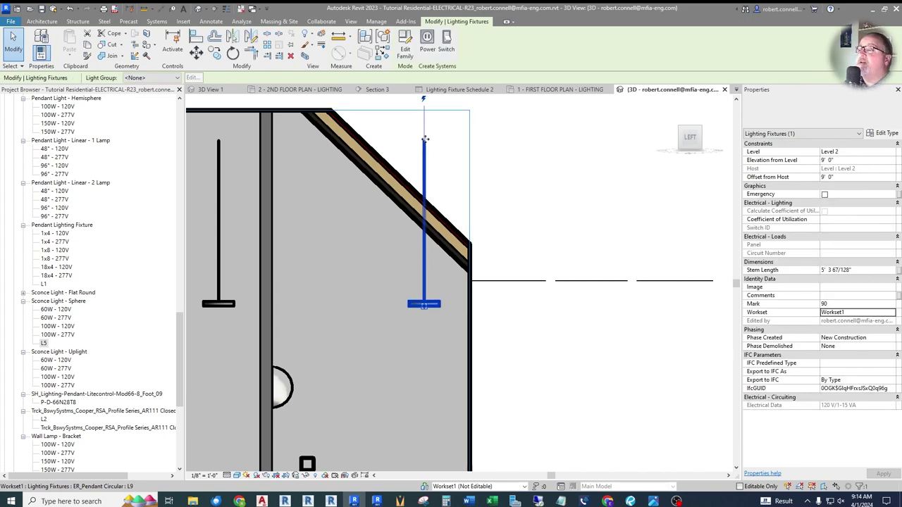
scroll(426, 139, "up", 2)
left_click(427, 142)
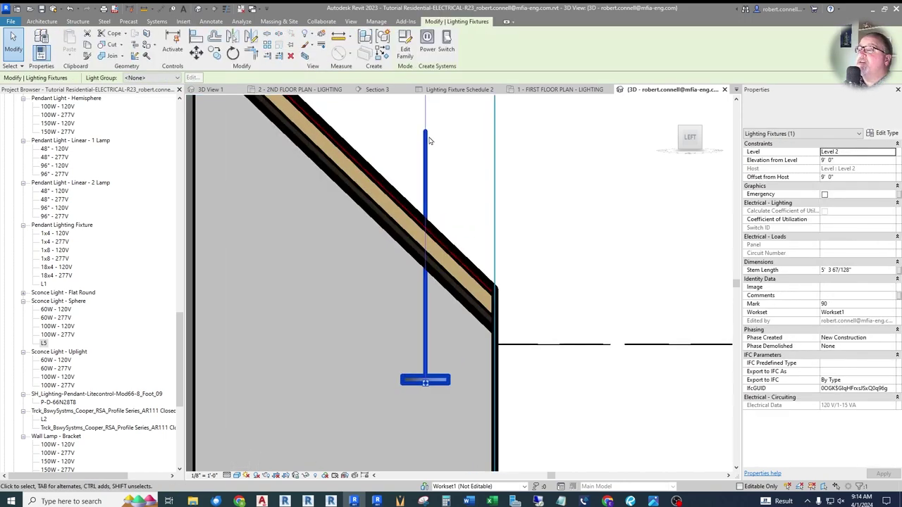
key("Escape")
scroll(385, 243, "down", 3)
scroll(402, 239, "up", 2)
left_click(403, 175)
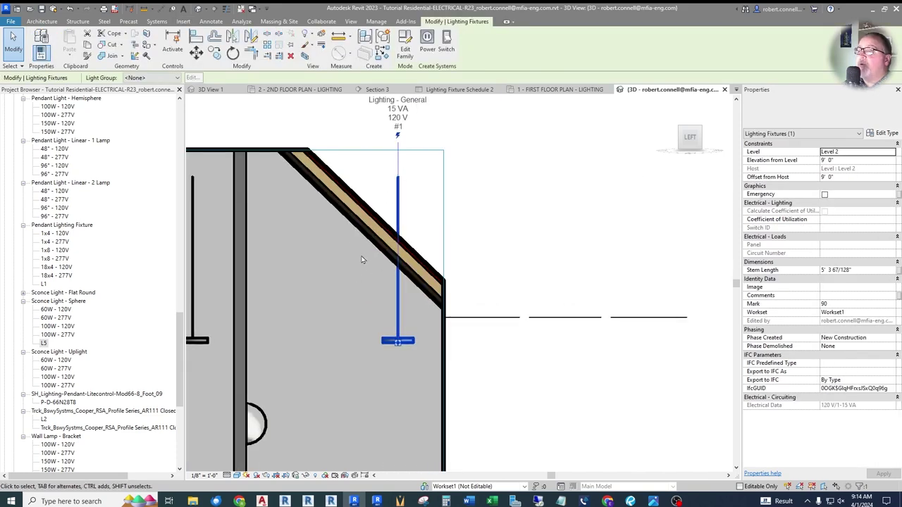
key("Escape")
scroll(374, 226, "down", 2)
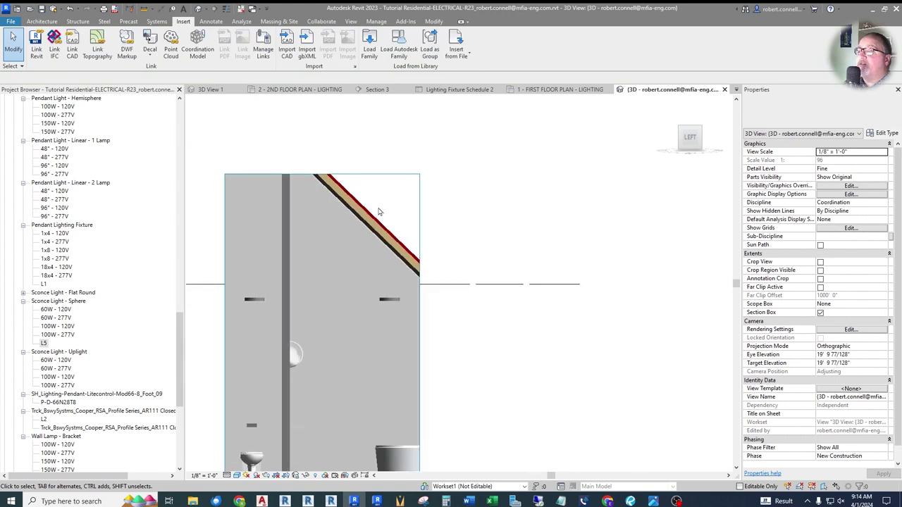
left_click(376, 90)
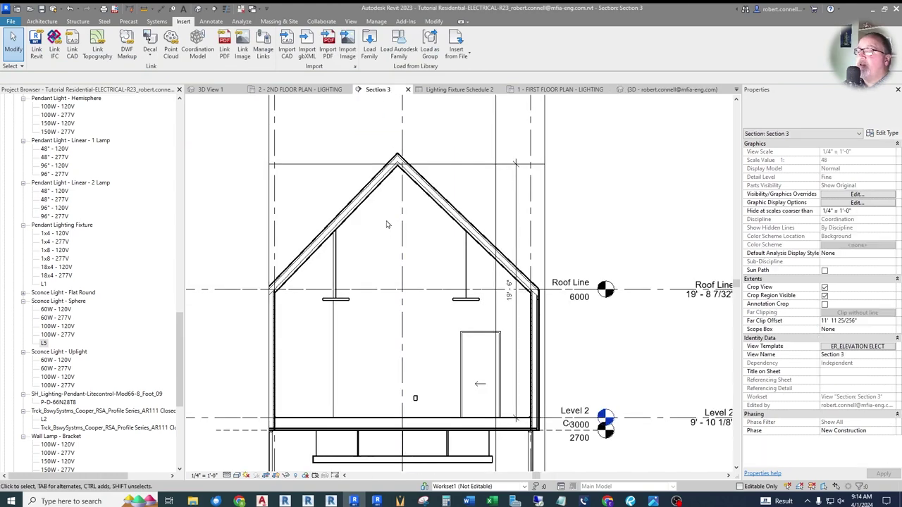
Step: Move the Section 3 line on the second floor lighting plan to cut through Master Bath 207, and open that section
left_click(299, 89)
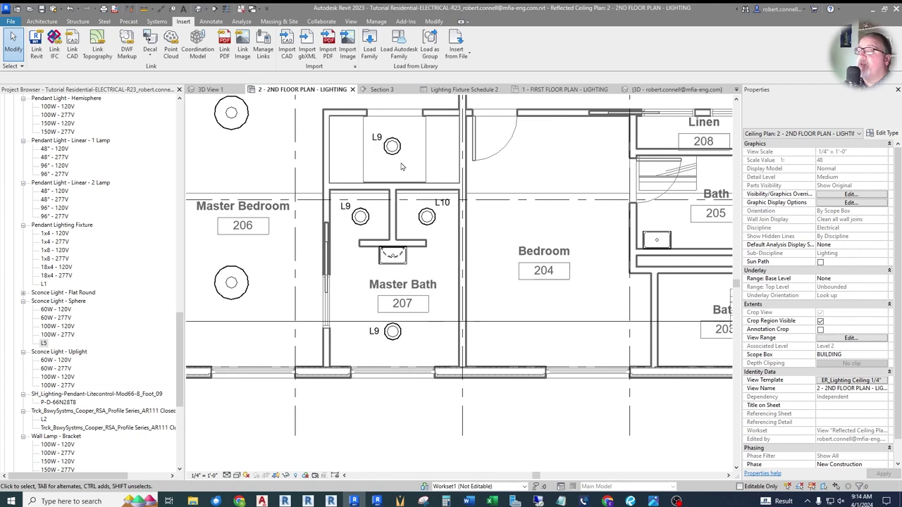
scroll(361, 176, "down", 2)
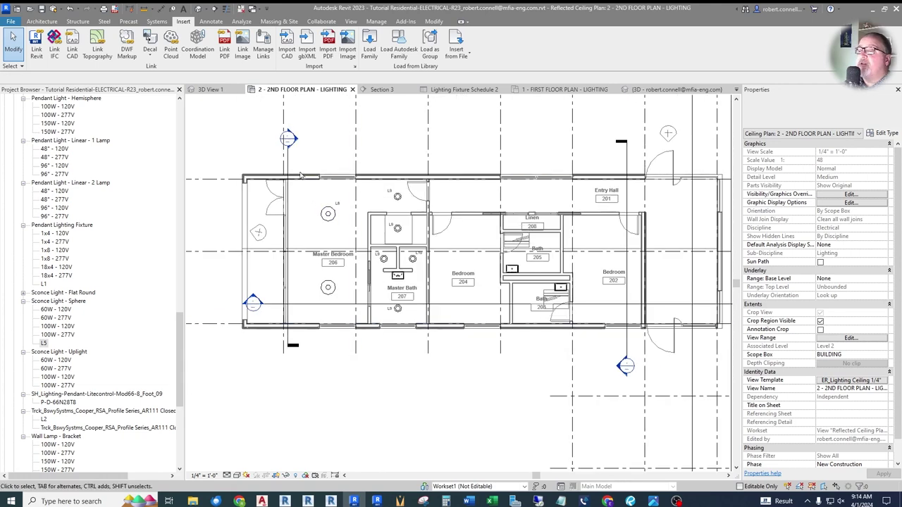
left_click(333, 171)
left_click_drag(333, 171, 380, 166)
left_click(389, 153)
double_click(377, 147)
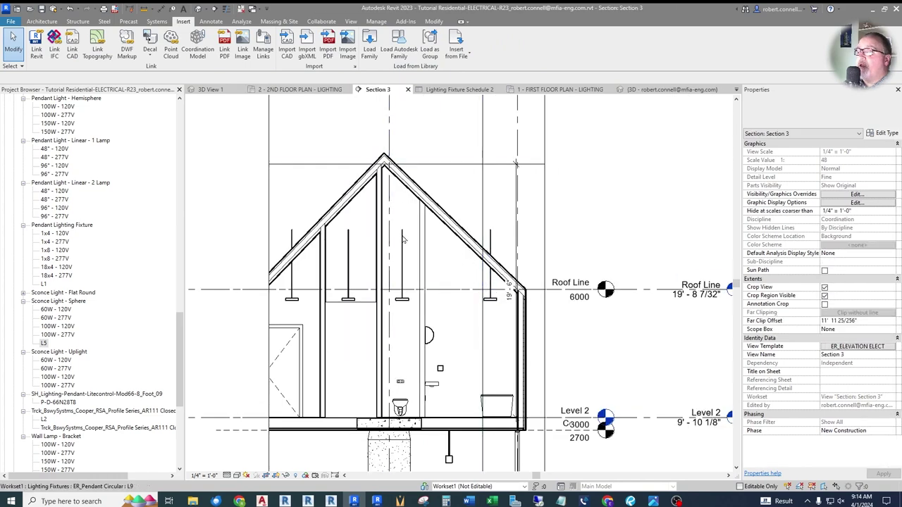
Step: Shorten the stem of the L9 pendant above the hallway door so it ends at the underside of the sloped roof
scroll(292, 233, "up", 2)
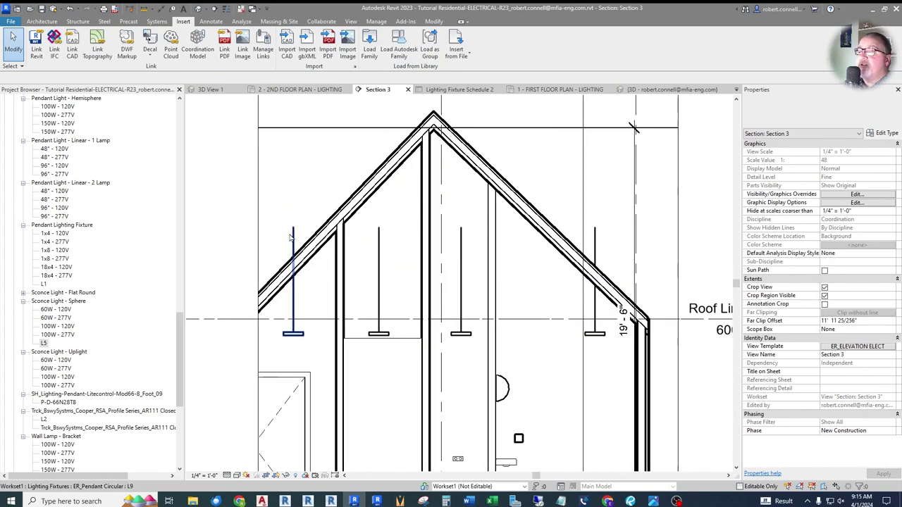
left_click(293, 233)
left_click_drag(294, 233, 352, 279)
key("Escape")
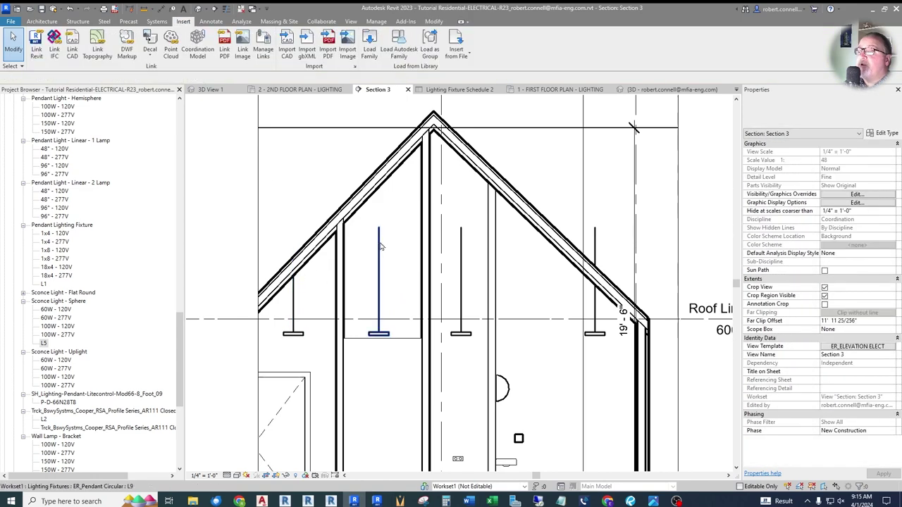
Step: Extend the stems of the two middle pendants nearest the roof ridge up to the underside of the sloped roof
left_click(379, 232)
left_click_drag(379, 227, 379, 166)
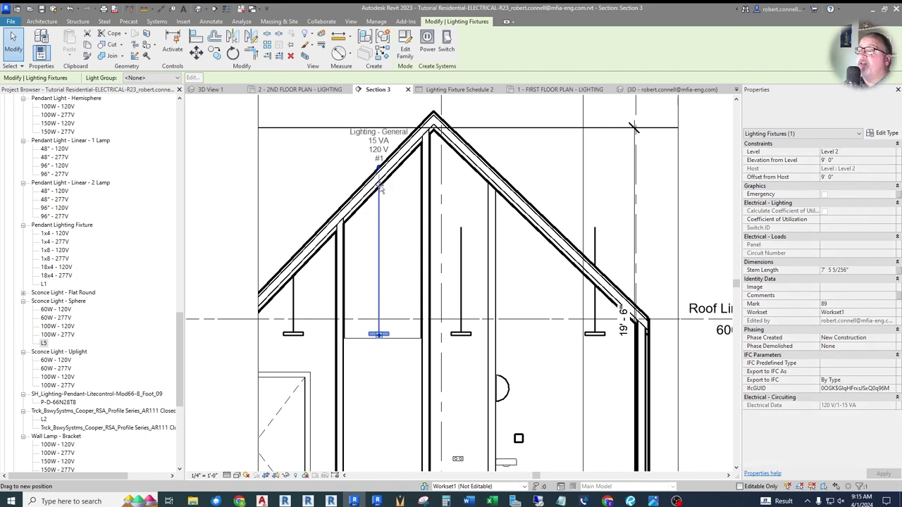
left_click(461, 235)
left_click_drag(462, 227, 463, 157)
key("Escape")
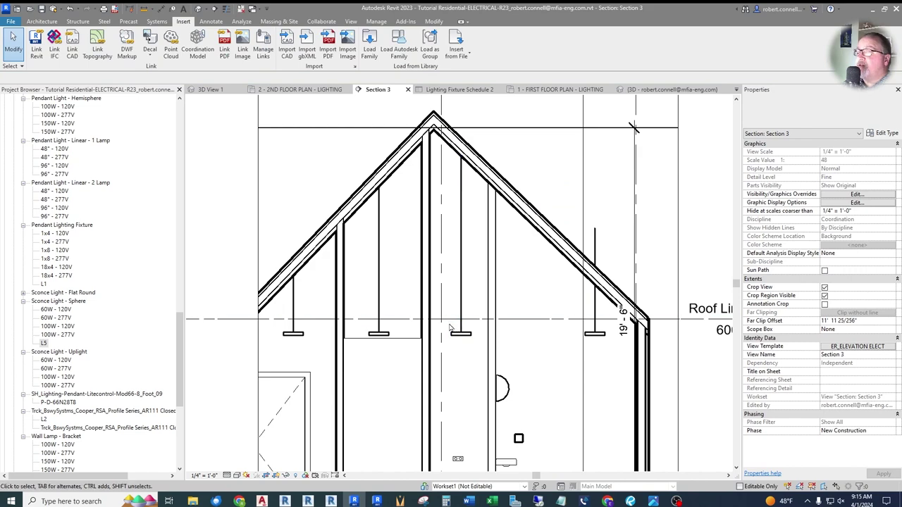
Step: Shorten the stem of the pendant near the bathtub so it ends at the underside of the sloped roof
scroll(450, 327, "down", 2)
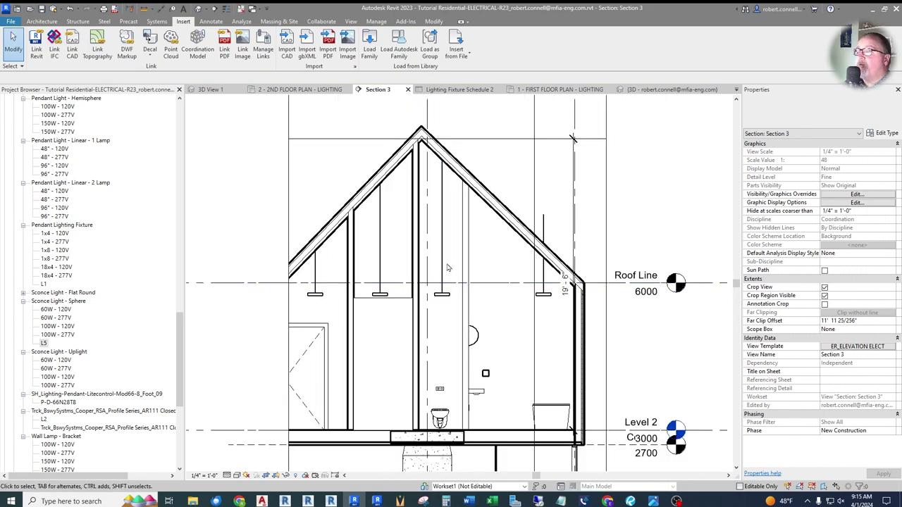
scroll(447, 268, "up", 1)
left_click(577, 239)
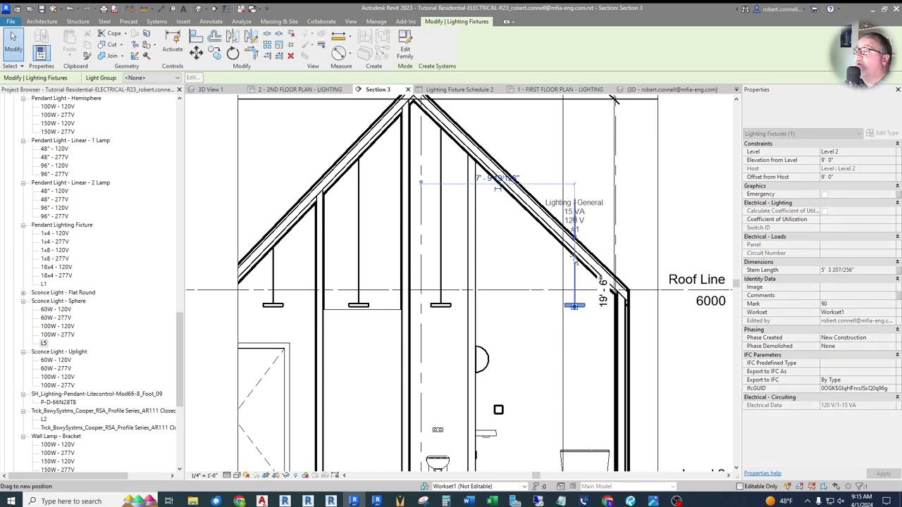
key("Escape")
scroll(412, 265, "down", 2)
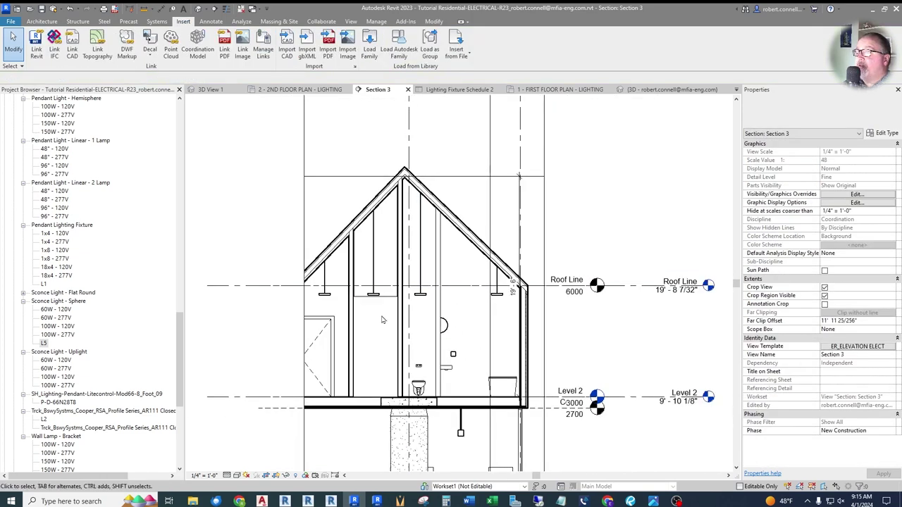
scroll(408, 282, "down", 1)
scroll(416, 320, "up", 2)
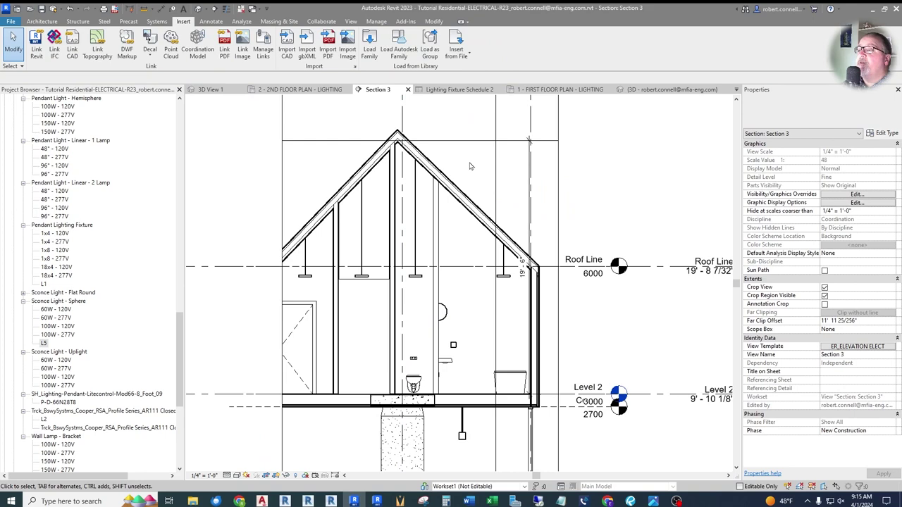
Step: Place another L8 circular pendant on the second floor lighting plan in the open space beyond Entry Hall 201
key("ctrl+Tab")
scroll(693, 224, "up", 3)
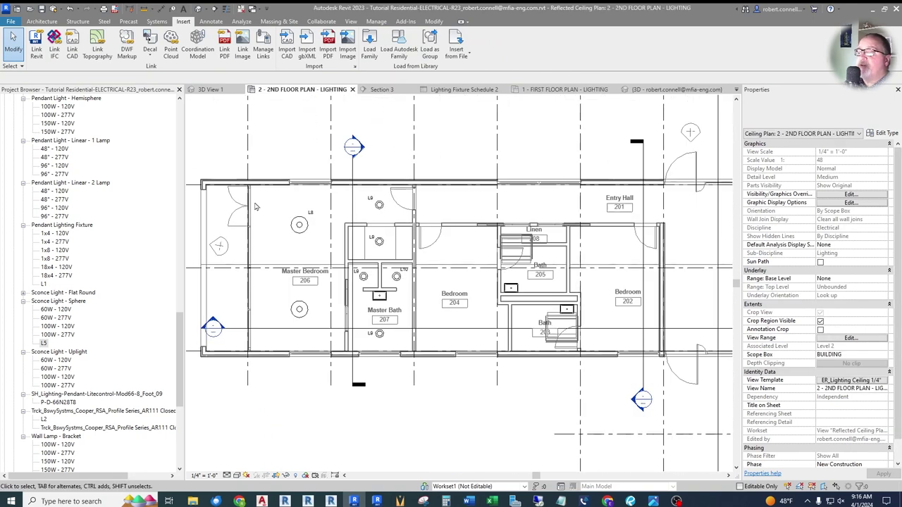
scroll(692, 223, "down", 3)
scroll(544, 229, "up", 2)
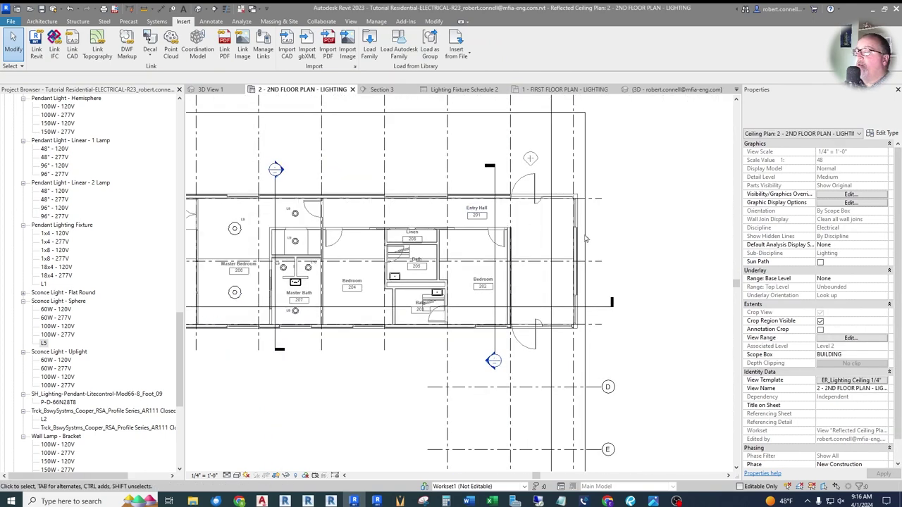
scroll(585, 240, "up", 2)
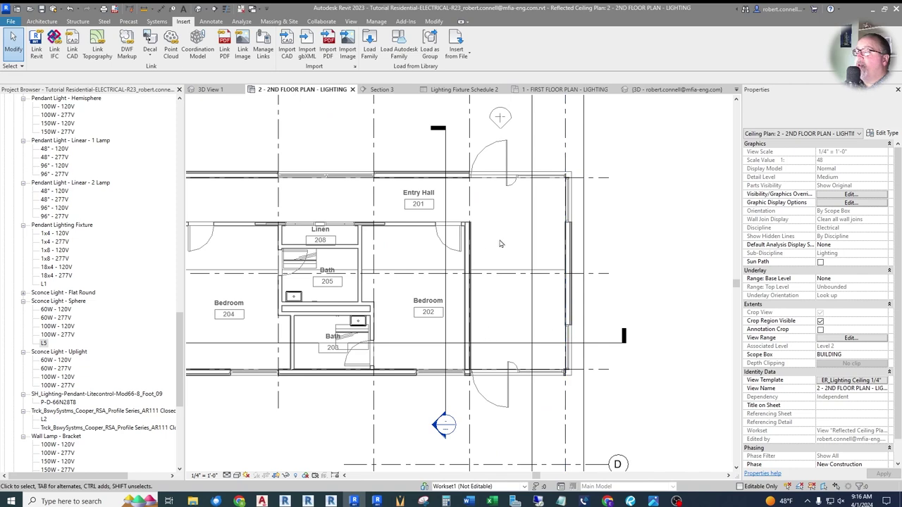
scroll(525, 231, "down", 2)
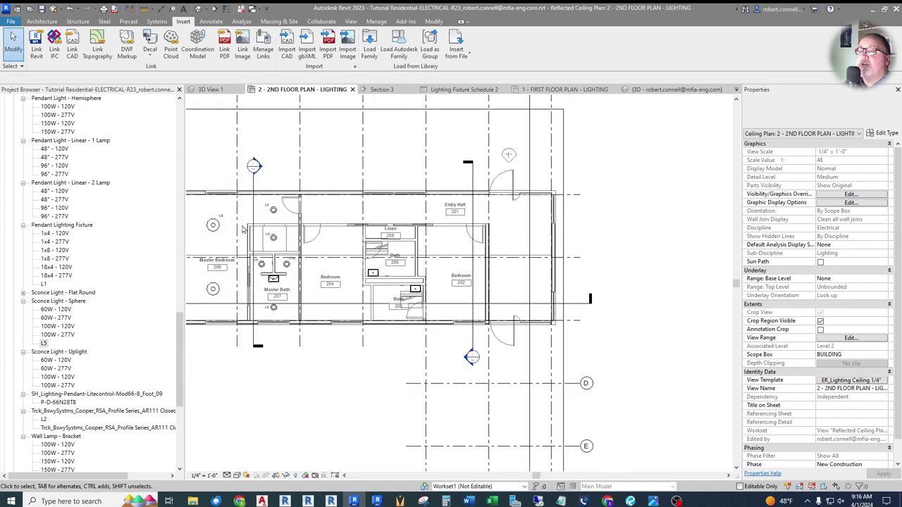
left_click(215, 225)
right_click(232, 227)
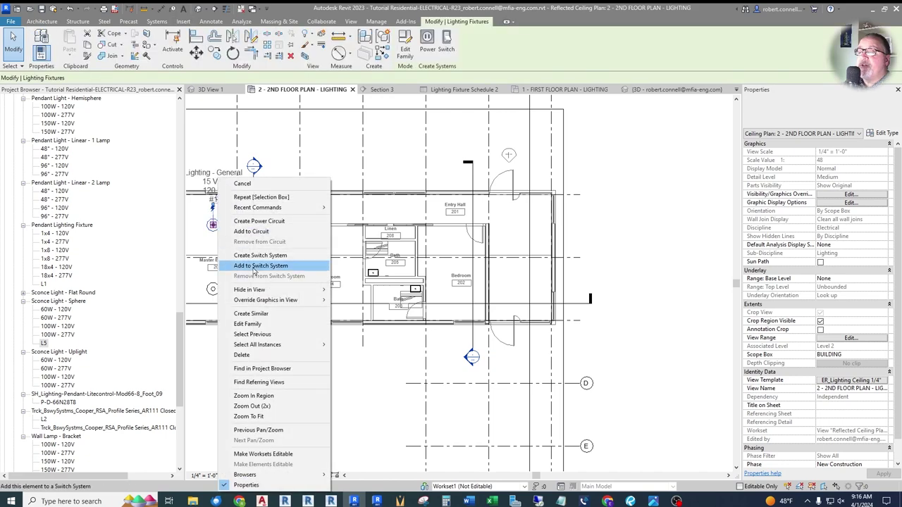
left_click(250, 314)
scroll(539, 265, "up", 5)
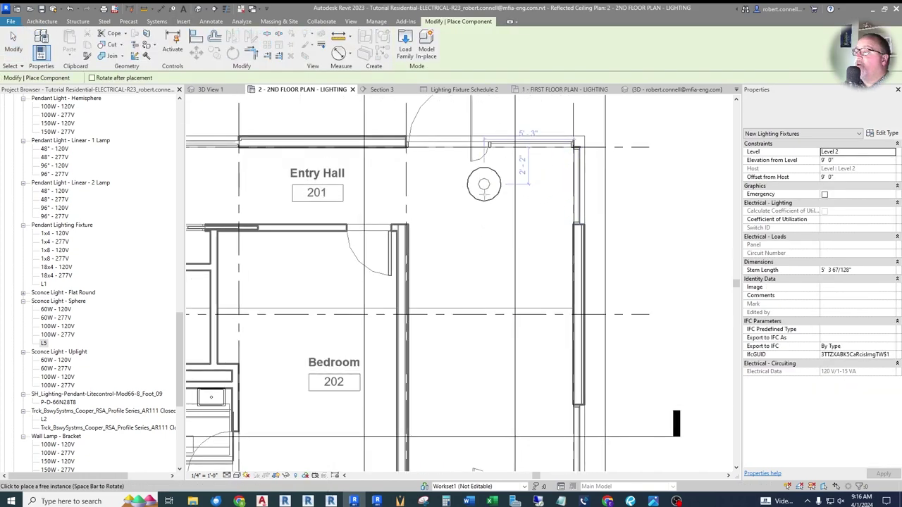
middle_click_drag(495, 225, 468, 215)
left_click(468, 215)
key("Escape")
key("Escape")
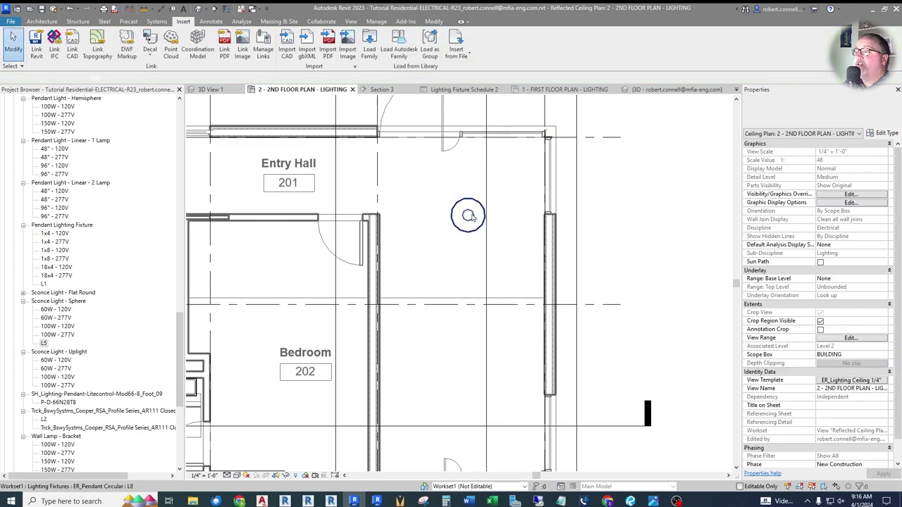
left_click(469, 216)
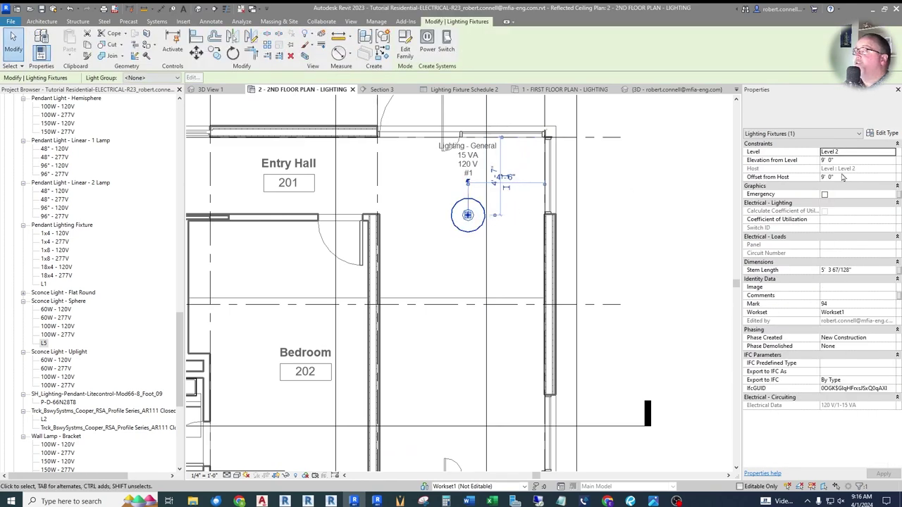
left_click(884, 134)
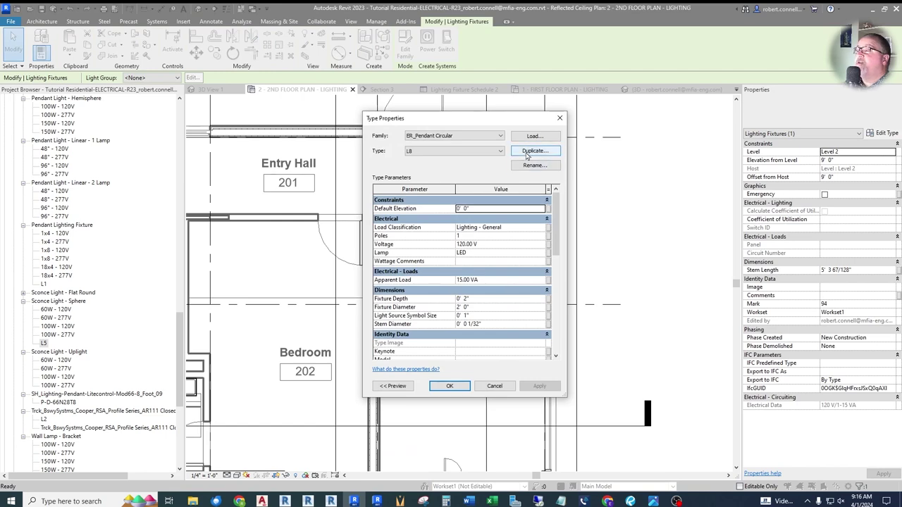
left_click(530, 152)
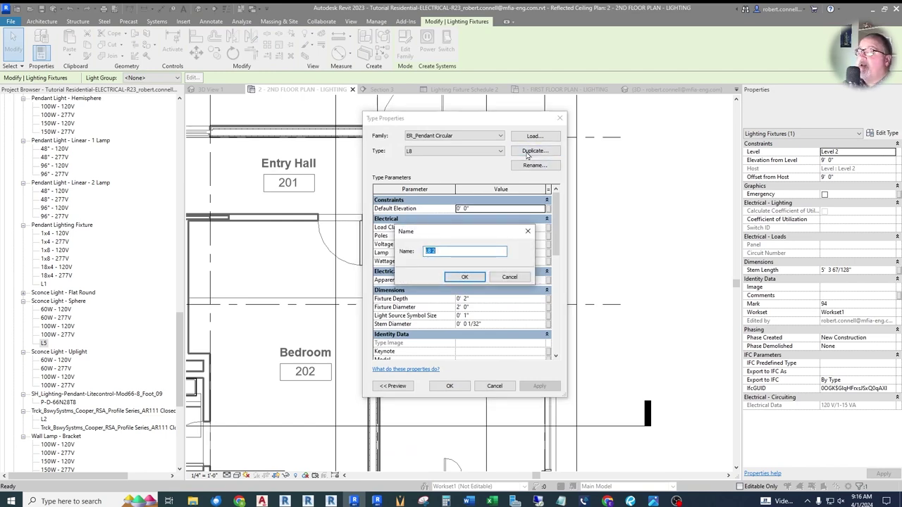
left_click(509, 277)
left_click(560, 118)
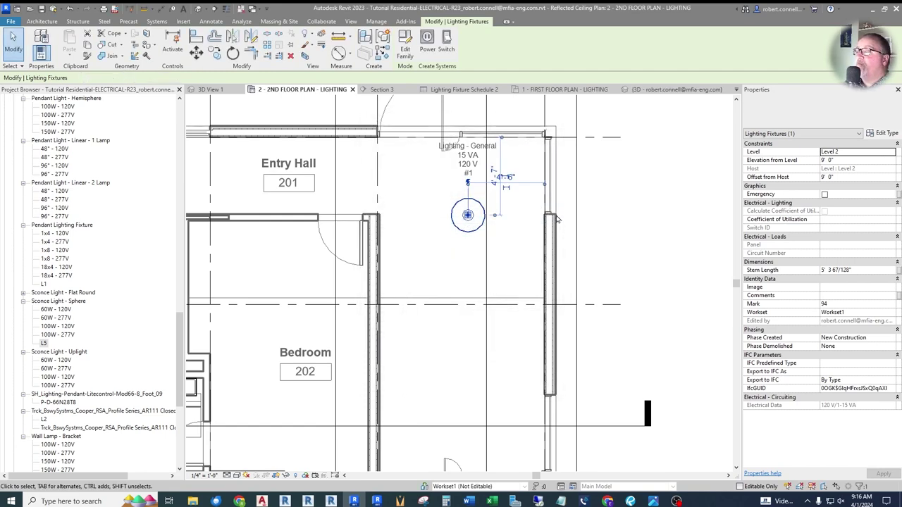
Step: Check the type numbers used in Lighting Fixture Schedule 2, and duplicate the new pendant's type as L11
left_click(455, 89)
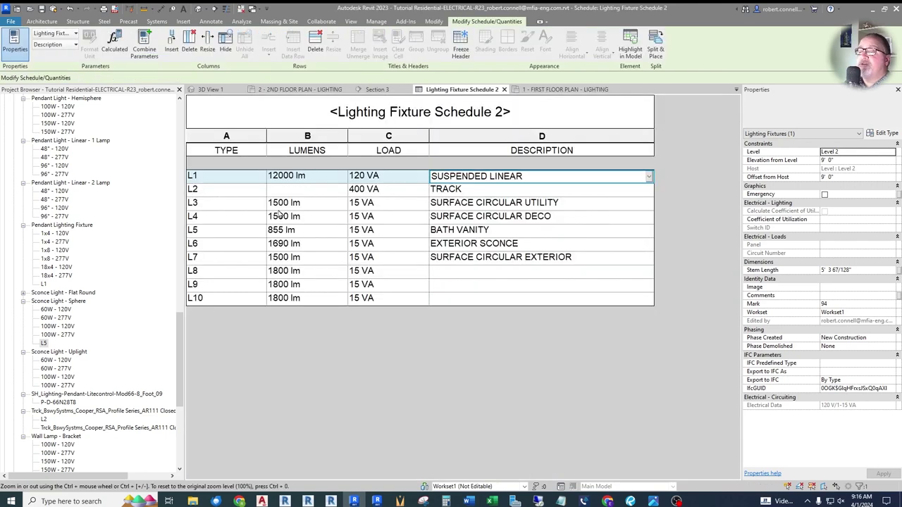
left_click(299, 89)
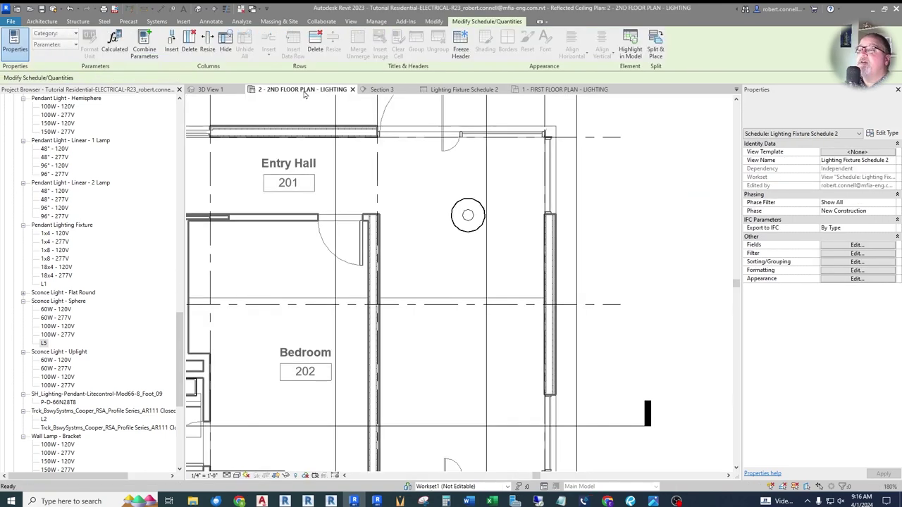
left_click(478, 209)
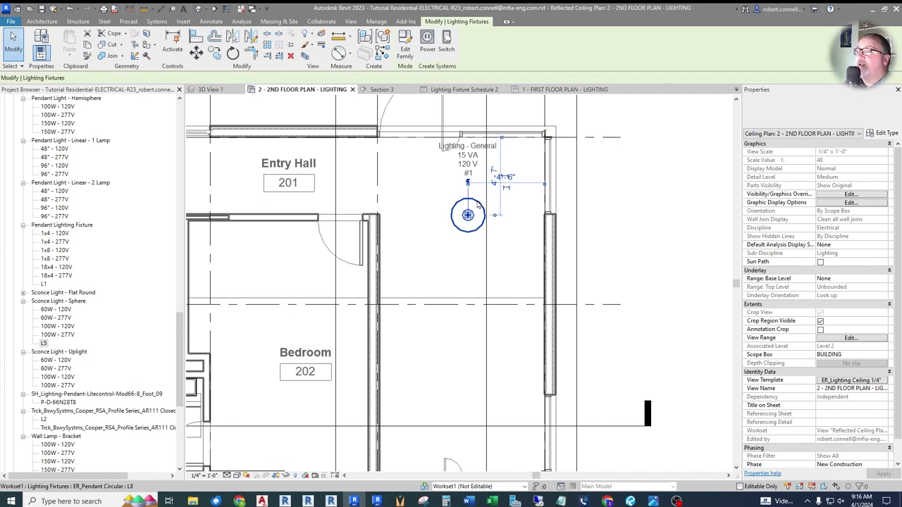
left_click(885, 134)
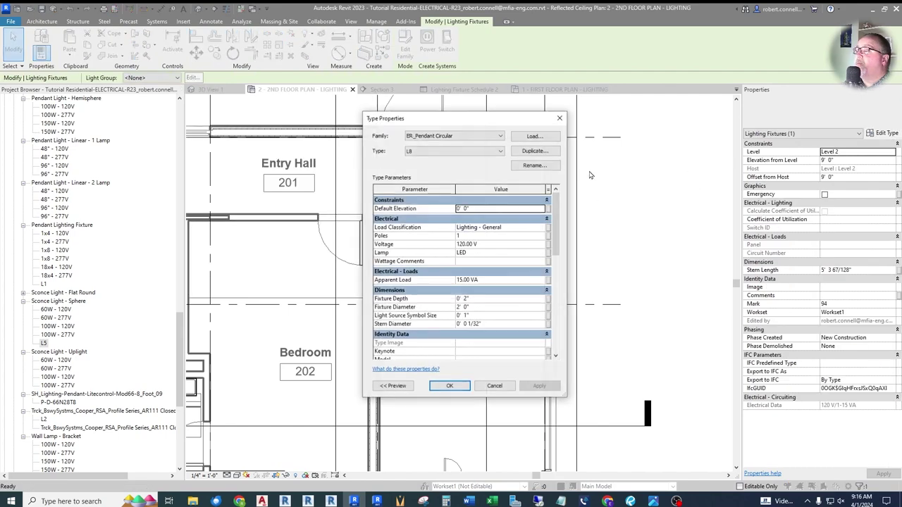
left_click(535, 151)
type("L11")
key("Return")
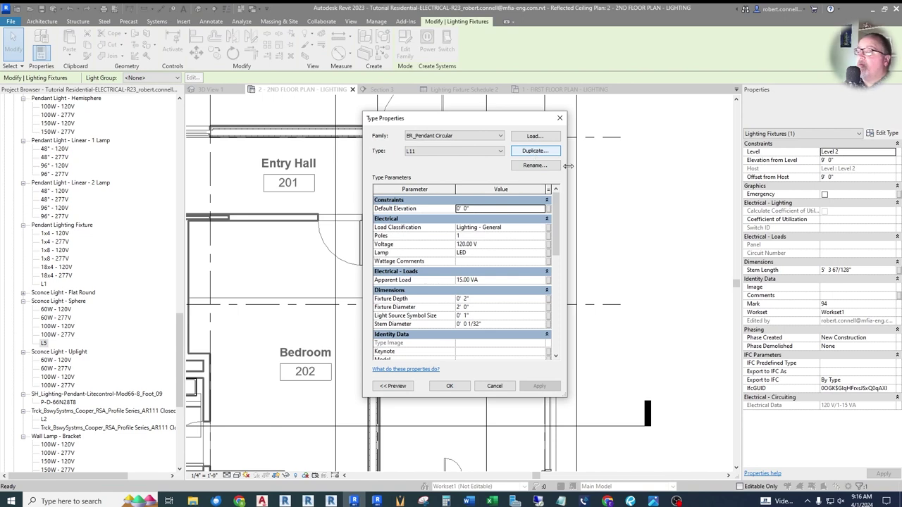
Step: Give the L11 type an apparent load of 30 VA, a larger fixture diameter, type mark L11 and description SUSPENDED CIRCULAR CHAND
left_click(506, 280)
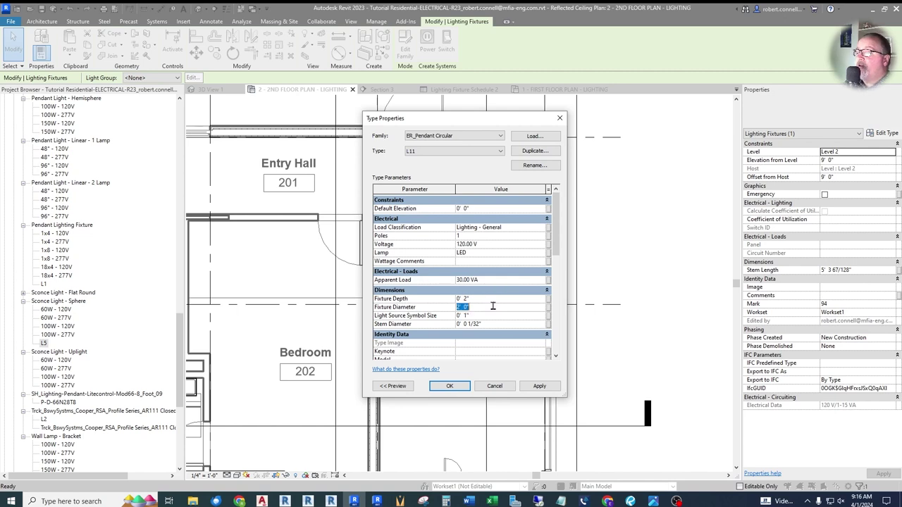
scroll(494, 311, "down", 5)
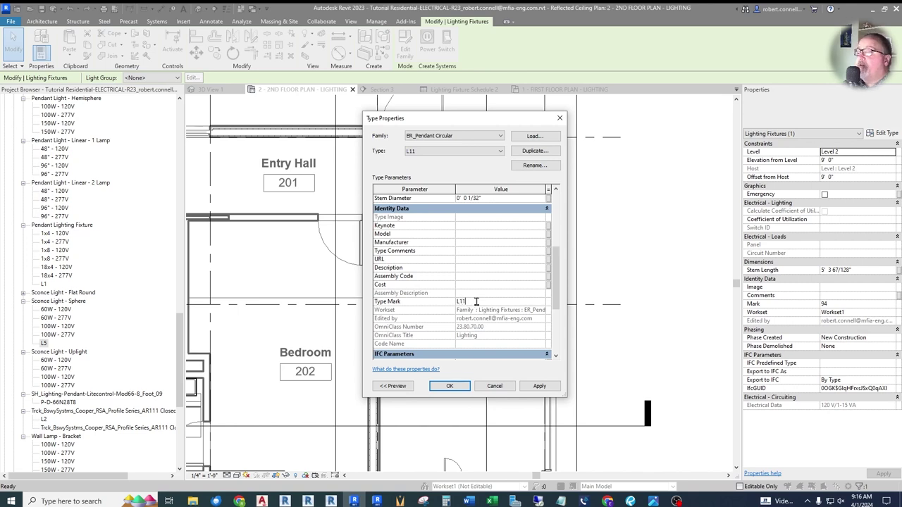
left_click(471, 267)
type("SU")
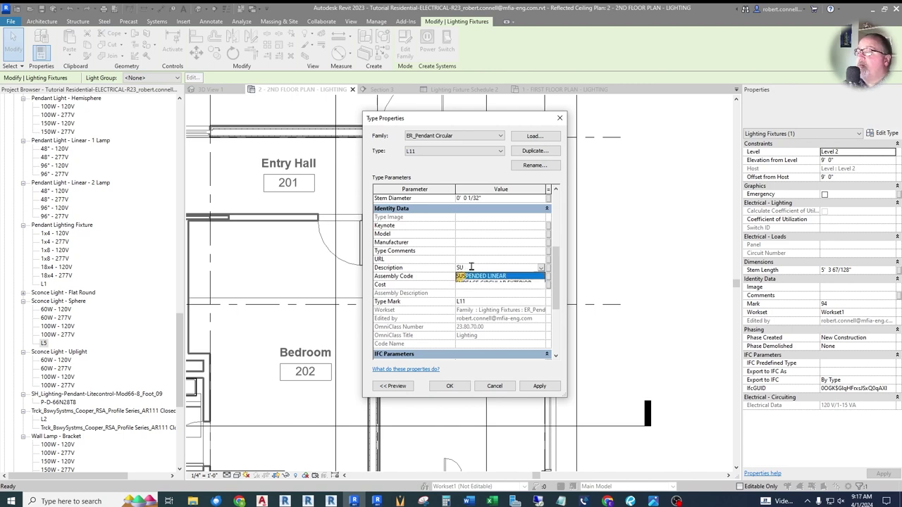
type("SPENDED")
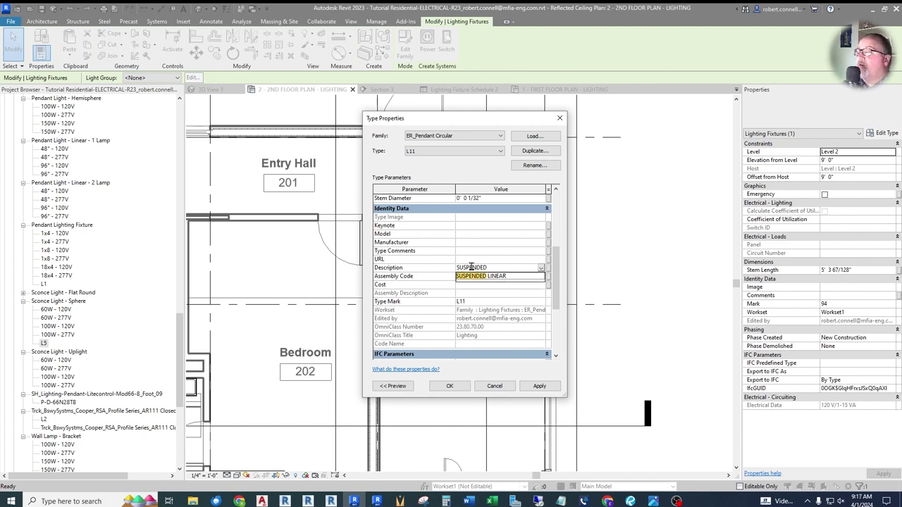
type(" CIRCULAR CHAND")
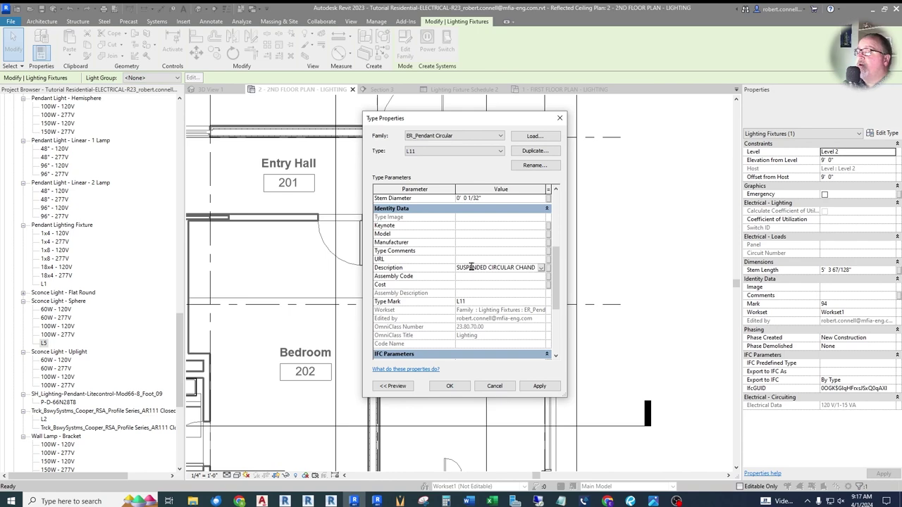
key("Return")
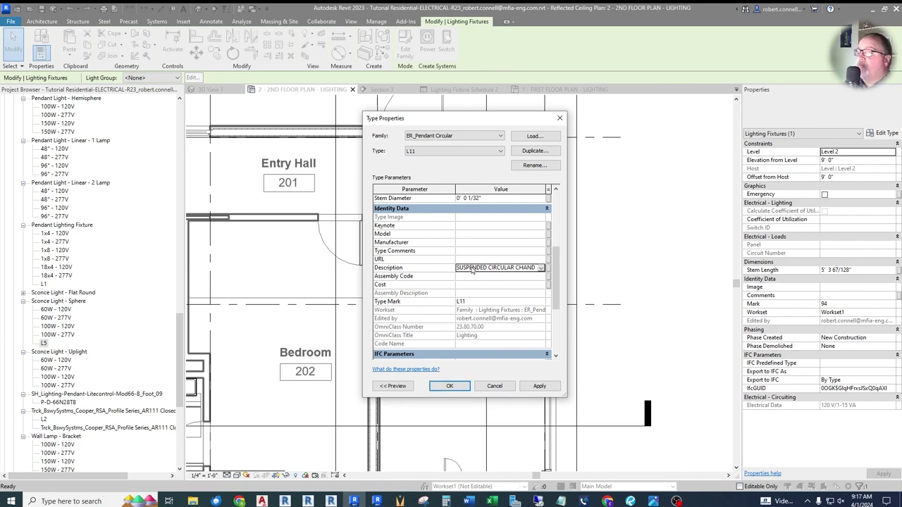
left_click(449, 386)
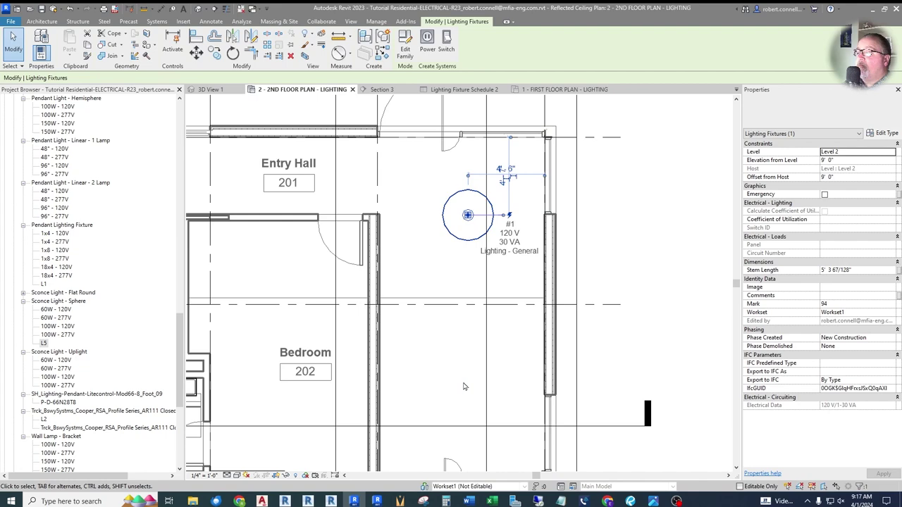
key("Escape")
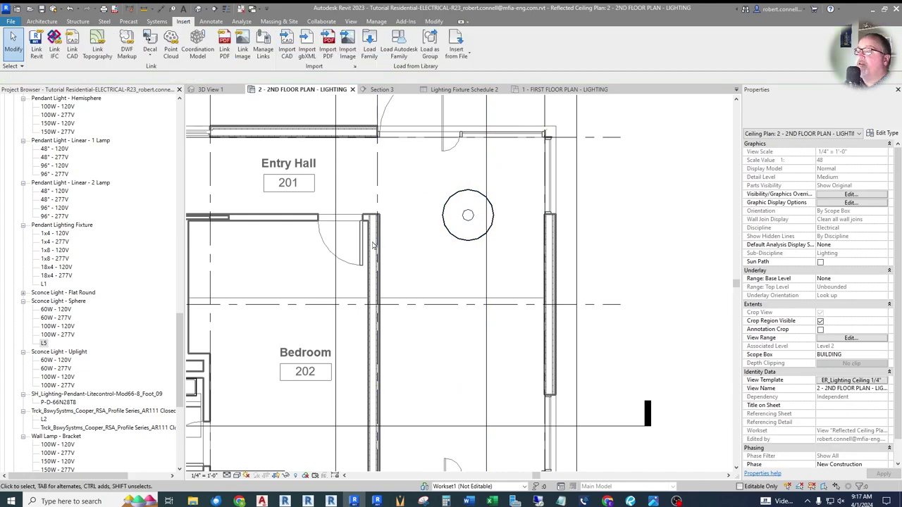
Step: Move the section line crossing Bedroom 202 into the open space beside the L11 pendant, and open that section view
scroll(384, 241, "down", 1)
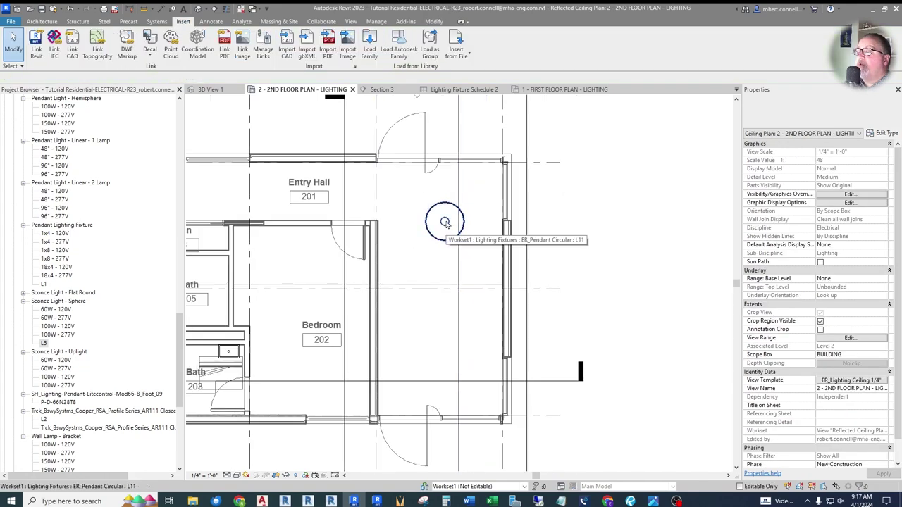
scroll(425, 256, "down", 2)
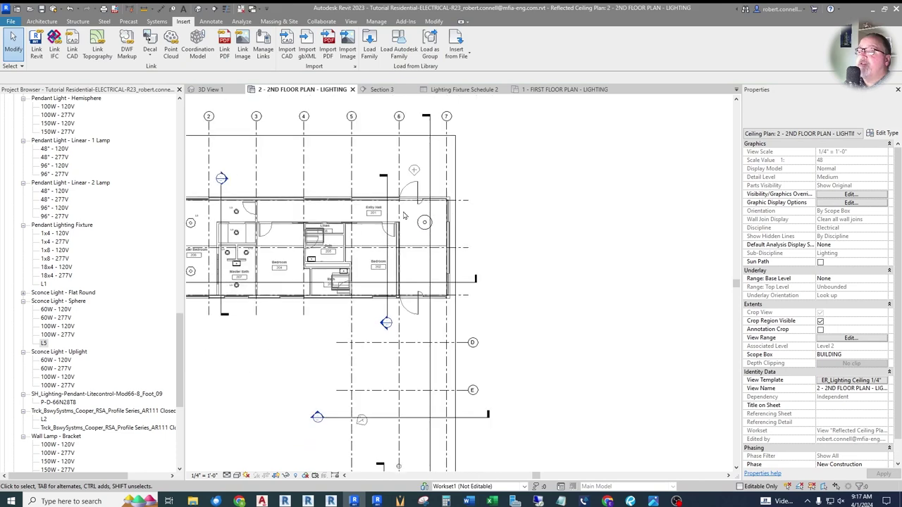
left_click_drag(381, 215, 460, 214)
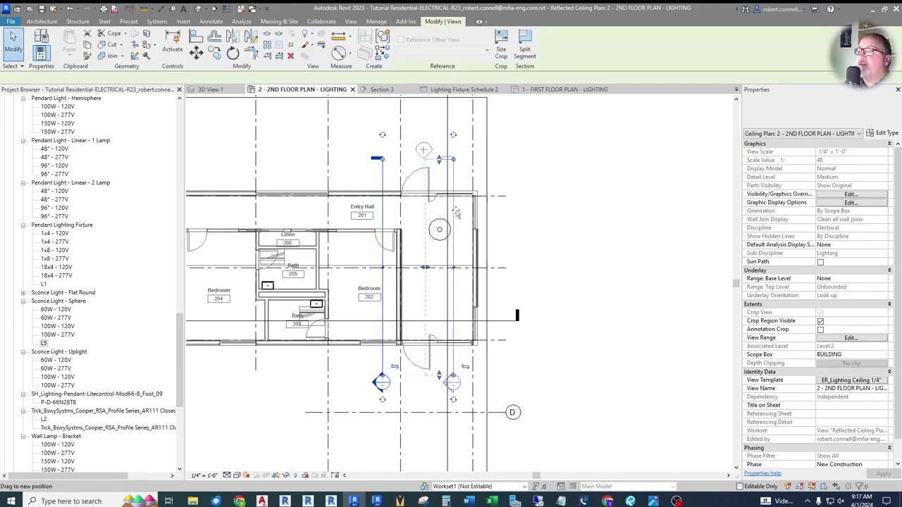
double_click(457, 384)
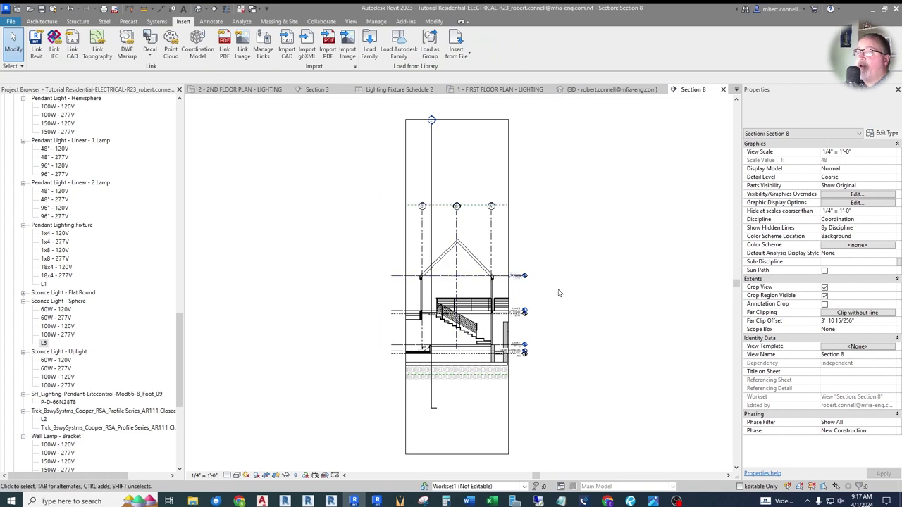
Step: Assign the ER_ELEVATION ELECT view template to Section 8
left_click(848, 346)
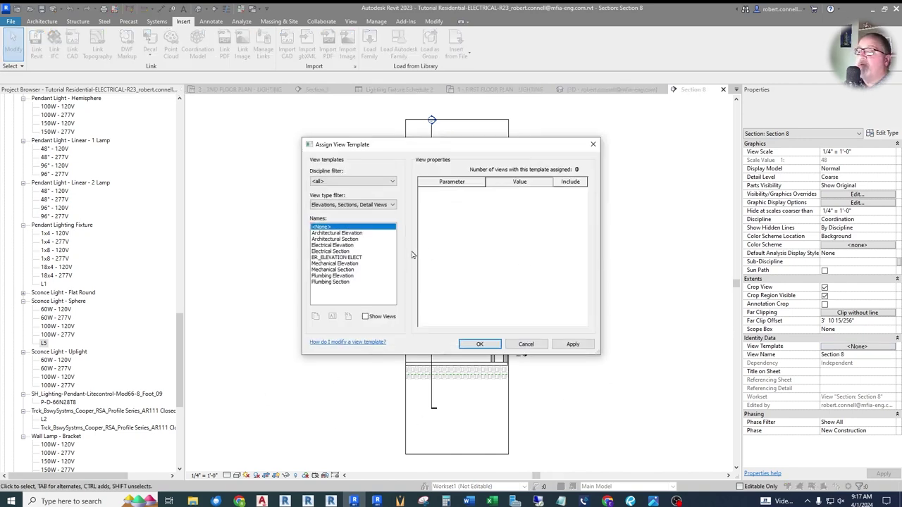
left_click(344, 258)
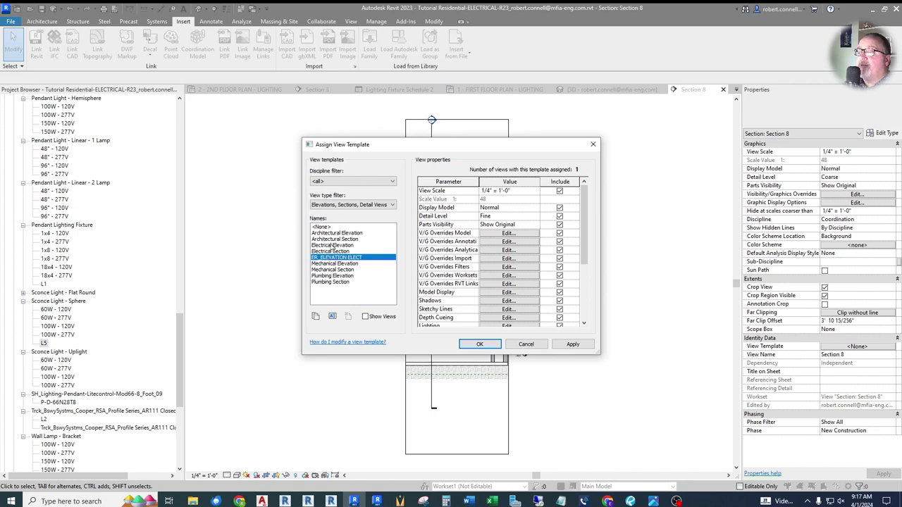
left_click(480, 344)
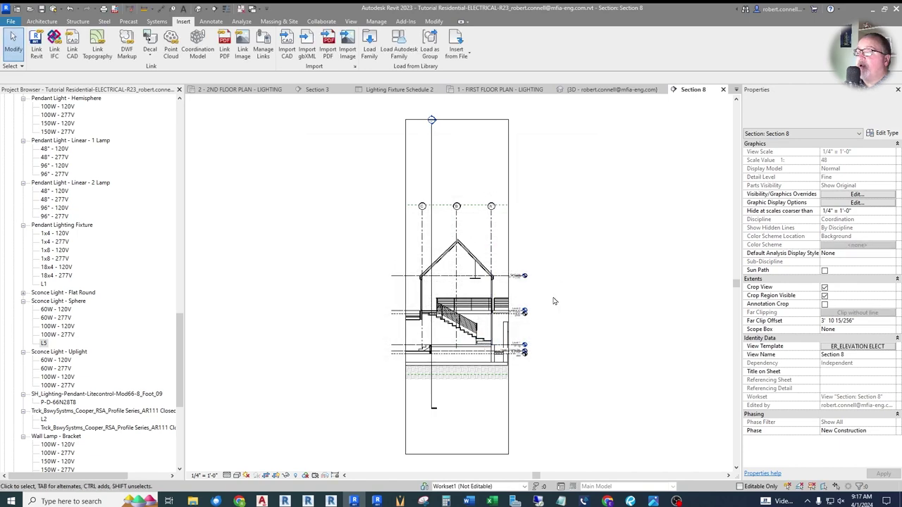
Step: Check how the L11 pendant's stem meets the underside of the sloped roof in Section 8
scroll(517, 259, "up", 5)
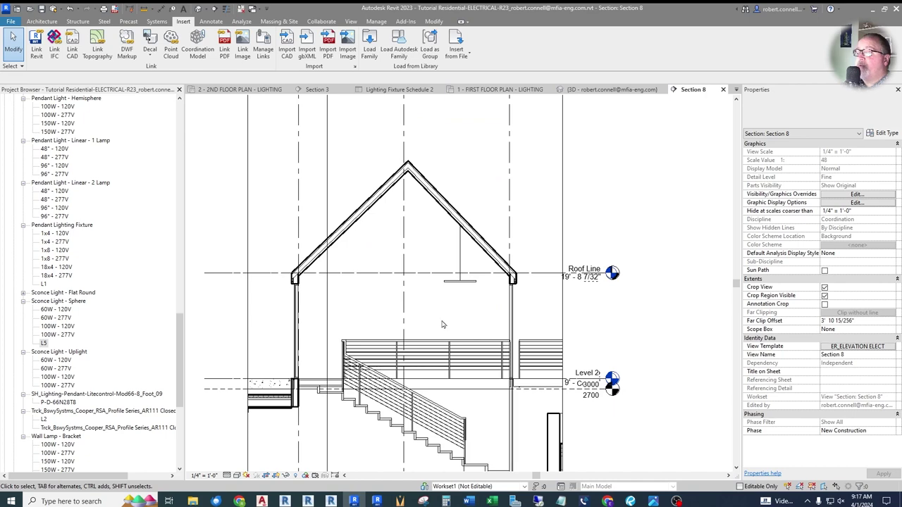
scroll(442, 325, "up", 2)
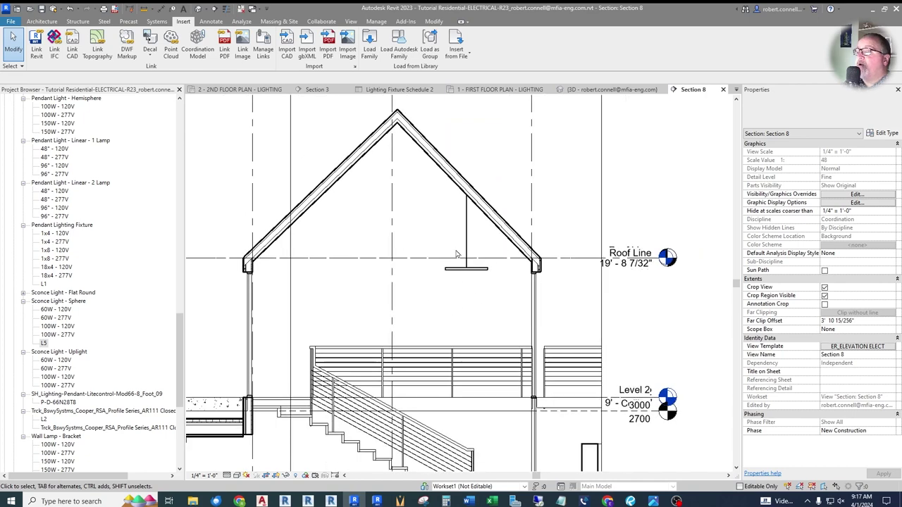
scroll(458, 254, "up", 4)
left_click(461, 208)
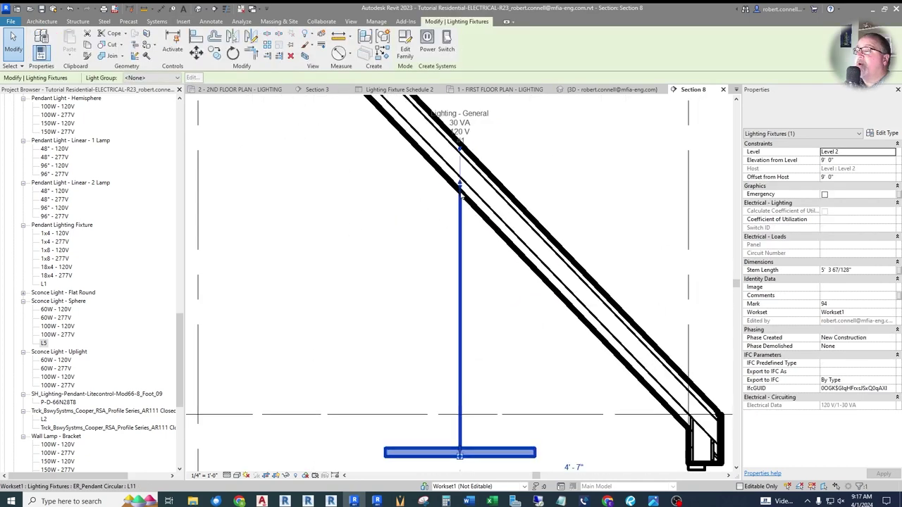
key("Escape")
scroll(529, 216, "down", 2)
scroll(532, 217, "down", 2)
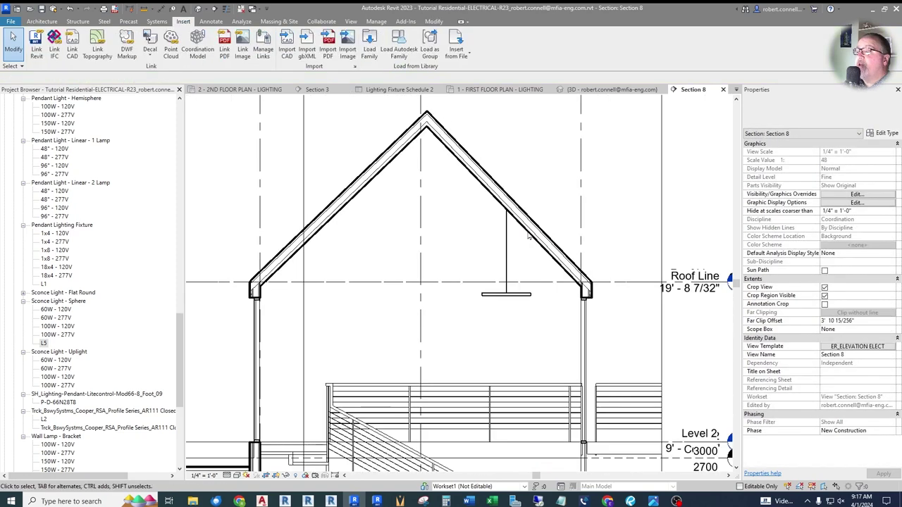
Step: Copy the L11 pendant horizontally to the matching point under the opposite roof slope, using its stem top as the base point
left_click(508, 256)
key("m")
key("v")
left_click(506, 210)
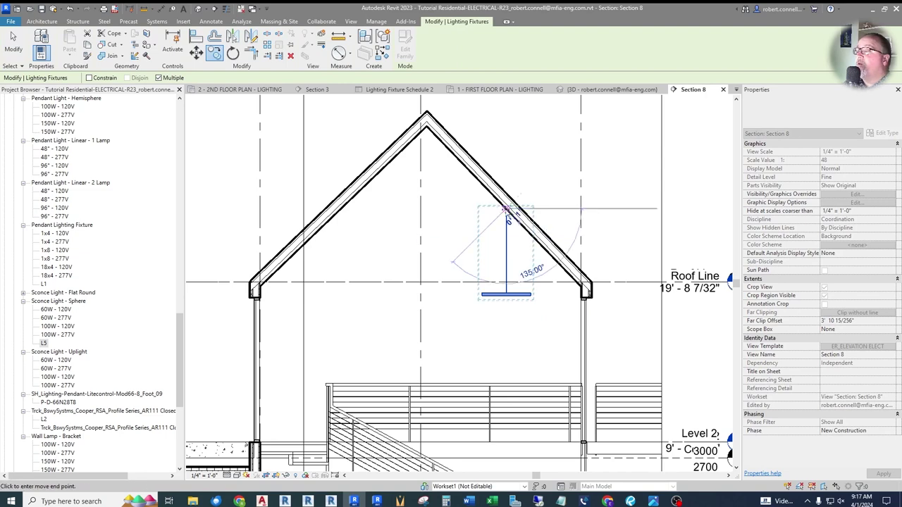
left_click(341, 211)
key("Escape")
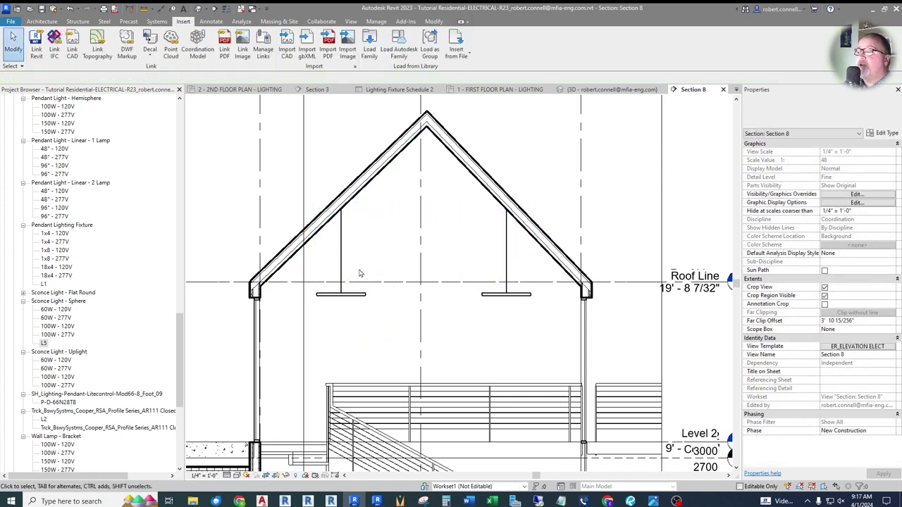
Step: Tag both L11 pendants on the second floor lighting plan by category, without leaders
left_click(239, 89)
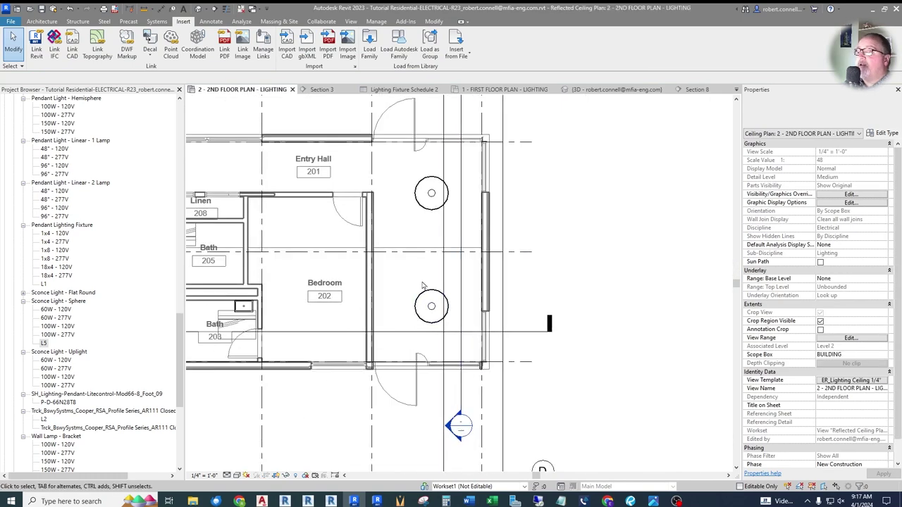
left_click(172, 8)
scroll(442, 155, "up", 1)
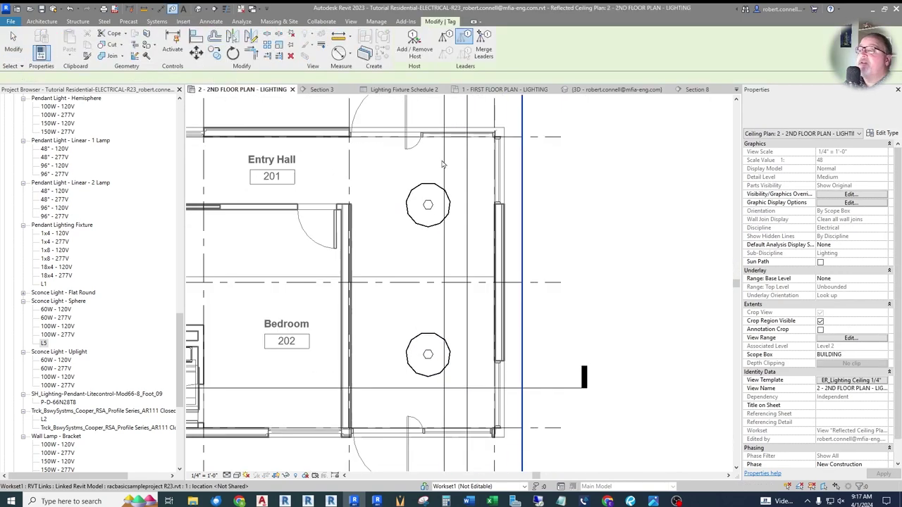
left_click(427, 197)
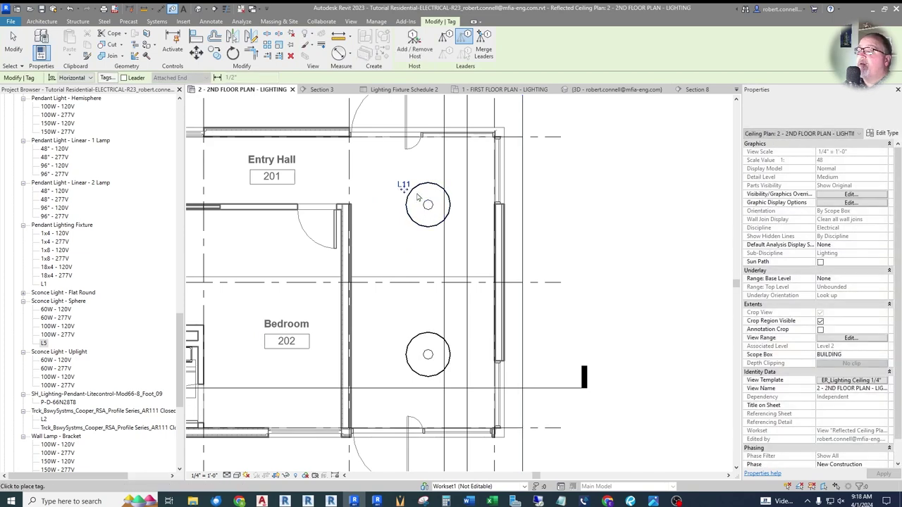
left_click(428, 354)
scroll(522, 247, "down", 3)
key("Escape")
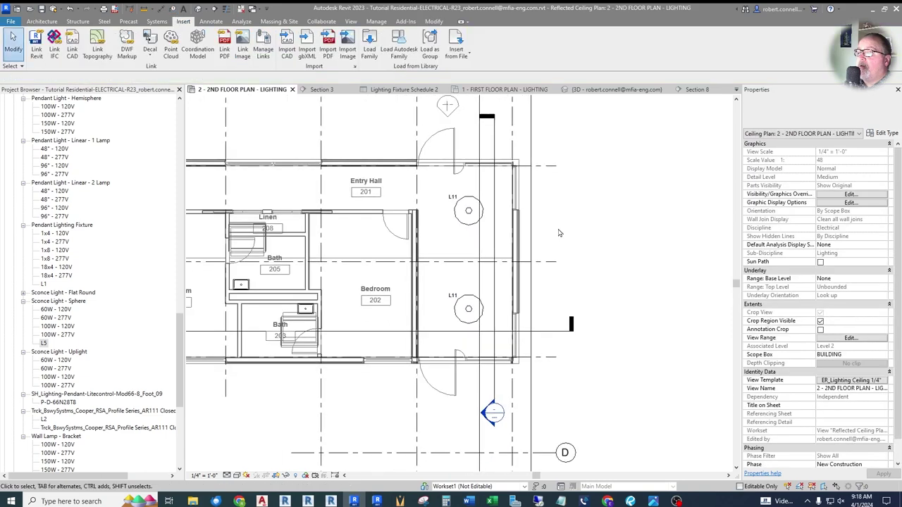
Step: Review the second floor lighting plan around Entry Hall 201, the L11 pendants and the exterior doors
scroll(445, 277, "up", 1)
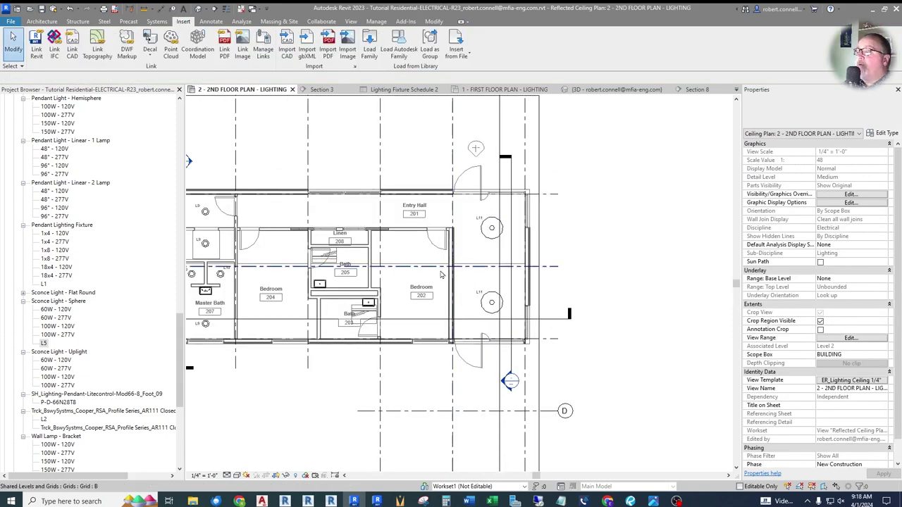
scroll(439, 271, "down", 1)
scroll(440, 275, "up", 1)
scroll(494, 246, "up", 1)
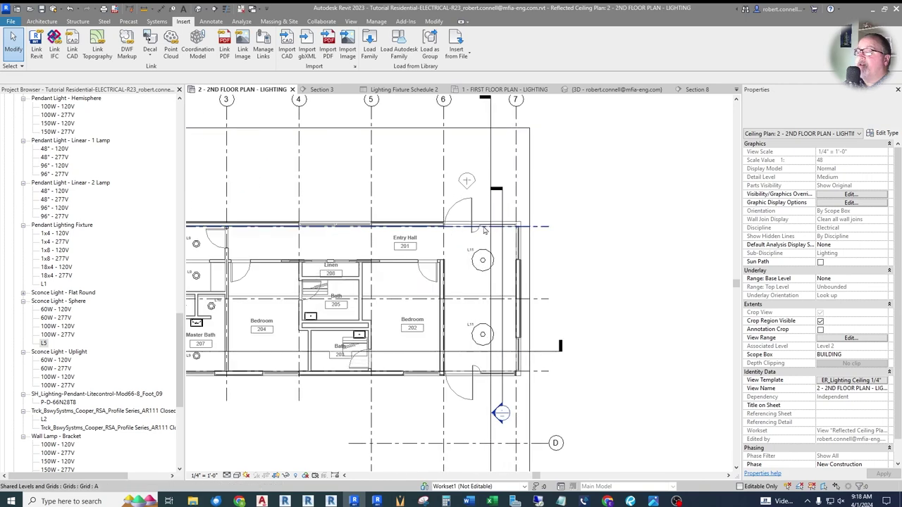
scroll(574, 304, "down", 1)
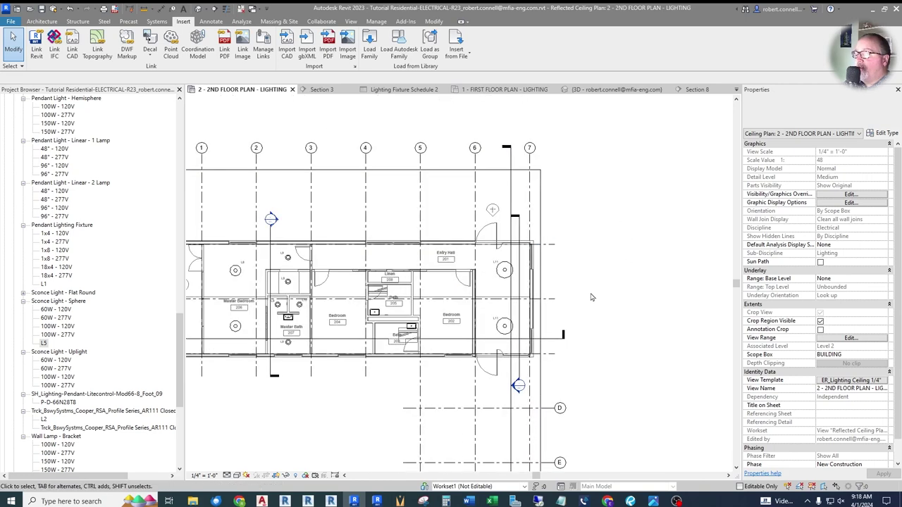
scroll(564, 291, "down", 1)
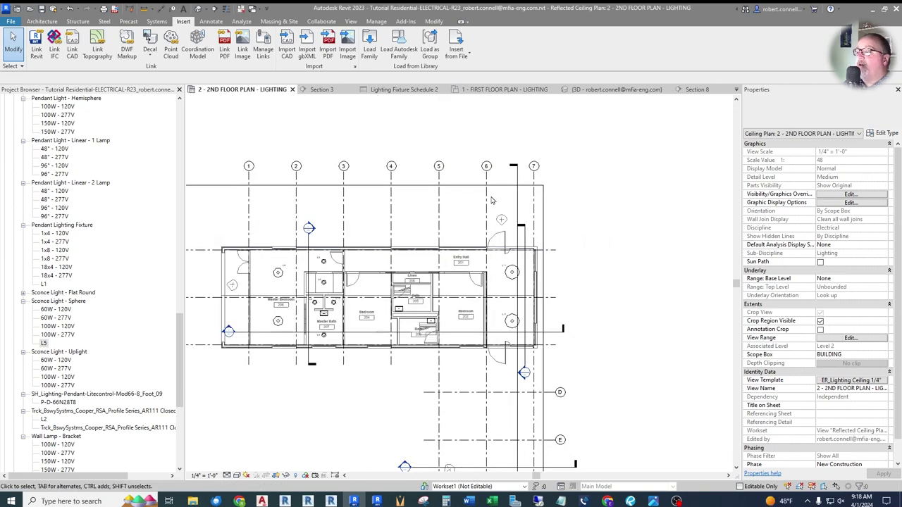
scroll(553, 247, "up", 1)
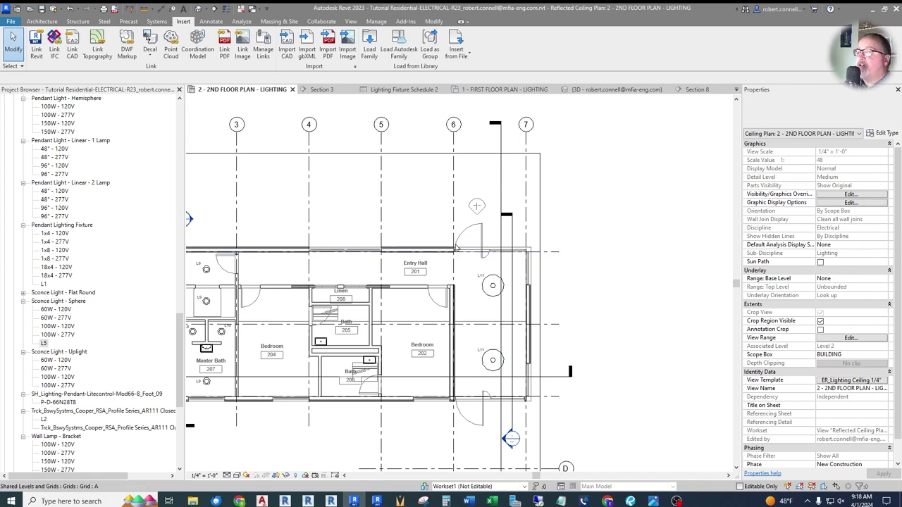
scroll(464, 250, "down", 5)
scroll(463, 250, "up", 4)
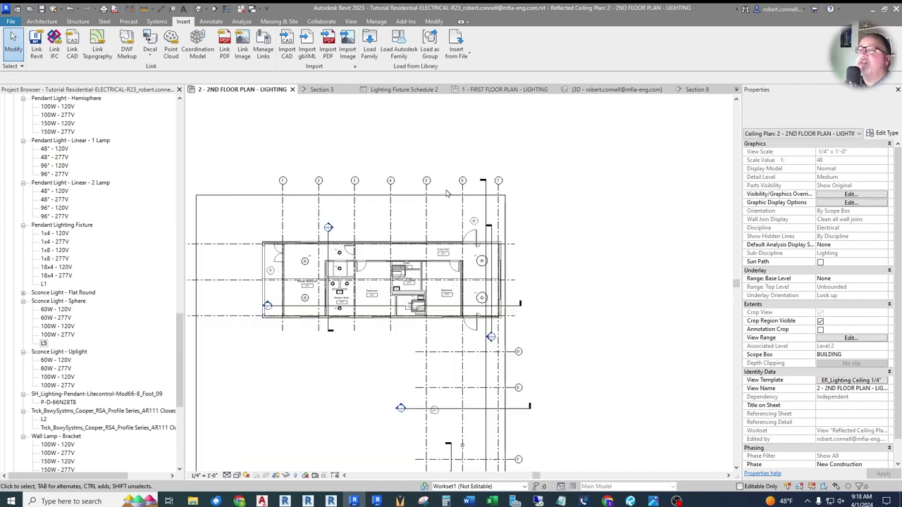
Step: Draw a section line outside the exterior wall above Entry Hall 201, from beyond grid 7 to between grids 4 and 5, looking toward the building
left_click(215, 8)
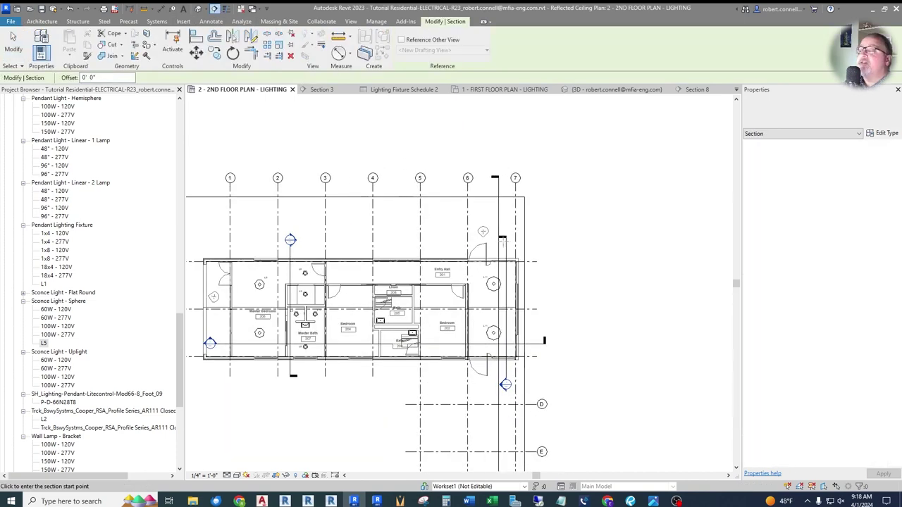
left_click(547, 242)
left_click(401, 245)
key("Escape")
key("Escape")
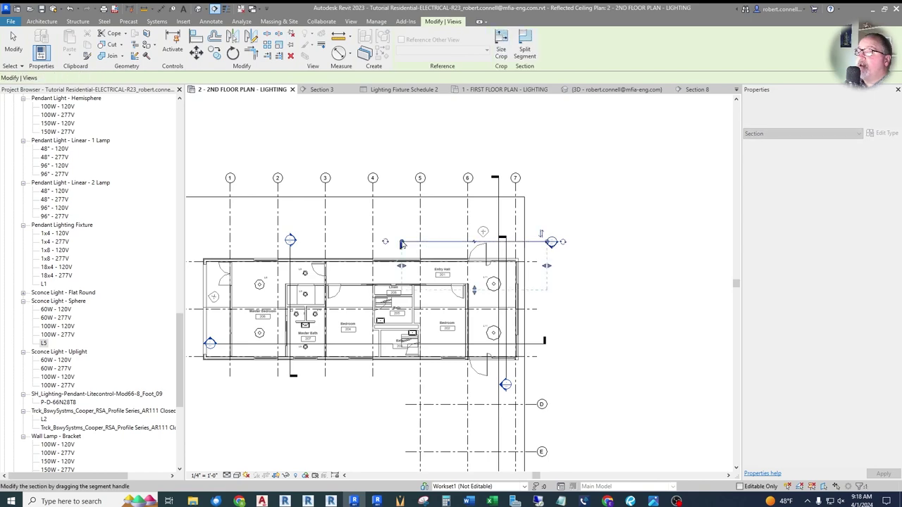
Step: Shorten the new section's far clip depth to about 5 feet and open its view
scroll(534, 276, "up", 2)
left_click(504, 243)
scroll(504, 246, "up", 2)
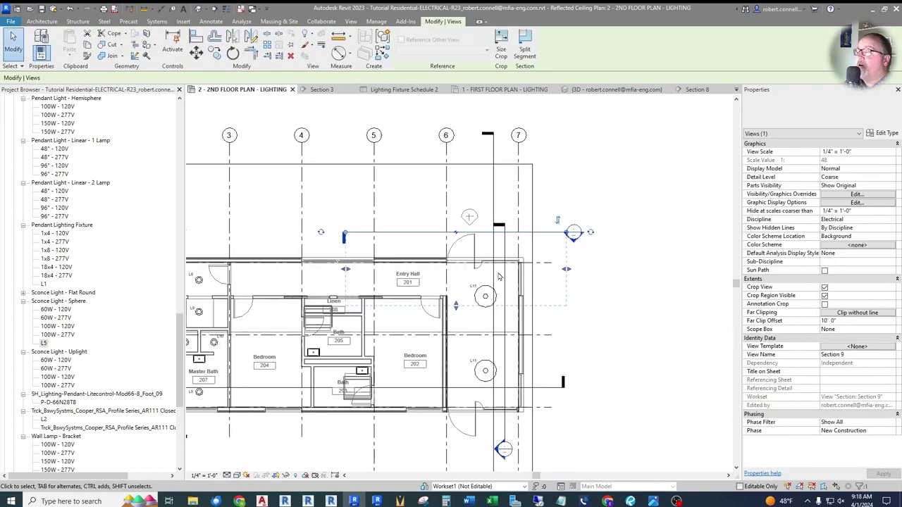
key("Escape")
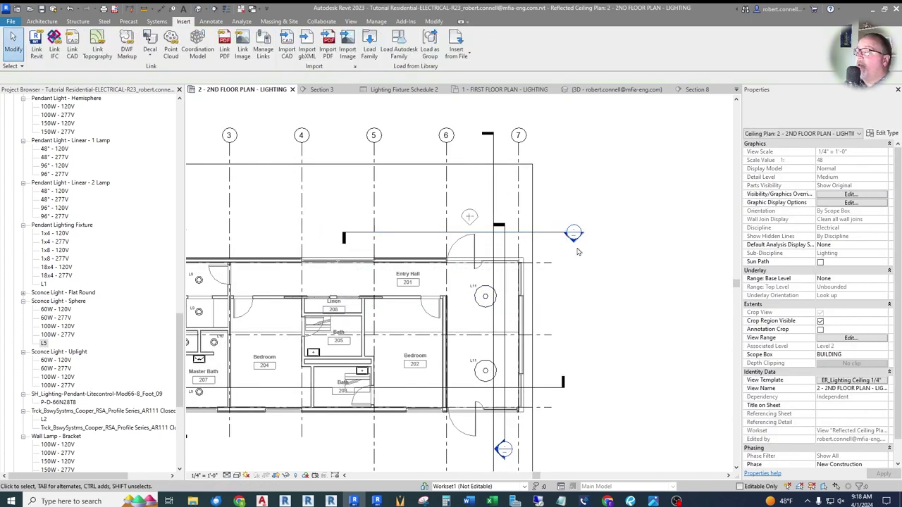
double_click(574, 235)
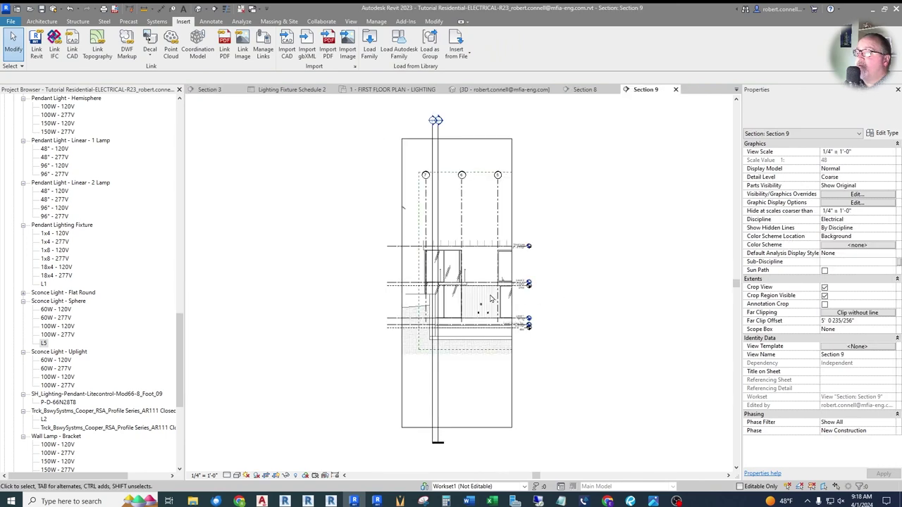
Step: Assign the ER_ELEVATION ELECT view template to Section 9
scroll(505, 279, "up", 2)
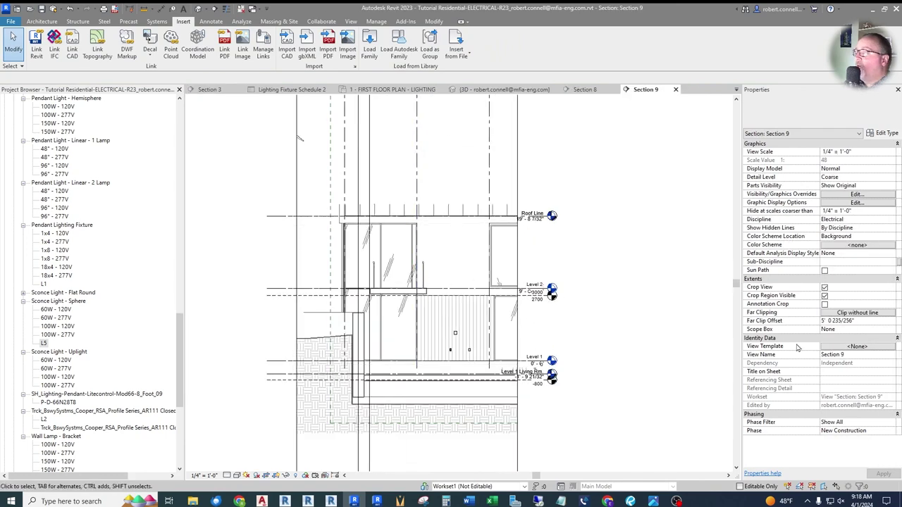
left_click(857, 347)
left_click(350, 258)
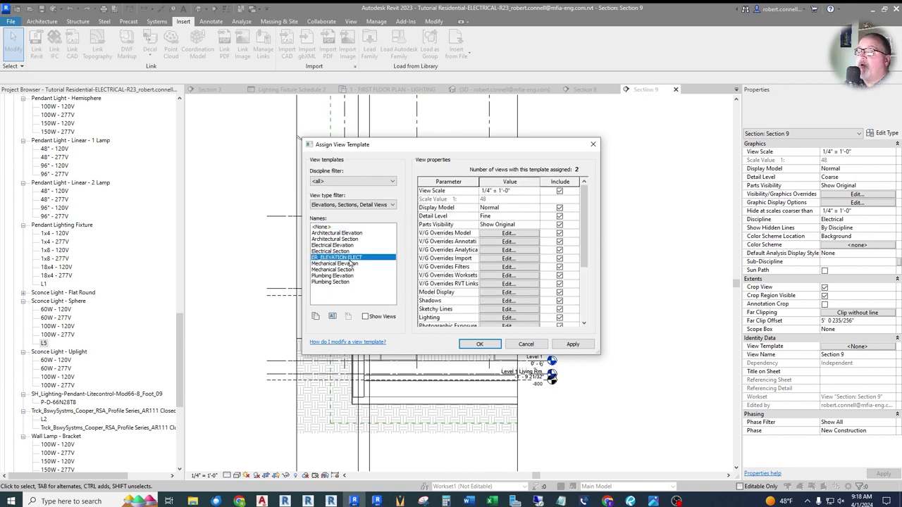
left_click(467, 345)
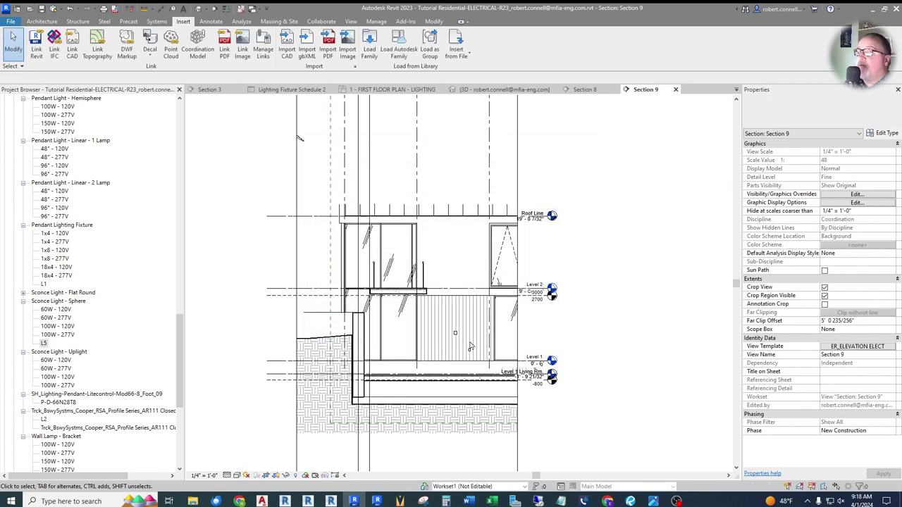
Step: Examine the slab and railings outside the second floor entry door in Section 9
scroll(410, 313, "up", 3)
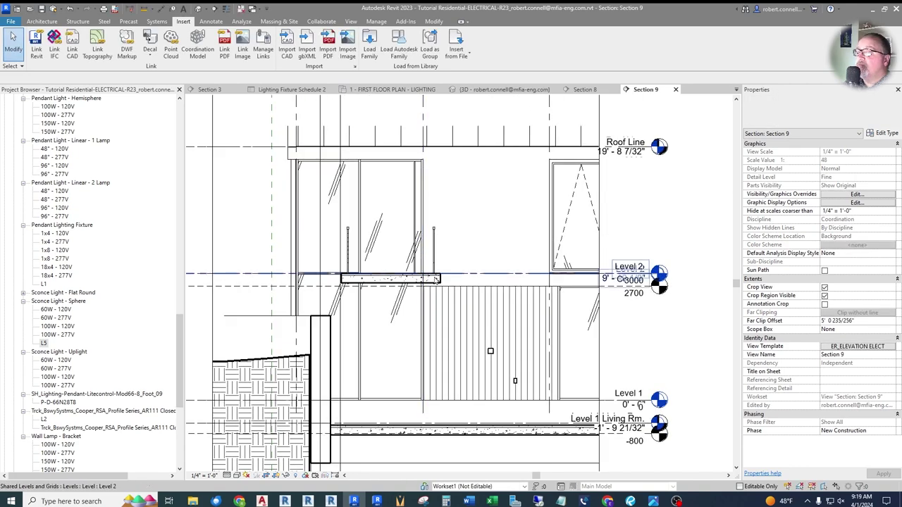
scroll(433, 250, "down", 2)
scroll(441, 248, "up", 2)
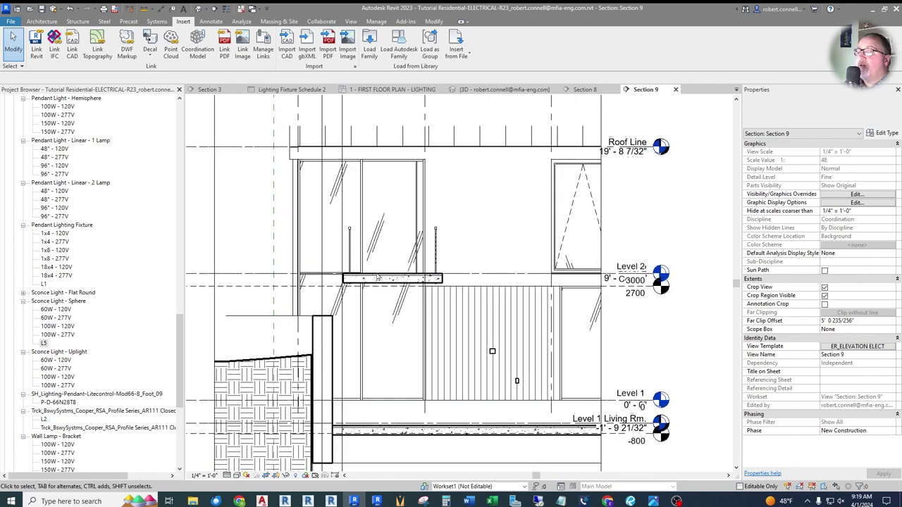
scroll(384, 275, "up", 2)
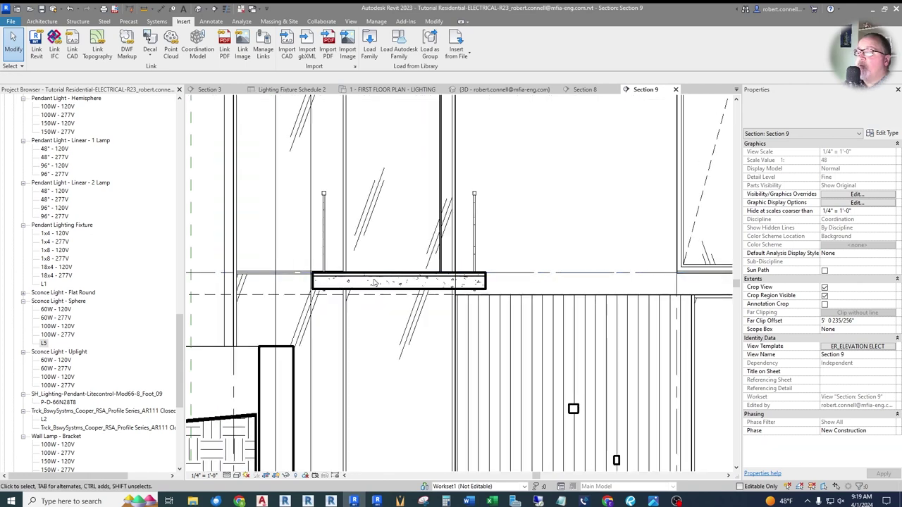
scroll(319, 245, "down", 3)
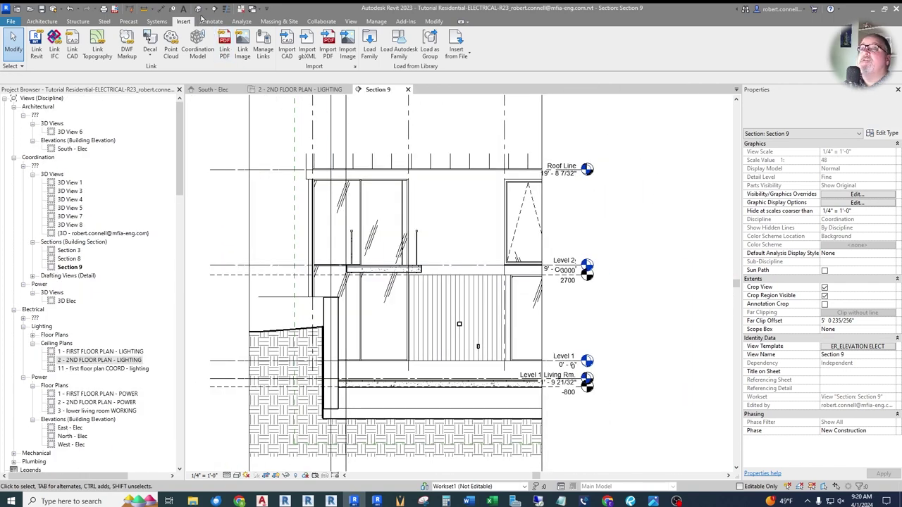
Step: Open the default 3D view, turn off its section box and rename the view 3D EXTERIOR
left_click(206, 9)
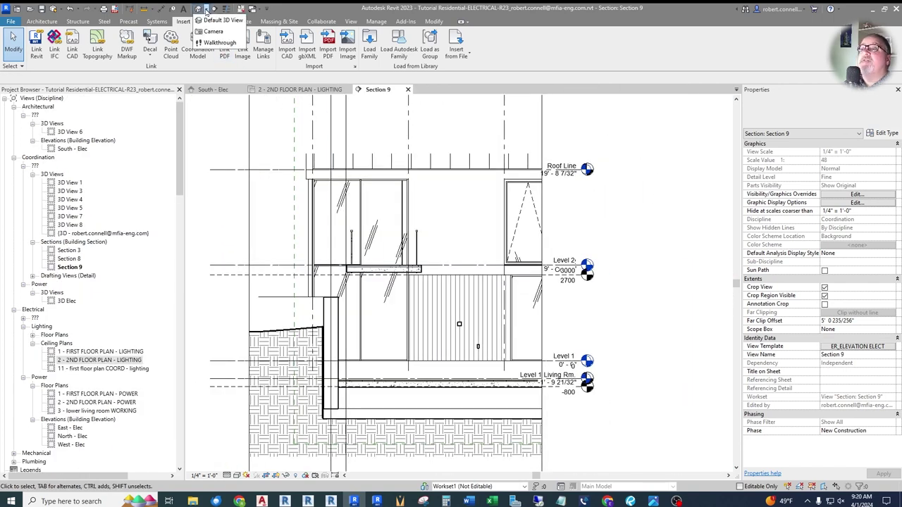
left_click(207, 20)
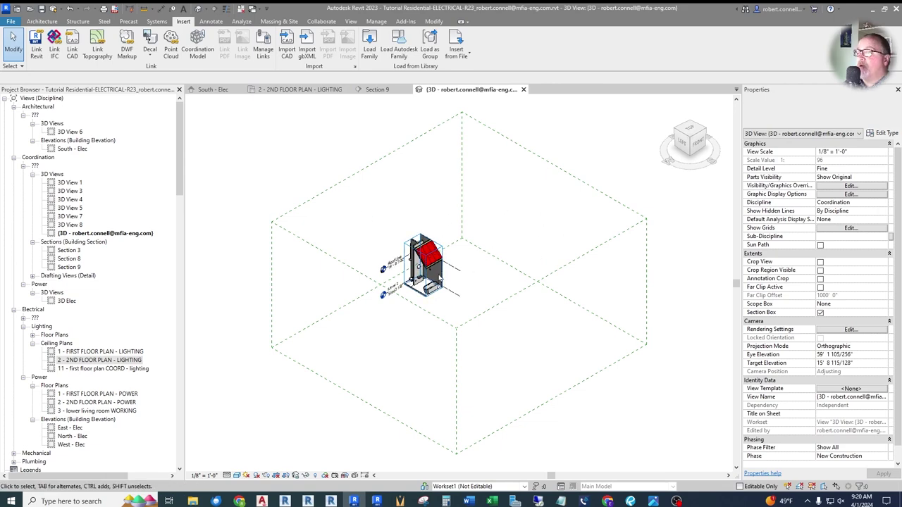
left_click(820, 313)
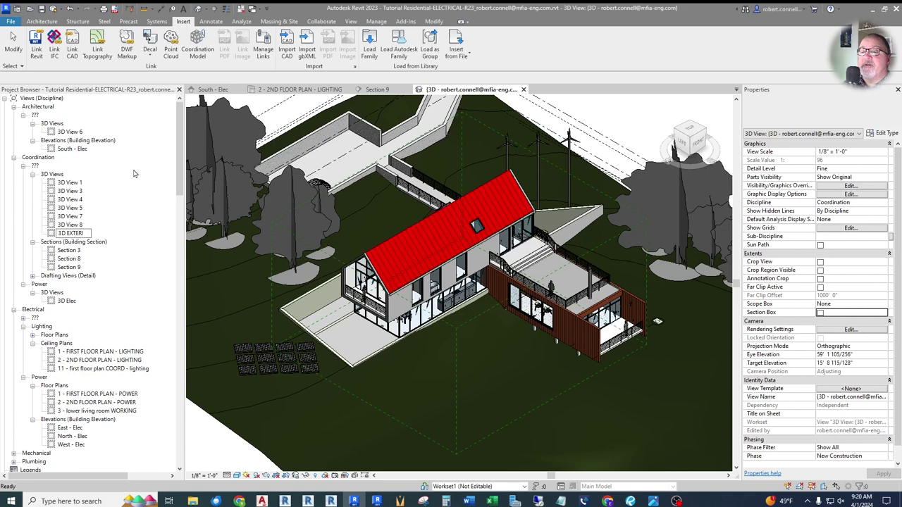
key("Return")
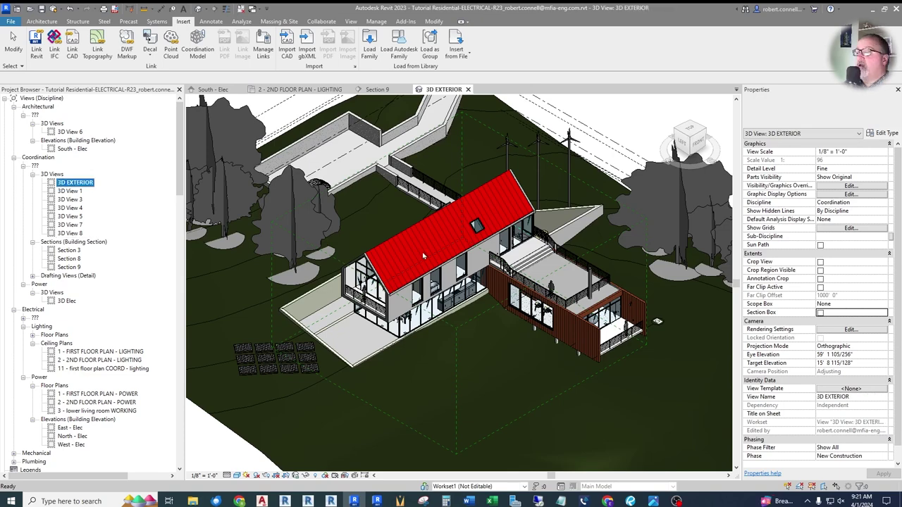
Step: Examine the walkway, railings and exterior wall around the second floor entry door in the 3D EXTERIOR view
scroll(437, 191, "up", 3)
scroll(437, 190, "down", 1)
scroll(439, 188, "up", 2)
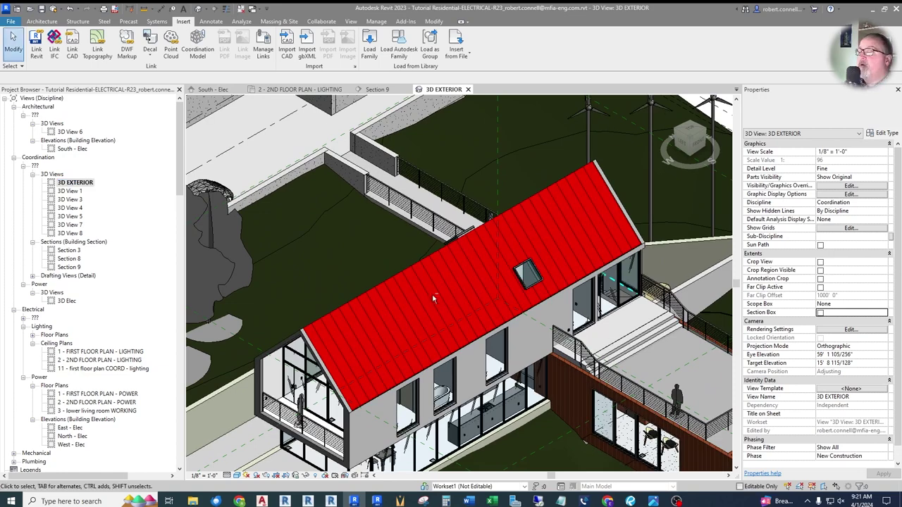
middle_click_drag(476, 312, 516, 316, "shift")
scroll(264, 284, "up", 5)
scroll(515, 316, "down", 5)
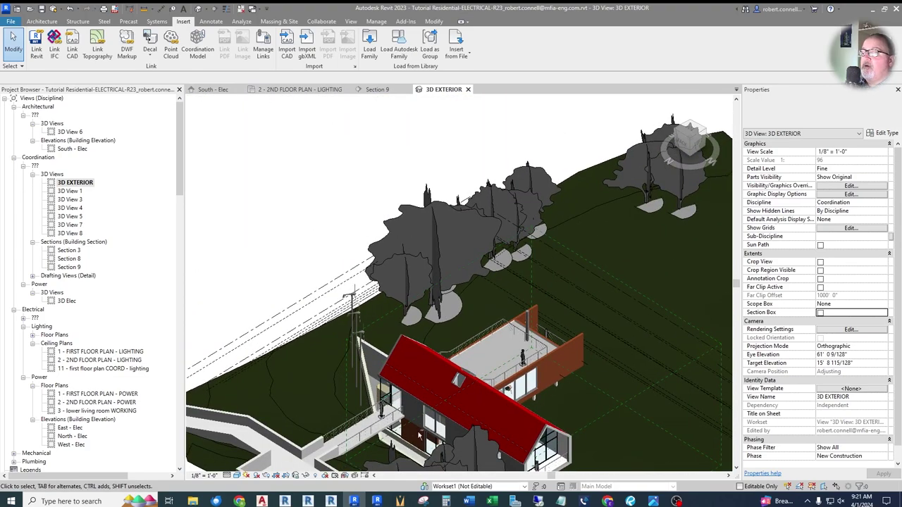
scroll(393, 443, "up", 2)
scroll(392, 443, "up", 6)
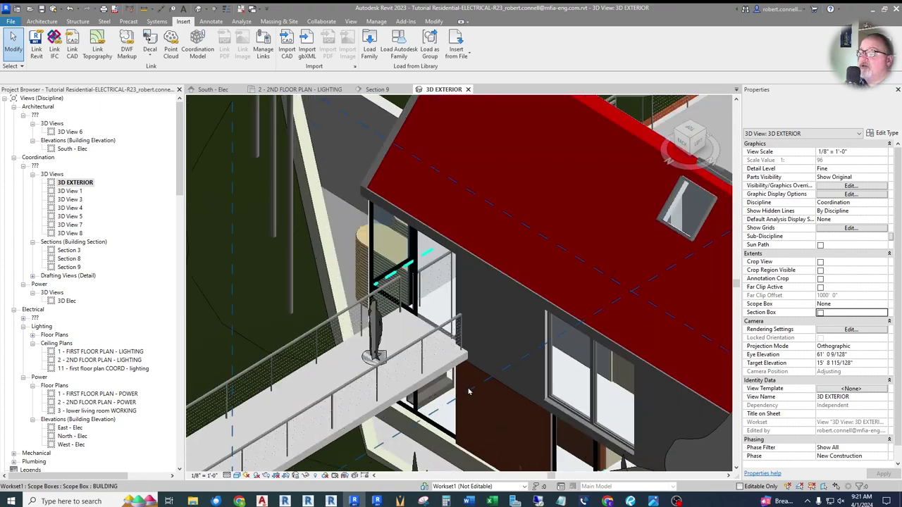
middle_click_drag(469, 391, 458, 361, "shift")
middle_click_drag(437, 265, 397, 310, "shift")
scroll(405, 302, "down", 8)
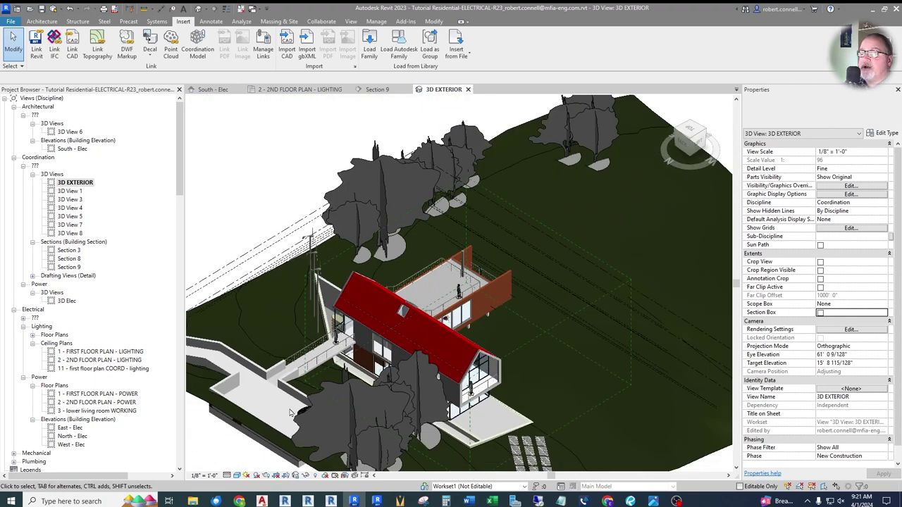
middle_click_drag(290, 413, 281, 421, "shift")
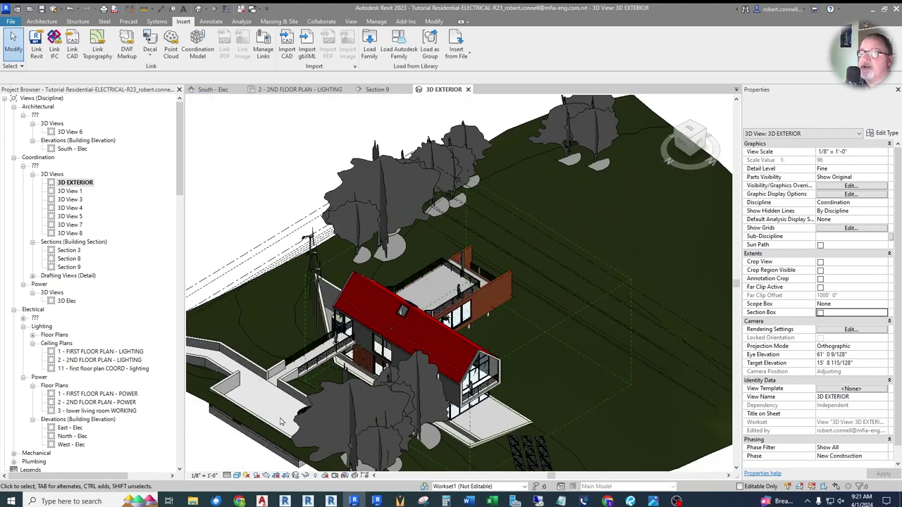
scroll(332, 311, "up", 8)
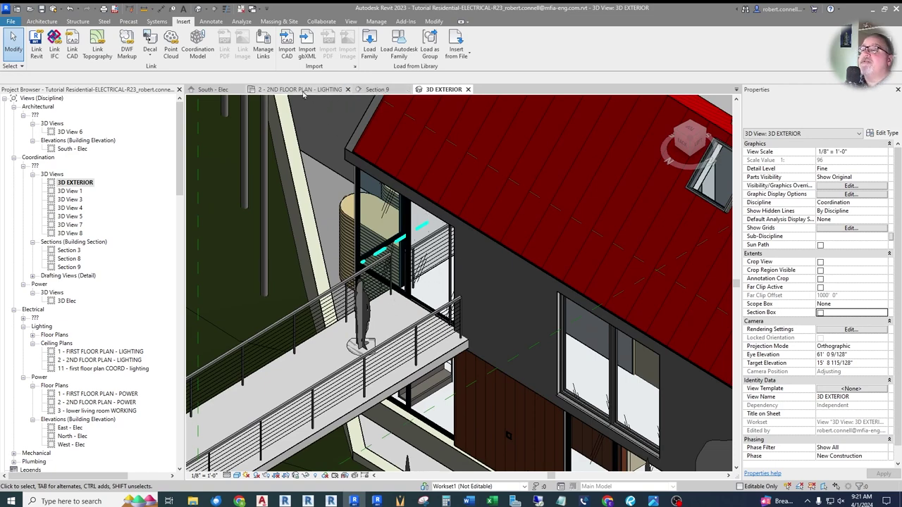
Step: Compare the wall space beside the entry door in Section 9 with the 2 - 2ND FLOOR PLAN - LIGHTING view
left_click(377, 90)
scroll(384, 178, "up", 2)
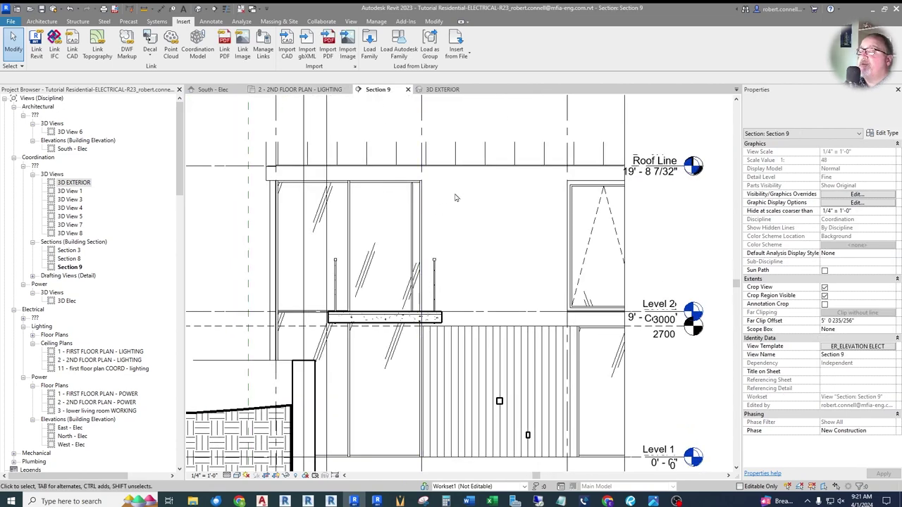
left_click(296, 90)
scroll(463, 198, "up", 2)
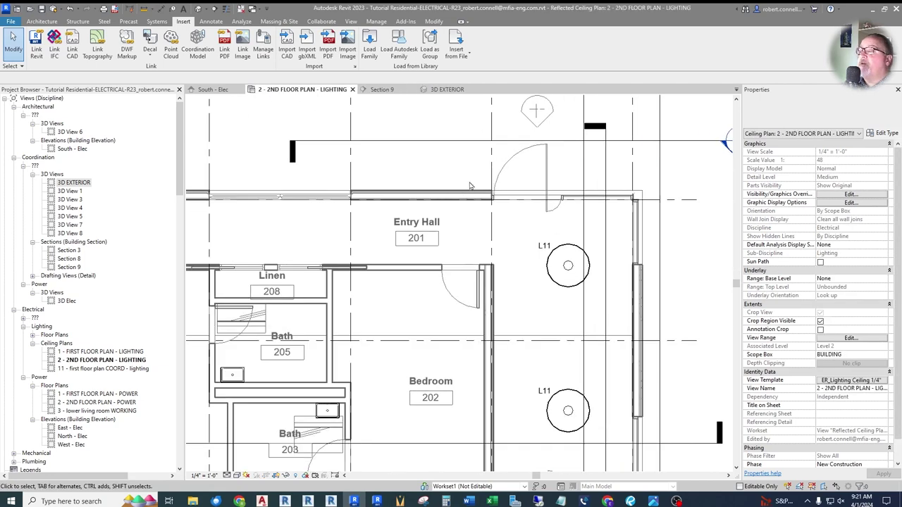
scroll(465, 176, "down", 4)
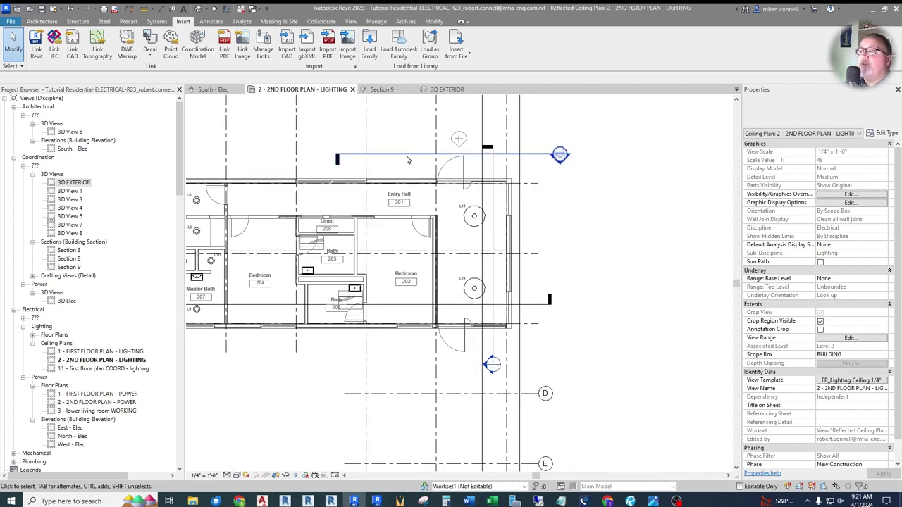
scroll(363, 149, "up", 1)
scroll(356, 146, "up", 1)
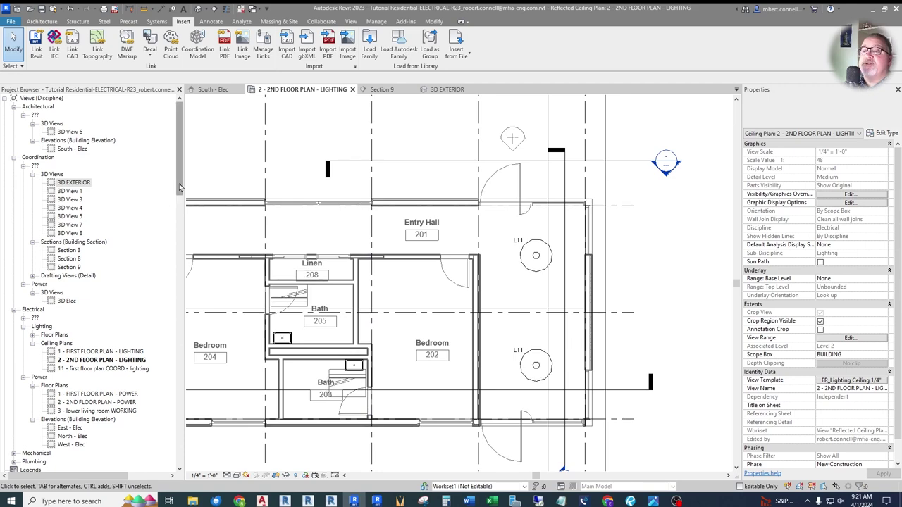
Step: Open 1 - FIRST FLOOR PLAN - LIGHTING and start Create Similar from an L6 wall fixture outside the doors near grid F
scroll(162, 200, "down", 3)
left_click(108, 268)
double_click(108, 268)
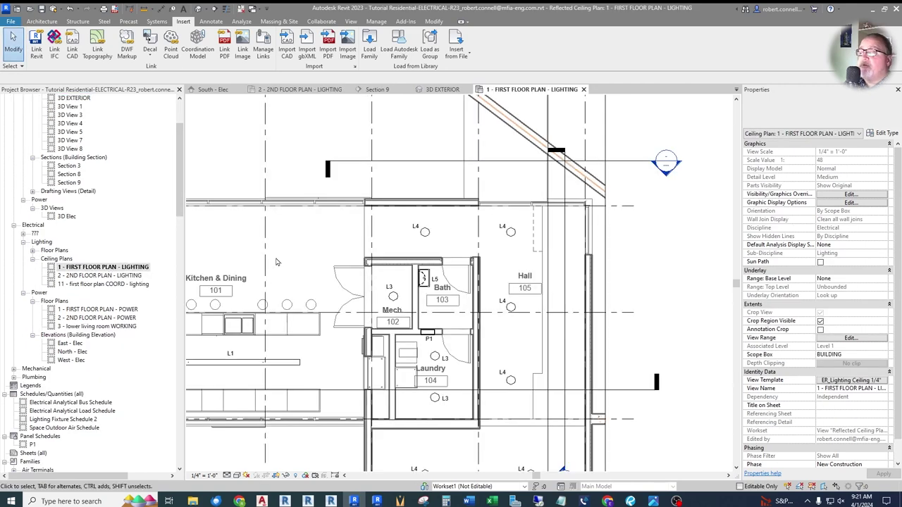
scroll(397, 432, "down", 3)
scroll(396, 433, "up", 1)
scroll(397, 433, "up", 5)
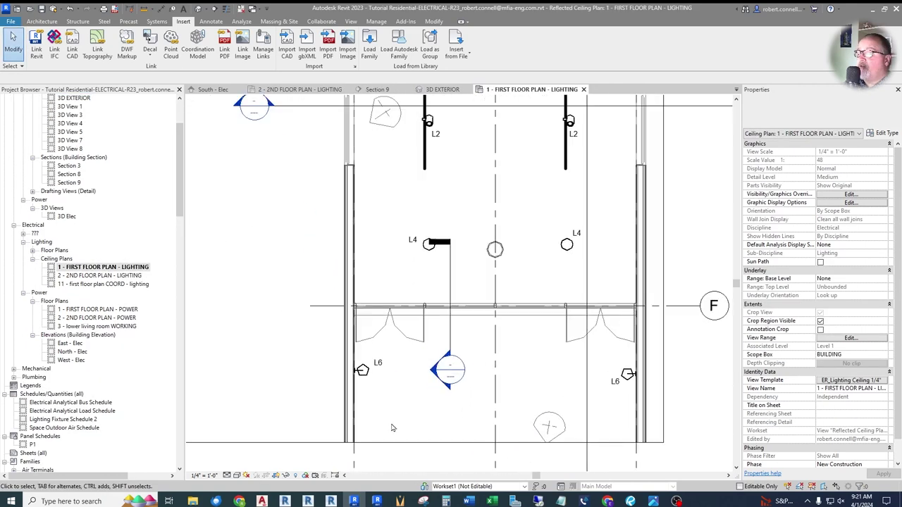
right_click(363, 378)
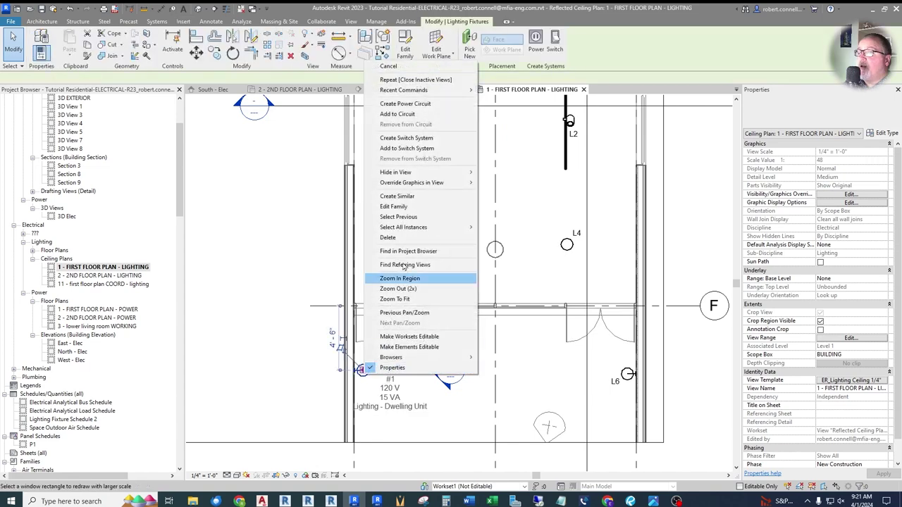
left_click(409, 200)
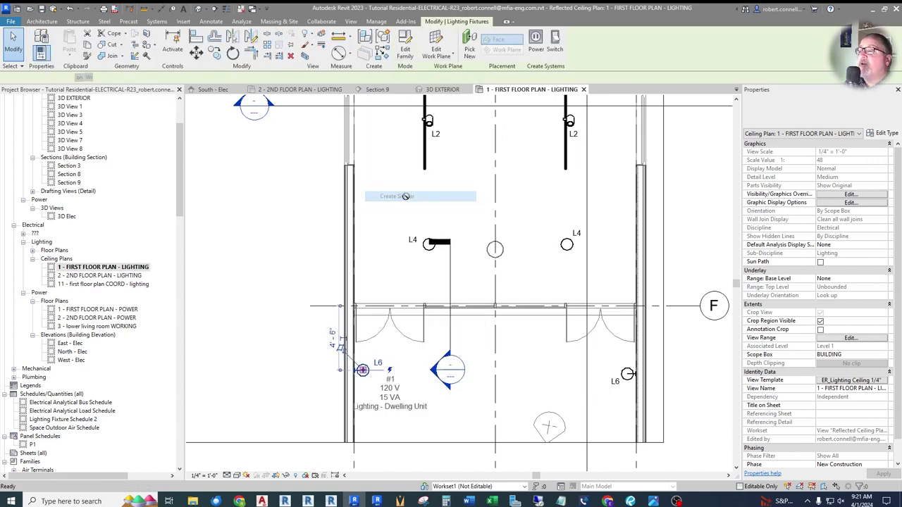
Step: Place the L6 wall fixture outside Entry Hall 201 beside the second floor entry door, 7' 0" above Level 2, and check it in Section 9
left_click(299, 89)
scroll(467, 186, "up", 2)
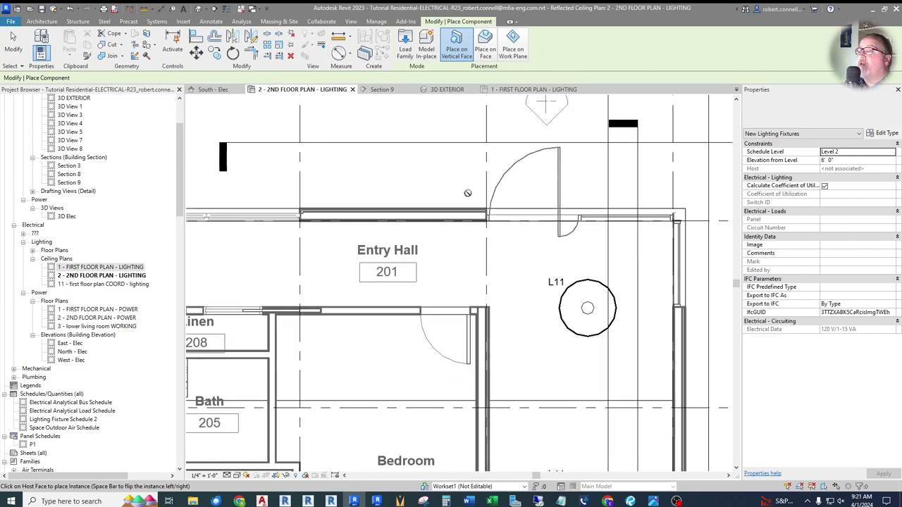
scroll(468, 209, "up", 3)
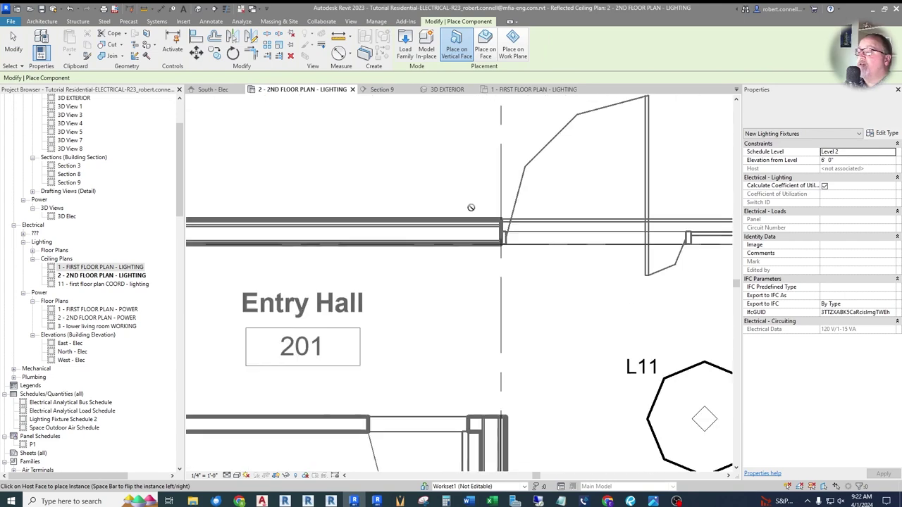
scroll(363, 247, "down", 4)
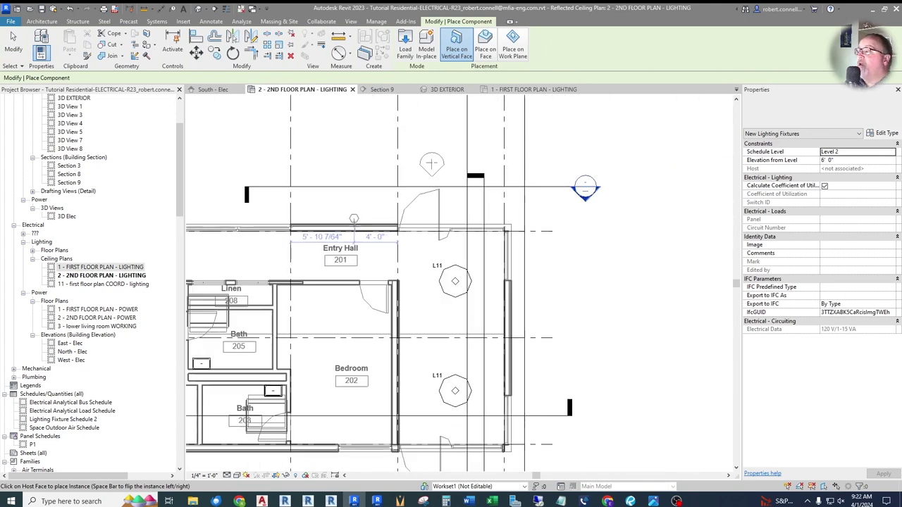
scroll(370, 223, "up", 5)
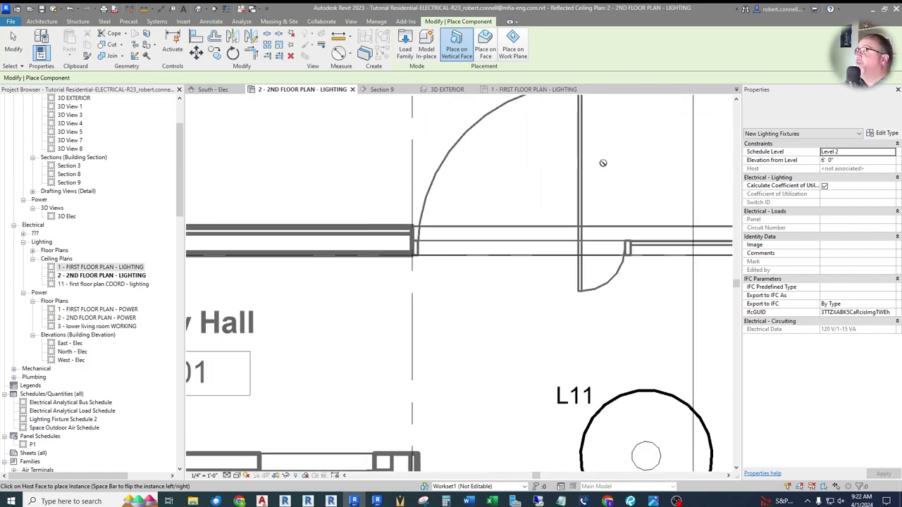
left_click(846, 160)
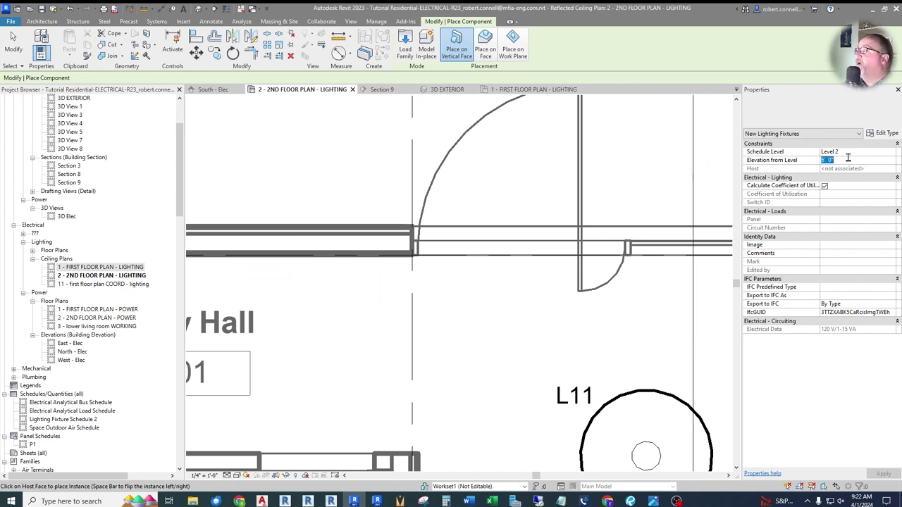
type("7")
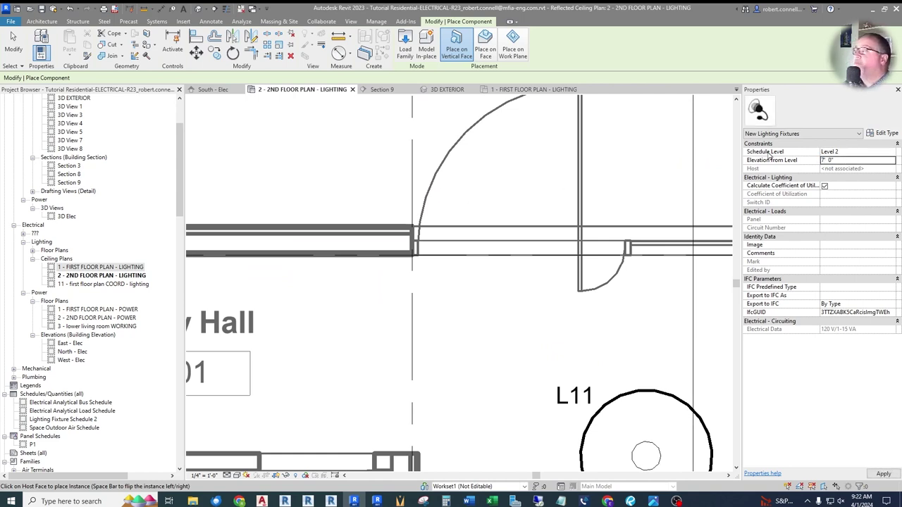
left_click(364, 223)
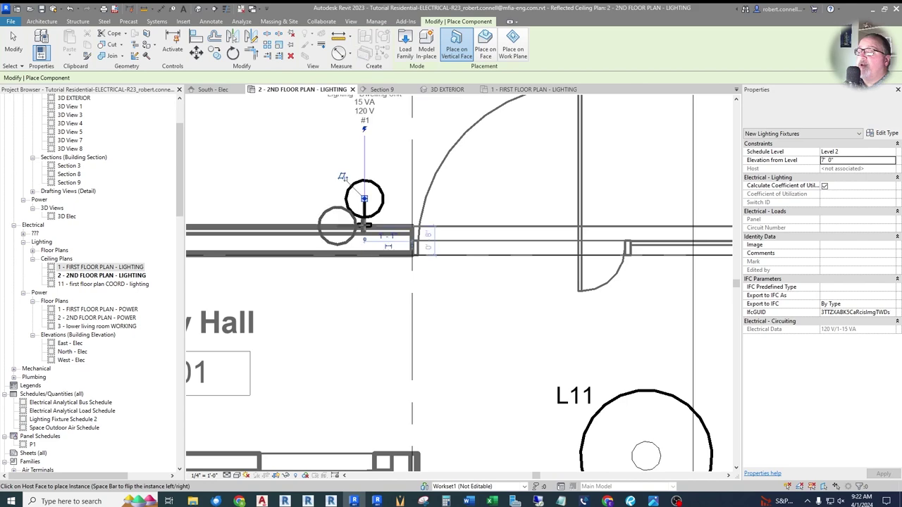
key("Escape")
key("Escape")
scroll(482, 129, "down", 3)
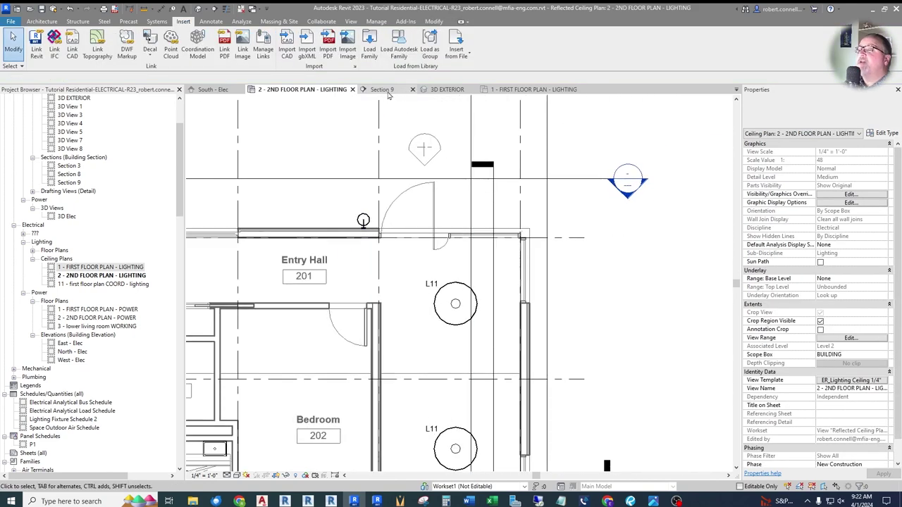
left_click(385, 90)
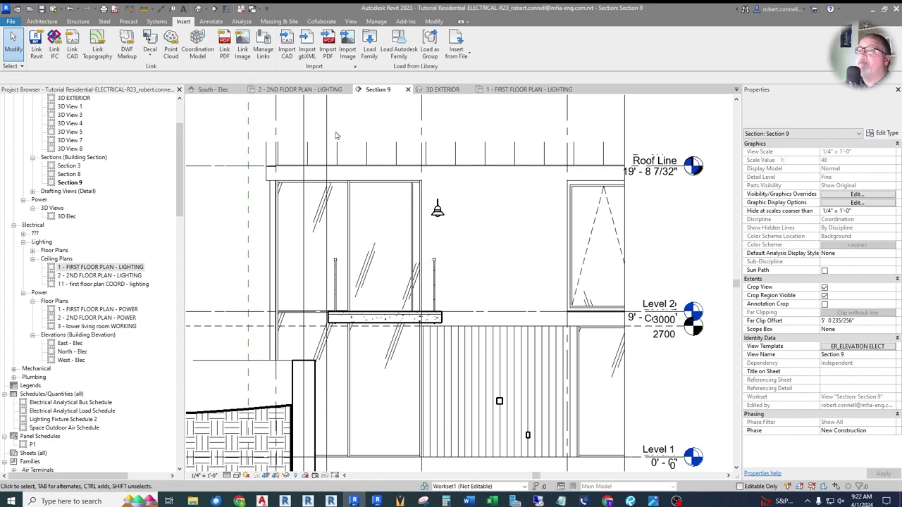
key("ctrl+Tab")
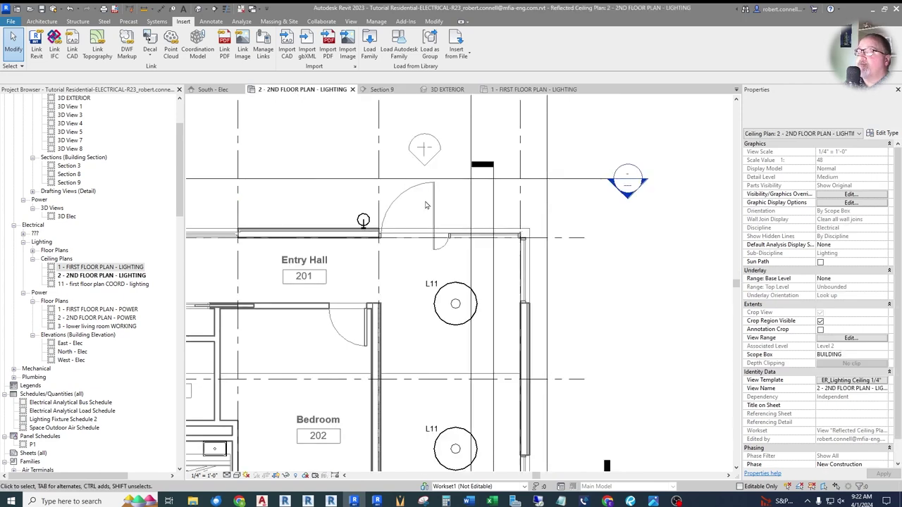
Step: Tag the new wall fixture outside Entry Hall 201 by category and move its L6 tag to the upper left of the symbol
left_click(172, 9)
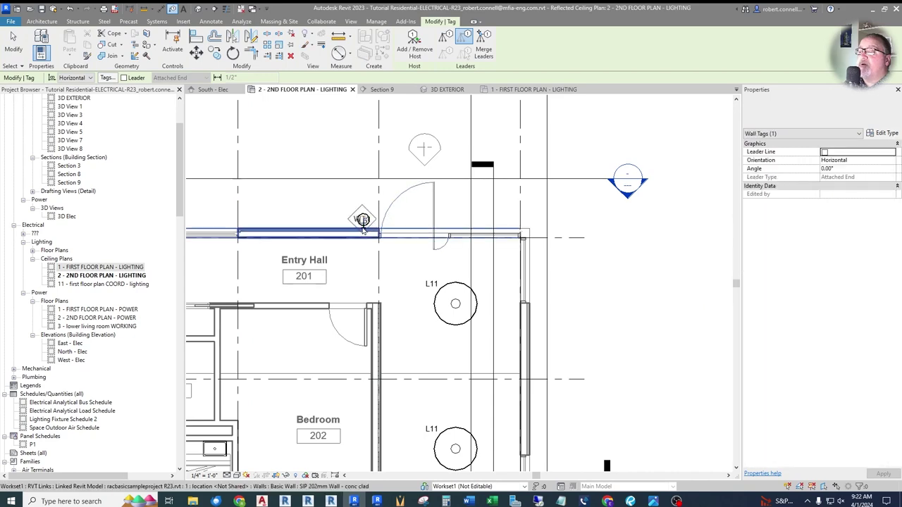
left_click(360, 221)
key("Escape")
scroll(363, 220, "up", 4)
left_click_drag(373, 206, 342, 187)
key("Escape")
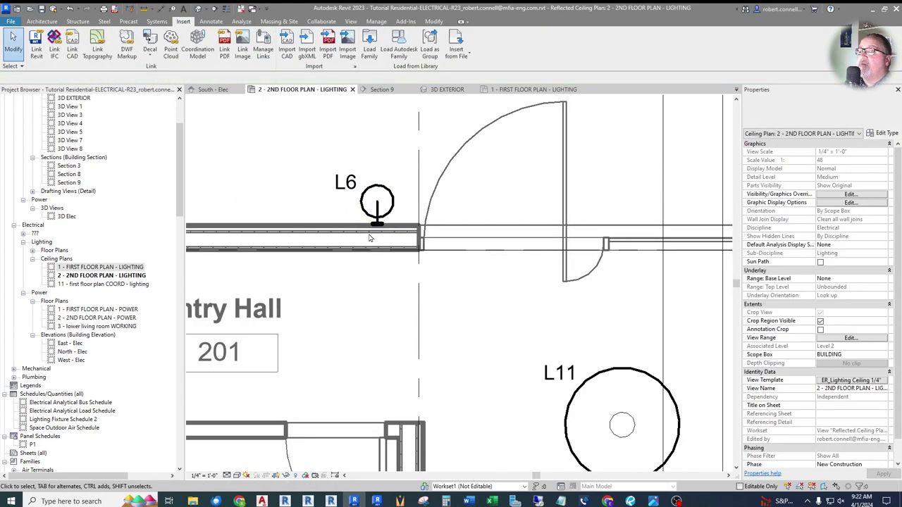
Step: Move the Section 9 line to the opposite side of the building, outside the exterior door between Bedroom 202's wall and grid D
scroll(398, 184, "down", 3)
scroll(398, 185, "down", 5)
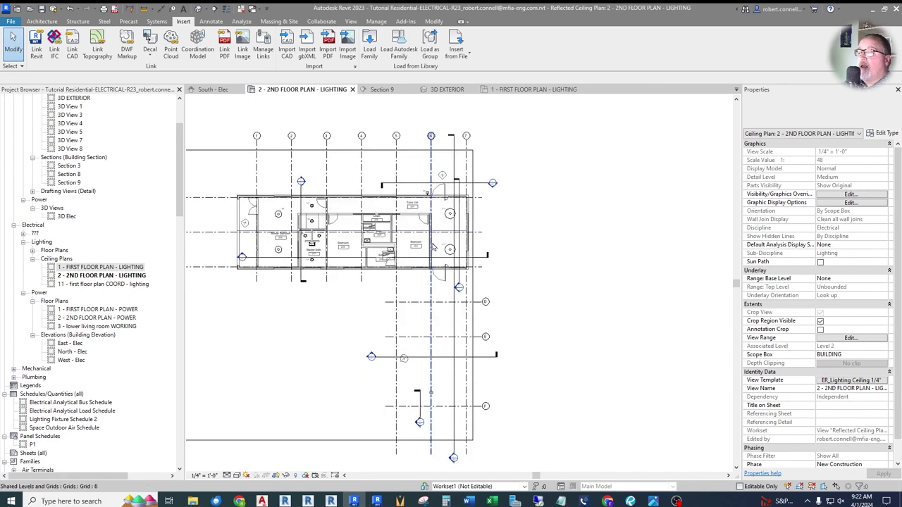
scroll(427, 266, "up", 5)
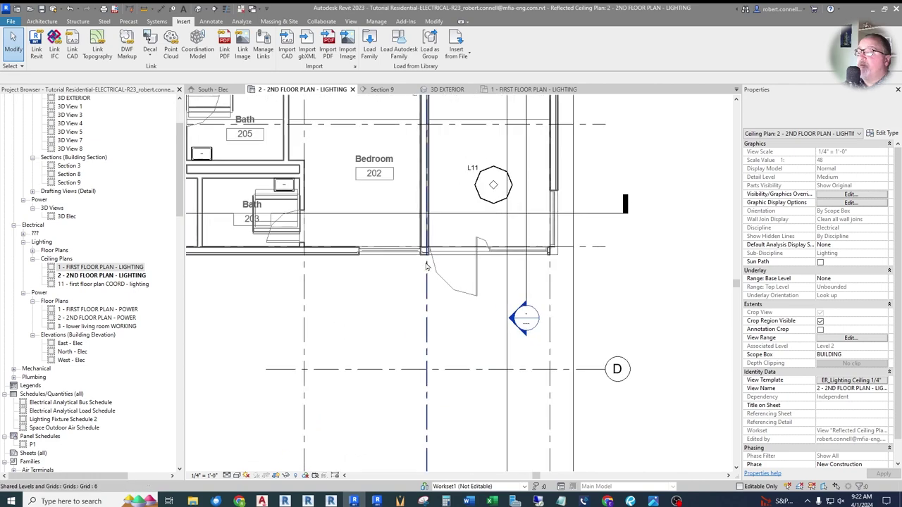
scroll(488, 263, "down", 4)
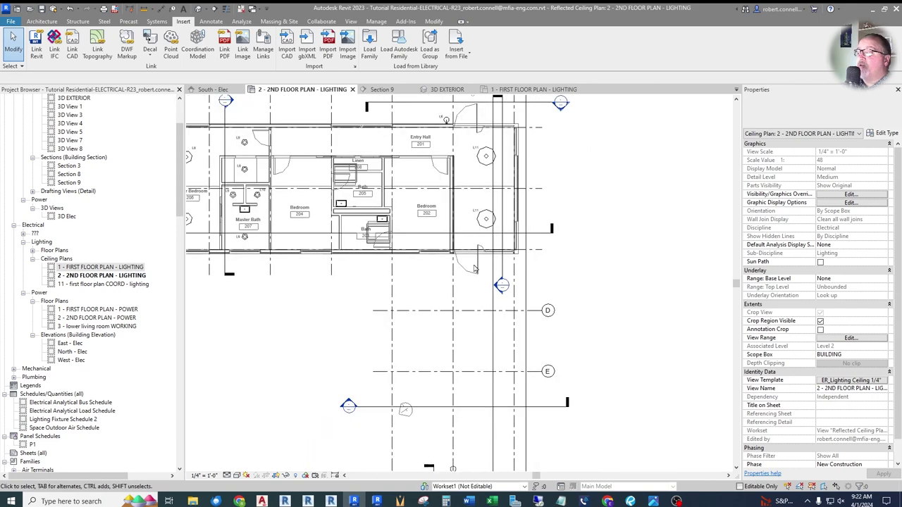
scroll(503, 258, "down", 2)
scroll(353, 154, "up", 2)
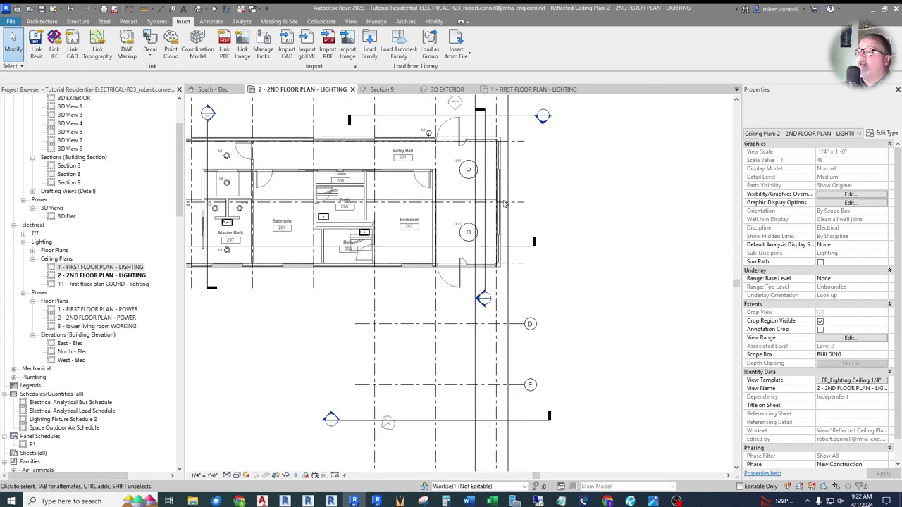
left_click_drag(525, 117, 521, 285)
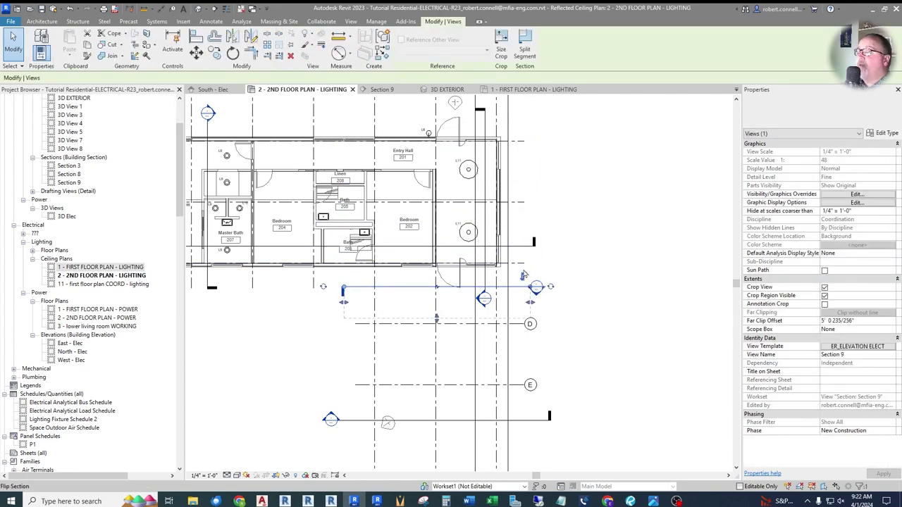
Step: Flip Section 9 to look toward the building and open the section view at the second floor exterior door
left_click(523, 275)
scroll(523, 276, "up", 1)
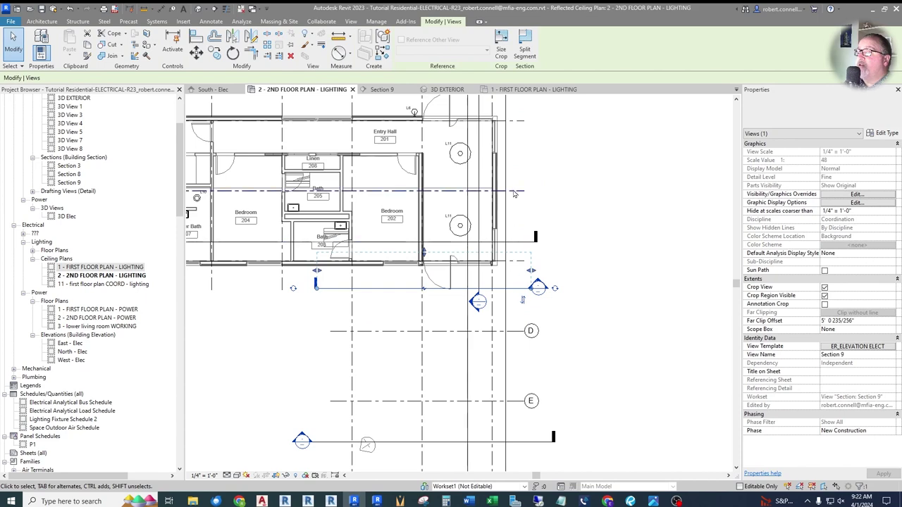
key("Escape")
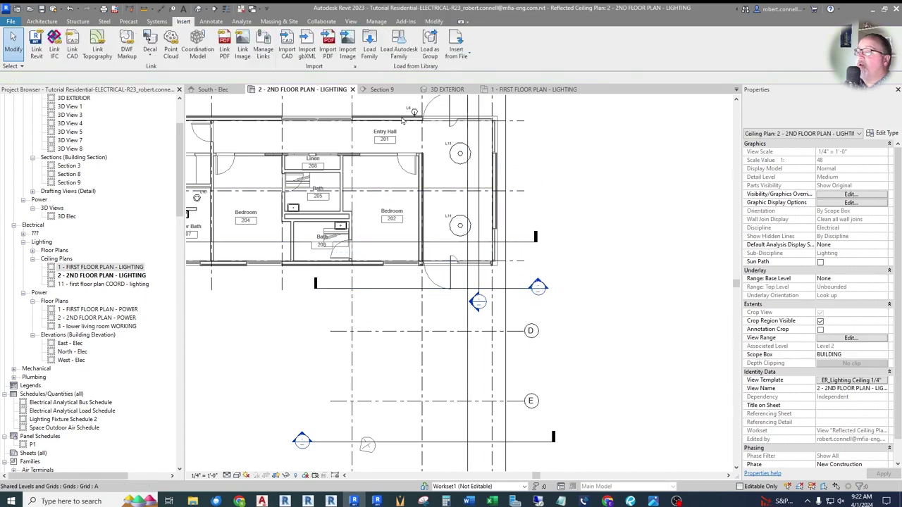
left_click(381, 89)
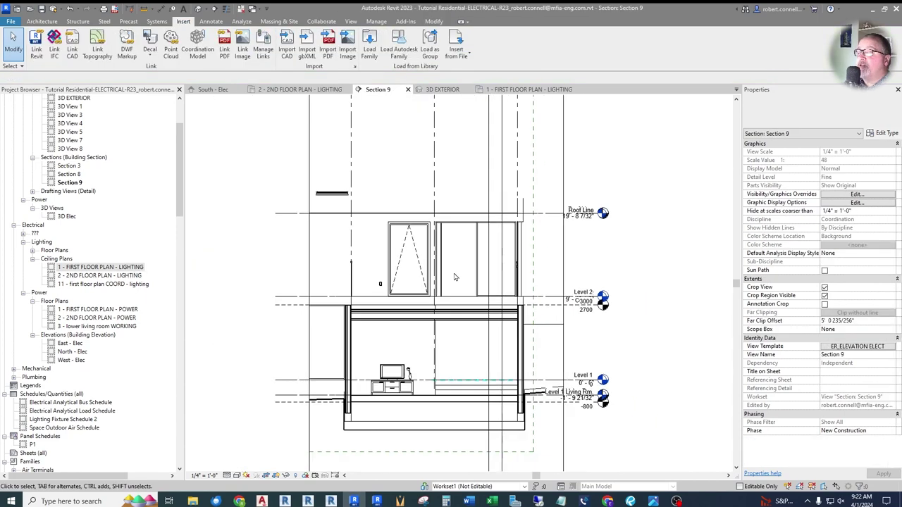
scroll(469, 289, "up", 2)
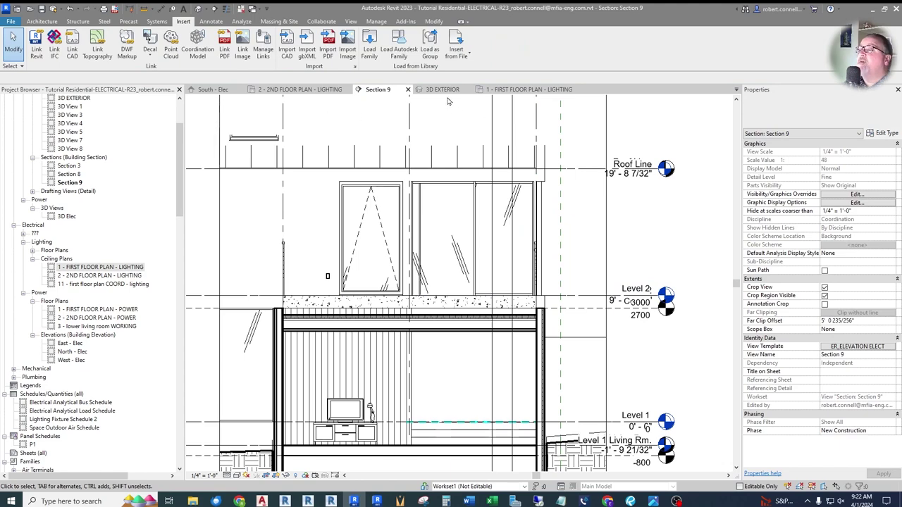
Step: Examine the exterior door and adjacent wall by Bedroom 202 in 3D EXTERIOR, comparing them with Section 9
left_click(443, 89)
scroll(367, 211, "down", 3)
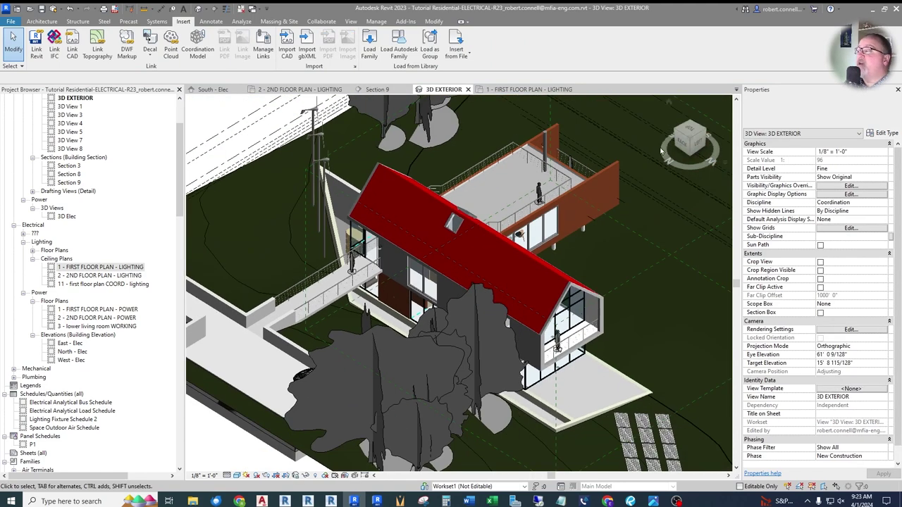
scroll(705, 145, "down", 3)
middle_click_drag(514, 207, 416, 207)
scroll(458, 211, "down", 1)
scroll(484, 246, "up", 4)
scroll(485, 247, "up", 5)
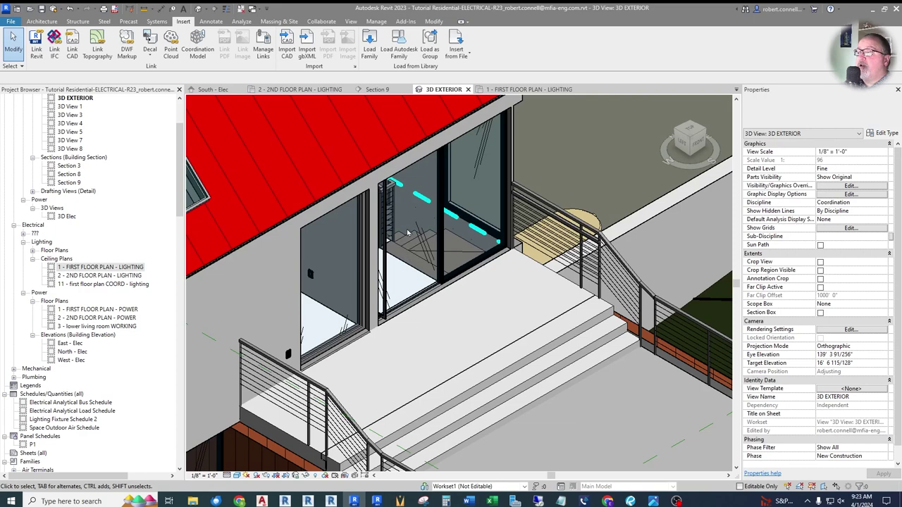
scroll(421, 219, "down", 1)
scroll(416, 222, "up", 1)
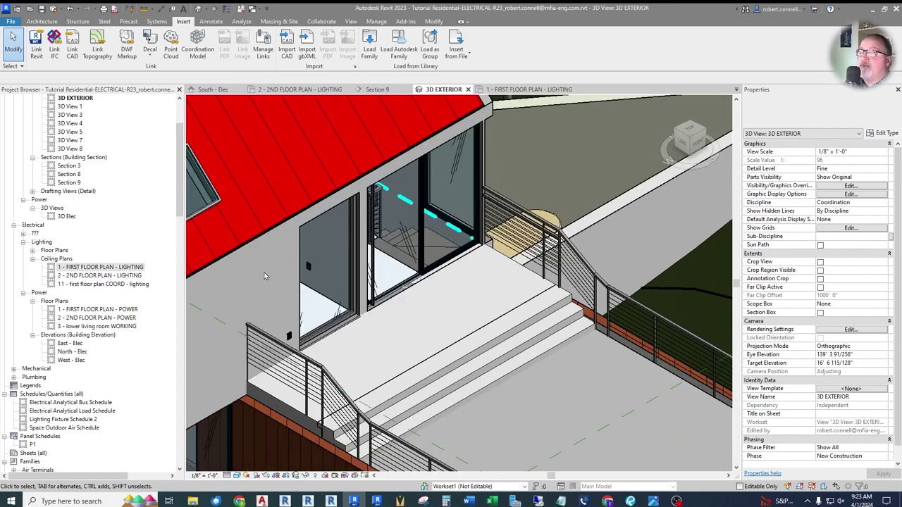
left_click(377, 89)
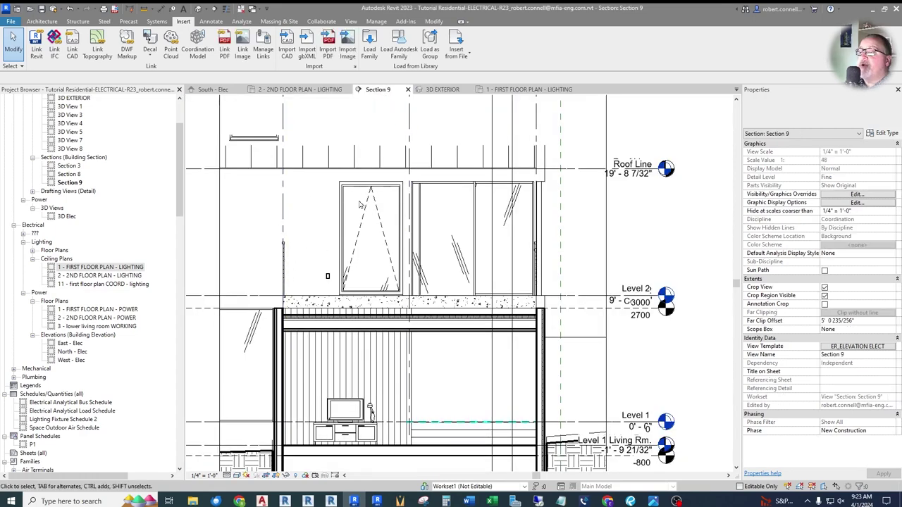
left_click(443, 90)
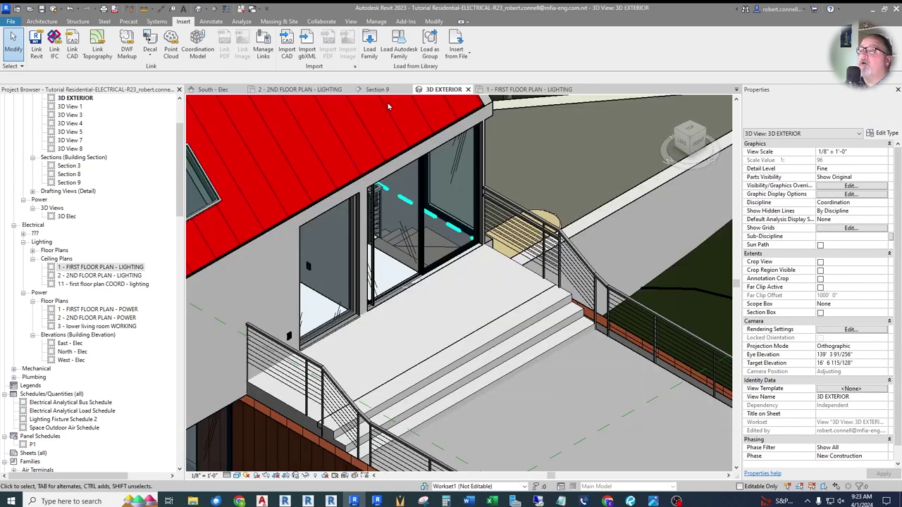
left_click(378, 90)
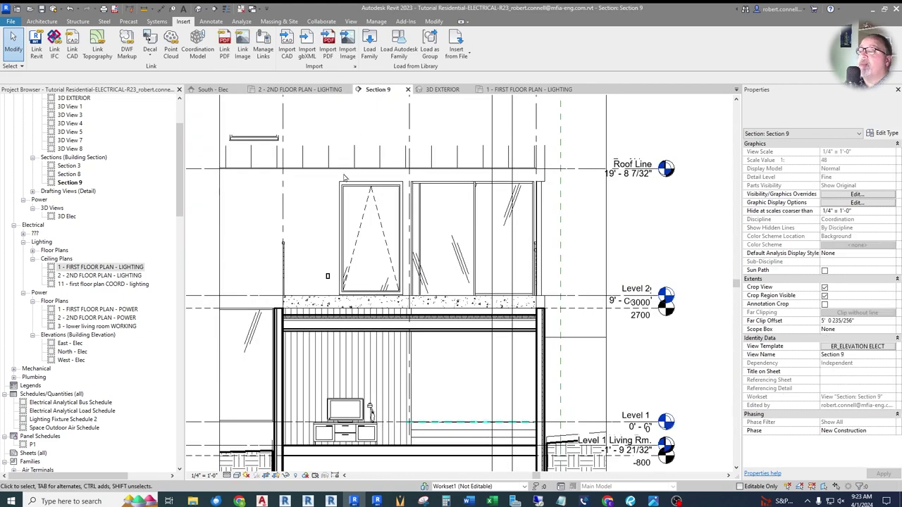
Step: Create a similar L6 wall fixture from the one at Entry Hall 201 on the exterior wall outside Bedroom 202, 7' 0" above Level 2
left_click(314, 93)
scroll(360, 272, "up", 2)
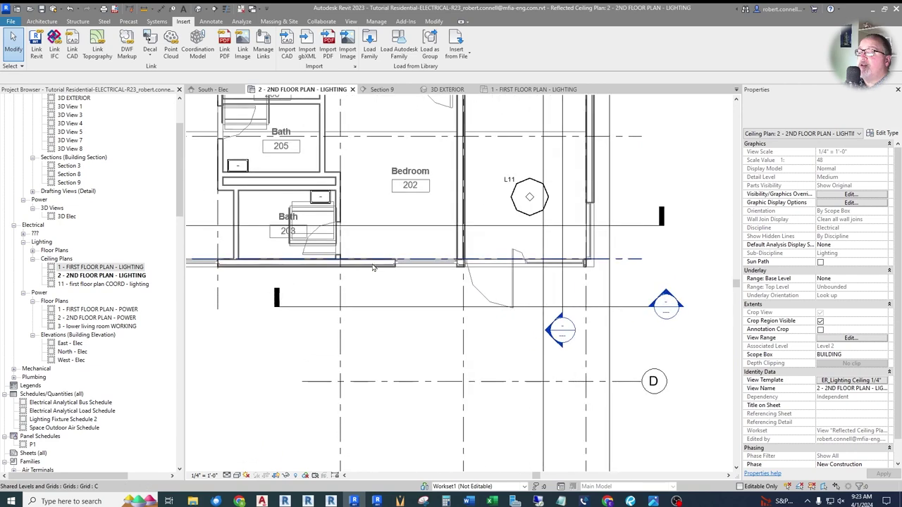
scroll(375, 272, "down", 3)
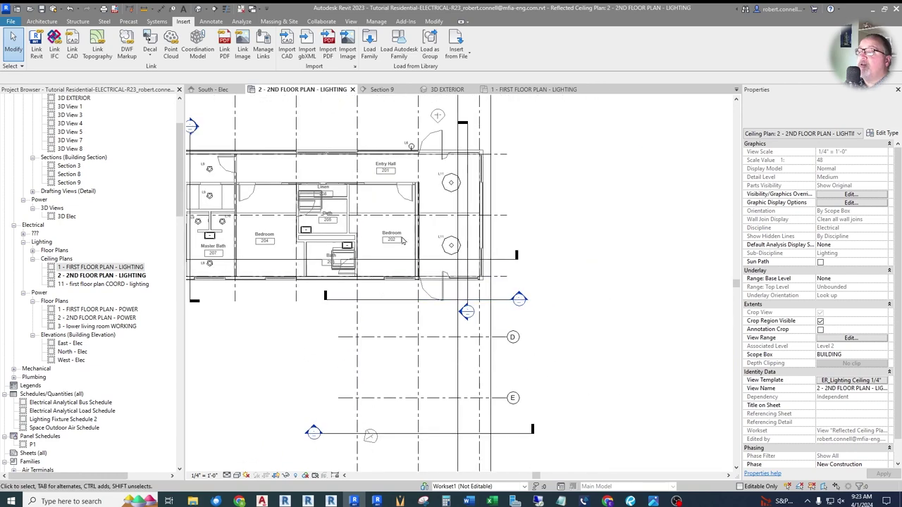
right_click(413, 149)
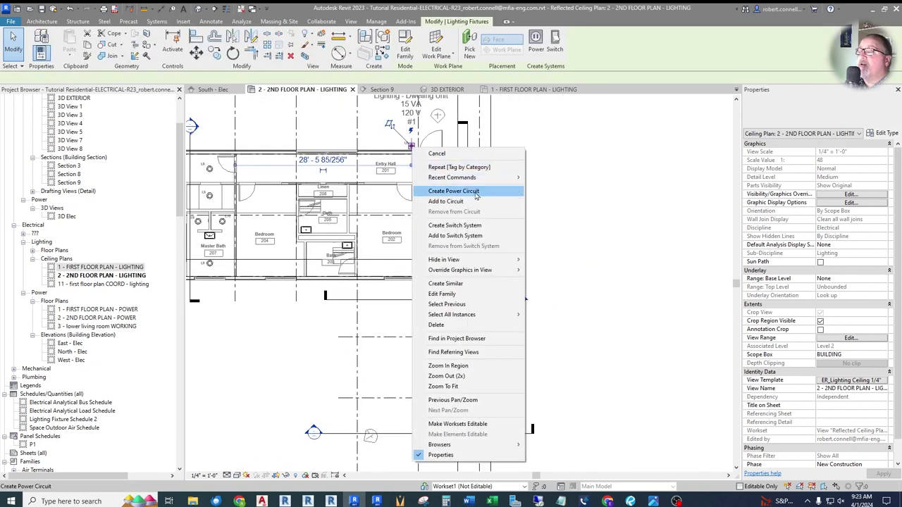
left_click(444, 282)
scroll(378, 291, "up", 2)
scroll(377, 291, "up", 4)
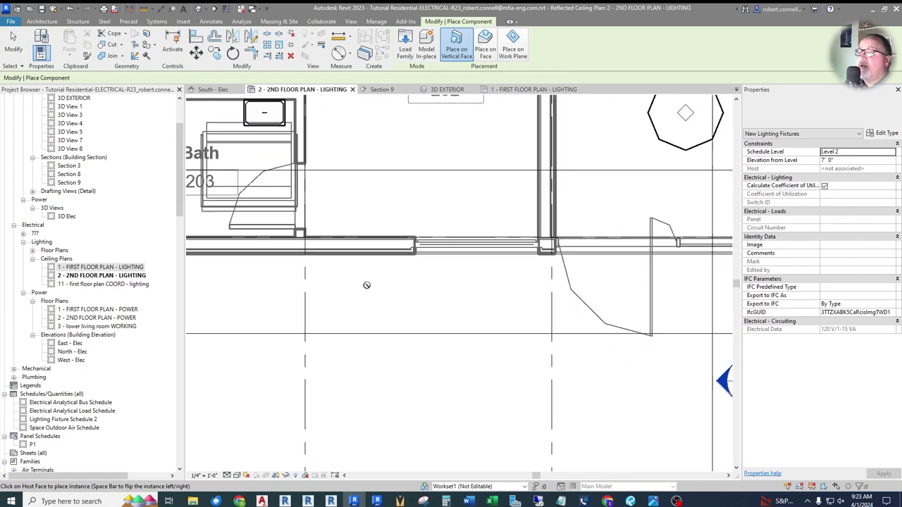
left_click(377, 251)
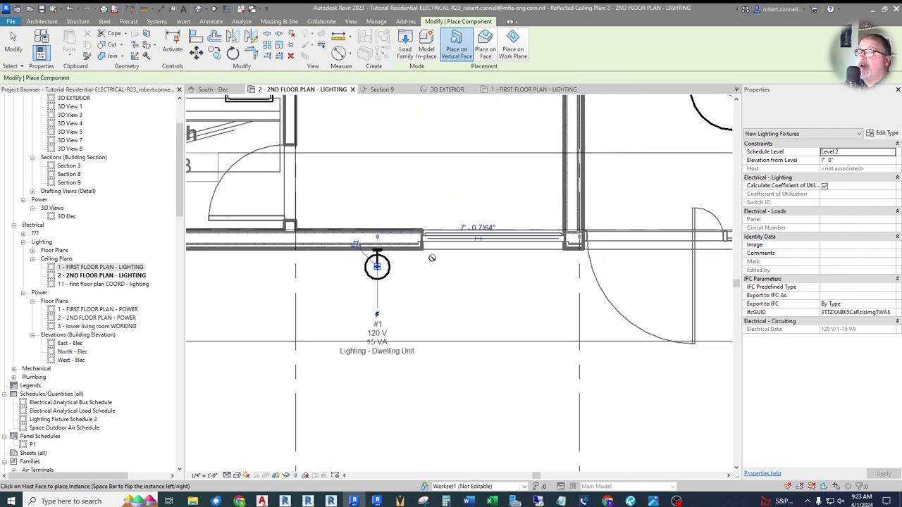
Step: Tag the wall fixture outside Bedroom 202 by category and set its L6 tag to the right of the symbol
key("Escape")
key("Escape")
key("t")
key("g")
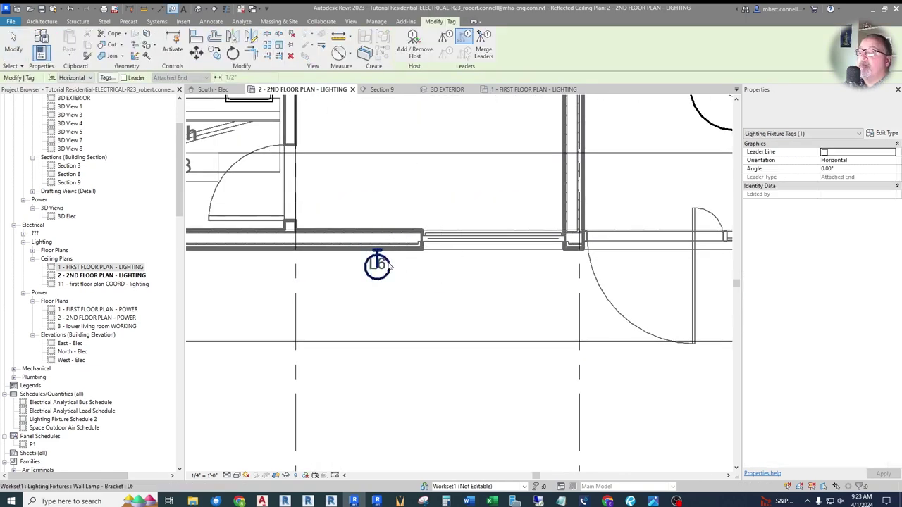
left_click(381, 268)
scroll(395, 282, "down", 4)
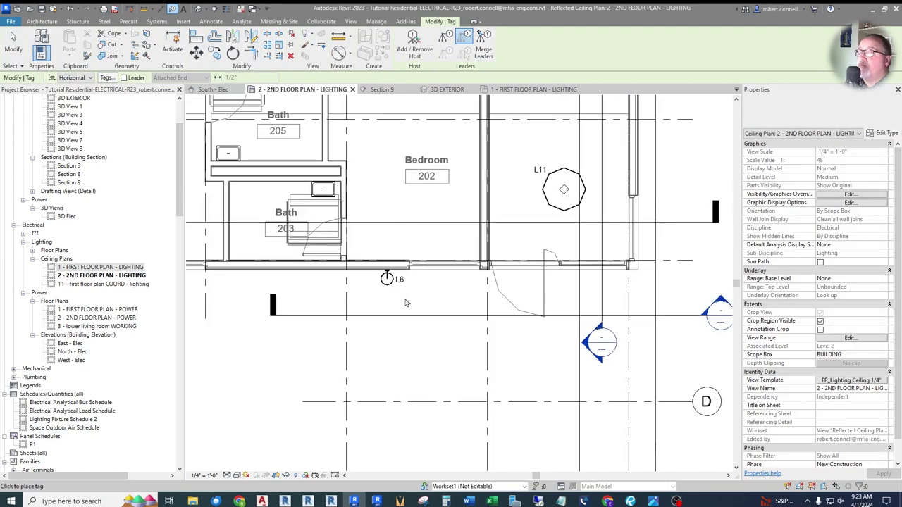
Step: Check the Bedroom 202 wall fixture in 3D EXTERIOR and examine the balcony outside Master Bedroom 206
scroll(451, 303, "down", 2)
scroll(483, 297, "down", 2)
scroll(398, 253, "up", 5)
scroll(398, 254, "down", 2)
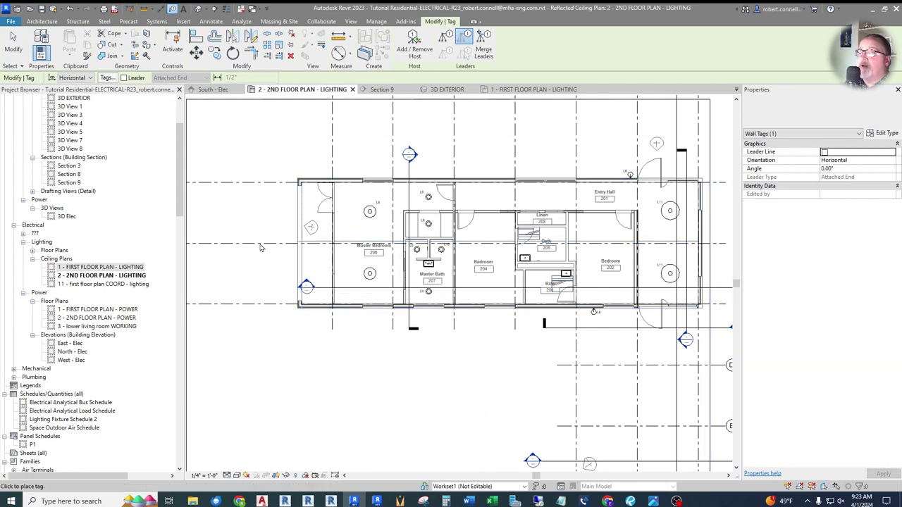
scroll(324, 262, "up", 2)
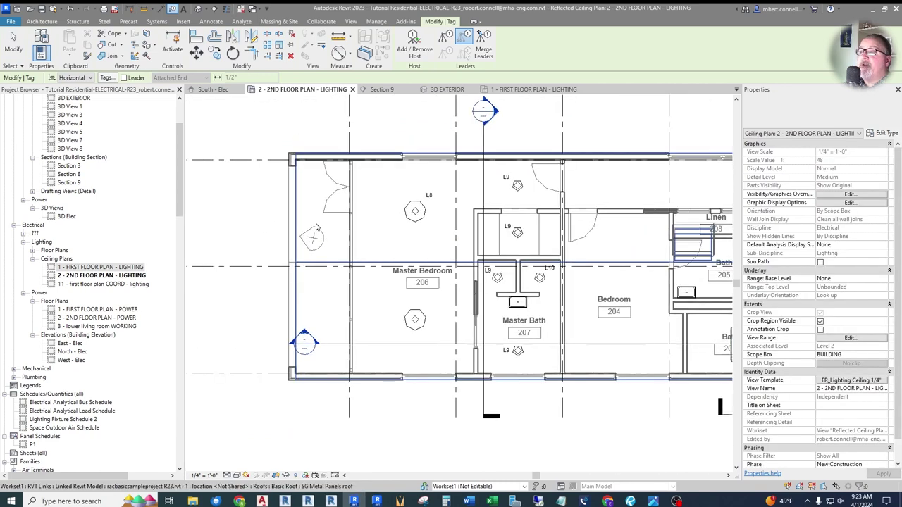
left_click(447, 90)
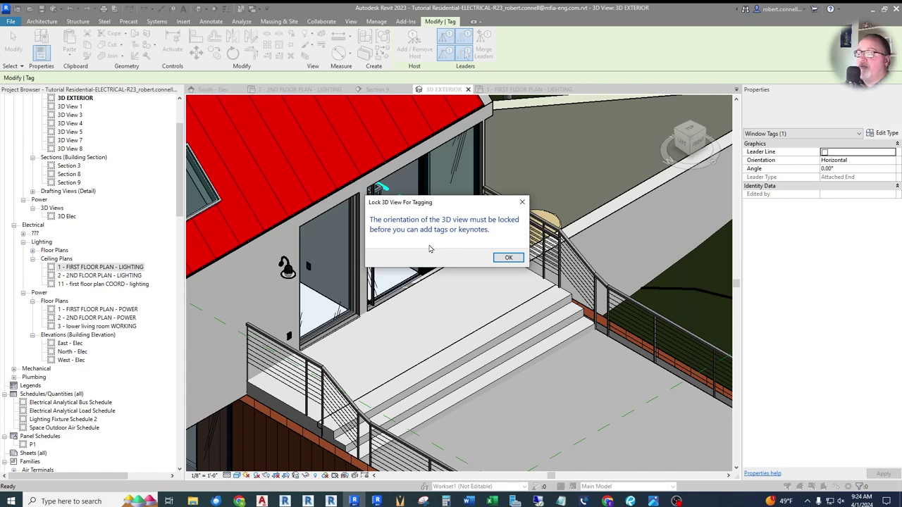
key("Return")
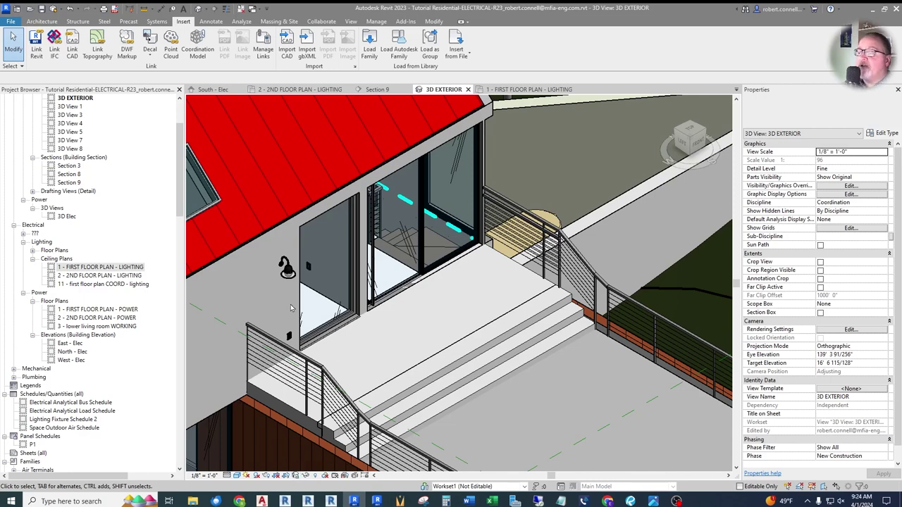
scroll(486, 310, "down", 5)
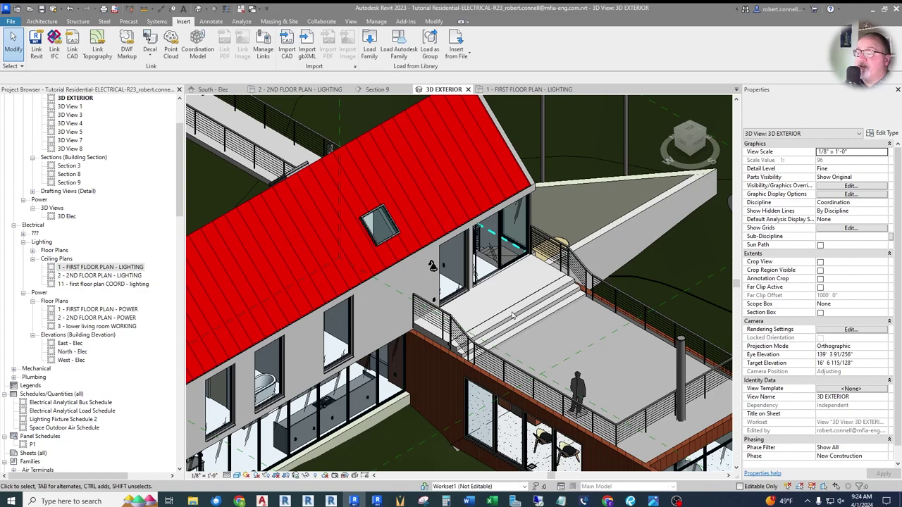
scroll(536, 278, "down", 5)
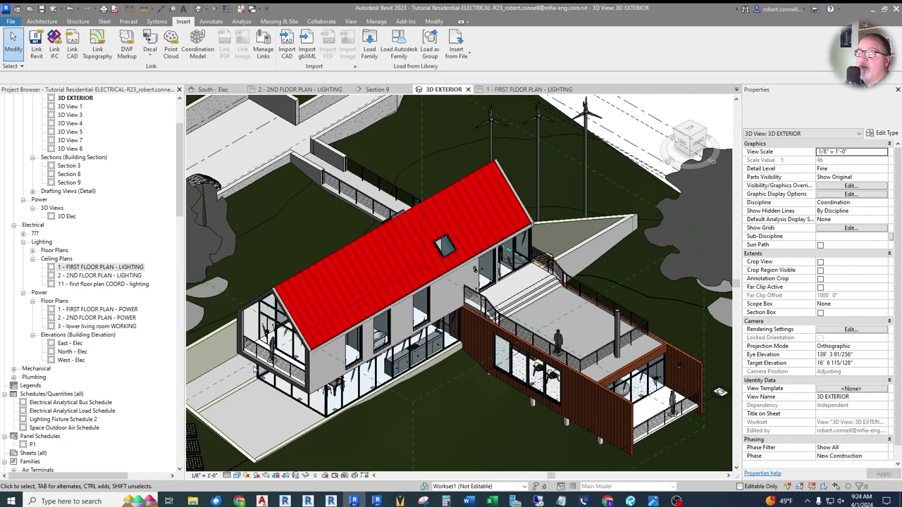
scroll(217, 366, "up", 6)
scroll(239, 353, "up", 3)
scroll(418, 359, "down", 1)
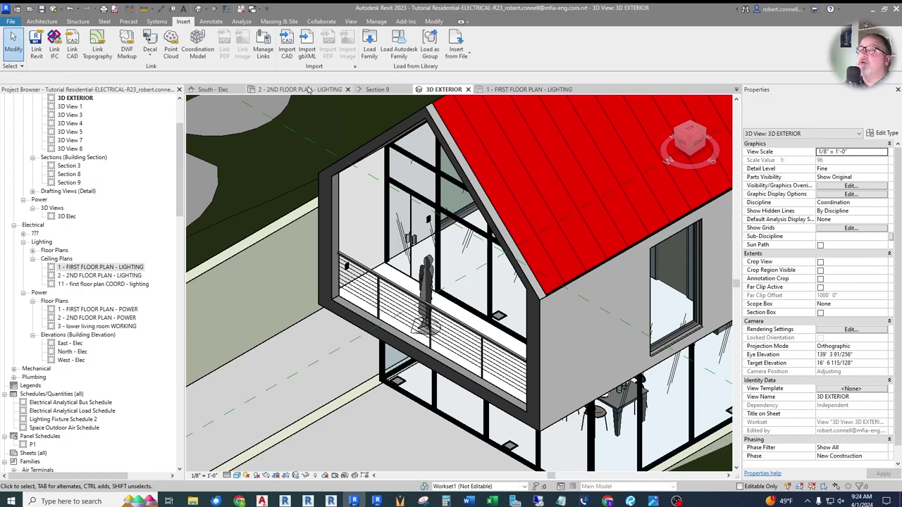
Step: Create a similar L6 fixture on the balcony wall beside Master Bedroom 206's double doors, 7' 0" above Level 2 and about 2' 11" from grid 1
left_click(296, 90)
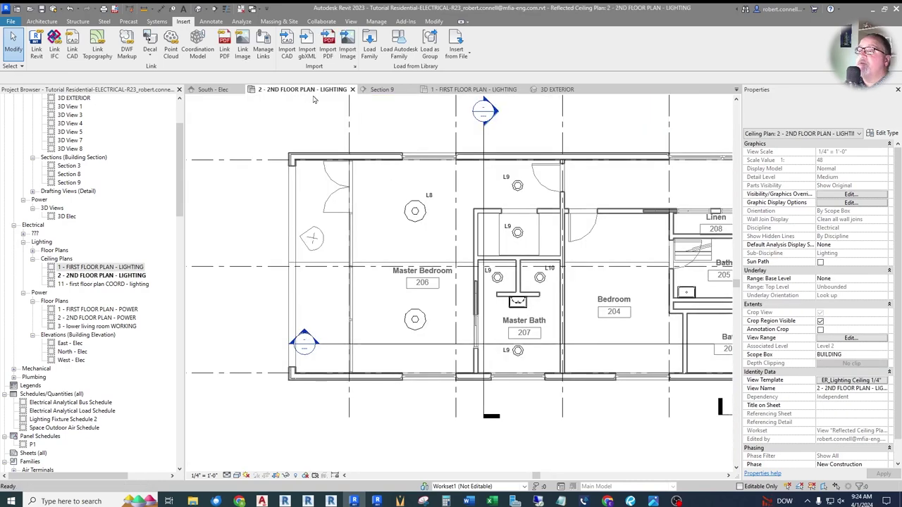
scroll(568, 344, "down", 3)
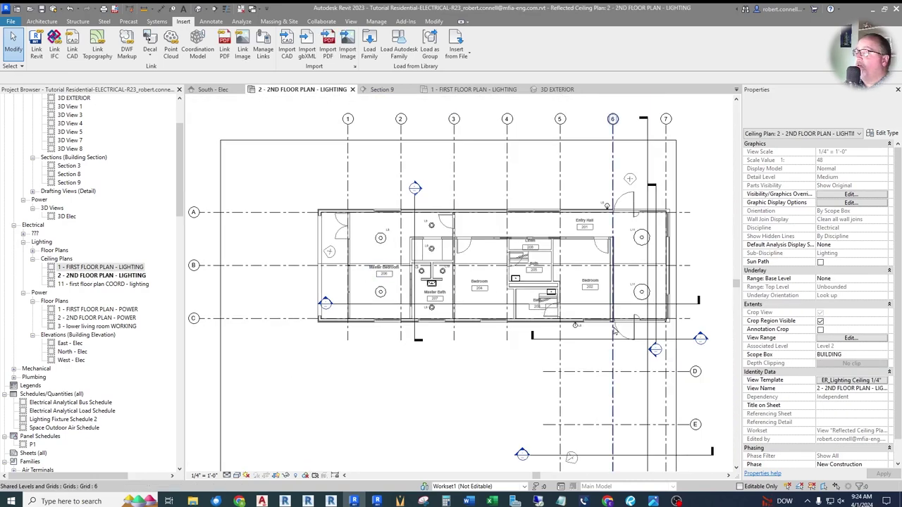
scroll(564, 341, "up", 5)
right_click(527, 314)
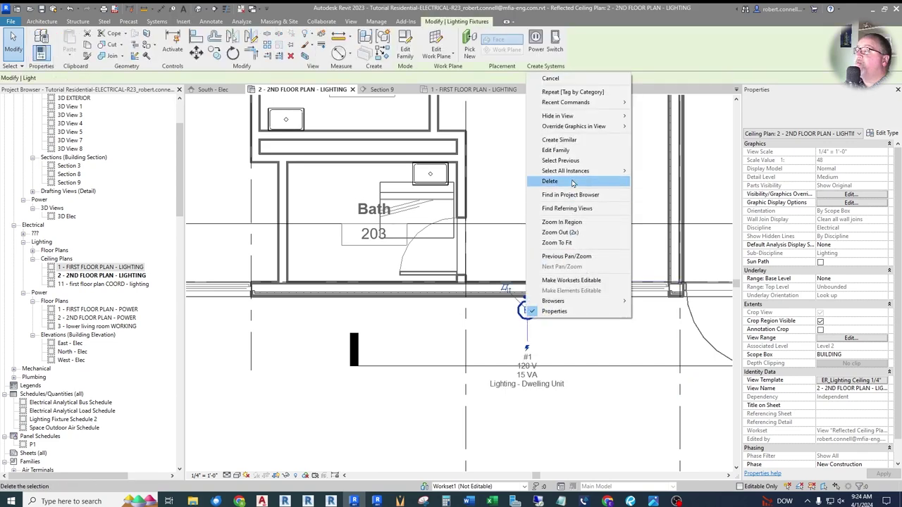
left_click(559, 140)
scroll(560, 148, "down", 4)
scroll(326, 140, "up", 5)
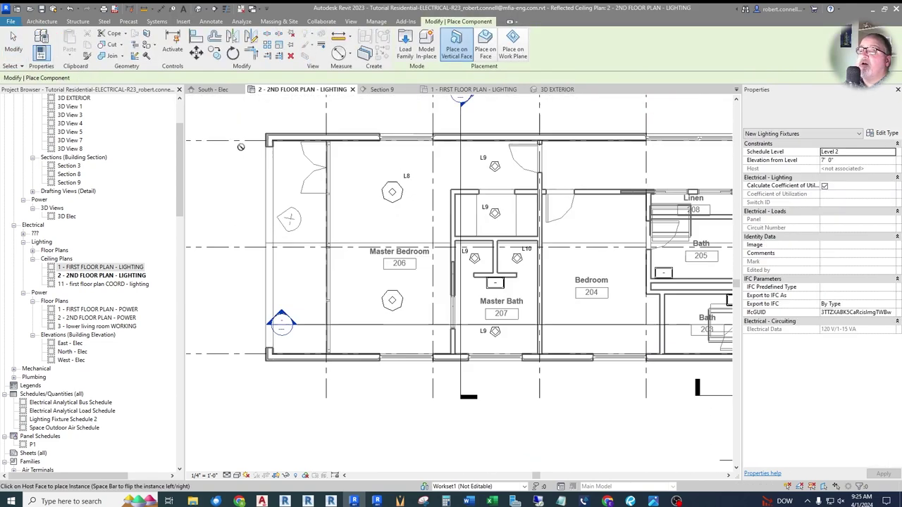
scroll(332, 143, "up", 3)
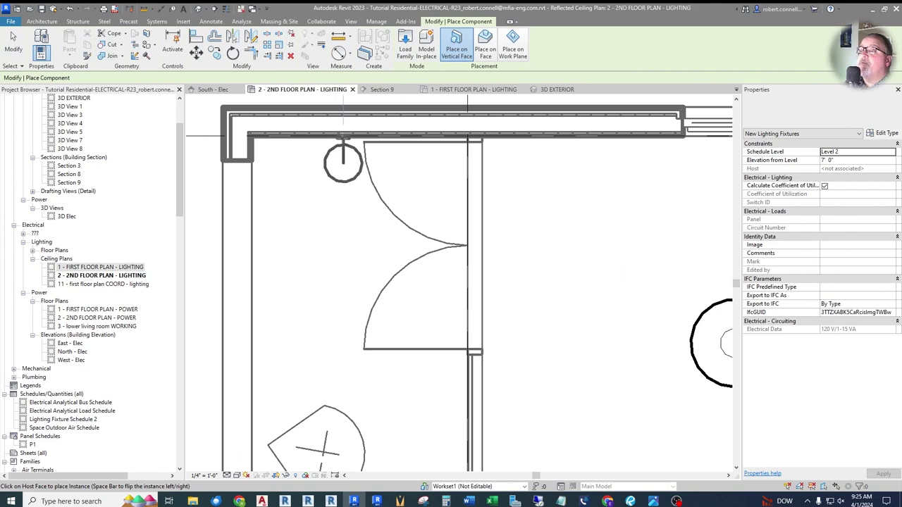
left_click(339, 141)
scroll(342, 148, "down", 3)
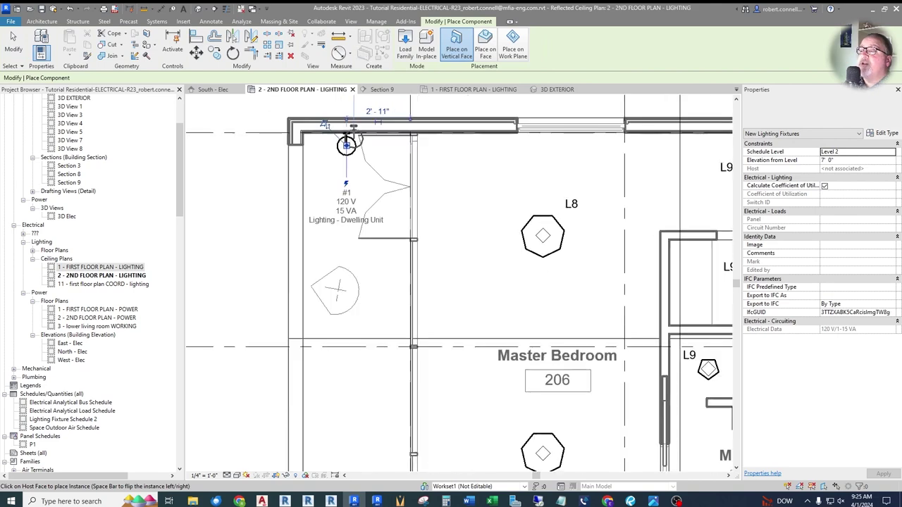
Step: Place another L6 wall fixture on the opposite balcony side wall outside Master Bedroom 206, flipped to face the balcony, about 3' 5" from the gridline
scroll(346, 169, "down", 3)
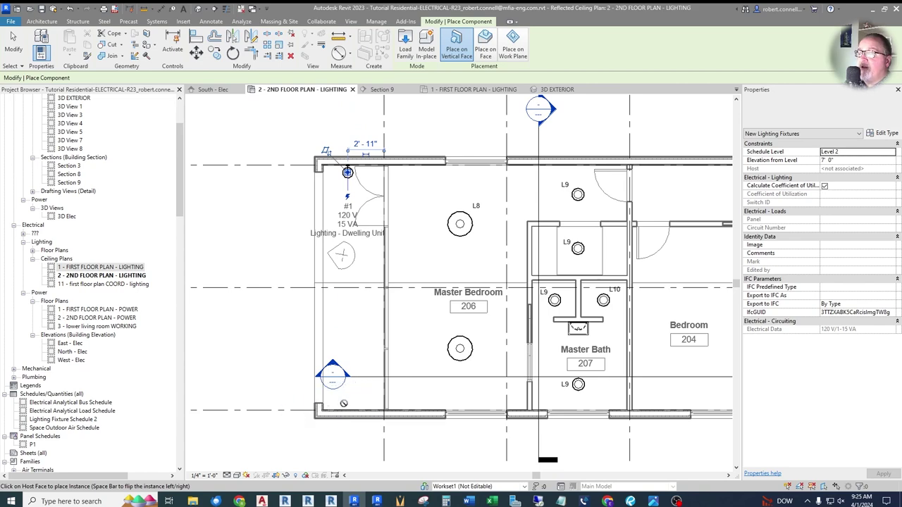
scroll(344, 403, "up", 3)
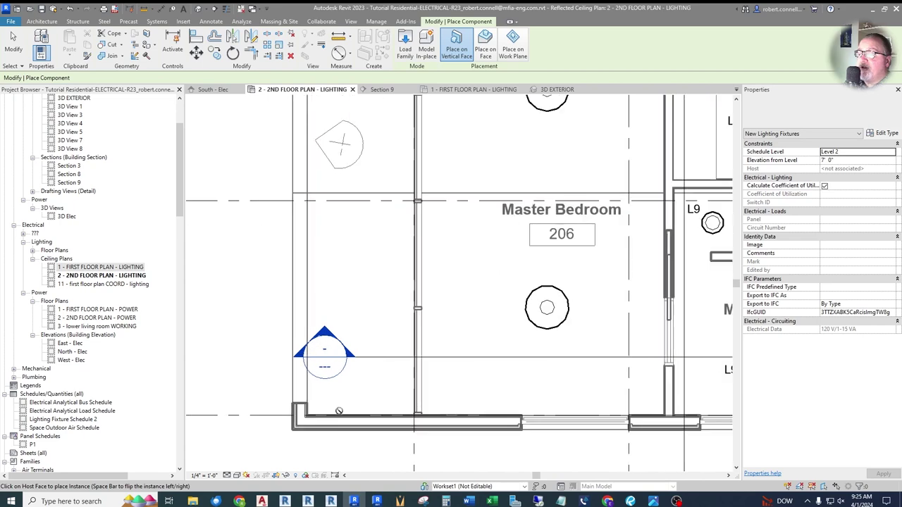
scroll(338, 423, "up", 3)
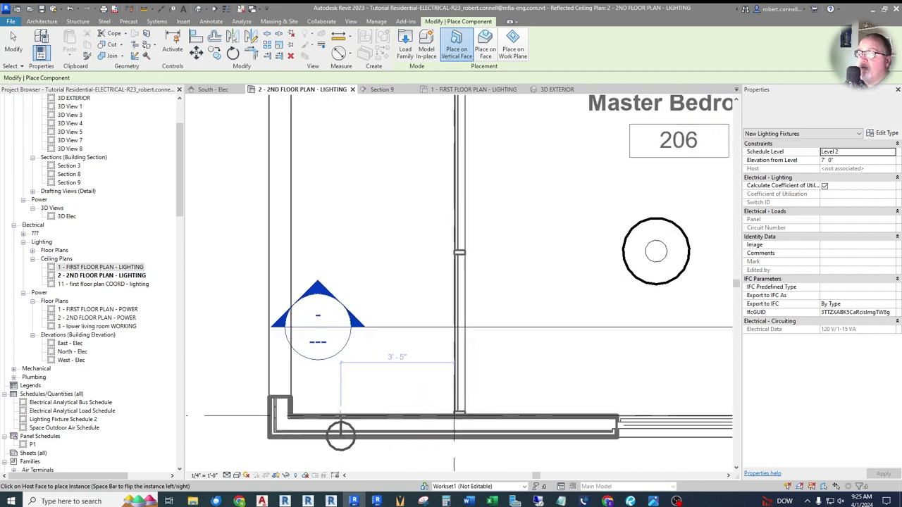
scroll(334, 411, "up", 2)
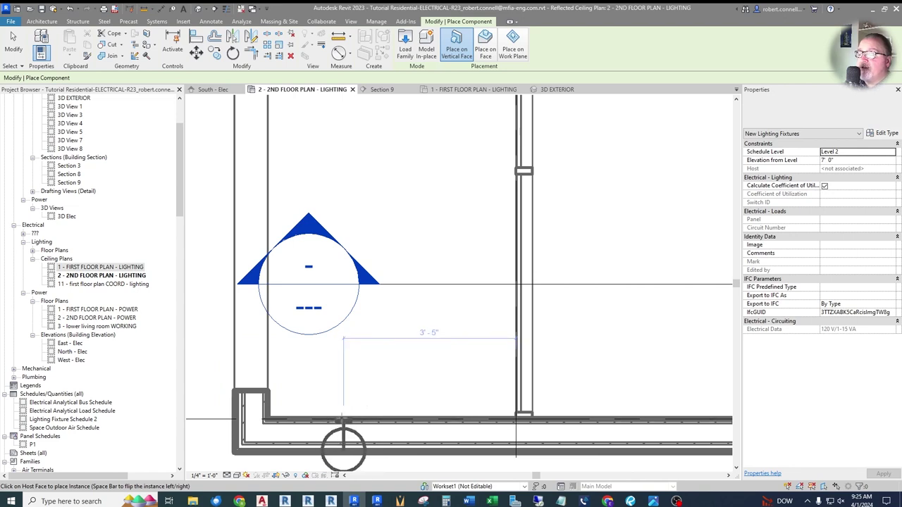
key("space")
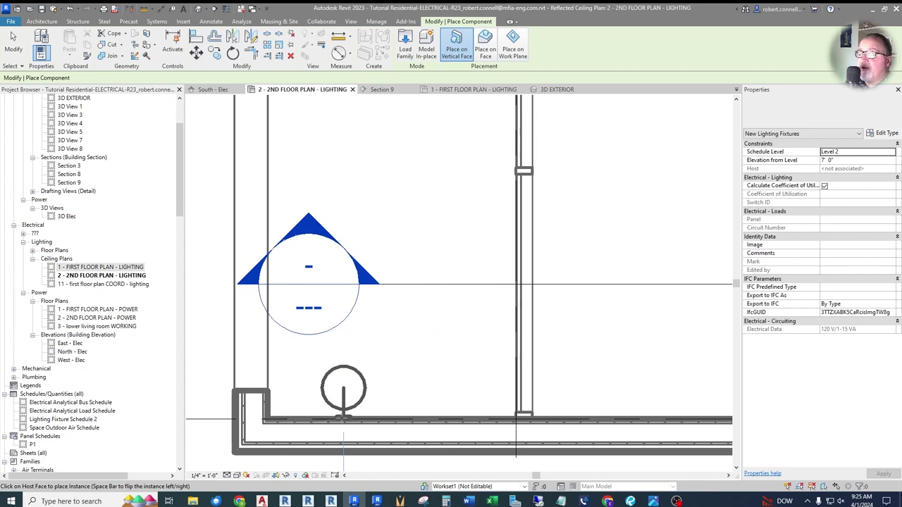
left_click(343, 416)
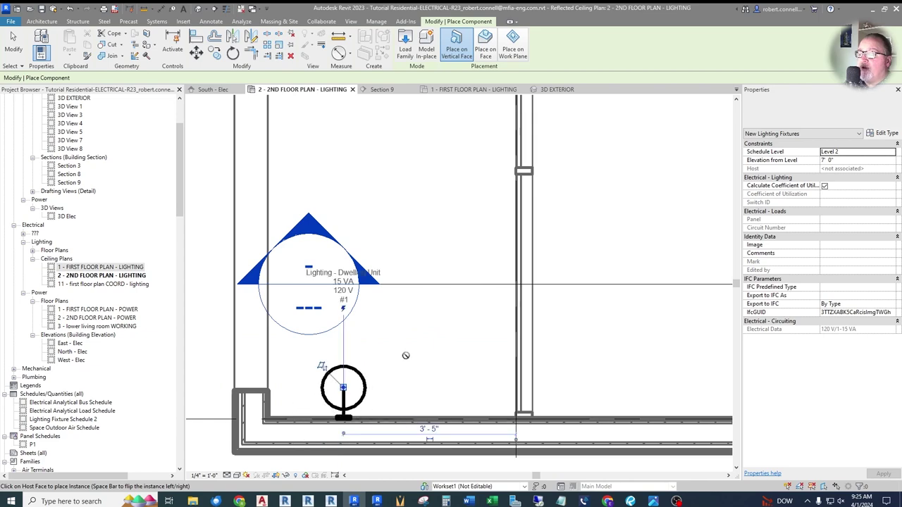
key("Escape")
Step: Tag both balcony wall fixtures by category, setting each L6 tag clear of its symbol
scroll(397, 312, "down", 3)
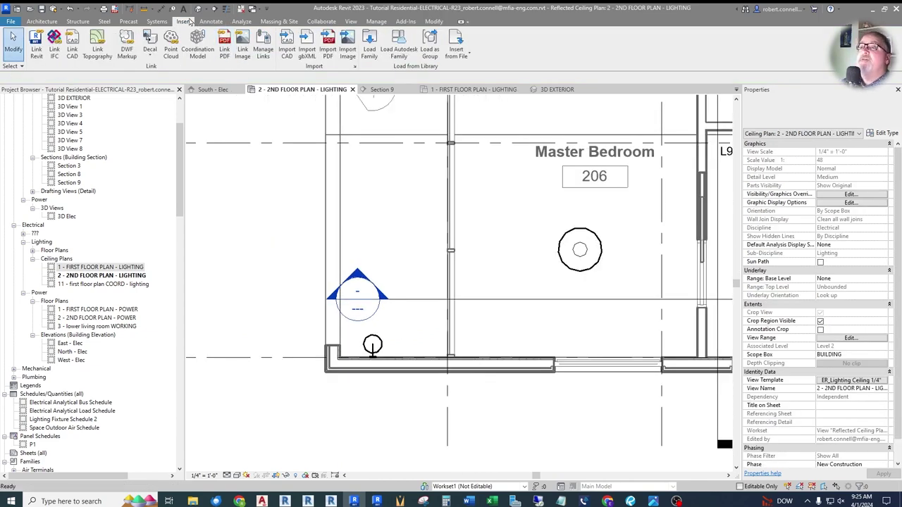
left_click(380, 294)
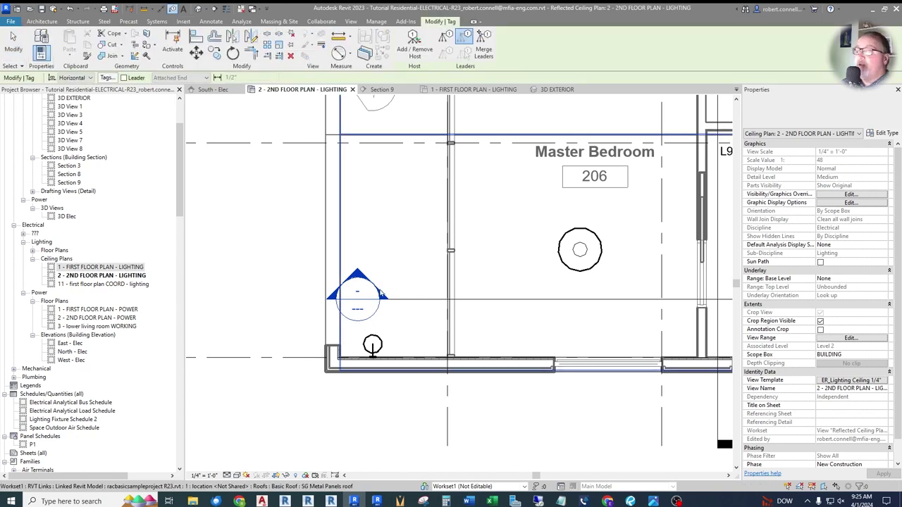
left_click(387, 355)
scroll(387, 355, "down", 5)
scroll(391, 162, "up", 8)
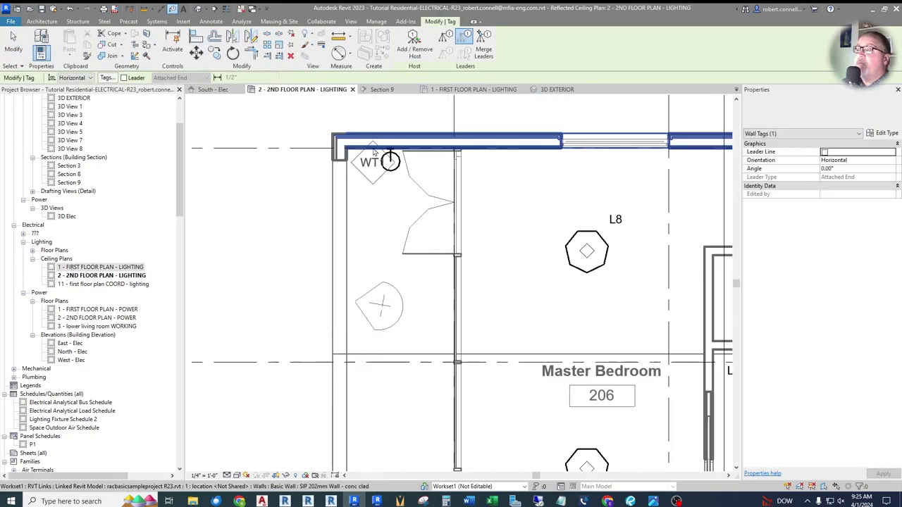
left_click(396, 165)
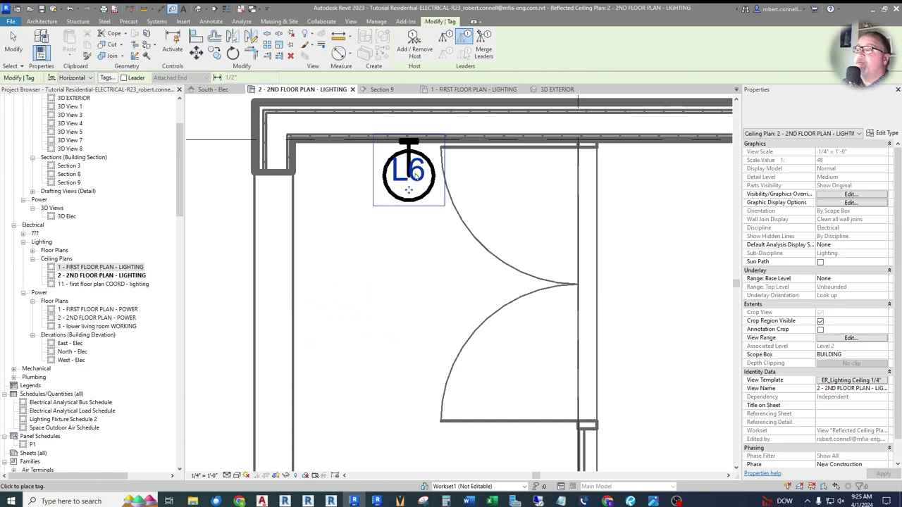
left_click_drag(409, 191, 369, 232)
key("Escape")
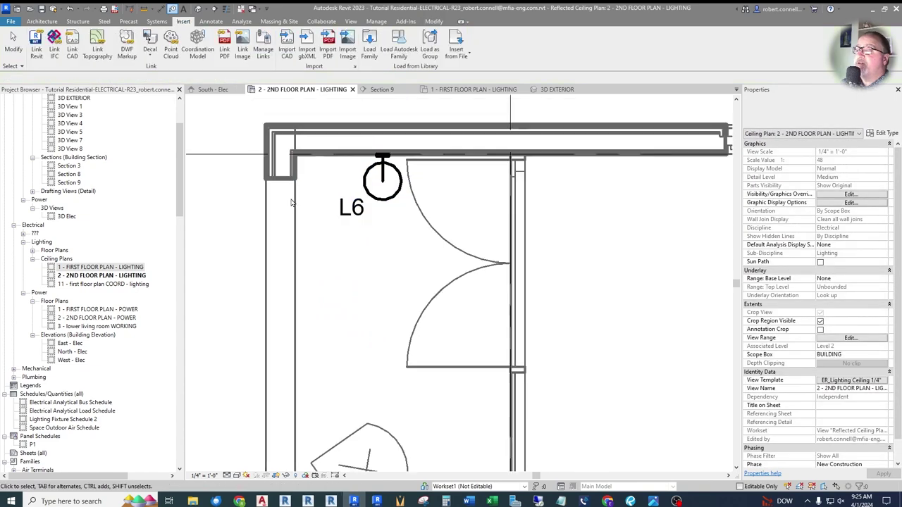
Step: Expand the Lighting Devices families in the project to list the Lighting Switches types
scroll(369, 231, "down", 5)
scroll(295, 280, "up", 3)
scroll(294, 280, "down", 1)
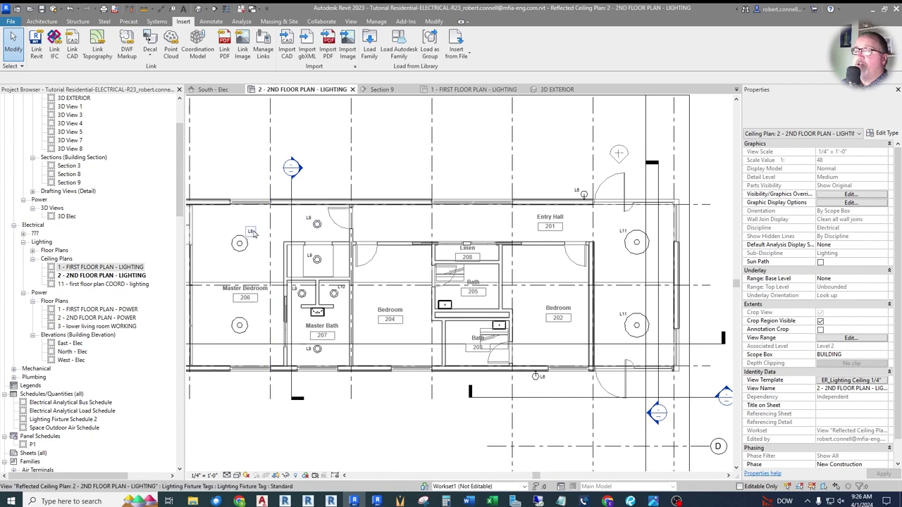
scroll(395, 240, "up", 3)
scroll(384, 237, "up", 3)
scroll(335, 224, "down", 2)
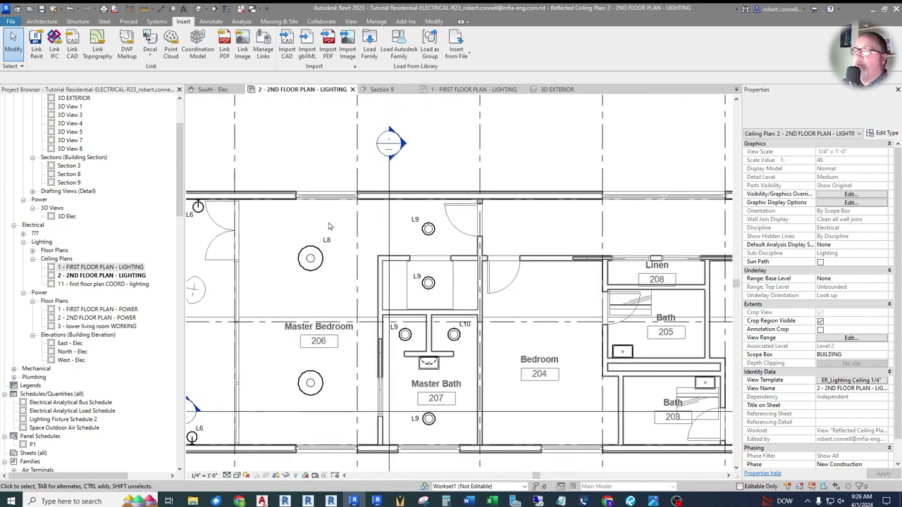
left_click_drag(180, 186, 182, 293)
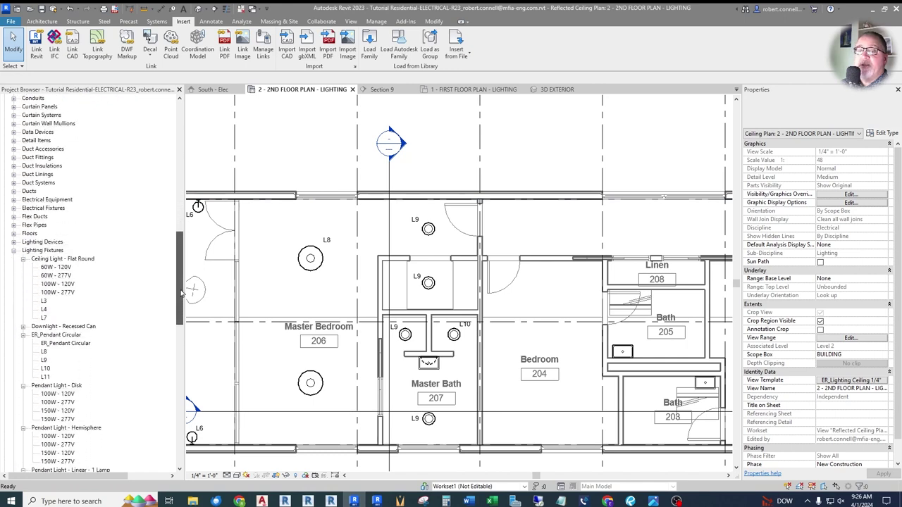
left_click(14, 242)
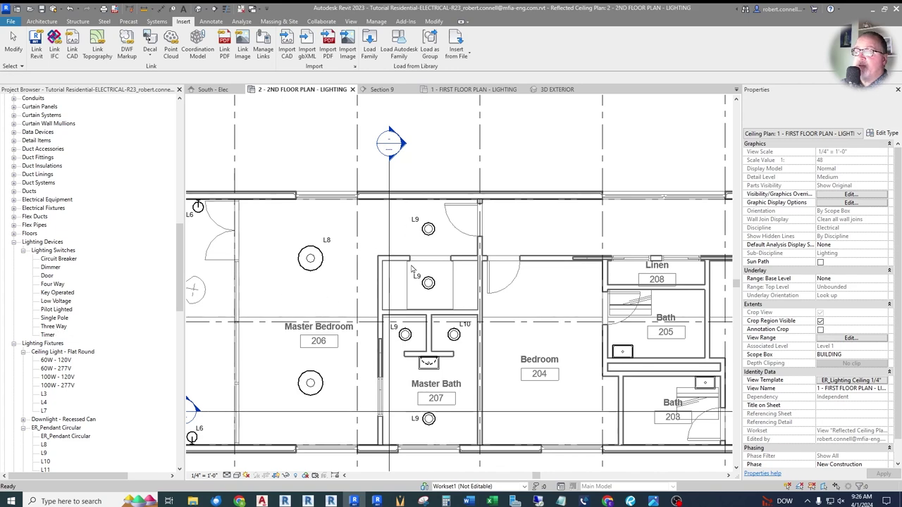
scroll(317, 286, "down", 3)
scroll(346, 291, "up", 4)
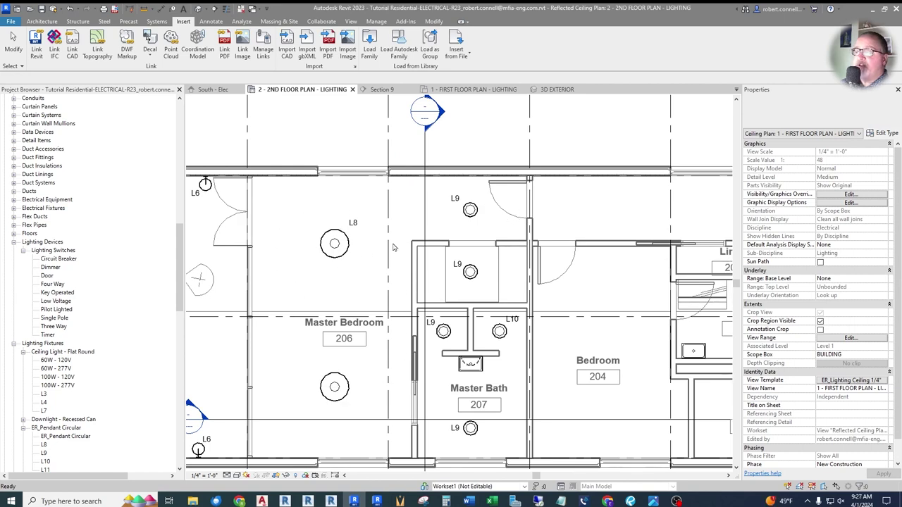
Step: Dismiss the save reminder and place a Single Pole switch beside Master Bedroom 206's entry door, on the room-side wall face, 4' 0" above Level 2
left_click(49, 319)
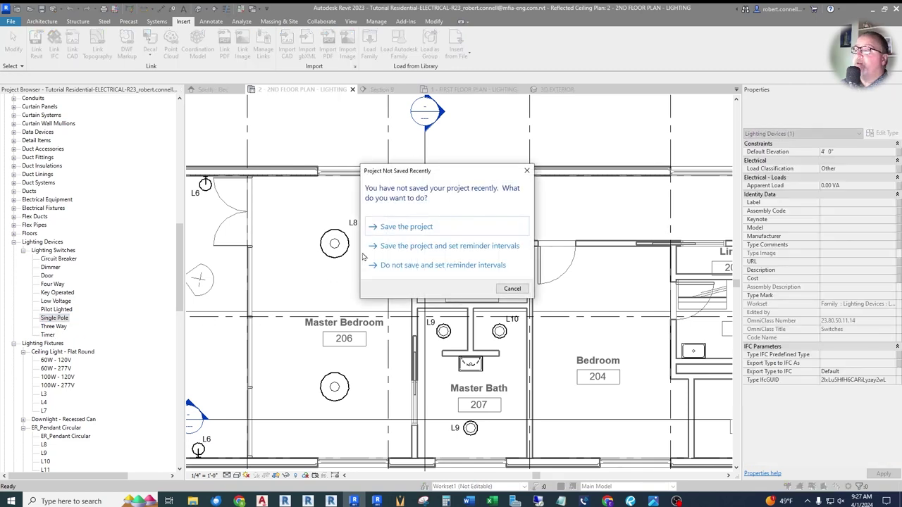
left_click(513, 289)
scroll(504, 223, "up", 2)
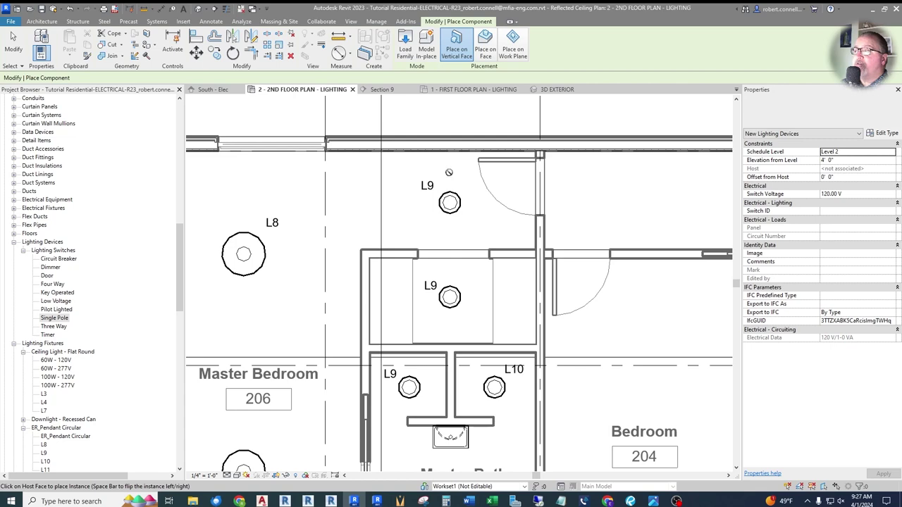
scroll(513, 231, "up", 1)
scroll(513, 232, "up", 1)
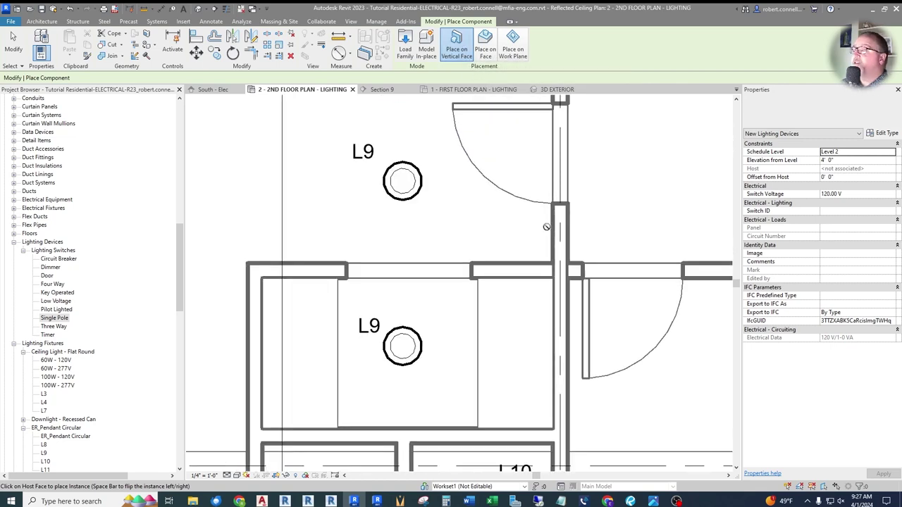
scroll(550, 226, "up", 1)
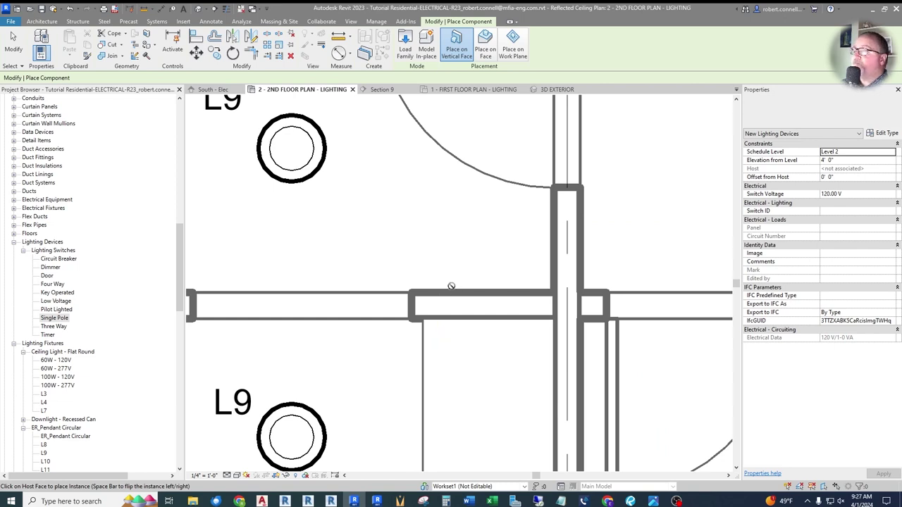
left_click(553, 208)
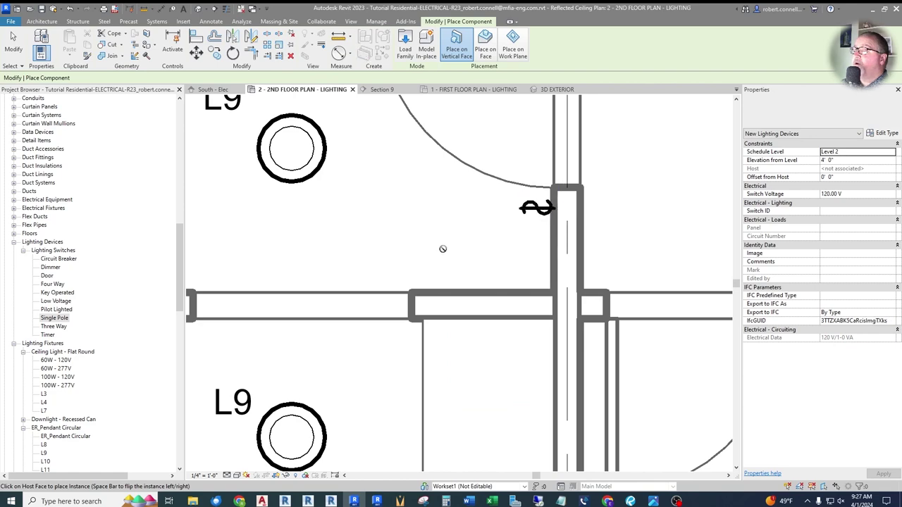
key("Escape")
key("Escape")
Step: Examine the L8 and L9 fixtures around Master Bedroom 206's entry and closet in relation to the new switch
scroll(444, 252, "down", 2)
scroll(478, 229, "down", 2)
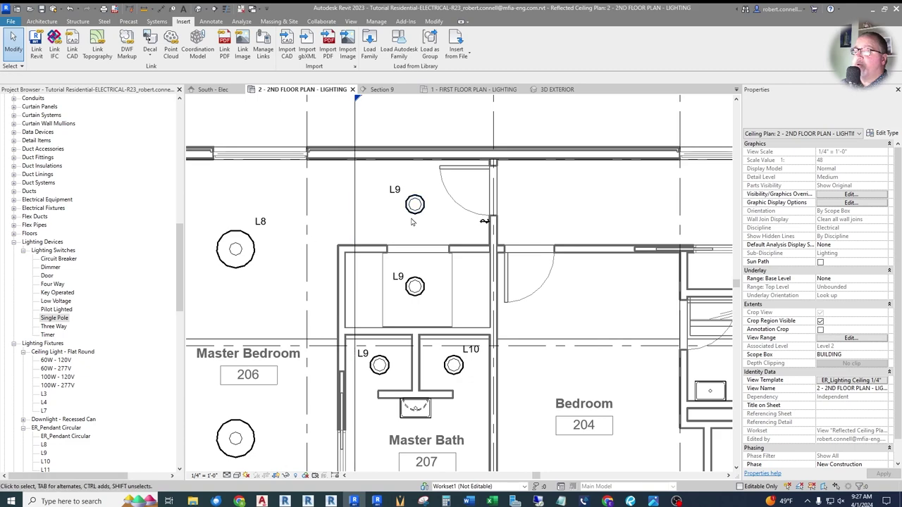
scroll(383, 235, "down", 3)
scroll(363, 313, "up", 4)
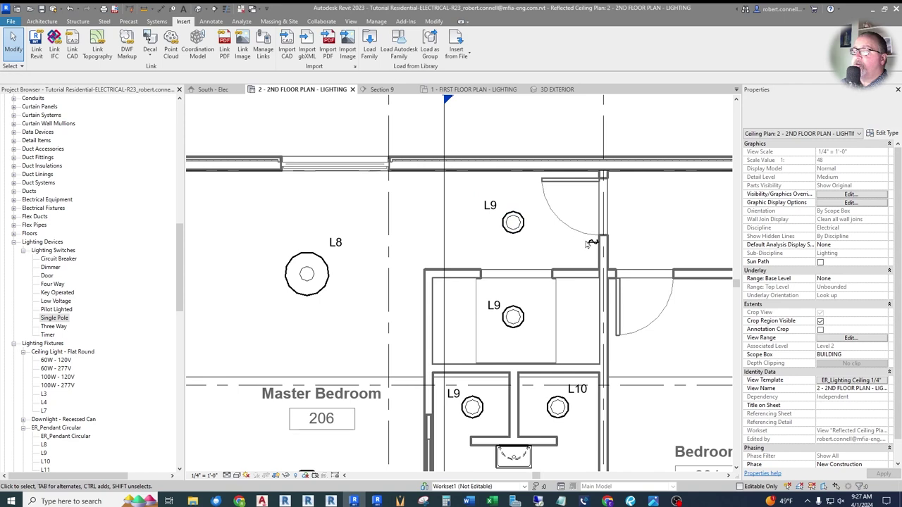
scroll(586, 243, "down", 1)
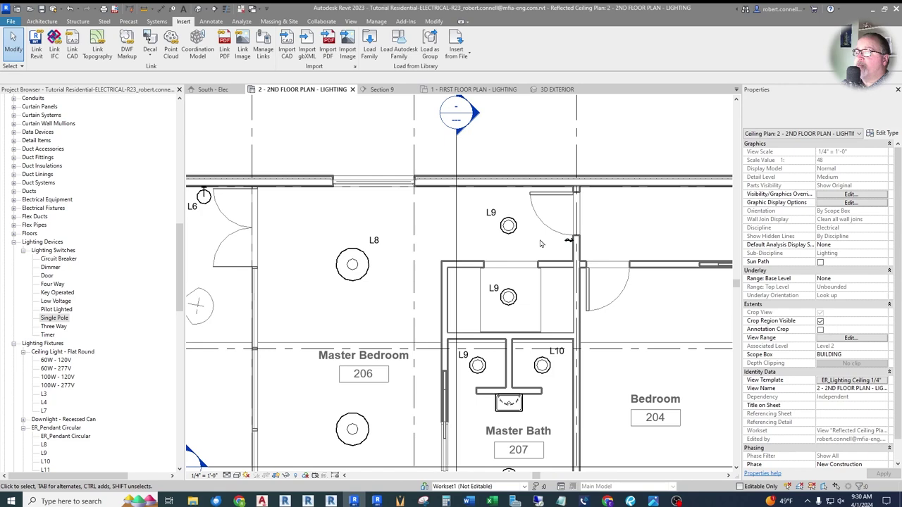
scroll(547, 240, "up", 1)
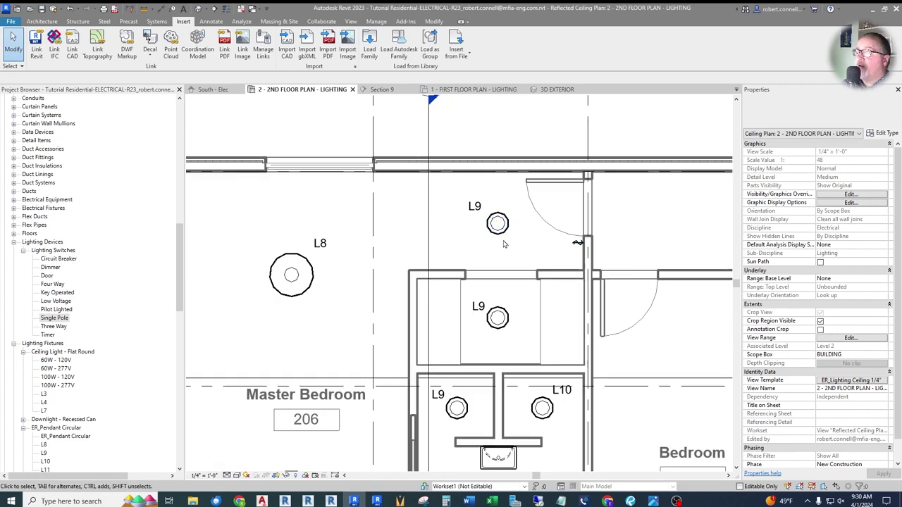
scroll(498, 225, "down", 1)
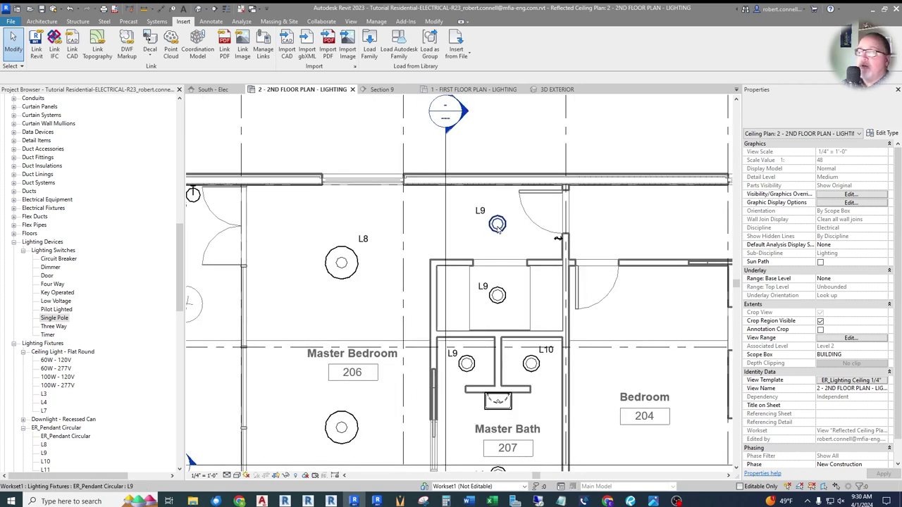
scroll(497, 225, "up", 1)
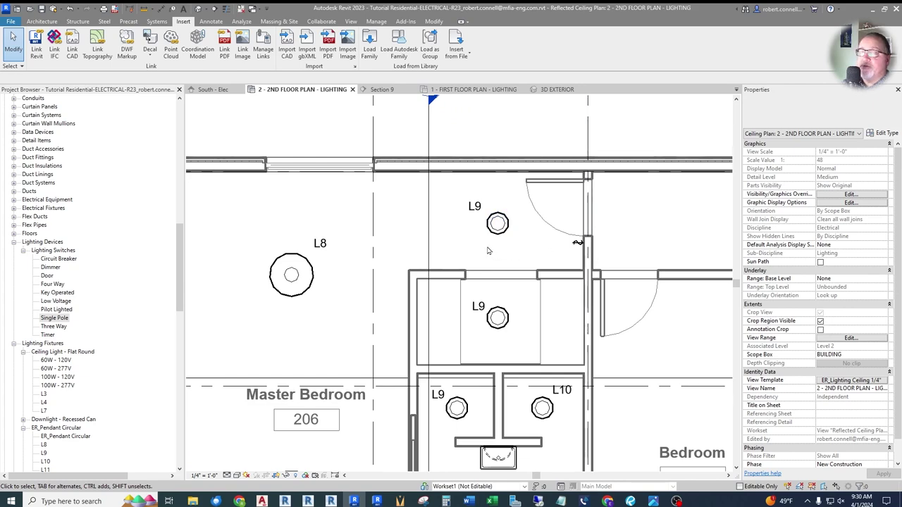
scroll(489, 252, "down", 1)
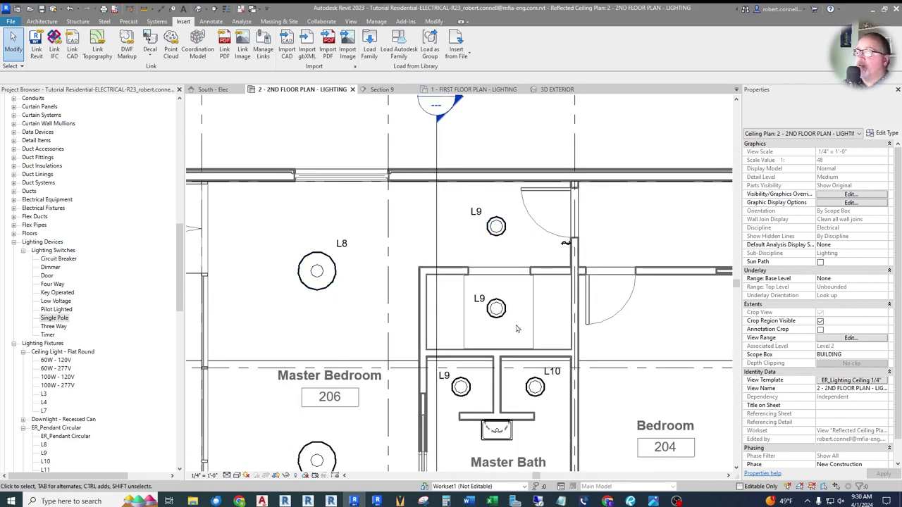
scroll(518, 325, "up", 1)
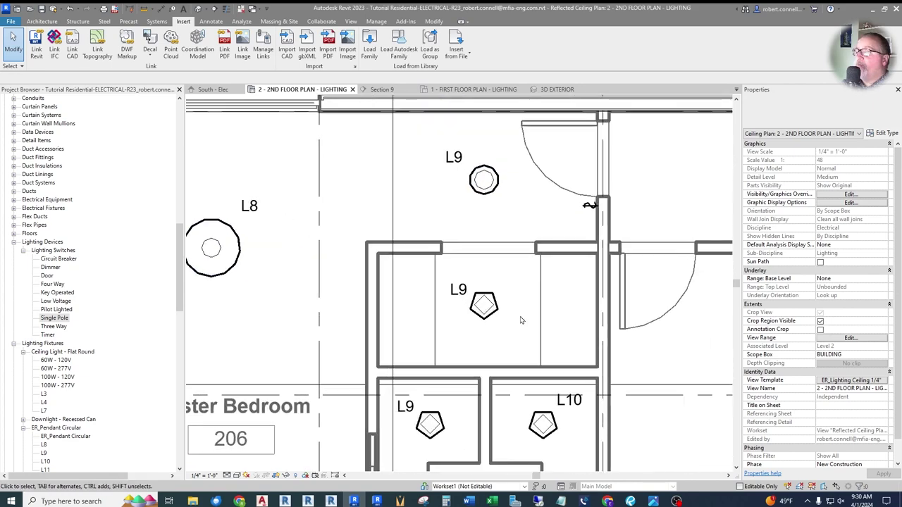
Step: Create a similar Single Pole switch on the closet's inner wall face beside its opening, about 1' 10" from the gridline and 4' 0" above Level 2
right_click(587, 205)
left_click(613, 274)
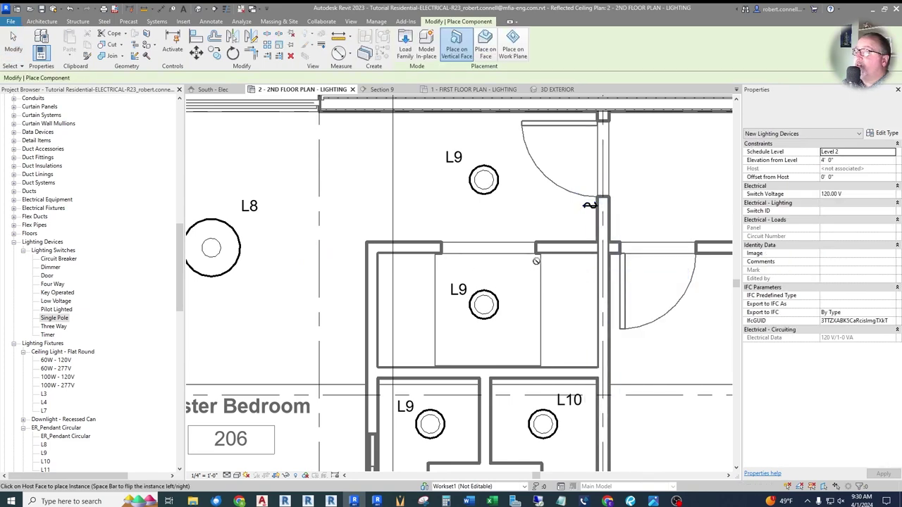
scroll(543, 261, "up", 2)
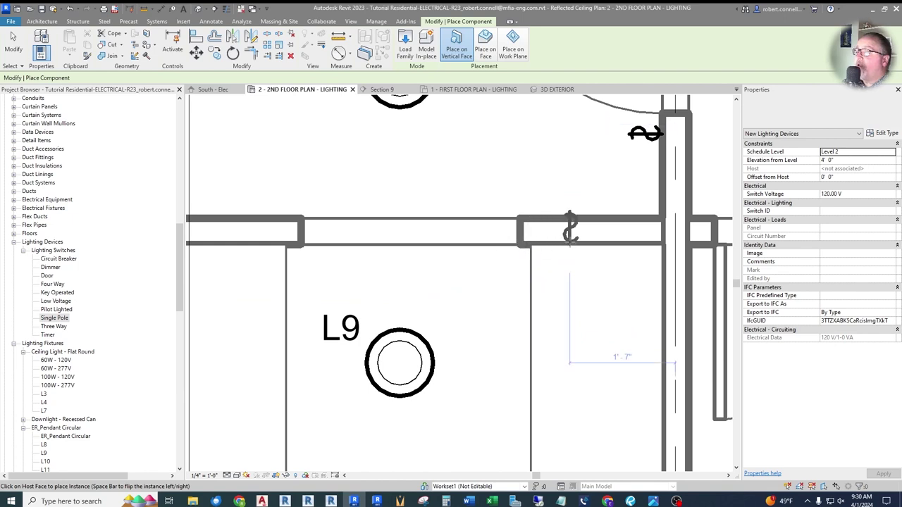
scroll(529, 243, "down", 2)
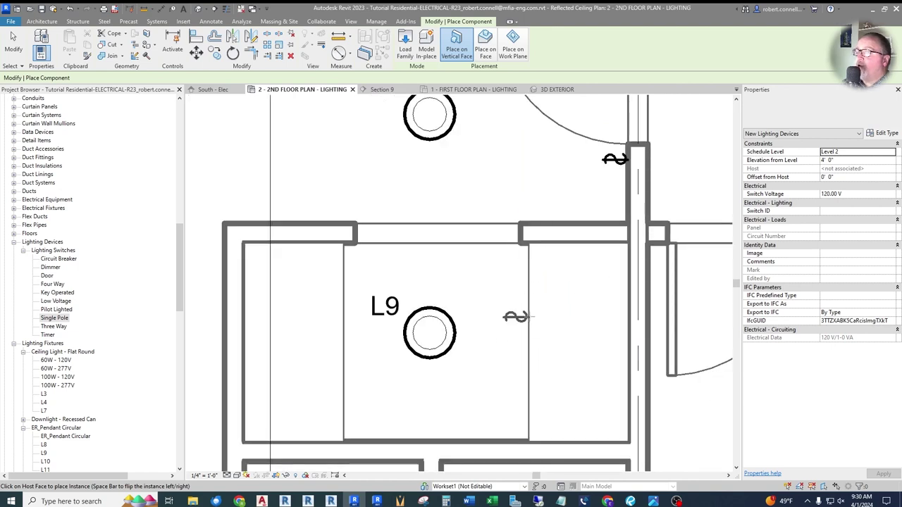
scroll(547, 250, "up", 2)
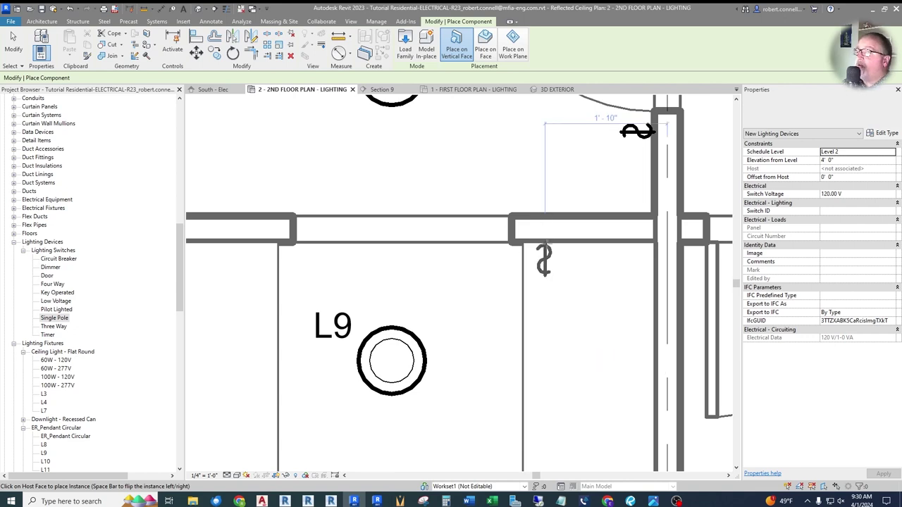
left_click(544, 243)
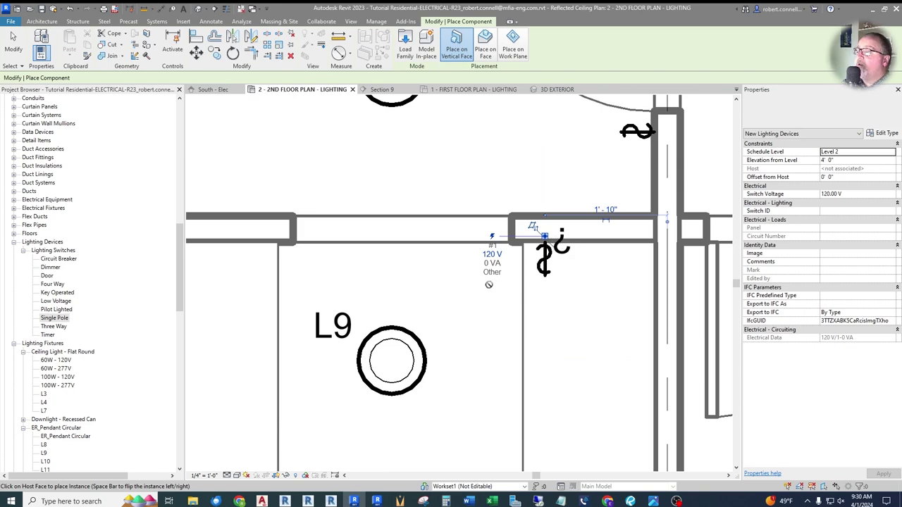
key("Escape")
key("Escape")
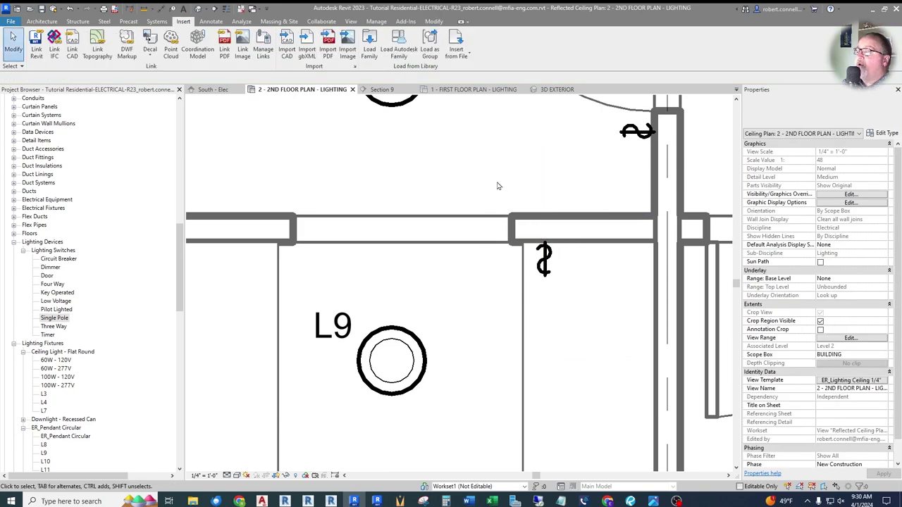
right_click(632, 129)
left_click(663, 197)
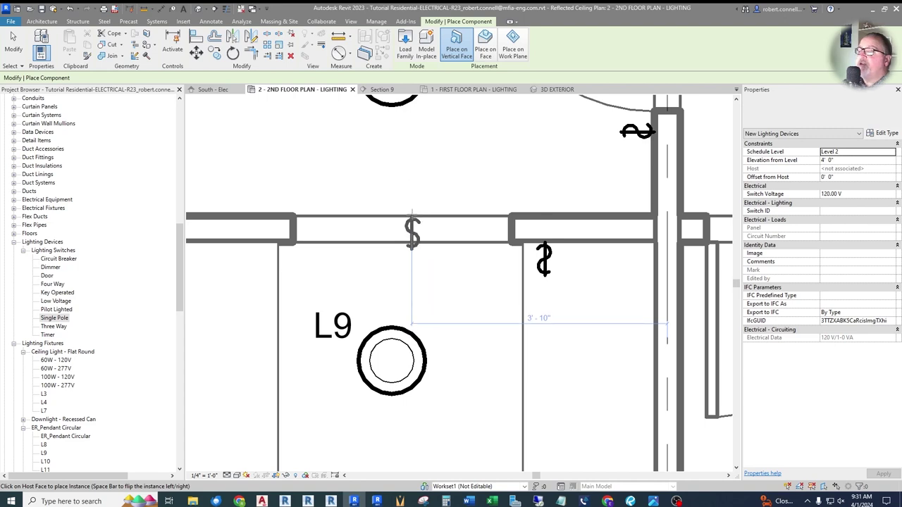
key("space")
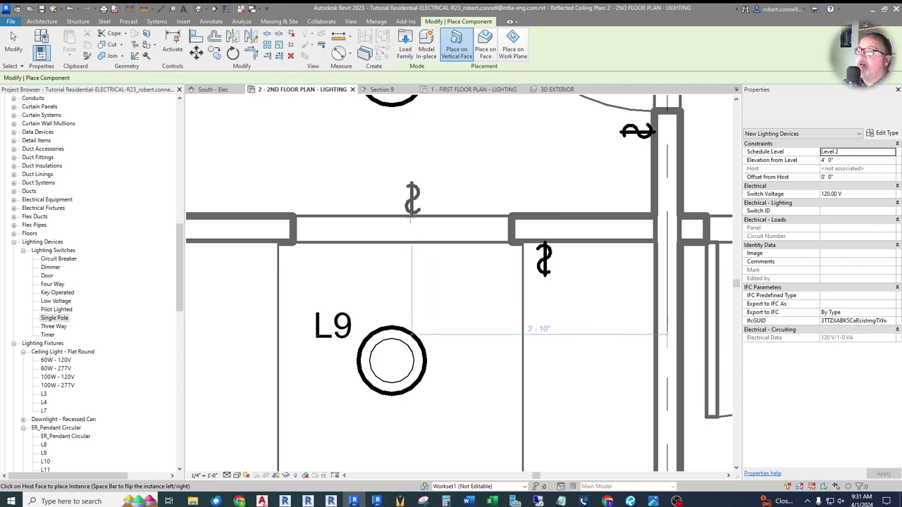
key("space")
key("space")
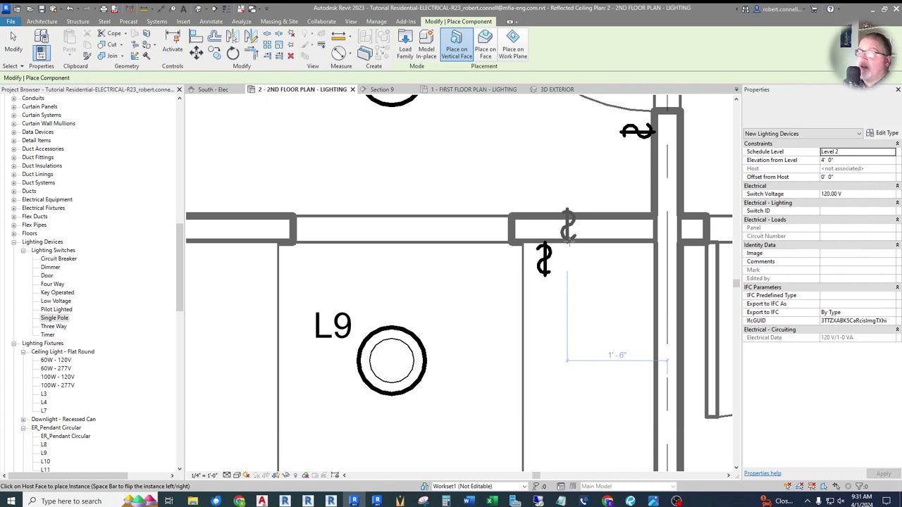
key("space")
key("space")
key("space")
key("space")
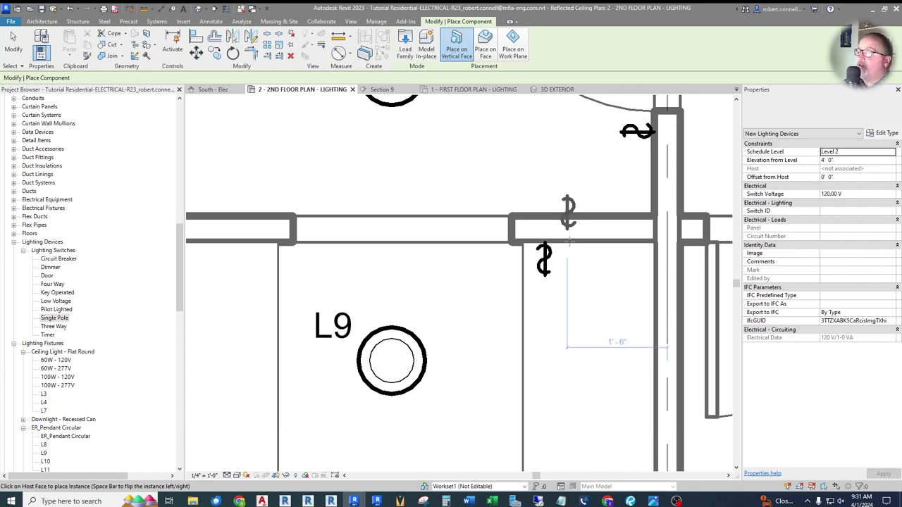
key("space")
key("space")
key("space")
key("Escape")
key("Escape")
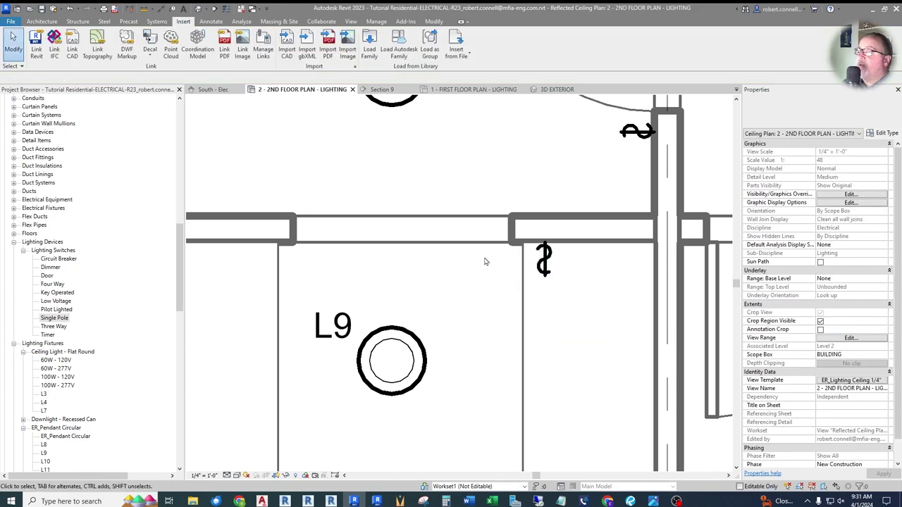
Step: Create a similar Single Pole switch on Master Bath 207's inner wall face beside the sliding door opening, 4' 0" above Level 2
scroll(494, 262, "down", 5)
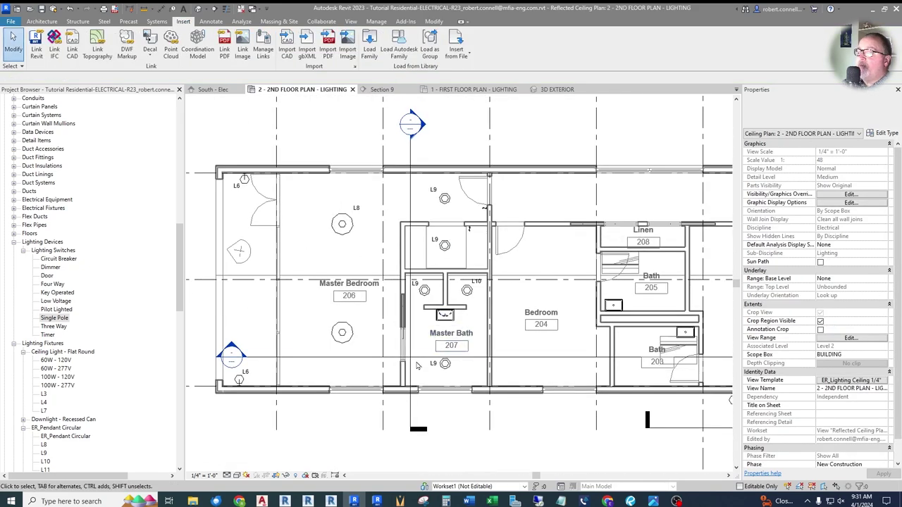
scroll(416, 365, "up", 3)
scroll(402, 268, "up", 1)
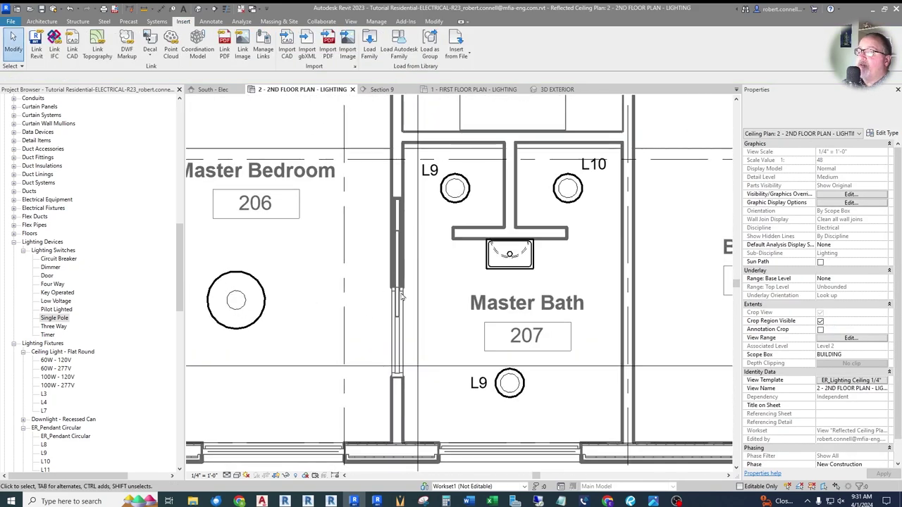
scroll(400, 297, "down", 1)
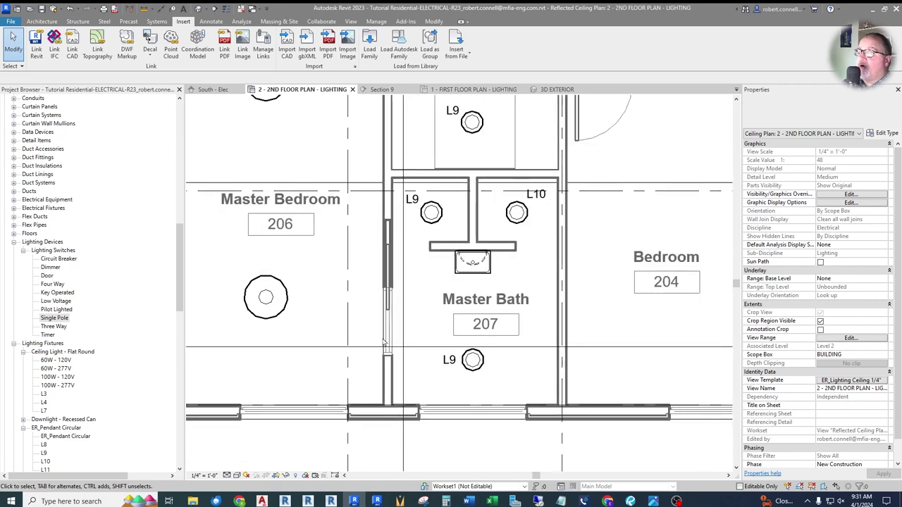
scroll(384, 333, "up", 2)
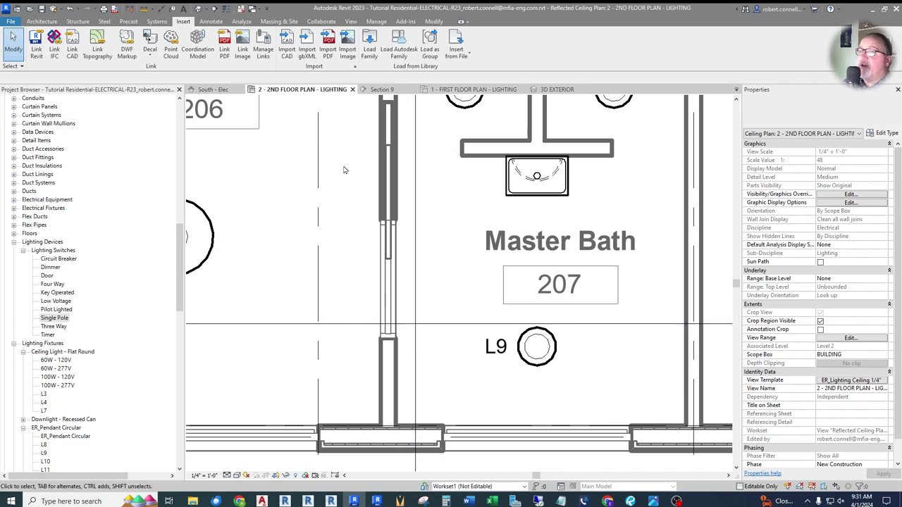
scroll(408, 278, "down", 4)
scroll(466, 155, "up", 2)
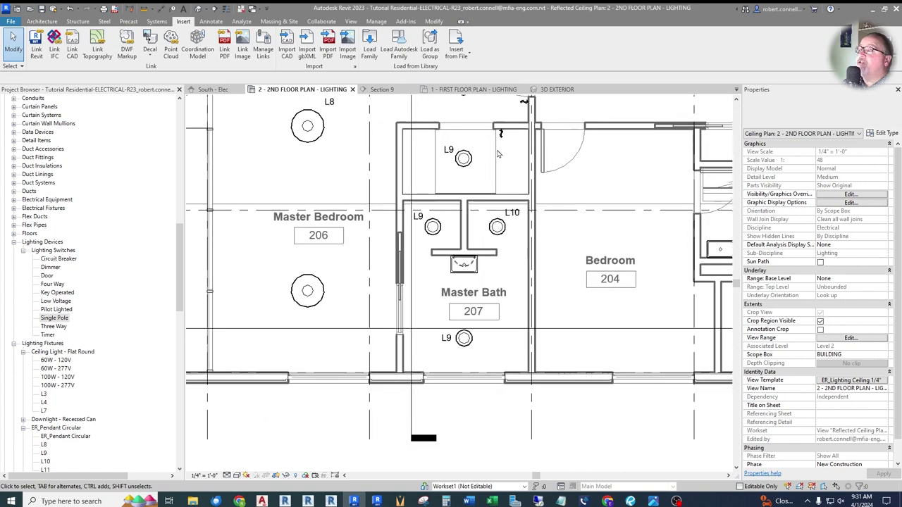
right_click(502, 140)
left_click(539, 206)
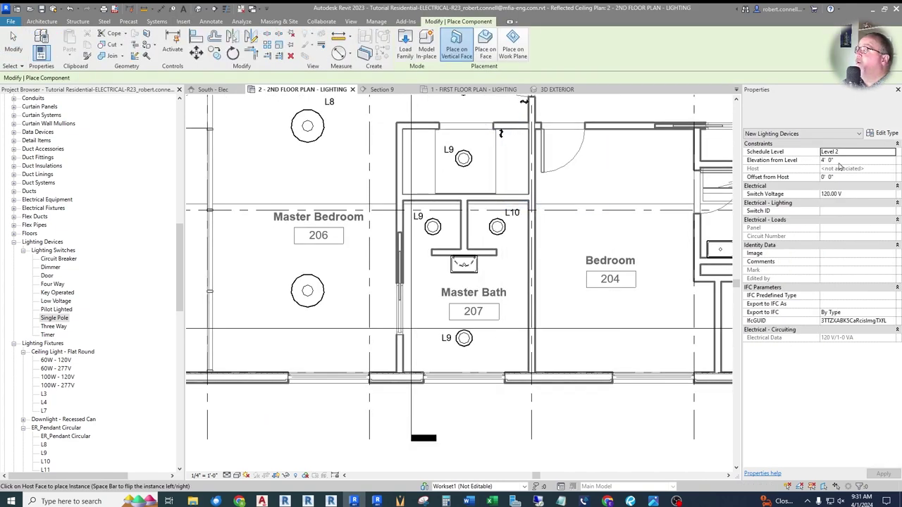
scroll(383, 336, "up", 5)
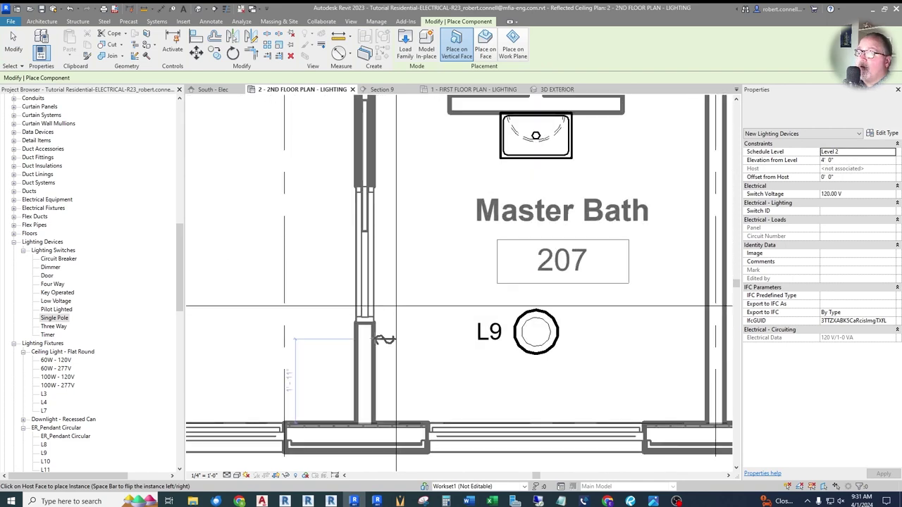
left_click(376, 338)
key("Escape")
key("Escape")
Step: Shift the section line crossing Master Bath 207 slightly farther into the room and open its view, Section 3
scroll(363, 339, "down", 3)
scroll(363, 339, "down", 5)
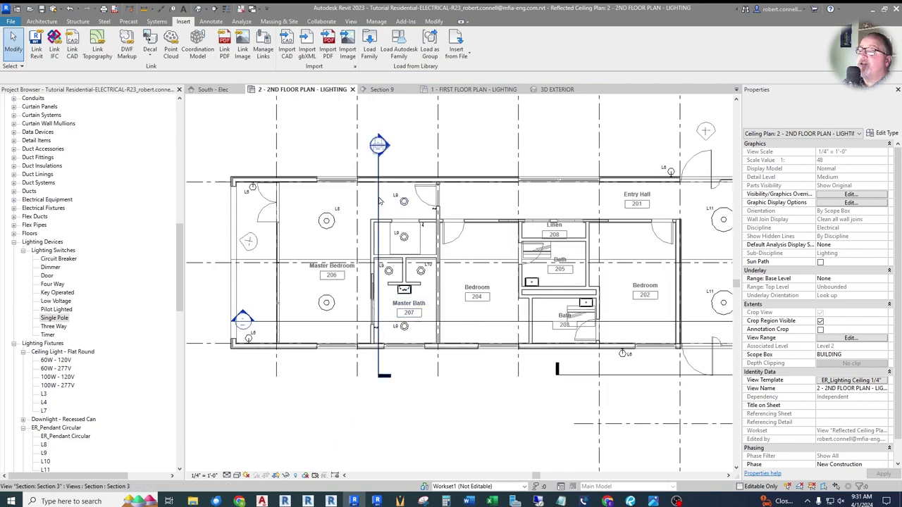
left_click(383, 204)
key("Escape")
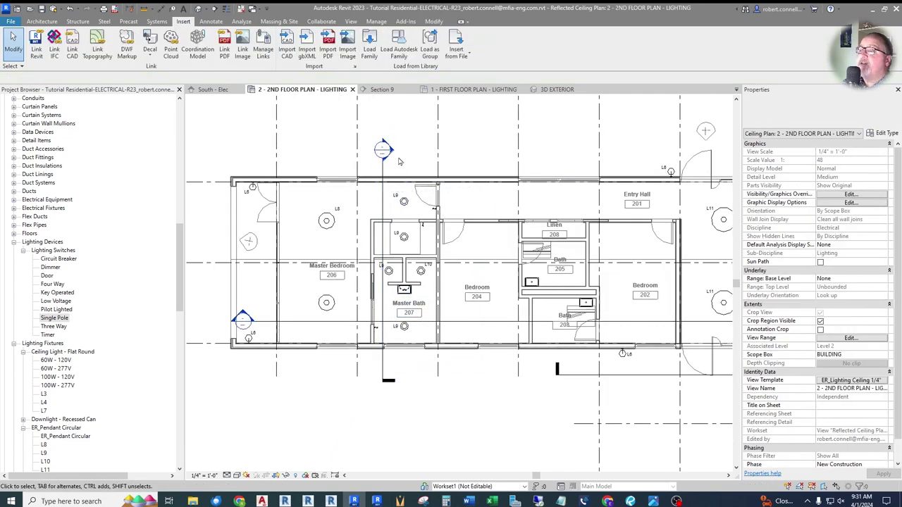
double_click(391, 153)
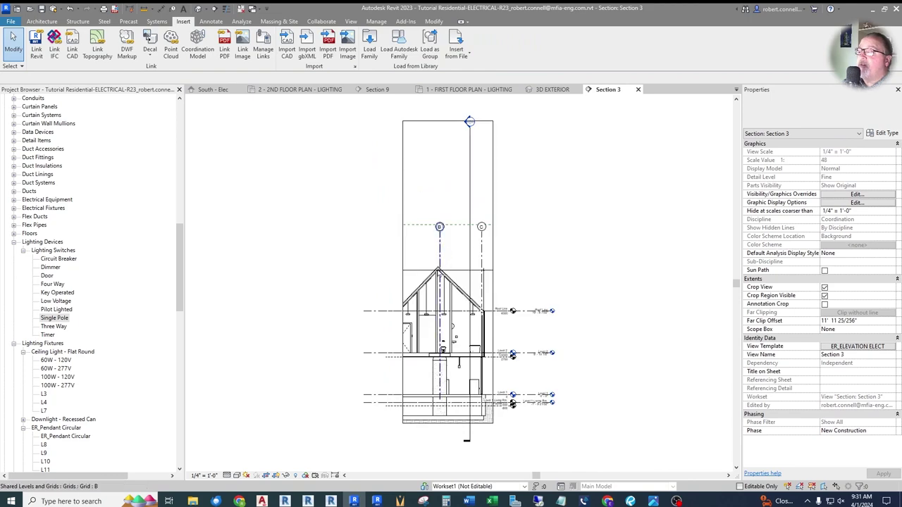
Step: In Section 3, move the light switch beside the bedroom entry door sideways so it clears the door casing
scroll(396, 343, "up", 8)
scroll(352, 292, "up", 2)
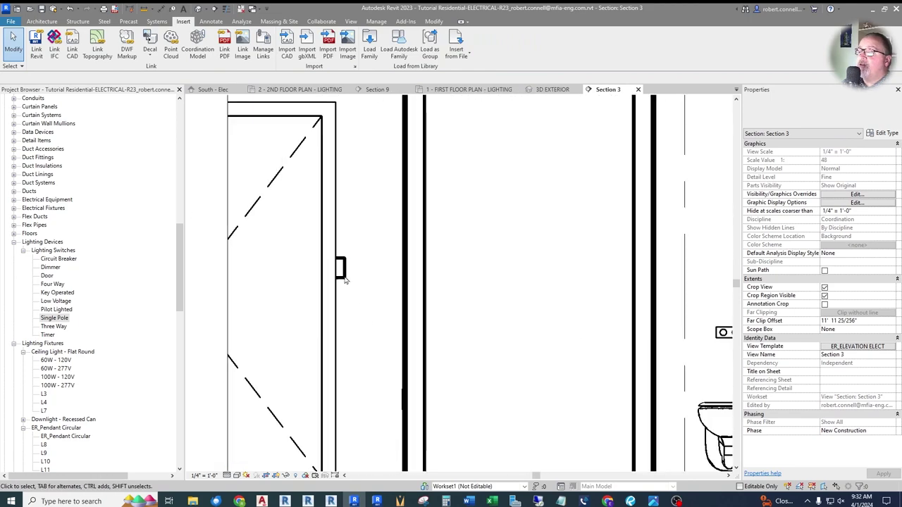
scroll(322, 291, "down", 3)
scroll(365, 234, "up", 3)
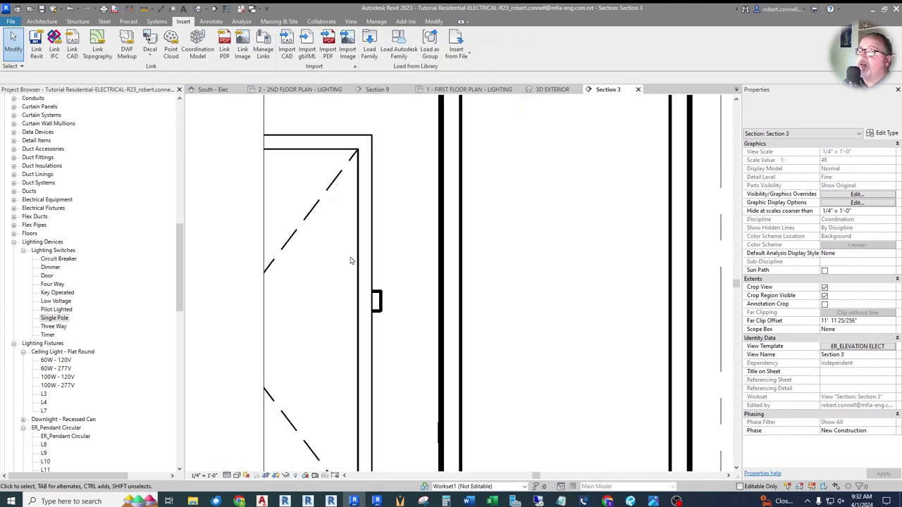
scroll(352, 282, "up", 2)
left_click_drag(407, 303, 468, 308)
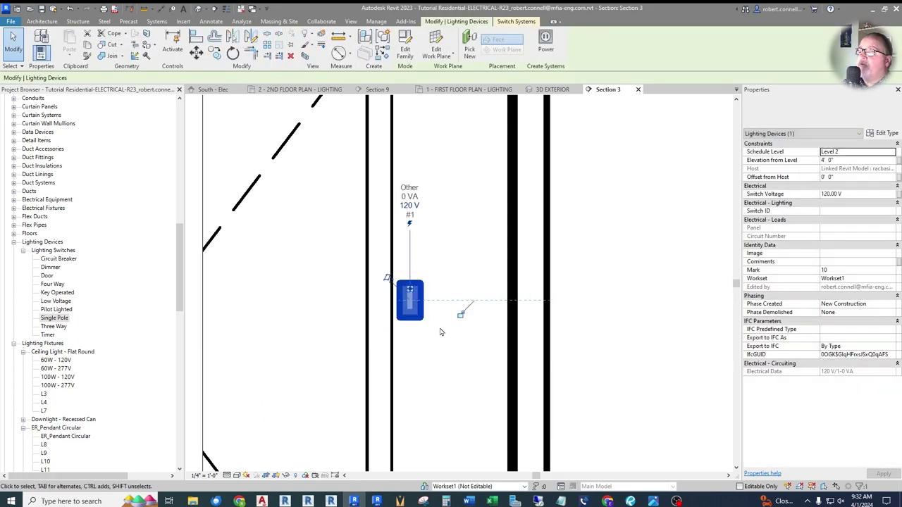
key("Escape")
scroll(359, 261, "down", 3)
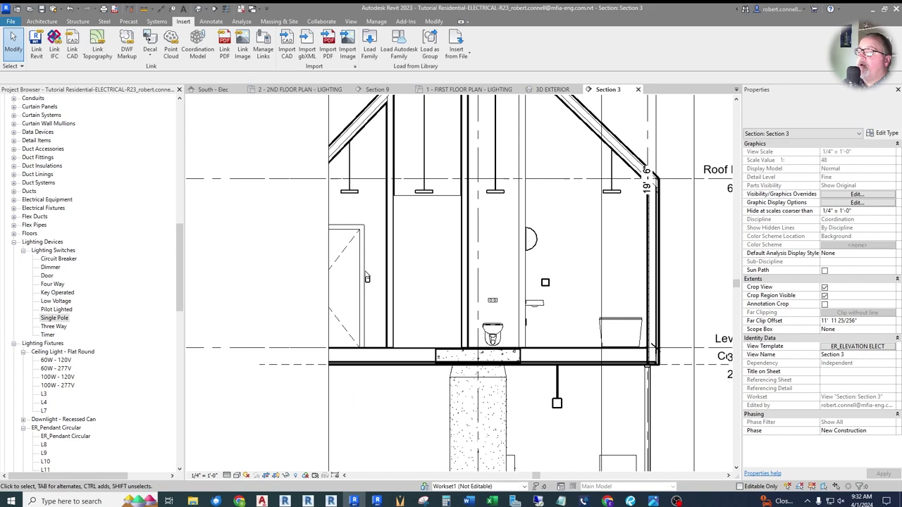
Step: Inspect the moved switch's position and height relative to the door casing in Section 3
scroll(360, 282, "up", 3)
scroll(356, 312, "down", 2)
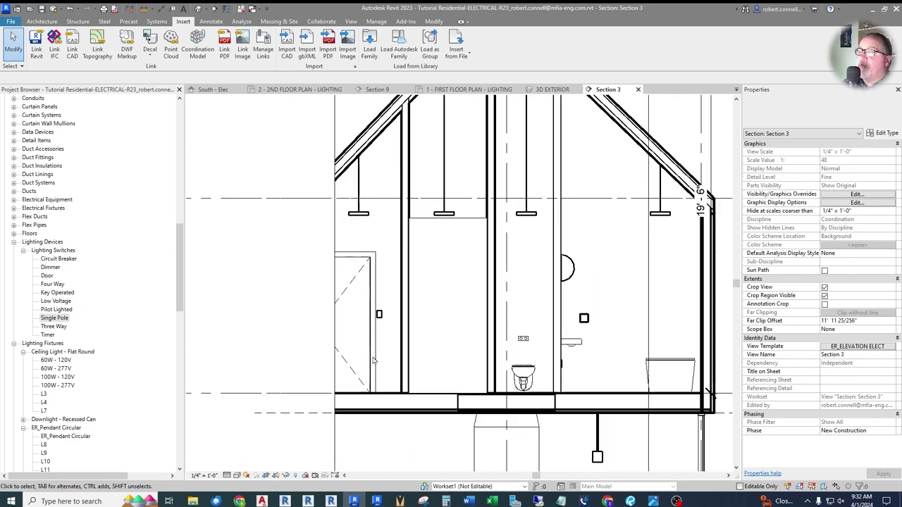
scroll(373, 361, "down", 1)
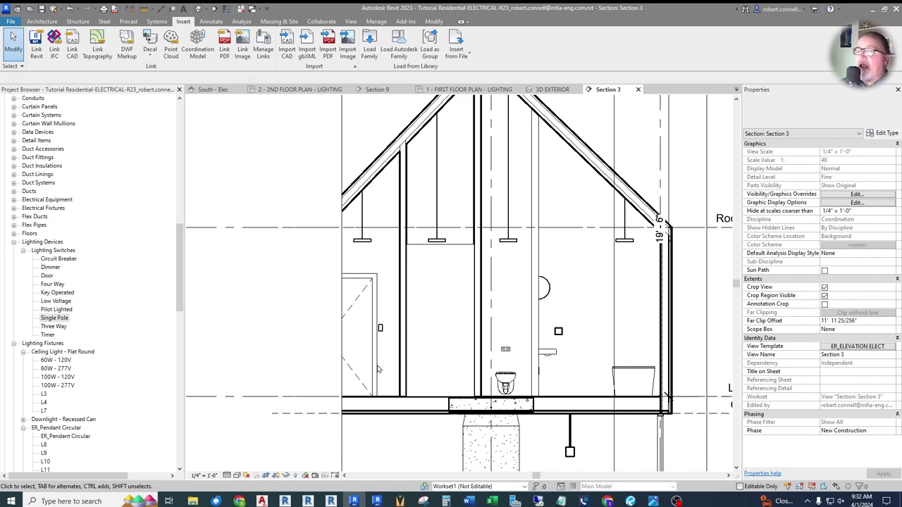
scroll(381, 328, "up", 4)
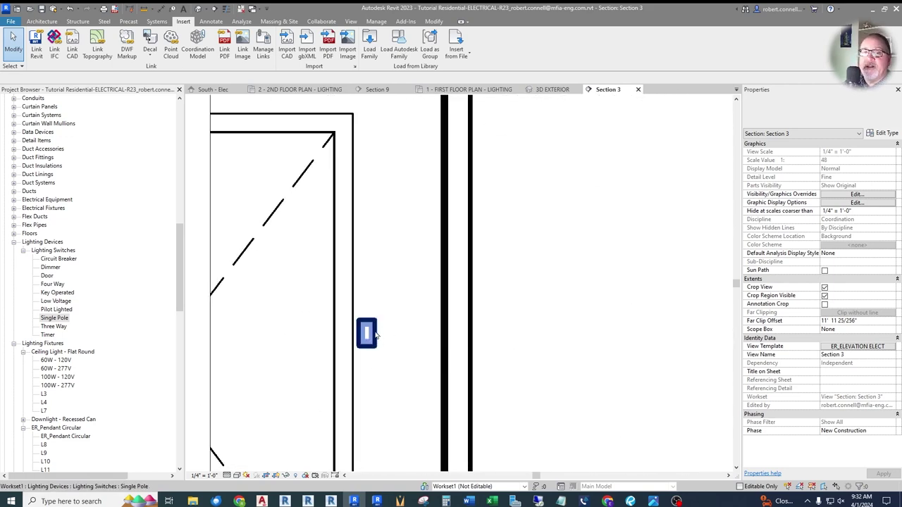
scroll(376, 336, "up", 1)
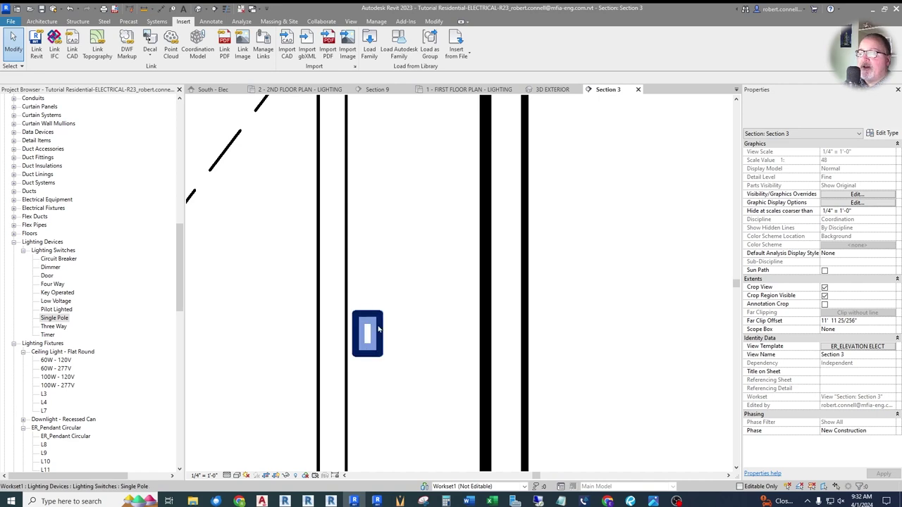
scroll(366, 353, "down", 5)
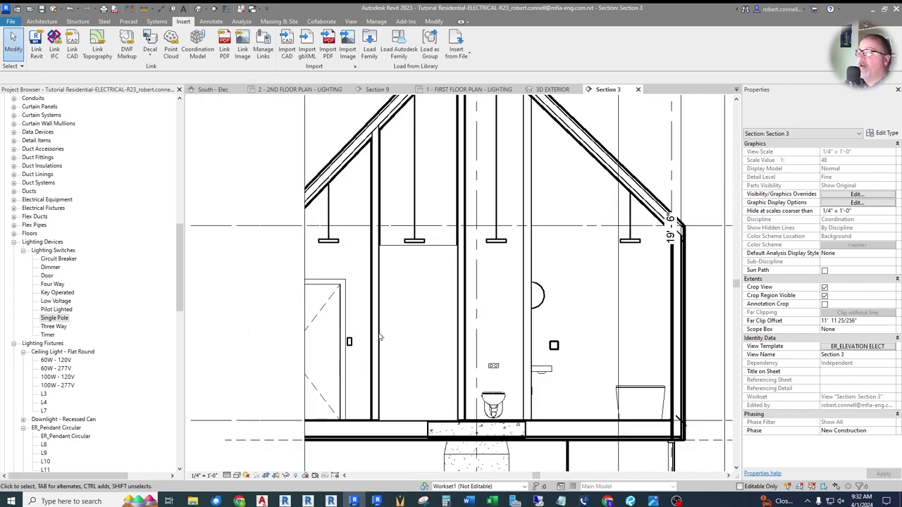
Step: Return to the second floor lighting plan and review the hallway, bedrooms and Entry Hall 201 for switch locations
key("ctrl+Tab")
scroll(393, 300, "up", 4)
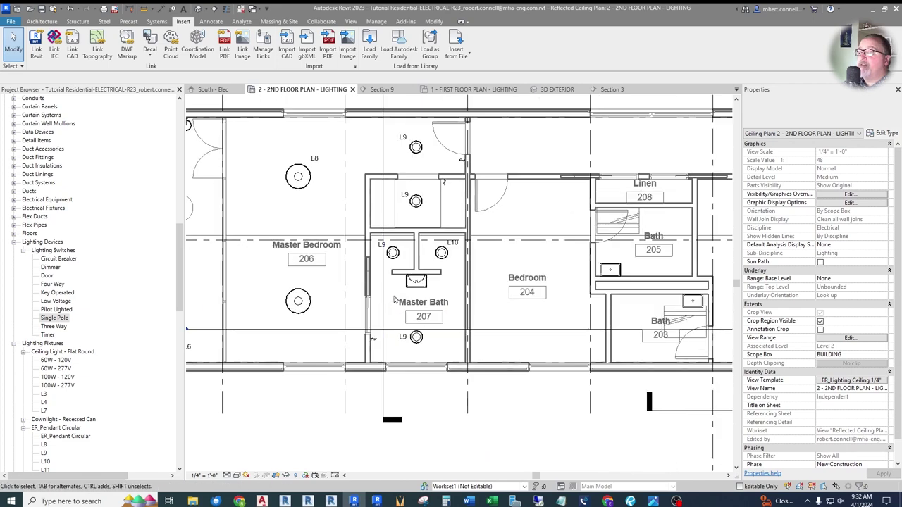
scroll(481, 290, "down", 2)
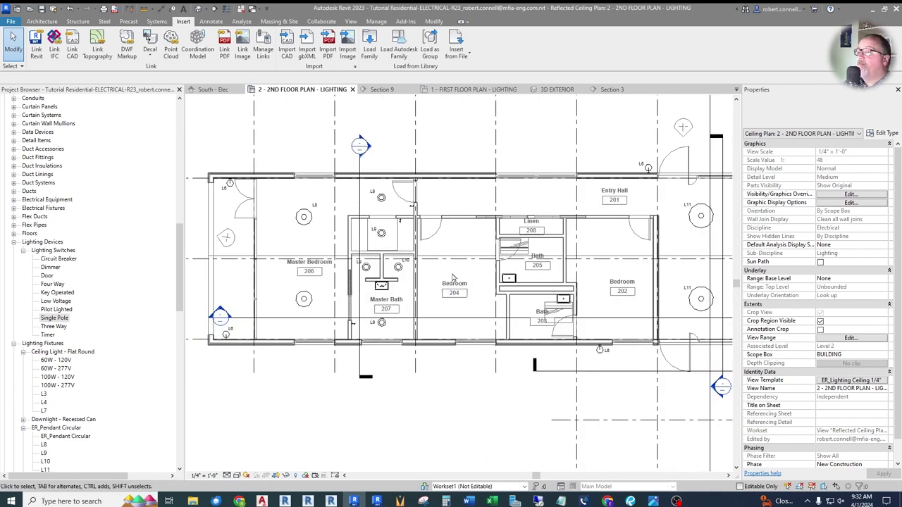
scroll(415, 248, "down", 2)
scroll(415, 248, "up", 3)
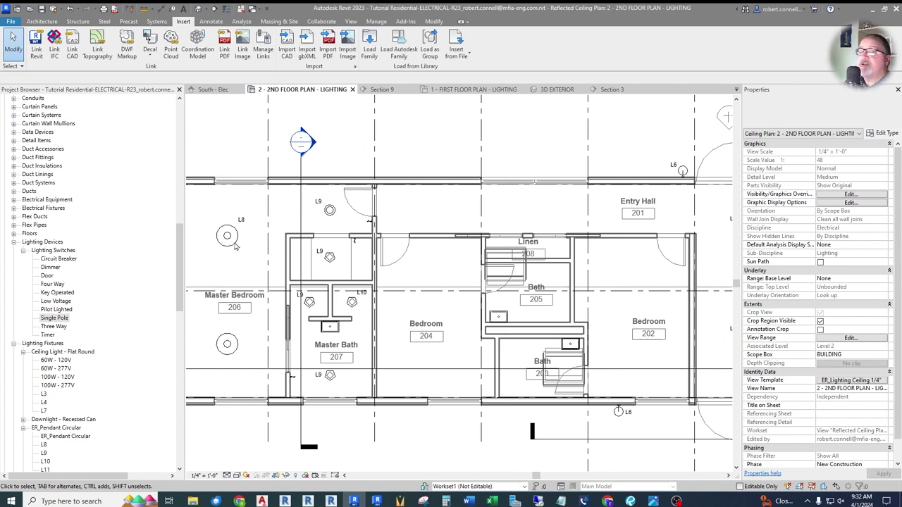
scroll(57, 330, "up", 1)
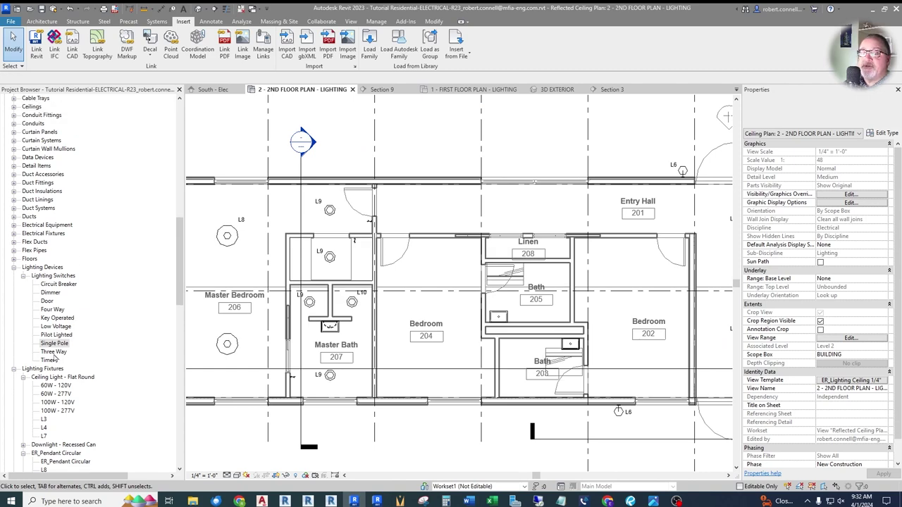
scroll(451, 282, "down", 2)
scroll(591, 199, "up", 3)
scroll(557, 180, "up", 2)
scroll(564, 189, "down", 3)
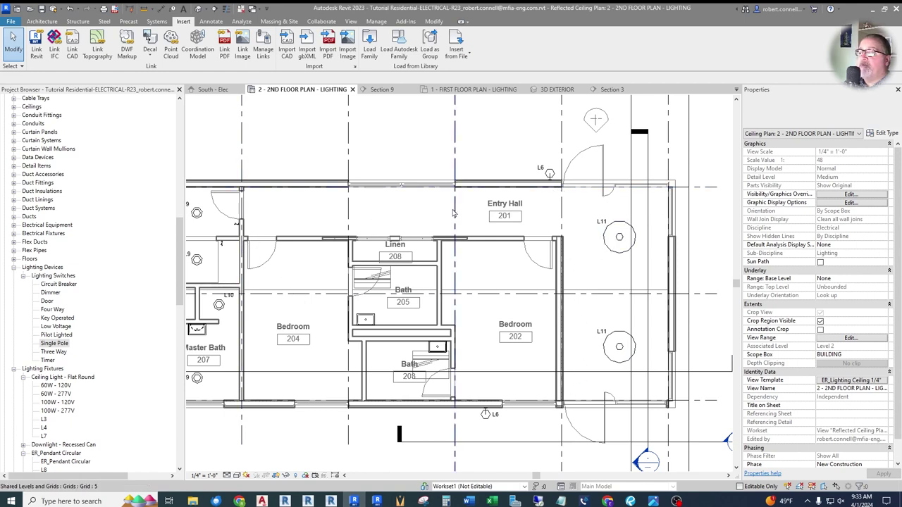
Step: Place a Three Way switch on Entry Hall 201's inner exterior-wall face beside the outside door, about 7 1/2" from the gridline, 4' 0" above Level 2
double_click(53, 351)
scroll(562, 156, "up", 5)
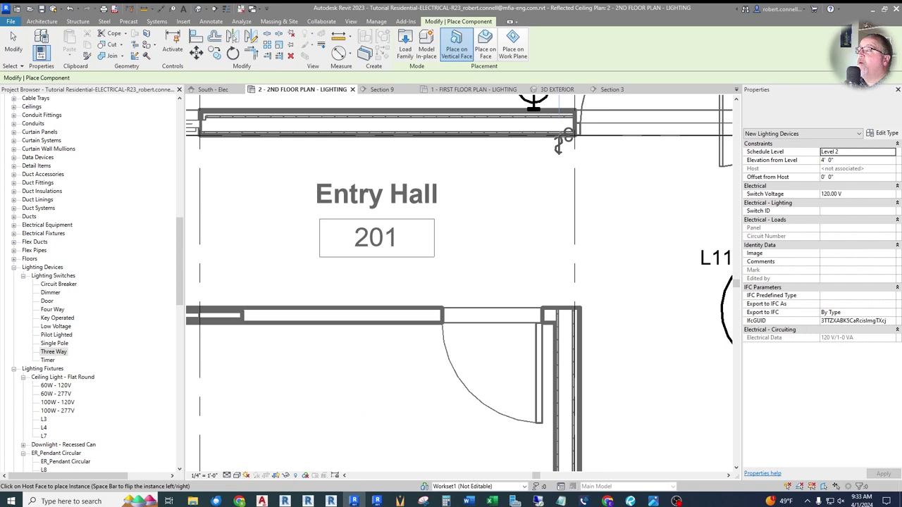
left_click(557, 138)
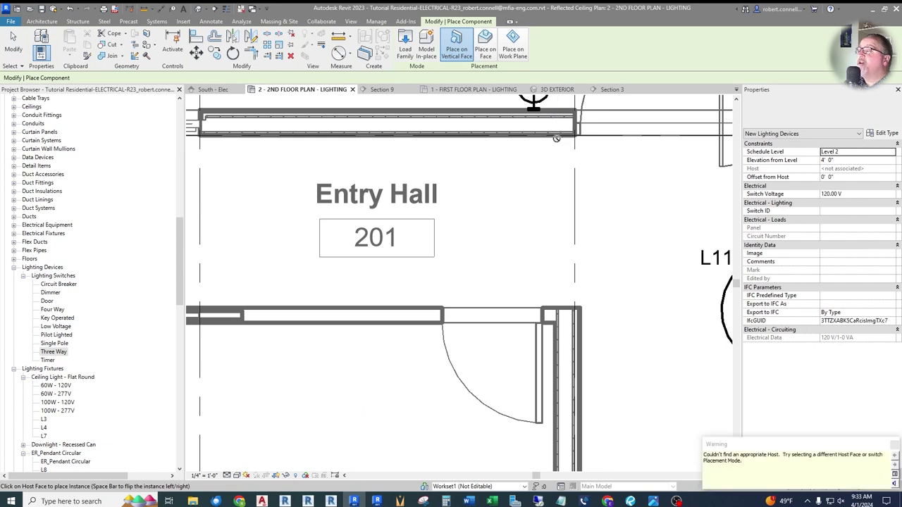
left_click(894, 456)
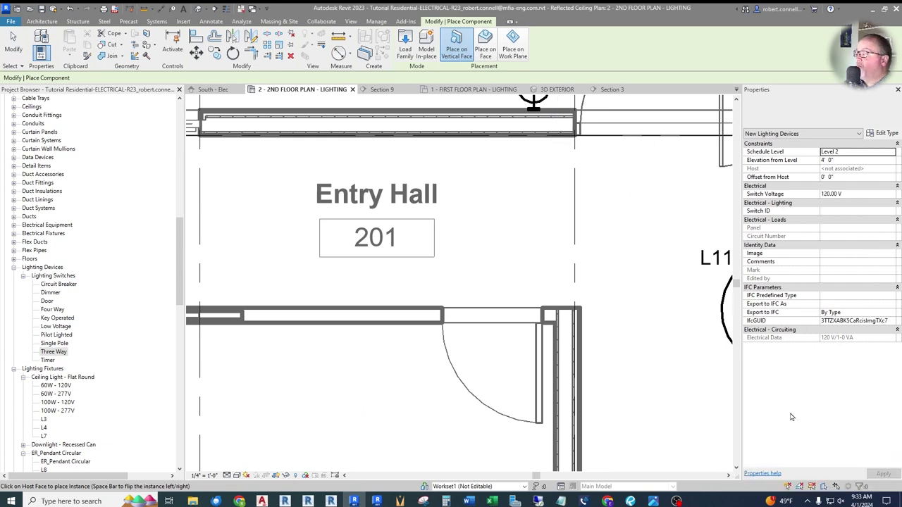
left_click(57, 352)
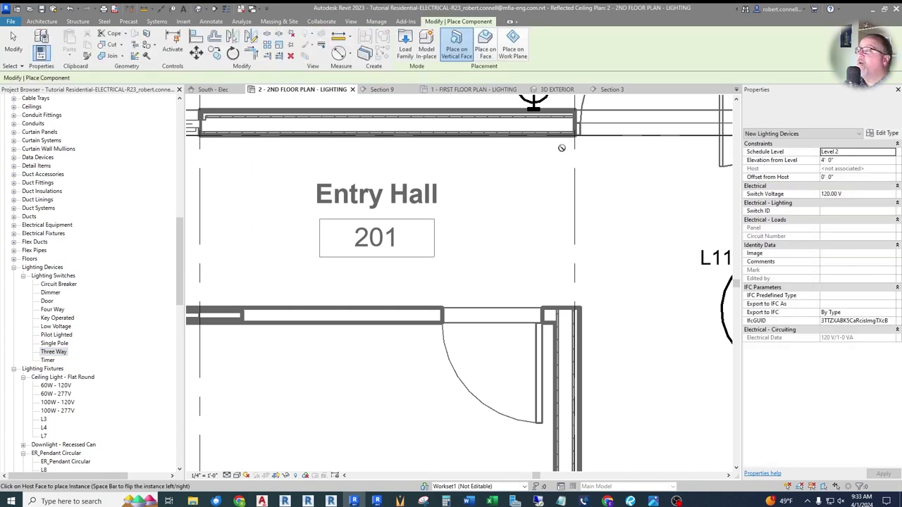
scroll(552, 142, "up", 3)
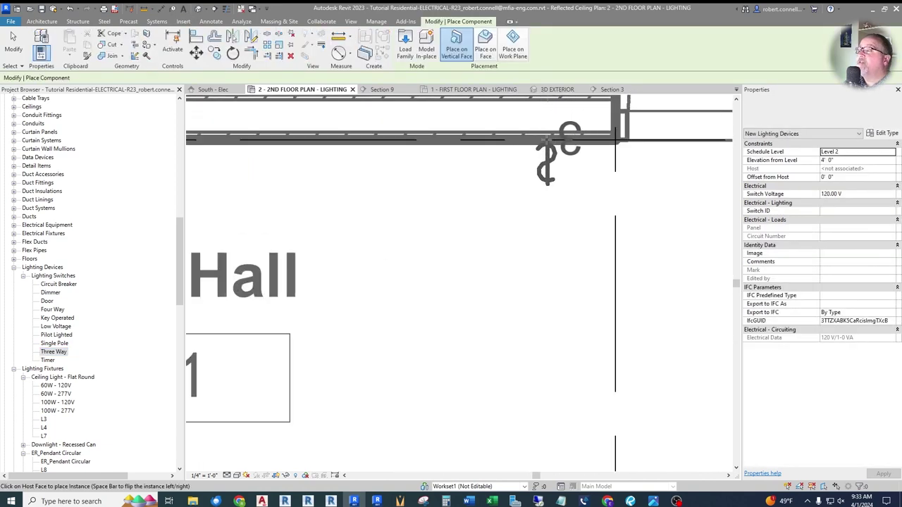
left_click(557, 132)
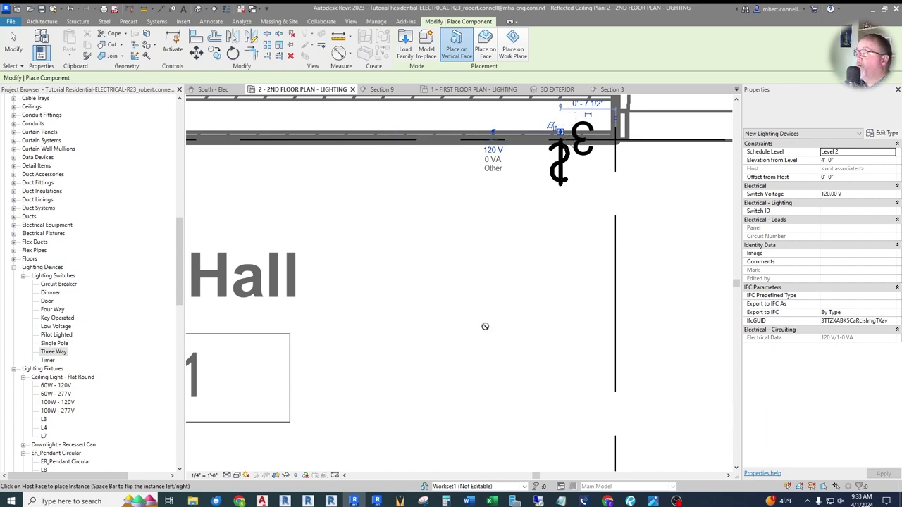
Step: Change the Three Way switch beside Entry Hall 201's outside door to the Single Pole type
scroll(550, 242, "down", 2)
scroll(481, 161, "up", 1)
key("Escape")
key("Escape")
scroll(516, 224, "up", 1)
scroll(515, 224, "down", 4)
scroll(495, 204, "up", 1)
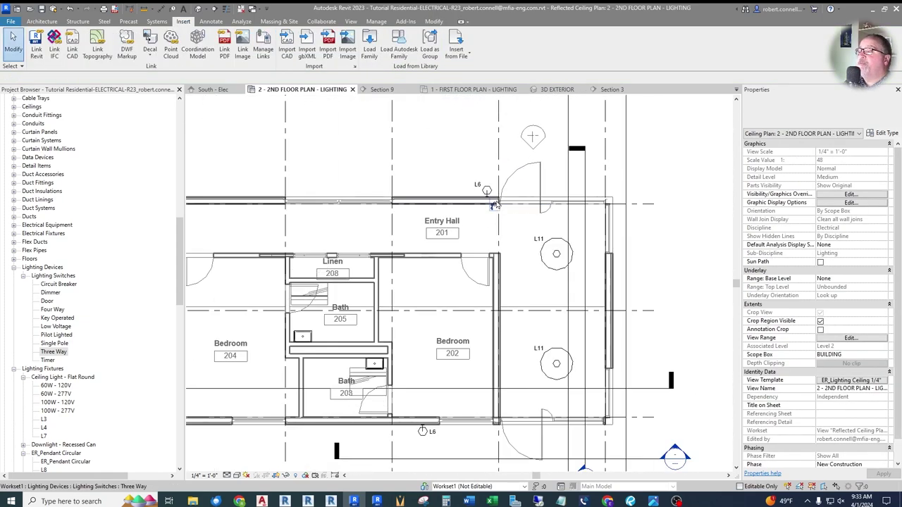
scroll(495, 205, "up", 2)
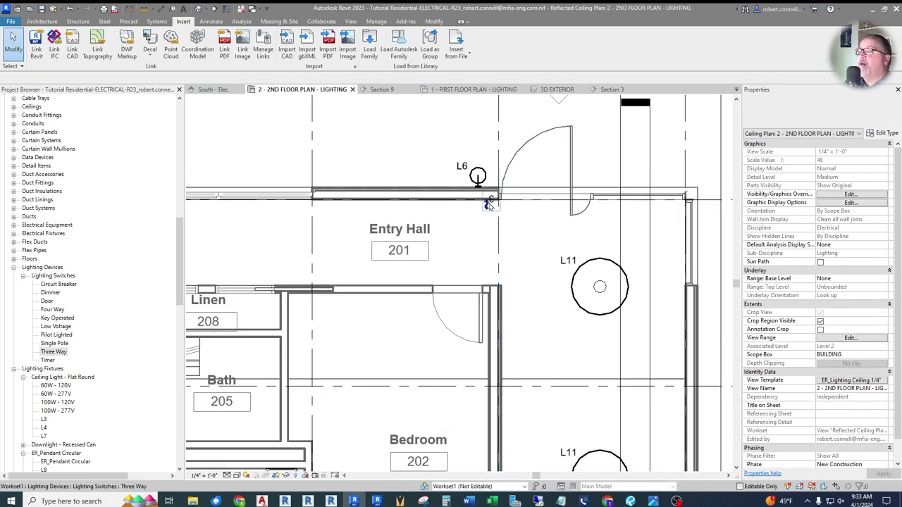
scroll(489, 204, "up", 3)
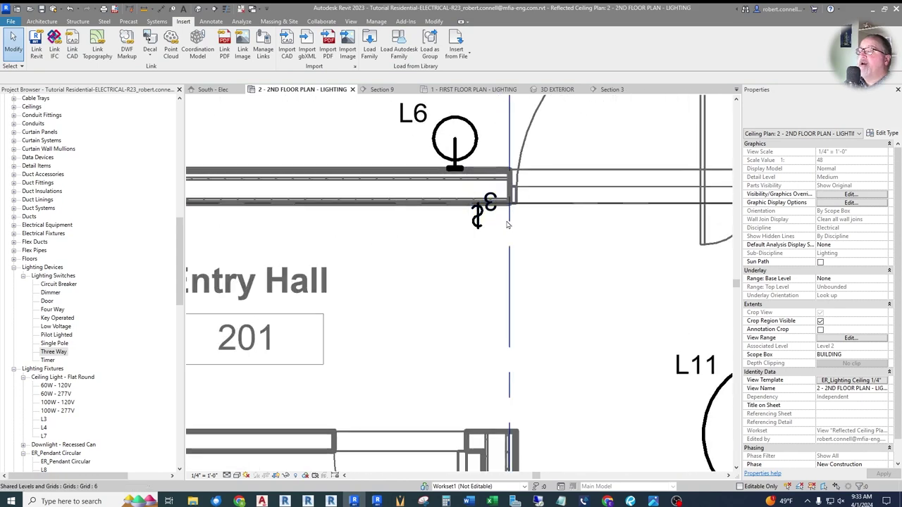
scroll(487, 221, "up", 1)
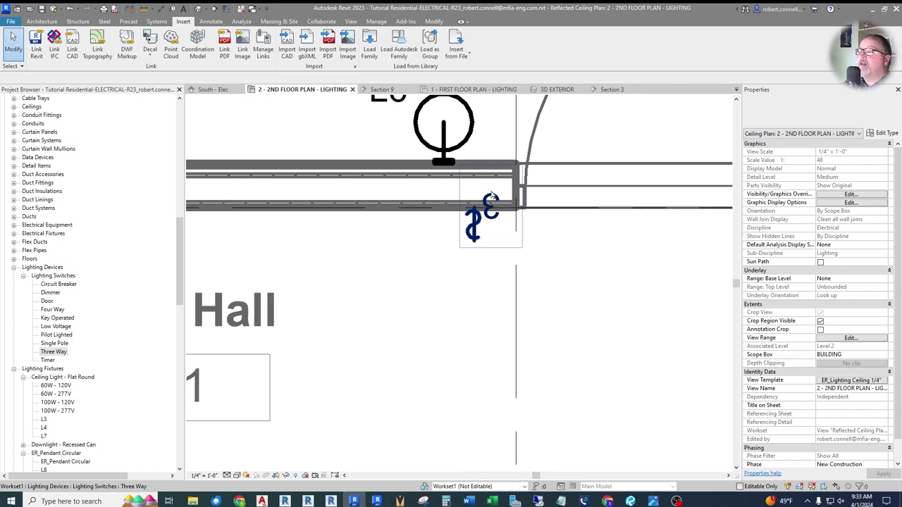
scroll(490, 197, "down", 1)
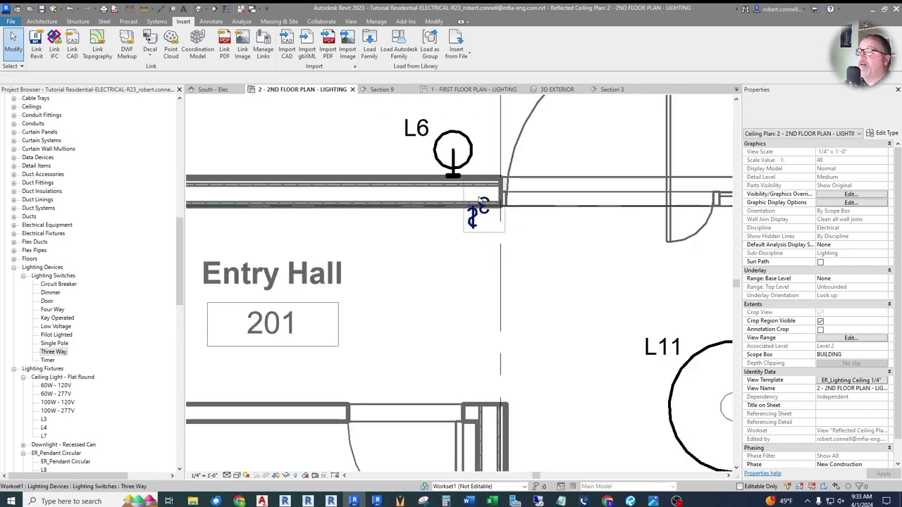
left_click(476, 221)
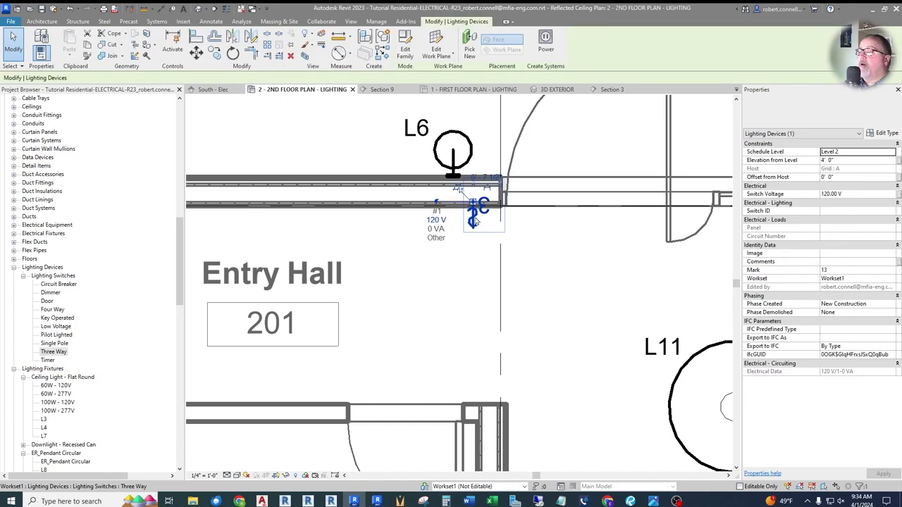
left_click(814, 120)
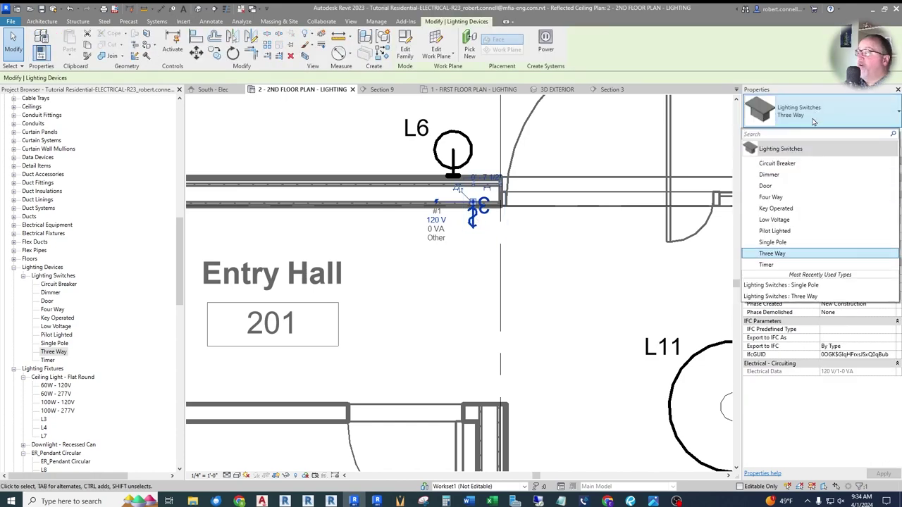
left_click(769, 242)
left_click(559, 210)
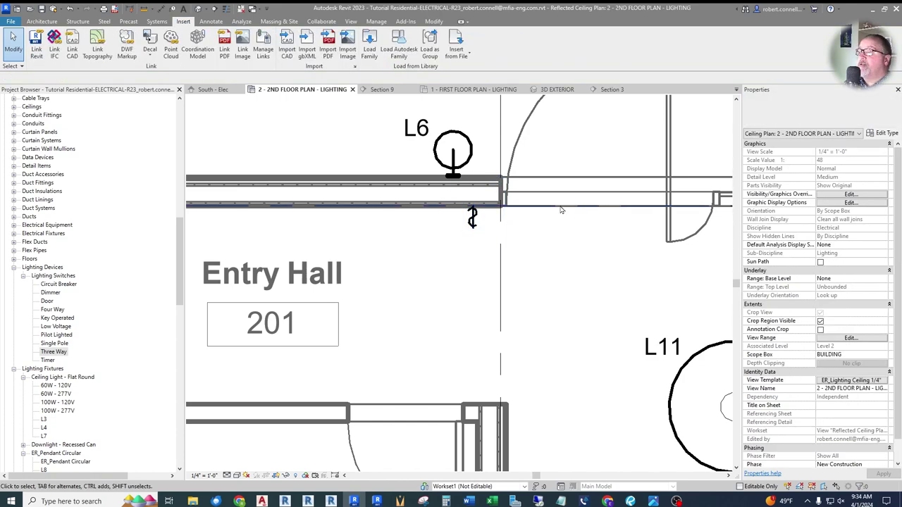
Step: Add a text note reading "3" and position it right beside the symbol of the Entry Hall 201 switch by the outside door
left_click(183, 9)
left_click(491, 233)
type("3")
left_click(550, 263)
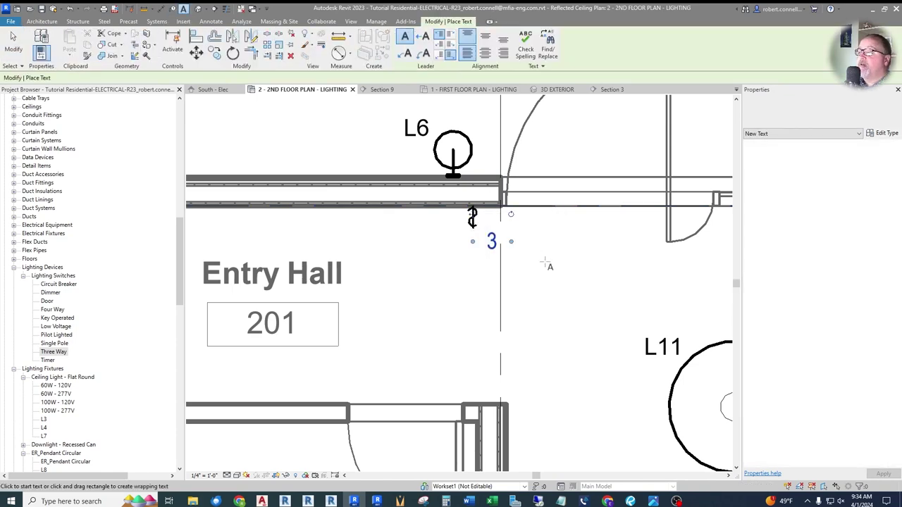
scroll(520, 258, "up", 4)
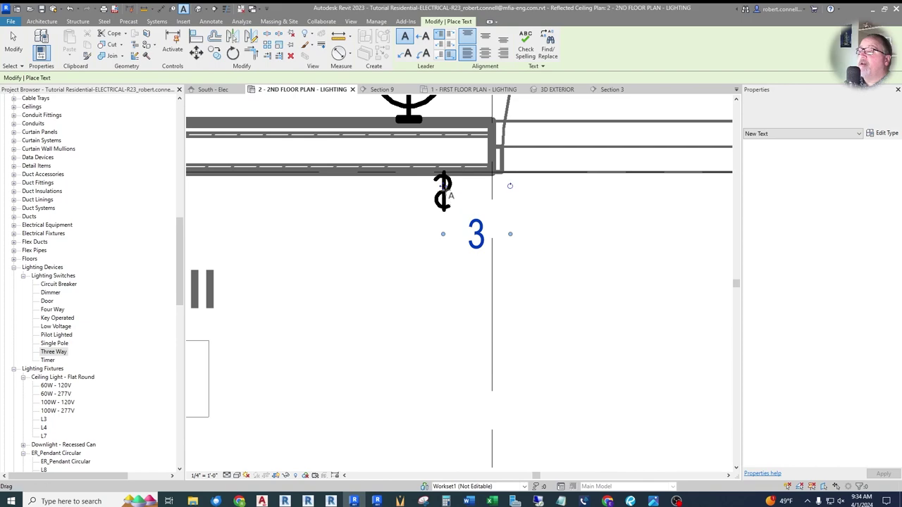
left_click(427, 163)
type("3")
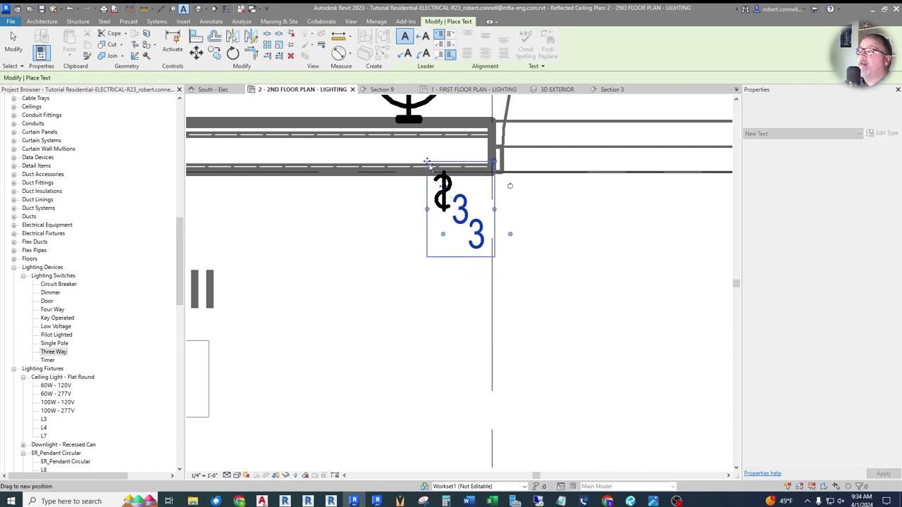
key("Escape")
key("Escape")
Step: Create a similar Single Pole switch on the L11 side of Bedroom 202's gridline 6 wall, beside the far outside door, 4' 0" above Level 2
scroll(503, 207, "down", 4)
scroll(569, 216, "down", 3)
scroll(578, 222, "up", 2)
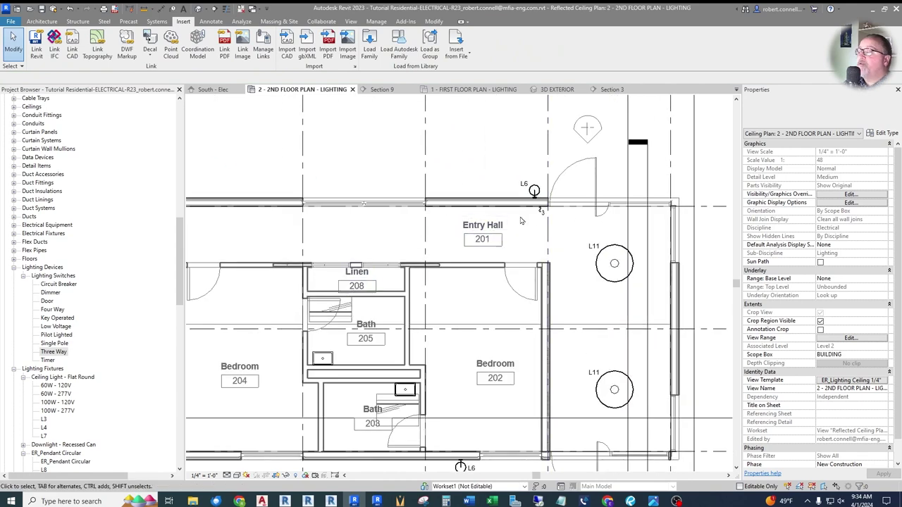
scroll(541, 210, "up", 2)
scroll(542, 210, "up", 2)
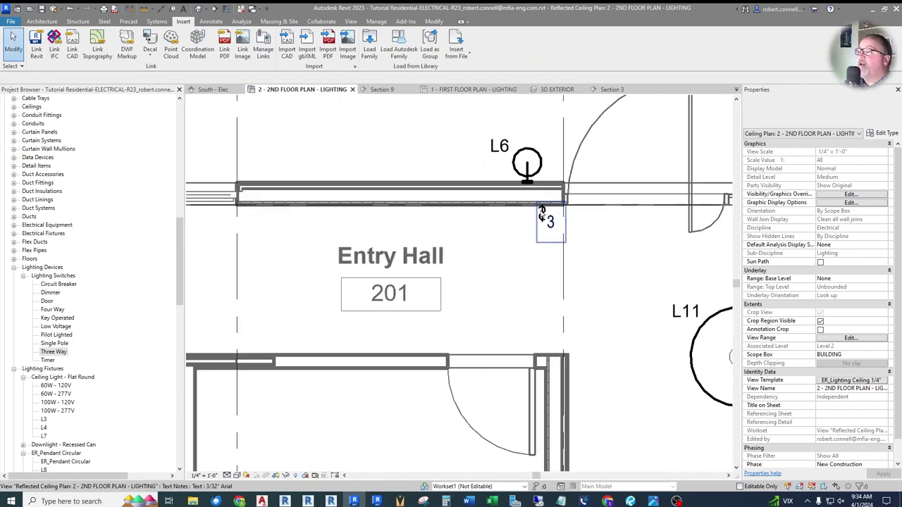
right_click(542, 210)
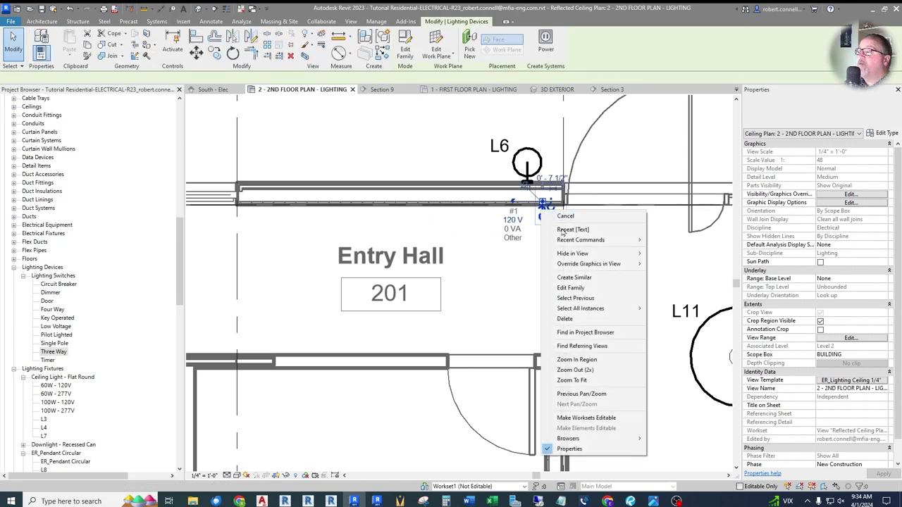
left_click(567, 276)
scroll(453, 225, "down", 3)
scroll(497, 377, "up", 5)
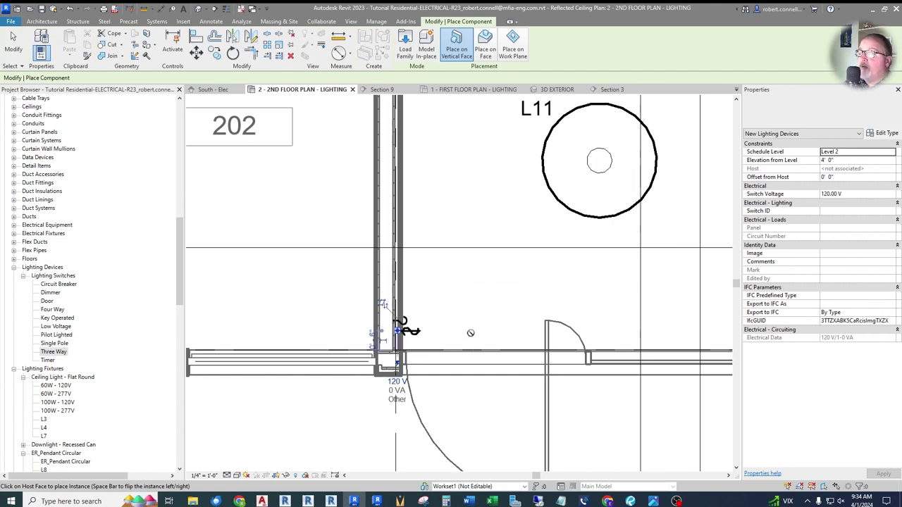
Step: Place another Single Pole switch on the hall side of the Master Bedroom suite's door wall, about 3' 5" from the exterior wall
scroll(411, 331, "down", 5)
scroll(495, 361, "up", 8)
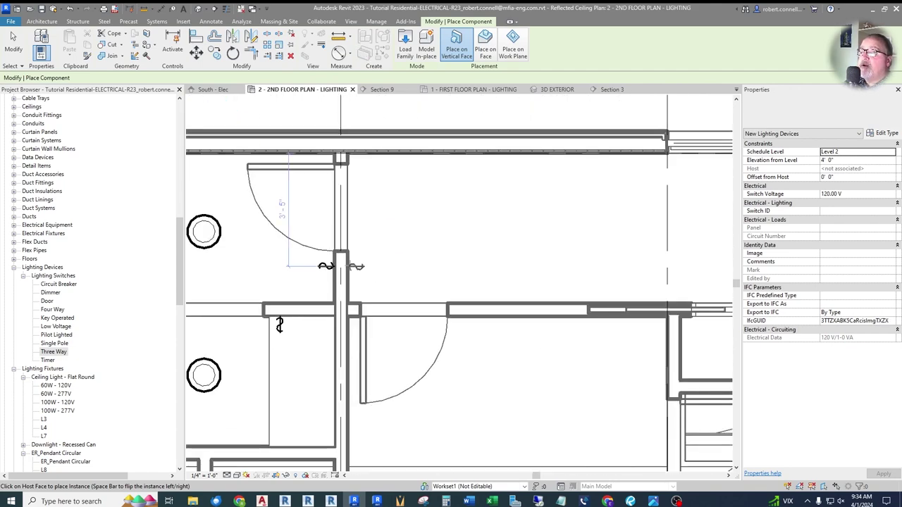
left_click(328, 267)
key("Escape")
key("Escape")
scroll(321, 259, "down", 5)
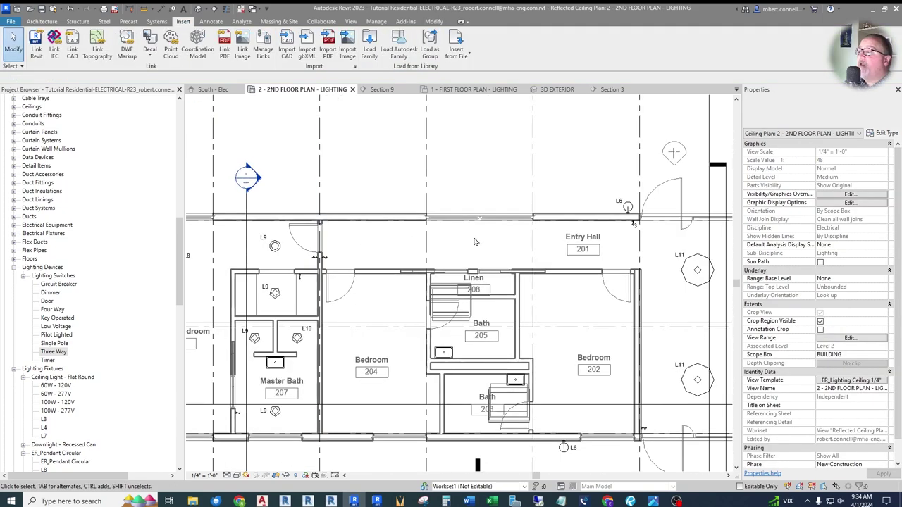
Step: Copy the "3" text note to the hall switch beside the Master Bedroom suite door and shift it just above the symbol
left_click(636, 228)
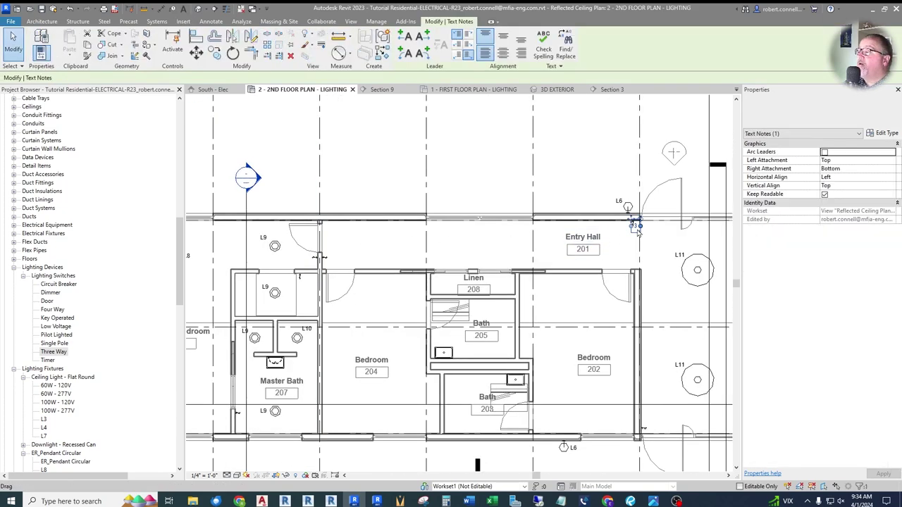
left_click(215, 59)
scroll(676, 217, "up", 2)
left_click(645, 224)
scroll(220, 271, "up", 3)
scroll(220, 272, "up", 2)
left_click(224, 270)
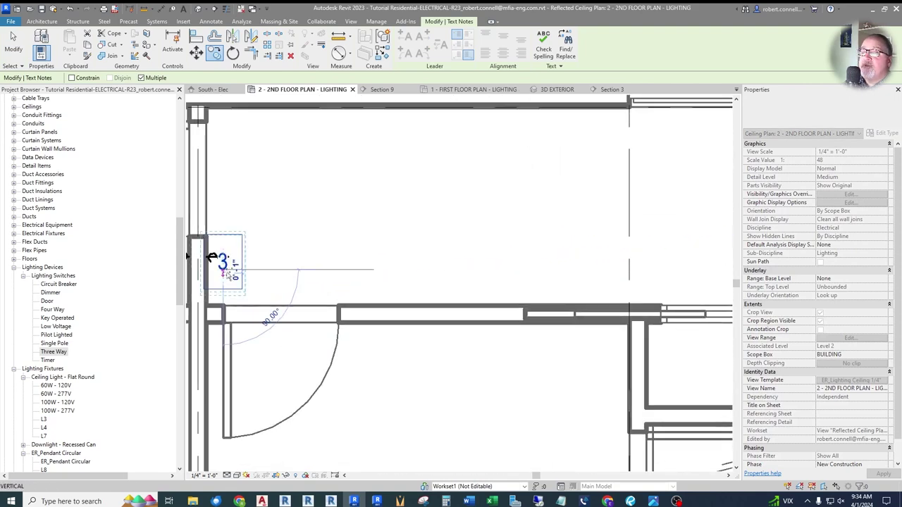
key("Escape")
left_click(224, 273)
left_click_drag(224, 273, 229, 248)
key("Escape")
Step: Add a text note reading "4" just above the switch on Bedroom 202's gridline 6 wall beside the far outside door
scroll(423, 317, "down", 4)
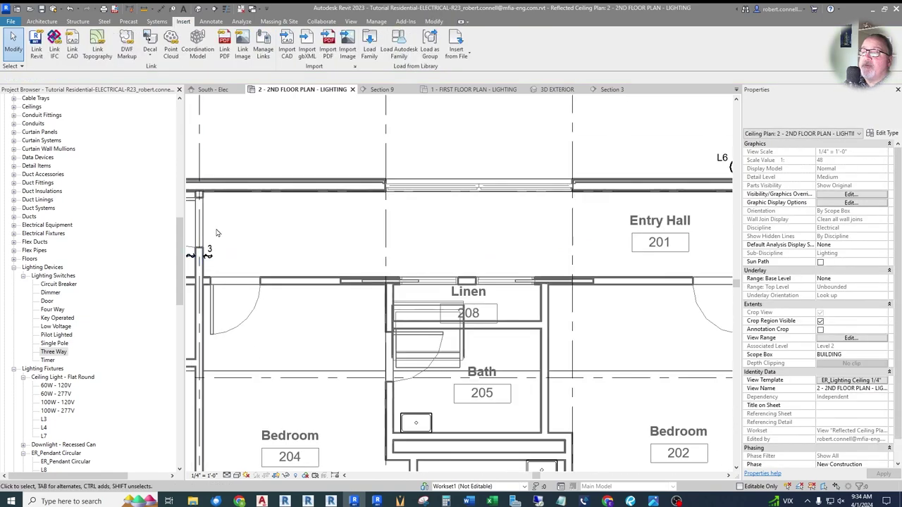
scroll(514, 411, "up", 5)
scroll(494, 388, "up", 3)
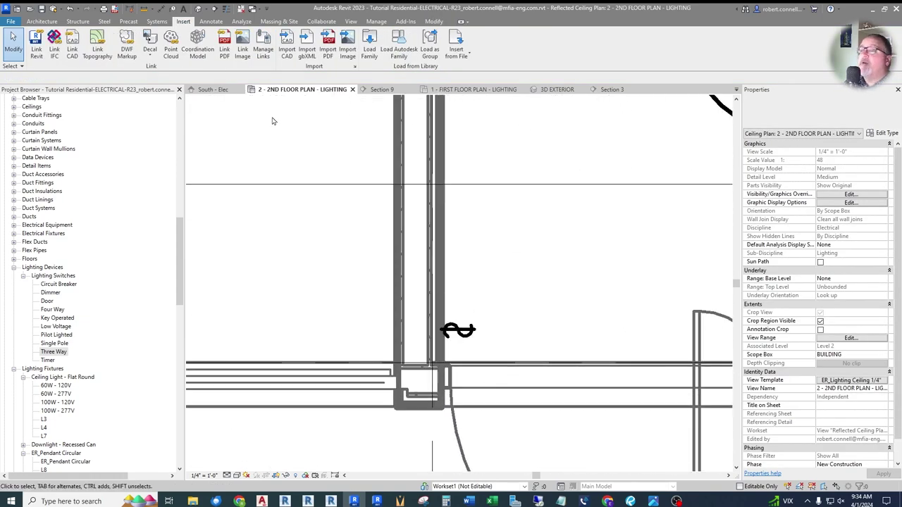
left_click(183, 8)
scroll(479, 356, "up", 2)
left_click(427, 238)
type("4")
left_click(634, 268)
left_click_drag(429, 239, 424, 217)
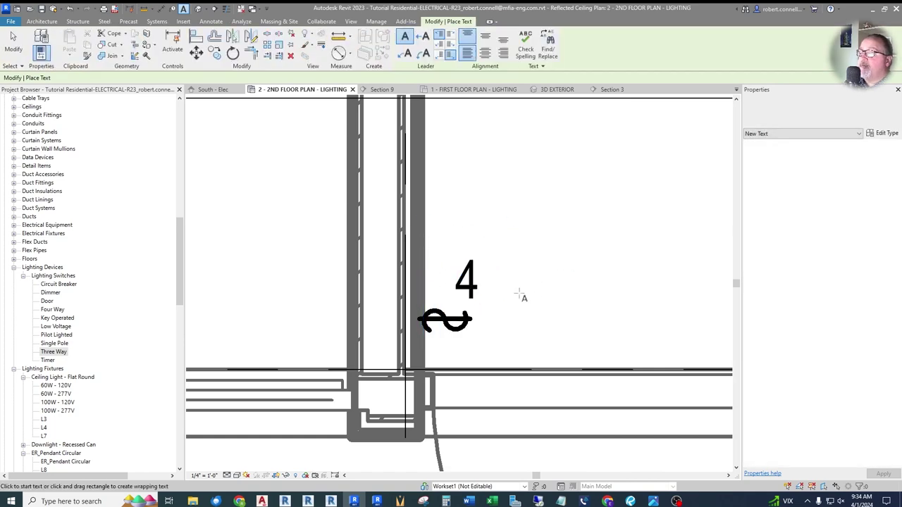
key("Escape")
key("Escape")
Step: Review the whole second floor lighting plan, look over the first floor lighting plan, and return to the second floor
scroll(481, 268, "down", 6)
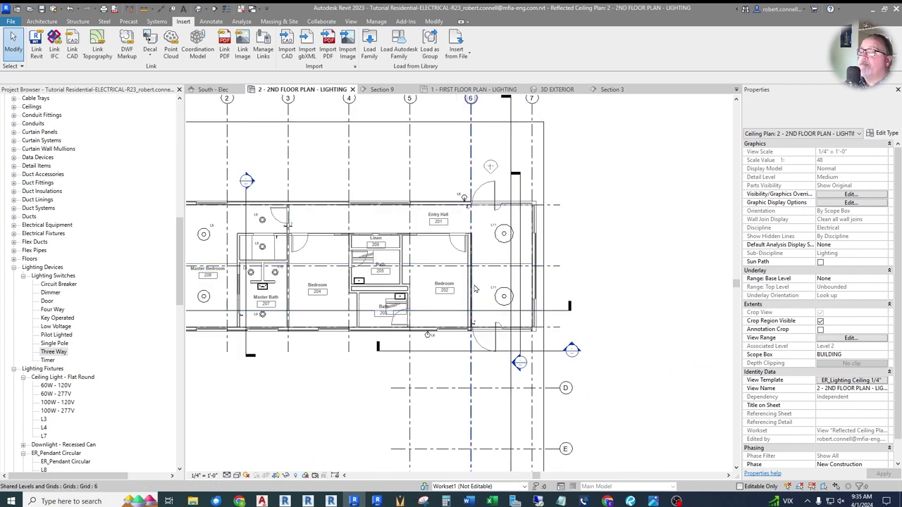
scroll(474, 289, "down", 5)
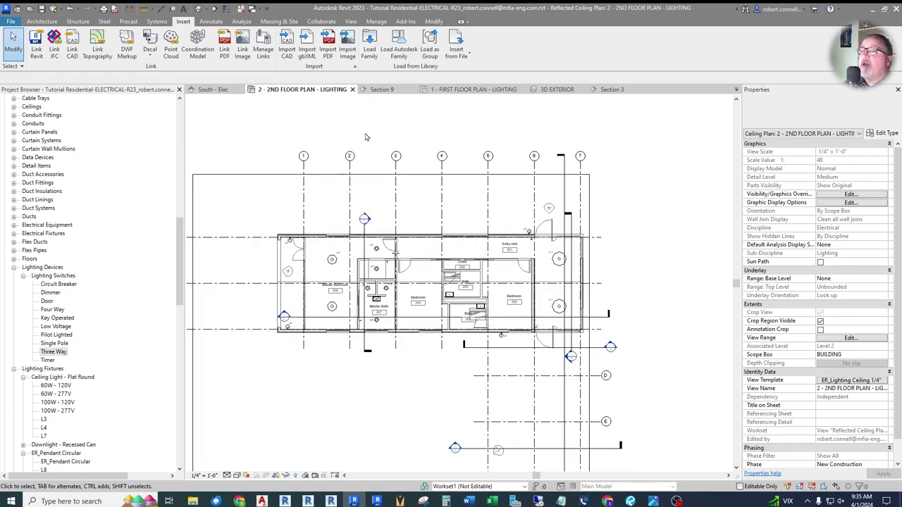
left_click(473, 93)
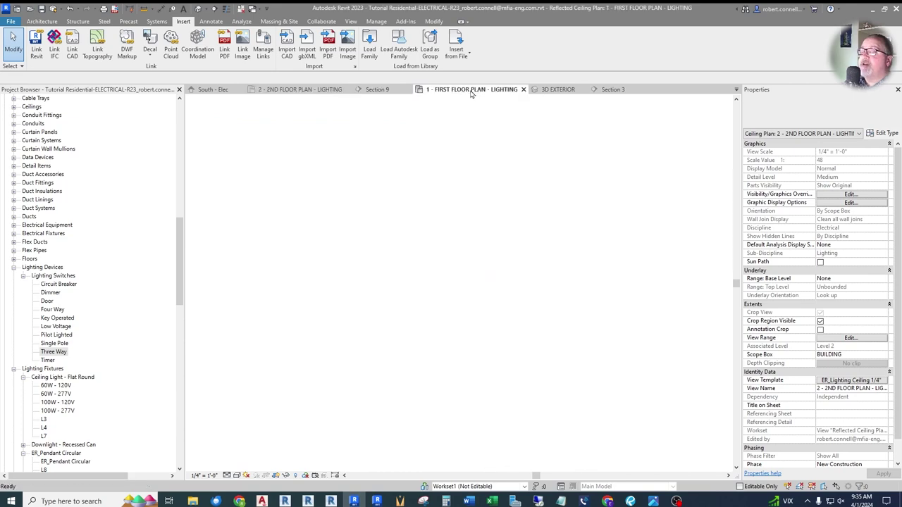
scroll(476, 288, "down", 5)
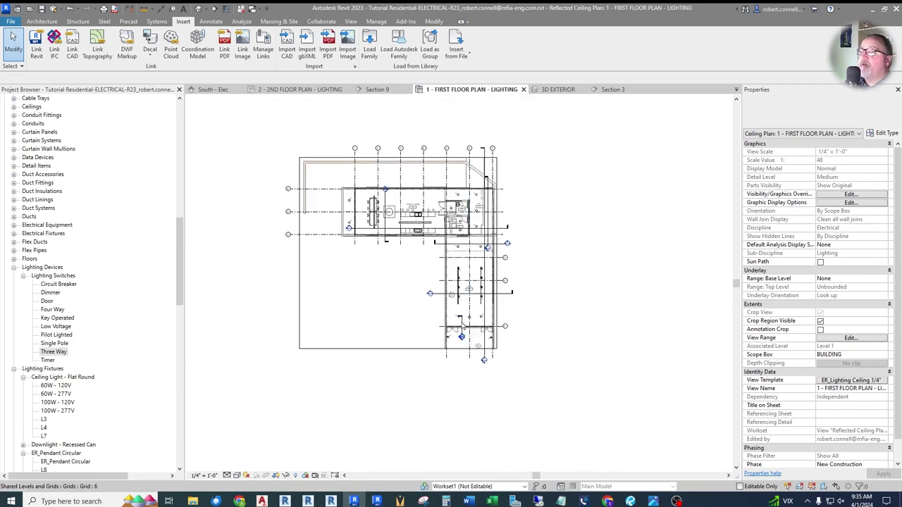
scroll(454, 301, "down", 3)
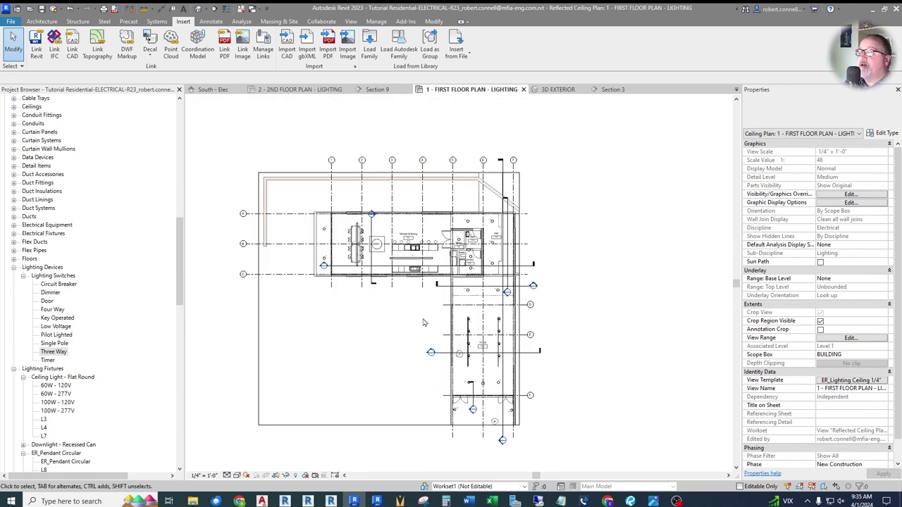
key("ctrl+Tab")
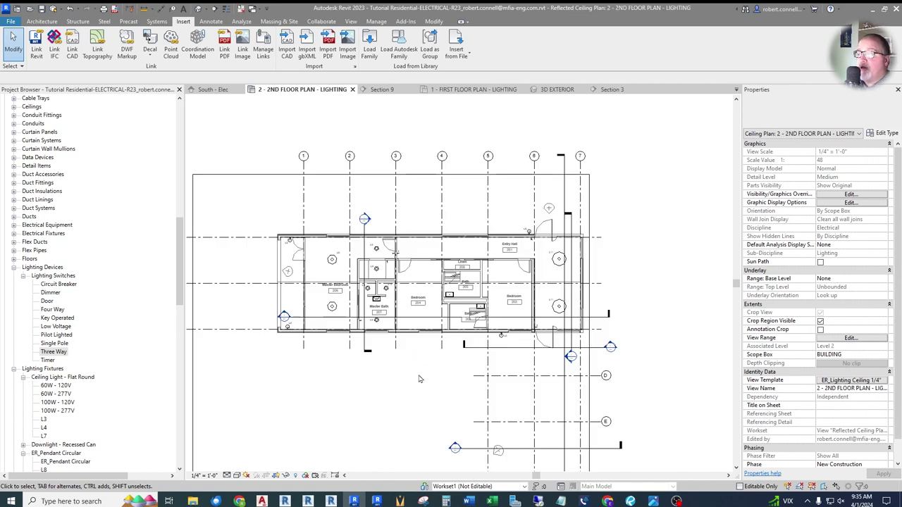